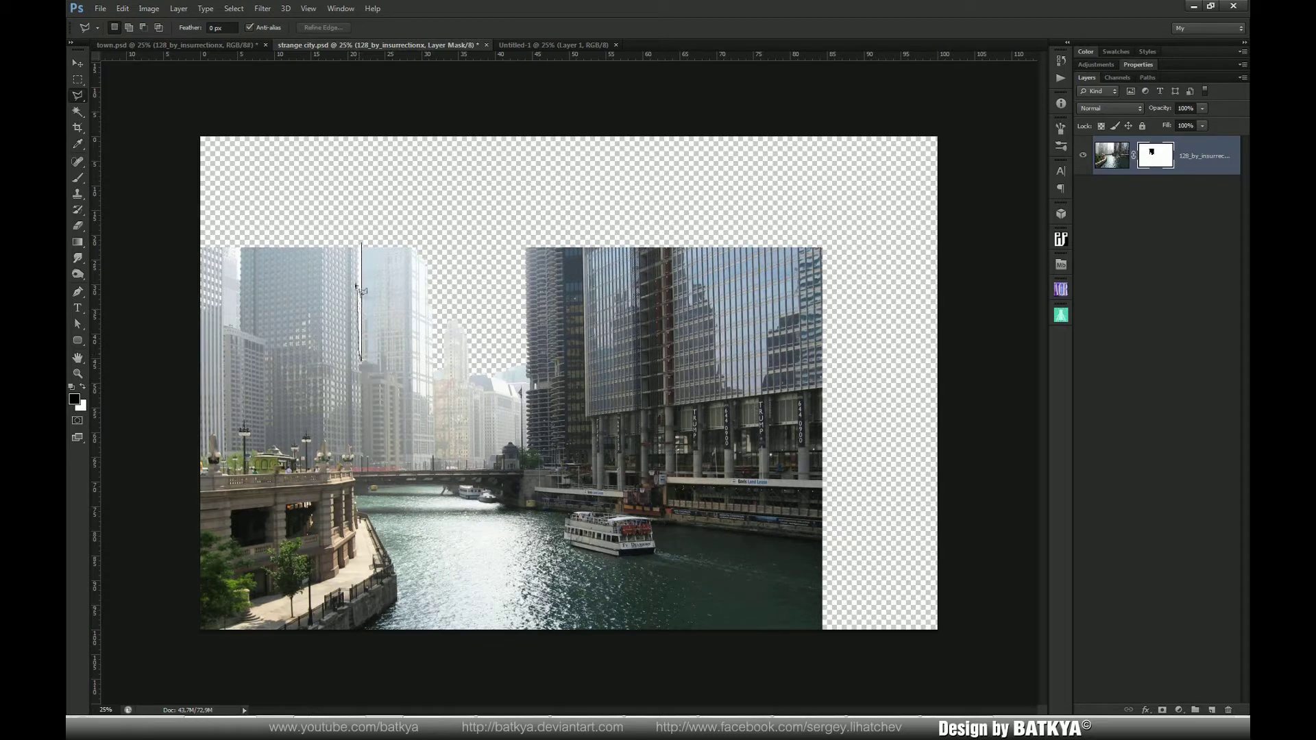
Mask out the sky gaps between the left-bank towers on the city photo's layer mask
{"action": "left_click", "coordinate": [363, 249]}
{"action": "left_click", "coordinate": [239, 245]}
{"action": "left_click", "coordinate": [239, 329]}
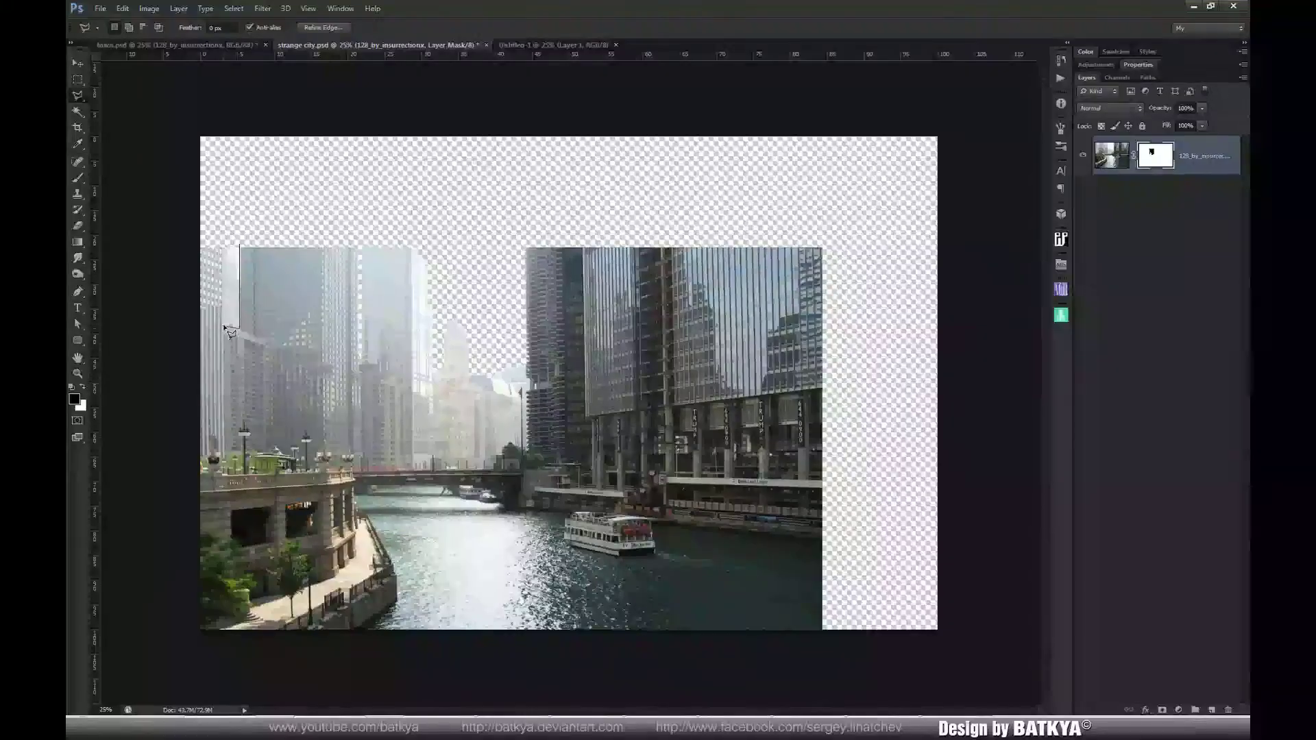
{"action": "left_click", "coordinate": [224, 328]}
{"action": "double_click", "coordinate": [222, 237]}
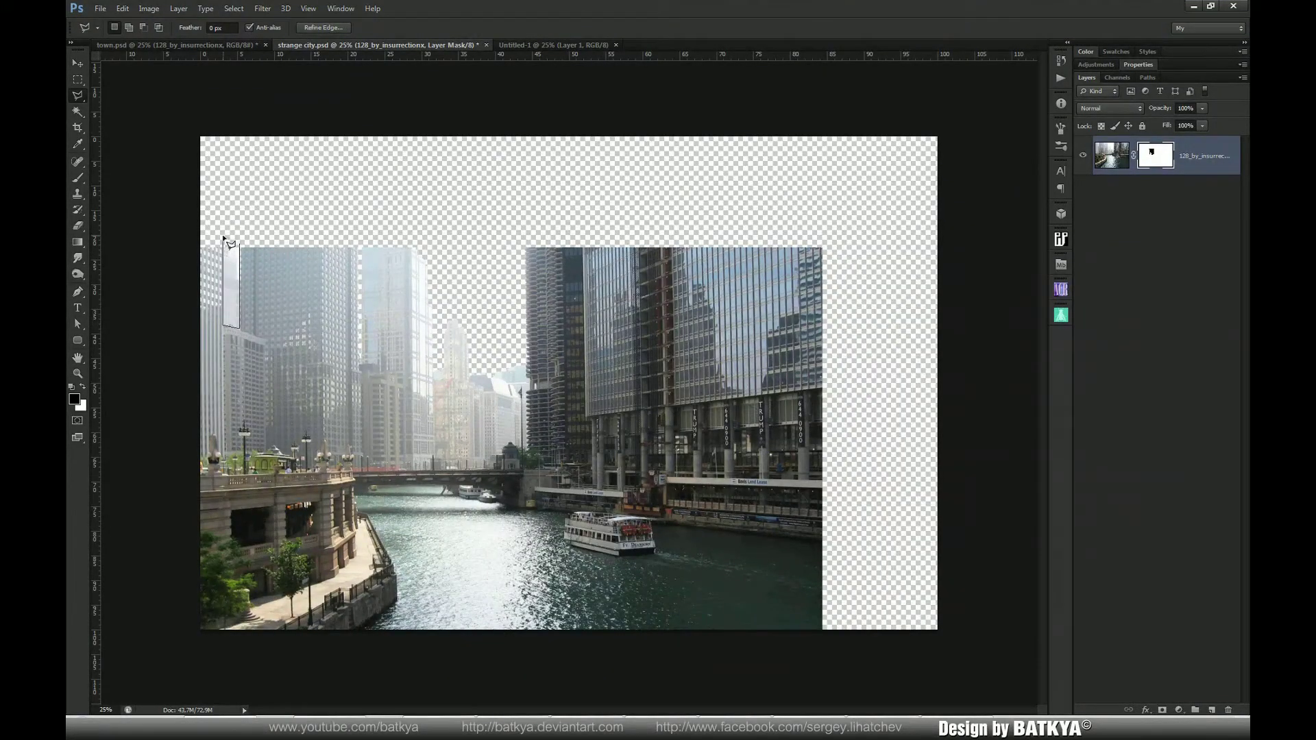
{"action": "key", "text": "alt+BackSpace"}
{"action": "key", "text": "ctrl+d"}
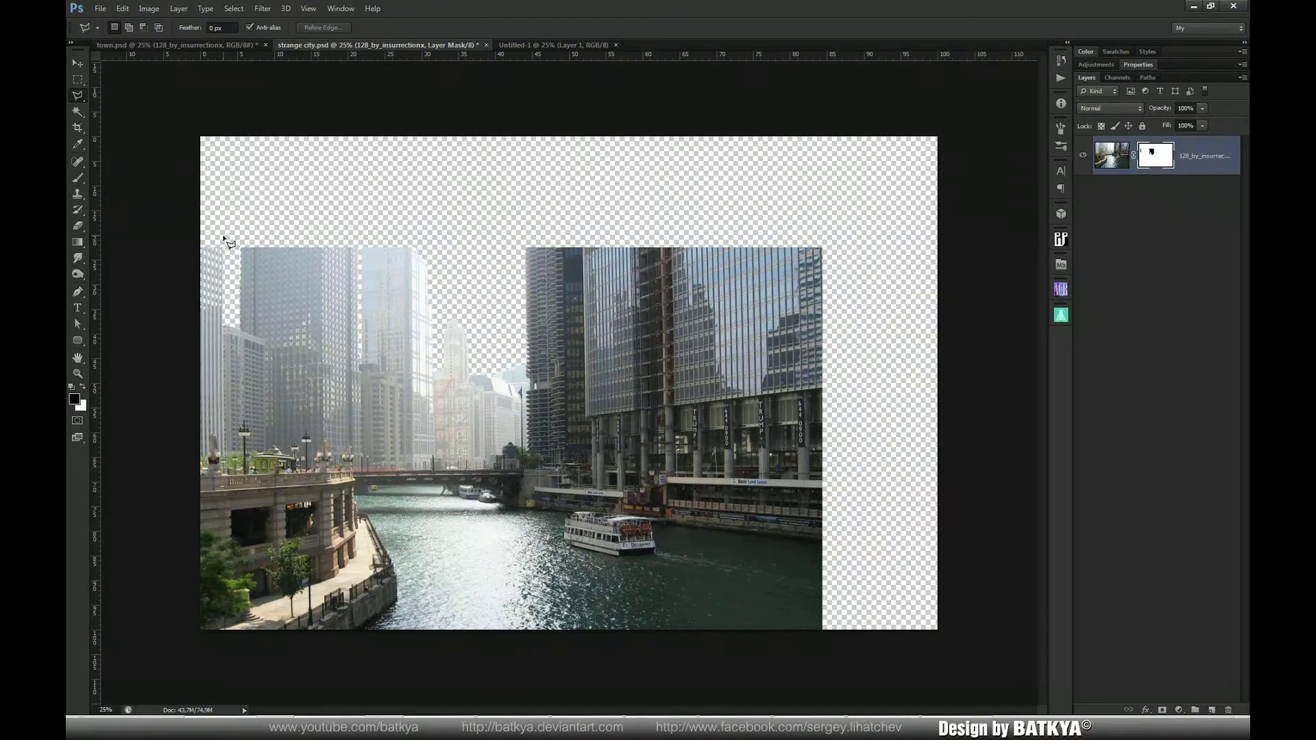
Mask out the left strip of the glass tower beside the dark tower, narrowing to a point above the lower facade
{"action": "left_click", "coordinate": [608, 240]}
{"action": "left_click", "coordinate": [587, 396]}
{"action": "double_click", "coordinate": [584, 224]}
{"action": "key", "text": "alt+BackSpace"}
{"action": "key", "text": "ctrl+d"}
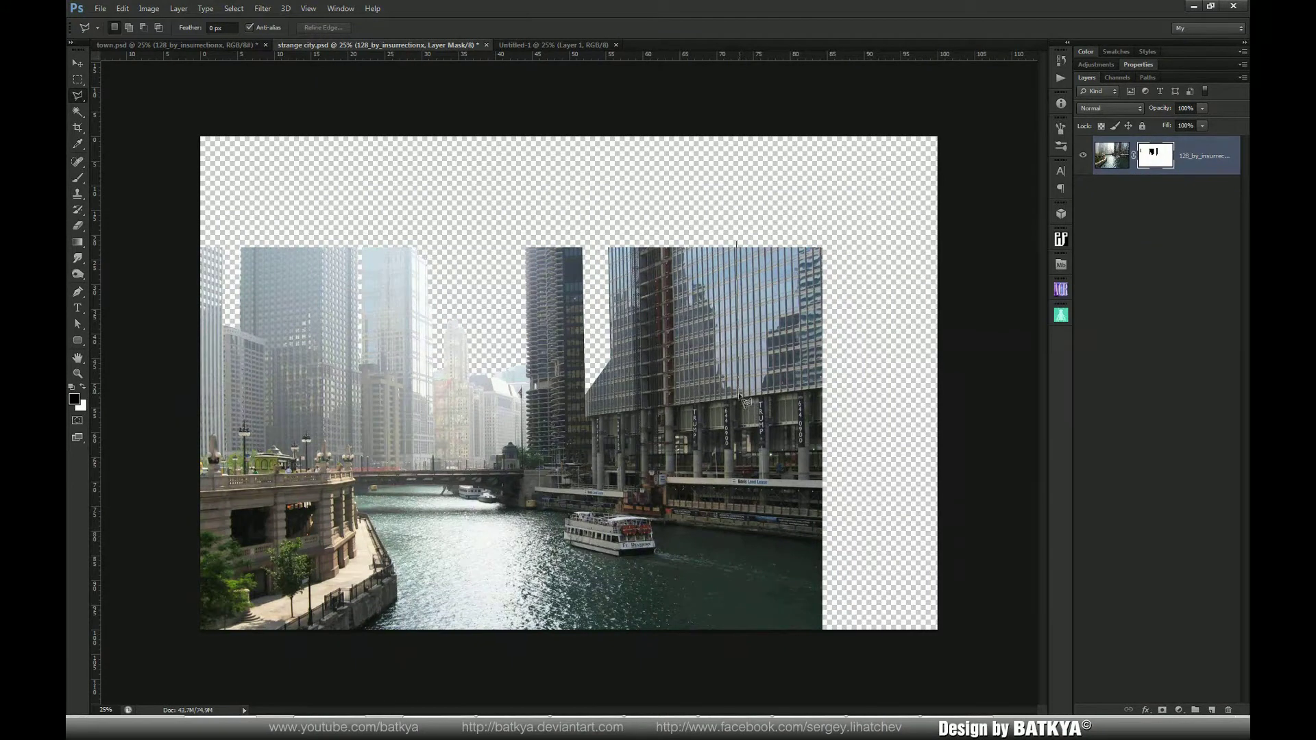
Mask out the glass building's right-hand upper section down to the top of the columned facade
{"action": "left_click", "coordinate": [853, 374]}
{"action": "double_click", "coordinate": [846, 238]}
{"action": "key", "text": "alt+BackSpace"}
{"action": "key", "text": "ctrl+d"}
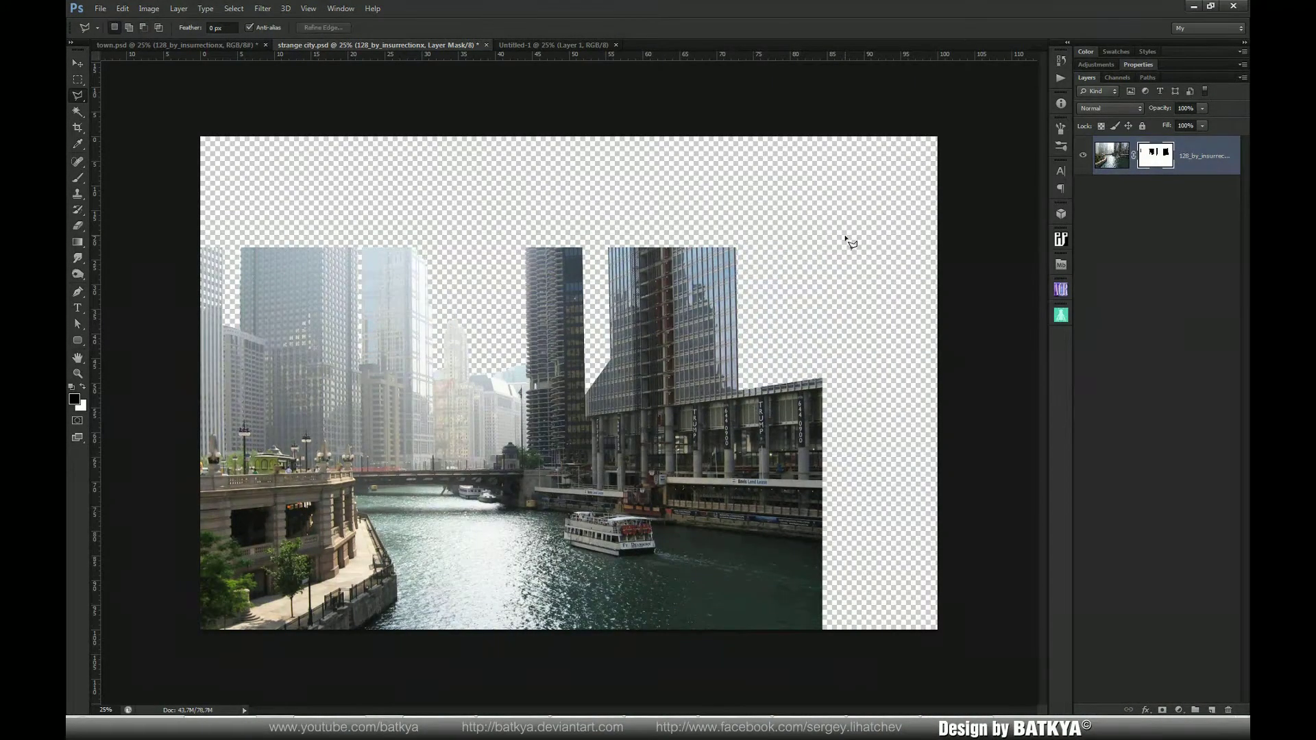
Cut a sloping roofline into the left part of the glass tower on the layer mask
{"action": "left_click", "coordinate": [707, 245]}
{"action": "left_click", "coordinate": [601, 283]}
{"action": "double_click", "coordinate": [599, 236]}
{"action": "key", "text": "alt+BackSpace"}
Mask out the cropped top of the dark tower to give it a sloping roofline
{"action": "left_click", "coordinate": [602, 281]}
{"action": "left_click", "coordinate": [558, 264]}
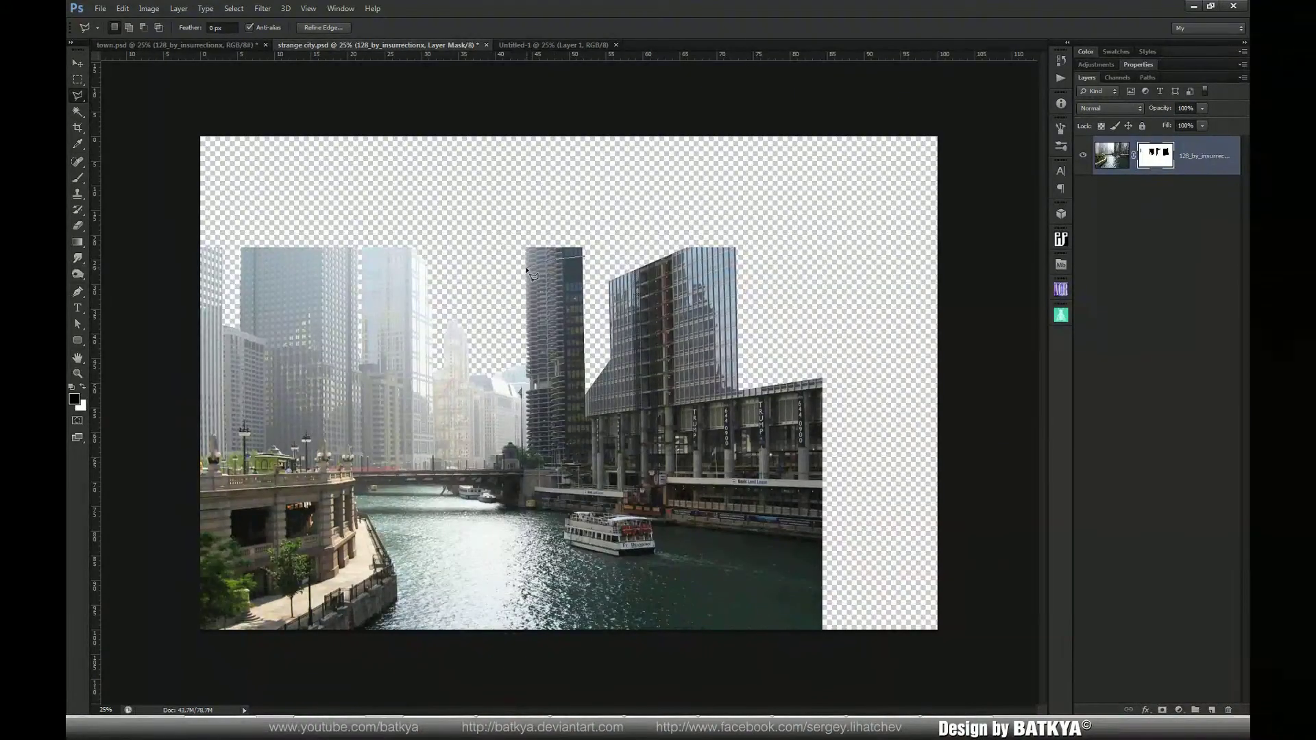
{"action": "left_click", "coordinate": [524, 244]}
{"action": "key", "text": "alt+BackSpace"}
{"action": "key", "text": "ctrl+d"}
Mask out the top edge of the pale hazy tower with an angled roofline
{"action": "left_click", "coordinate": [434, 269]}
{"action": "left_click", "coordinate": [409, 251]}
{"action": "left_click", "coordinate": [358, 257]}
{"action": "left_click", "coordinate": [359, 233]}
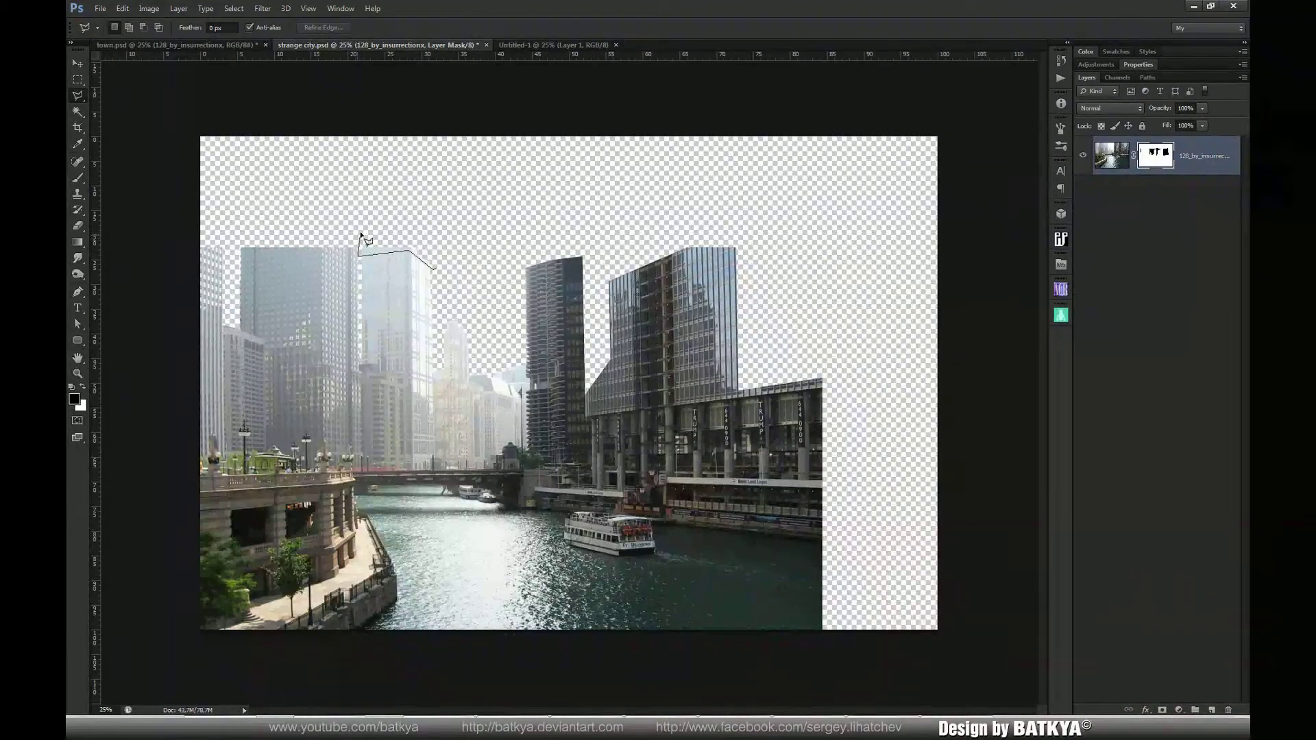
{"action": "double_click", "coordinate": [437, 240]}
{"action": "key", "text": "ctrl+d"}
Mask out the top of the leftmost tower at the photo's edge with a slanted roofline
{"action": "left_click", "coordinate": [230, 273]}
{"action": "left_click", "coordinate": [186, 261]}
{"action": "left_click", "coordinate": [186, 224]}
{"action": "double_click", "coordinate": [233, 222]}
{"action": "key", "text": "ctrl+d"}
Refine the dark tower's roofline with a second, slightly lower cut on the layer mask
{"action": "left_click", "coordinate": [583, 260]}
{"action": "left_click", "coordinate": [517, 258]}
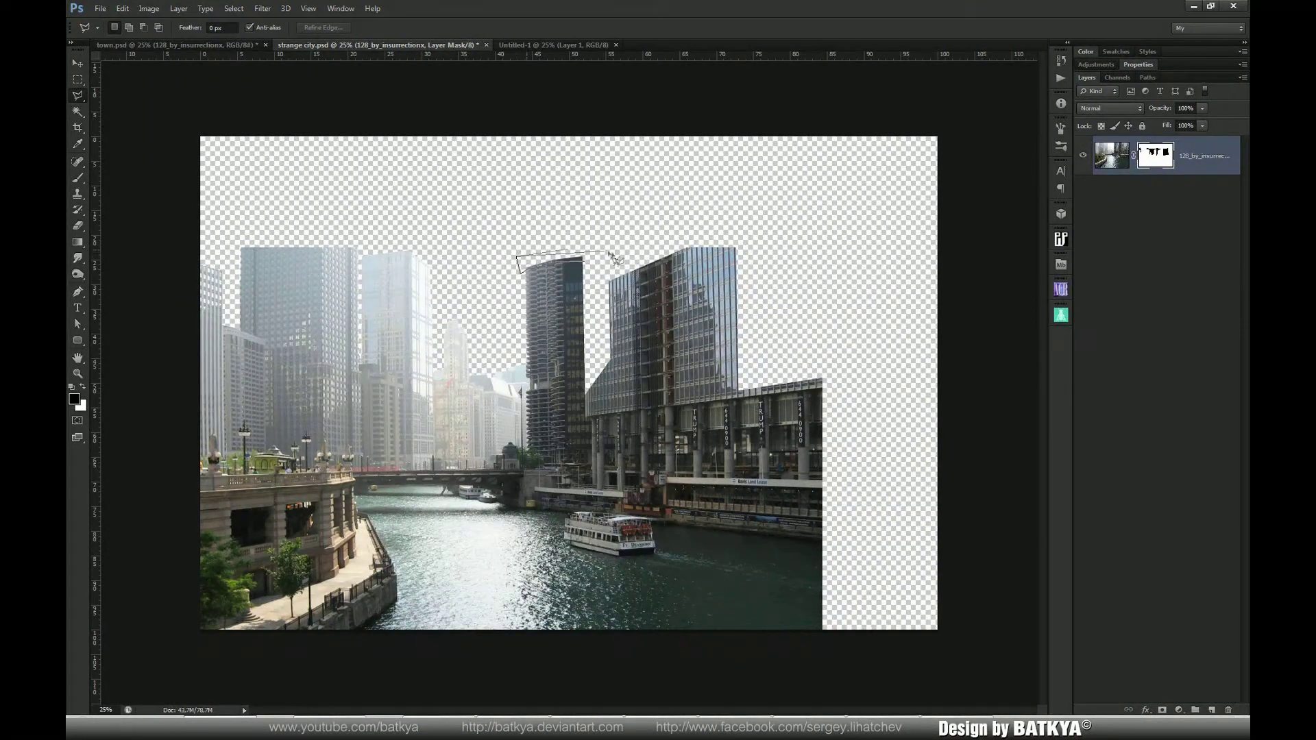
{"action": "double_click", "coordinate": [594, 248]}
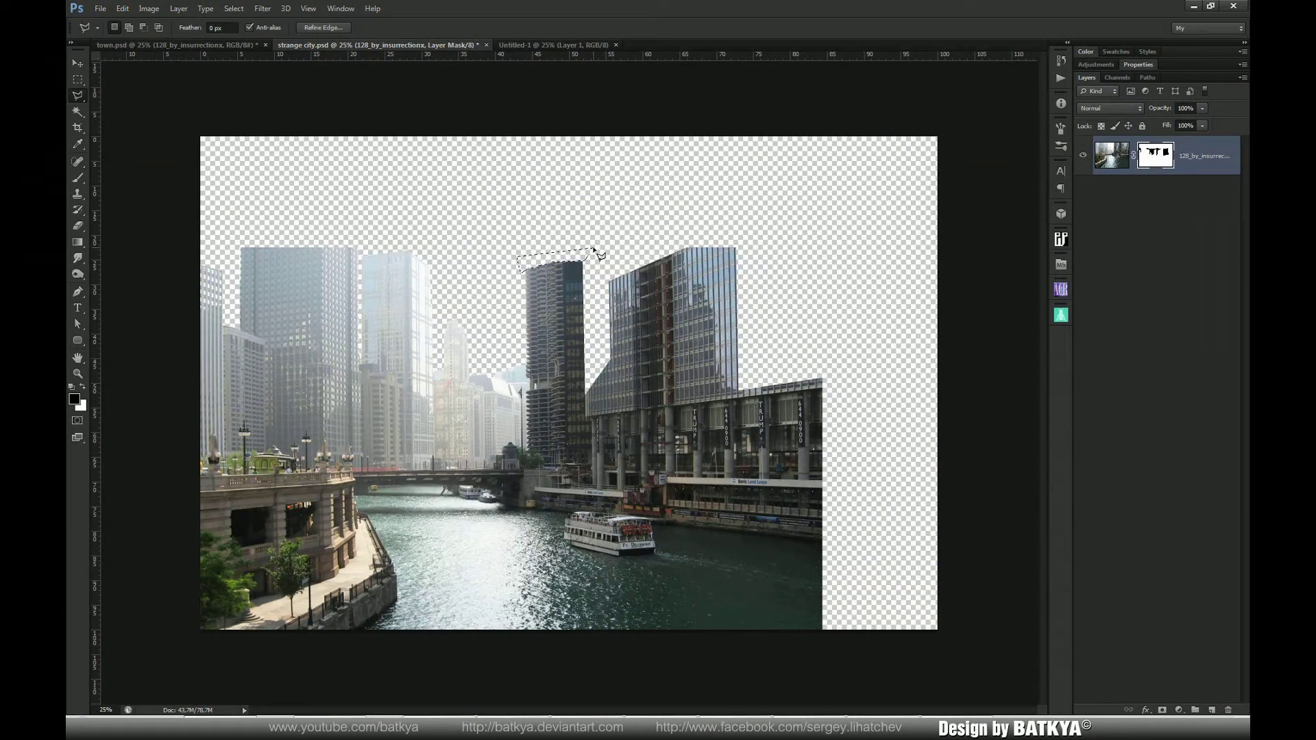
{"action": "key", "text": "ctrl+d"}
Copy the right vertical strip of the dark tower's facade to a new layer
{"action": "left_click", "coordinate": [563, 262]}
{"action": "left_click", "coordinate": [567, 448]}
{"action": "left_click", "coordinate": [586, 448]}
{"action": "left_click", "coordinate": [583, 262]}
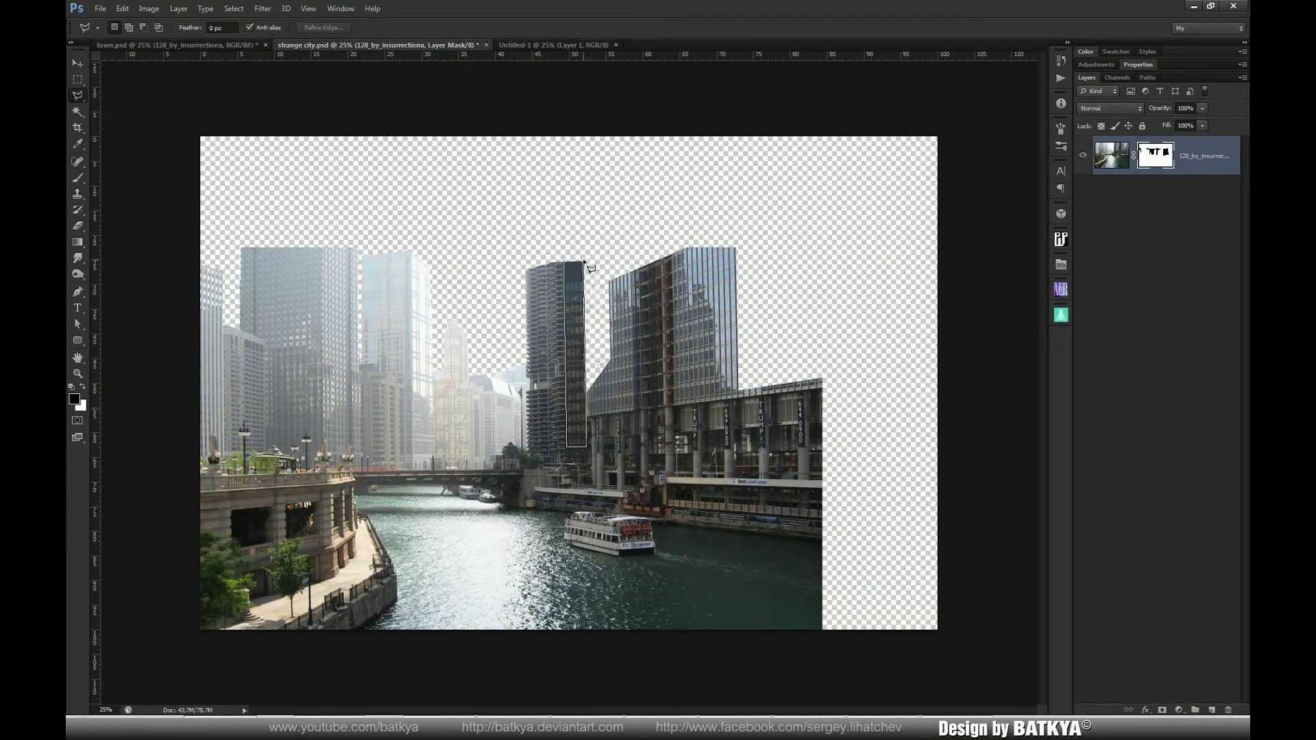
{"action": "left_click", "coordinate": [564, 262]}
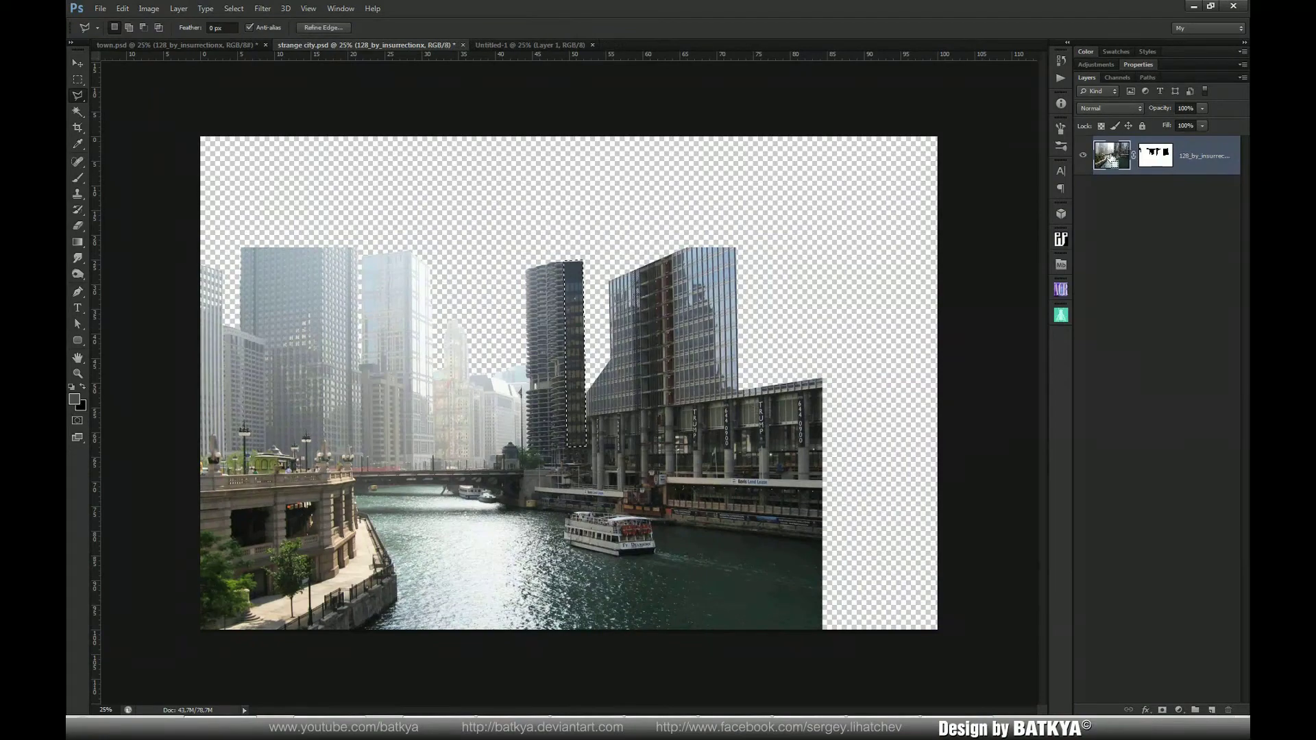
{"action": "key", "text": "ctrl+j"}
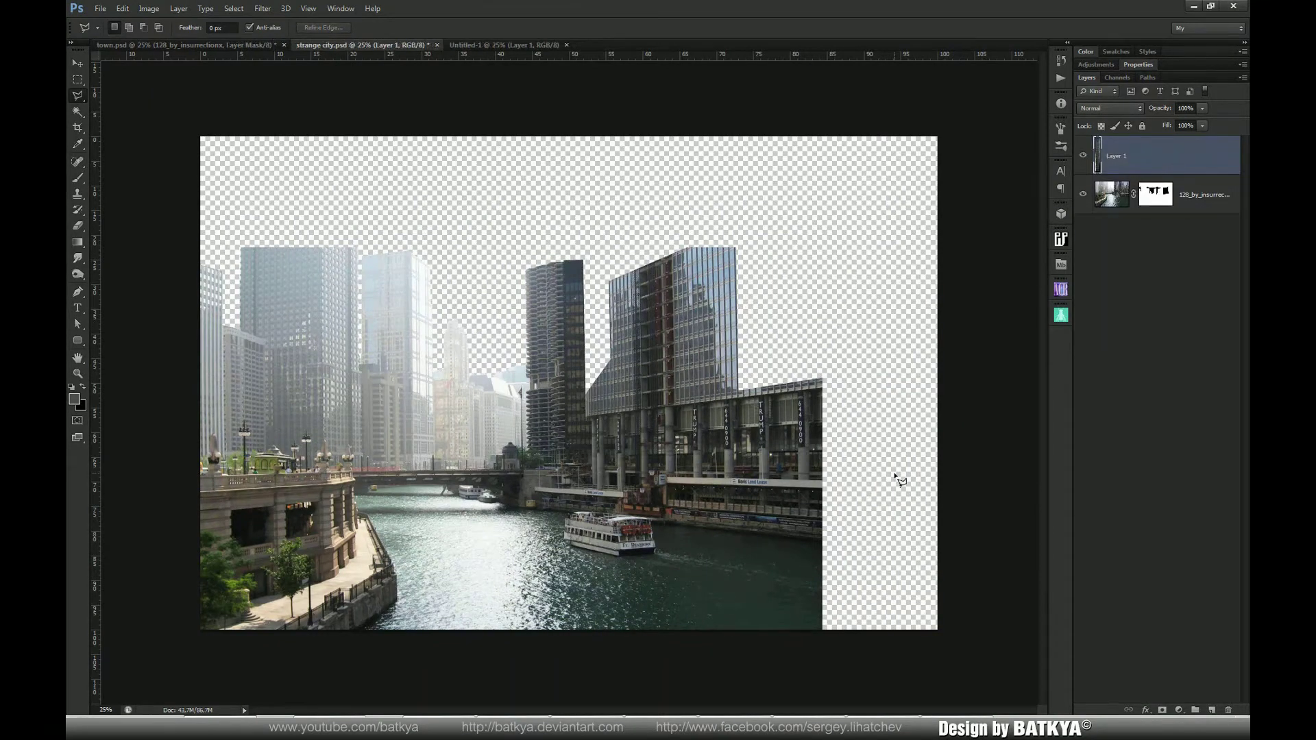
Move the copied strip to extend the dark tower's facade to the right and distort it to fit the perspective
{"action": "key", "text": "ctrl+plus"}
{"action": "key", "text": "ctrl+plus"}
{"action": "key", "text": "v"}
{"action": "left_click_drag", "start_coordinate": [549, 364], "coordinate": [613, 347]}
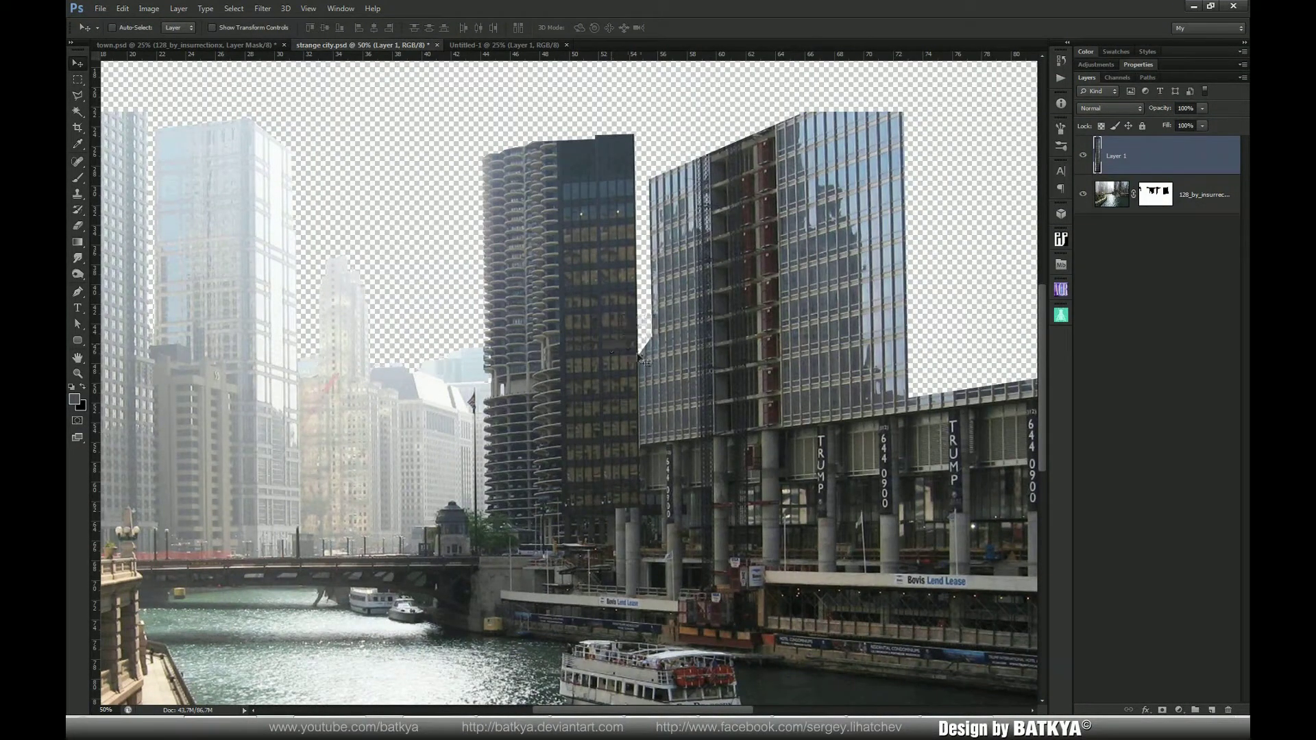
{"action": "key", "text": "ctrl+t"}
{"action": "right_click", "coordinate": [626, 240]}
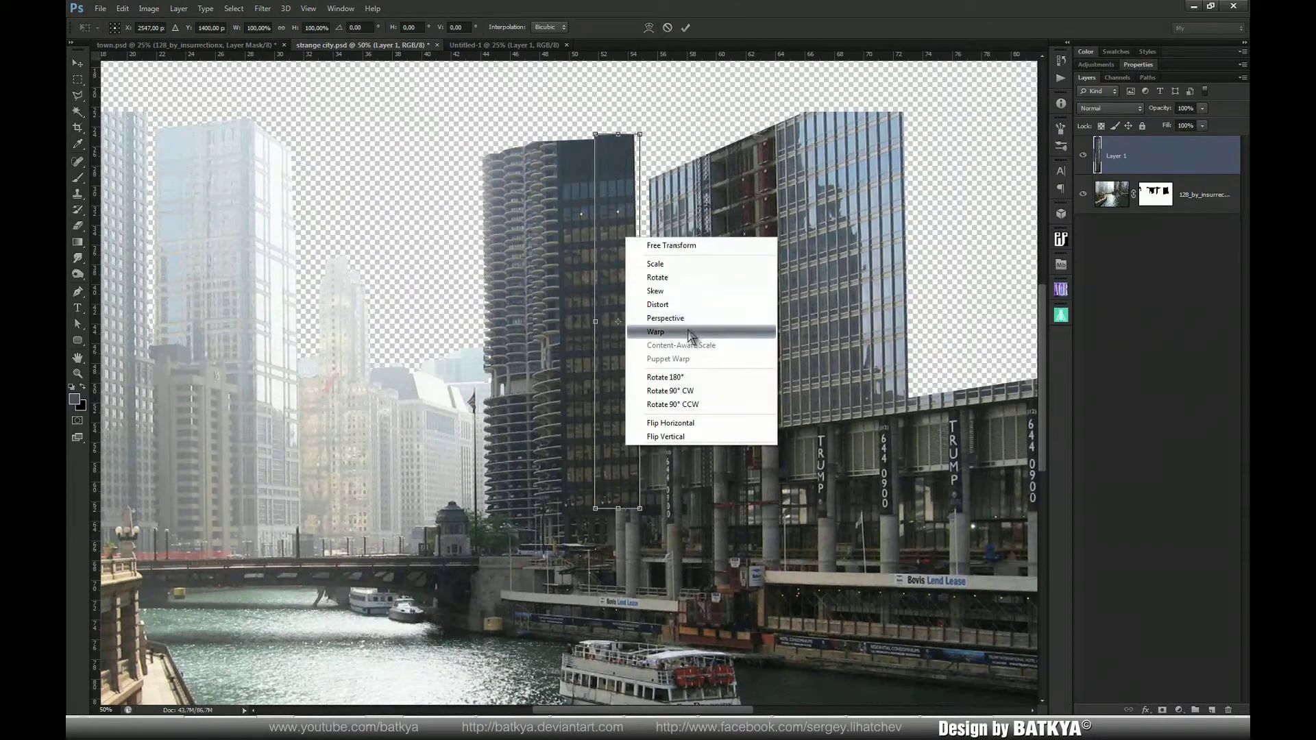
{"action": "left_click", "coordinate": [689, 306]}
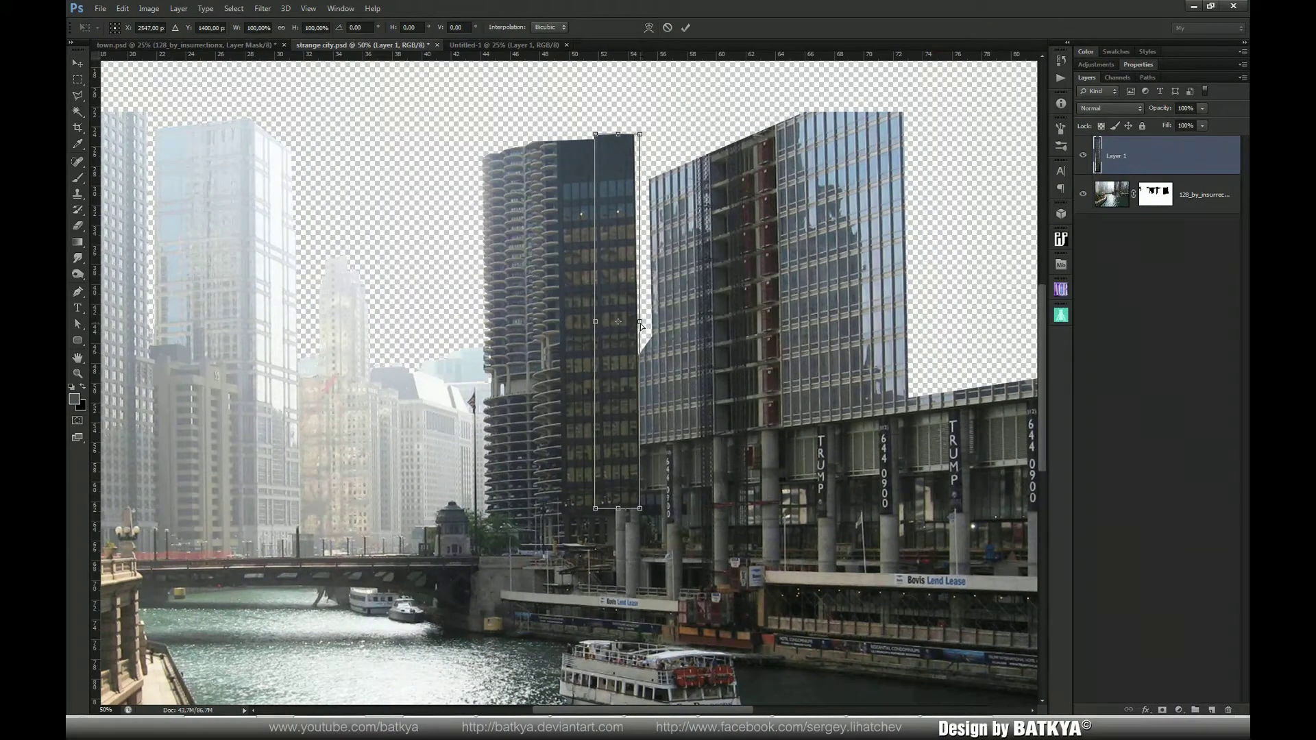
{"action": "left_click_drag", "start_coordinate": [641, 327], "coordinate": [641, 329]}
{"action": "key", "text": "Return"}
Widen the dark facade with a duplicate strip placed alongside and merge the two strip layers
{"action": "key", "text": "ctrl+j"}
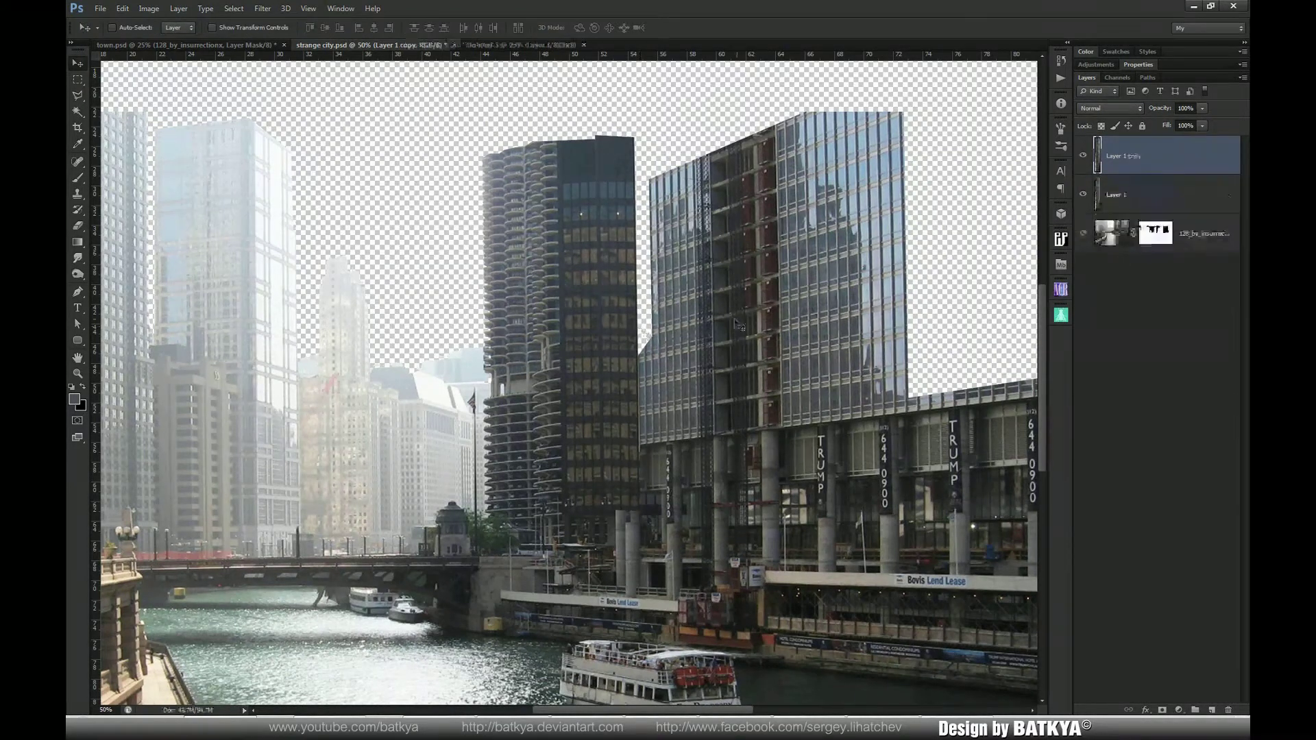
{"action": "left_click_drag", "start_coordinate": [628, 316], "coordinate": [661, 315]}
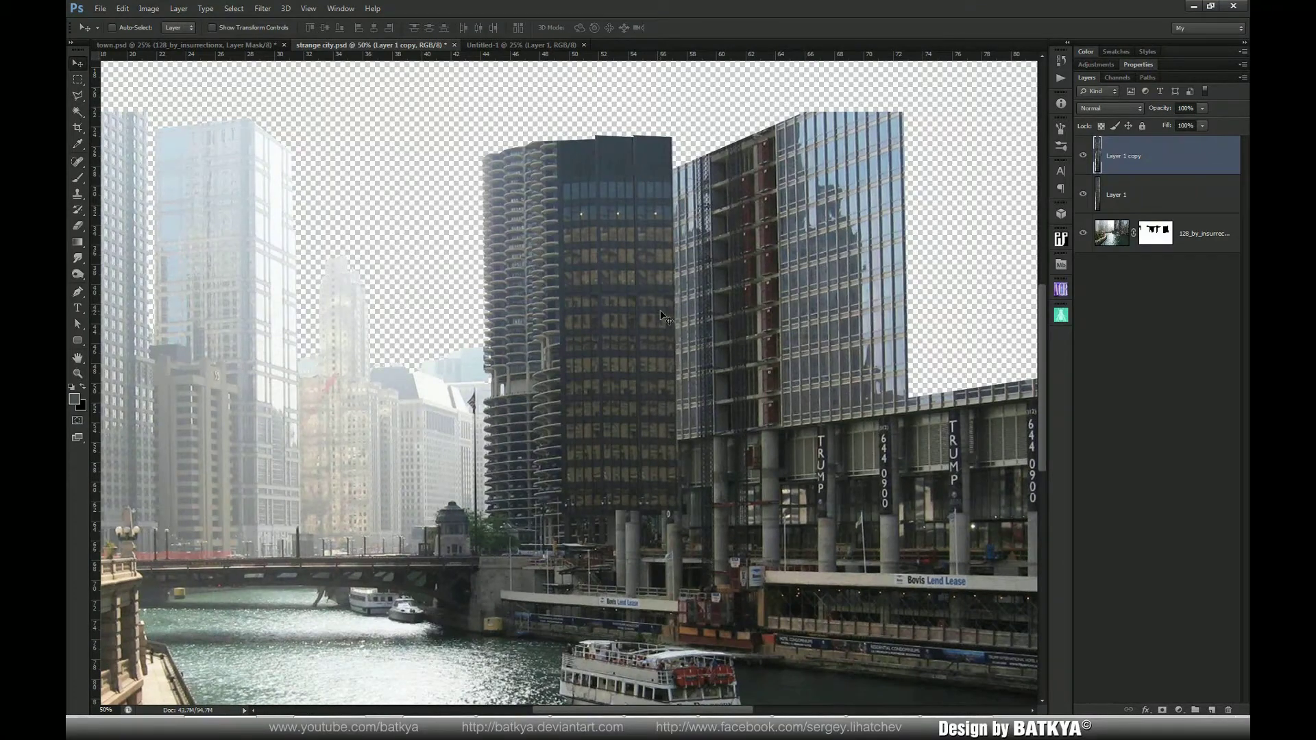
{"action": "left_click", "coordinate": [1156, 203]}
{"action": "key", "text": "Delete"}
Delete the uneven top edge of the added facade strips to leave a straight roofline
{"action": "left_click", "coordinate": [78, 95]}
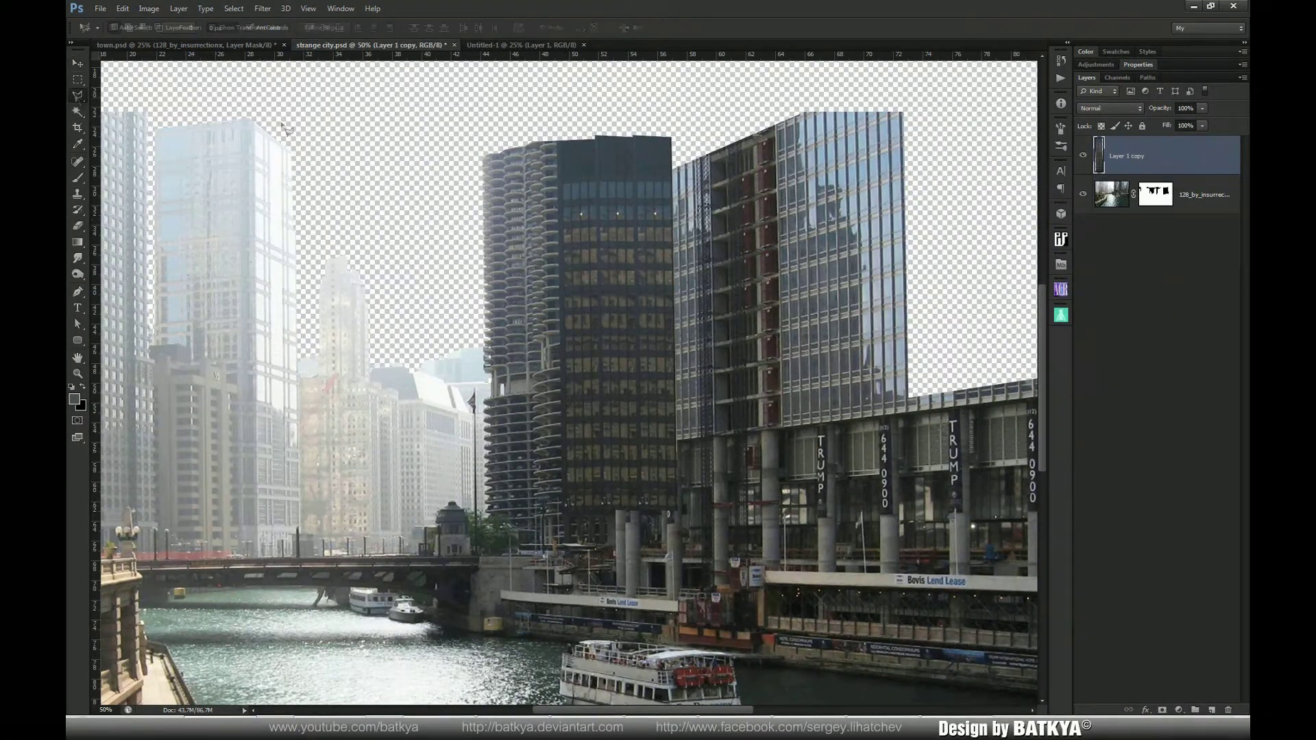
{"action": "left_click", "coordinate": [557, 140]}
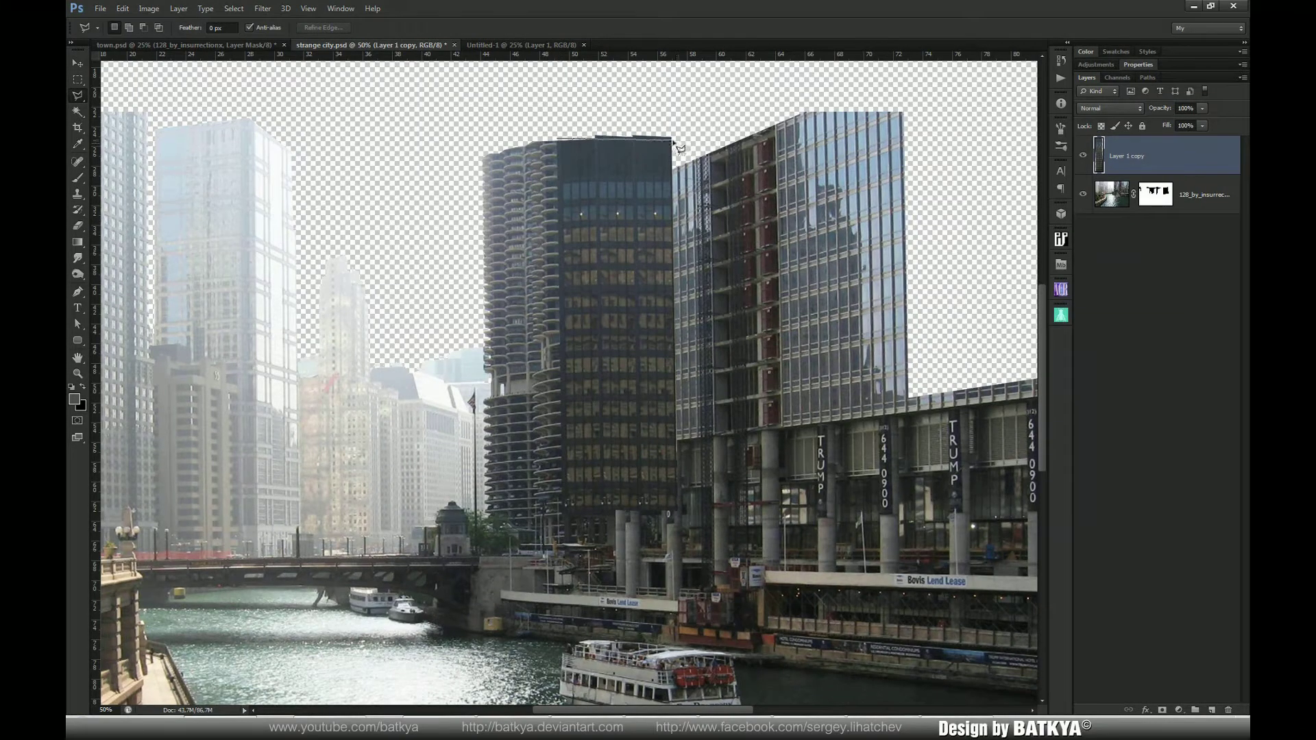
{"action": "left_click", "coordinate": [674, 139]}
{"action": "left_click", "coordinate": [674, 120]}
{"action": "double_click", "coordinate": [572, 118]}
{"action": "key", "text": "Delete"}
{"action": "key", "text": "ctrl+d"}
Clone out the bright light spots on the dark tower's upper facade using a 45 px Clone Stamp brush
{"action": "key", "text": "s"}
{"action": "key", "text": "bracketleft"}
{"action": "key", "text": "bracketleft"}
{"action": "key", "text": "bracketleft"}
{"action": "key", "text": "bracketleft"}
{"action": "key", "text": "bracketleft"}
{"action": "key", "text": "bracketleft"}
{"action": "key", "text": "bracketleft"}
{"action": "key", "text": "bracketleft"}
{"action": "key", "text": "bracketleft"}
{"action": "key", "text": "bracketleft"}
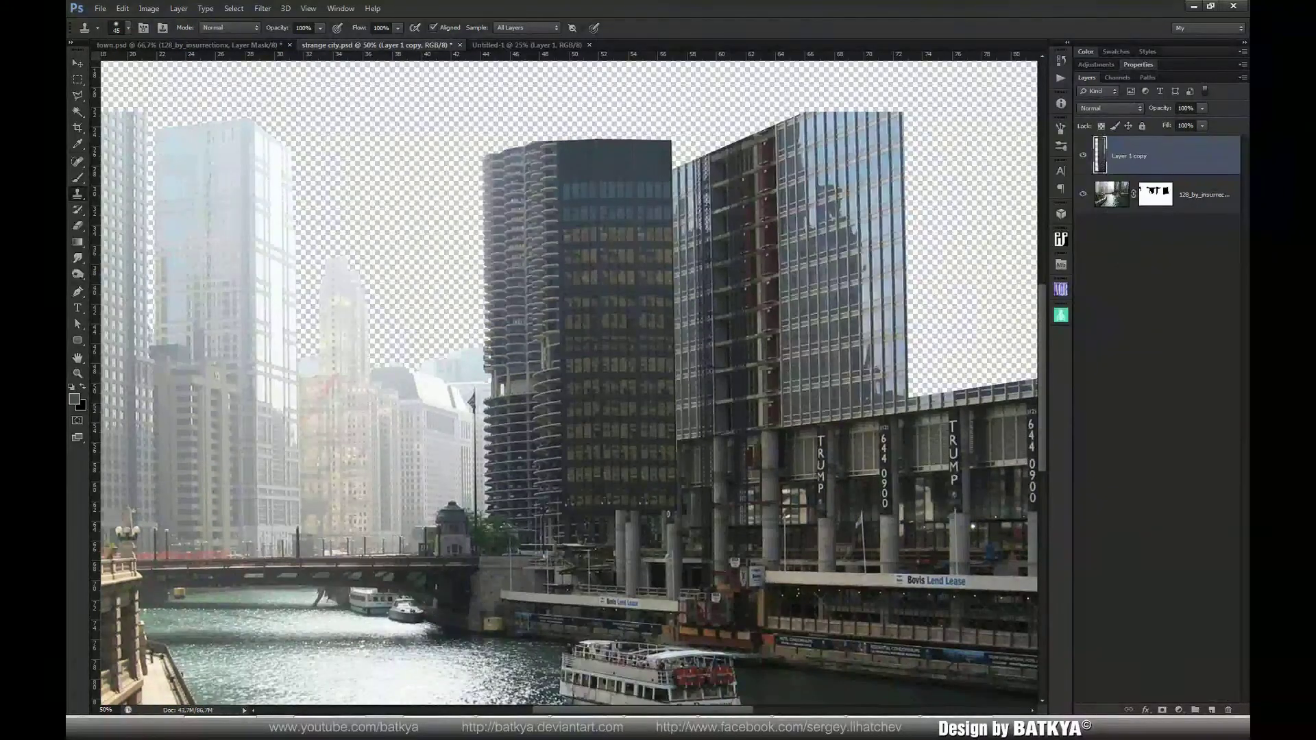
Add a mask to the facade strip layer and hide the part overlapping the glass tower's left edge
{"action": "left_click", "coordinate": [1163, 711]}
{"action": "key", "text": "l"}
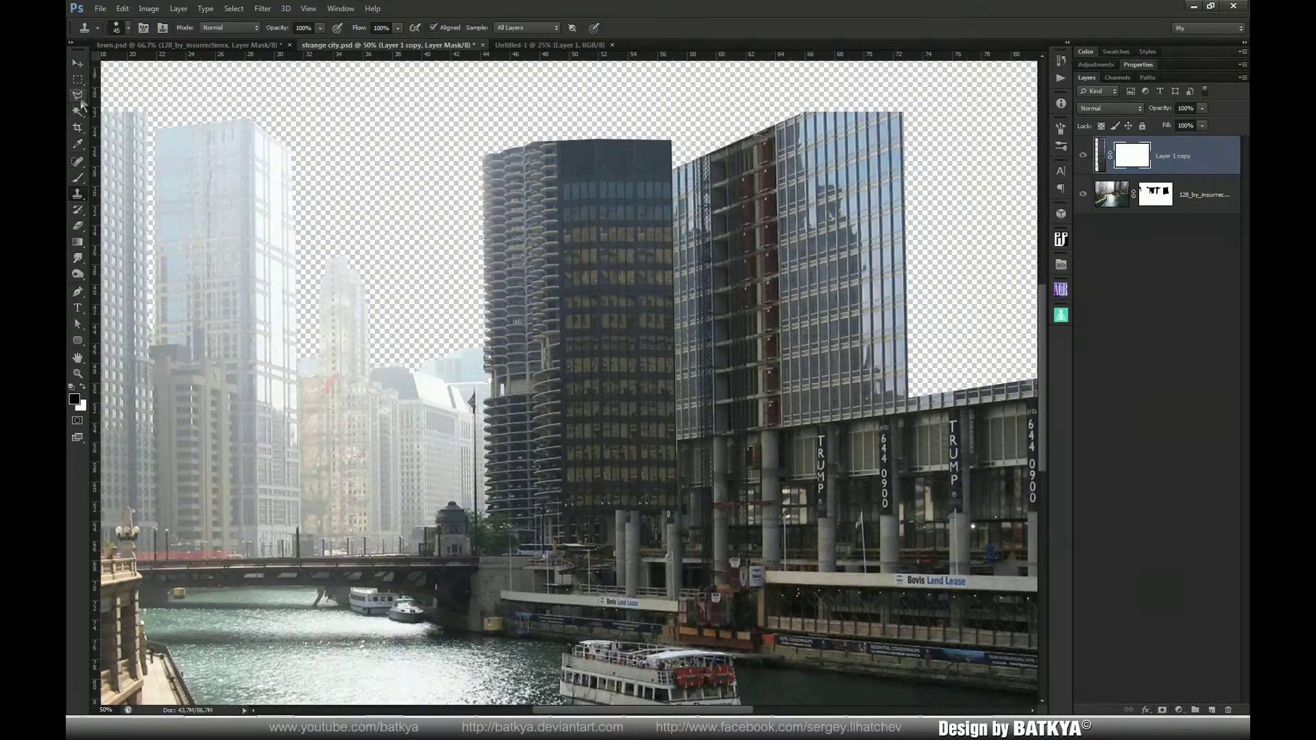
{"action": "left_click", "coordinate": [652, 177]}
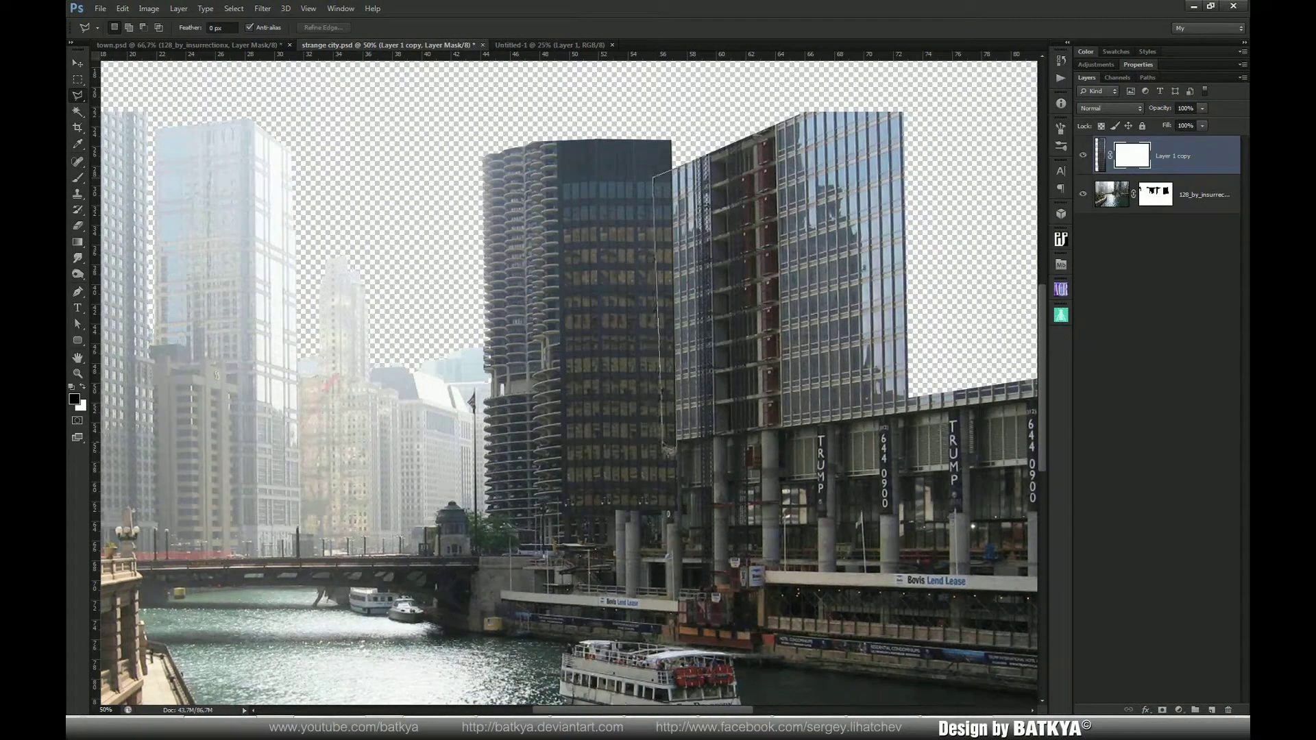
{"action": "left_click", "coordinate": [657, 446]}
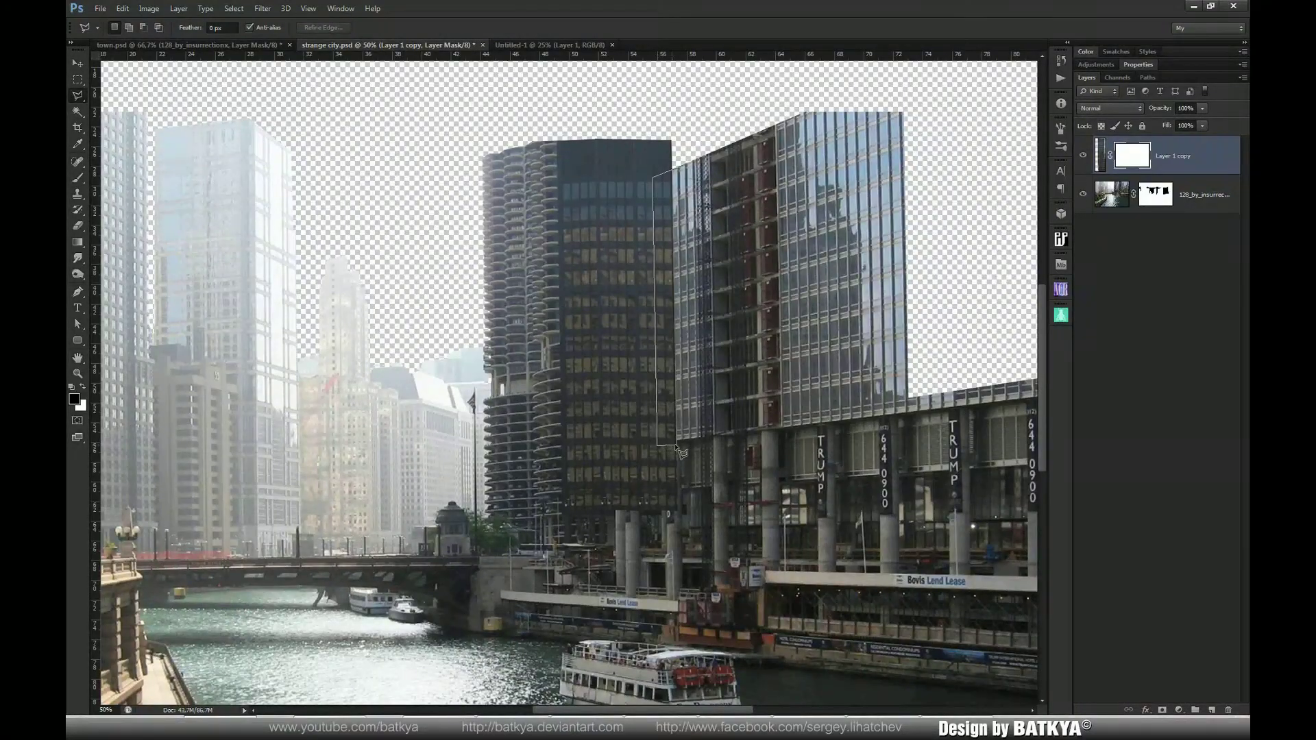
{"action": "left_click", "coordinate": [681, 444]}
{"action": "double_click", "coordinate": [683, 168]}
{"action": "key", "text": "ctrl+BackSpace"}
{"action": "key", "text": "ctrl+d"}
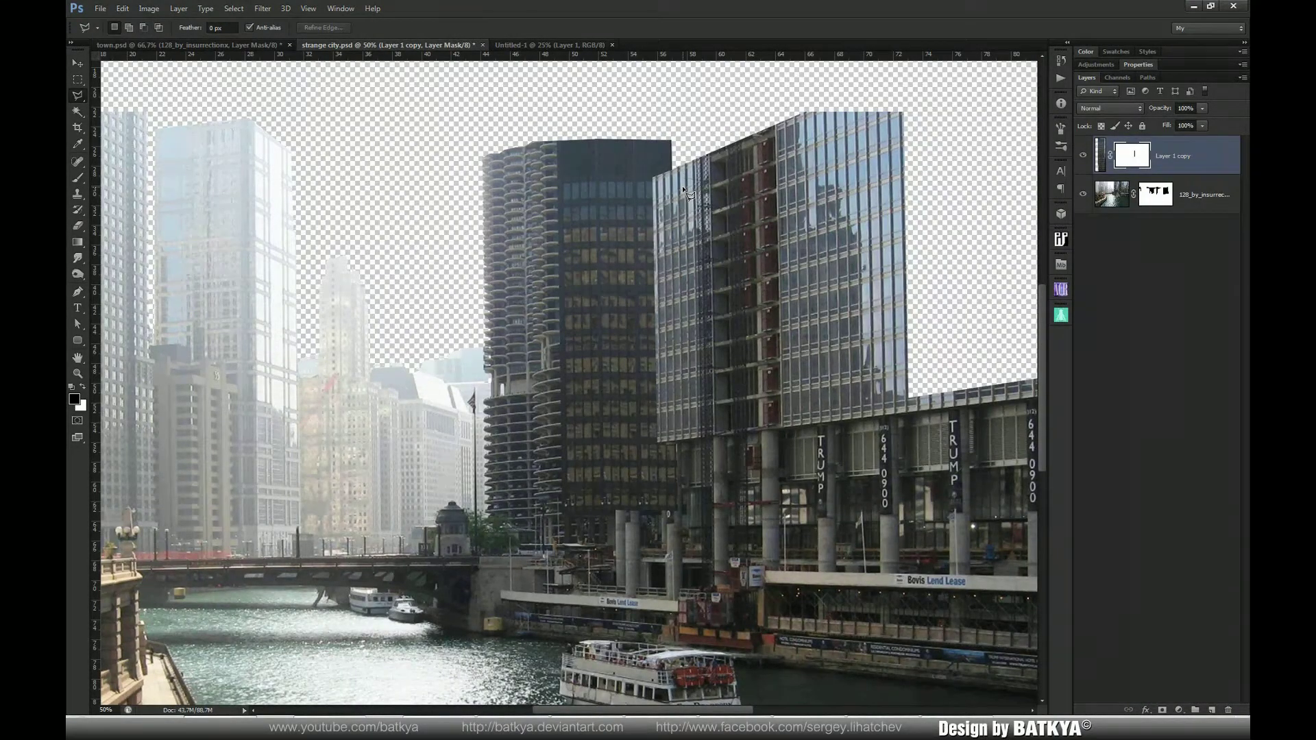
Mask out a narrow vertical strip along the glass tower's right edge on the city photo layer
{"action": "left_click", "coordinate": [1155, 199]}
{"action": "left_click", "coordinate": [878, 109]}
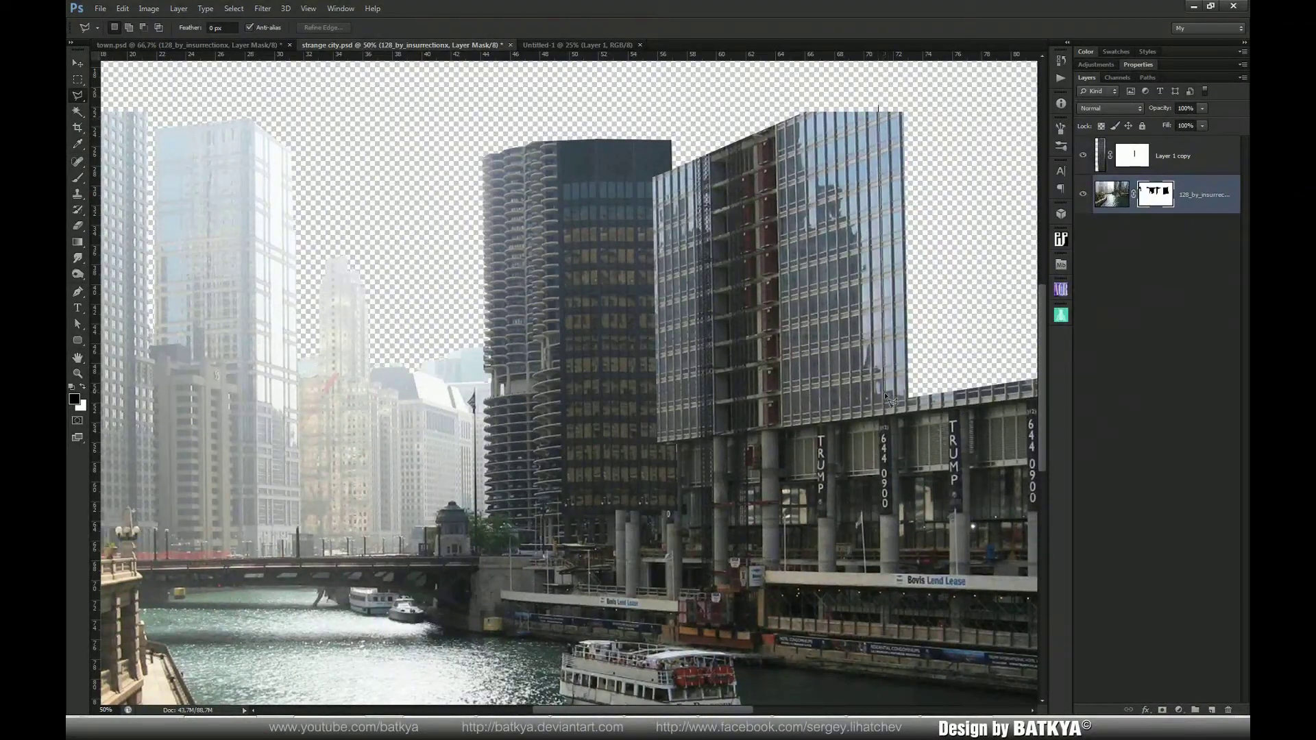
{"action": "left_click", "coordinate": [885, 398]}
{"action": "left_click", "coordinate": [952, 391]}
{"action": "double_click", "coordinate": [939, 98]}
{"action": "key", "text": "alt+BackSpace"}
{"action": "key", "text": "ctrl+d"}
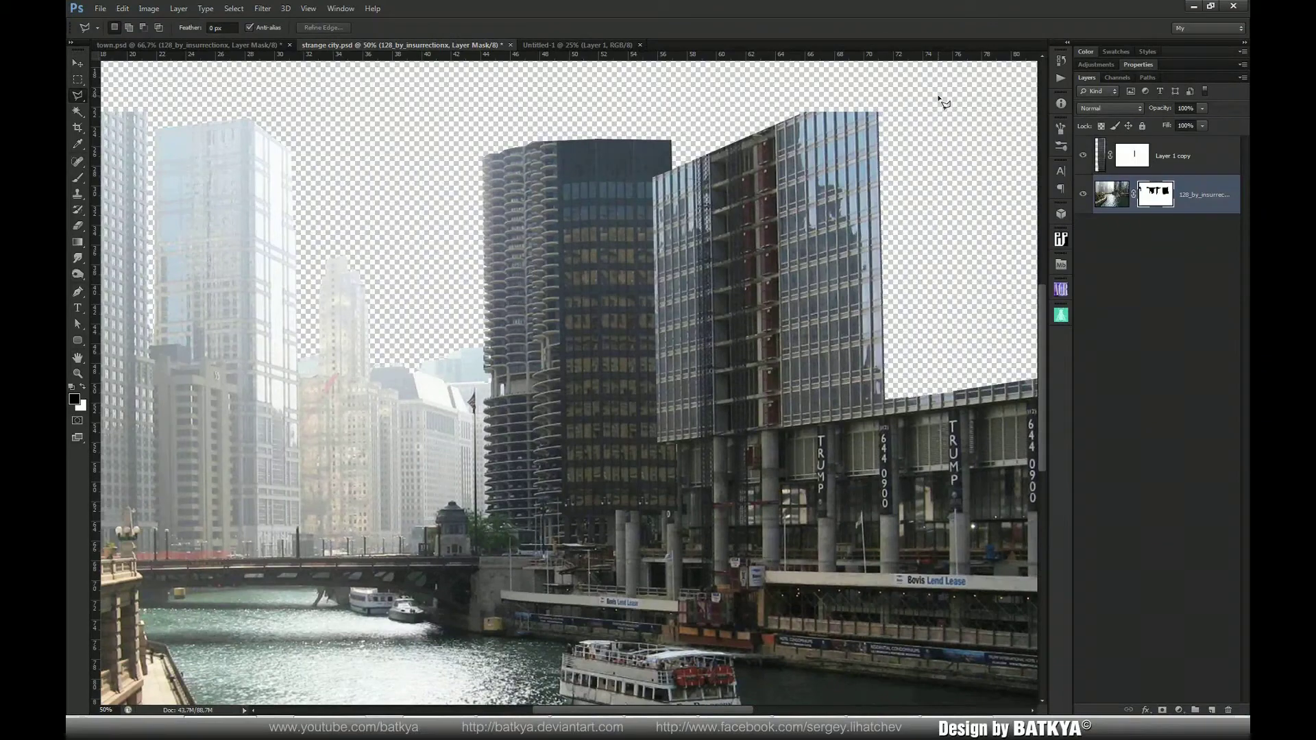
Trim the sloping roof edge above the glass tower's left section on the photo's mask
{"action": "left_click", "coordinate": [706, 144]}
{"action": "left_click", "coordinate": [652, 174]}
{"action": "key", "text": "alt+BackSpace"}
{"action": "key", "text": "ctrl+d"}
Clone the glass facade upward on a new layer to continue the tower's sloping roofline to its right corner
{"action": "left_click", "coordinate": [1211, 711]}
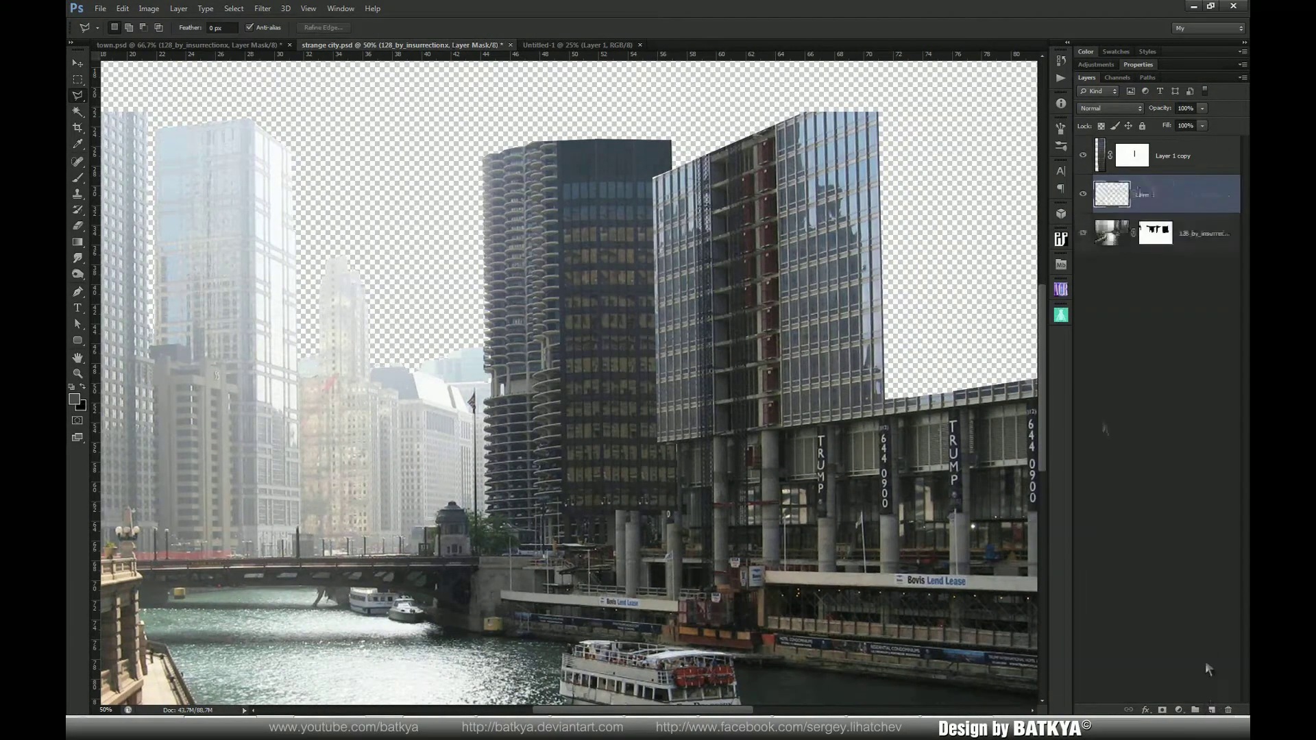
{"action": "key", "text": "s"}
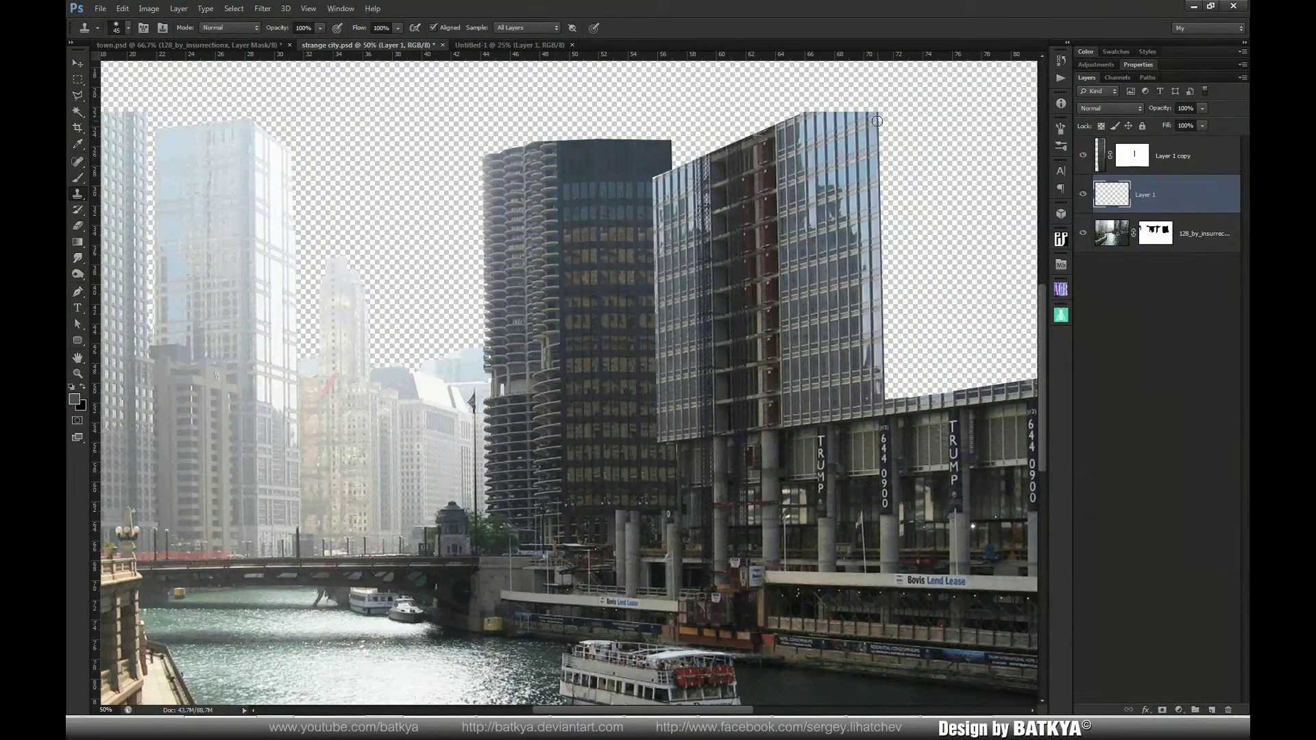
{"action": "mouse_move", "coordinate": [878, 122]}
{"action": "left_mouse_down"}
{"action": "mouse_move", "coordinate": [861, 98]}
{"action": "mouse_move", "coordinate": [815, 113]}
{"action": "mouse_move", "coordinate": [866, 154]}
{"action": "left_mouse_up"}
Add a mask to the cloned facade layer and hide its ragged edge above the sloping roofline
{"action": "key", "text": "l"}
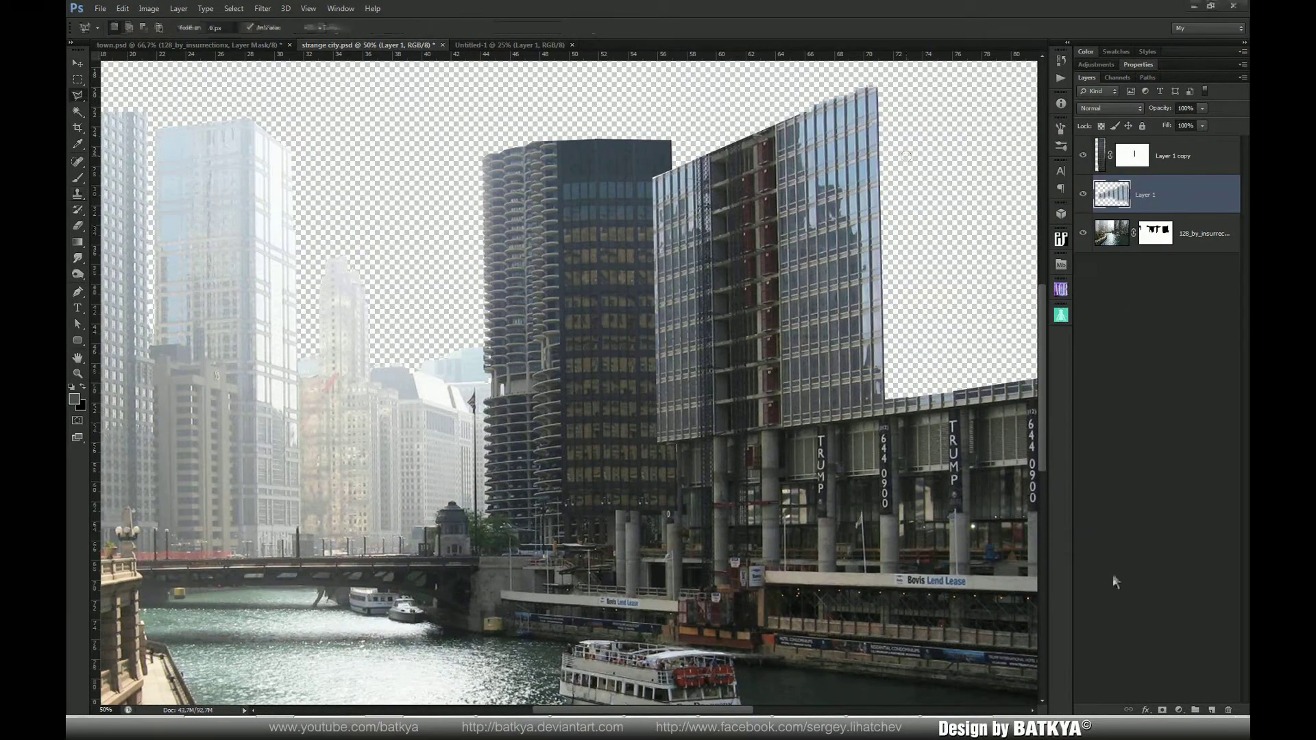
{"action": "left_click", "coordinate": [1163, 711]}
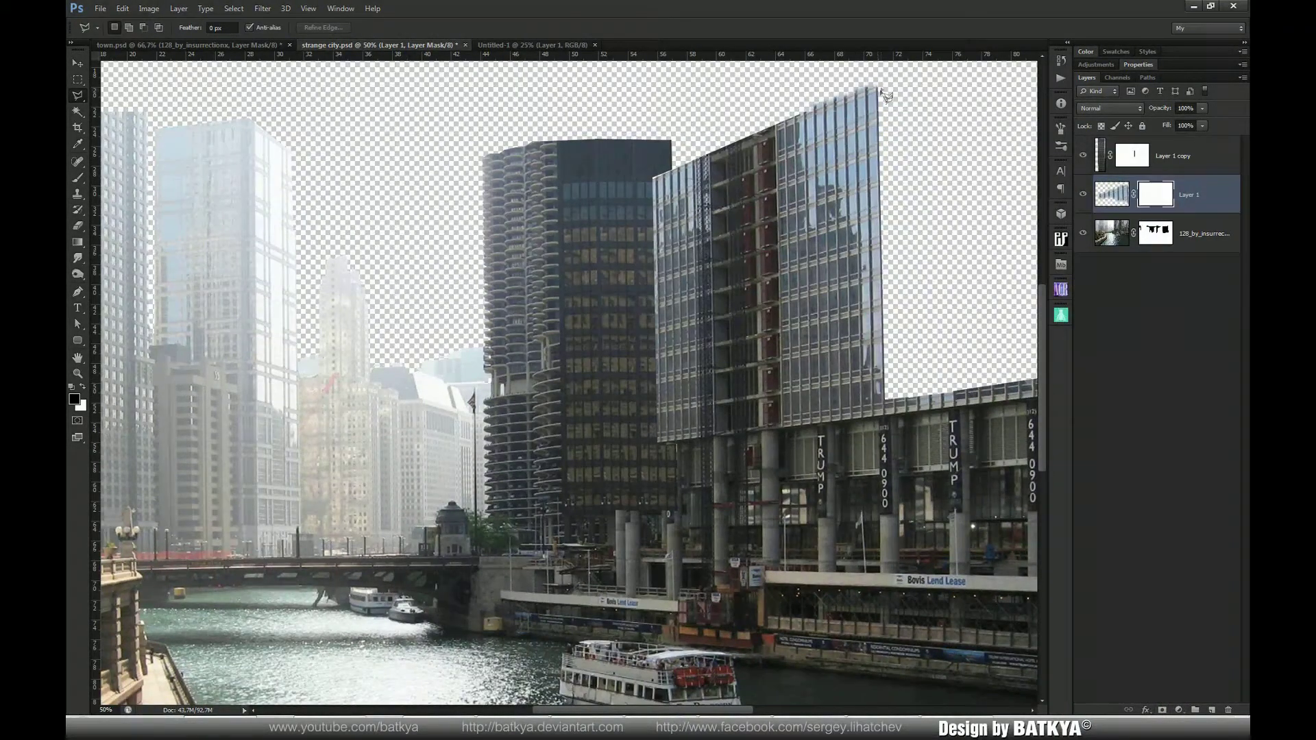
{"action": "left_click", "coordinate": [793, 103]}
{"action": "double_click", "coordinate": [889, 73]}
{"action": "key", "text": "Delete"}
{"action": "key", "text": "ctrl+d"}
Copy the glass tower's right facade section from the city photo layer to a new layer
{"action": "key", "text": "alt+bracketright"}
{"action": "key", "text": "b"}
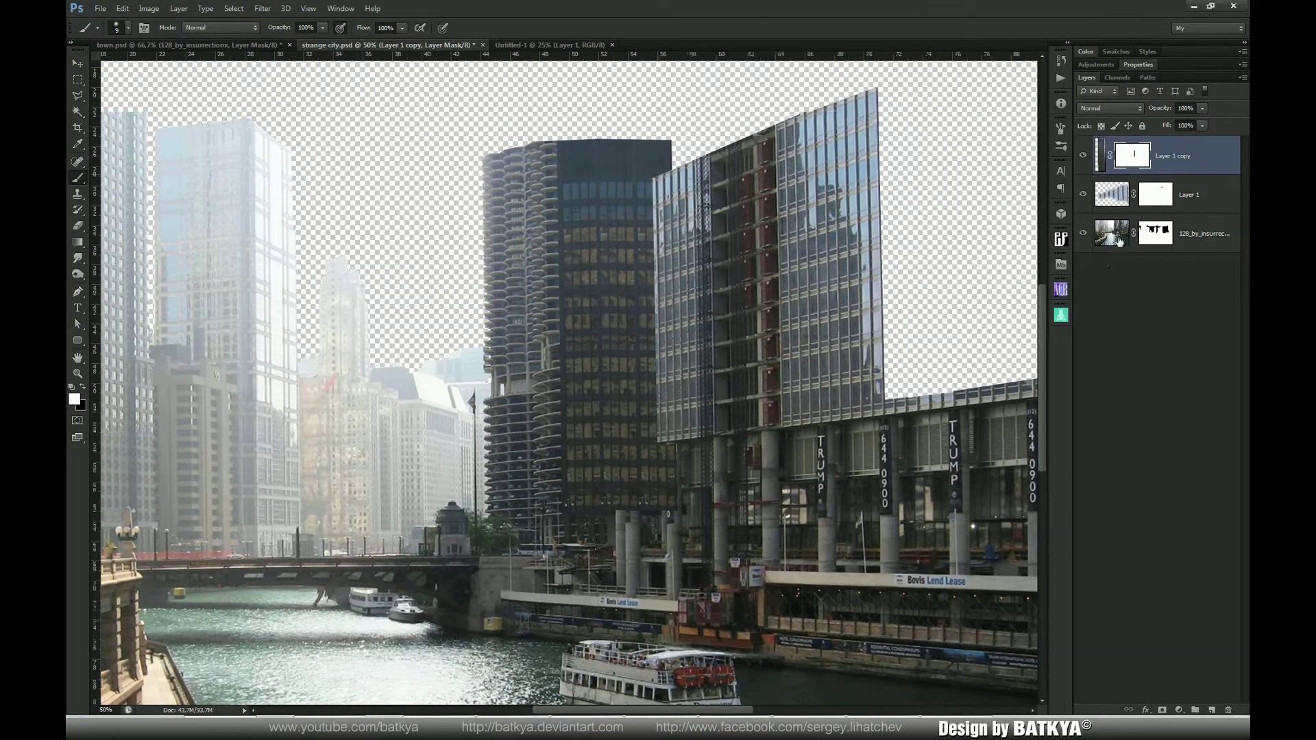
{"action": "key", "text": "alt+bracketleft"}
{"action": "key", "text": "alt+bracketleft"}
{"action": "key", "text": "l"}
{"action": "left_click", "coordinate": [776, 121]}
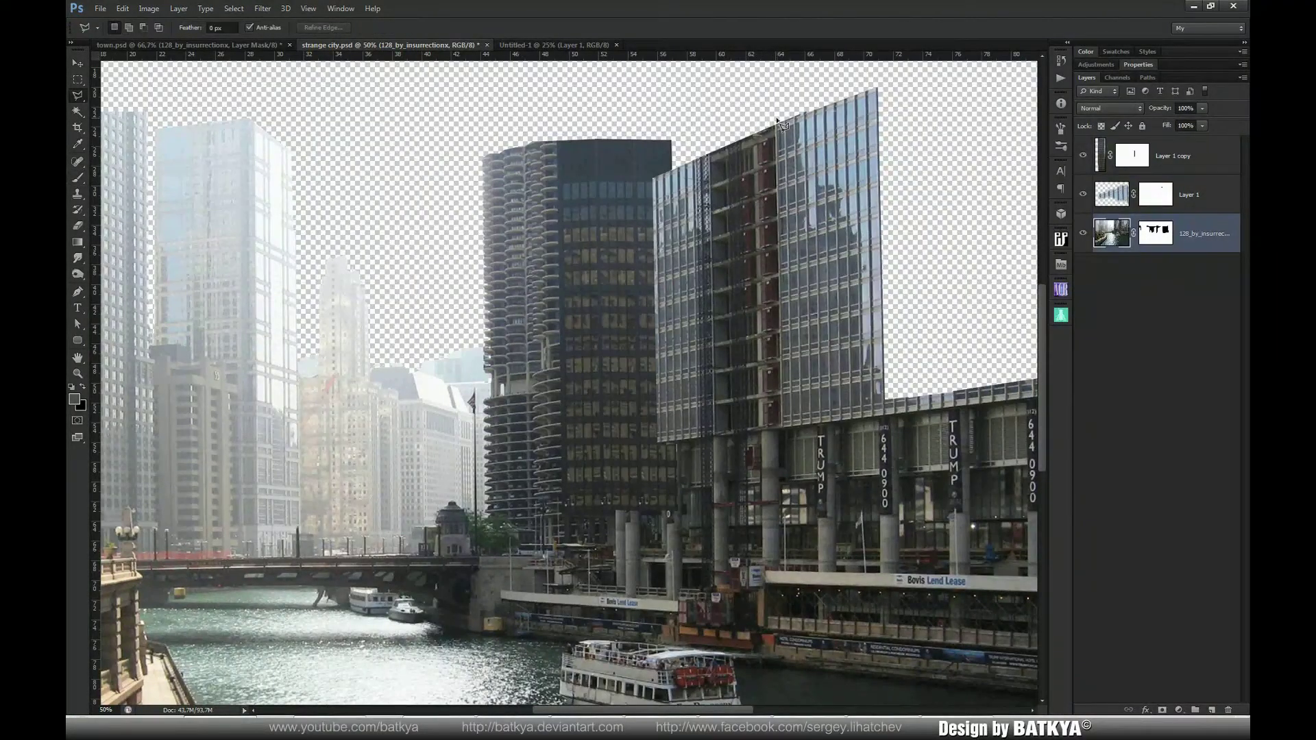
{"action": "left_click", "coordinate": [783, 416]}
{"action": "left_click", "coordinate": [900, 397]}
{"action": "double_click", "coordinate": [895, 80]}
{"action": "key", "text": "ctrl+j"}
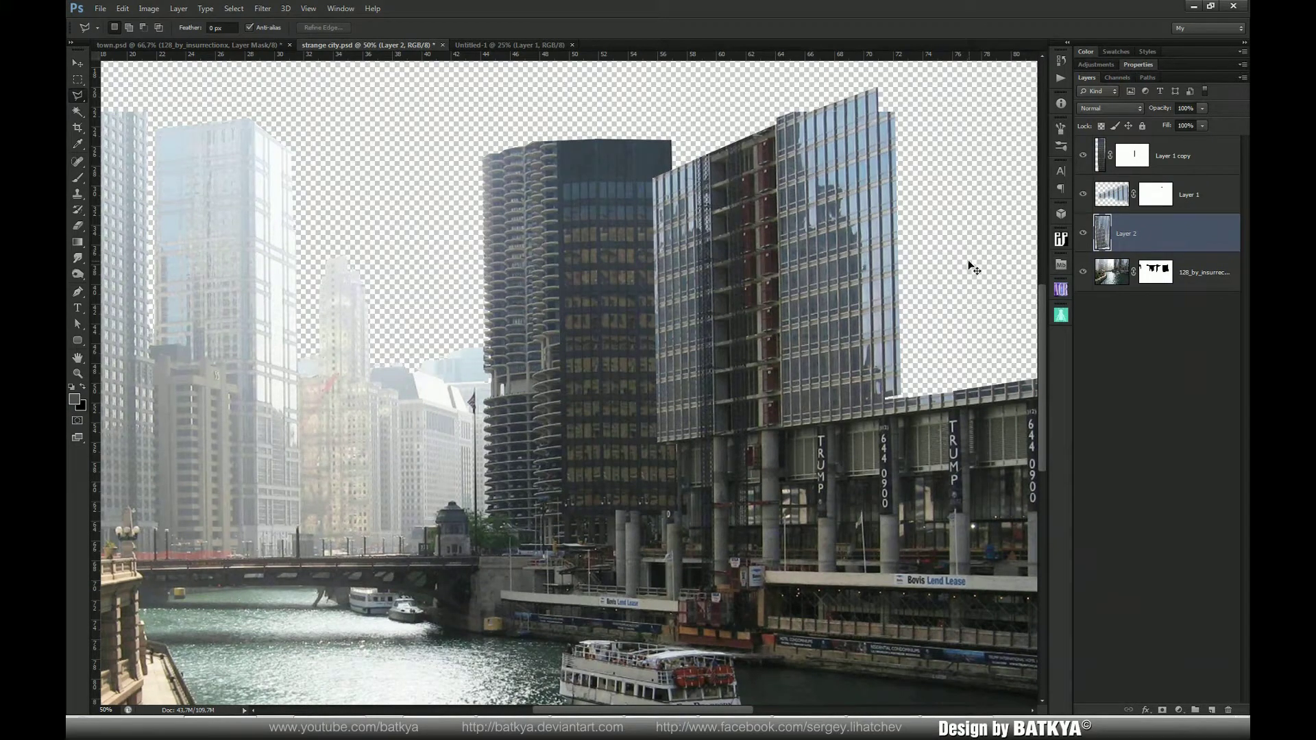
Flip the copied facade section horizontally and place it against the glass tower's right corner as a side wall
{"action": "key", "text": "ctrl+t"}
{"action": "right_click", "coordinate": [830, 223]}
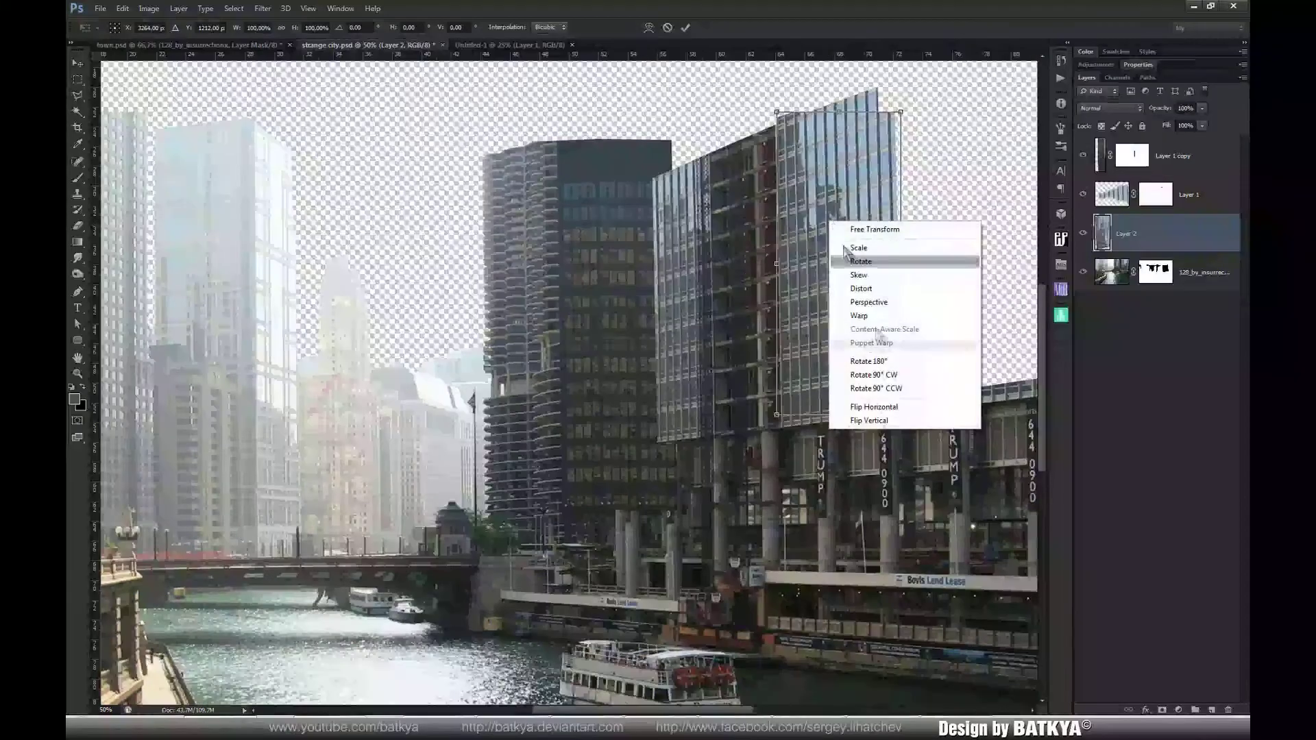
{"action": "left_click", "coordinate": [911, 414]}
{"action": "left_click_drag", "start_coordinate": [878, 347], "coordinate": [968, 325]}
Distort the flipped facade so its corners meet the tower's vertical edge and the base structure below
{"action": "right_click", "coordinate": [953, 292]}
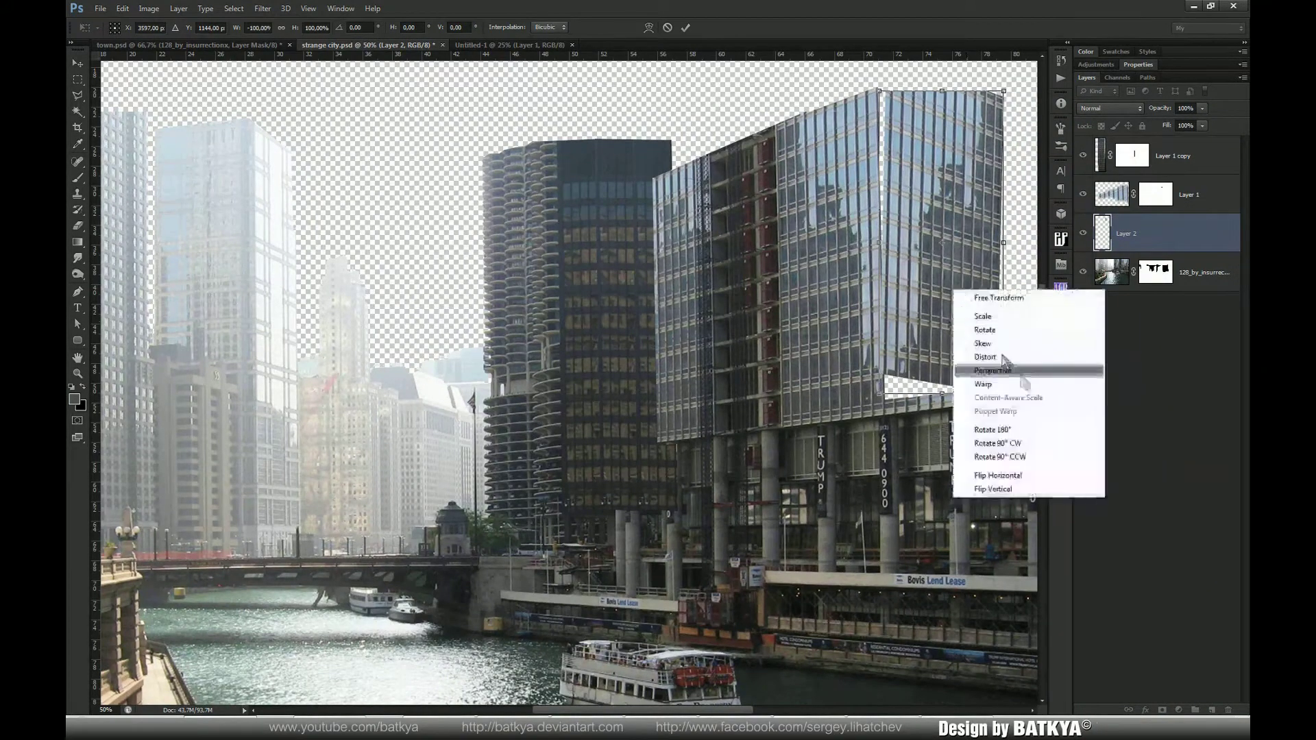
{"action": "left_click", "coordinate": [1015, 357]}
{"action": "left_click_drag", "start_coordinate": [880, 396], "coordinate": [885, 423]}
{"action": "left_click_drag", "start_coordinate": [879, 90], "coordinate": [872, 88]}
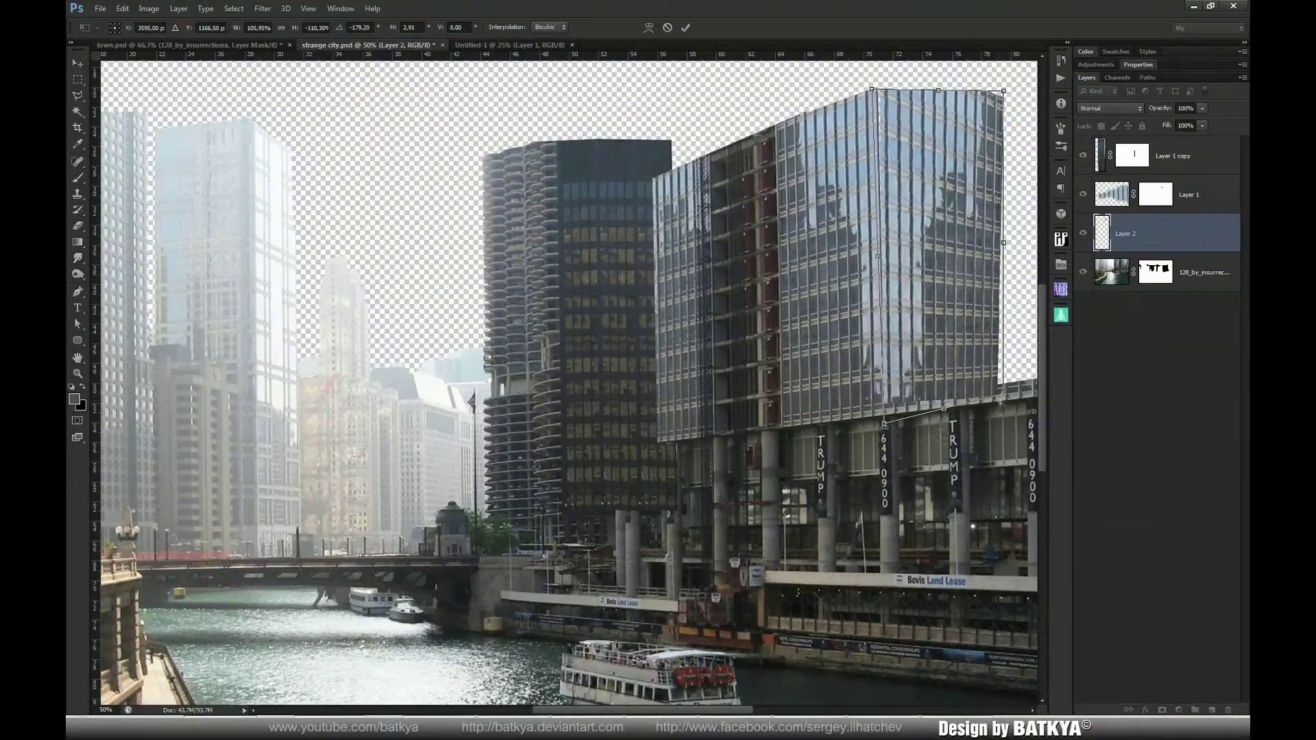
{"action": "left_click_drag", "start_coordinate": [1005, 398], "coordinate": [1014, 393]}
{"action": "key", "text": "Return"}
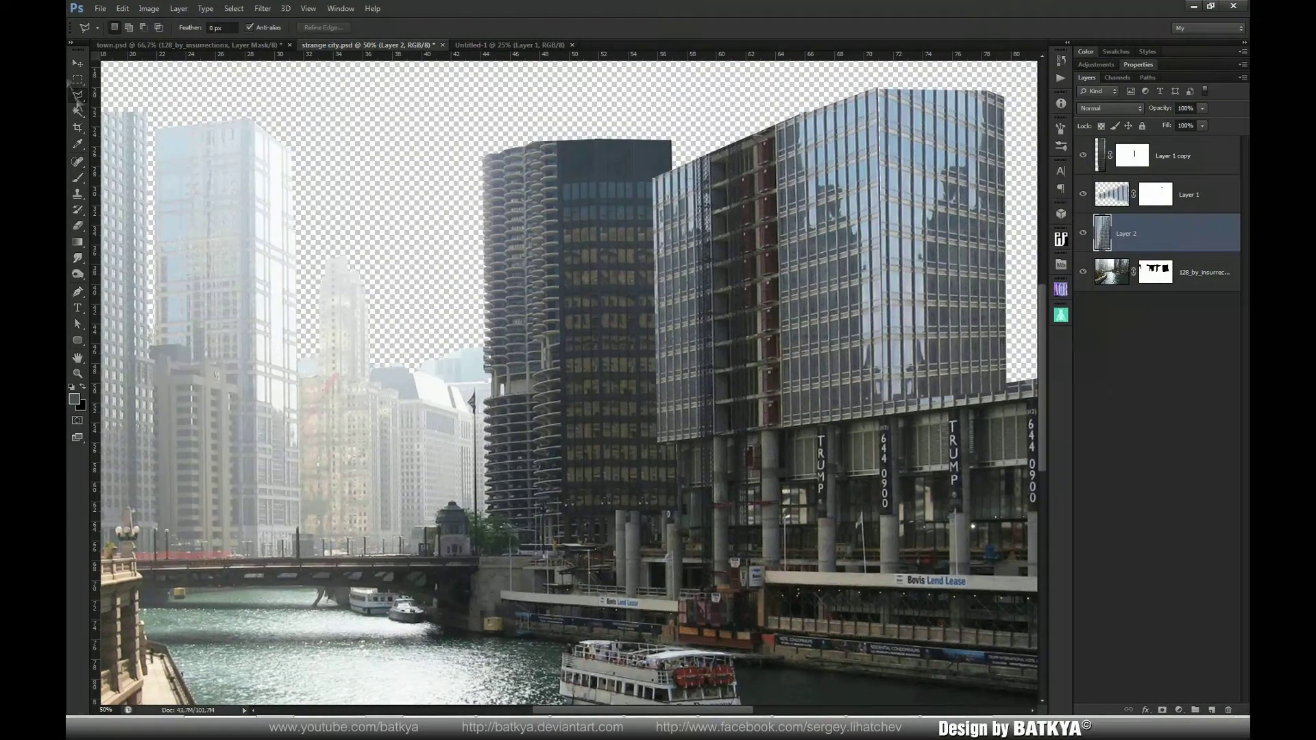
Cut off the new side facade's top along a roofline sloping down from the tower's corner
{"action": "left_click", "coordinate": [1019, 139]}
{"action": "left_click", "coordinate": [1019, 78]}
{"action": "double_click", "coordinate": [884, 75]}
{"action": "key", "text": "ctrl+d"}
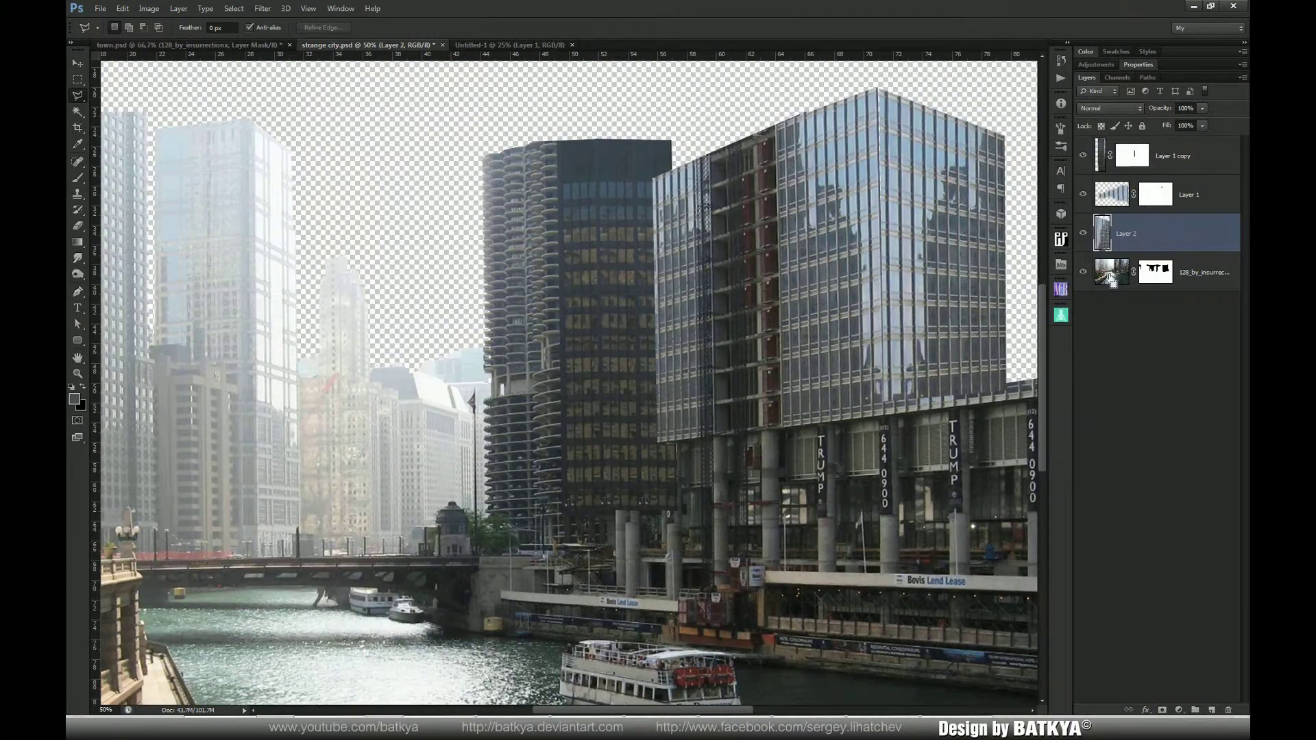
Distort the side facade again, stretching its inner lower corner down and raising its outer edge slightly
{"action": "key", "text": "ctrl+t"}
{"action": "right_click", "coordinate": [893, 409]}
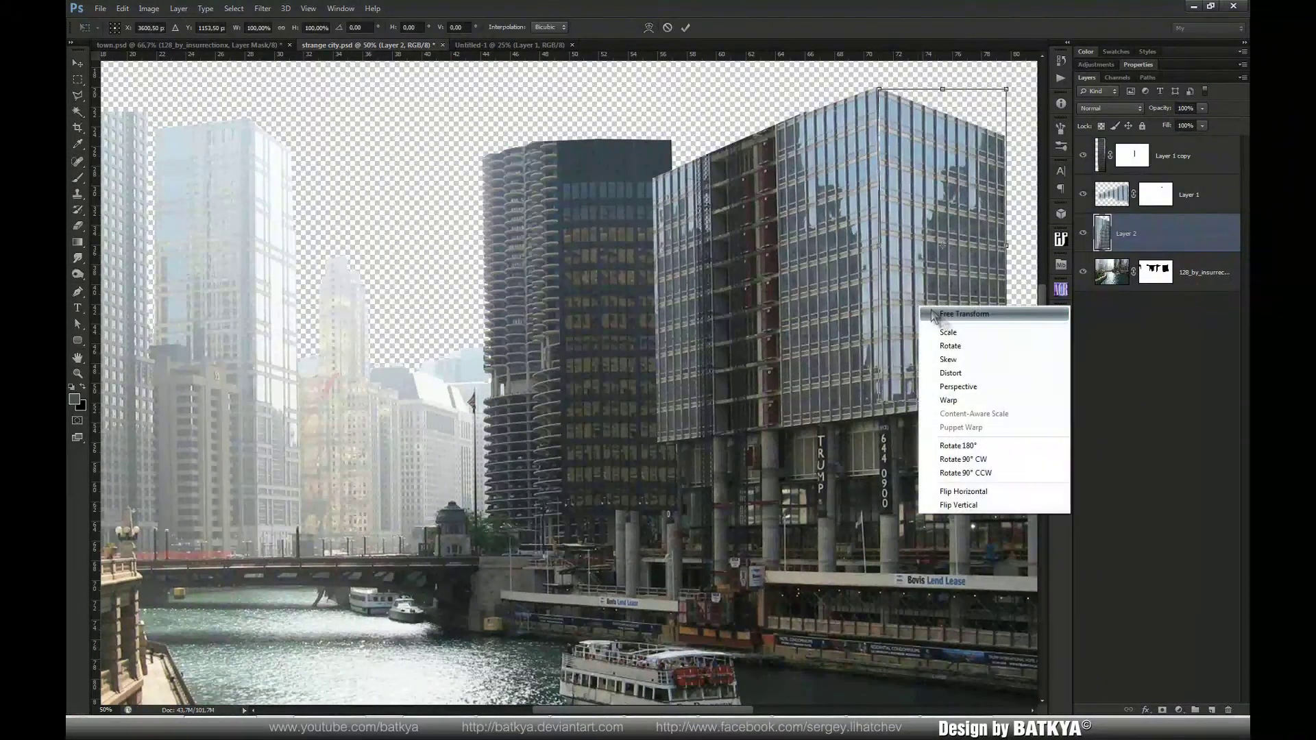
{"action": "left_click", "coordinate": [980, 381]}
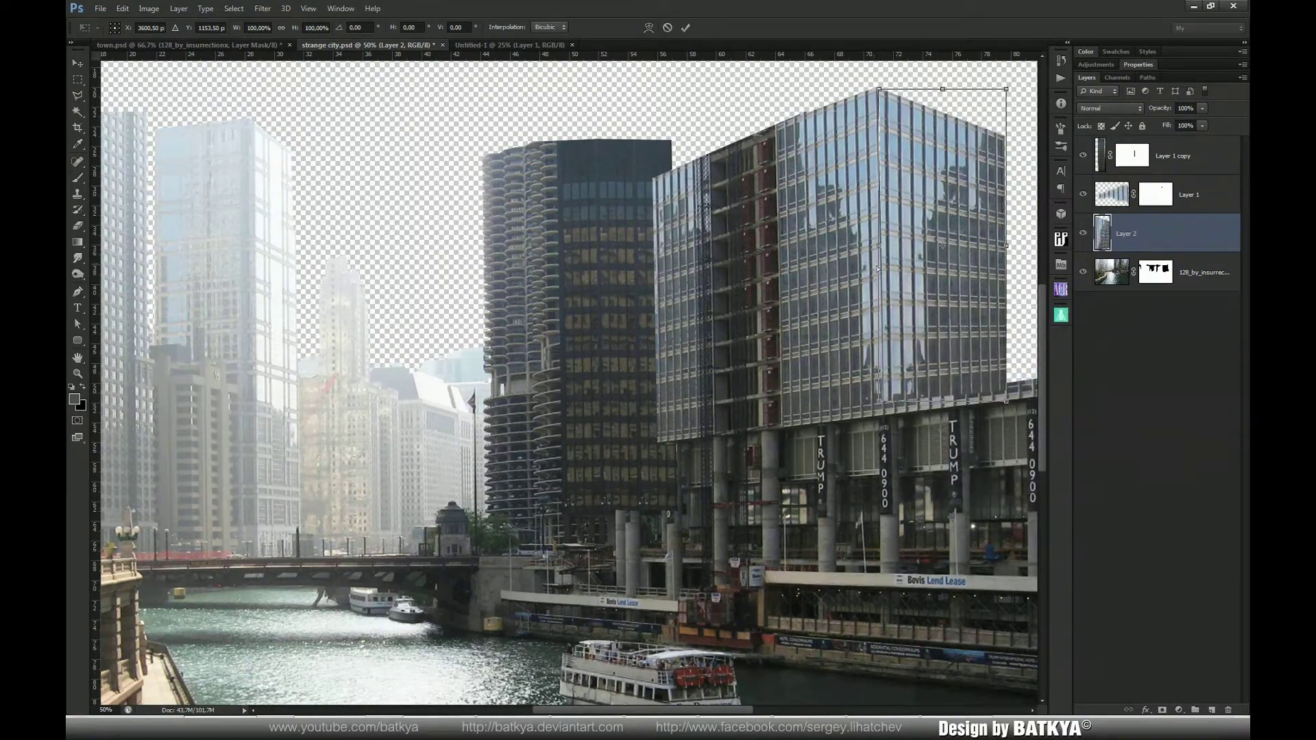
{"action": "left_click_drag", "start_coordinate": [882, 405], "coordinate": [883, 416]}
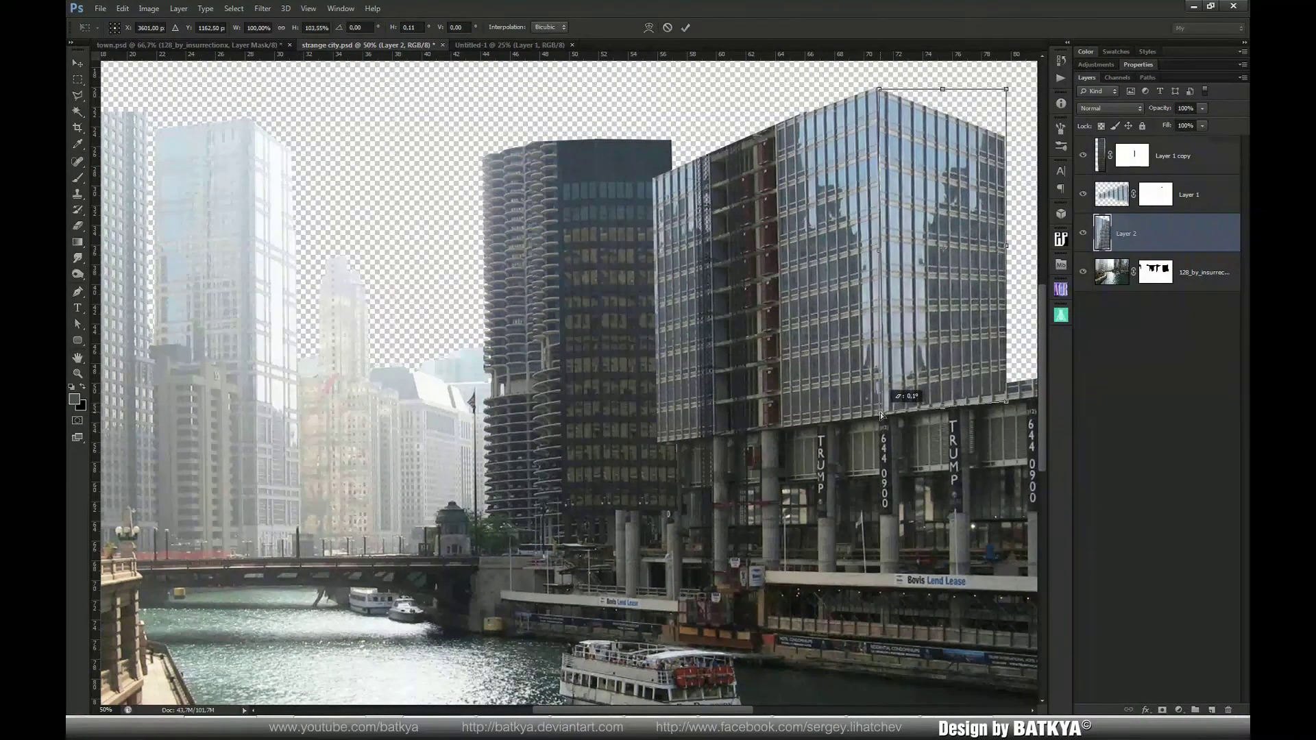
{"action": "left_click_drag", "start_coordinate": [937, 236], "coordinate": [937, 227]}
{"action": "left_click_drag", "start_coordinate": [943, 82], "coordinate": [943, 88]}
Shorten the side facade from below to about 89.5% height and adjust the slope of its lower edge
{"action": "right_click", "coordinate": [943, 397]}
{"action": "left_click", "coordinate": [953, 370]}
{"action": "left_click_drag", "start_coordinate": [944, 400], "coordinate": [943, 363]}
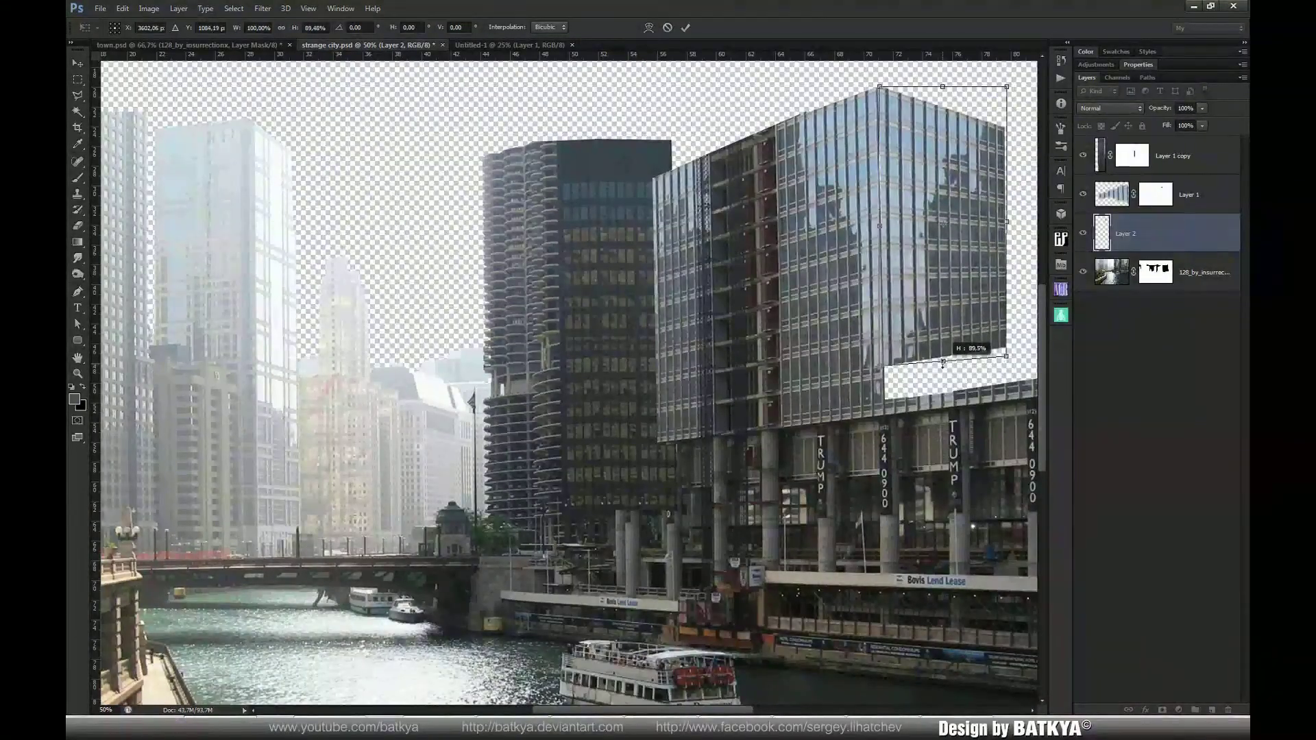
{"action": "right_click", "coordinate": [935, 276]}
{"action": "left_click", "coordinate": [1001, 348]}
{"action": "left_click_drag", "start_coordinate": [1006, 362], "coordinate": [1006, 365]}
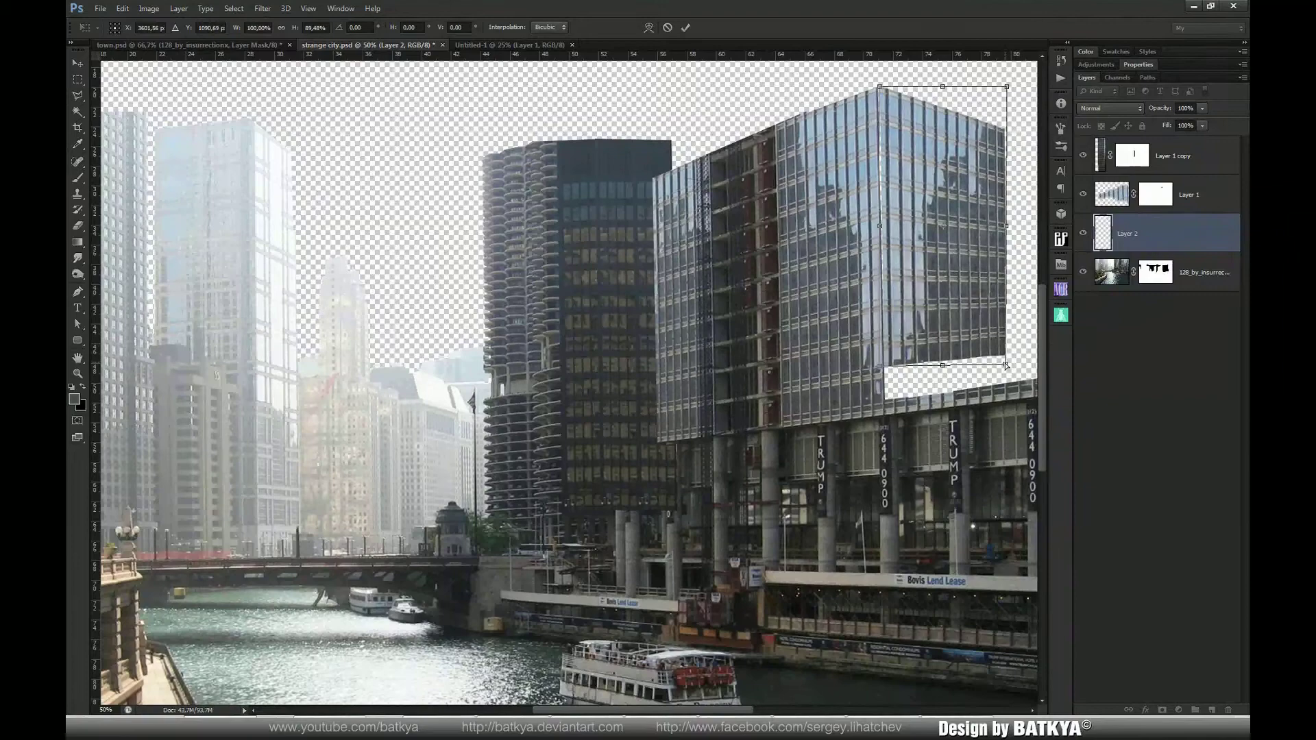
{"action": "key", "text": "Return"}
Add a new layer and fill a thin strip along the tower's vertical corner with a colour sampled from the facade
{"action": "left_click", "coordinate": [1212, 711]}
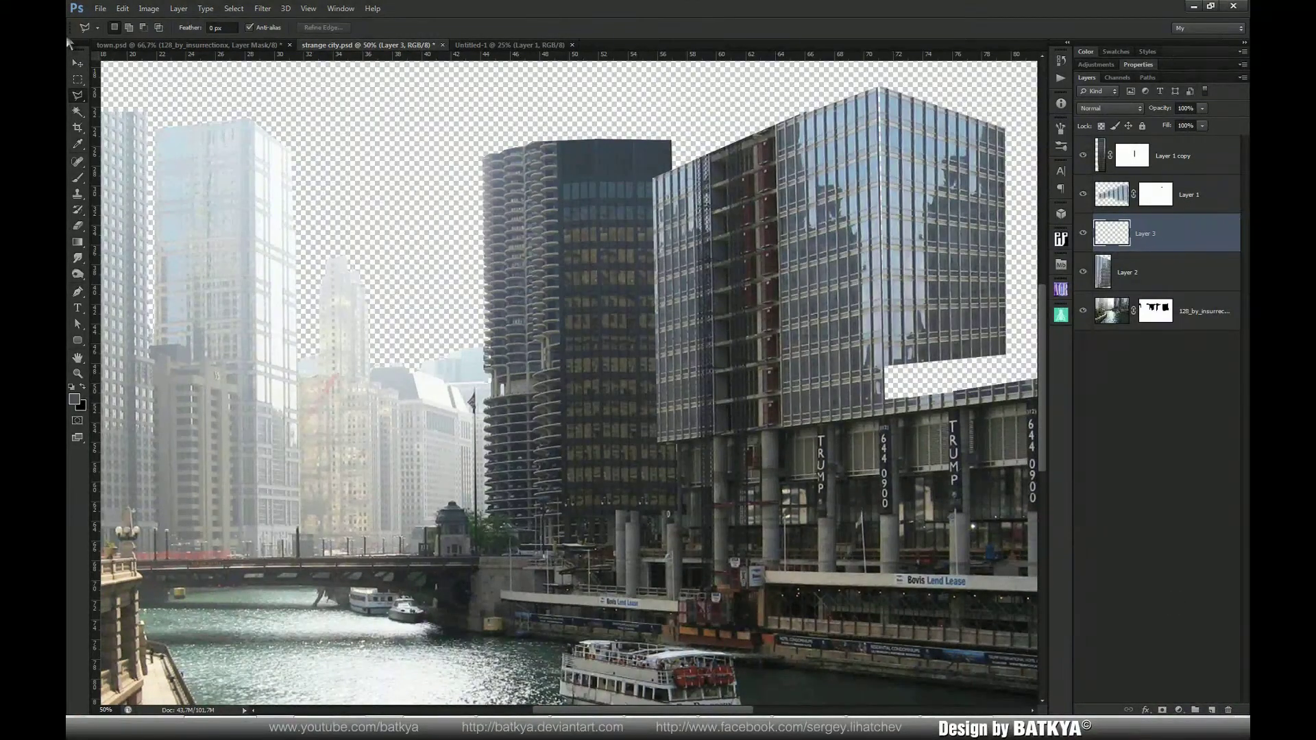
{"action": "left_click", "coordinate": [878, 88]}
{"action": "left_click", "coordinate": [884, 374]}
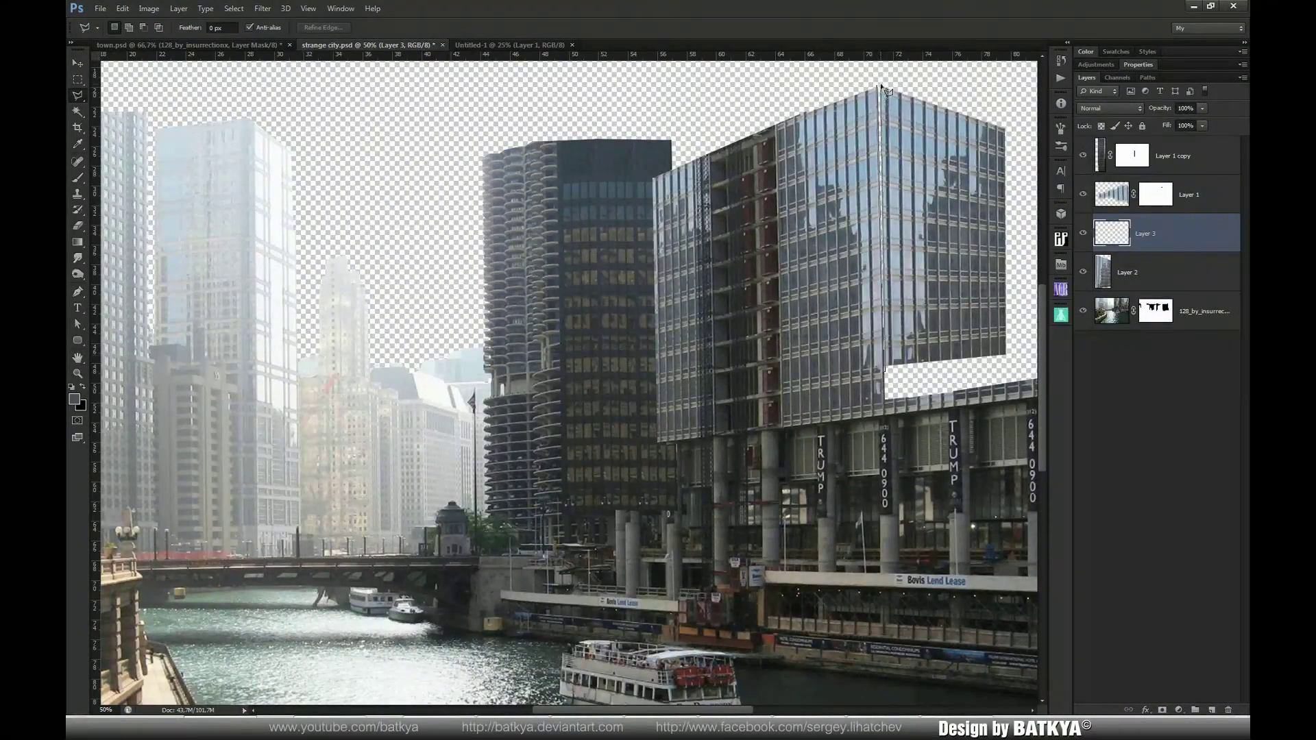
{"action": "left_click", "coordinate": [878, 88]}
{"action": "key", "text": "b"}
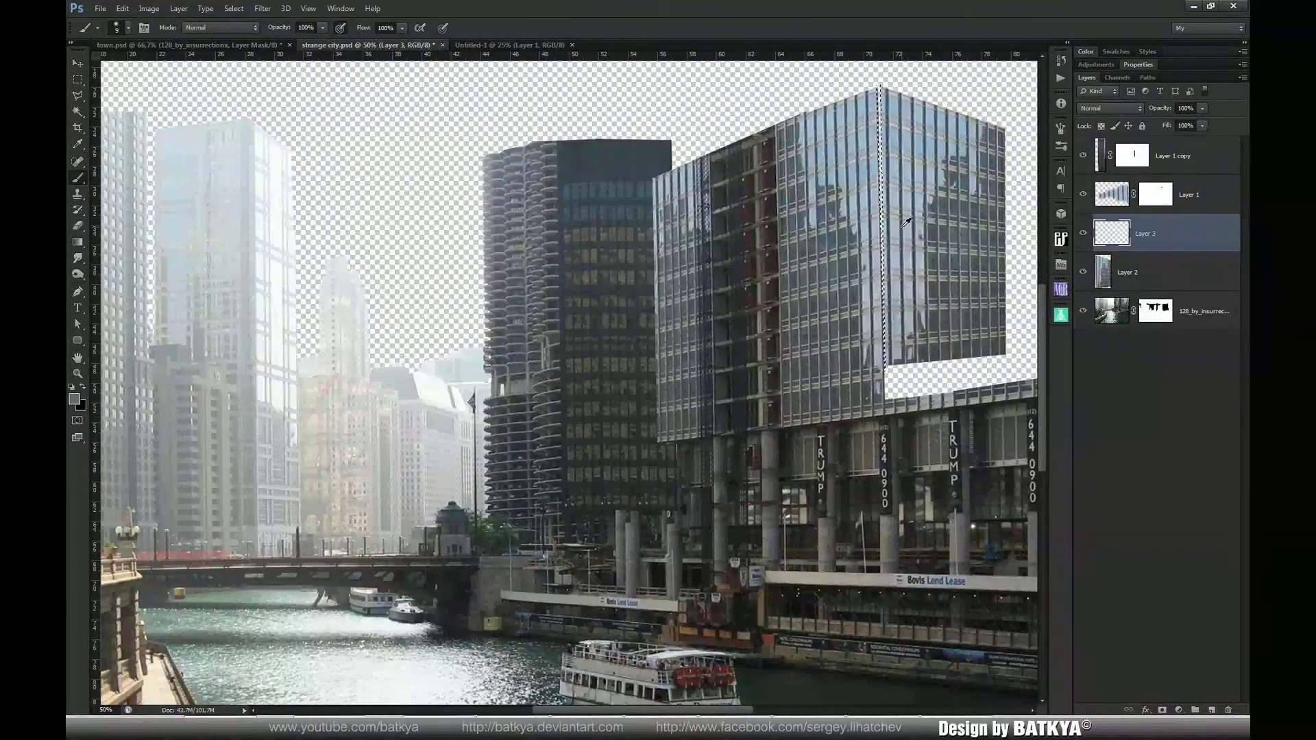
{"action": "key", "text": "alt+BackSpace"}
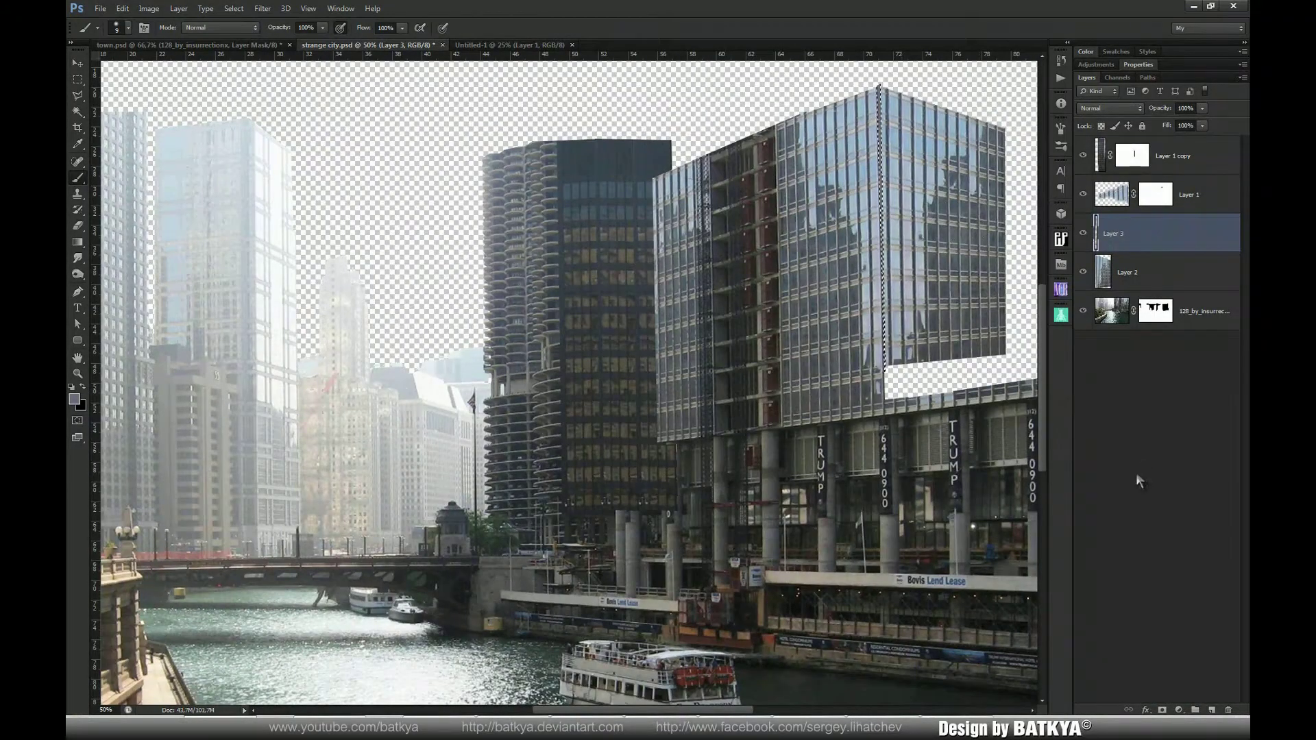
Clone bright window reflections over the dark mirrored shapes in the upper part of the side facade on Layer 2
{"action": "key", "text": "s"}
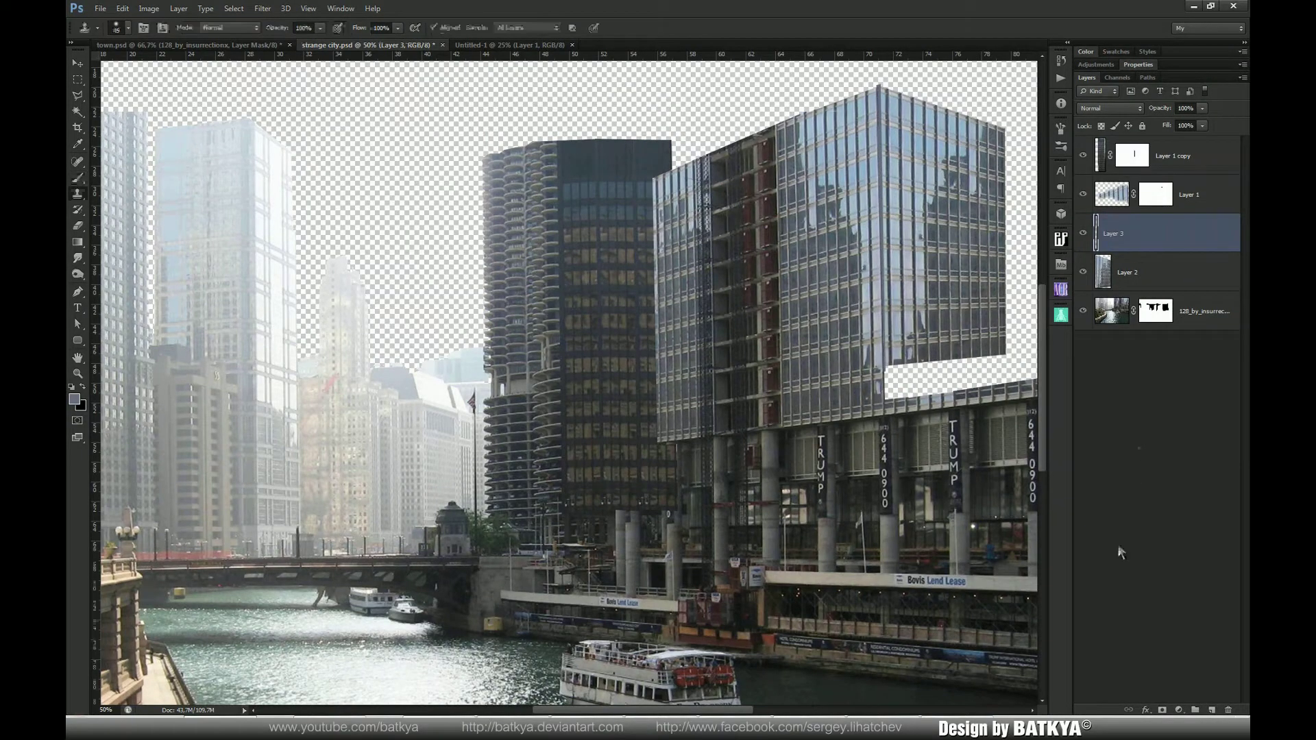
{"action": "key", "text": "ctrl+plus"}
{"action": "left_click_drag", "start_coordinate": [900, 273], "coordinate": [574, 431]}
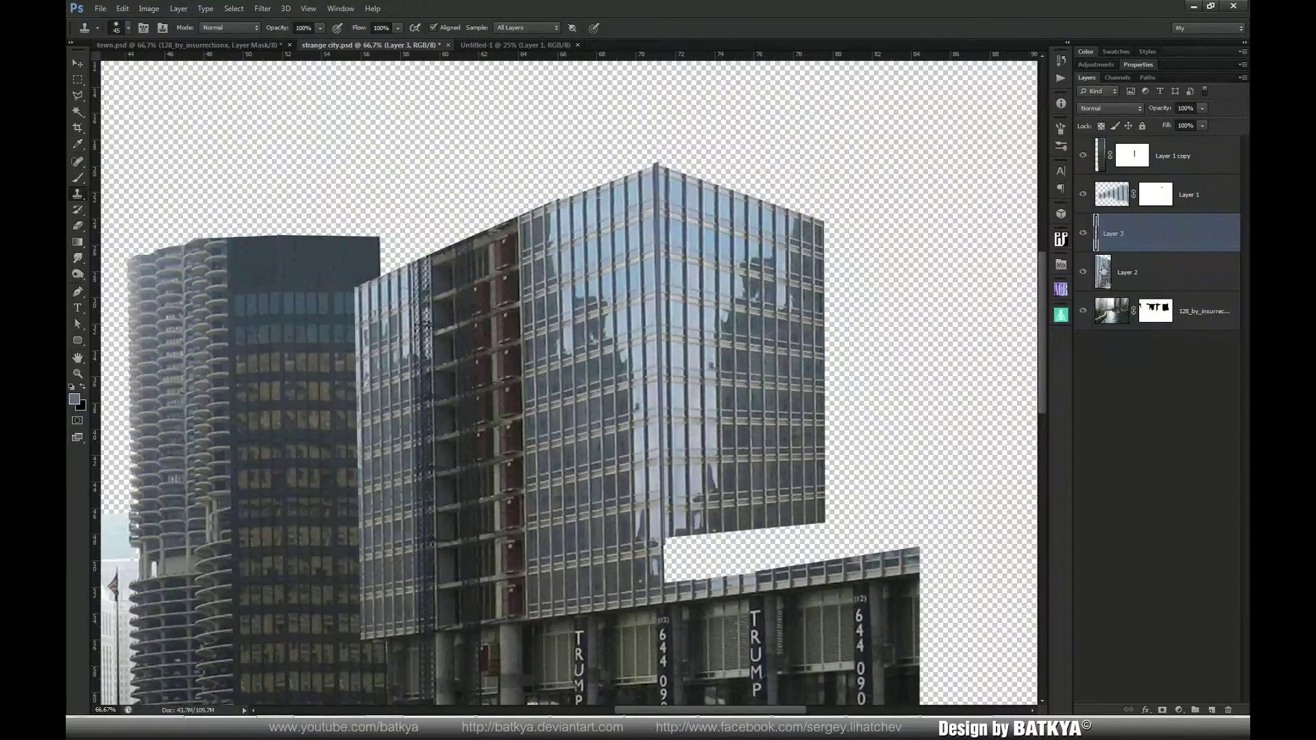
{"action": "left_click", "coordinate": [1105, 271]}
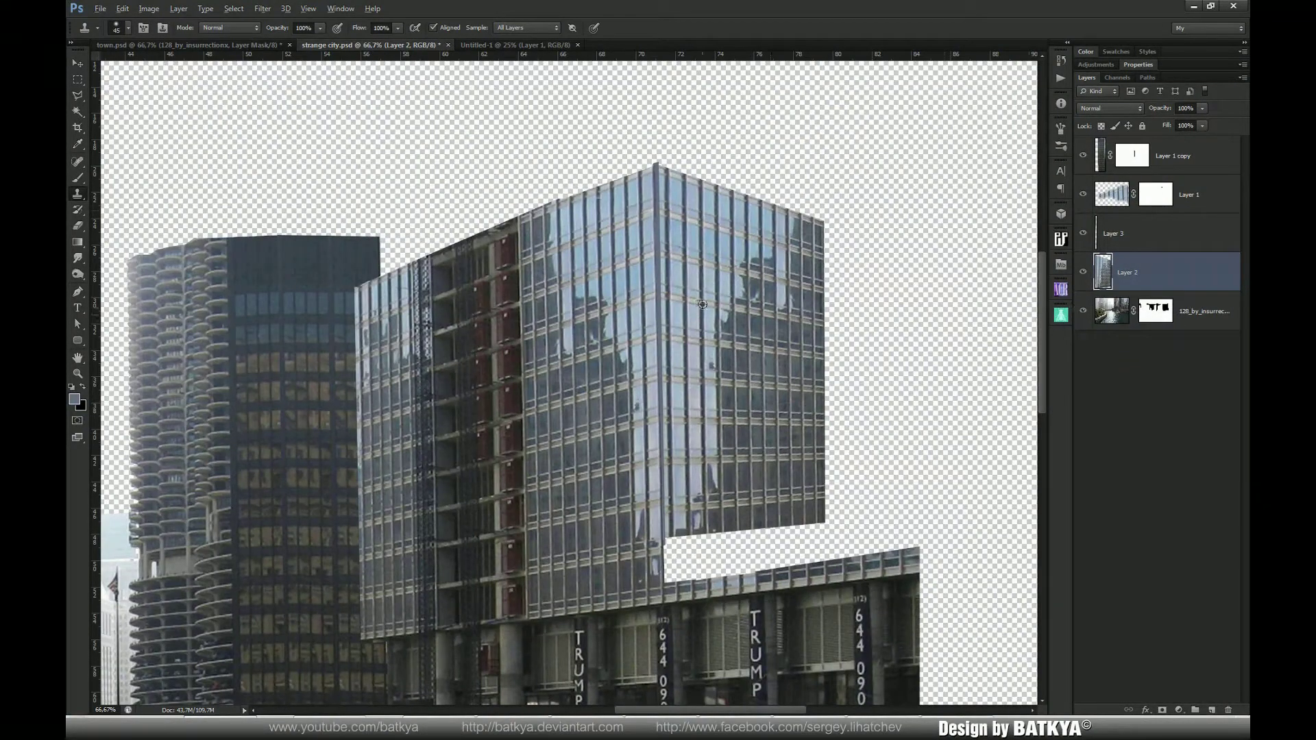
{"action": "mouse_move", "coordinate": [733, 297]}
{"action": "left_mouse_down"}
{"action": "mouse_move", "coordinate": [727, 373]}
{"action": "mouse_move", "coordinate": [717, 367]}
{"action": "mouse_move", "coordinate": [728, 485]}
{"action": "left_mouse_up"}
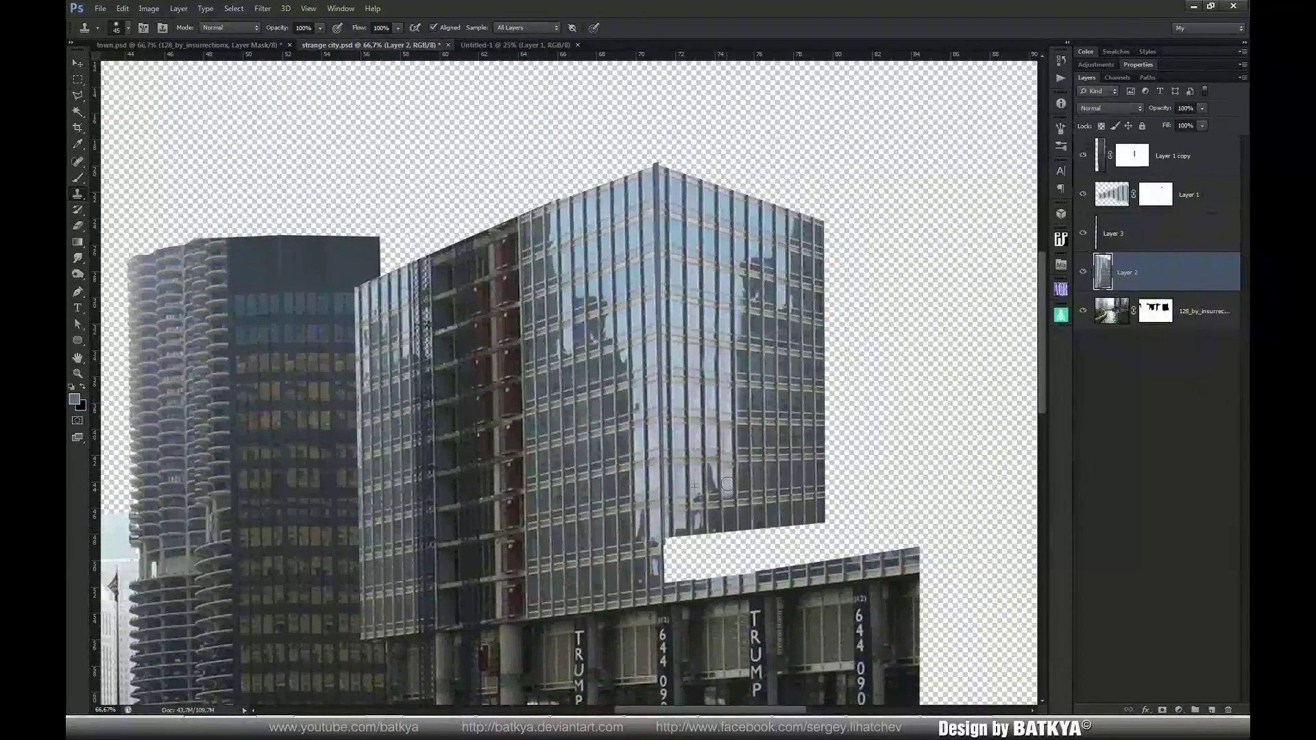
{"action": "mouse_move", "coordinate": [745, 273]}
{"action": "left_mouse_down"}
{"action": "mouse_move", "coordinate": [745, 379]}
{"action": "mouse_move", "coordinate": [755, 370]}
{"action": "mouse_move", "coordinate": [761, 264]}
{"action": "mouse_move", "coordinate": [764, 336]}
{"action": "mouse_move", "coordinate": [707, 340]}
{"action": "left_mouse_up"}
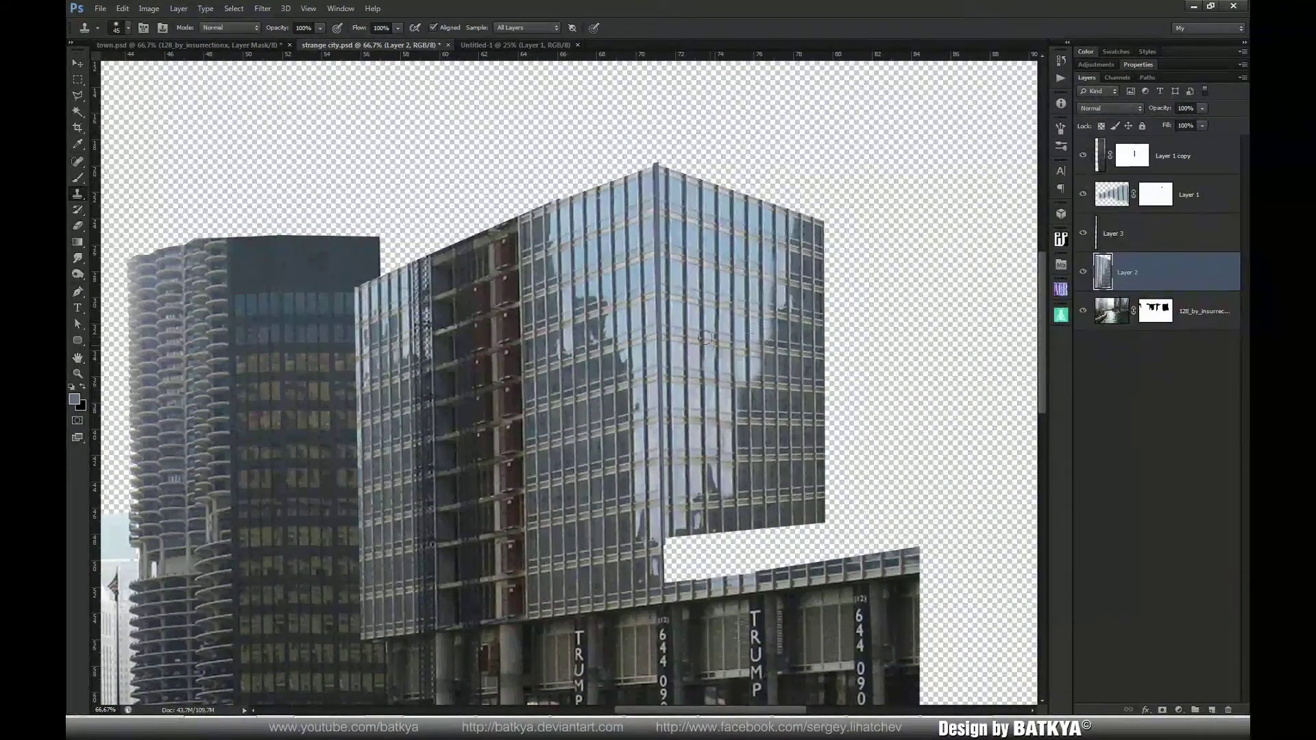
Clone more bright windows down the lower part of the side facade to reshape the reflection's edge
{"action": "mouse_move", "coordinate": [760, 348]}
{"action": "left_mouse_down"}
{"action": "mouse_move", "coordinate": [743, 363]}
{"action": "mouse_move", "coordinate": [739, 351]}
{"action": "mouse_move", "coordinate": [751, 345]}
{"action": "mouse_move", "coordinate": [751, 370]}
{"action": "mouse_move", "coordinate": [742, 357]}
{"action": "mouse_move", "coordinate": [731, 433]}
{"action": "left_mouse_up"}
{"action": "mouse_move", "coordinate": [747, 421]}
{"action": "left_mouse_down"}
{"action": "mouse_move", "coordinate": [741, 386]}
{"action": "mouse_move", "coordinate": [742, 436]}
{"action": "left_mouse_up"}
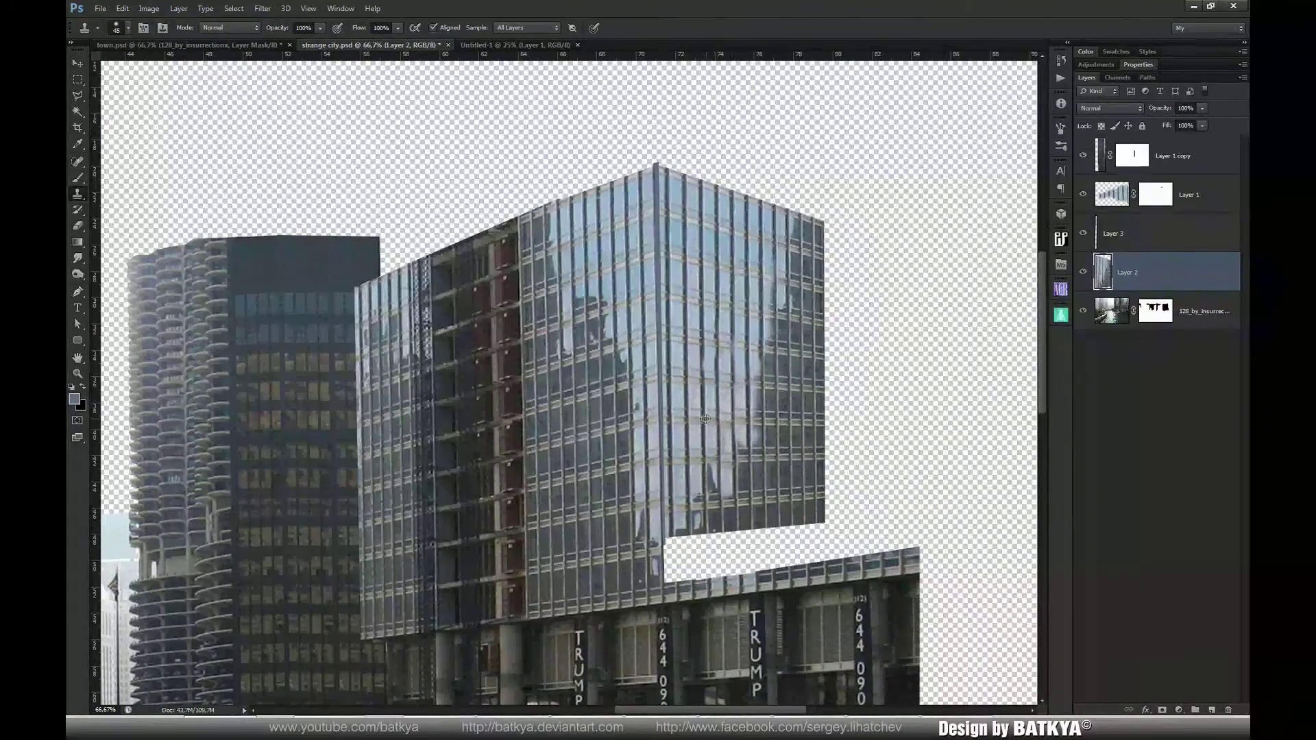
{"action": "left_click_drag", "start_coordinate": [718, 421], "coordinate": [728, 412]}
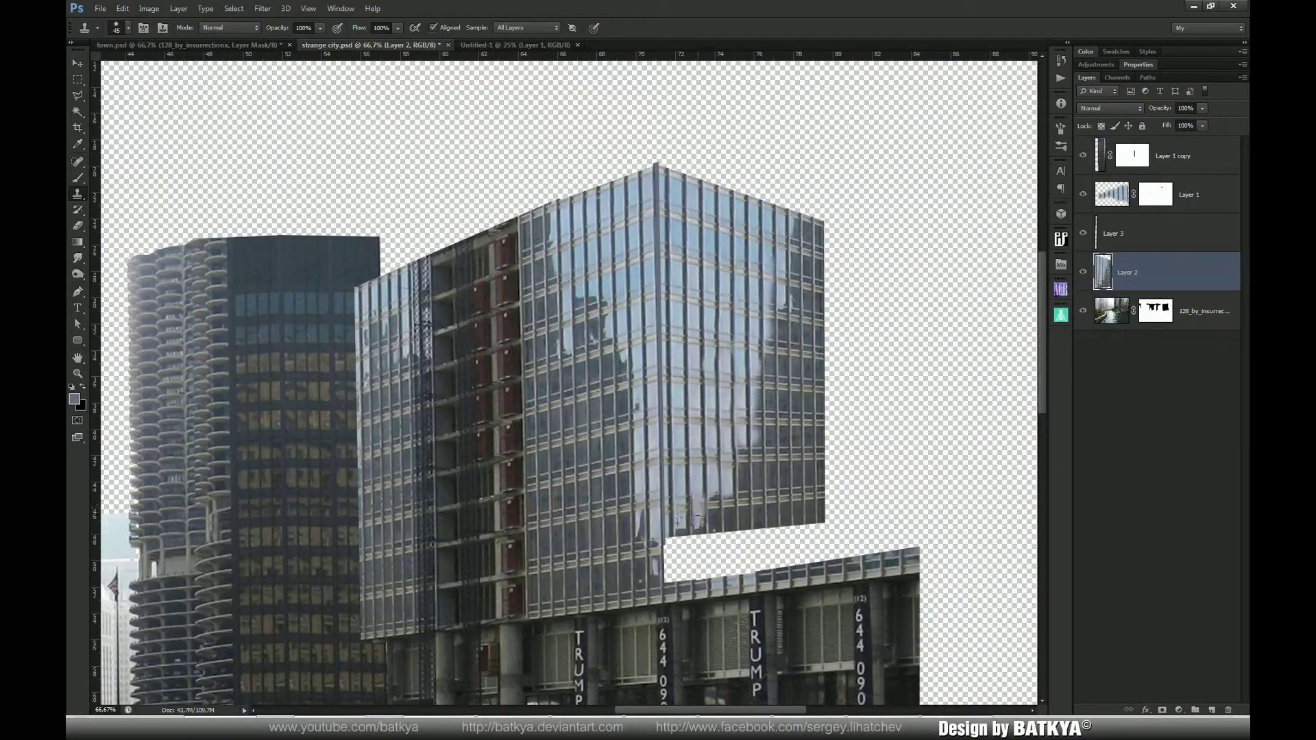
{"action": "left_click_drag", "start_coordinate": [694, 522], "coordinate": [706, 471]}
{"action": "left_click_drag", "start_coordinate": [715, 493], "coordinate": [717, 500]}
{"action": "left_click", "coordinate": [727, 400], "text": "alt"}
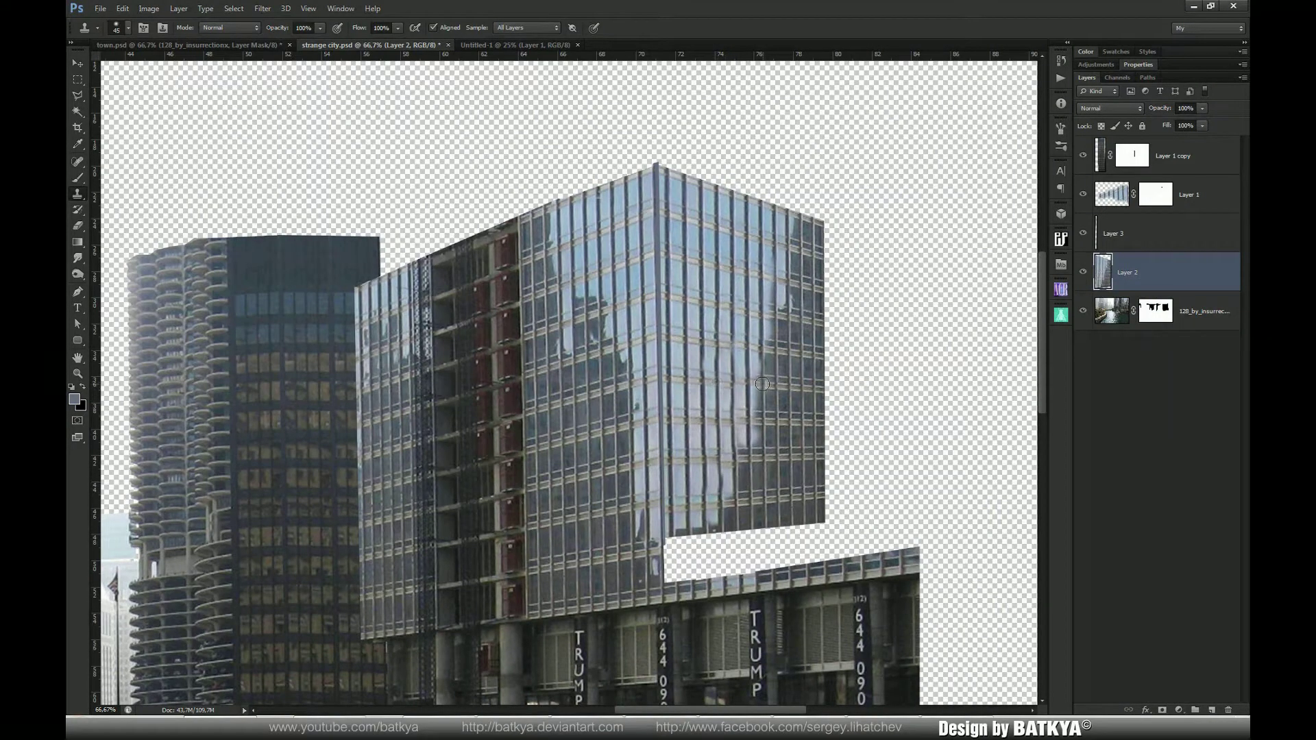
{"action": "mouse_move", "coordinate": [759, 368]}
{"action": "left_mouse_down"}
{"action": "mouse_move", "coordinate": [763, 334]}
{"action": "mouse_move", "coordinate": [760, 382]}
{"action": "left_mouse_up"}
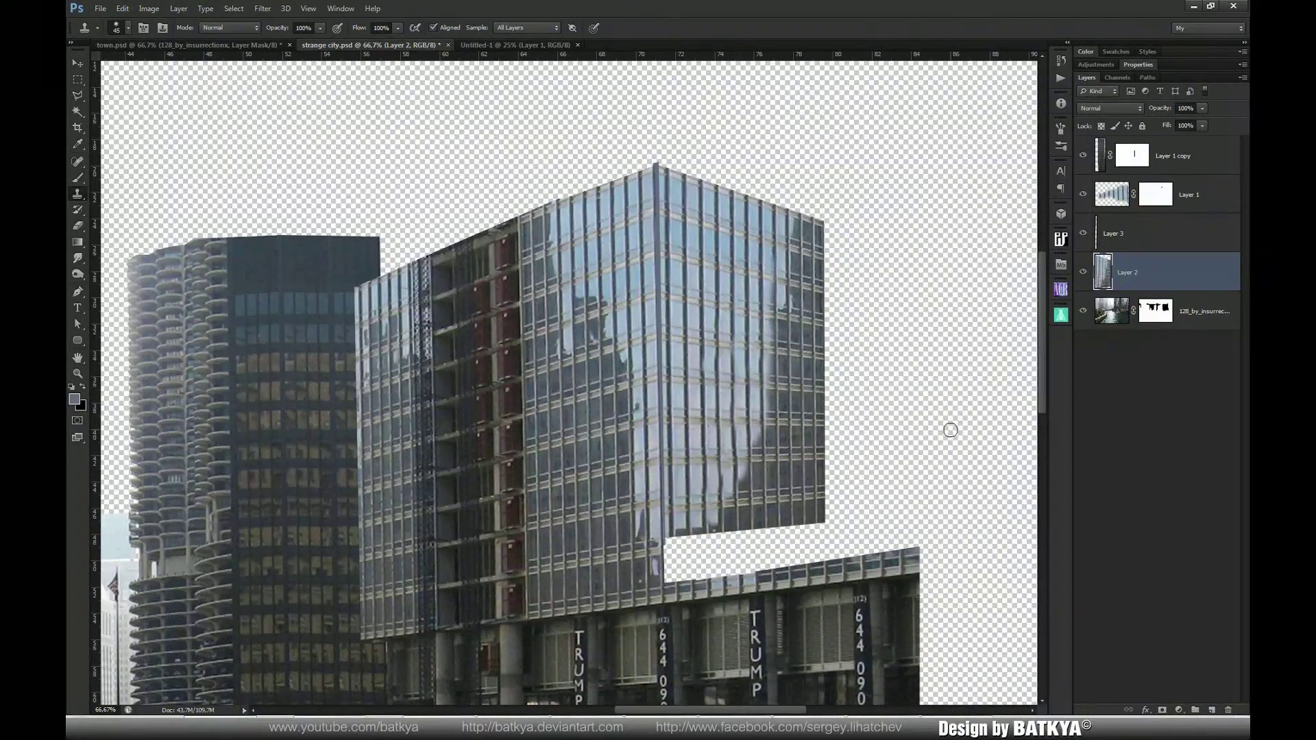
Select the upper section of the tall left skyscraper on the city photo layer and copy it to a new layer
{"action": "key", "text": "ctrl+0"}
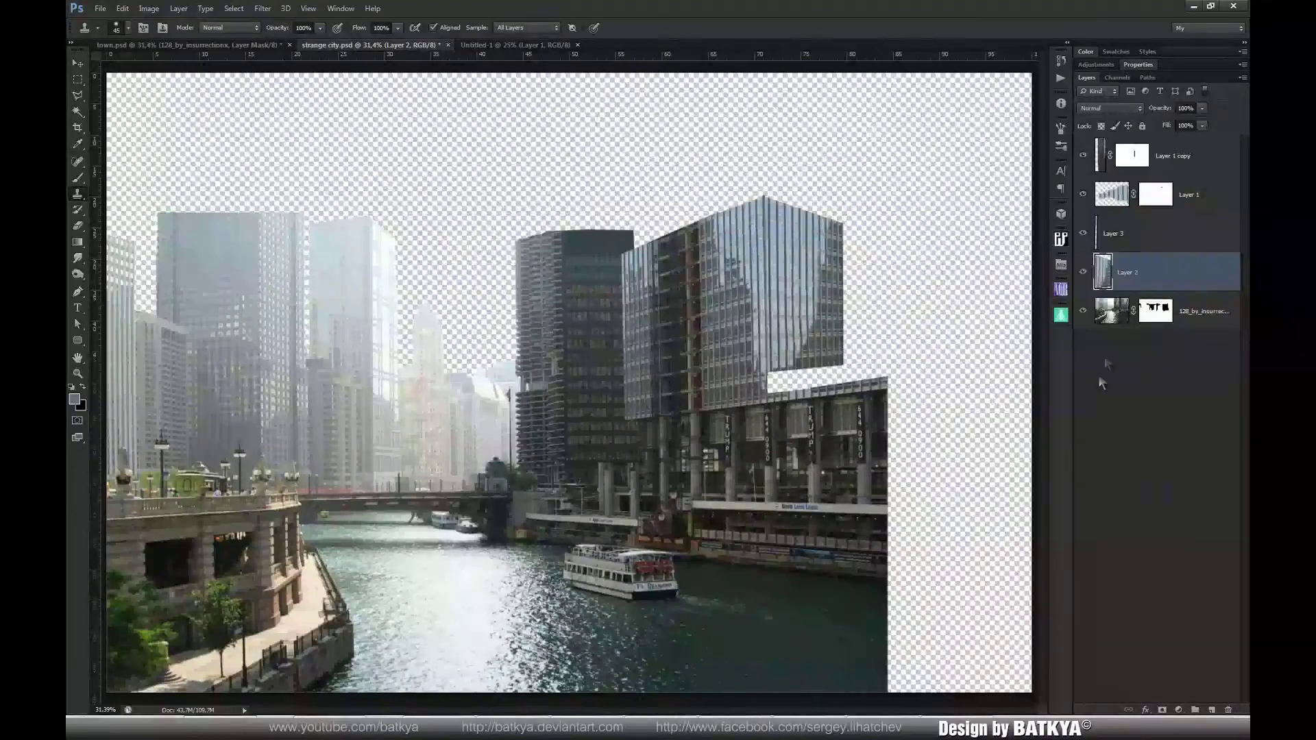
{"action": "left_click", "coordinate": [1111, 316]}
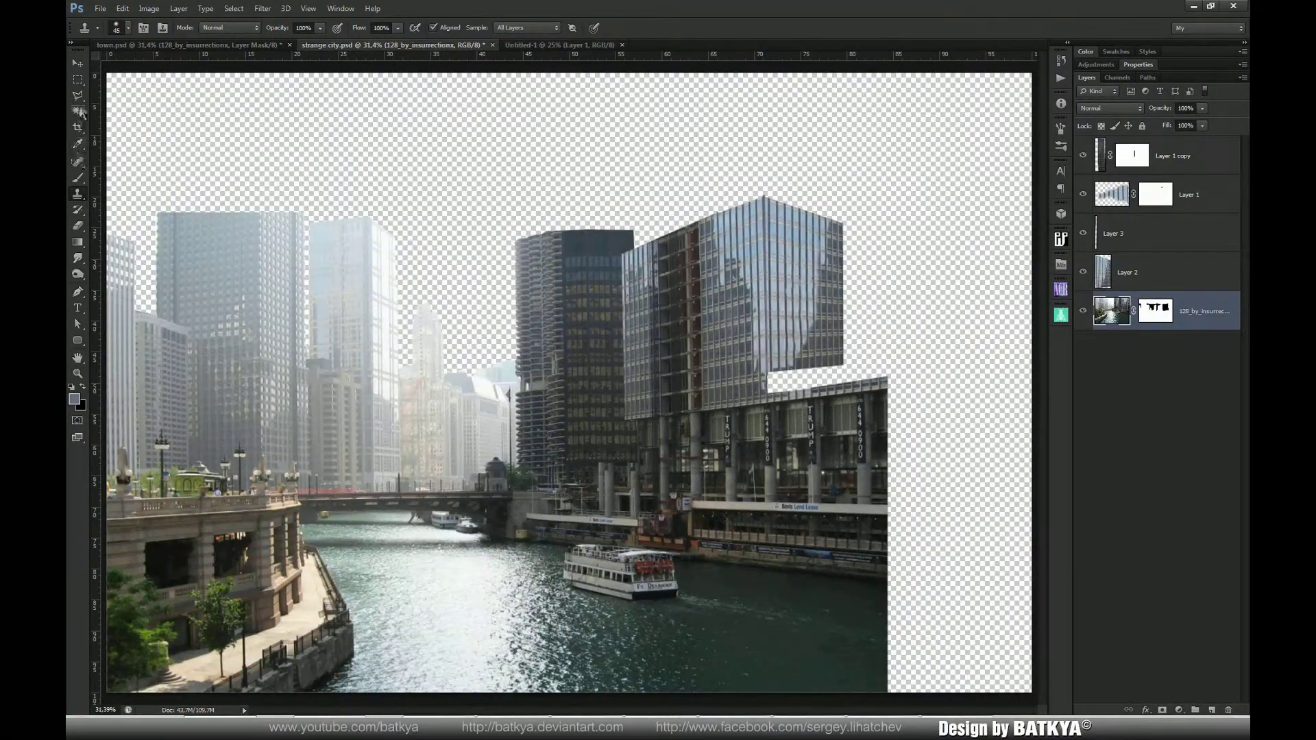
{"action": "left_click", "coordinate": [78, 95]}
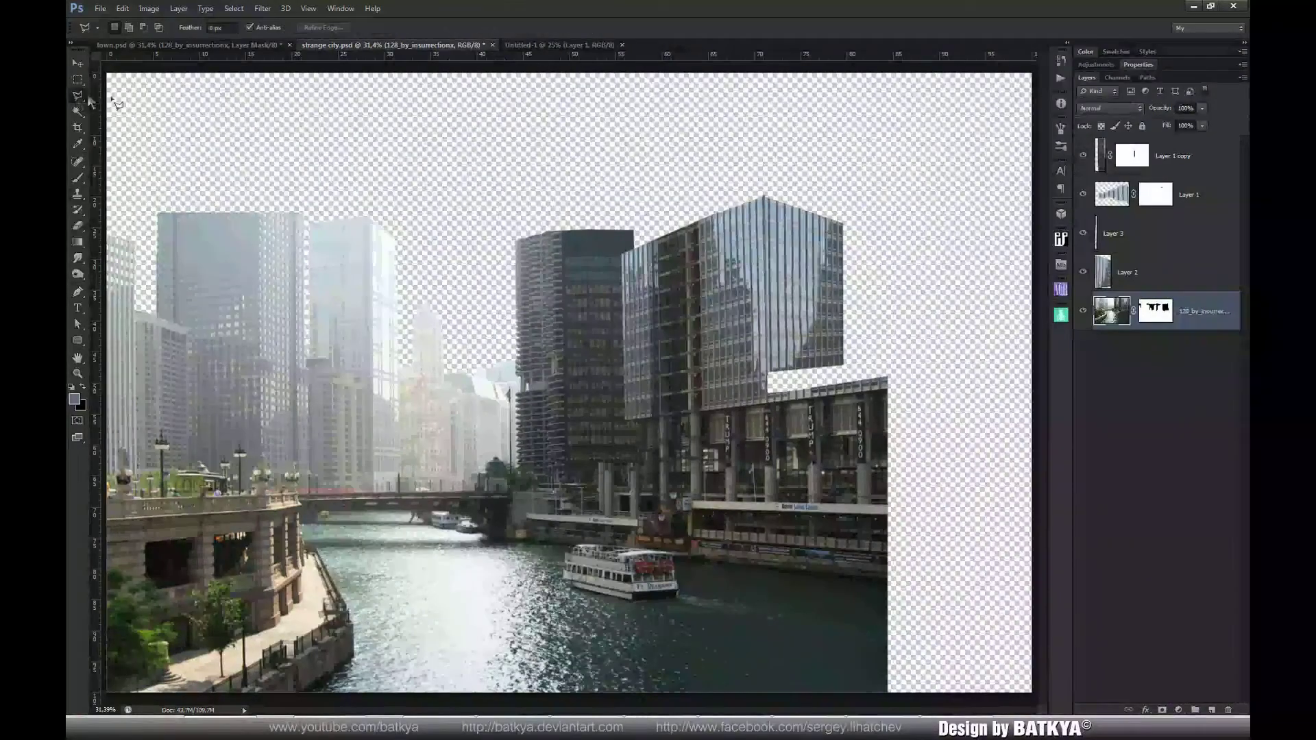
{"action": "left_click", "coordinate": [305, 232]}
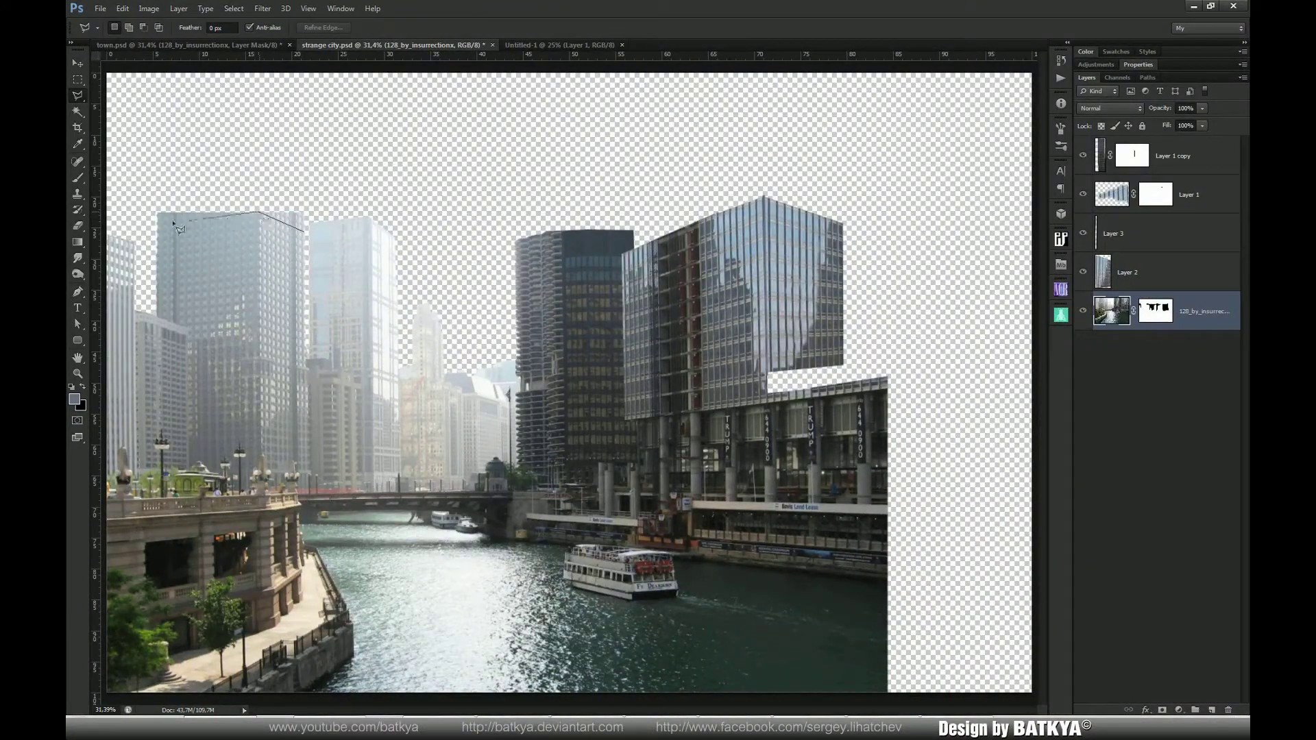
{"action": "left_click", "coordinate": [150, 225]}
{"action": "left_click", "coordinate": [152, 305]}
{"action": "double_click", "coordinate": [301, 304]}
{"action": "key", "text": "alt"}
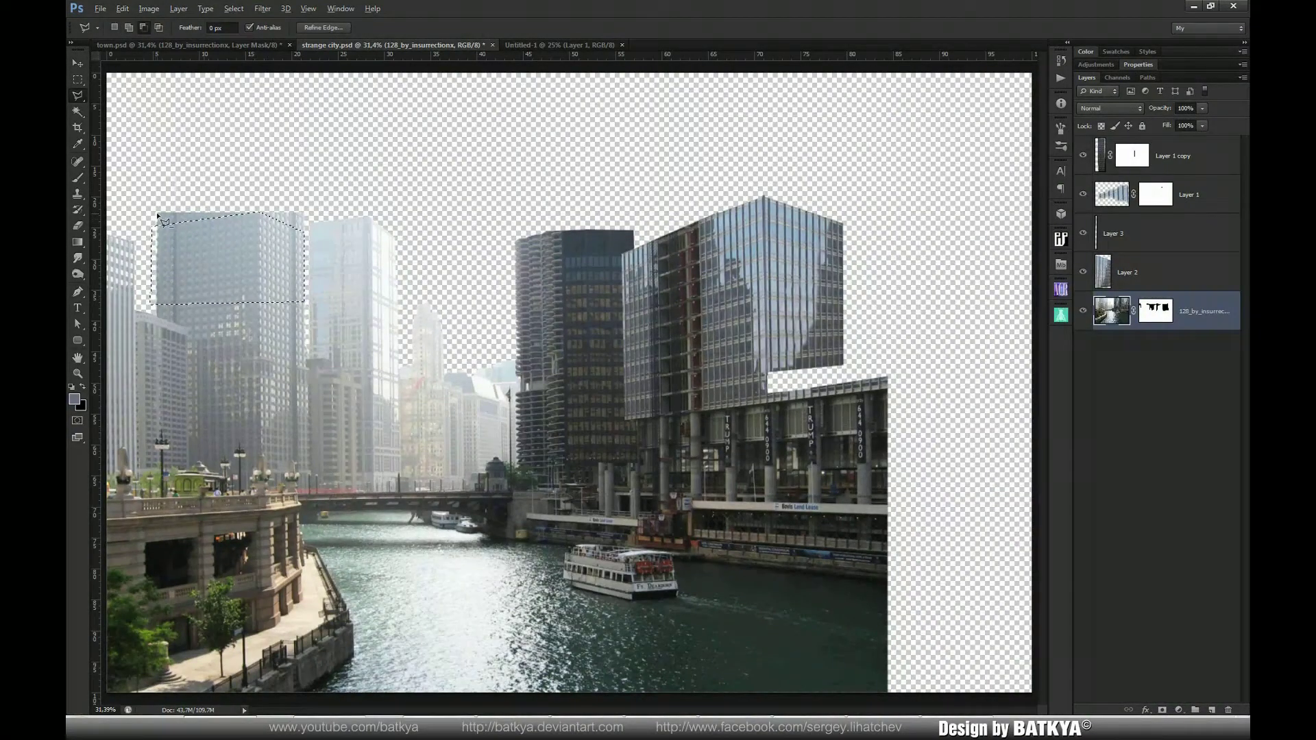
{"action": "left_click", "coordinate": [157, 312]}
{"action": "left_click", "coordinate": [145, 221]}
{"action": "double_click", "coordinate": [162, 218]}
{"action": "key", "text": "ctrl+j"}
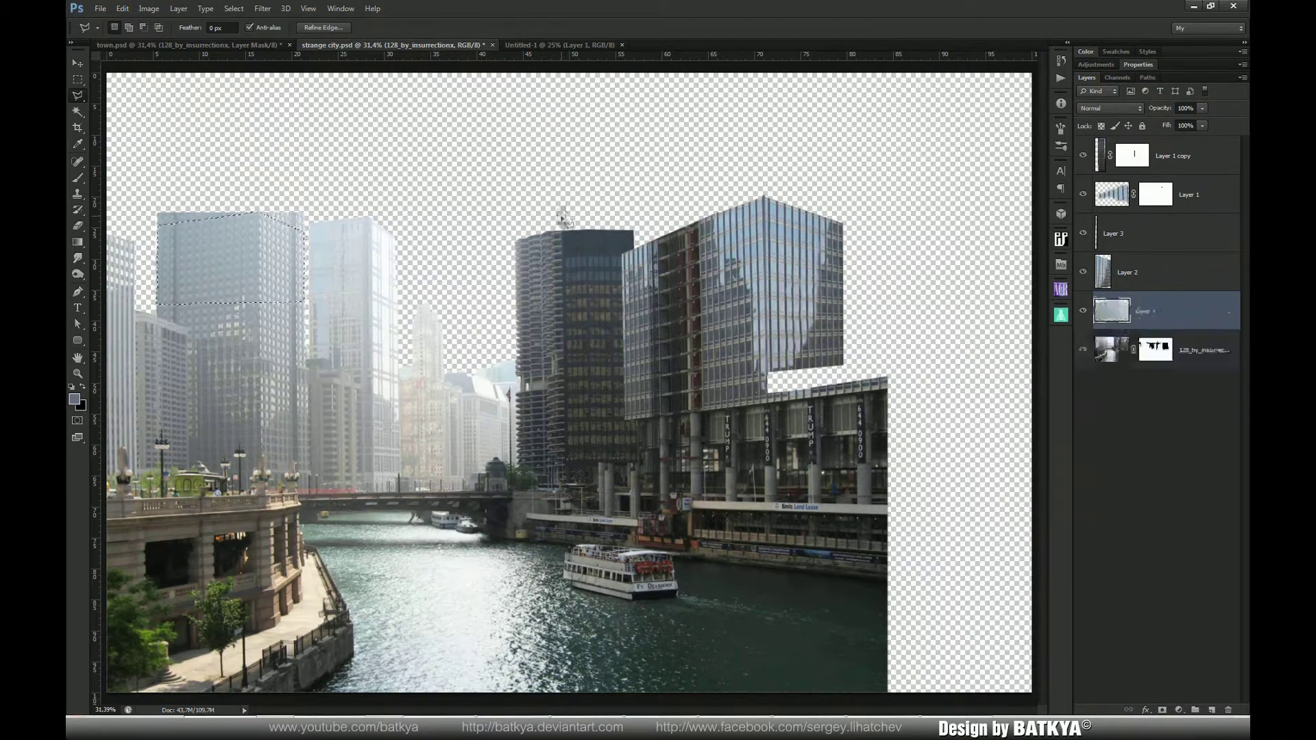
Move the copied skyscraper section straight up to make the building taller, aligning its window rows
{"action": "key", "text": "v"}
{"action": "left_click_drag", "start_coordinate": [237, 274], "coordinate": [237, 227]}
{"action": "key", "text": "shift+Up"}
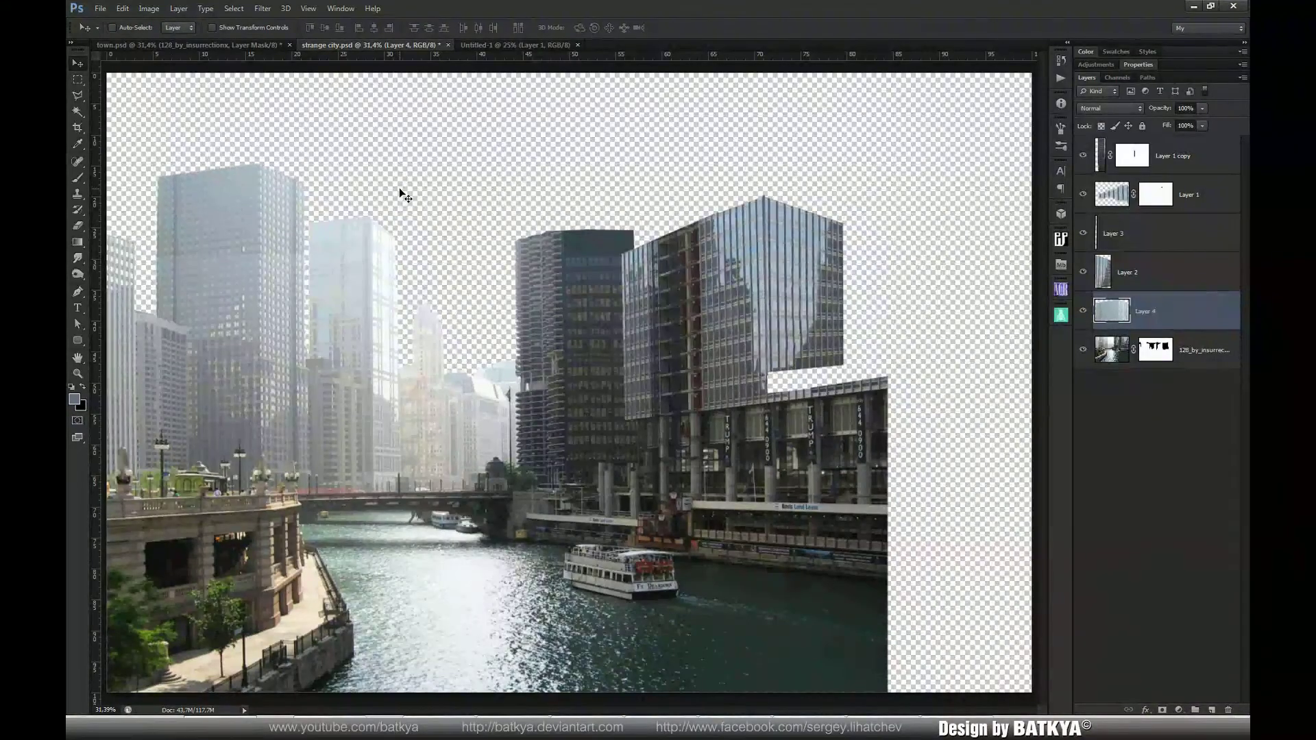
{"action": "key", "text": "shift+Up"}
{"action": "key", "text": "shift+Up"}
{"action": "key", "text": "shift+Up"}
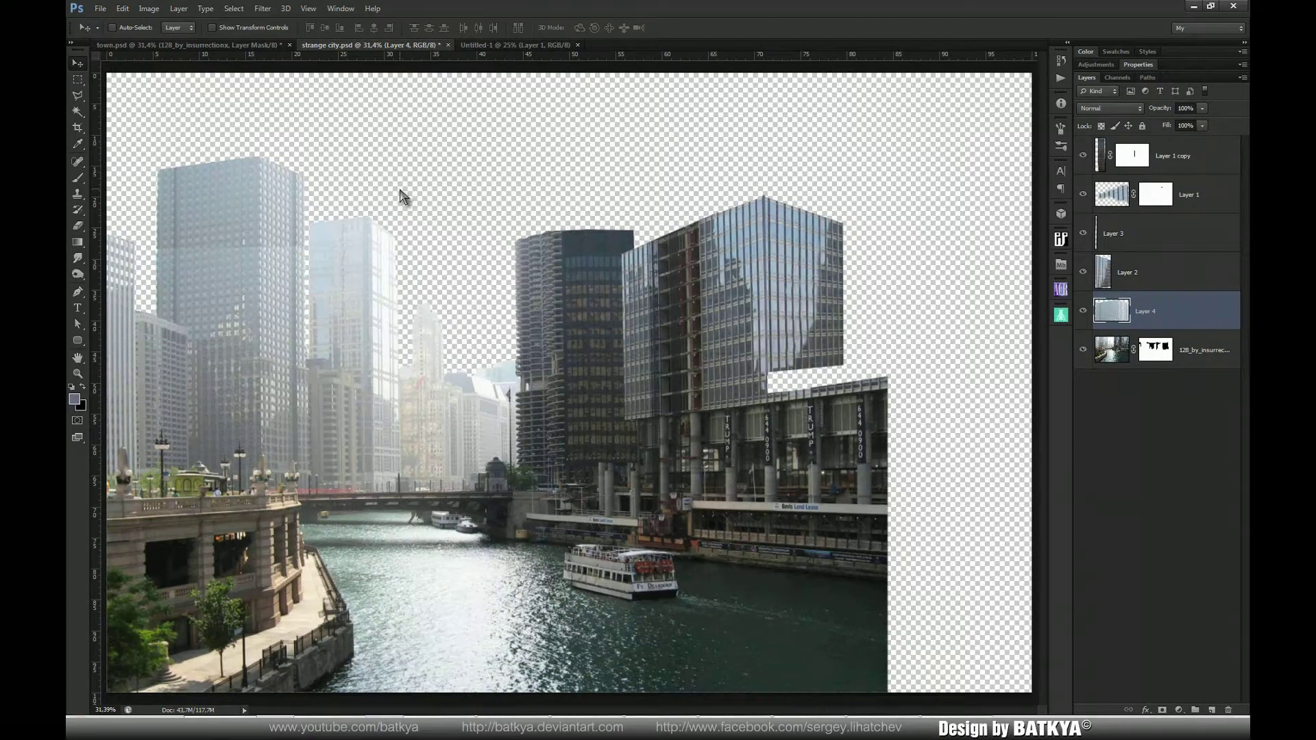
Distort the copied skyscraper top on Layer 4, adjusting its corners to line up with the building's perspective
{"action": "key", "text": "ctrl+t"}
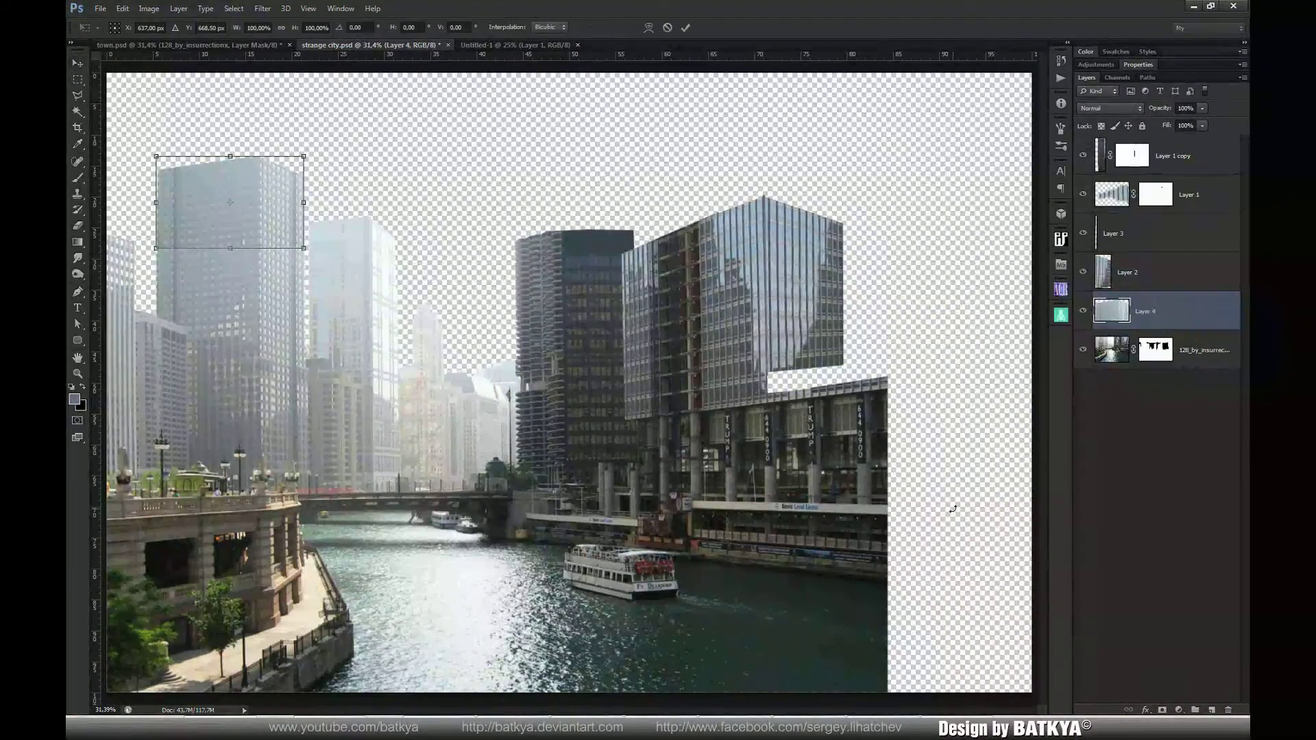
{"action": "right_click", "coordinate": [273, 221]}
{"action": "left_click", "coordinate": [322, 279]}
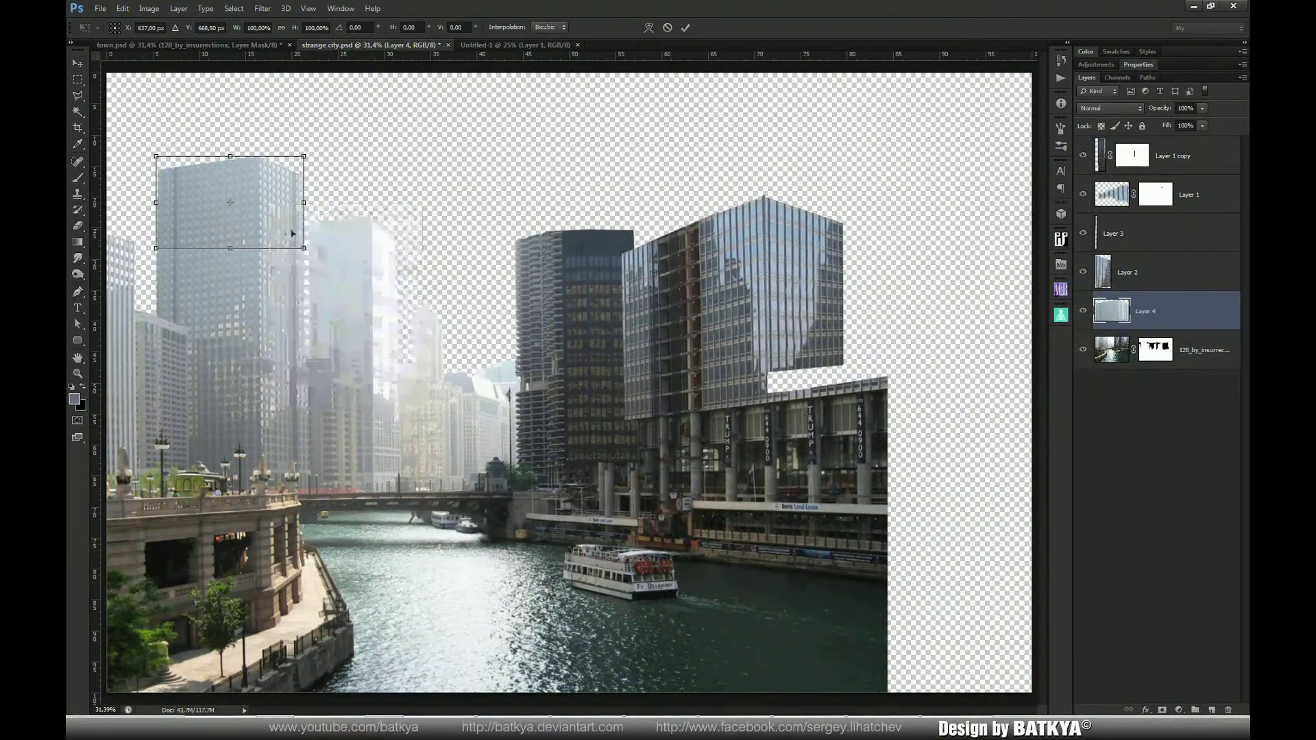
{"action": "left_click_drag", "start_coordinate": [303, 251], "coordinate": [303, 252]}
{"action": "left_click_drag", "start_coordinate": [305, 160], "coordinate": [304, 159]}
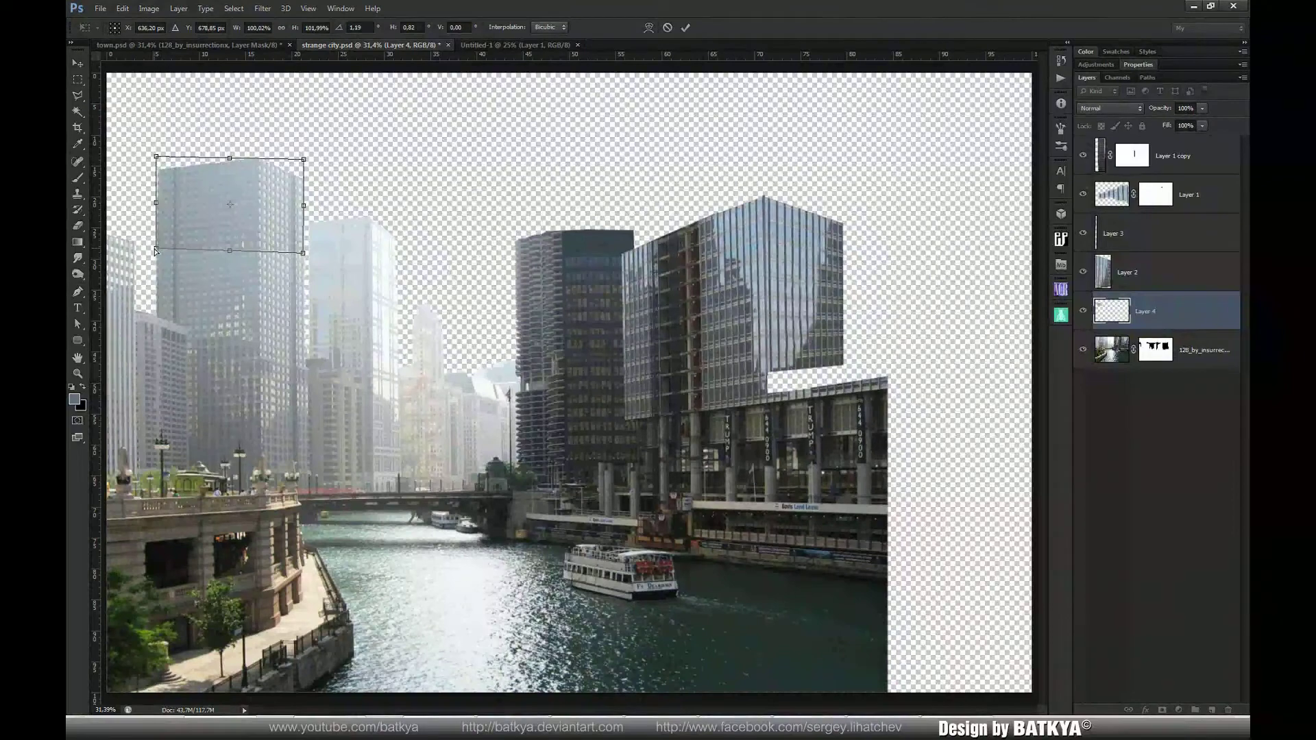
{"action": "left_click_drag", "start_coordinate": [156, 252], "coordinate": [156, 252]}
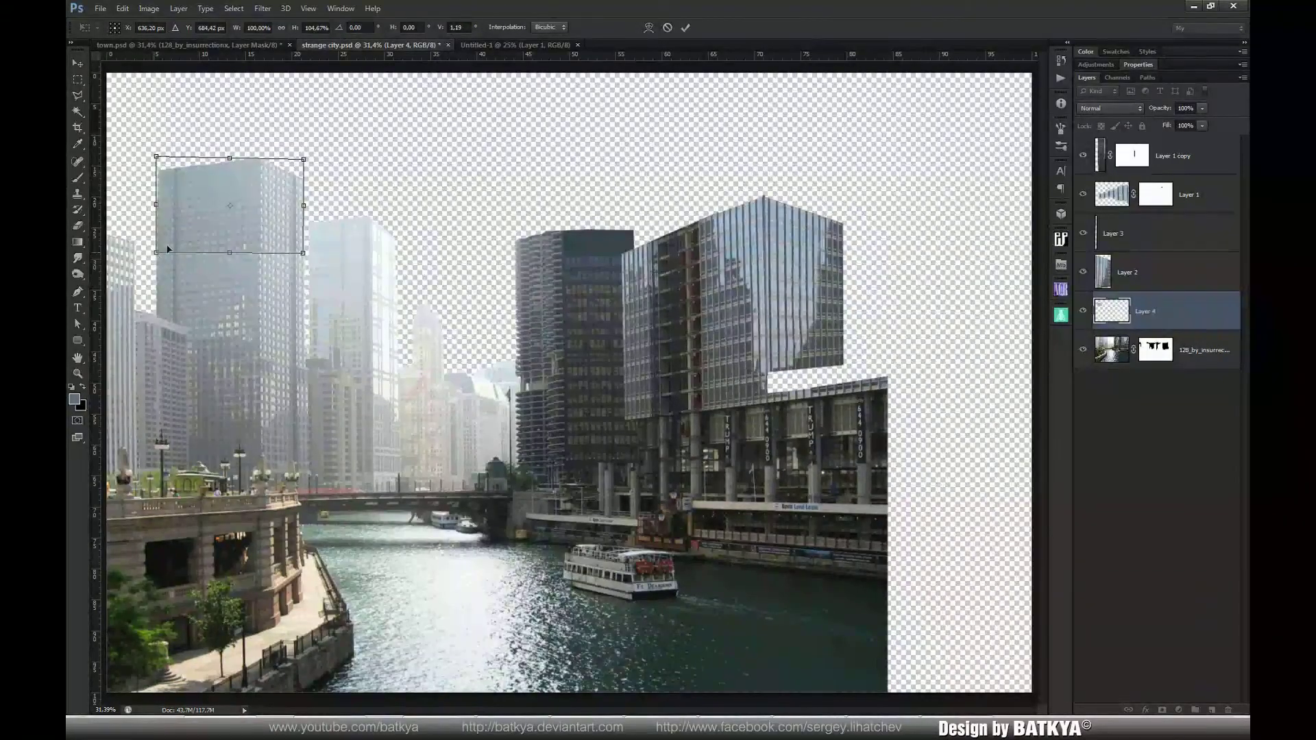
{"action": "key", "text": "Return"}
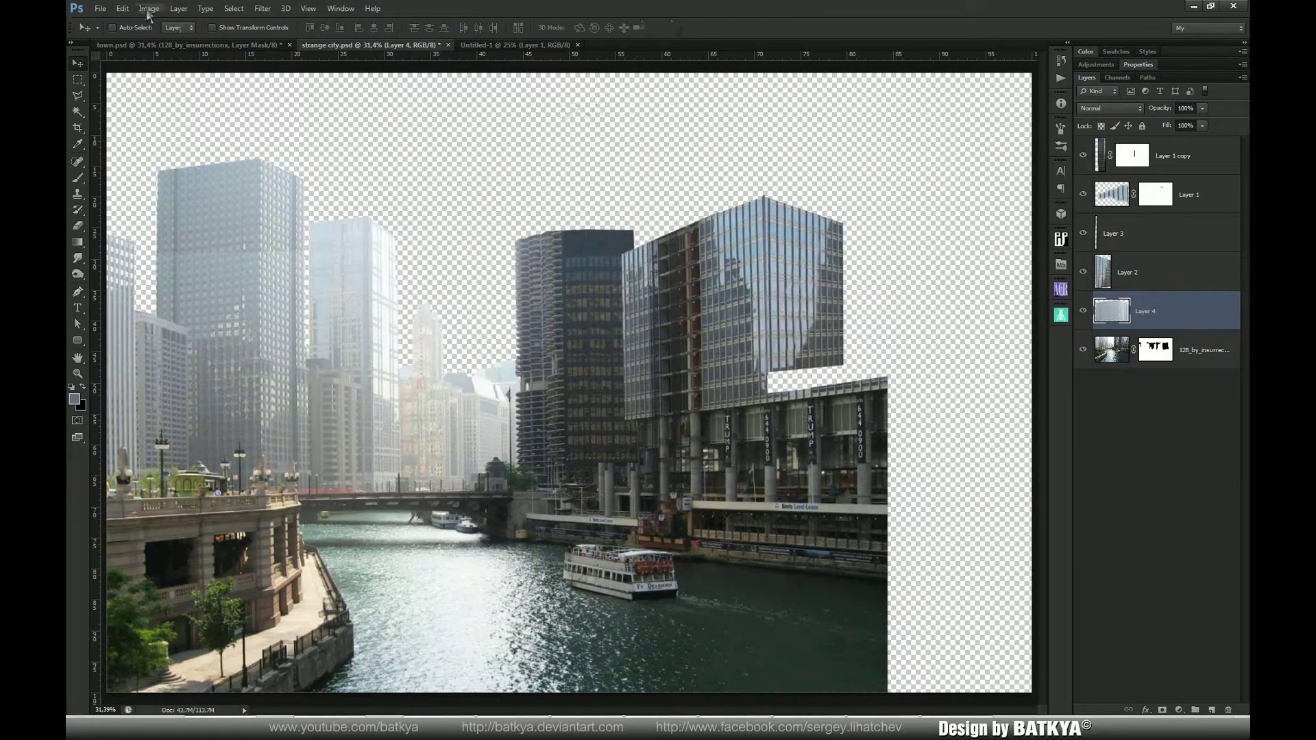
Lighten the skyscraper top on Layer 4 with Levels, setting the output black level to 23
{"action": "left_click", "coordinate": [149, 8]}
{"action": "mouse_move", "coordinate": [176, 35]}
{"action": "left_click", "coordinate": [374, 52]}
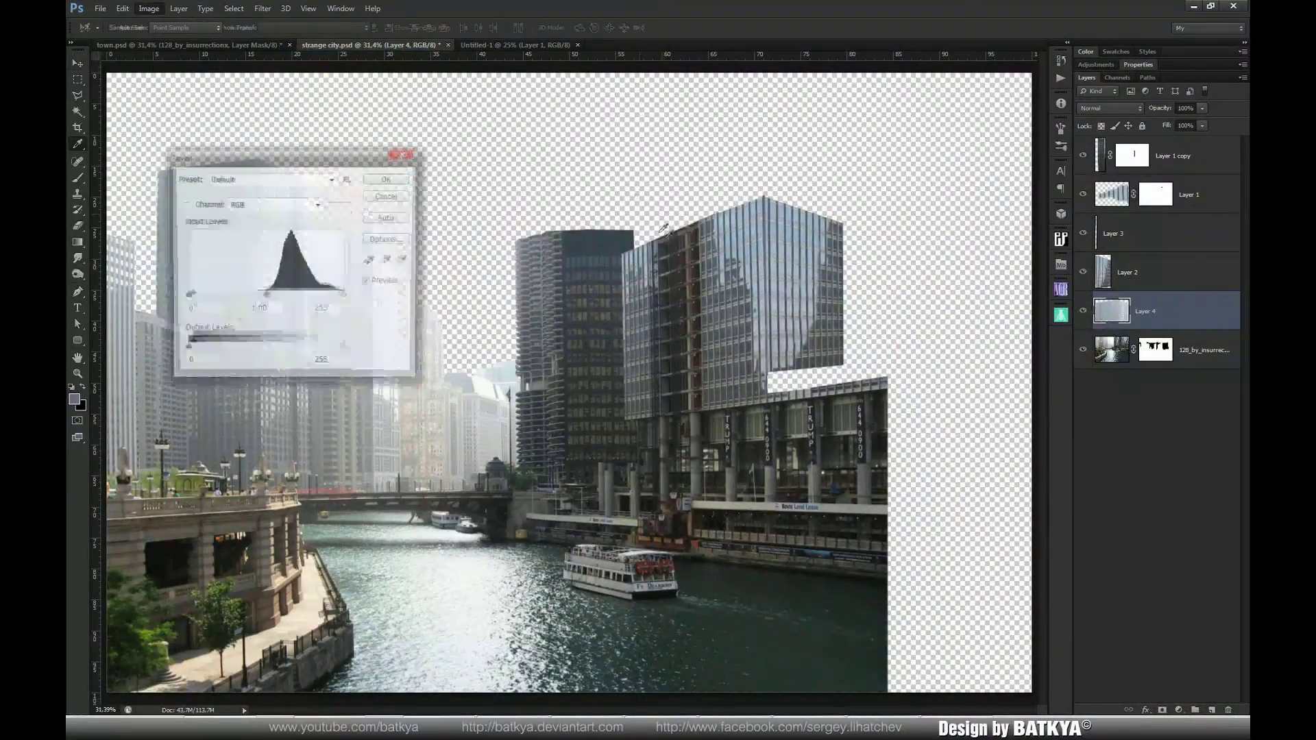
{"action": "left_click_drag", "start_coordinate": [261, 150], "coordinate": [588, 140]}
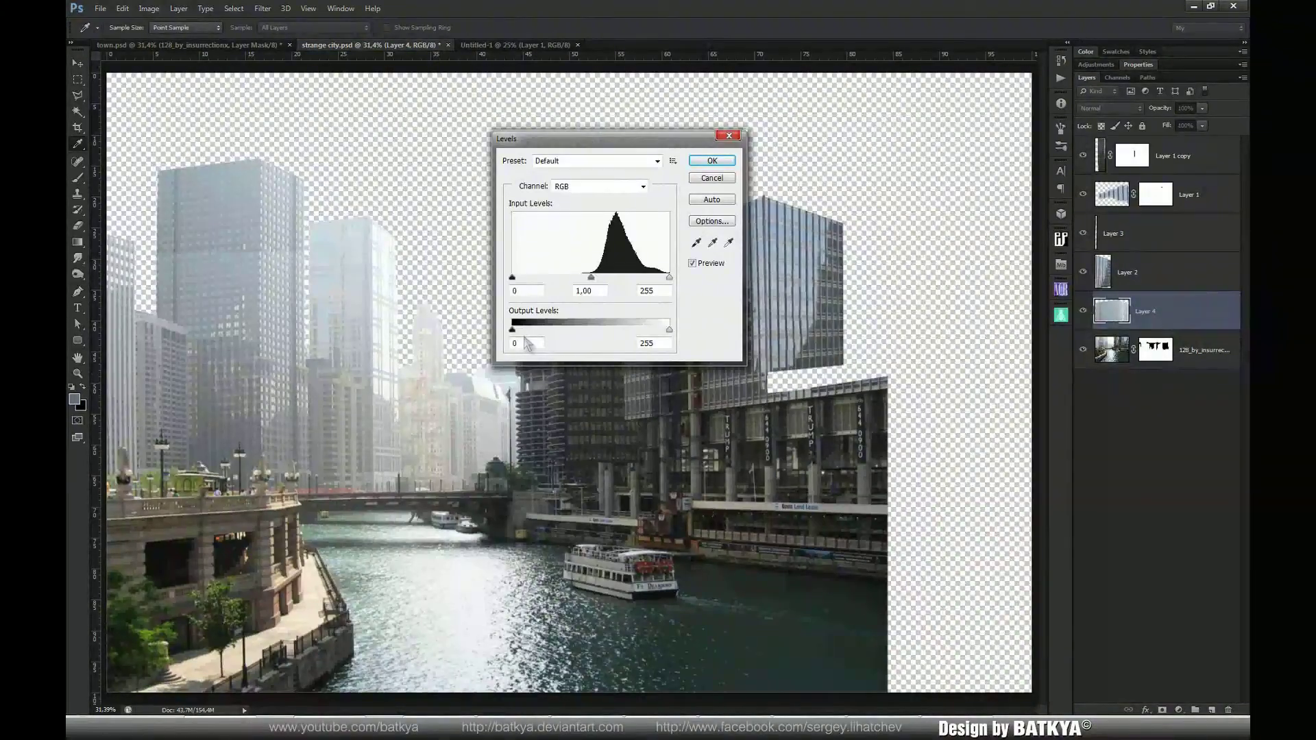
{"action": "left_click_drag", "start_coordinate": [513, 333], "coordinate": [527, 334]}
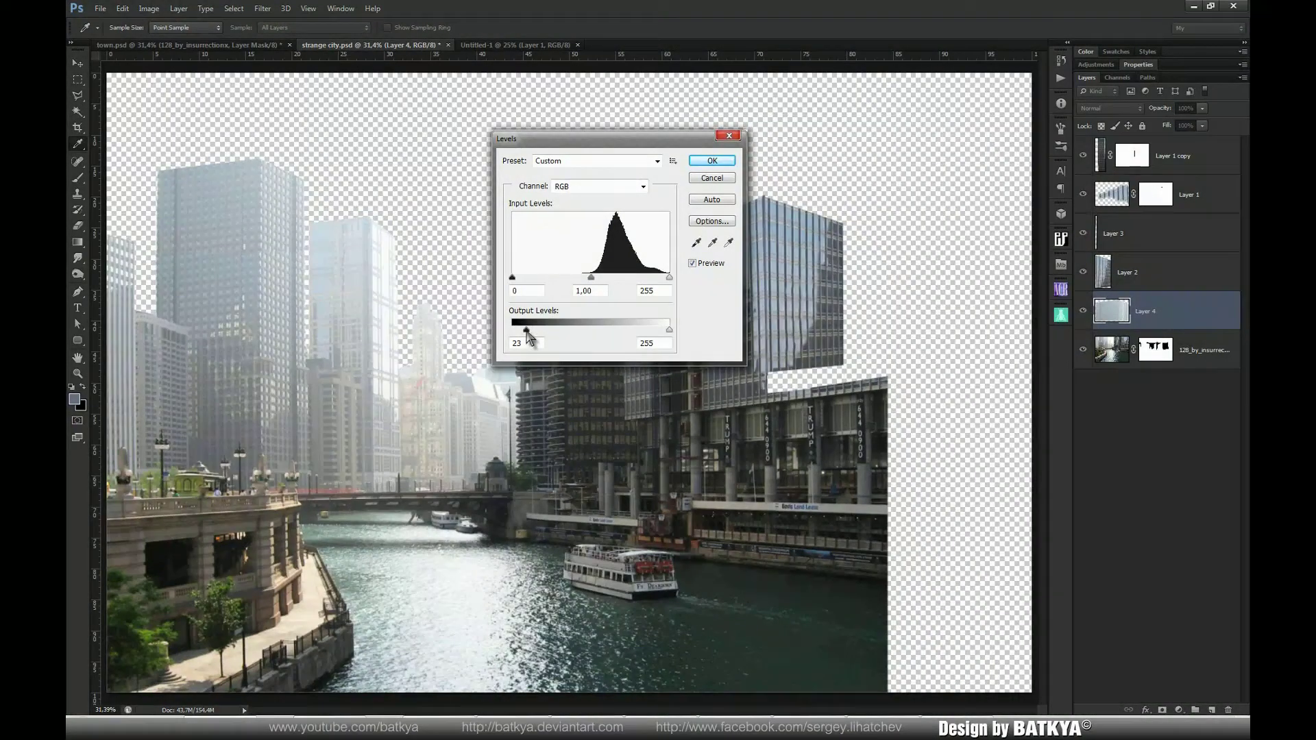
{"action": "left_click", "coordinate": [713, 161]}
{"action": "key", "text": "v"}
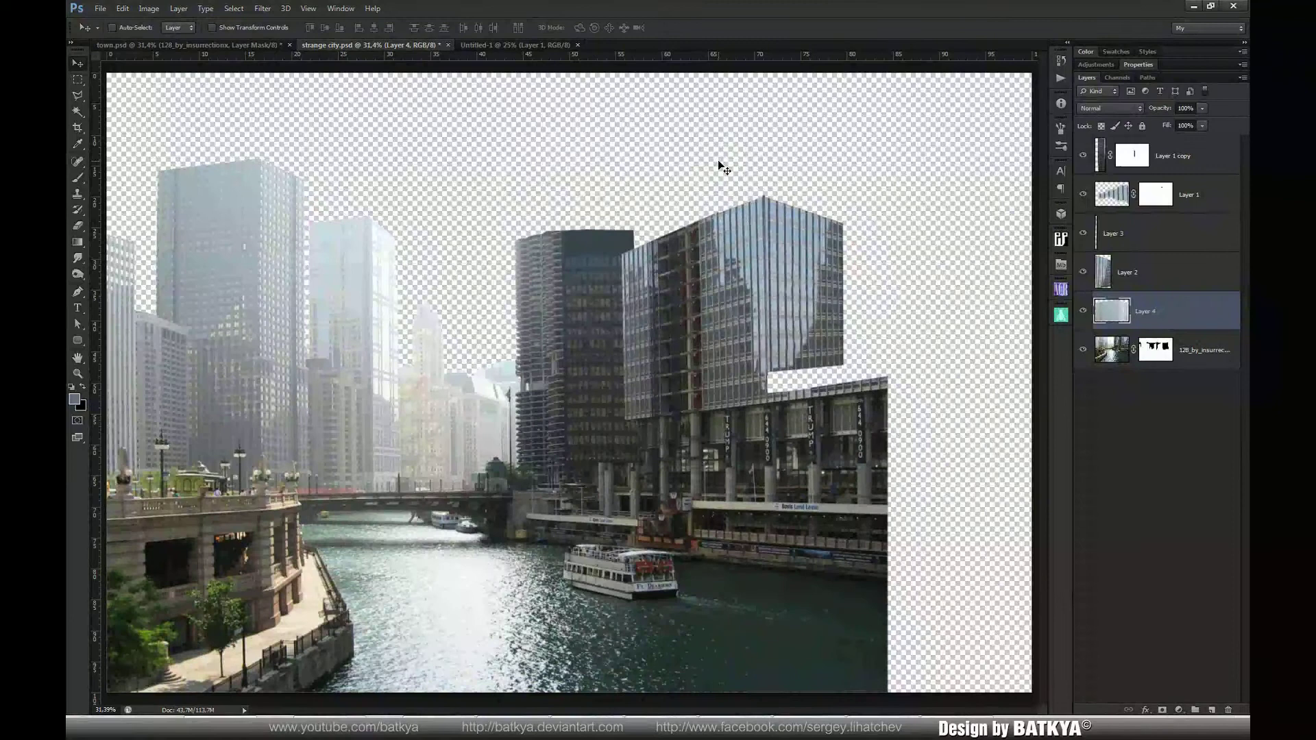
Distort the dark facade on Layer 1 copy slightly, shifting its upper and lower right corners to correct the perspective
{"action": "left_click", "coordinate": [1118, 171]}
{"action": "left_click", "coordinate": [1111, 160]}
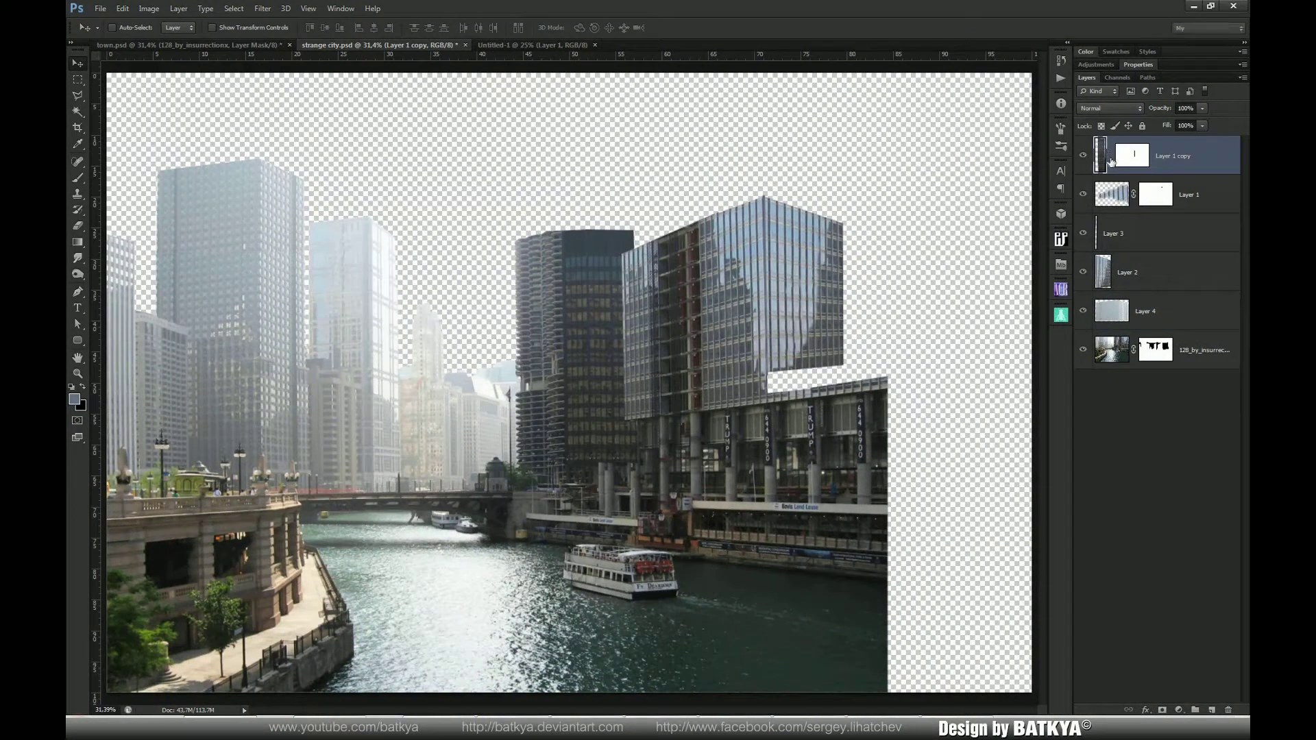
{"action": "key", "text": "ctrl+t"}
{"action": "right_click", "coordinate": [617, 285]}
{"action": "left_click", "coordinate": [645, 347]}
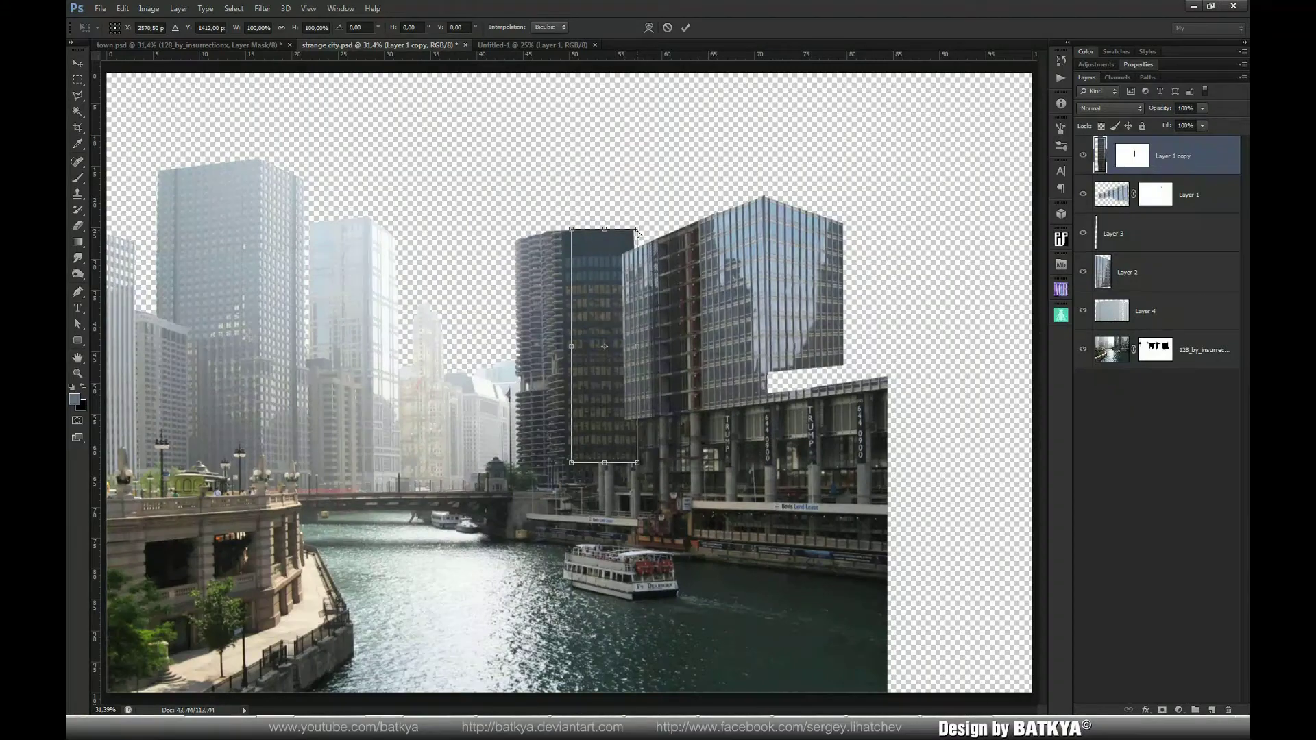
{"action": "left_click_drag", "start_coordinate": [637, 233], "coordinate": [638, 234]}
{"action": "left_click_drag", "start_coordinate": [638, 464], "coordinate": [639, 462]}
{"action": "key", "text": "Return"}
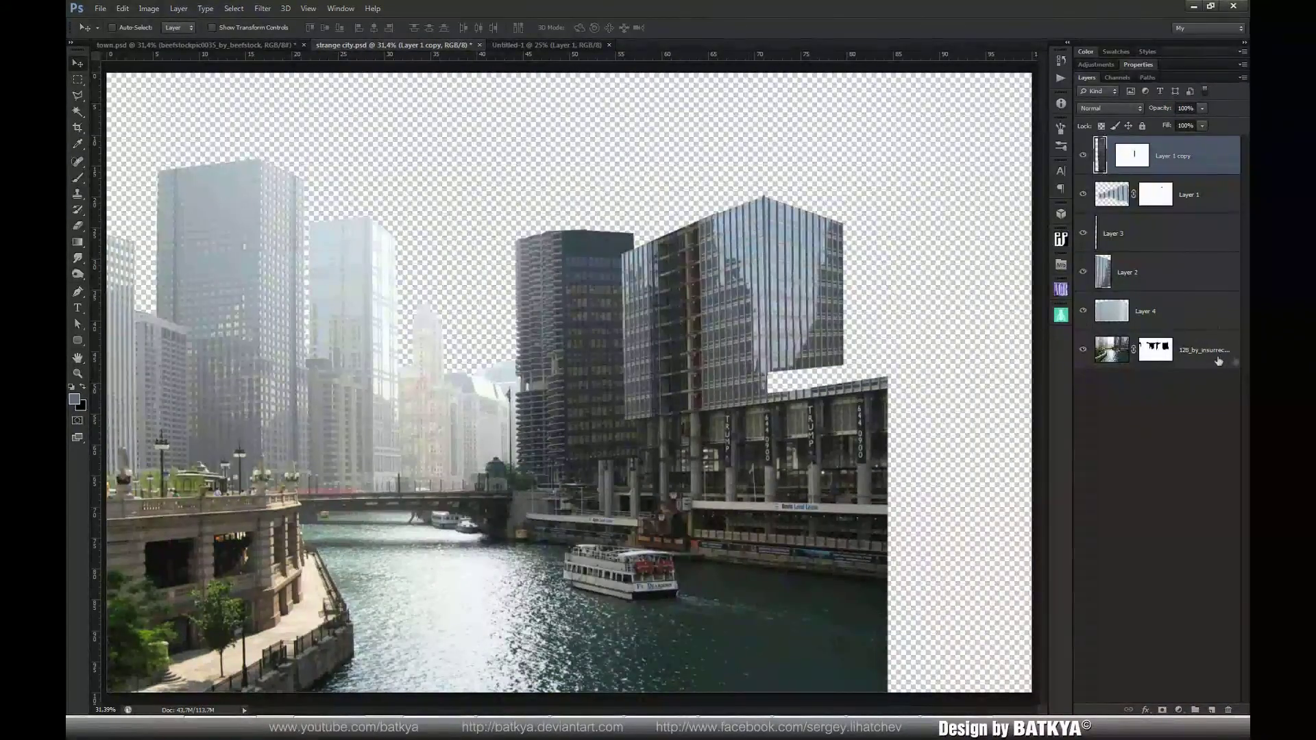
Group all the building layers and paste the cloudy mountain photo beneath the group, positioned behind the left skyscrapers
{"action": "left_click", "coordinate": [1219, 361], "text": "shift"}
{"action": "key", "text": "ctrl+g"}
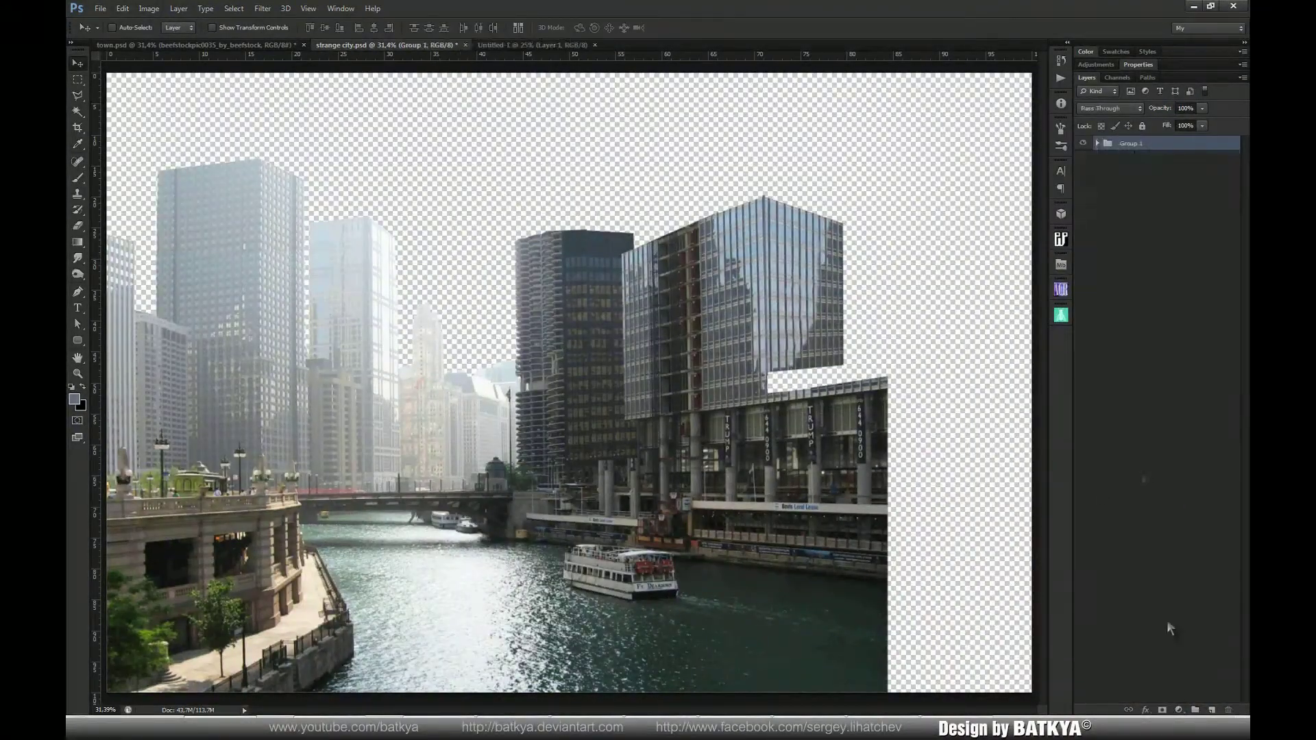
{"action": "left_click", "coordinate": [1212, 711]}
{"action": "key", "text": "ctrl+v"}
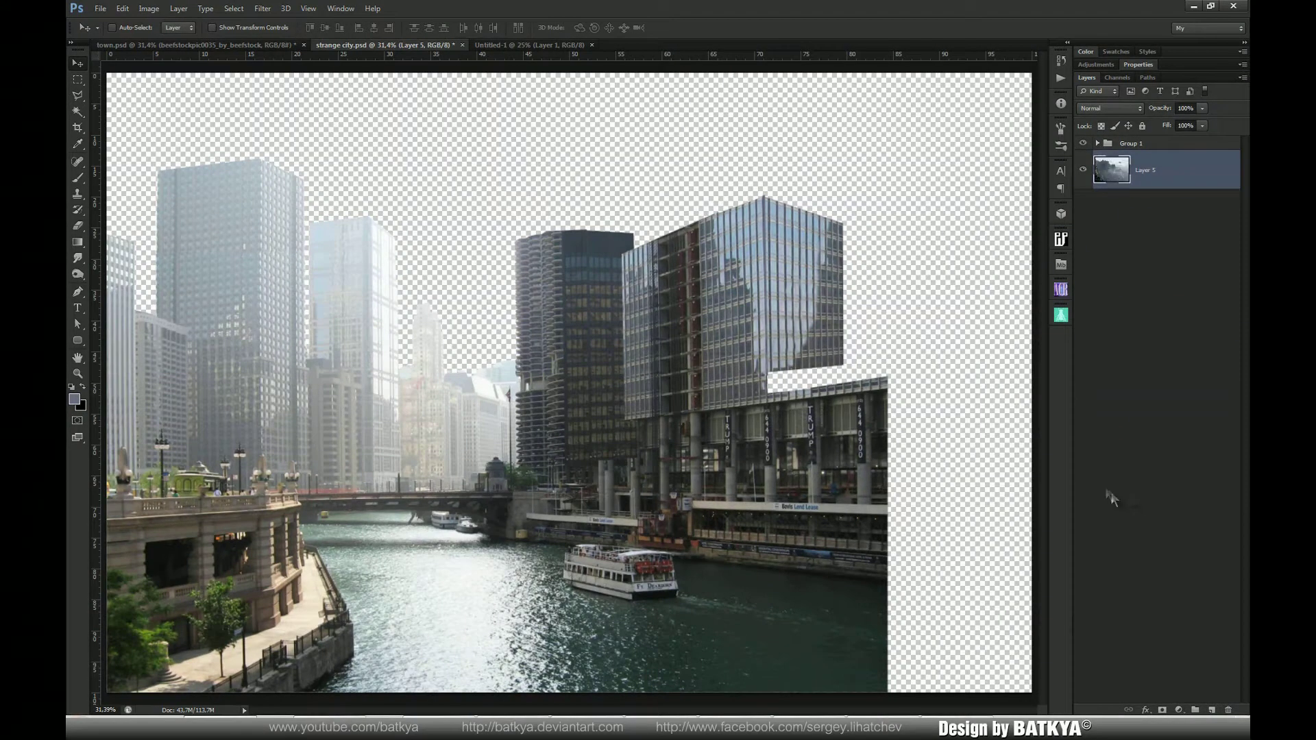
{"action": "left_click_drag", "start_coordinate": [493, 233], "coordinate": [353, 123]}
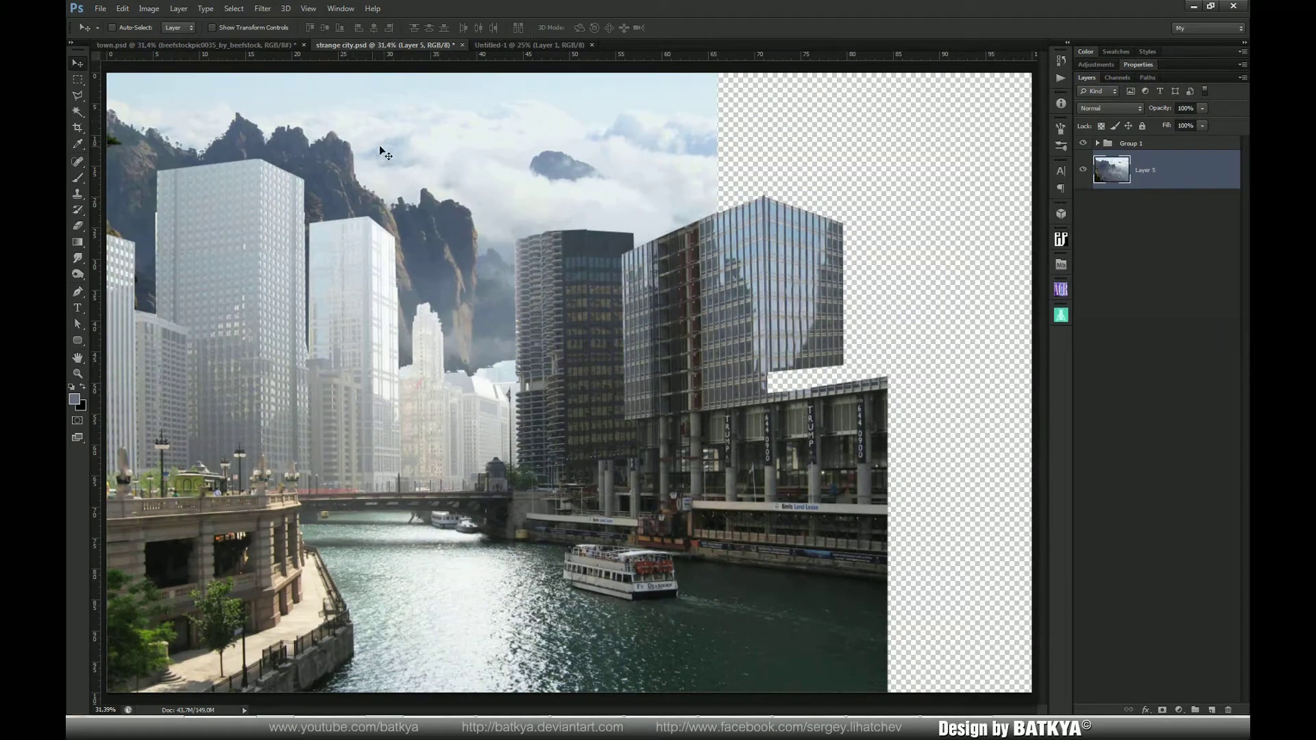
Add a mask to Layer 5 and hide the right part of the mountain photo's sky with a large soft brush of 600 px
{"action": "left_click", "coordinate": [1163, 711]}
{"action": "key", "text": "b"}
{"action": "key", "text": "bracketright"}
{"action": "key", "text": "bracketright"}
{"action": "key", "text": "bracketright"}
{"action": "key", "text": "bracketright"}
{"action": "key", "text": "bracketright"}
{"action": "key", "text": "bracketright"}
{"action": "key", "text": "bracketright"}
{"action": "key", "text": "bracketright"}
{"action": "key", "text": "bracketright"}
{"action": "key", "text": "bracketright"}
{"action": "key", "text": "bracketright"}
{"action": "key", "text": "bracketright"}
{"action": "key", "text": "bracketright"}
{"action": "key", "text": "bracketright"}
{"action": "key", "text": "bracketright"}
{"action": "key", "text": "bracketright"}
{"action": "key", "text": "x"}
{"action": "mouse_move", "coordinate": [558, 158]}
{"action": "left_mouse_down"}
{"action": "mouse_move", "coordinate": [597, 154]}
{"action": "mouse_move", "coordinate": [575, 136]}
{"action": "mouse_move", "coordinate": [663, 140]}
{"action": "mouse_move", "coordinate": [692, 103]}
{"action": "mouse_move", "coordinate": [712, 120]}
{"action": "mouse_move", "coordinate": [714, 171]}
{"action": "mouse_move", "coordinate": [594, 82]}
{"action": "mouse_move", "coordinate": [560, 75]}
{"action": "mouse_move", "coordinate": [667, 142]}
{"action": "left_mouse_up"}
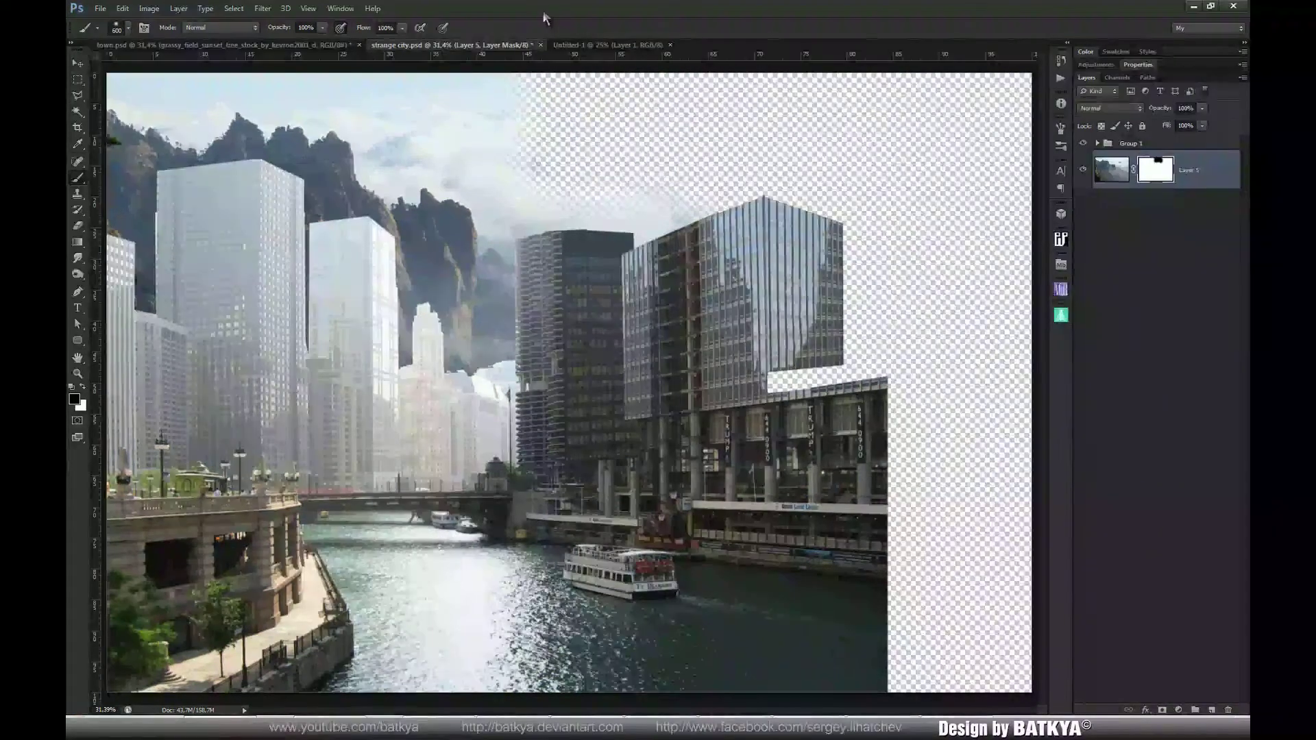
Place the sunset sky photo above the mountains in Multiply mode and fade the background with a Levels adjustment layer, output black 202
{"action": "left_click_drag", "start_coordinate": [544, 15], "coordinate": [531, 167]}
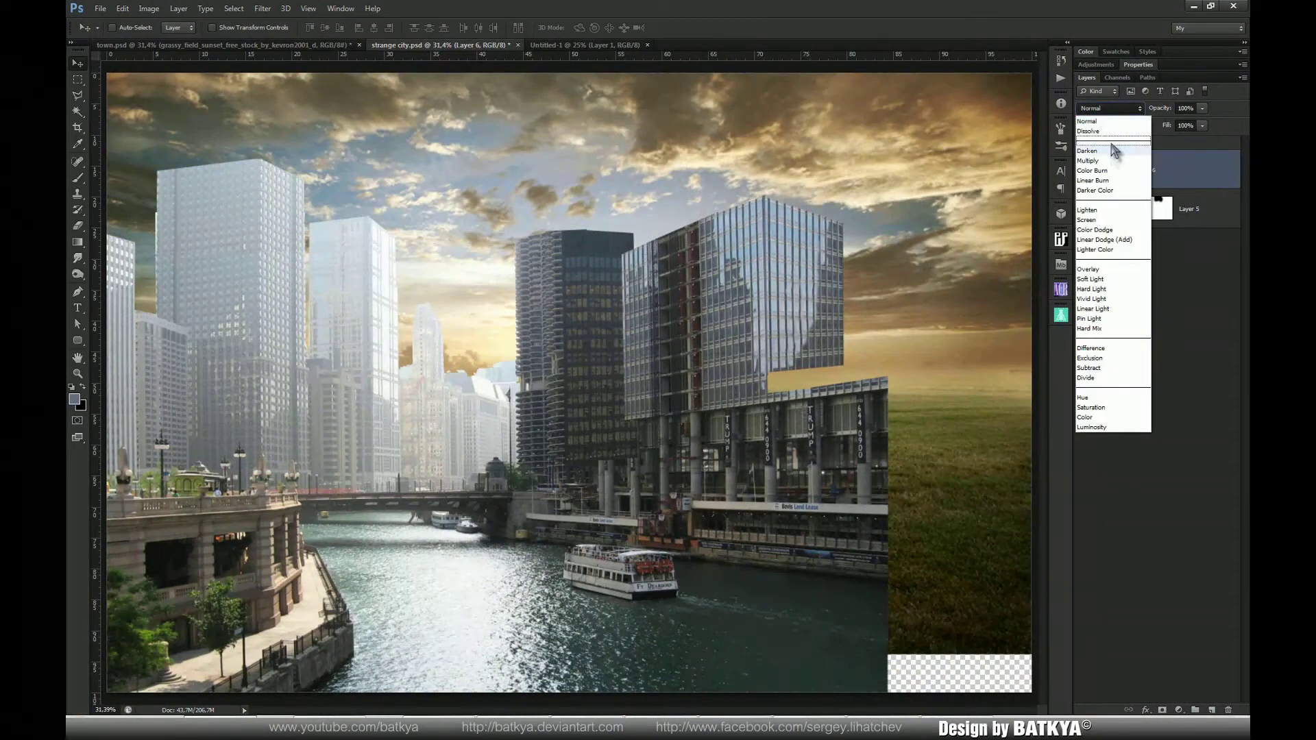
{"action": "left_click", "coordinate": [1112, 162]}
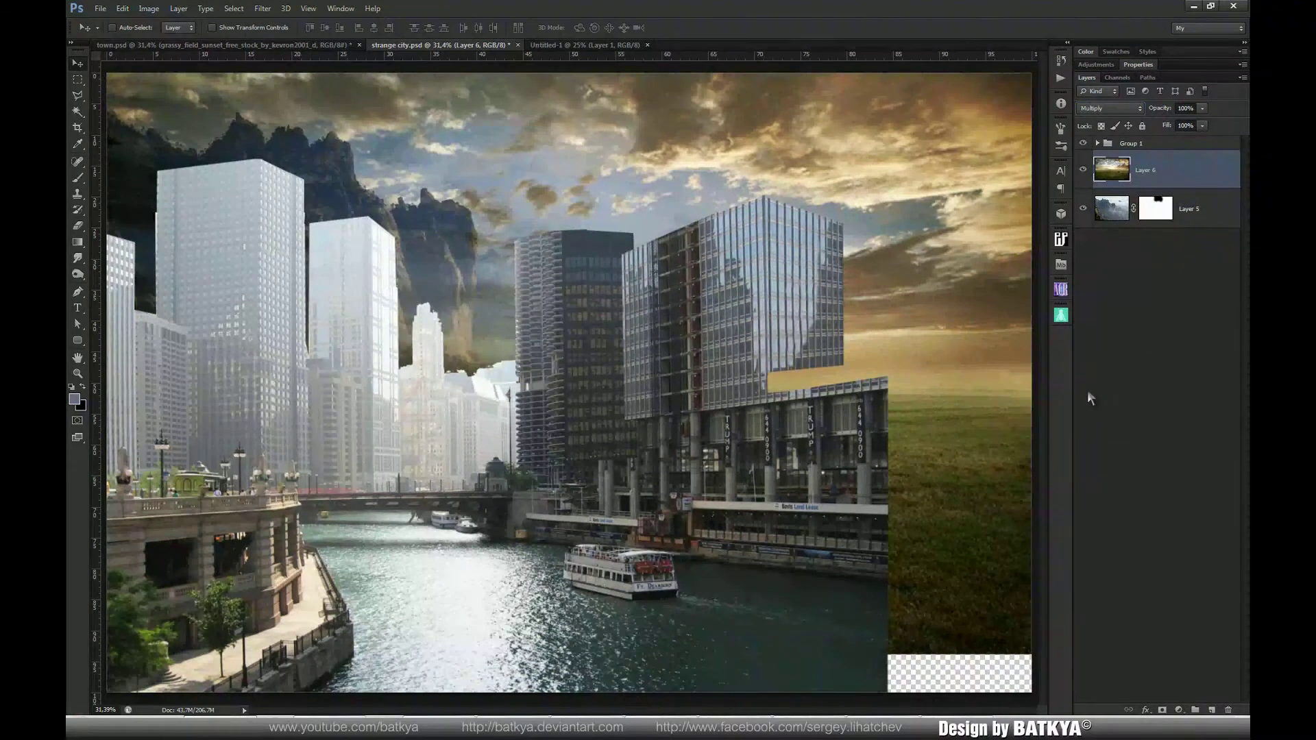
{"action": "left_click", "coordinate": [1179, 711]}
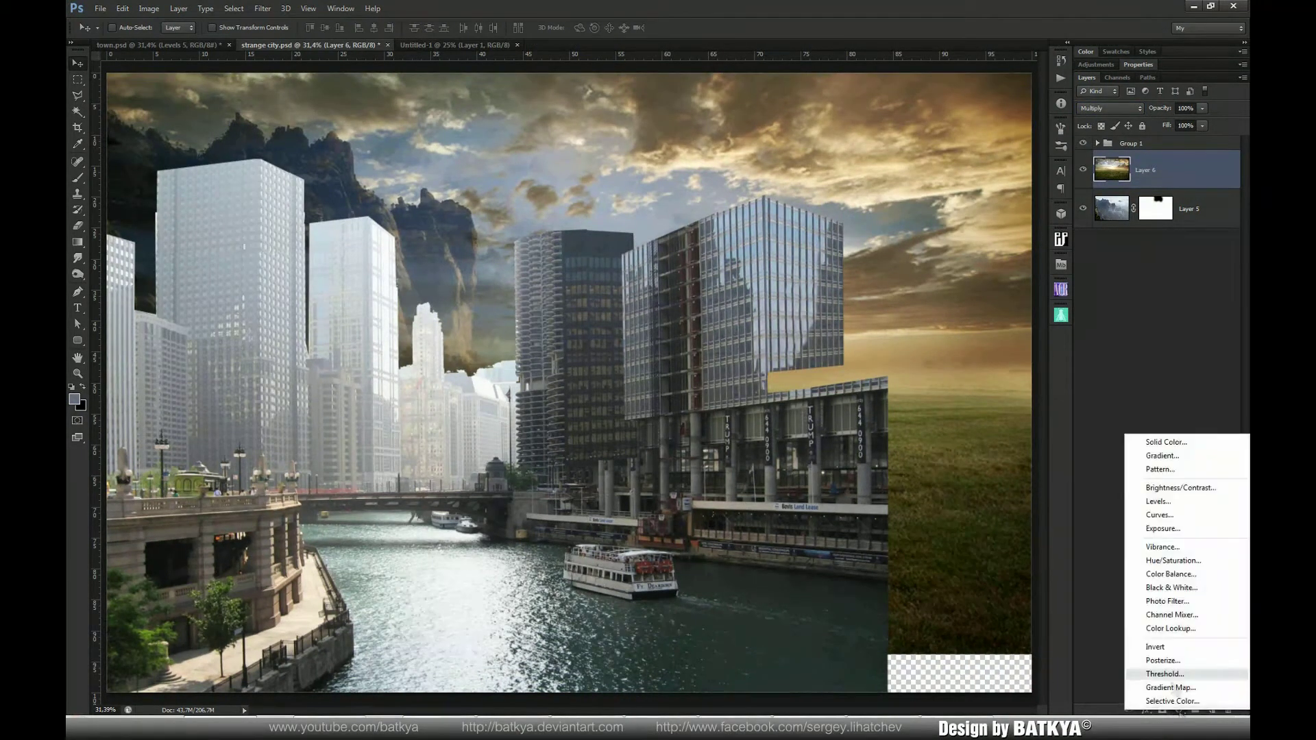
{"action": "left_click", "coordinate": [1165, 505]}
{"action": "left_click_drag", "start_coordinate": [1097, 233], "coordinate": [1193, 231]}
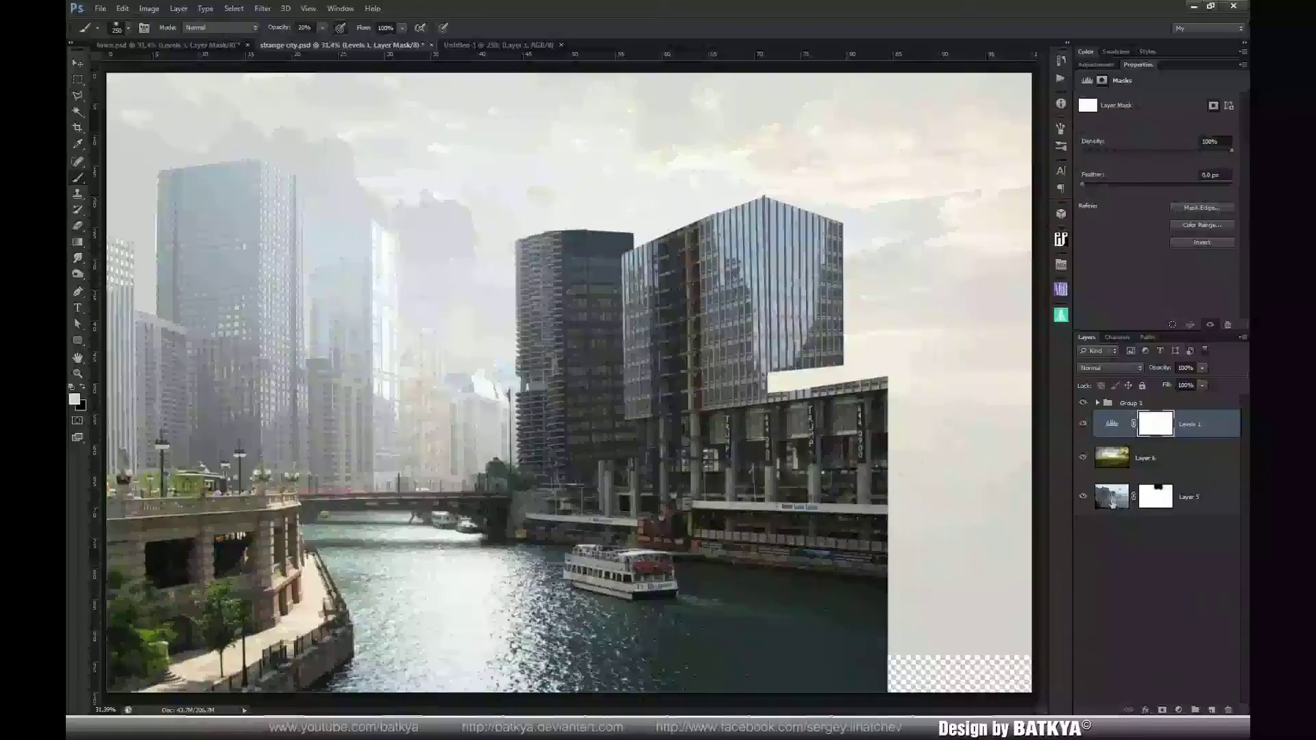
Select the sky above the mountains on Layer 5 with the Magic Wand, adding the missed cloud areas
{"action": "left_click", "coordinate": [1112, 497]}
{"action": "key", "text": "w"}
{"action": "left_click", "coordinate": [384, 158]}
{"action": "left_click", "coordinate": [274, 103], "text": "shift"}
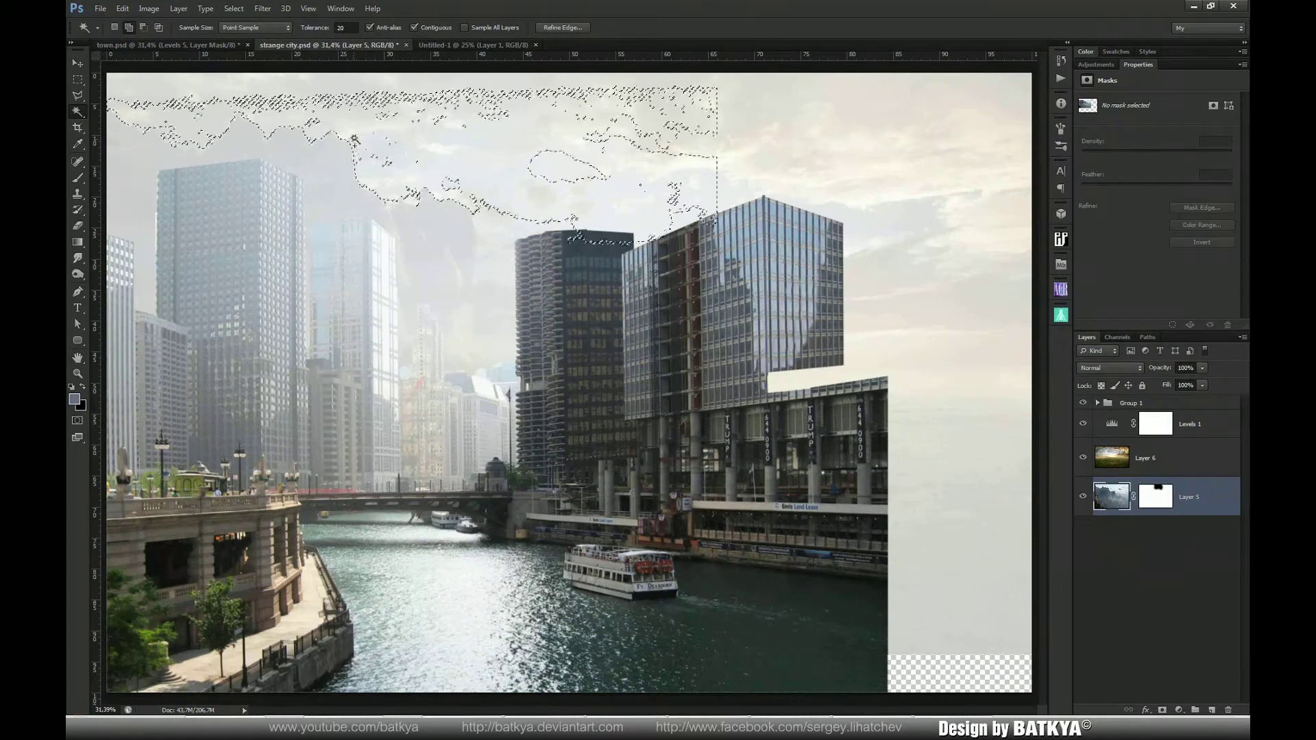
{"action": "left_click", "coordinate": [169, 106], "text": "shift"}
{"action": "left_click", "coordinate": [665, 171], "text": "shift"}
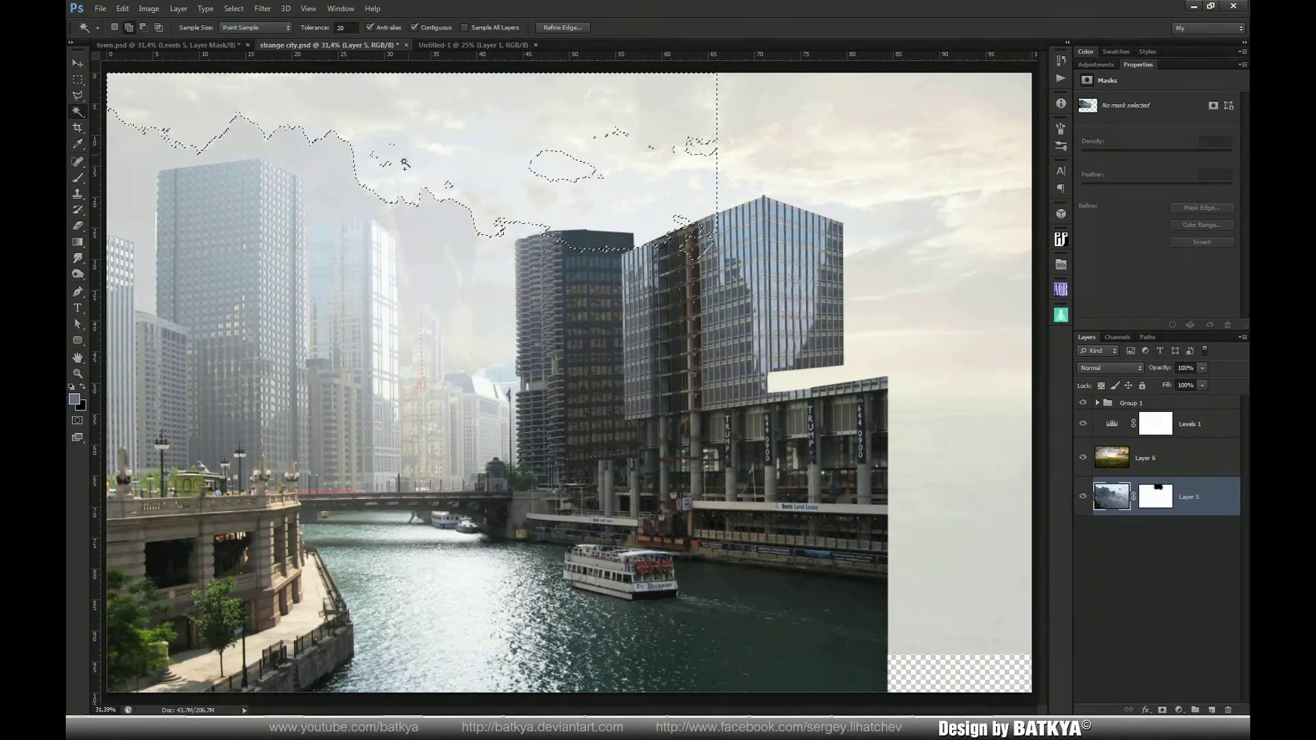
Invert the selection and paint black at low opacity on the Levels 1 mask to bring out the mountain silhouettes, and deselect
{"action": "left_click", "coordinate": [1155, 426]}
{"action": "key", "text": "b"}
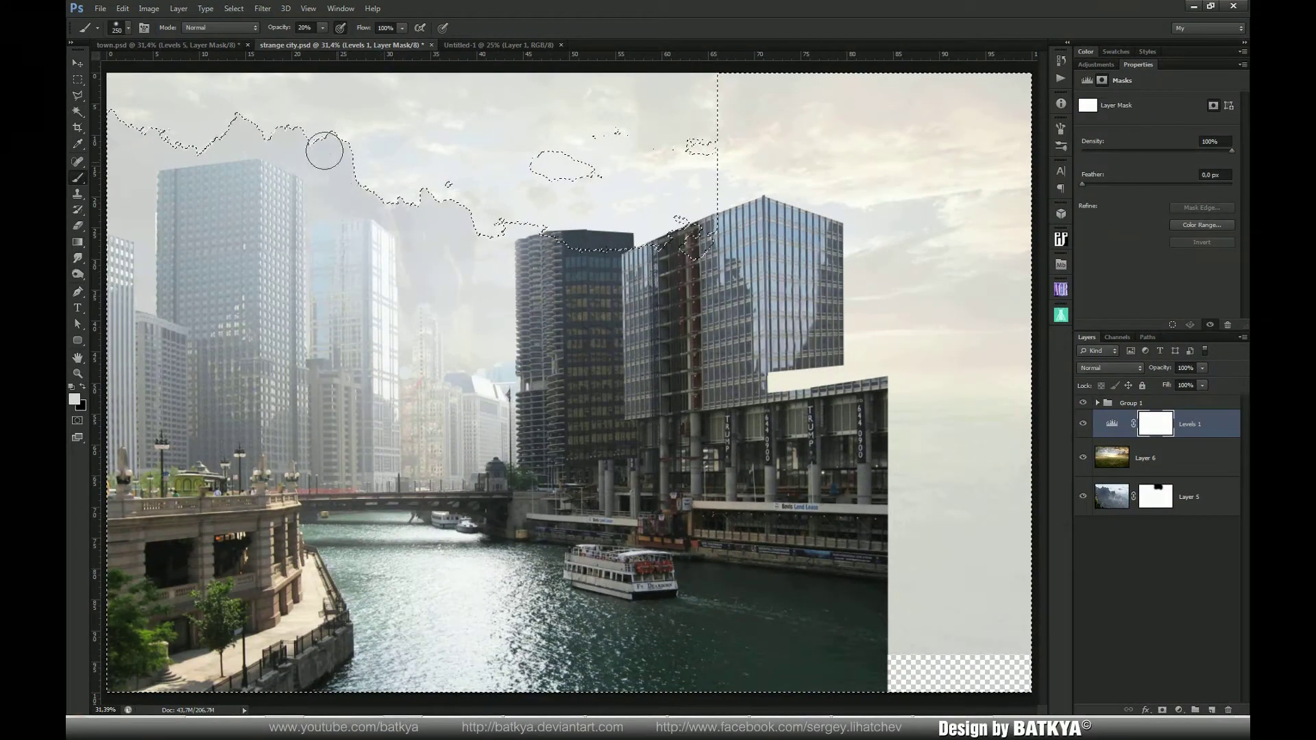
{"action": "mouse_move", "coordinate": [304, 146]}
{"action": "left_mouse_down"}
{"action": "mouse_move", "coordinate": [293, 206]}
{"action": "mouse_move", "coordinate": [219, 162]}
{"action": "mouse_move", "coordinate": [249, 131]}
{"action": "left_mouse_up"}
{"action": "left_click_drag", "start_coordinate": [310, 196], "coordinate": [320, 225]}
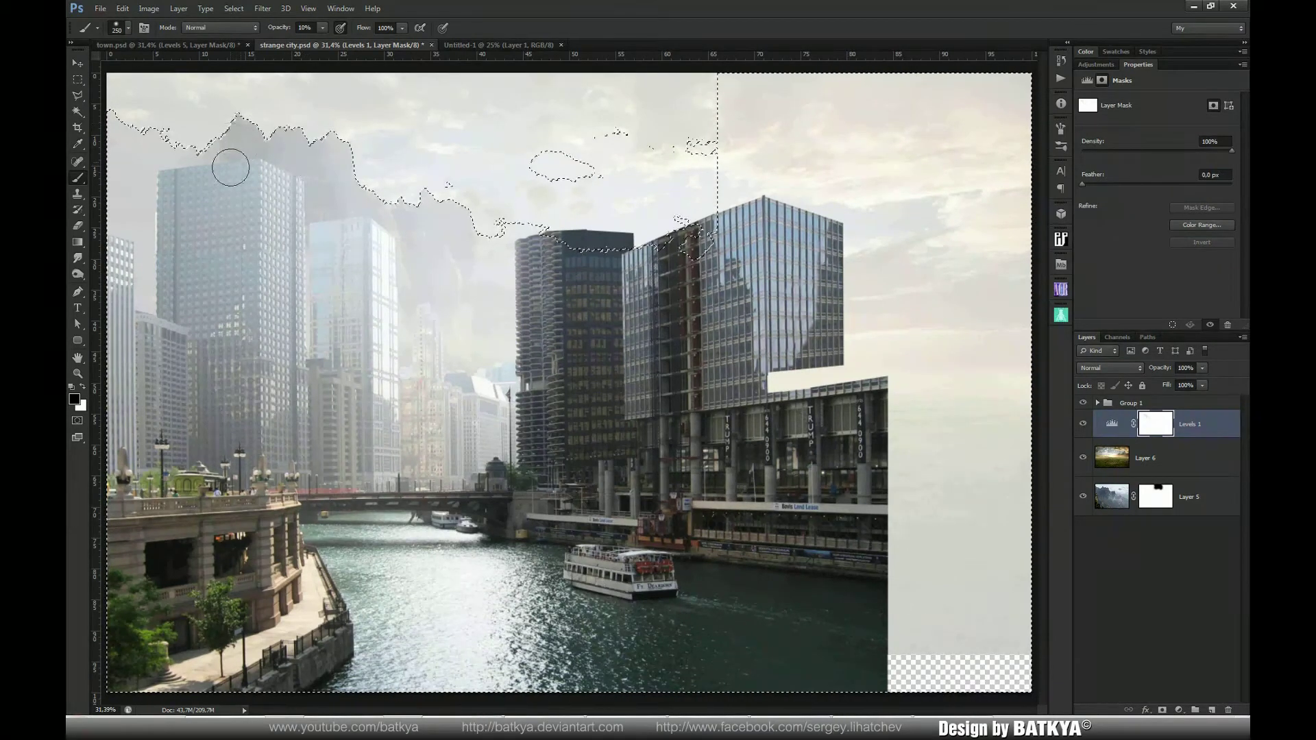
{"action": "left_click_drag", "start_coordinate": [140, 151], "coordinate": [100, 127]}
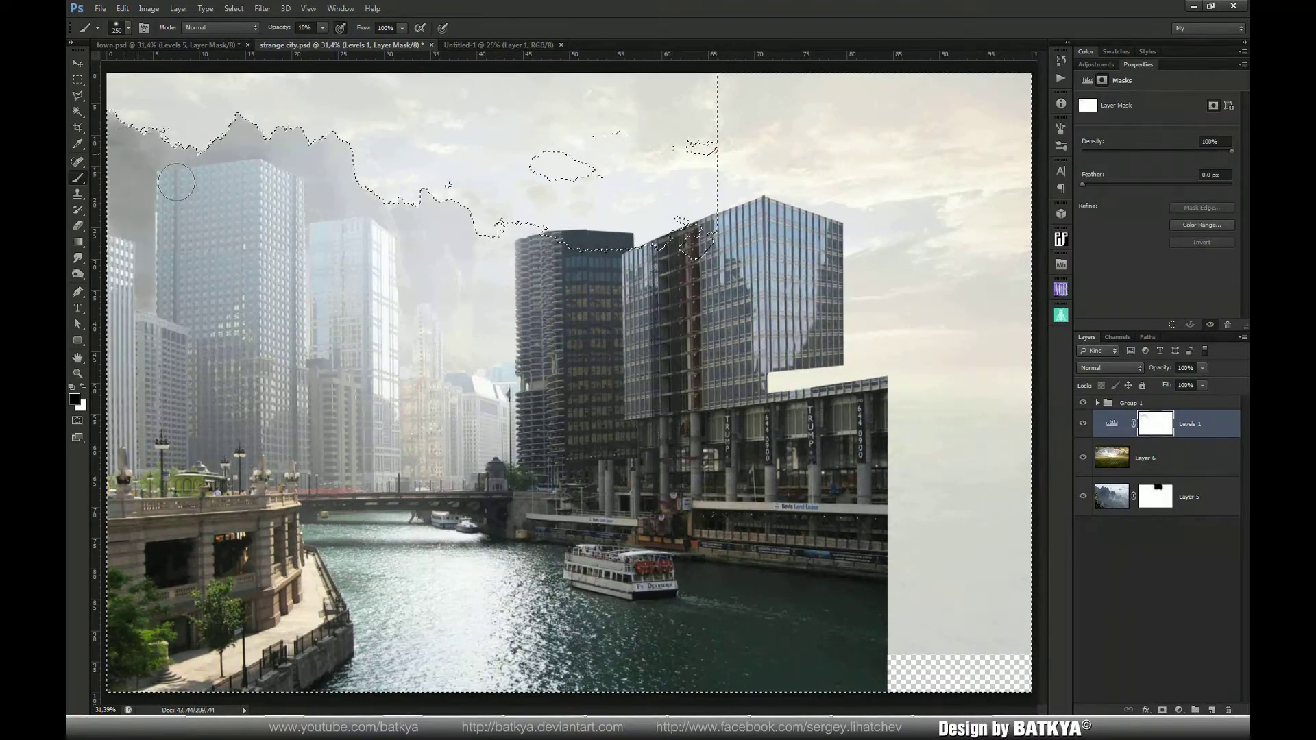
{"action": "mouse_move", "coordinate": [193, 168]}
{"action": "left_mouse_down"}
{"action": "mouse_move", "coordinate": [235, 121]}
{"action": "mouse_move", "coordinate": [267, 191]}
{"action": "mouse_move", "coordinate": [262, 178]}
{"action": "mouse_move", "coordinate": [297, 153]}
{"action": "mouse_move", "coordinate": [271, 130]}
{"action": "mouse_move", "coordinate": [291, 200]}
{"action": "mouse_move", "coordinate": [306, 173]}
{"action": "mouse_move", "coordinate": [322, 195]}
{"action": "mouse_move", "coordinate": [327, 143]}
{"action": "mouse_move", "coordinate": [350, 248]}
{"action": "mouse_move", "coordinate": [338, 176]}
{"action": "mouse_move", "coordinate": [356, 251]}
{"action": "mouse_move", "coordinate": [401, 285]}
{"action": "left_mouse_up"}
{"action": "key", "text": "0"}
{"action": "key", "text": "5"}
{"action": "key", "text": "ctrl+d"}
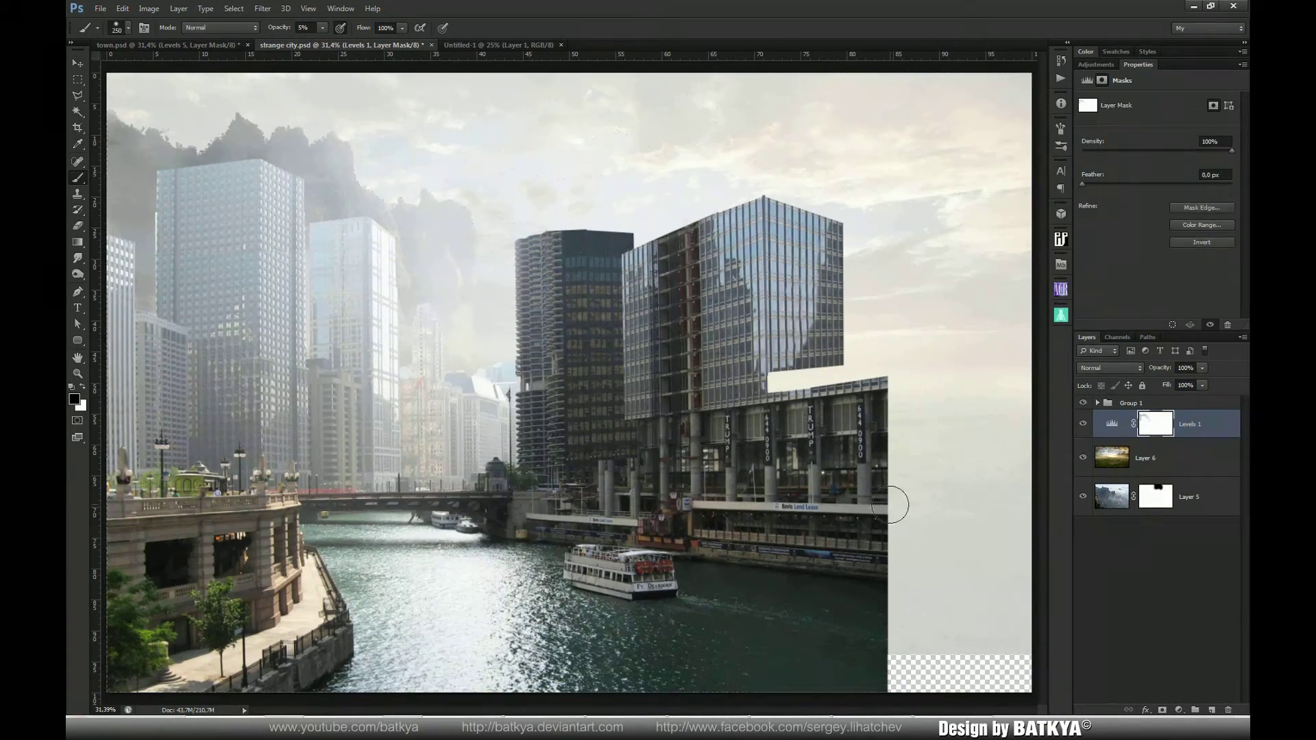
Add a mask to Layer 6 and brush the sunset photo's visibility around the hazy buildings left of the dark tower
{"action": "left_click", "coordinate": [1115, 471]}
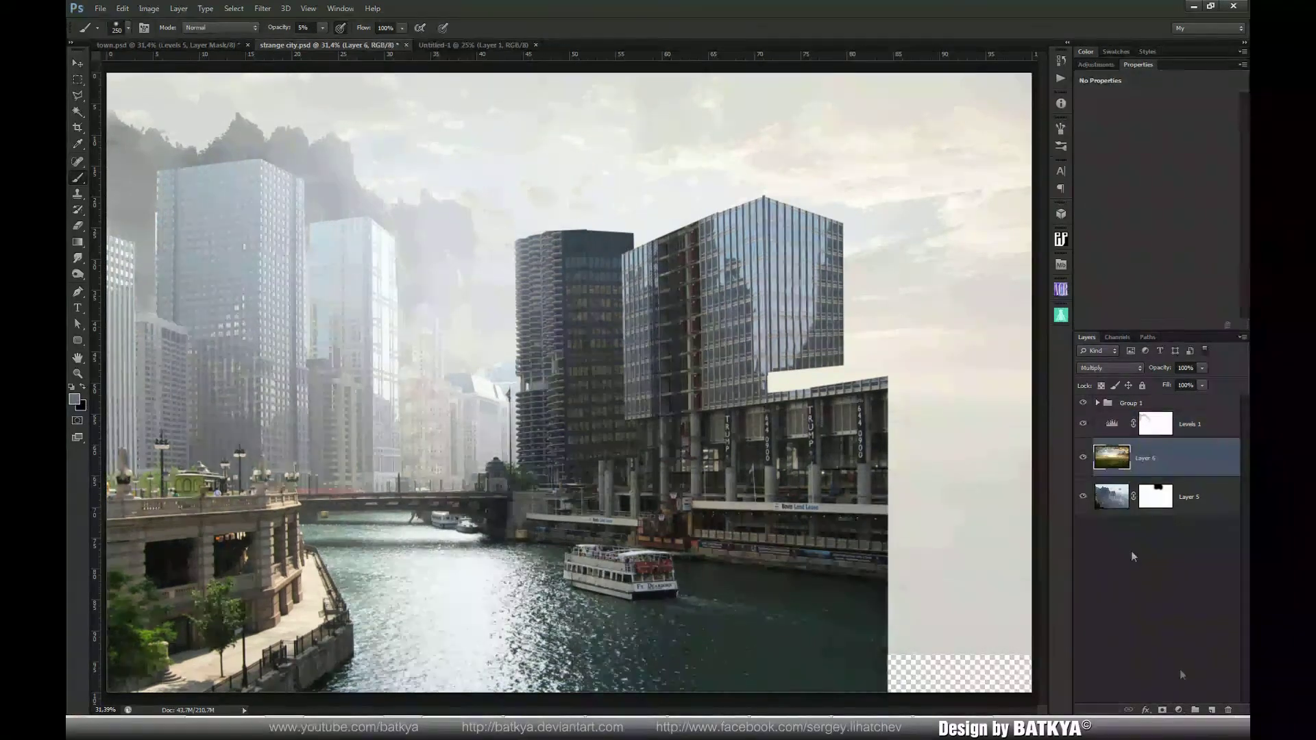
{"action": "left_click", "coordinate": [1162, 711]}
{"action": "mouse_move", "coordinate": [382, 288]}
{"action": "left_mouse_down"}
{"action": "mouse_move", "coordinate": [425, 439]}
{"action": "mouse_move", "coordinate": [431, 352]}
{"action": "mouse_move", "coordinate": [407, 282]}
{"action": "mouse_move", "coordinate": [403, 371]}
{"action": "mouse_move", "coordinate": [420, 367]}
{"action": "mouse_move", "coordinate": [464, 398]}
{"action": "mouse_move", "coordinate": [463, 340]}
{"action": "mouse_move", "coordinate": [456, 352]}
{"action": "mouse_move", "coordinate": [403, 259]}
{"action": "mouse_move", "coordinate": [392, 311]}
{"action": "mouse_move", "coordinate": [327, 236]}
{"action": "mouse_move", "coordinate": [313, 196]}
{"action": "mouse_move", "coordinate": [329, 297]}
{"action": "mouse_move", "coordinate": [286, 181]}
{"action": "mouse_move", "coordinate": [324, 181]}
{"action": "mouse_move", "coordinate": [353, 281]}
{"action": "mouse_move", "coordinate": [304, 180]}
{"action": "mouse_move", "coordinate": [316, 224]}
{"action": "mouse_move", "coordinate": [248, 221]}
{"action": "mouse_move", "coordinate": [232, 166]}
{"action": "mouse_move", "coordinate": [273, 305]}
{"action": "mouse_move", "coordinate": [215, 290]}
{"action": "mouse_move", "coordinate": [213, 351]}
{"action": "mouse_move", "coordinate": [432, 507]}
{"action": "mouse_move", "coordinate": [342, 444]}
{"action": "mouse_move", "coordinate": [397, 423]}
{"action": "mouse_move", "coordinate": [406, 328]}
{"action": "mouse_move", "coordinate": [438, 382]}
{"action": "mouse_move", "coordinate": [465, 387]}
{"action": "mouse_move", "coordinate": [457, 295]}
{"action": "mouse_move", "coordinate": [503, 384]}
{"action": "mouse_move", "coordinate": [501, 351]}
{"action": "mouse_move", "coordinate": [485, 317]}
{"action": "mouse_move", "coordinate": [493, 432]}
{"action": "mouse_move", "coordinate": [490, 274]}
{"action": "mouse_move", "coordinate": [466, 251]}
{"action": "mouse_move", "coordinate": [457, 201]}
{"action": "mouse_move", "coordinate": [464, 324]}
{"action": "mouse_move", "coordinate": [429, 355]}
{"action": "left_mouse_up"}
{"action": "key", "text": "x"}
{"action": "mouse_move", "coordinate": [503, 297]}
{"action": "left_mouse_down"}
{"action": "mouse_move", "coordinate": [490, 244]}
{"action": "mouse_move", "coordinate": [494, 405]}
{"action": "left_mouse_up"}
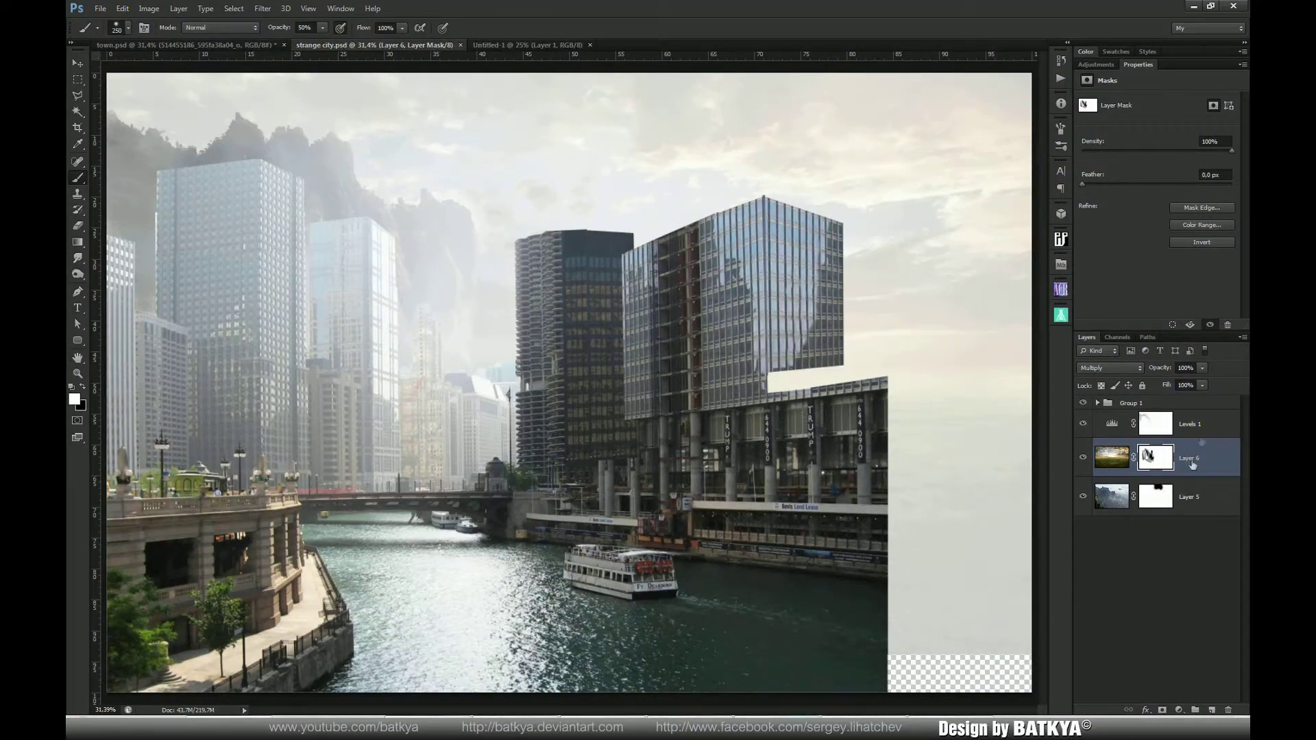
Paste the rocky peaks and stone tower photo above Levels 1 and move it behind the right-hand buildings
{"action": "left_click", "coordinate": [1204, 430]}
{"action": "key", "text": "ctrl+v"}
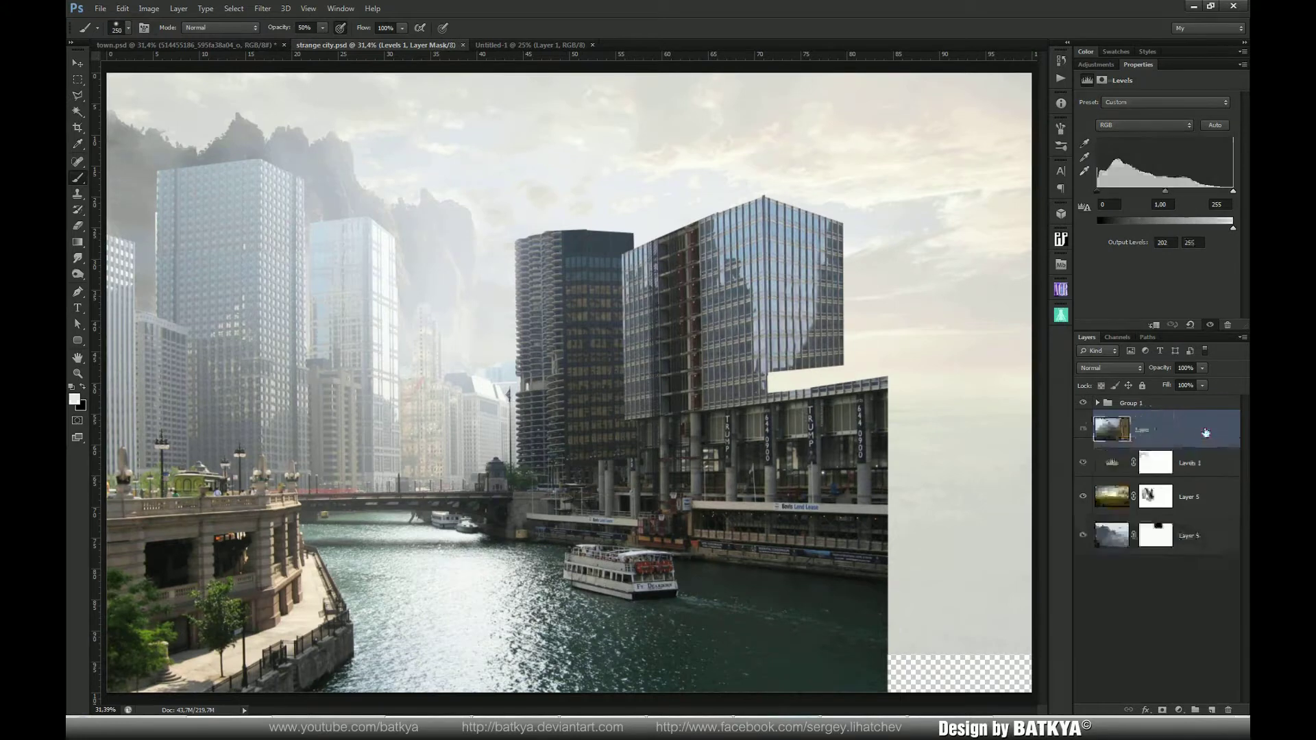
{"action": "key", "text": "v"}
{"action": "left_click_drag", "start_coordinate": [499, 327], "coordinate": [720, 164]}
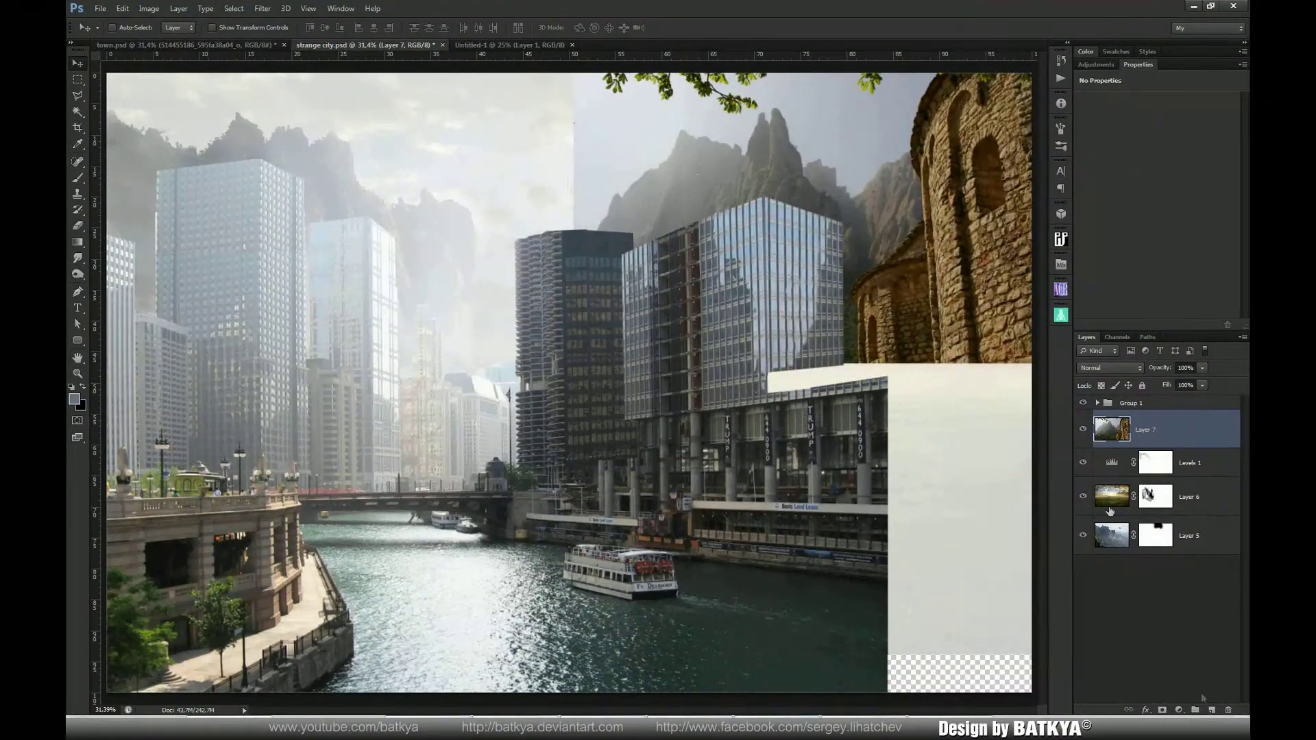
Add a mask to Layer 7 and select the sky around its rocky peaks with the Magic Wand
{"action": "left_click", "coordinate": [1162, 711]}
{"action": "key", "text": "w"}
{"action": "left_click", "coordinate": [650, 157]}
{"action": "left_click", "coordinate": [835, 160], "text": "shift"}
{"action": "left_click", "coordinate": [680, 88], "text": "shift"}
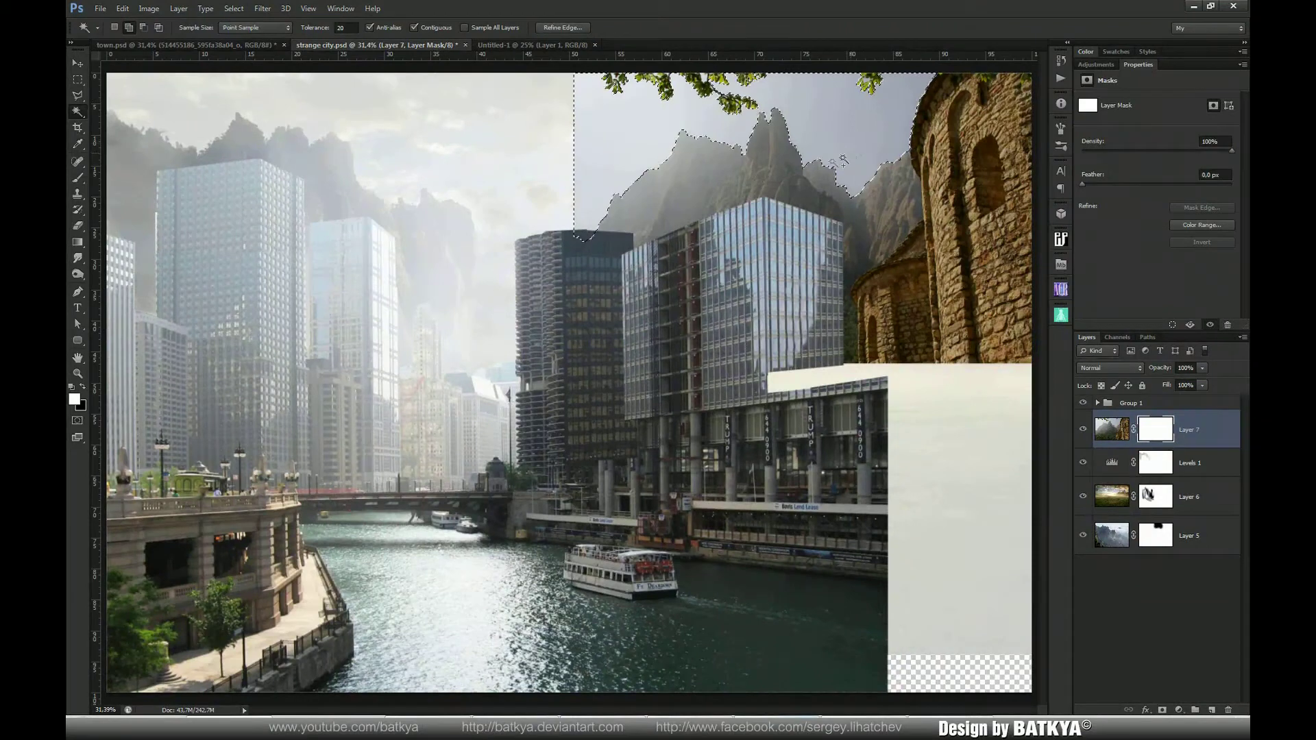
Add the leafy branches and the stone tower's top to the selection with the Lasso, hide the area on Layer 7's mask and deselect
{"action": "right_click", "coordinate": [77, 96]}
{"action": "left_click", "coordinate": [120, 95]}
{"action": "left_click_drag", "start_coordinate": [595, 75], "coordinate": [708, 112]}
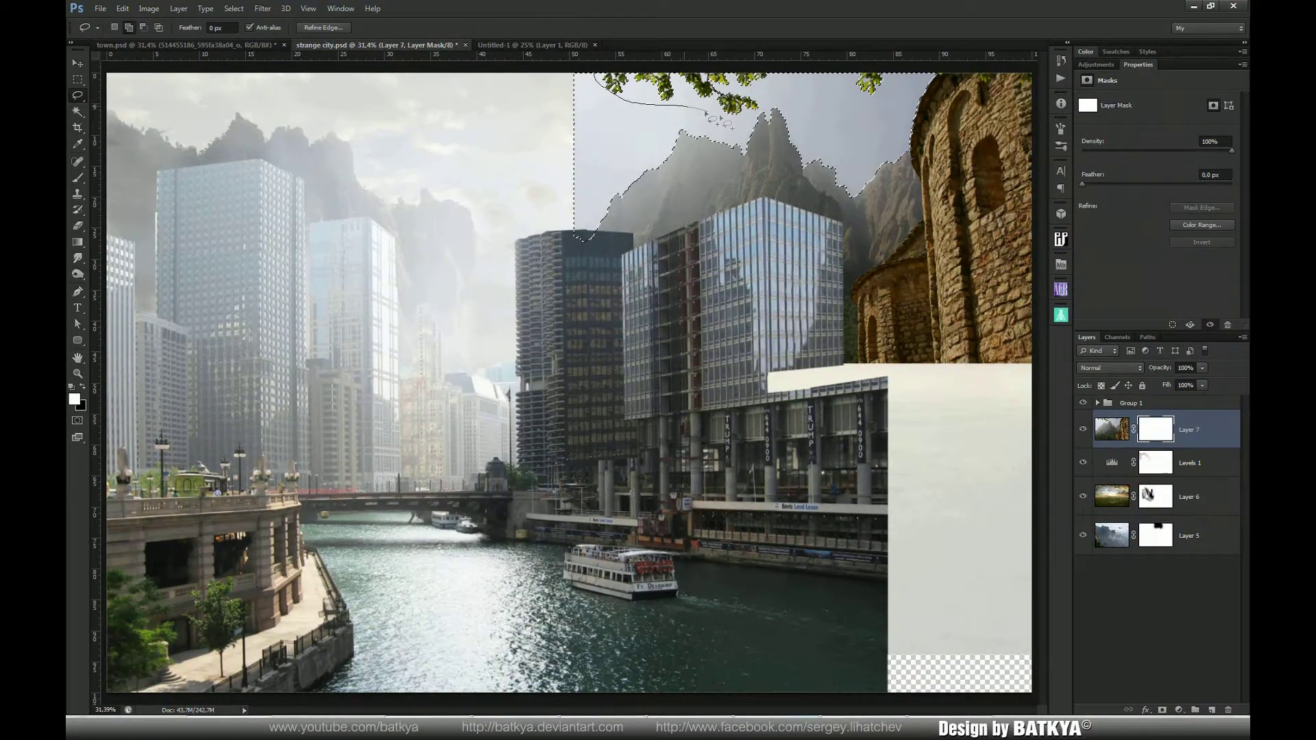
{"action": "left_click_drag", "start_coordinate": [811, 107], "coordinate": [905, 69]}
{"action": "mouse_move", "coordinate": [901, 119]}
{"action": "left_mouse_down"}
{"action": "mouse_move", "coordinate": [1040, 108]}
{"action": "mouse_move", "coordinate": [1043, 81]}
{"action": "mouse_move", "coordinate": [905, 72]}
{"action": "left_mouse_up"}
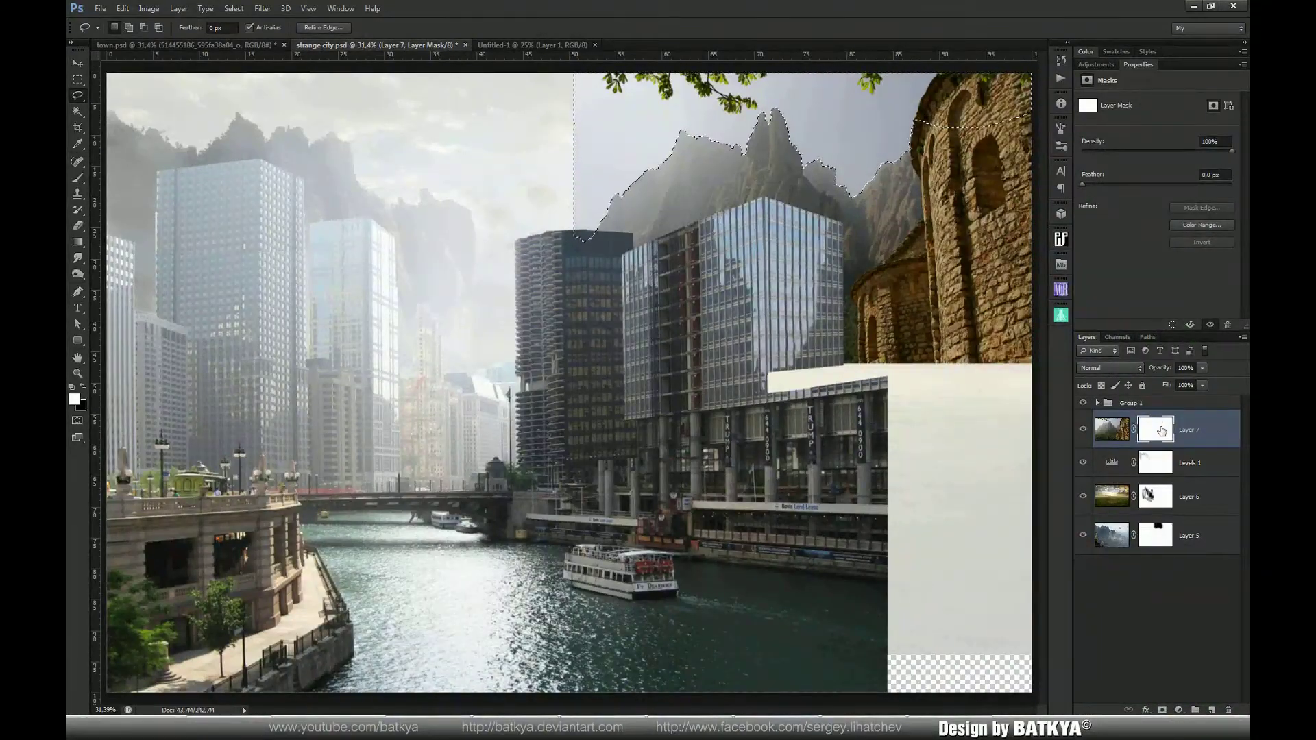
{"action": "key", "text": "Delete"}
{"action": "key", "text": "ctrl+d"}
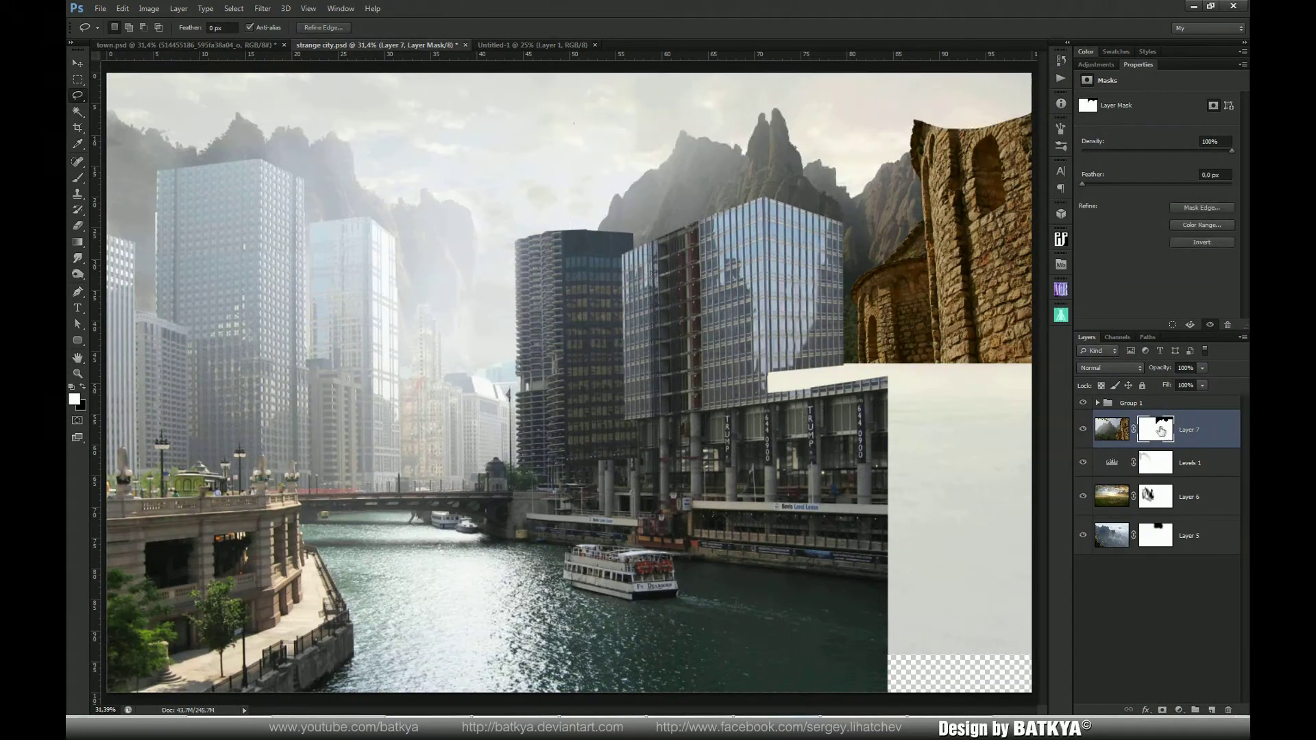
Brush over the Layer 7 mask near the peaks photo's left edge, and switch the brush to black at 10% opacity
{"action": "key", "text": "b"}
{"action": "mouse_move", "coordinate": [572, 134]}
{"action": "left_mouse_down"}
{"action": "mouse_move", "coordinate": [640, 80]}
{"action": "mouse_move", "coordinate": [540, 100]}
{"action": "left_mouse_up"}
{"action": "key", "text": "x"}
{"action": "key", "text": "0"}
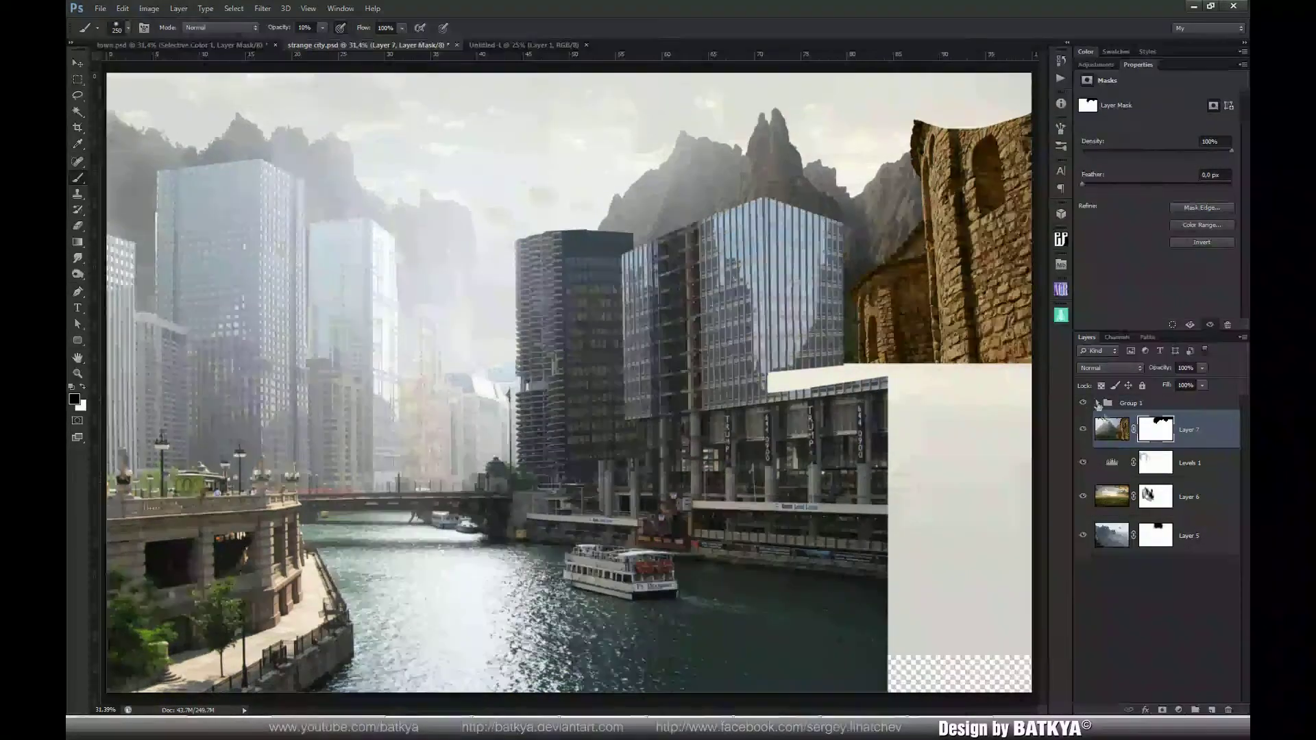
Select the upper-left face of the second skyscraper on the 128_by_insurrections layer and add a clipped Selective Color adjustment there
{"action": "left_click", "coordinate": [1098, 403]}
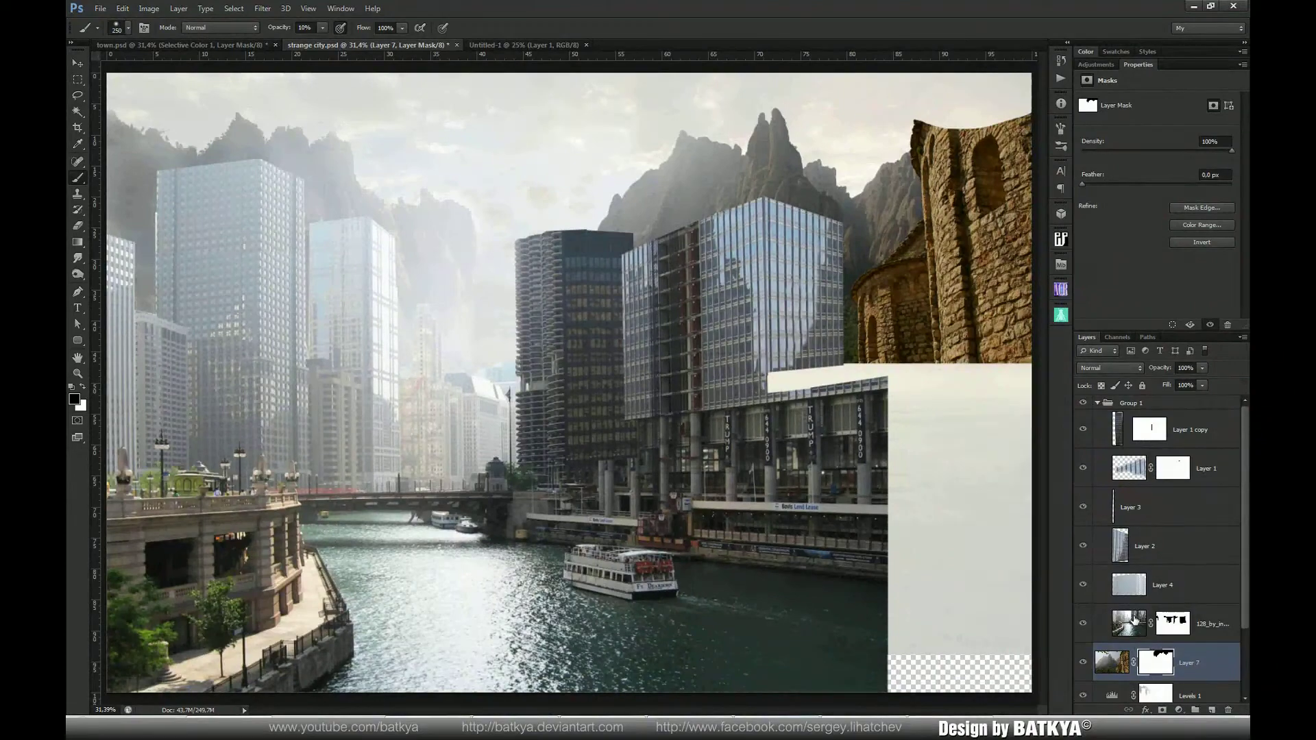
{"action": "left_click", "coordinate": [1133, 621]}
{"action": "left_click", "coordinate": [77, 79]}
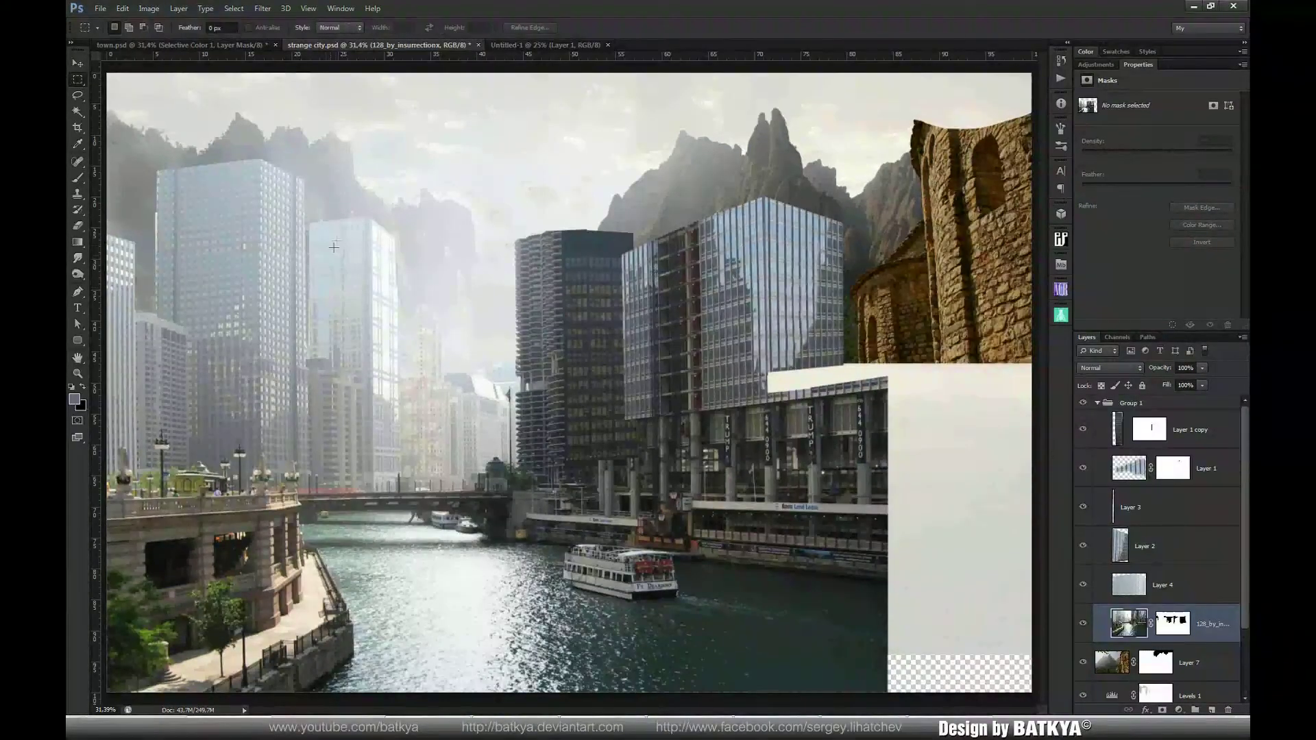
{"action": "left_click_drag", "start_coordinate": [334, 222], "coordinate": [310, 360]}
{"action": "left_click", "coordinate": [1179, 710]}
{"action": "left_click", "coordinate": [1174, 696]}
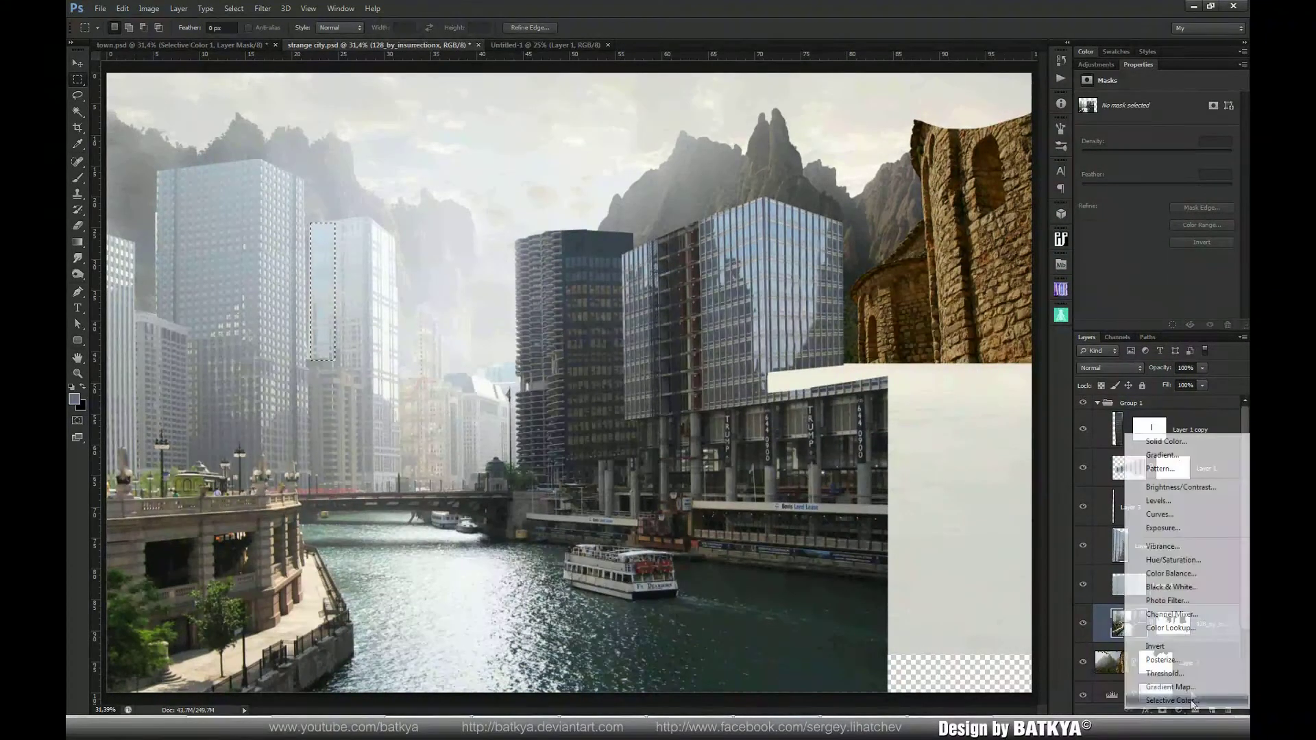
{"action": "key", "text": "ctrl+alt+g"}
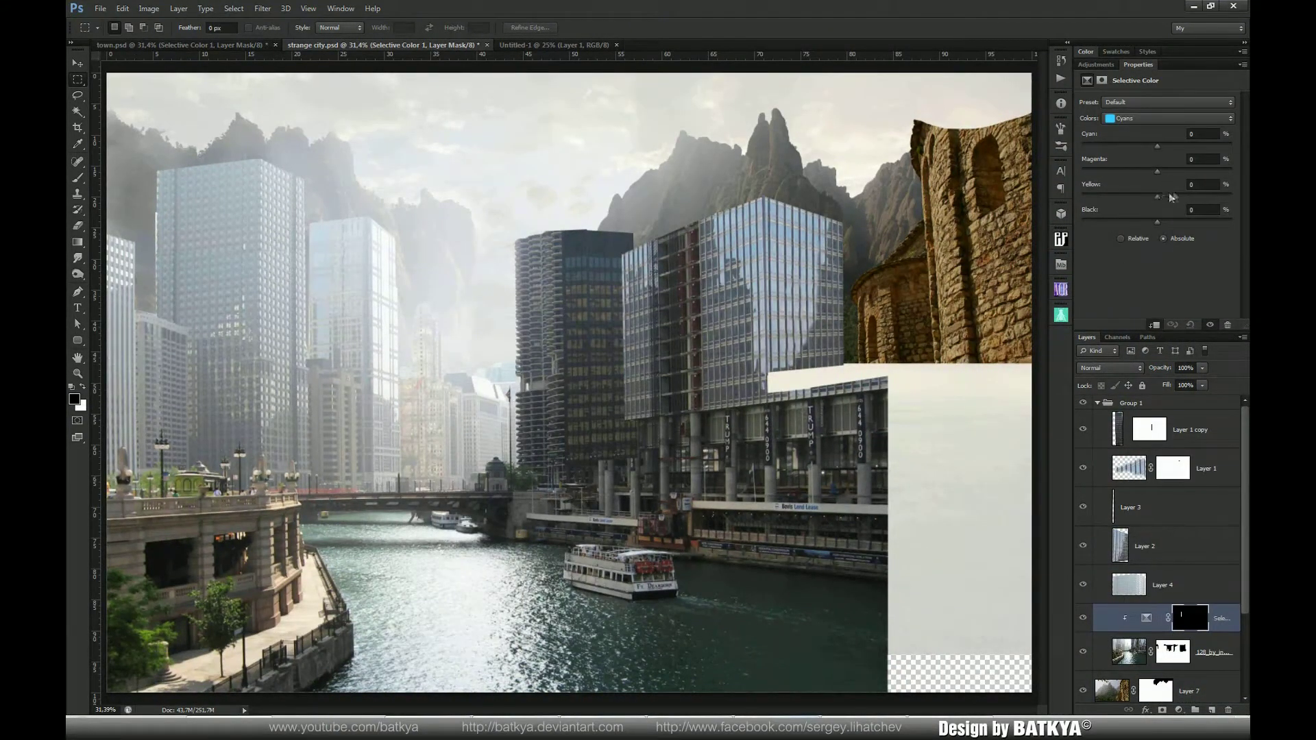
Set the Selective Color adjustment's Cyans to Cyan -100, Magenta -24 and Black +65
{"action": "left_click_drag", "start_coordinate": [1158, 153], "coordinate": [1117, 152]}
{"action": "left_click_drag", "start_coordinate": [1155, 178], "coordinate": [1145, 179]}
{"action": "left_click_drag", "start_coordinate": [1158, 223], "coordinate": [1194, 226]}
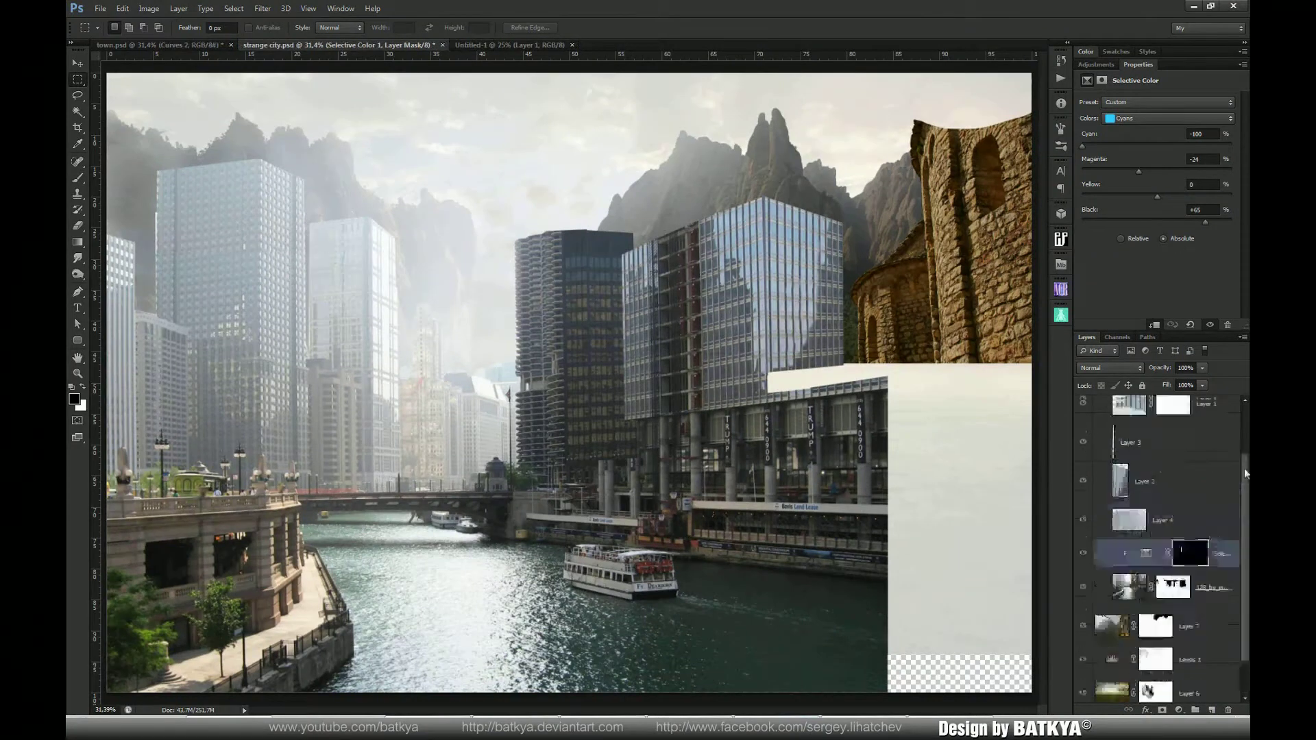
Collapse Group 1, add a Curves adjustment clipped to it and pull the curve's highlights down
{"action": "left_click", "coordinate": [1097, 404]}
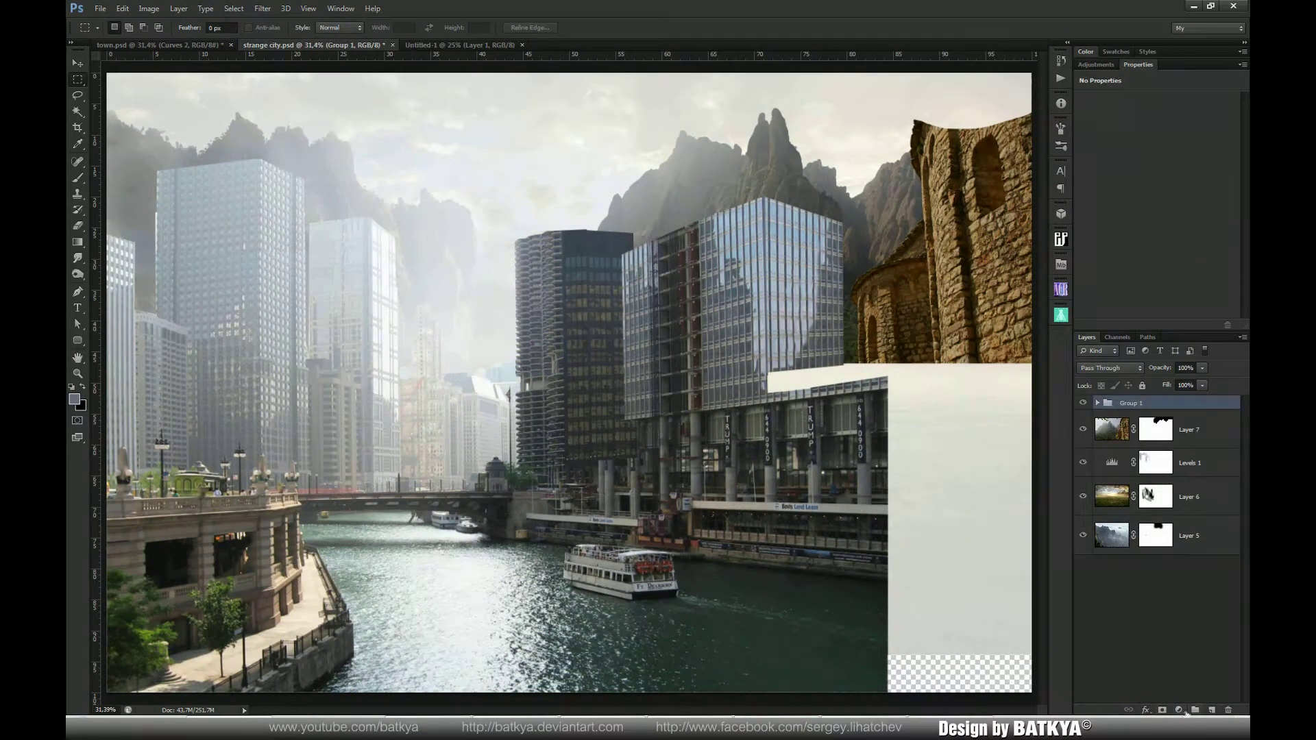
{"action": "left_click", "coordinate": [1179, 710]}
{"action": "left_click", "coordinate": [1159, 525]}
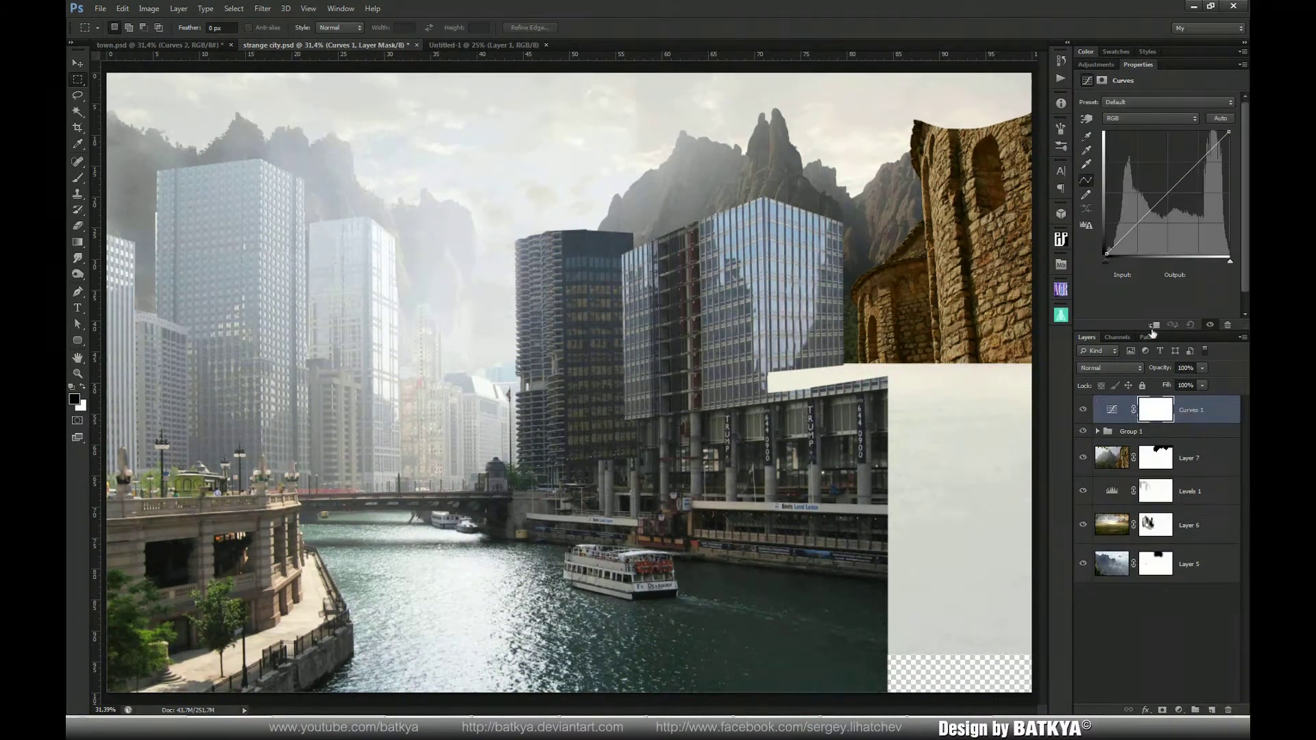
{"action": "left_click", "coordinate": [1153, 326]}
{"action": "mouse_move", "coordinate": [1203, 159]}
{"action": "left_mouse_down"}
{"action": "mouse_move", "coordinate": [1194, 174]}
{"action": "mouse_move", "coordinate": [1207, 161]}
{"action": "left_mouse_up"}
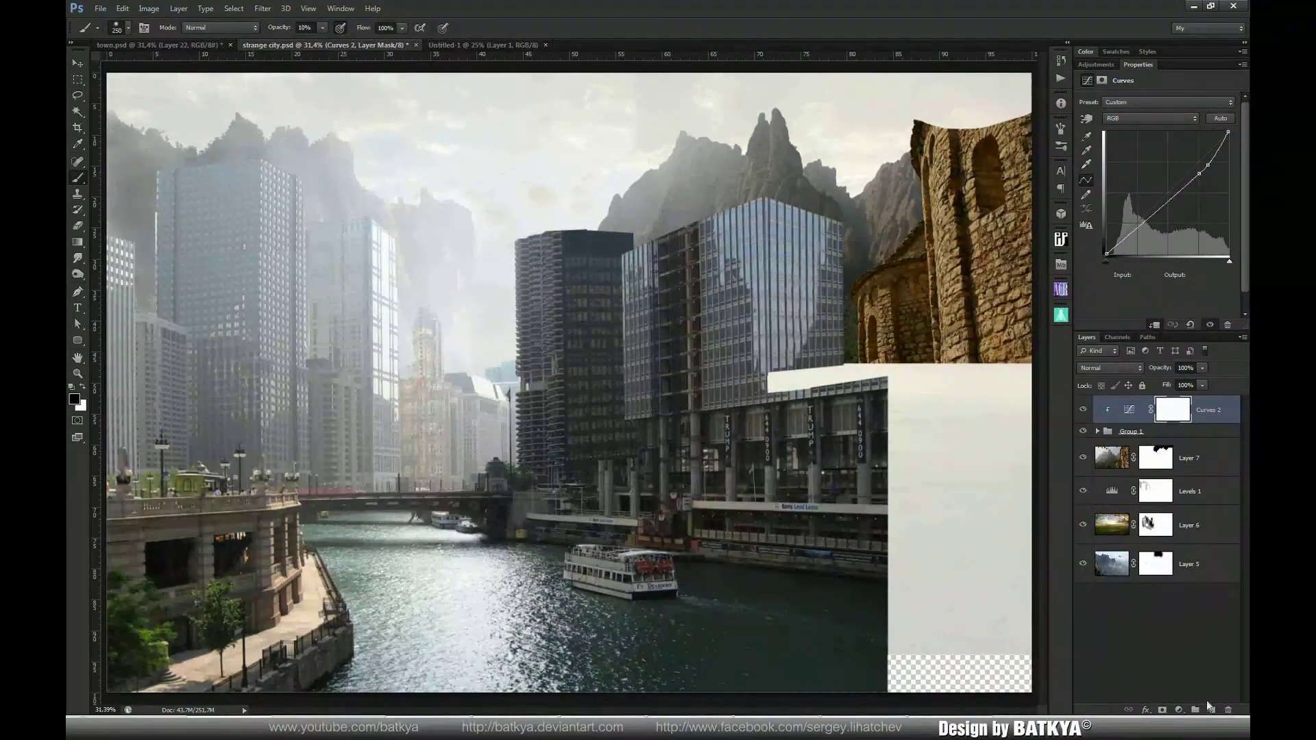
Add a new layer above the Curves in Color mode at 77% opacity and brush over the right-hand glass building at 50%
{"action": "left_click", "coordinate": [1210, 710]}
{"action": "left_click", "coordinate": [1111, 369]}
{"action": "left_click", "coordinate": [1121, 678]}
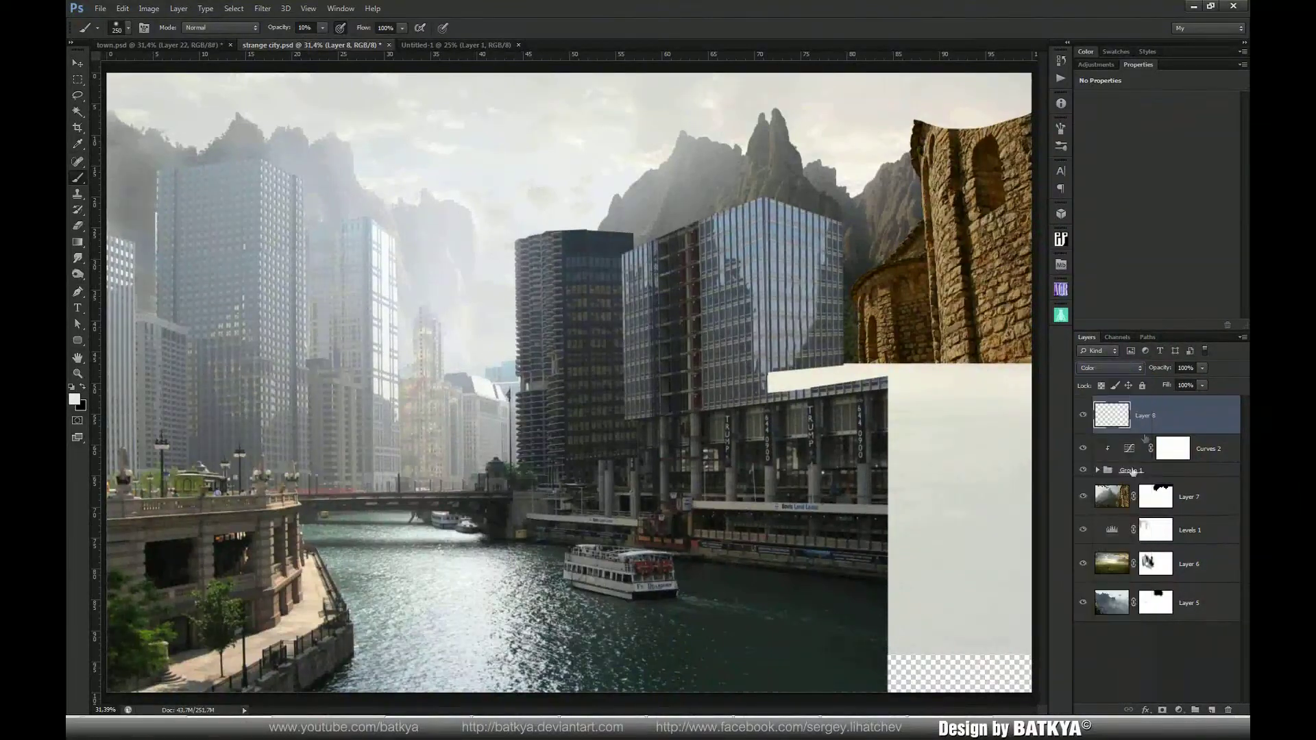
{"action": "left_click_drag", "start_coordinate": [1168, 373], "coordinate": [1156, 372]}
{"action": "mouse_move", "coordinate": [729, 220]}
{"action": "left_mouse_down"}
{"action": "mouse_move", "coordinate": [793, 221]}
{"action": "mouse_move", "coordinate": [758, 235]}
{"action": "left_mouse_up"}
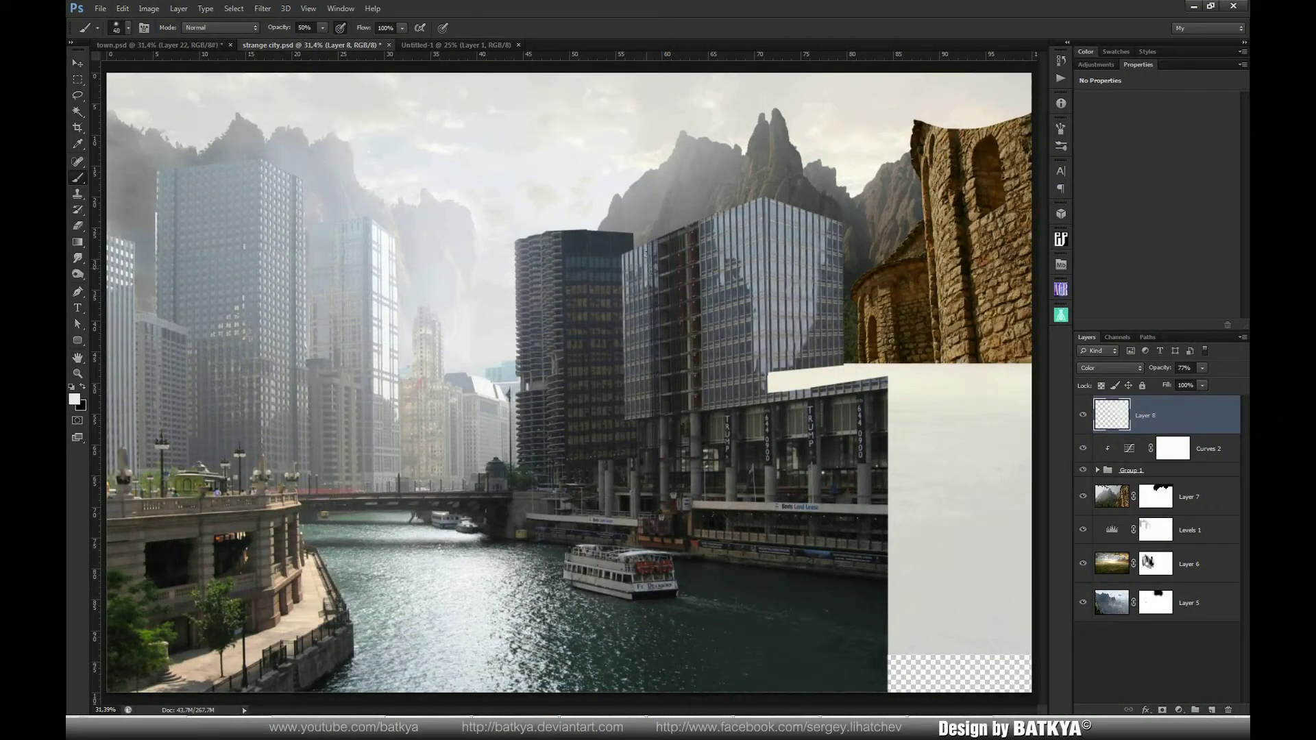
{"action": "key", "text": "bracketright"}
Paste the dark cliff and lake photo above Layer 8 and move it over the right-hand buildings
{"action": "key", "text": "v"}
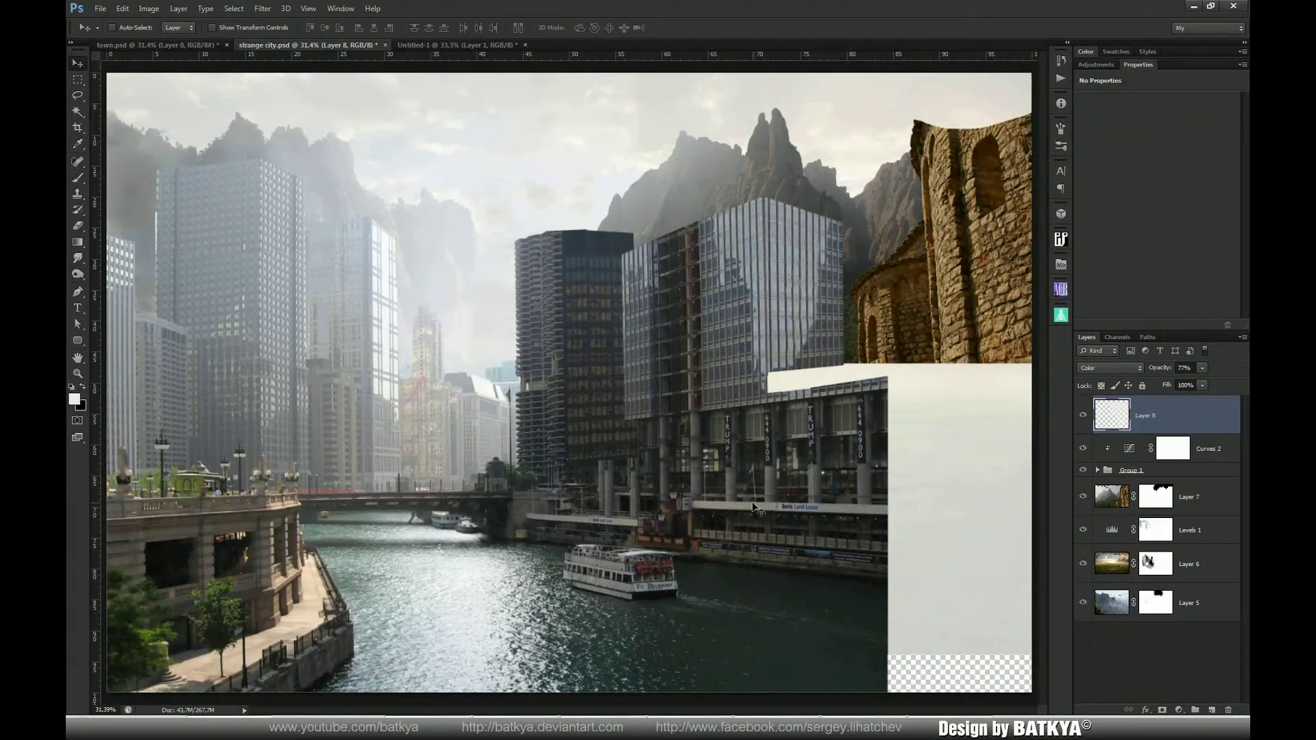
{"action": "key", "text": "ctrl+v"}
{"action": "left_click_drag", "start_coordinate": [596, 423], "coordinate": [870, 379]}
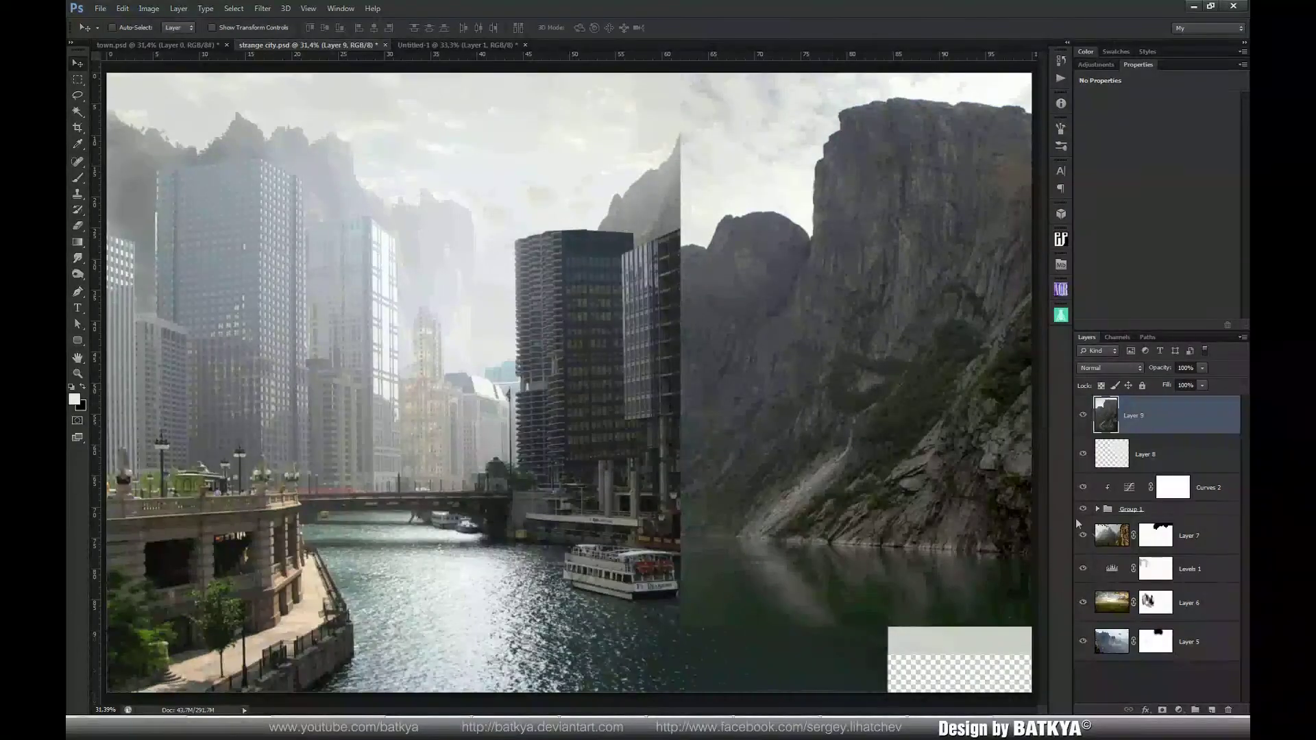
Add a mask to Layer 9, select the sky above the cliff with the Magic Wand, hide it on the mask and deselect
{"action": "left_click", "coordinate": [1162, 710]}
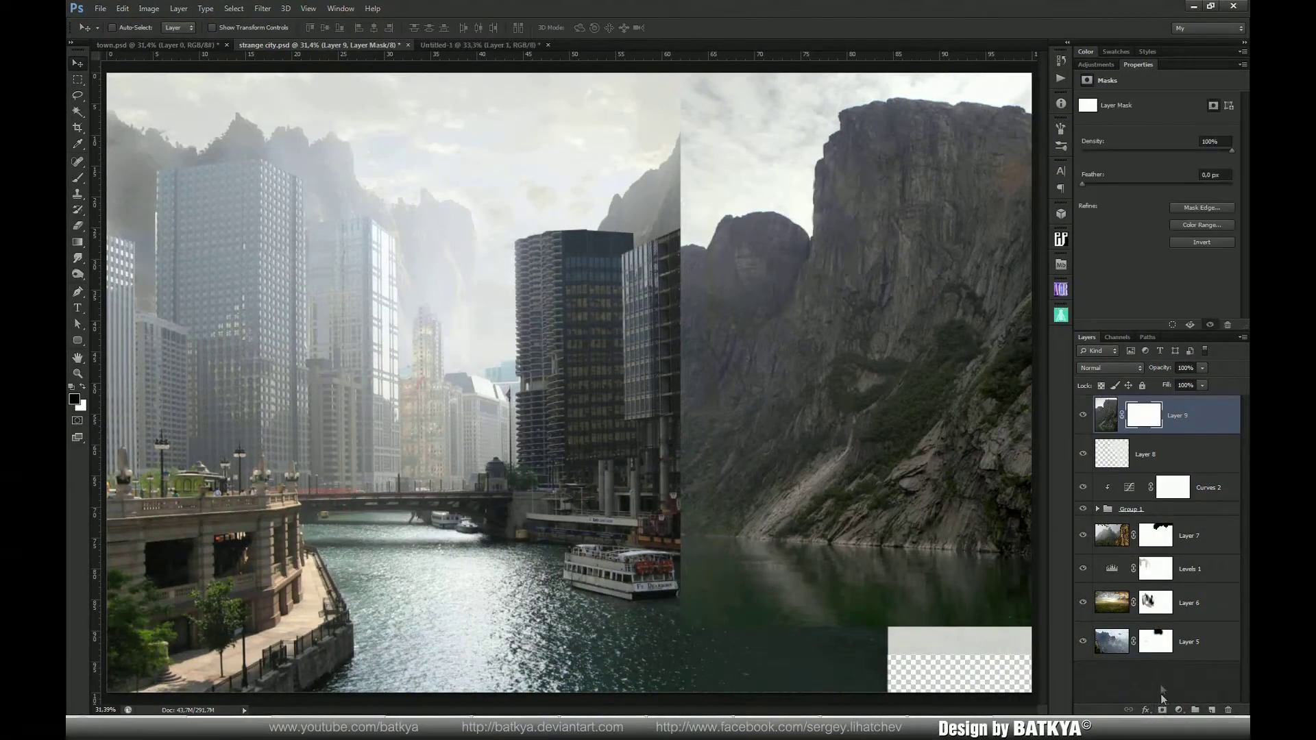
{"action": "key", "text": "w"}
{"action": "left_click", "coordinate": [735, 131]}
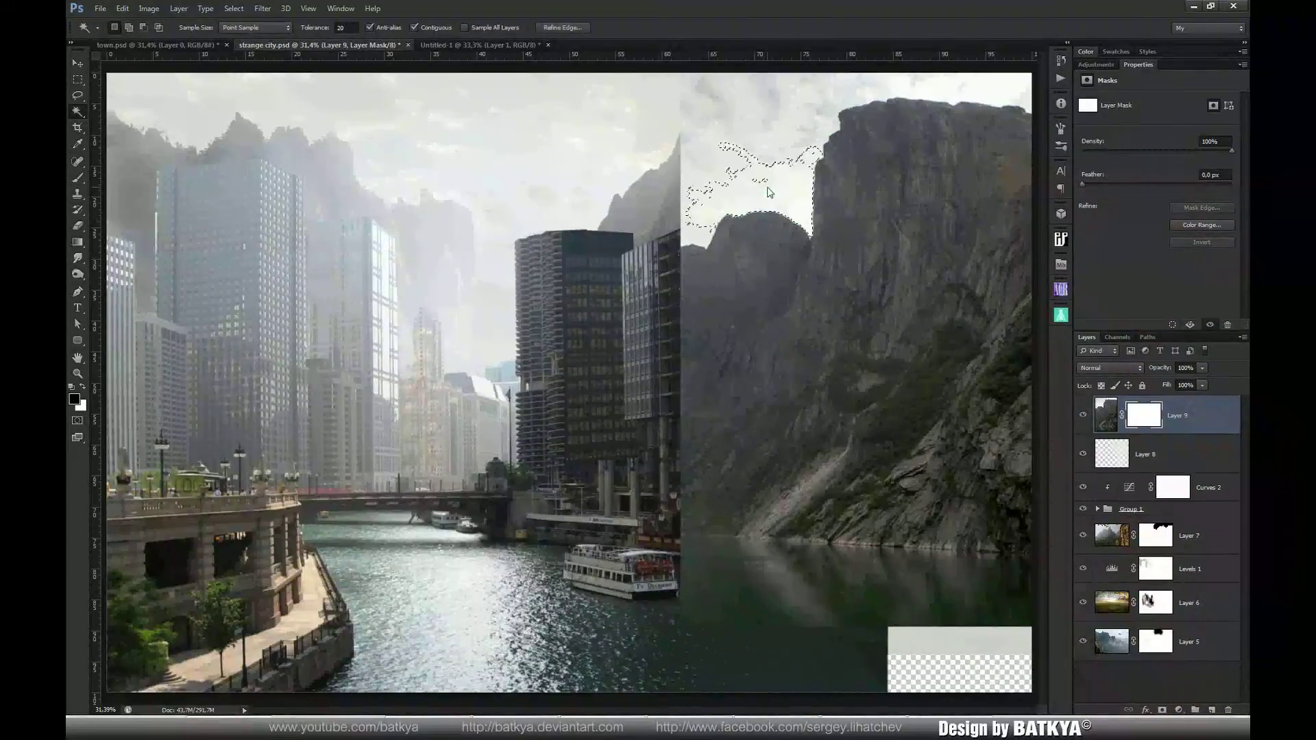
{"action": "left_click", "coordinate": [706, 90], "text": "shift"}
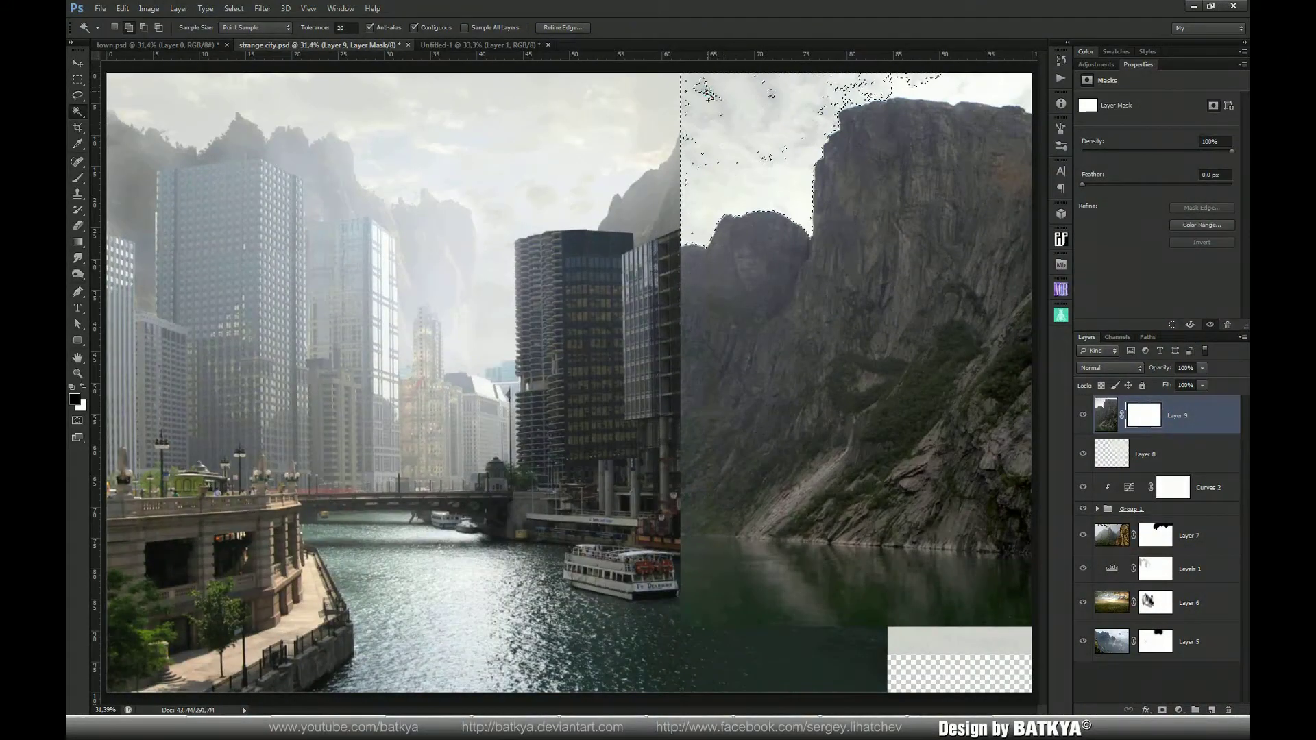
{"action": "left_click", "coordinate": [959, 94], "text": "shift"}
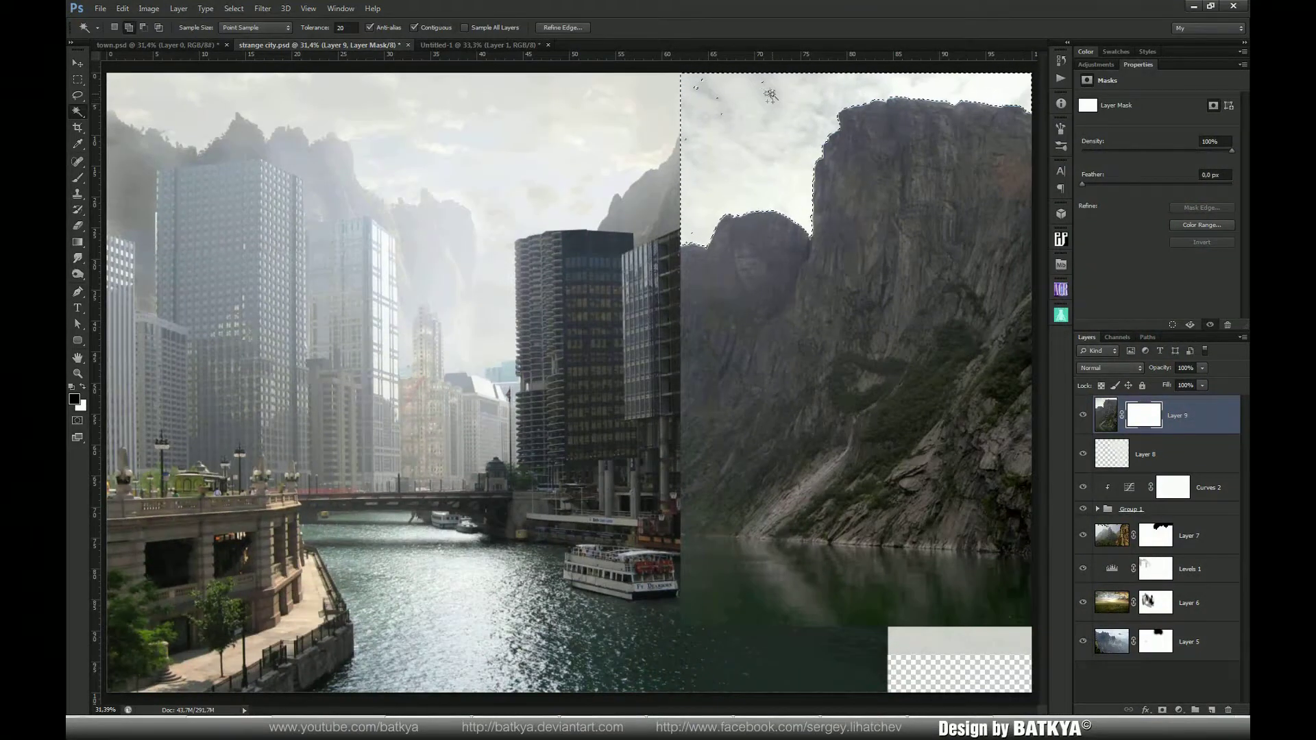
{"action": "key", "text": "alt+BackSpace"}
{"action": "key", "text": "ctrl+d"}
Brush black at 100% opacity on the Layer 9 mask to clear the cliff from the upper glass building
{"action": "key", "text": "b"}
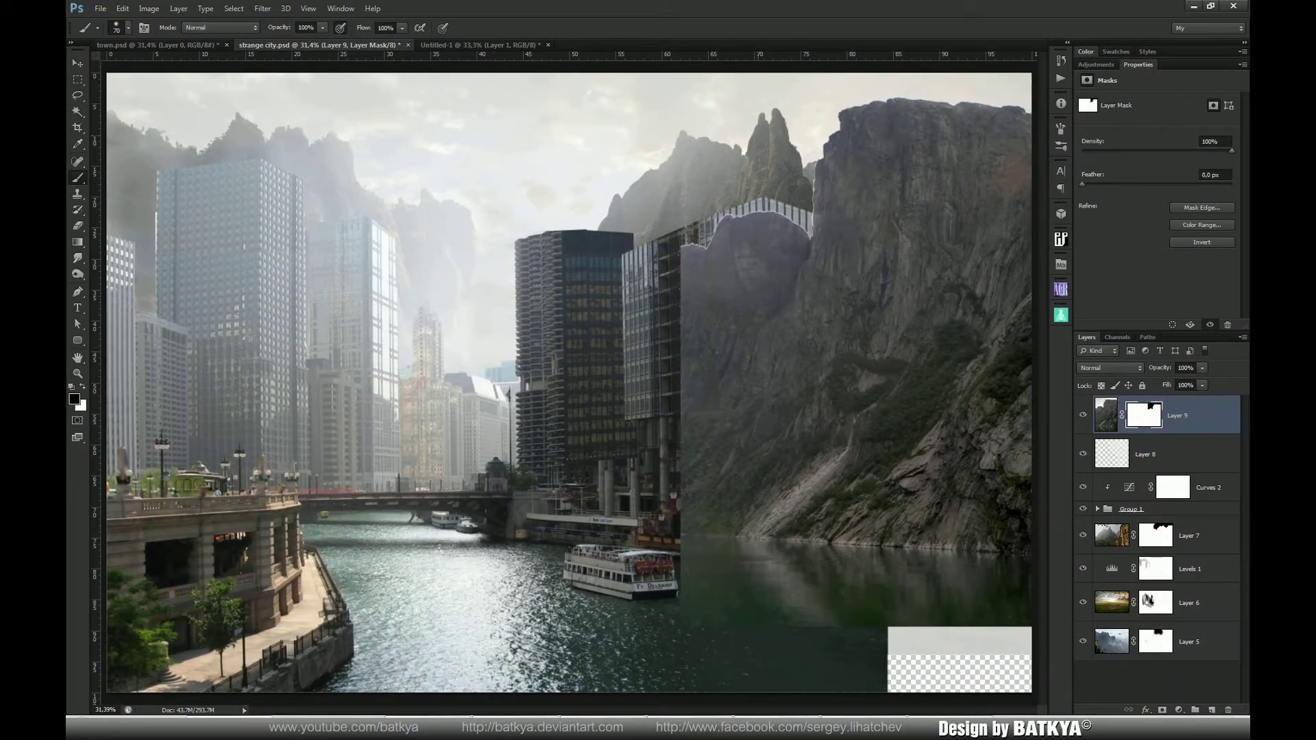
{"action": "mouse_move", "coordinate": [754, 231]}
{"action": "left_mouse_down"}
{"action": "mouse_move", "coordinate": [723, 276]}
{"action": "mouse_move", "coordinate": [713, 202]}
{"action": "mouse_move", "coordinate": [695, 292]}
{"action": "mouse_move", "coordinate": [727, 295]}
{"action": "mouse_move", "coordinate": [775, 212]}
{"action": "mouse_move", "coordinate": [776, 255]}
{"action": "mouse_move", "coordinate": [800, 221]}
{"action": "mouse_move", "coordinate": [793, 261]}
{"action": "left_mouse_up"}
{"action": "mouse_move", "coordinate": [795, 254]}
{"action": "left_mouse_down"}
{"action": "mouse_move", "coordinate": [781, 296]}
{"action": "mouse_move", "coordinate": [780, 250]}
{"action": "mouse_move", "coordinate": [745, 300]}
{"action": "mouse_move", "coordinate": [733, 240]}
{"action": "left_mouse_up"}
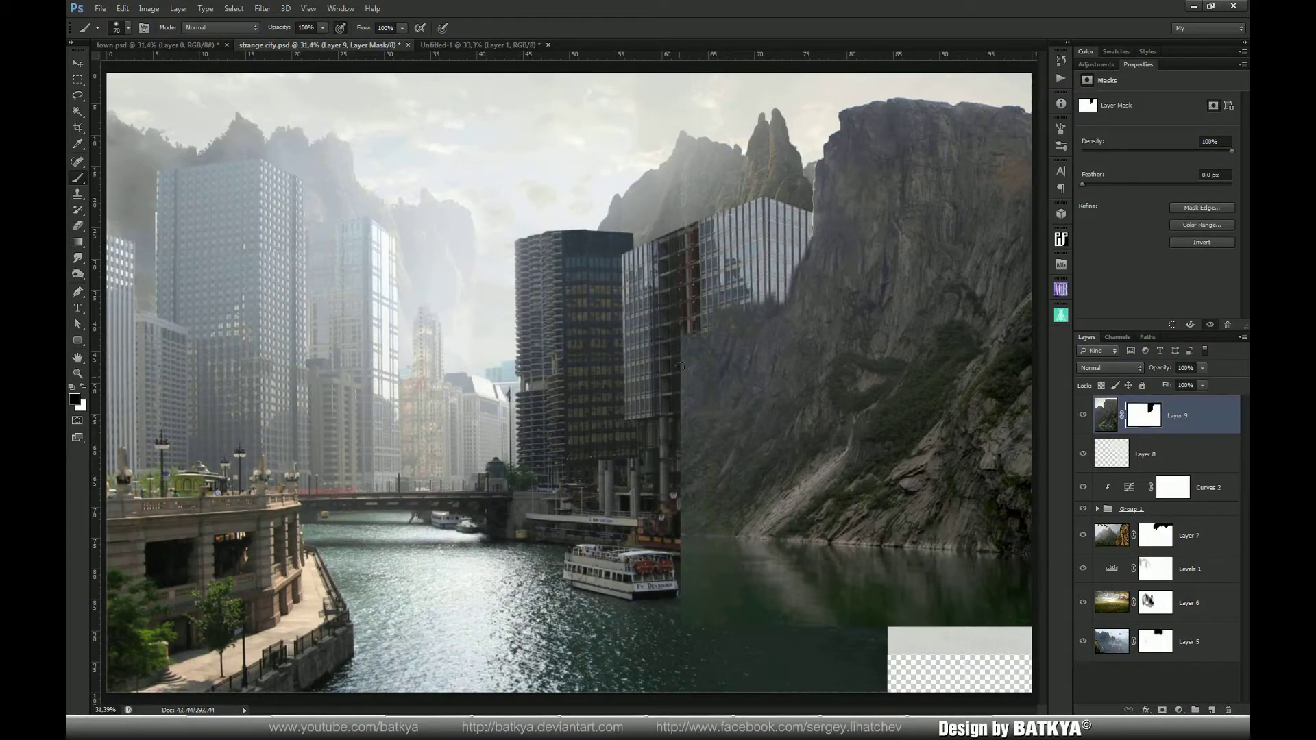
{"action": "mouse_move", "coordinate": [715, 358]}
{"action": "left_mouse_down"}
{"action": "mouse_move", "coordinate": [754, 322]}
{"action": "mouse_move", "coordinate": [747, 312]}
{"action": "mouse_move", "coordinate": [684, 355]}
{"action": "left_mouse_up"}
{"action": "left_click_drag", "start_coordinate": [718, 314], "coordinate": [762, 306]}
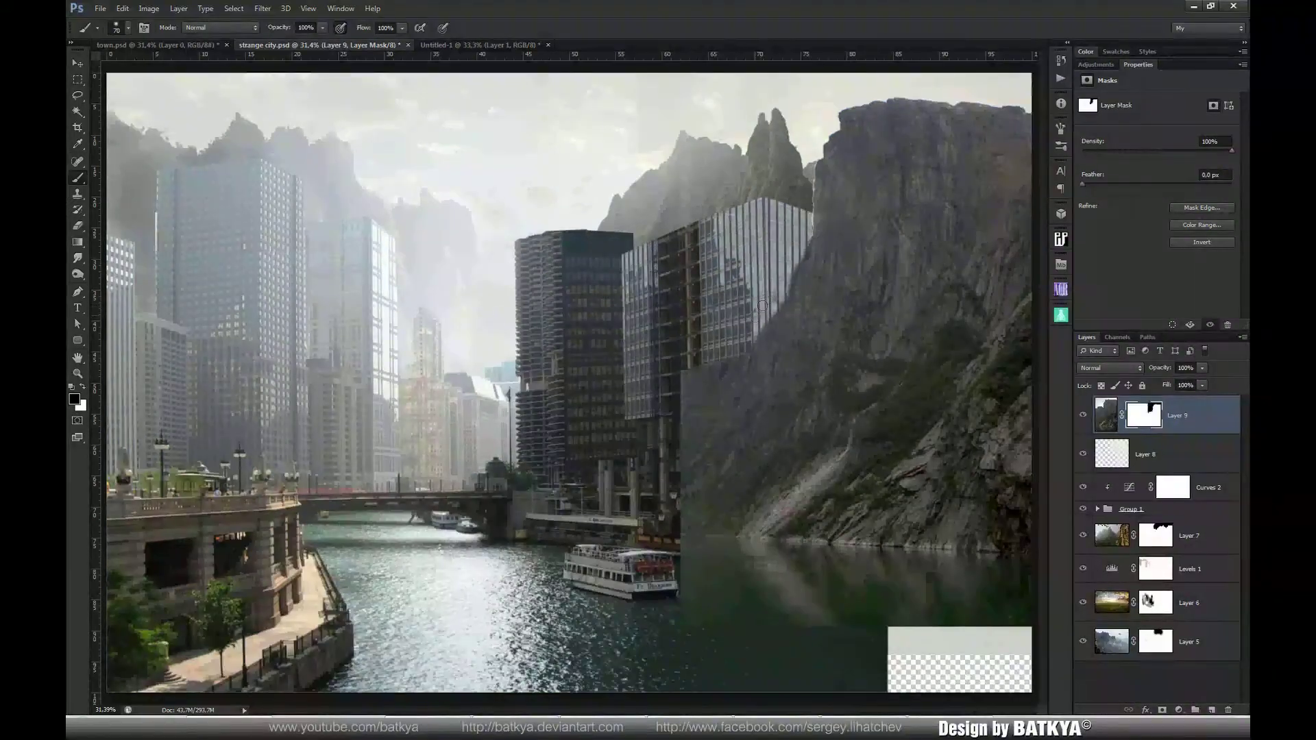
Expand Group 1, lasso the glass building area beside the cliff, clear it on the Layer 9 mask and deselect
{"action": "left_click", "coordinate": [1097, 508]}
{"action": "left_click", "coordinate": [1106, 415]}
{"action": "left_click", "coordinate": [77, 95]}
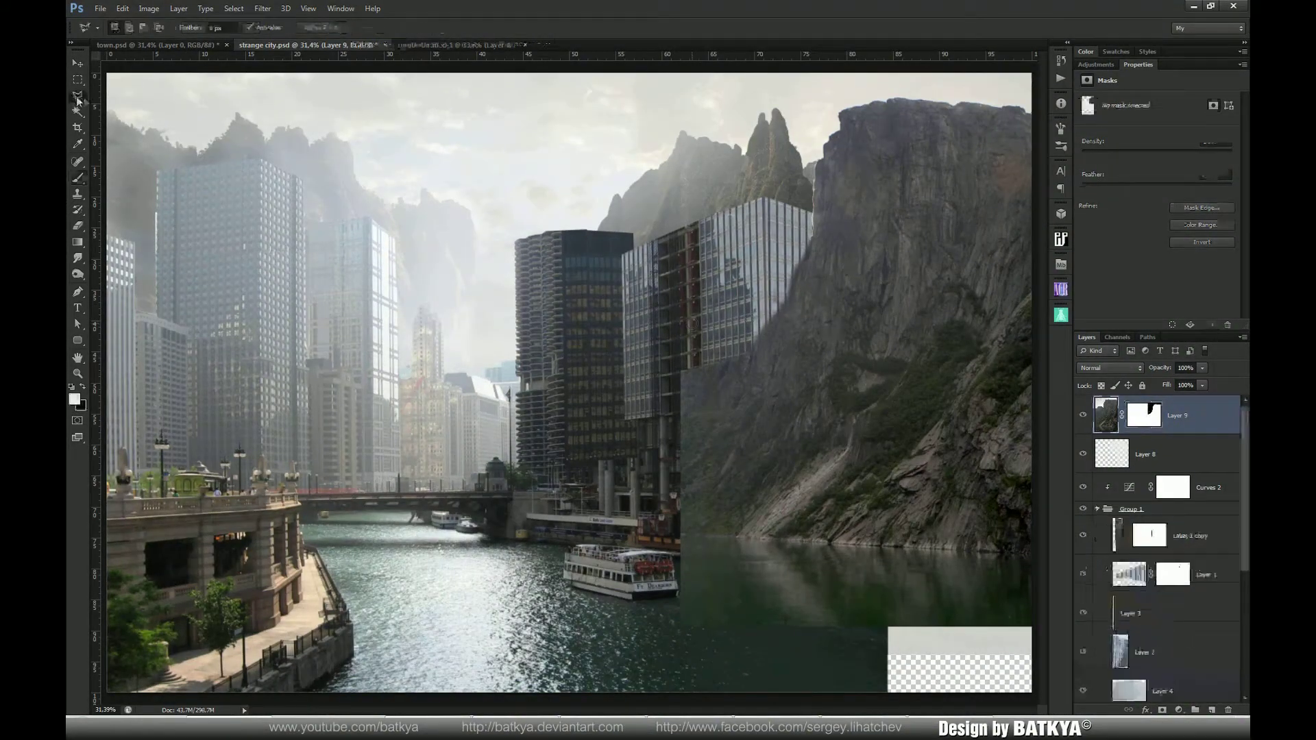
{"action": "mouse_move", "coordinate": [814, 207]}
{"action": "left_mouse_down"}
{"action": "mouse_move", "coordinate": [810, 263]}
{"action": "mouse_move", "coordinate": [761, 350]}
{"action": "mouse_move", "coordinate": [697, 371]}
{"action": "mouse_move", "coordinate": [699, 282]}
{"action": "mouse_move", "coordinate": [730, 227]}
{"action": "left_mouse_up"}
{"action": "left_click", "coordinate": [1150, 418]}
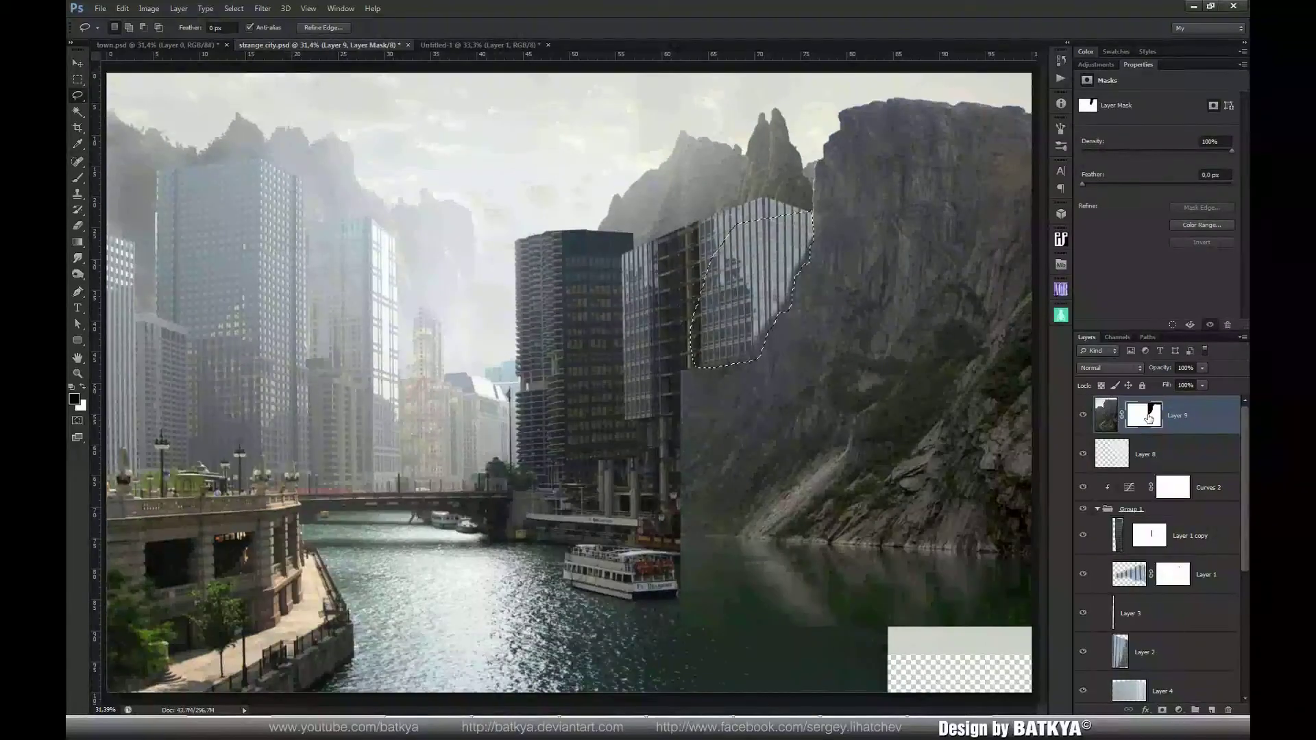
{"action": "key", "text": "x"}
{"action": "key", "text": "Delete"}
{"action": "key", "text": "ctrl+d"}
Move Layer 2's glass facade slightly up and to the left against the corner, and add a layer mask to it
{"action": "left_click", "coordinate": [1124, 655]}
{"action": "key", "text": "v"}
{"action": "left_click_drag", "start_coordinate": [786, 280], "coordinate": [761, 265]}
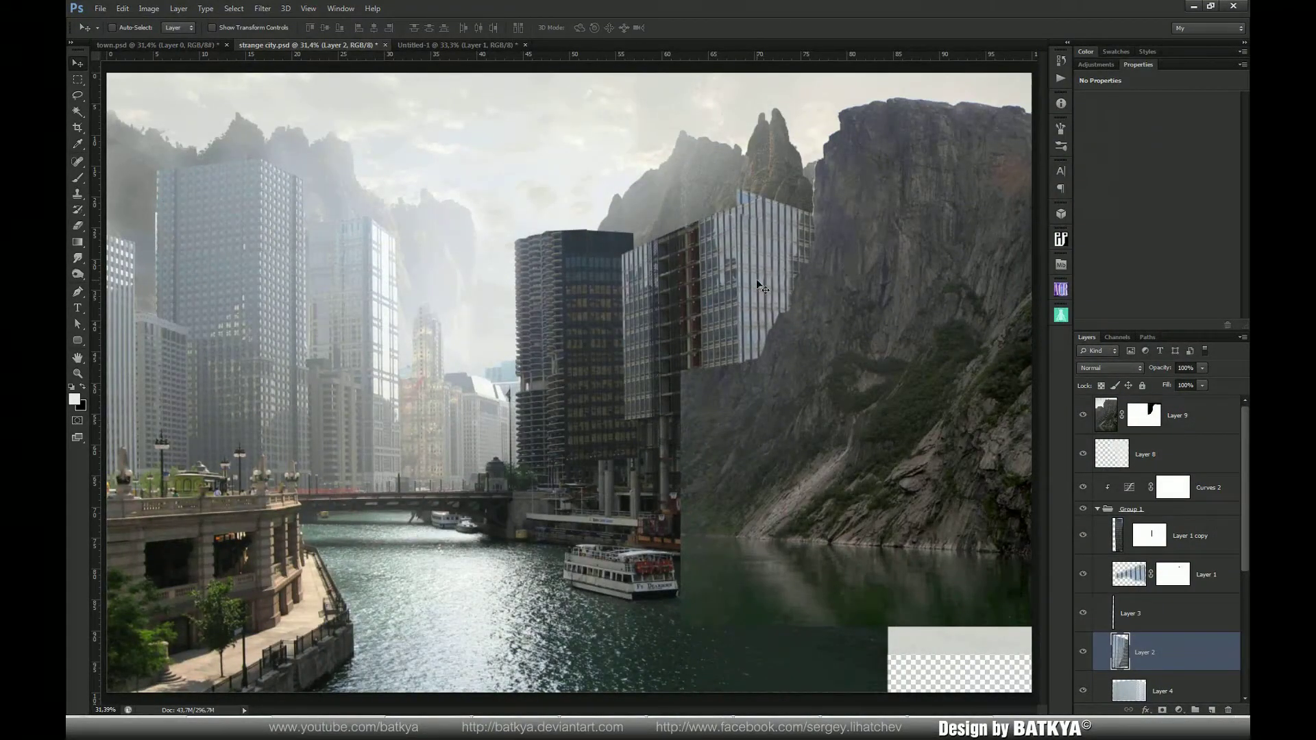
{"action": "key", "text": "ctrl+shift+m"}
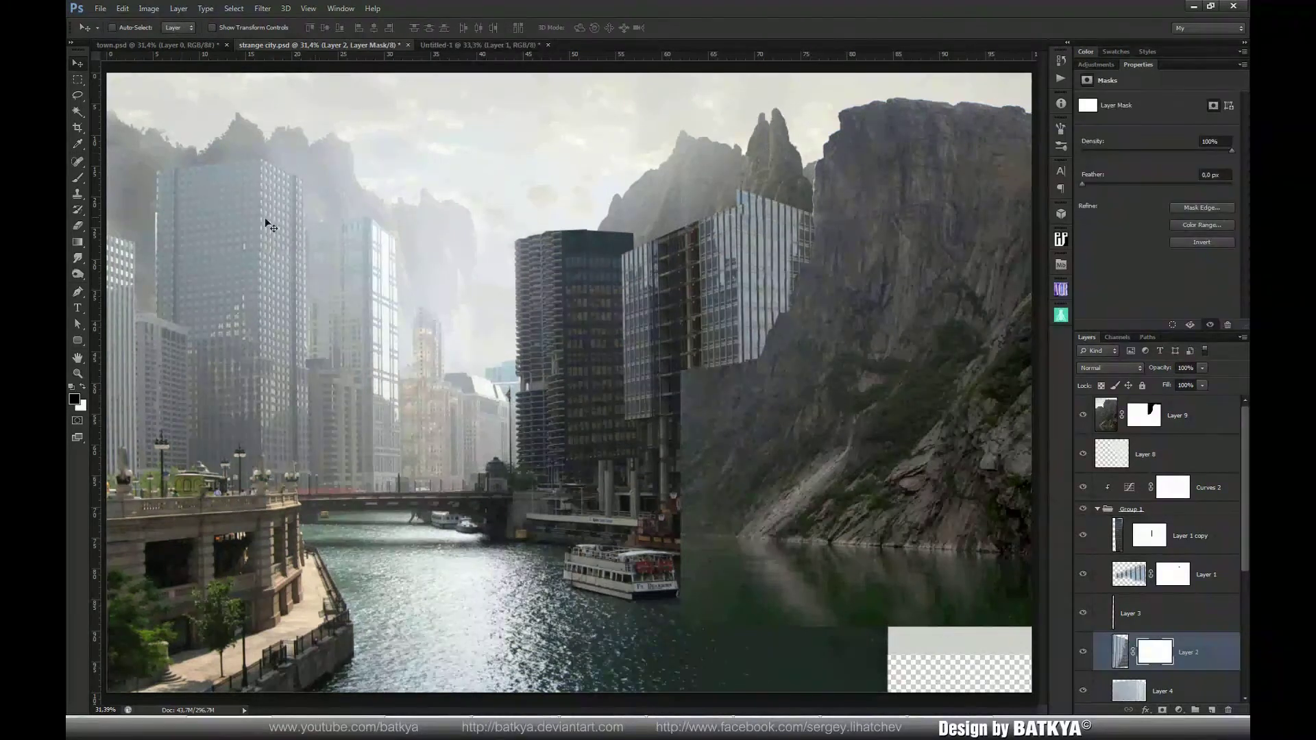
Outline the building's front glass face with the Polygonal Lasso, hide that overlap on the Layer 2 mask and deselect
{"action": "left_click", "coordinate": [78, 96]}
{"action": "left_click", "coordinate": [130, 105]}
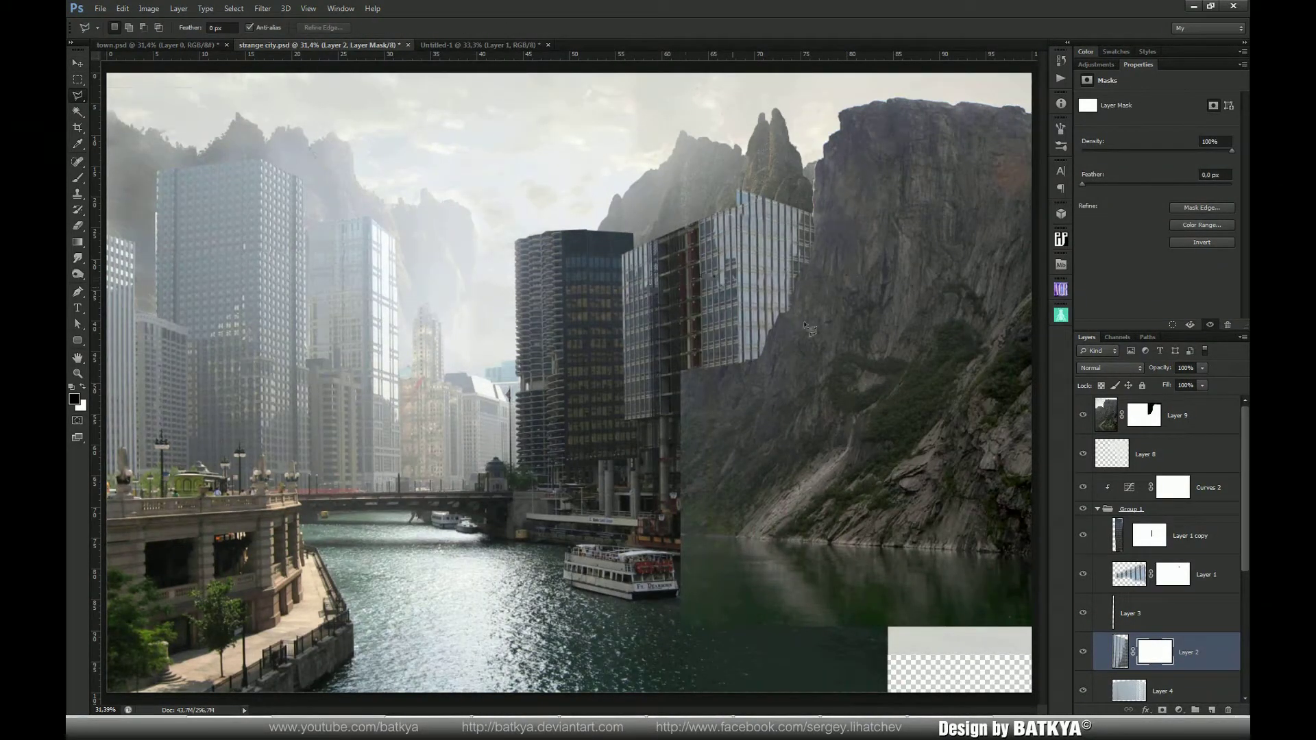
{"action": "left_click", "coordinate": [1083, 652]}
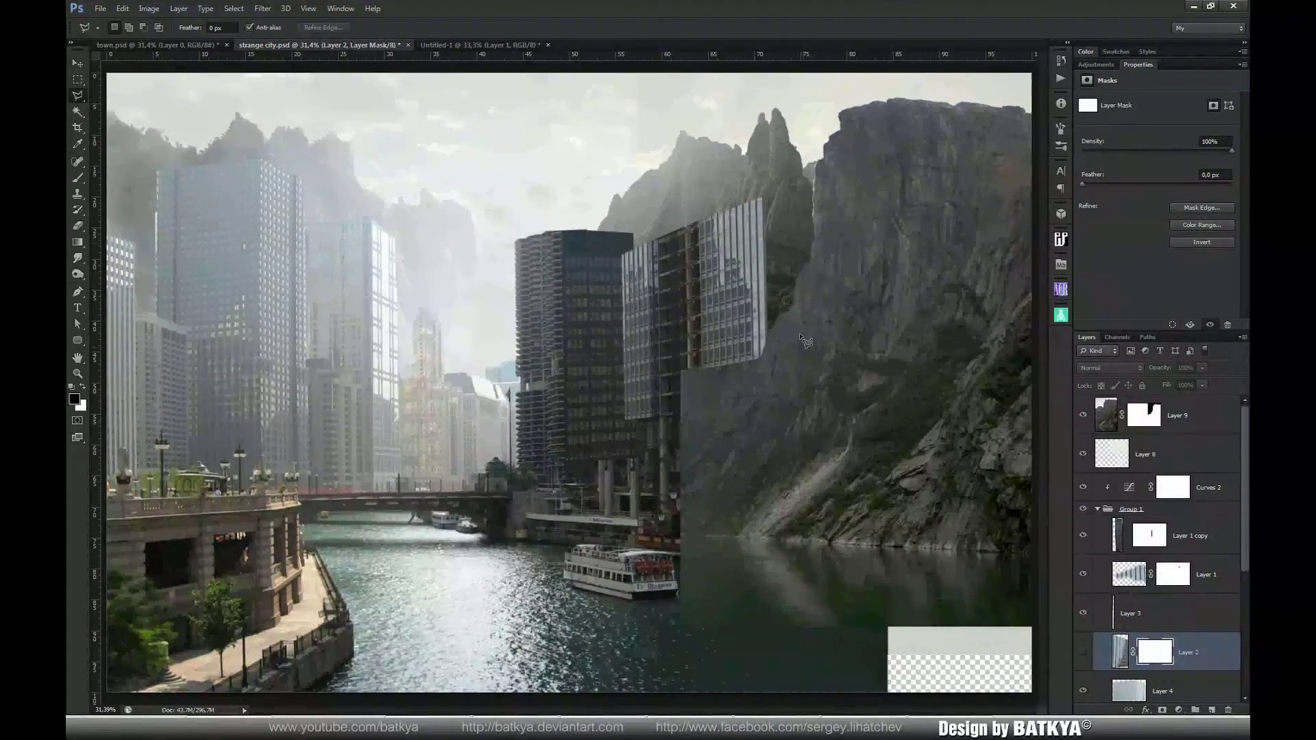
{"action": "left_click", "coordinate": [761, 184]}
{"action": "left_click", "coordinate": [768, 376]}
{"action": "left_click", "coordinate": [668, 378]}
{"action": "left_click", "coordinate": [689, 199]}
{"action": "left_click", "coordinate": [761, 184]}
{"action": "left_click", "coordinate": [1083, 651]}
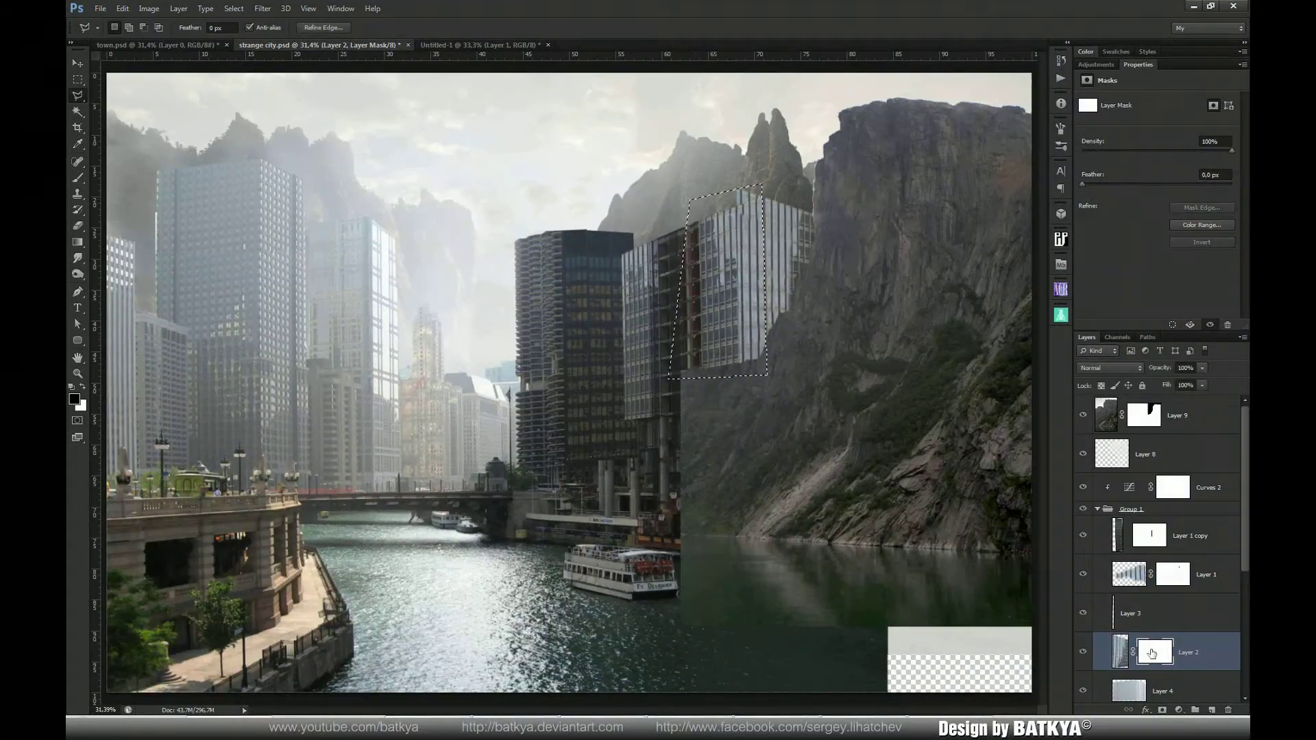
{"action": "key", "text": "alt+BackSpace"}
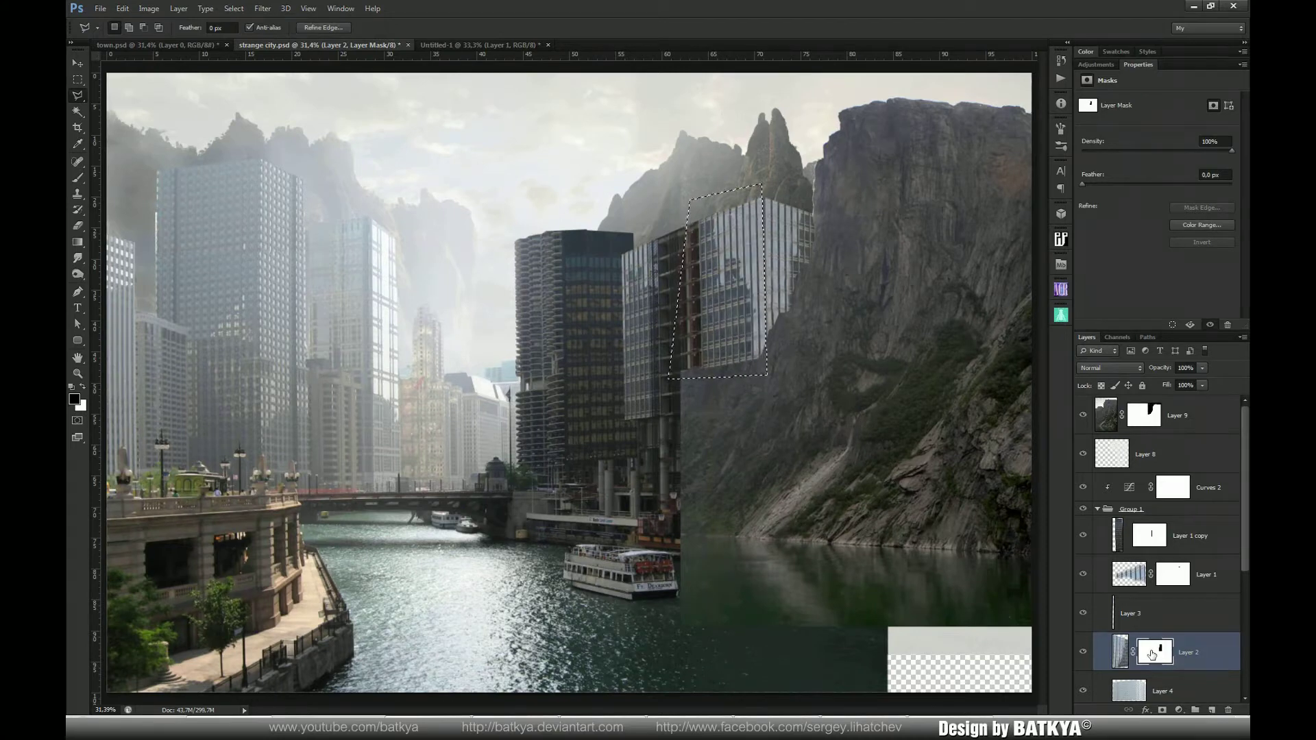
{"action": "key", "text": "ctrl+d"}
Brush black on the Layer 9 mask to reveal the columned lower storey through the foot of the cliff
{"action": "scroll", "coordinate": [1152, 545], "scroll_direction": "down", "scroll_amount": 3}
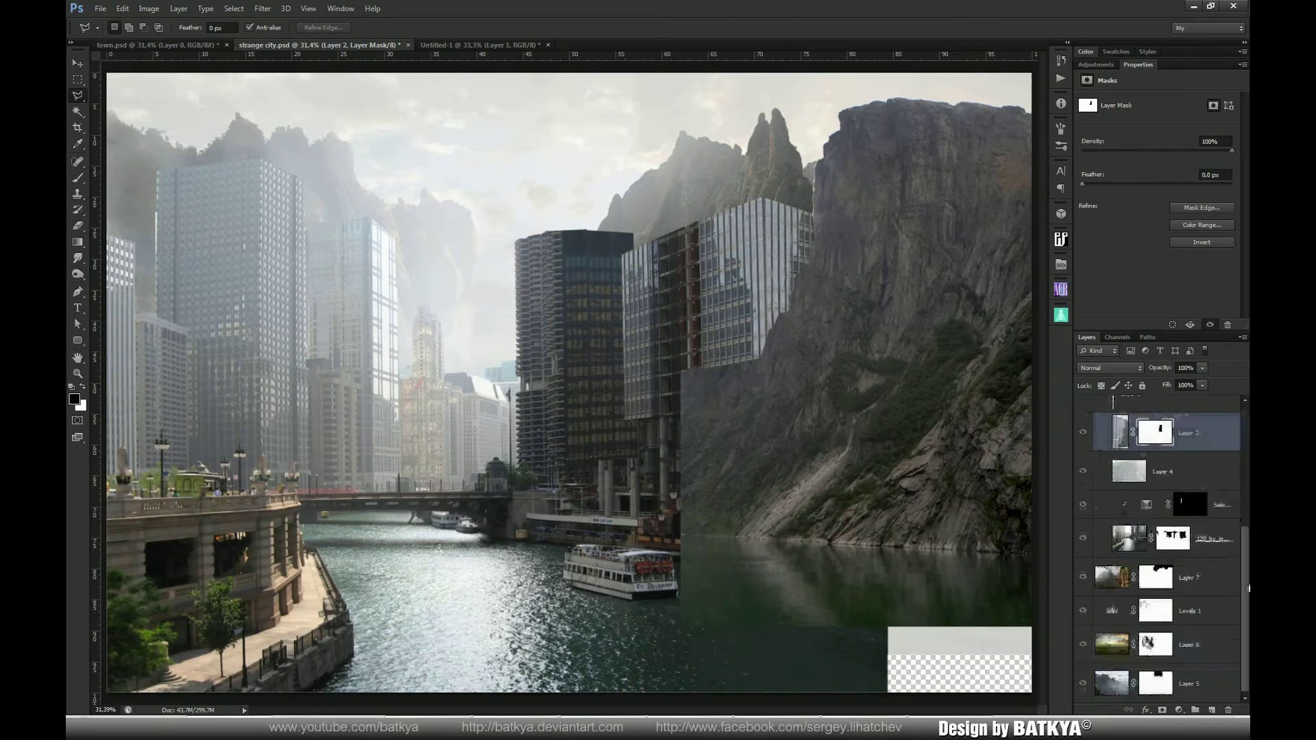
{"action": "scroll", "coordinate": [1152, 545], "scroll_direction": "up", "scroll_amount": 3}
{"action": "left_click", "coordinate": [1138, 418]}
{"action": "key", "text": "b"}
{"action": "mouse_move", "coordinate": [726, 421]}
{"action": "left_mouse_down"}
{"action": "mouse_move", "coordinate": [781, 395]}
{"action": "mouse_move", "coordinate": [790, 458]}
{"action": "mouse_move", "coordinate": [699, 431]}
{"action": "mouse_move", "coordinate": [710, 491]}
{"action": "mouse_move", "coordinate": [825, 505]}
{"action": "mouse_move", "coordinate": [840, 412]}
{"action": "mouse_move", "coordinate": [841, 459]}
{"action": "mouse_move", "coordinate": [809, 398]}
{"action": "mouse_move", "coordinate": [788, 396]}
{"action": "mouse_move", "coordinate": [826, 391]}
{"action": "left_mouse_up"}
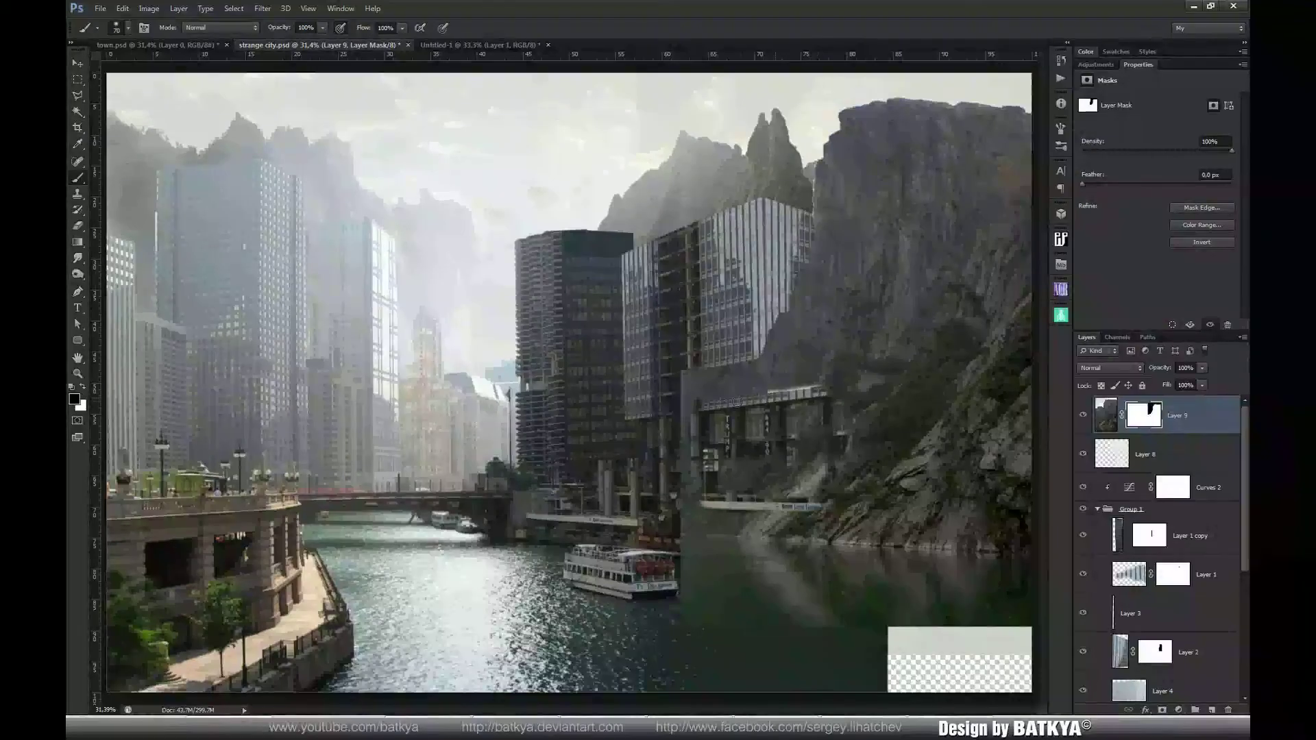
{"action": "mouse_move", "coordinate": [836, 466]}
{"action": "left_mouse_down"}
{"action": "mouse_move", "coordinate": [785, 495]}
{"action": "mouse_move", "coordinate": [802, 445]}
{"action": "mouse_move", "coordinate": [761, 483]}
{"action": "mouse_move", "coordinate": [740, 473]}
{"action": "mouse_move", "coordinate": [732, 484]}
{"action": "mouse_move", "coordinate": [754, 503]}
{"action": "mouse_move", "coordinate": [821, 506]}
{"action": "mouse_move", "coordinate": [867, 442]}
{"action": "mouse_move", "coordinate": [863, 400]}
{"action": "mouse_move", "coordinate": [856, 459]}
{"action": "left_mouse_up"}
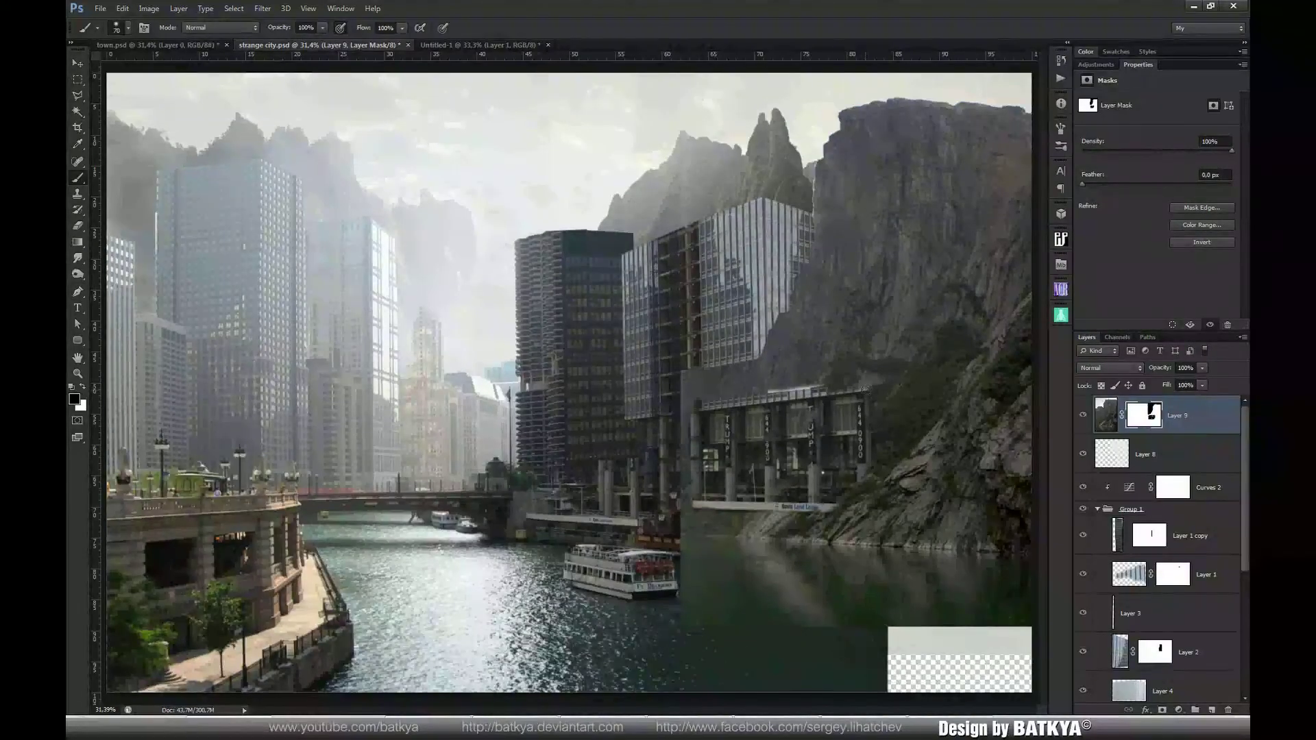
Restore the rock along the columned storey's upper edge on the Layer 9 mask, and brush away the cliff's hard left corner
{"action": "key", "text": "x"}
{"action": "left_click_drag", "start_coordinate": [697, 402], "coordinate": [830, 394]}
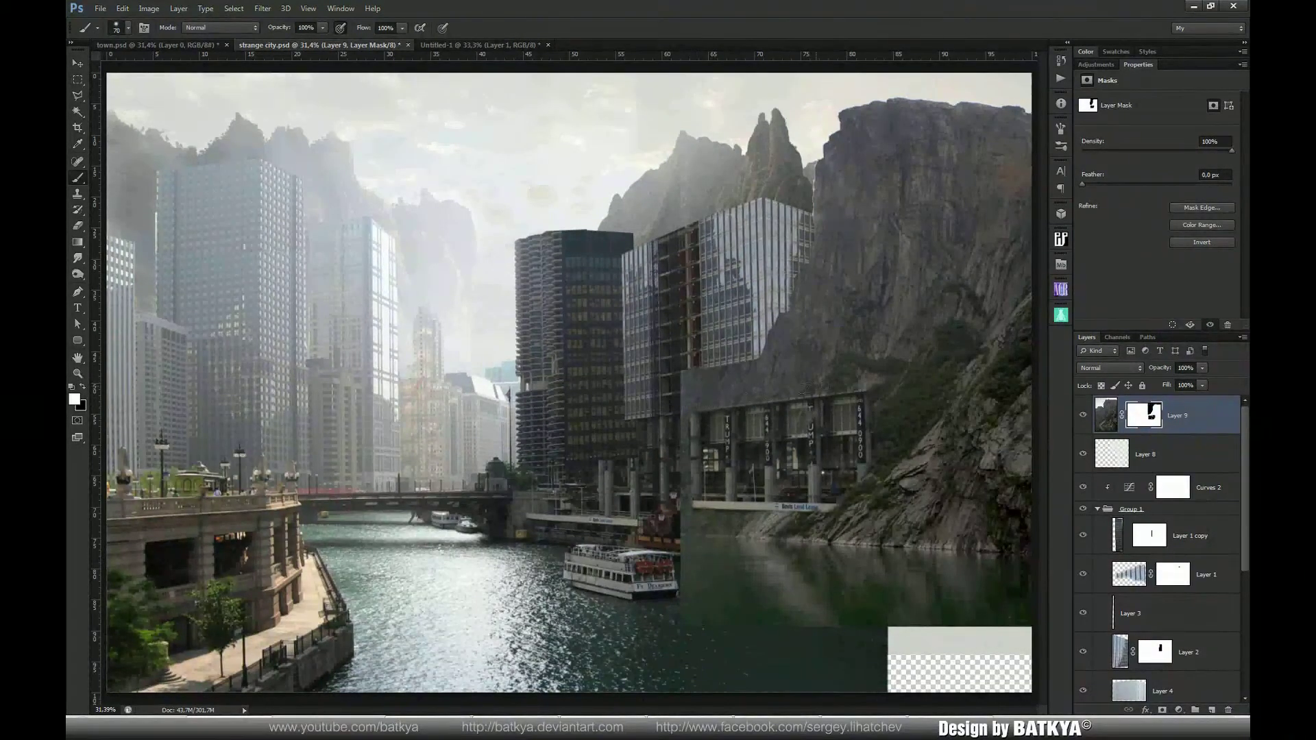
{"action": "key", "text": "bracketleft"}
{"action": "key", "text": "x"}
{"action": "left_click_drag", "start_coordinate": [691, 374], "coordinate": [684, 386]}
Enlarge the brush to 300 at 30% opacity and blend the lake's lower edge into the river on the Layer 9 mask
{"action": "key", "text": "bracketright"}
{"action": "key", "text": "bracketright"}
{"action": "key", "text": "bracketright"}
{"action": "key", "text": "bracketright"}
{"action": "key", "text": "bracketright"}
{"action": "key", "text": "bracketright"}
{"action": "key", "text": "bracketright"}
{"action": "key", "text": "bracketright"}
{"action": "key", "text": "bracketright"}
{"action": "key", "text": "bracketright"}
{"action": "key", "text": "bracketright"}
{"action": "key", "text": "bracketright"}
{"action": "key", "text": "bracketright"}
{"action": "key", "text": "3"}
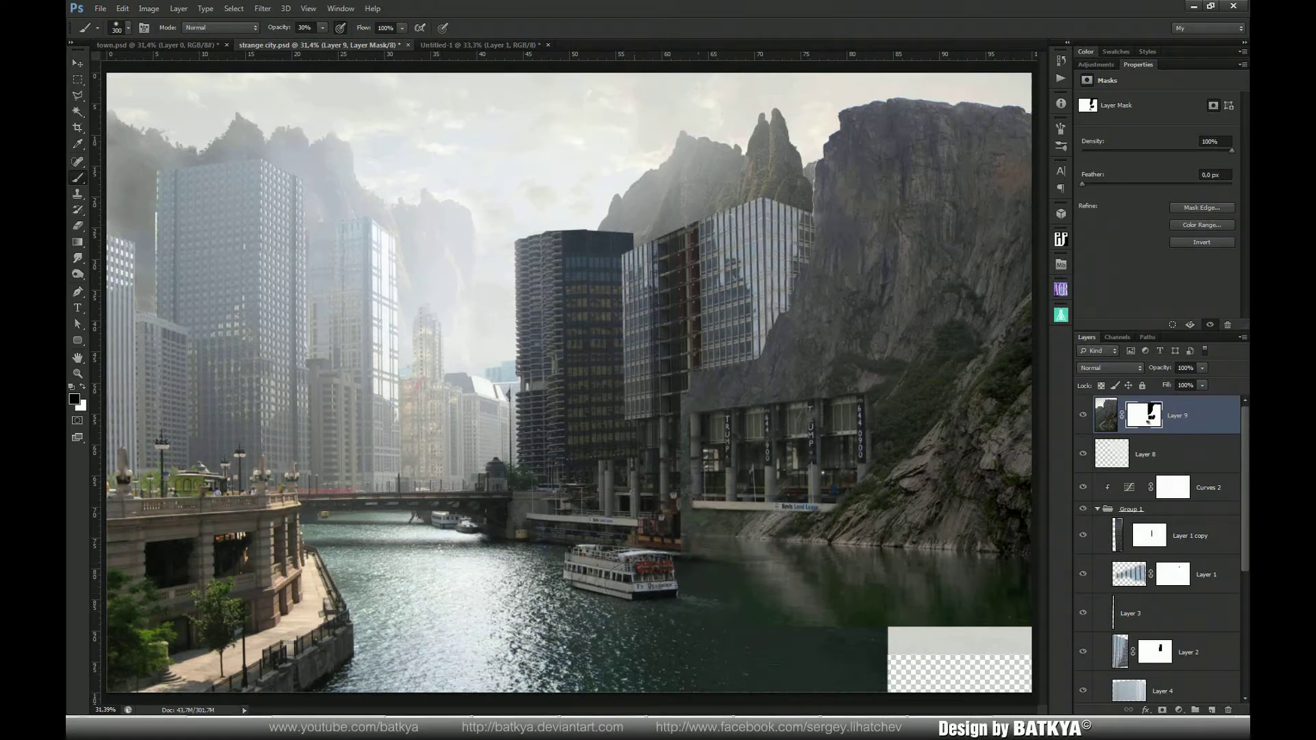
{"action": "left_click", "coordinate": [839, 641]}
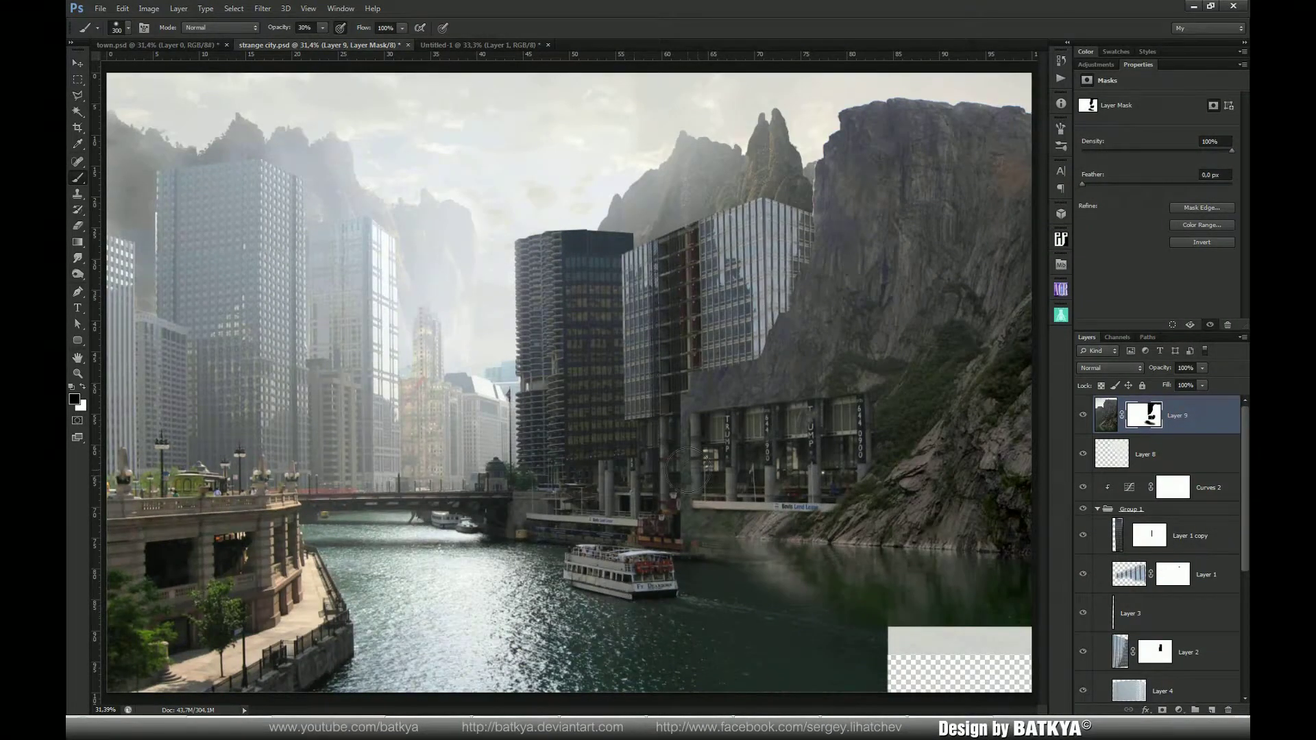
Pick another brush tip and touch up the Layer 9 mask in white along the quay below the columns
{"action": "right_click", "coordinate": [692, 438]}
{"action": "double_click", "coordinate": [801, 690]}
{"action": "key", "text": "x"}
{"action": "left_click_drag", "start_coordinate": [704, 509], "coordinate": [744, 512]}
{"action": "key", "text": "x"}
{"action": "key", "text": "x"}
Add a new layer above Layer 9 and lasso a tapering area from the building gap down to the boat
{"action": "key", "text": "m"}
{"action": "left_click", "coordinate": [1212, 710]}
{"action": "left_click", "coordinate": [78, 96]}
{"action": "mouse_move", "coordinate": [621, 288]}
{"action": "left_mouse_down"}
{"action": "mouse_move", "coordinate": [562, 477]}
{"action": "mouse_move", "coordinate": [500, 541]}
{"action": "mouse_move", "coordinate": [514, 571]}
{"action": "mouse_move", "coordinate": [683, 566]}
{"action": "mouse_move", "coordinate": [706, 542]}
{"action": "mouse_move", "coordinate": [692, 402]}
{"action": "mouse_move", "coordinate": [625, 288]}
{"action": "left_mouse_up"}
Subtract the glass building's lower corner from the rock-shaped selection with the Polygonal Lasso
{"action": "right_click", "coordinate": [77, 95]}
{"action": "left_click", "coordinate": [127, 109]}
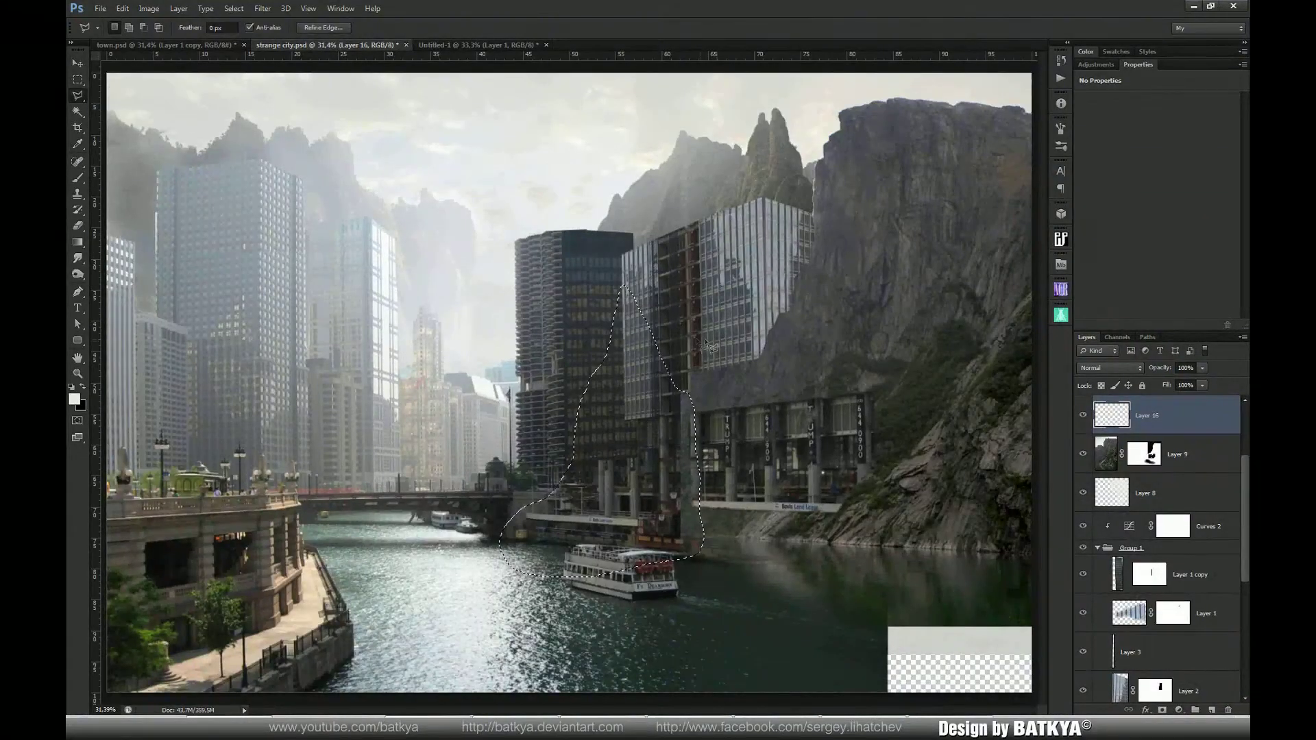
{"action": "left_click", "coordinate": [625, 287]}
{"action": "left_click", "coordinate": [626, 418]}
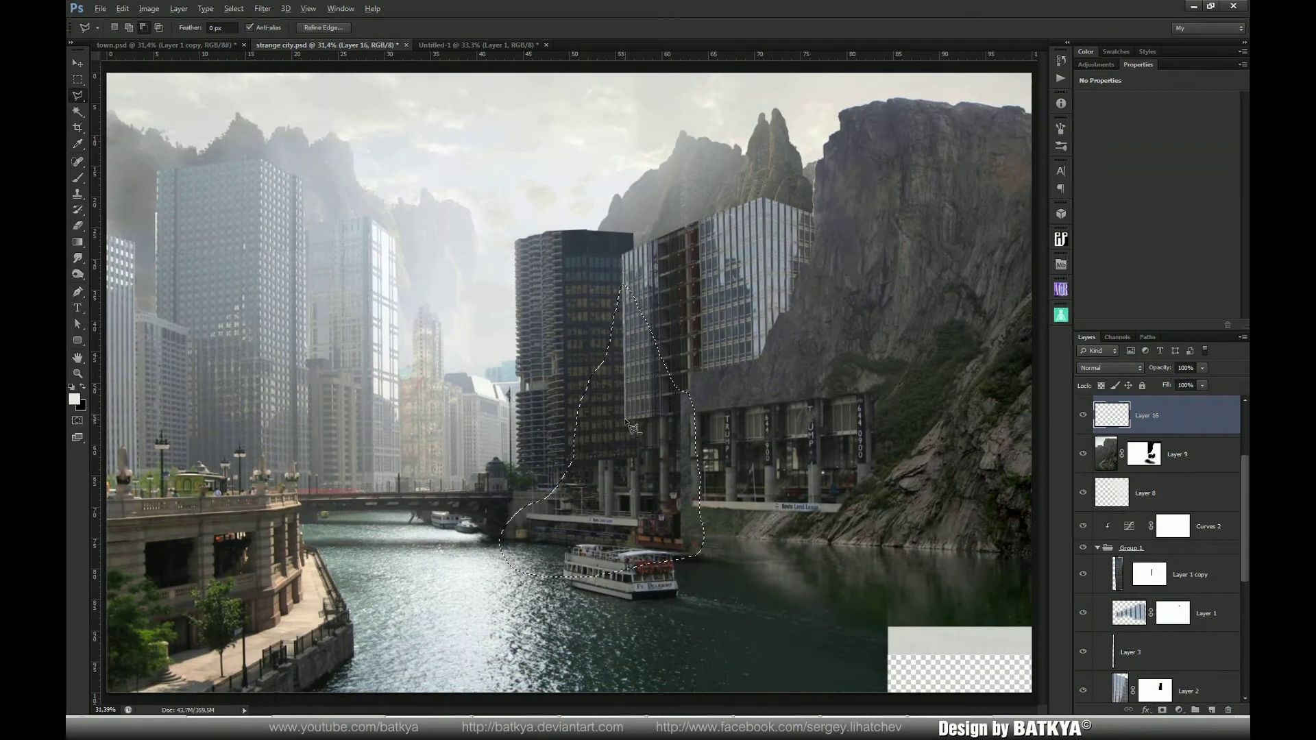
{"action": "left_click", "coordinate": [683, 416]}
{"action": "left_click", "coordinate": [684, 392]}
{"action": "left_click", "coordinate": [624, 287]}
Clone Stamp cliff rock and shoreline into the selection beside and below the glass building, covering the pillars and quay
{"action": "key", "text": "s"}
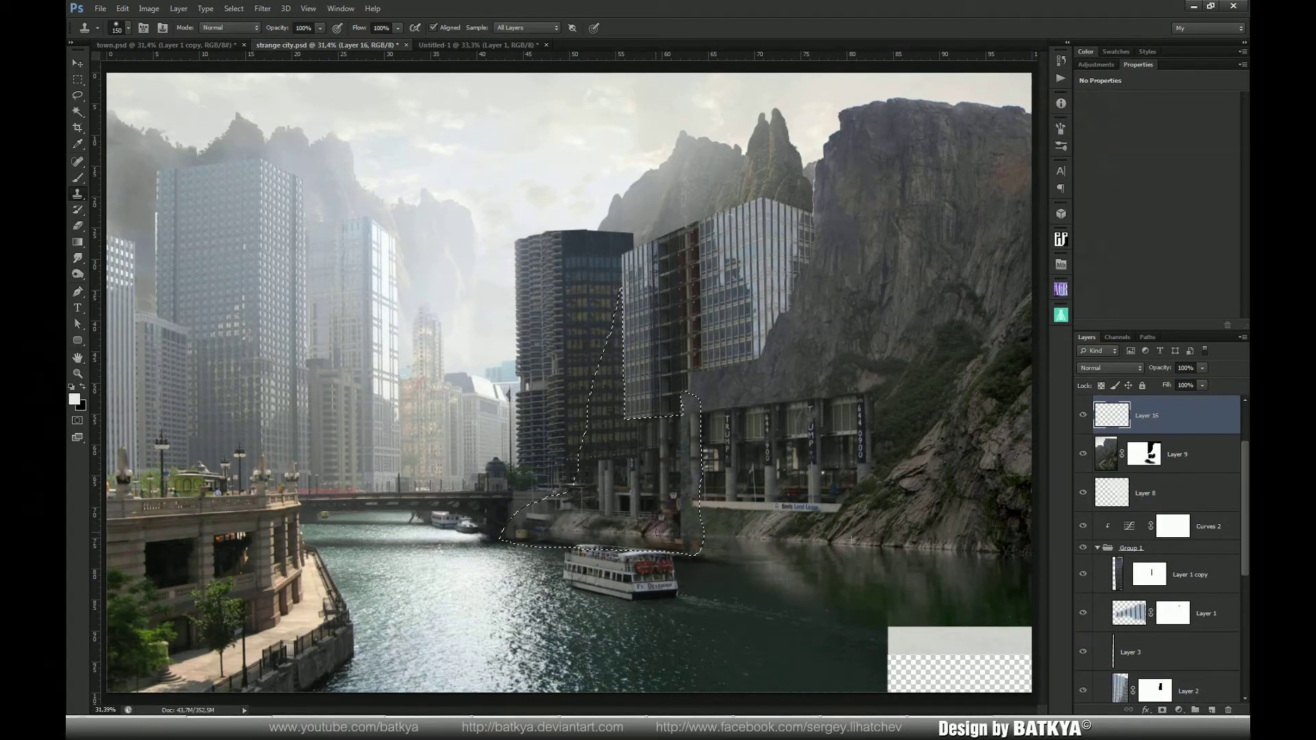
{"action": "left_click_drag", "start_coordinate": [691, 479], "coordinate": [692, 535]}
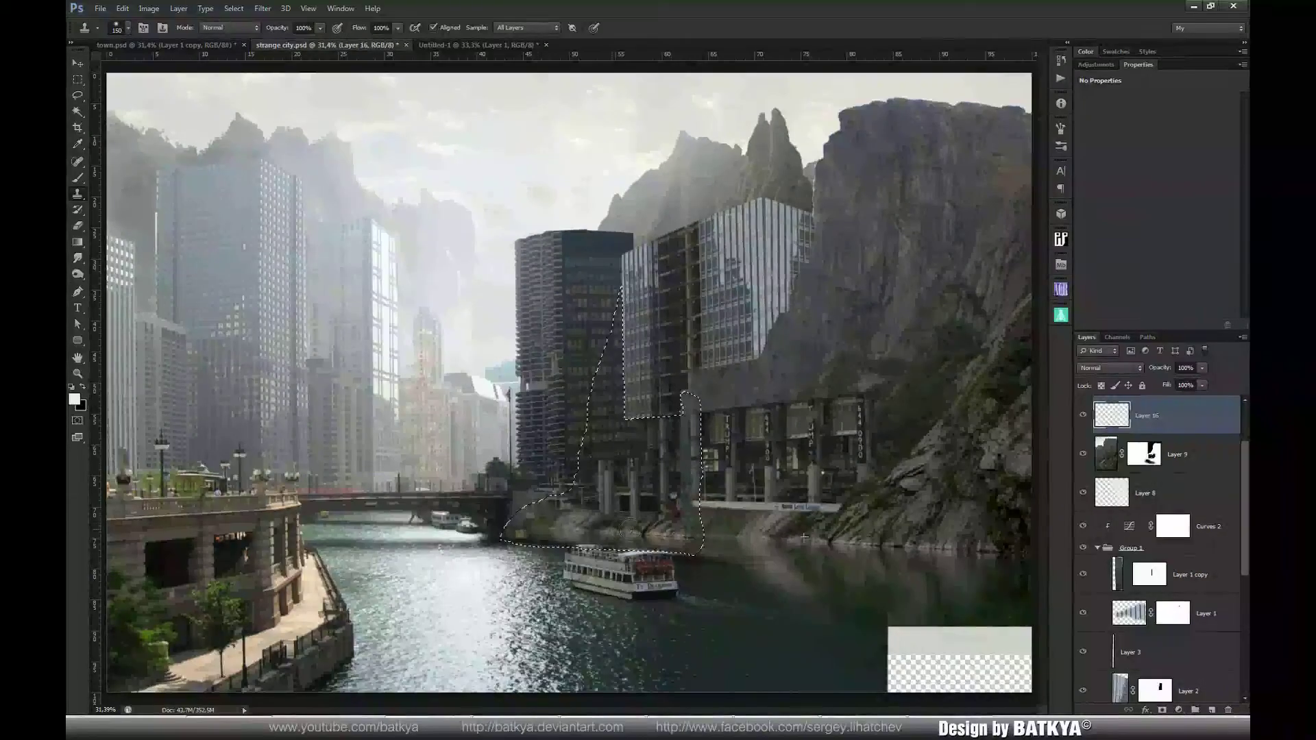
{"action": "left_click_drag", "start_coordinate": [569, 510], "coordinate": [583, 515]}
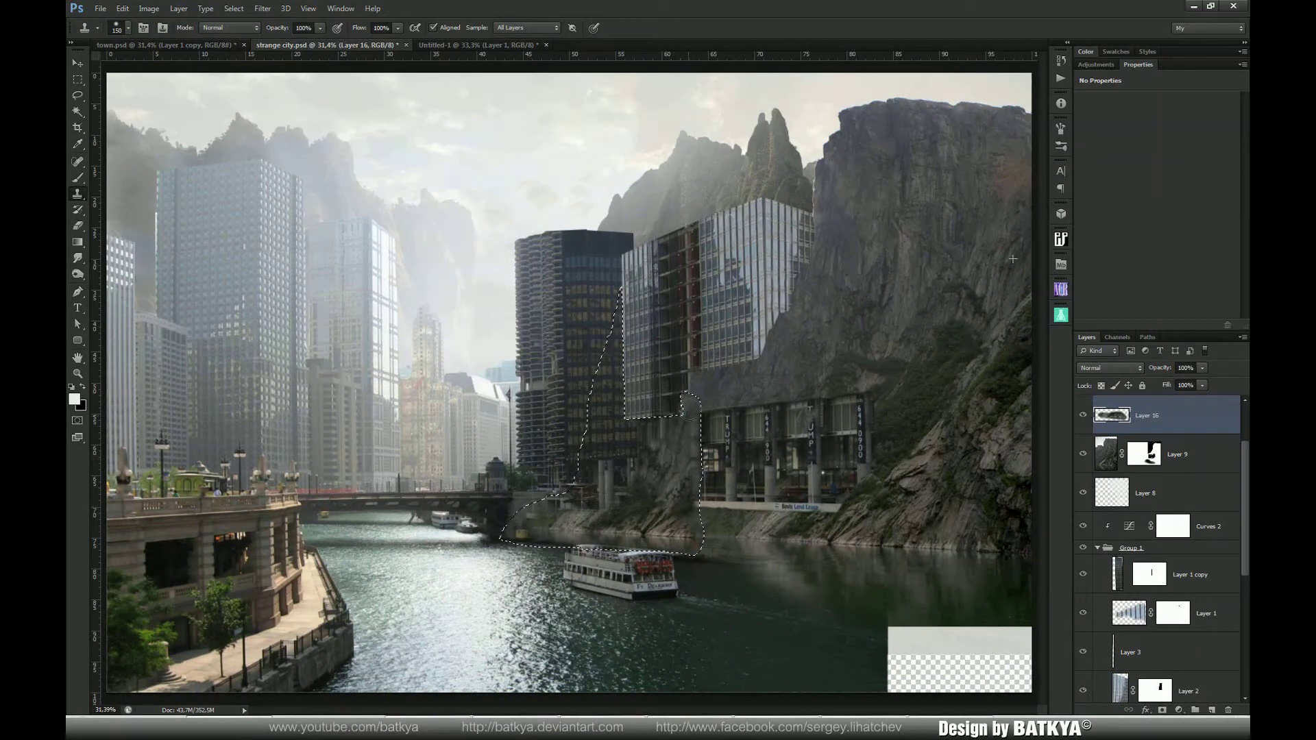
{"action": "left_click_drag", "start_coordinate": [595, 415], "coordinate": [584, 496]}
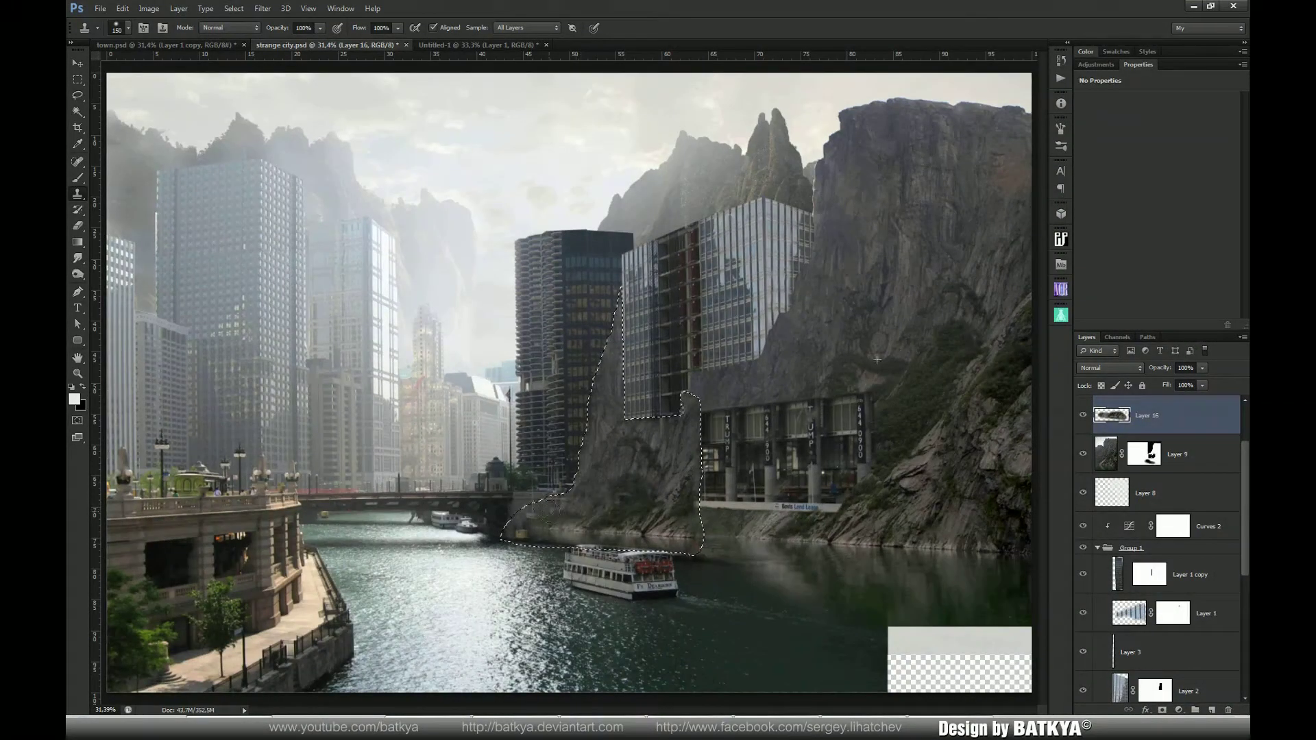
{"action": "left_click_drag", "start_coordinate": [687, 507], "coordinate": [720, 529]}
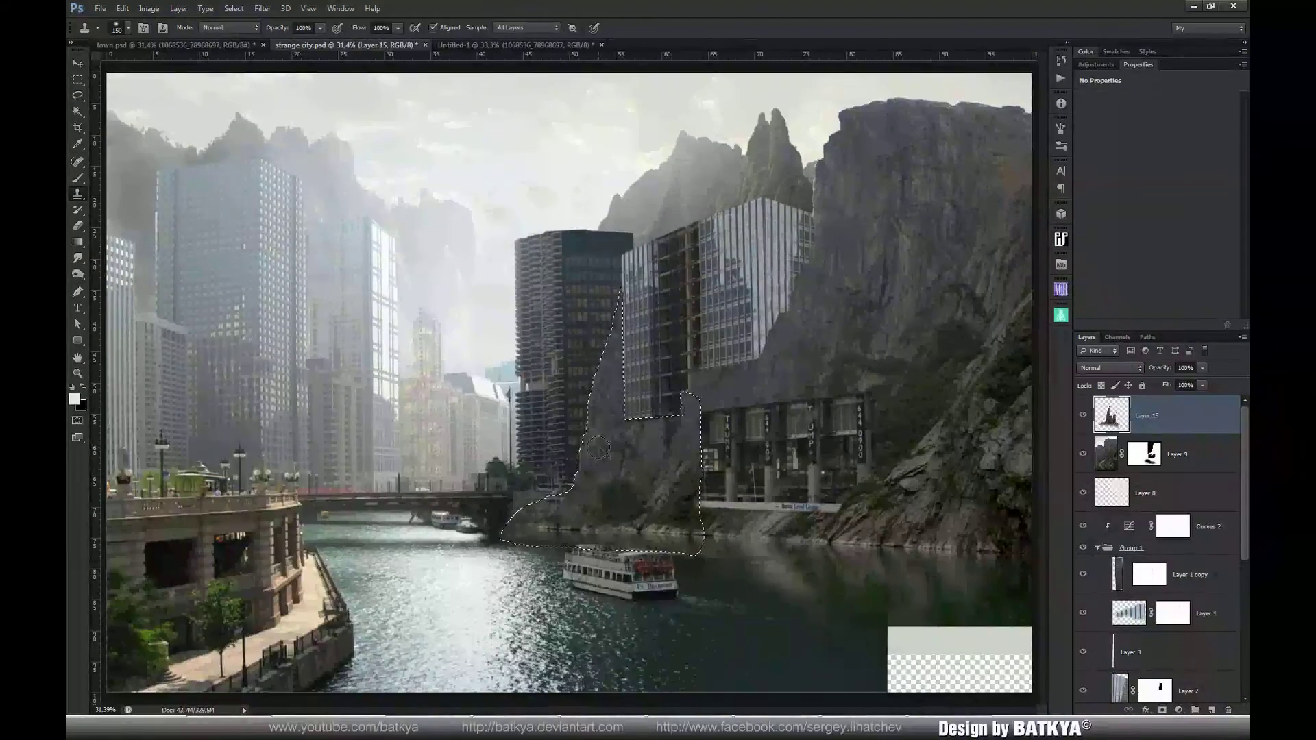
Copy the sunlit canyon photo from Untitled-1 into strange city.psd and place it over the city's left side
{"action": "key", "text": "v"}
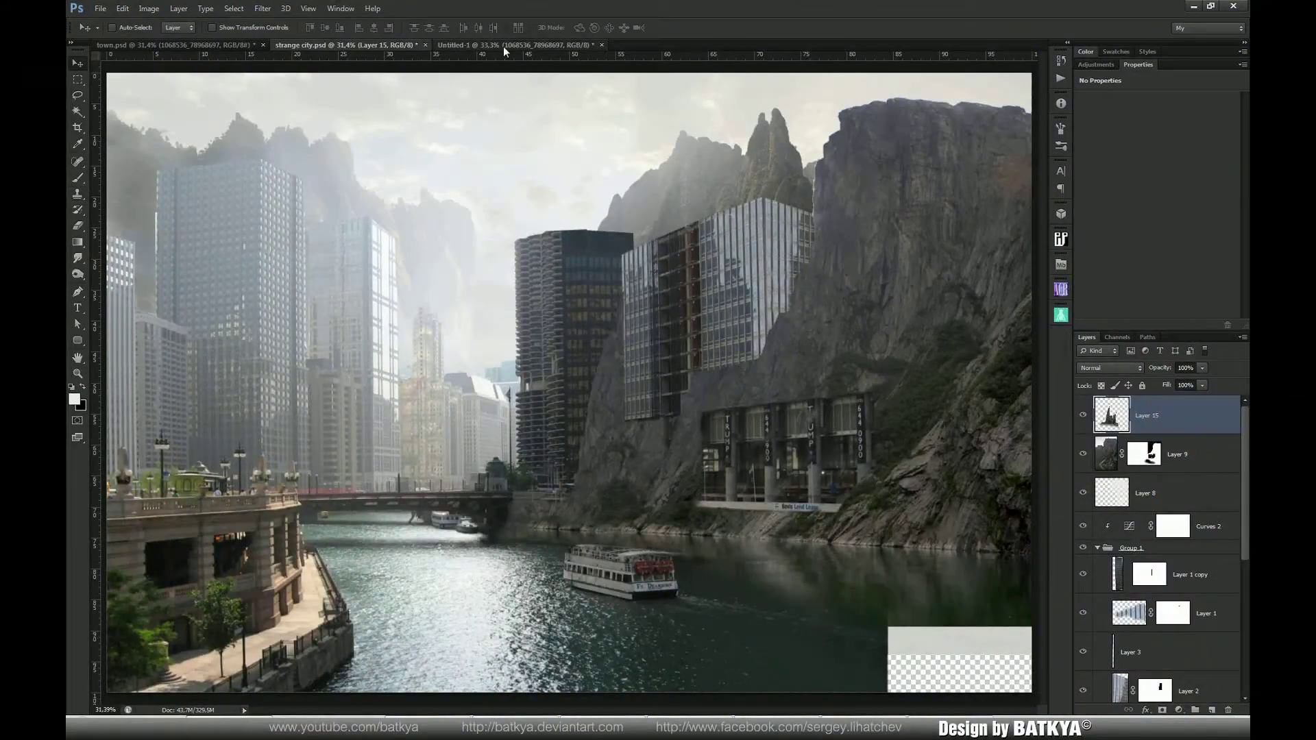
{"action": "left_click", "coordinate": [503, 45]}
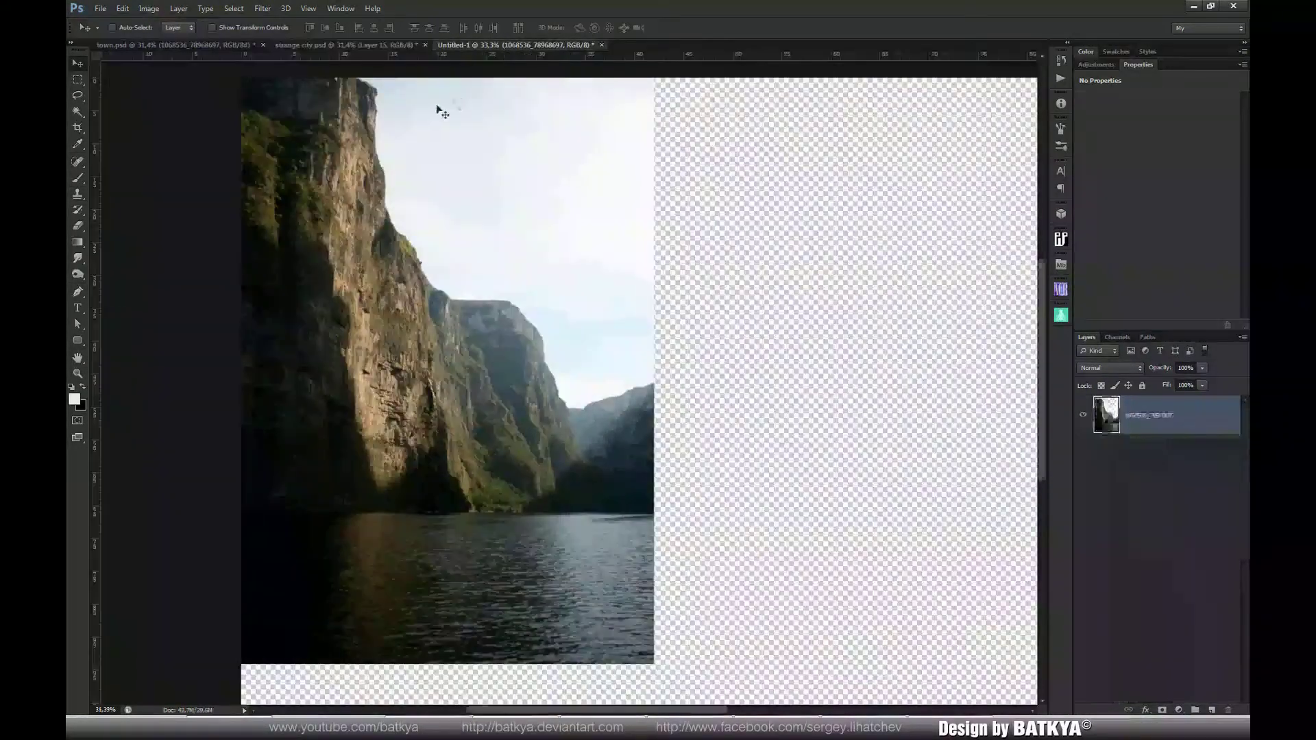
{"action": "left_click_drag", "start_coordinate": [396, 49], "coordinate": [408, 330]}
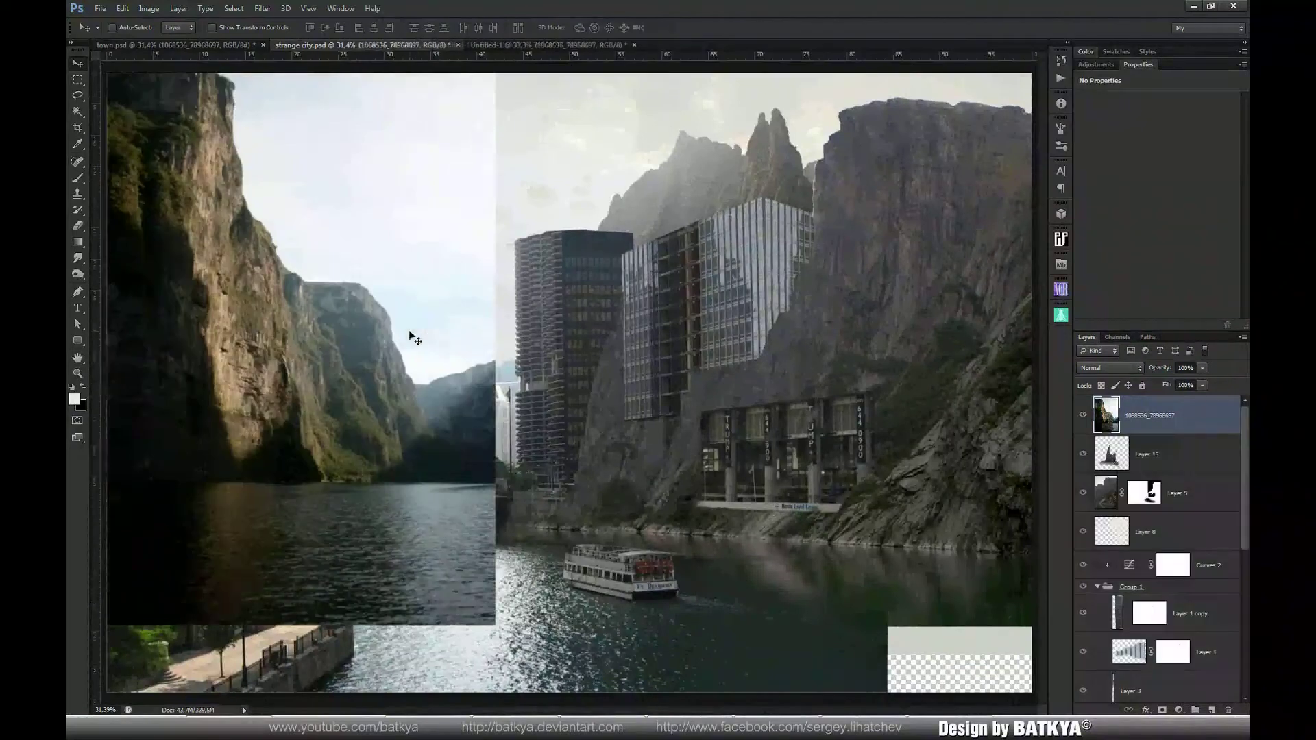
Add a layer mask to the canyon photo and brush black over its sky, water and the area covering the skyscrapers
{"action": "left_click", "coordinate": [1162, 710]}
{"action": "key", "text": "b"}
{"action": "key", "text": "x"}
{"action": "right_click", "coordinate": [340, 154]}
{"action": "double_click", "coordinate": [436, 236]}
{"action": "mouse_move", "coordinate": [258, 109]}
{"action": "left_mouse_down"}
{"action": "mouse_move", "coordinate": [238, 71]}
{"action": "mouse_move", "coordinate": [242, 98]}
{"action": "mouse_move", "coordinate": [333, 100]}
{"action": "mouse_move", "coordinate": [331, 133]}
{"action": "mouse_move", "coordinate": [500, 70]}
{"action": "mouse_move", "coordinate": [479, 356]}
{"action": "mouse_move", "coordinate": [388, 141]}
{"action": "mouse_move", "coordinate": [467, 429]}
{"action": "mouse_move", "coordinate": [478, 593]}
{"action": "mouse_move", "coordinate": [467, 662]}
{"action": "mouse_move", "coordinate": [271, 475]}
{"action": "mouse_move", "coordinate": [79, 528]}
{"action": "mouse_move", "coordinate": [83, 571]}
{"action": "mouse_move", "coordinate": [228, 610]}
{"action": "mouse_move", "coordinate": [381, 470]}
{"action": "mouse_move", "coordinate": [376, 187]}
{"action": "mouse_move", "coordinate": [346, 134]}
{"action": "mouse_move", "coordinate": [336, 253]}
{"action": "mouse_move", "coordinate": [319, 144]}
{"action": "mouse_move", "coordinate": [288, 204]}
{"action": "mouse_move", "coordinate": [284, 146]}
{"action": "mouse_move", "coordinate": [283, 411]}
{"action": "mouse_move", "coordinate": [331, 327]}
{"action": "mouse_move", "coordinate": [353, 394]}
{"action": "mouse_move", "coordinate": [344, 416]}
{"action": "mouse_move", "coordinate": [439, 549]}
{"action": "mouse_move", "coordinate": [477, 370]}
{"action": "mouse_move", "coordinate": [323, 145]}
{"action": "mouse_move", "coordinate": [292, 236]}
{"action": "mouse_move", "coordinate": [259, 167]}
{"action": "left_mouse_up"}
{"action": "mouse_move", "coordinate": [240, 99]}
{"action": "left_mouse_down"}
{"action": "mouse_move", "coordinate": [251, 276]}
{"action": "mouse_move", "coordinate": [256, 248]}
{"action": "mouse_move", "coordinate": [287, 388]}
{"action": "mouse_move", "coordinate": [275, 343]}
{"action": "left_mouse_up"}
{"action": "mouse_move", "coordinate": [162, 281]}
{"action": "left_mouse_down"}
{"action": "mouse_move", "coordinate": [123, 272]}
{"action": "mouse_move", "coordinate": [130, 224]}
{"action": "mouse_move", "coordinate": [192, 459]}
{"action": "mouse_move", "coordinate": [168, 247]}
{"action": "mouse_move", "coordinate": [208, 390]}
{"action": "mouse_move", "coordinate": [210, 466]}
{"action": "mouse_move", "coordinate": [168, 386]}
{"action": "mouse_move", "coordinate": [162, 454]}
{"action": "left_mouse_up"}
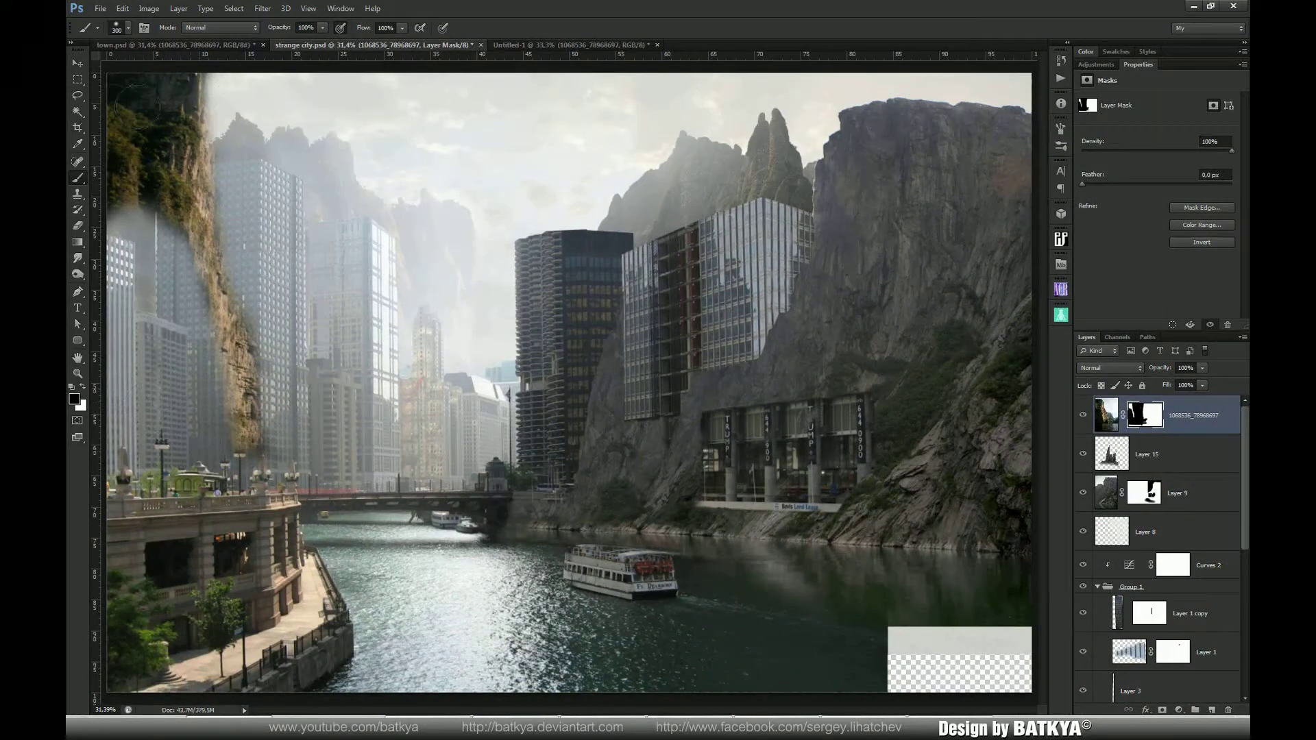
Lasso along the left cliff's top and right side and fill the selected areas with black on its mask for a crisp outline
{"action": "key", "text": "l"}
{"action": "mouse_move", "coordinate": [162, 72]}
{"action": "left_mouse_down"}
{"action": "mouse_move", "coordinate": [213, 164]}
{"action": "mouse_move", "coordinate": [307, 158]}
{"action": "mouse_move", "coordinate": [328, 70]}
{"action": "left_mouse_up"}
{"action": "key", "text": "ctrl+d"}
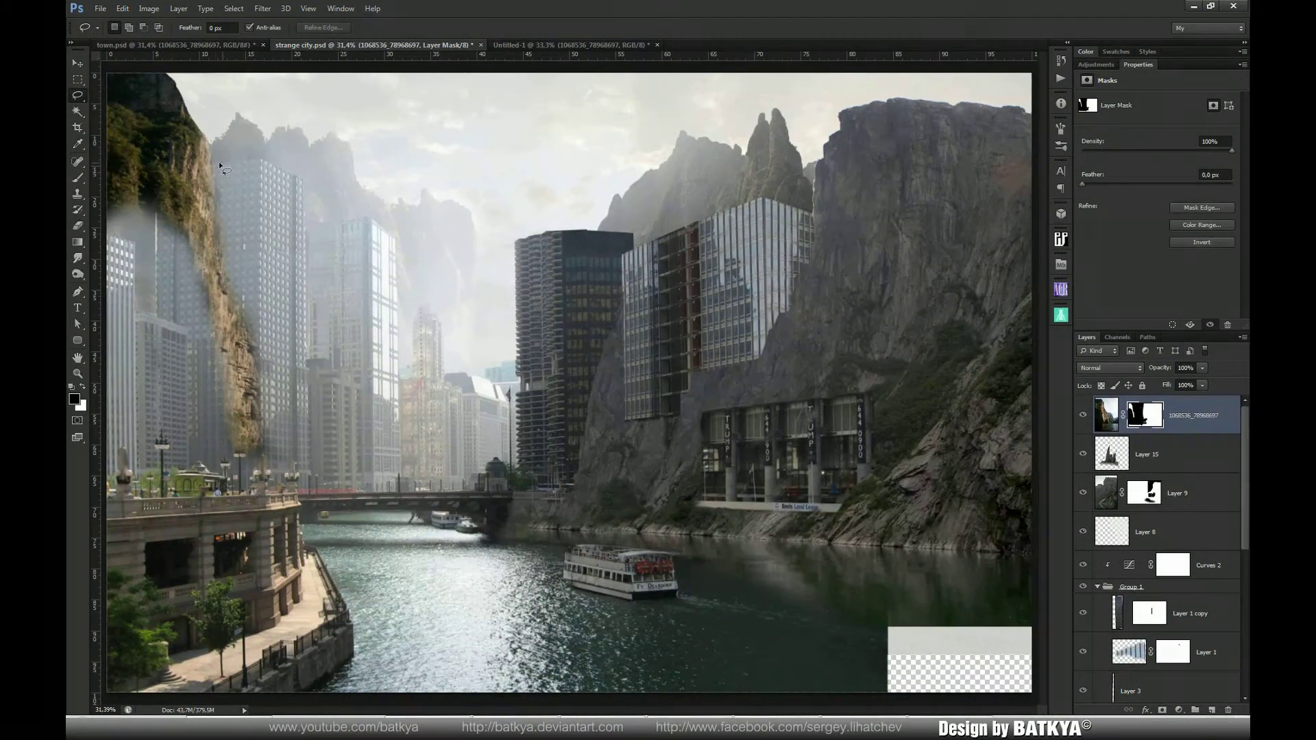
{"action": "left_click_drag", "start_coordinate": [203, 218], "coordinate": [232, 330]}
{"action": "mouse_move", "coordinate": [258, 404]}
{"action": "left_mouse_down"}
{"action": "mouse_move", "coordinate": [265, 463]}
{"action": "mouse_move", "coordinate": [398, 297]}
{"action": "mouse_move", "coordinate": [341, 114]}
{"action": "left_mouse_up"}
{"action": "key", "text": "alt+BackSpace"}
{"action": "key", "text": "ctrl+d"}
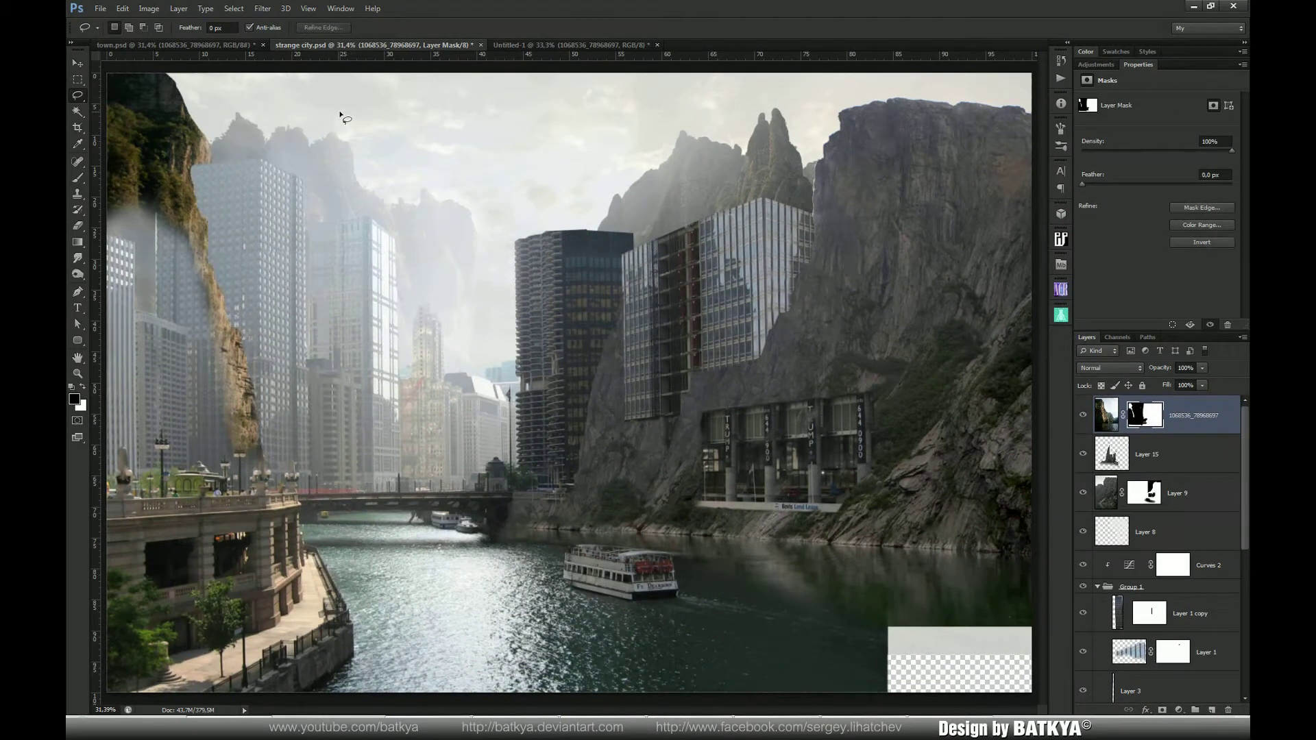
Add a new layer above the canyon photo in Color blend mode at 68% opacity
{"action": "left_click", "coordinate": [1212, 710]}
{"action": "left_click", "coordinate": [1110, 368]}
{"action": "left_click", "coordinate": [1116, 676]}
{"action": "left_click_drag", "start_coordinate": [1163, 373], "coordinate": [1144, 371]}
Fill the new layer with neutral grey at 0% saturation and 50% brightness, and clip it to the canyon photo
{"action": "left_click", "coordinate": [75, 400]}
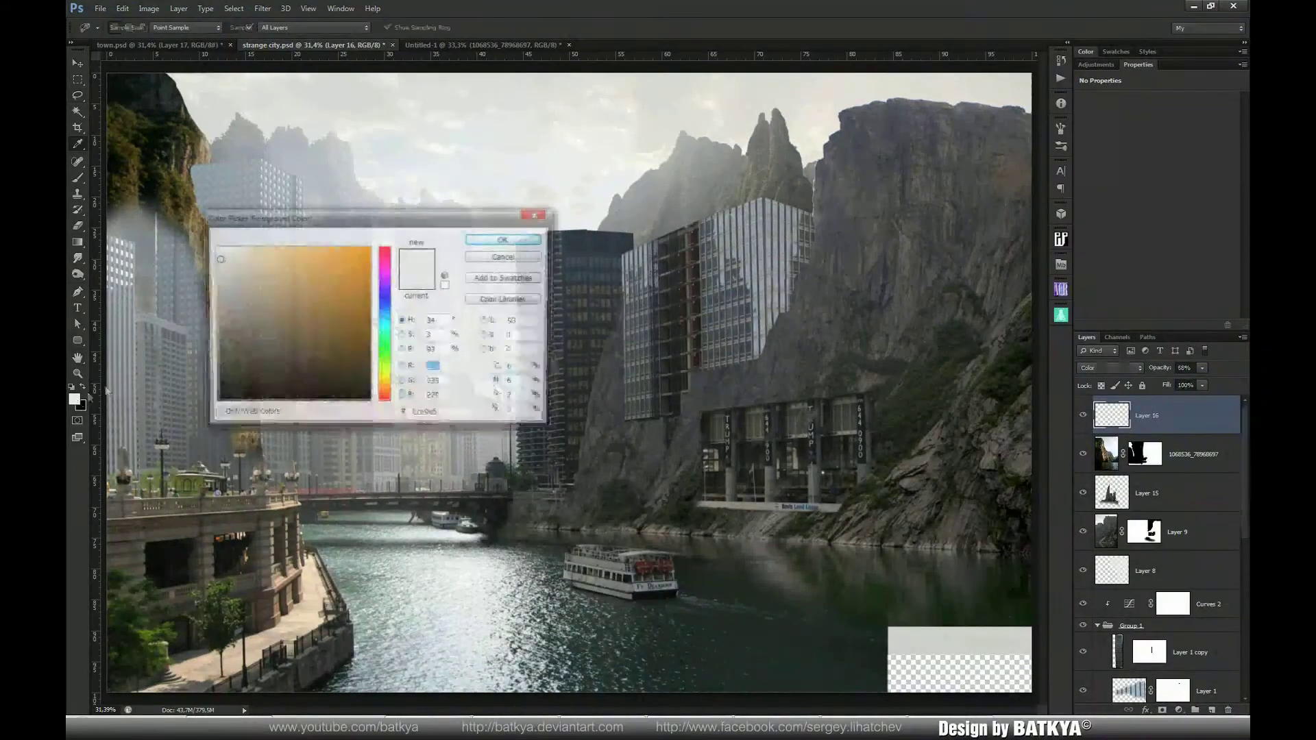
{"action": "double_click", "coordinate": [438, 335]}
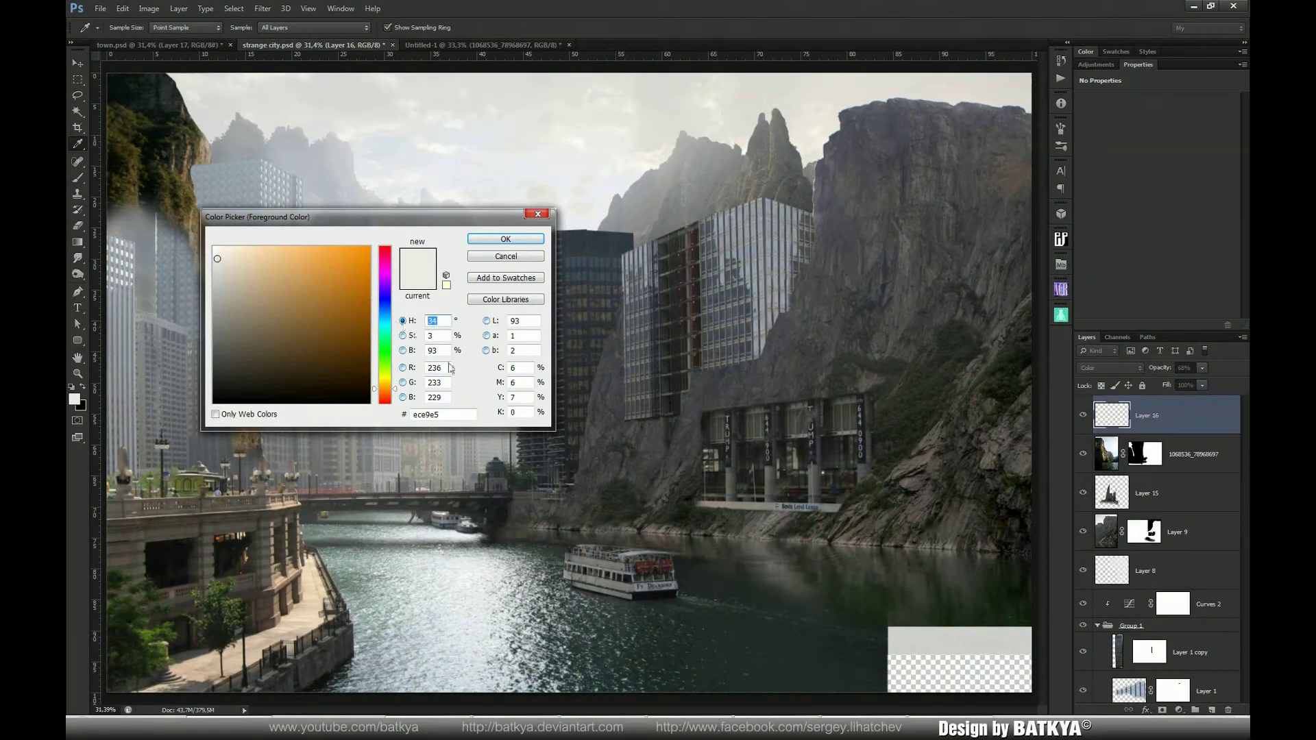
{"action": "type", "text": "0"}
{"action": "double_click", "coordinate": [438, 351]}
{"action": "type", "text": "50"}
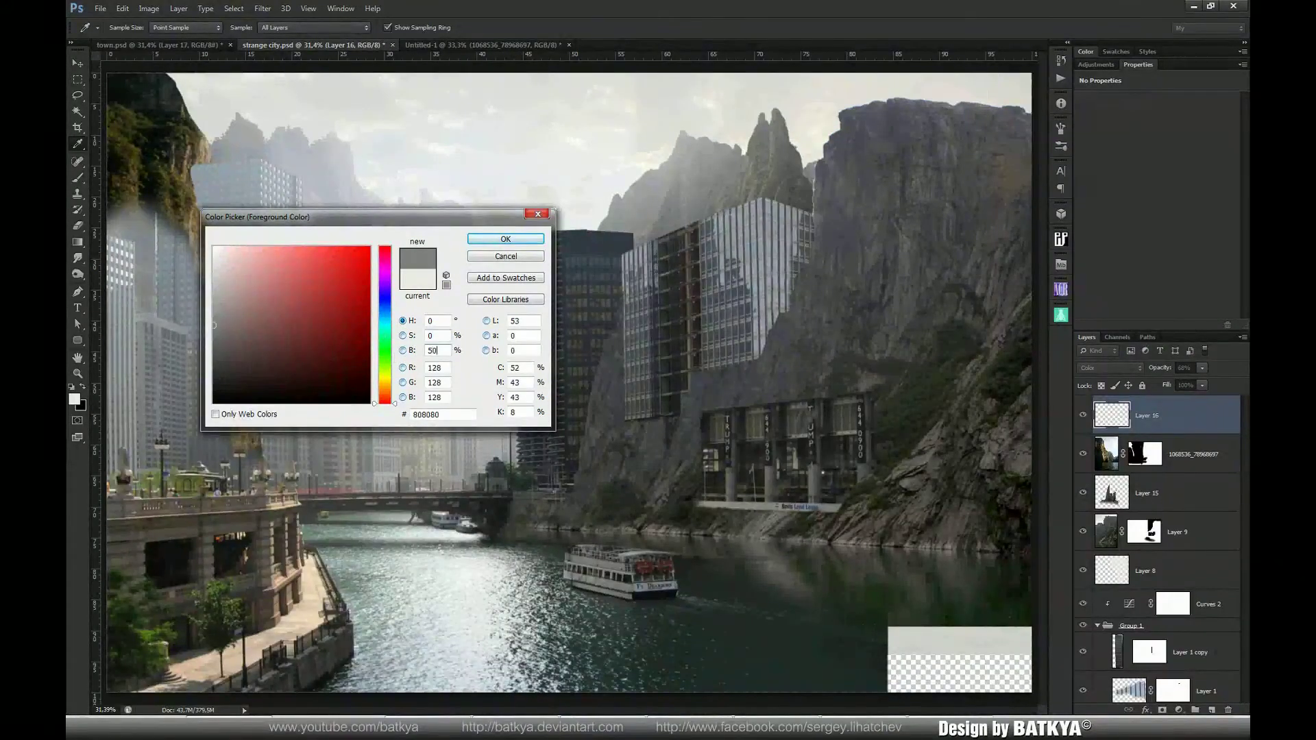
{"action": "left_click", "coordinate": [518, 240]}
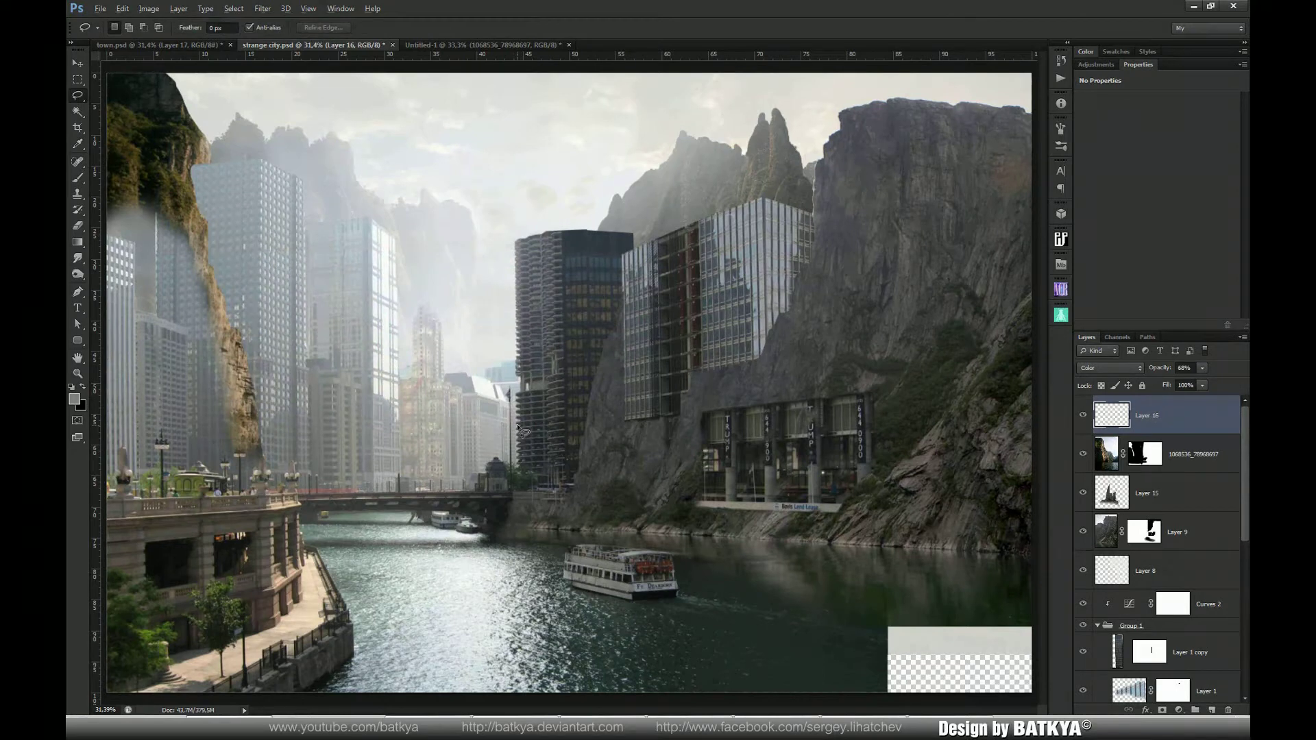
{"action": "key", "text": "alt+BackSpace"}
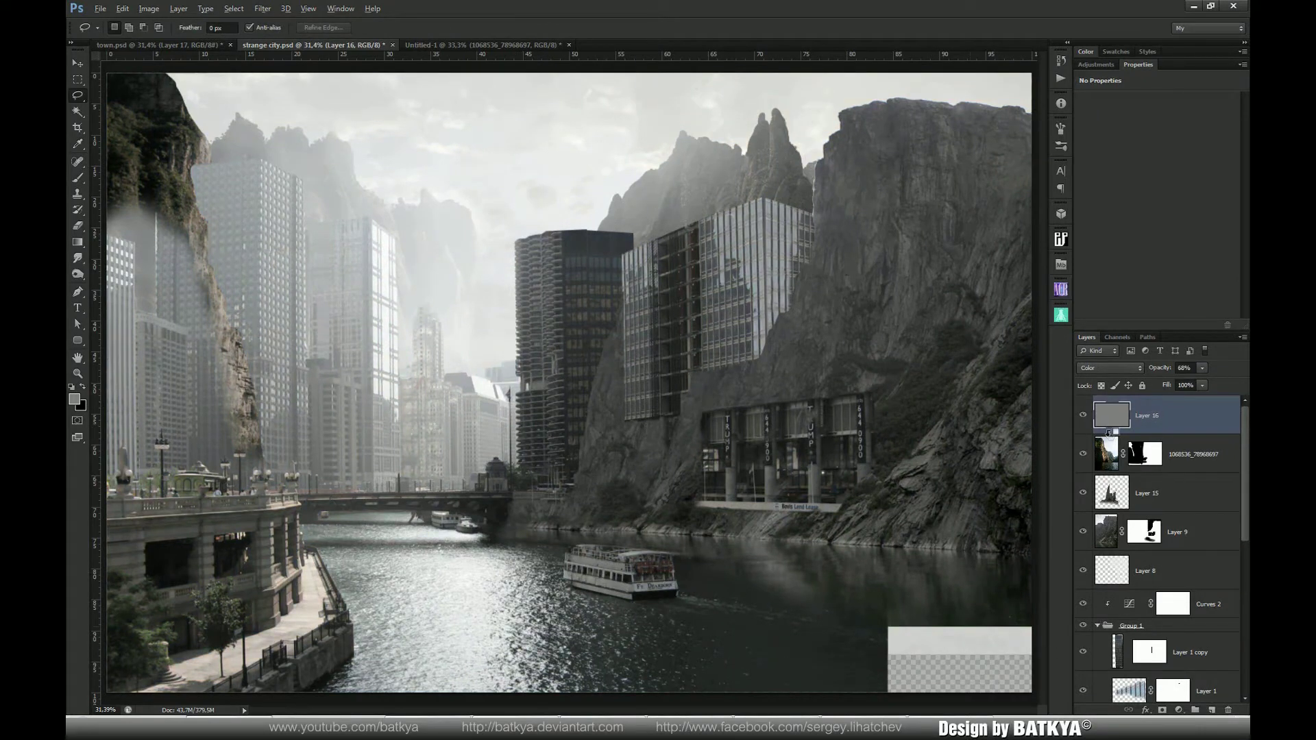
{"action": "left_click", "coordinate": [1108, 433], "text": "alt"}
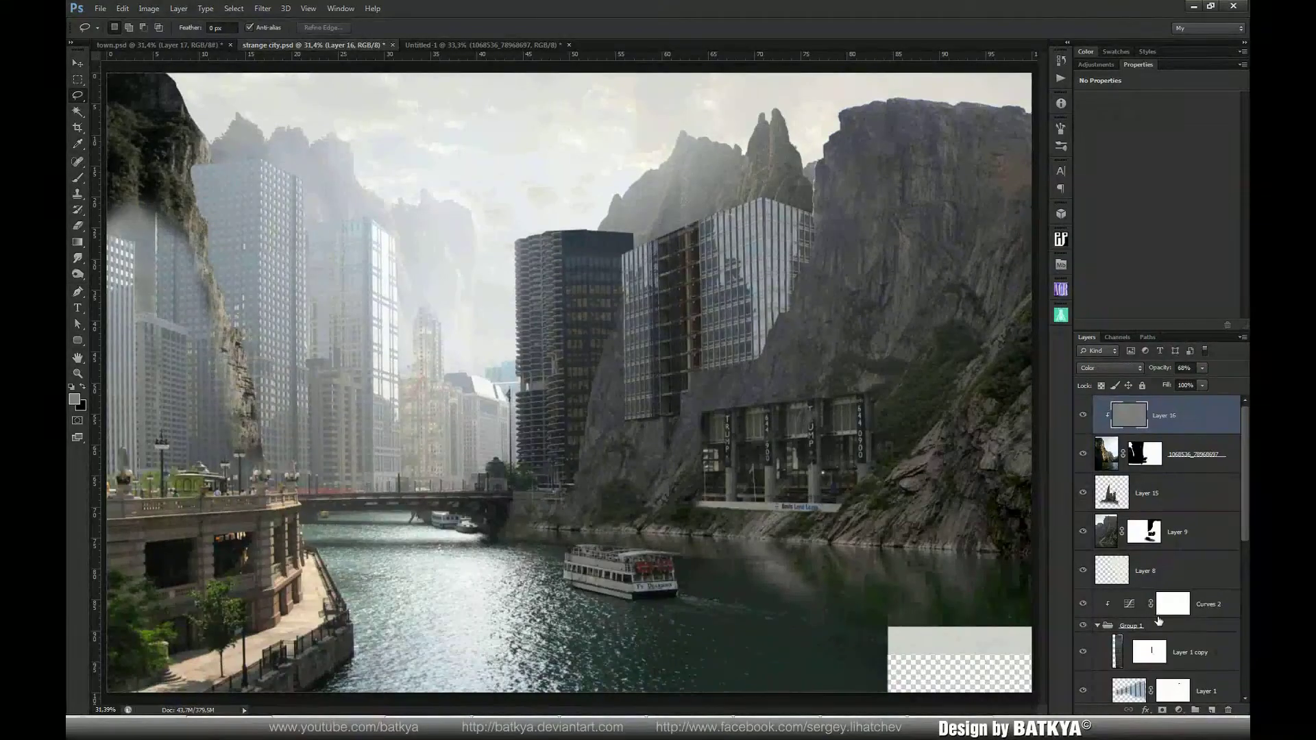
Add a Brightness/Contrast adjustment clipped to the canyon photo with brightness -34 and contrast 39
{"action": "left_click", "coordinate": [1178, 711]}
{"action": "left_click", "coordinate": [1160, 492]}
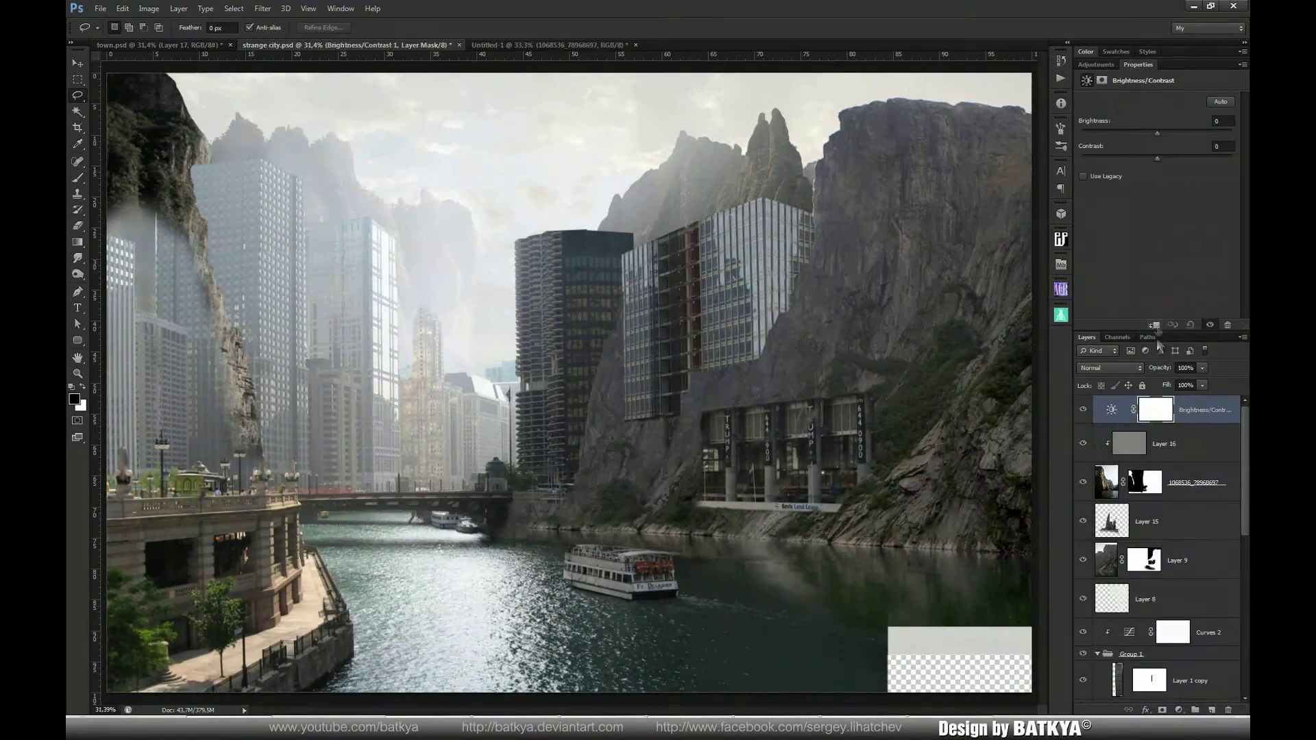
{"action": "left_click", "coordinate": [1155, 325]}
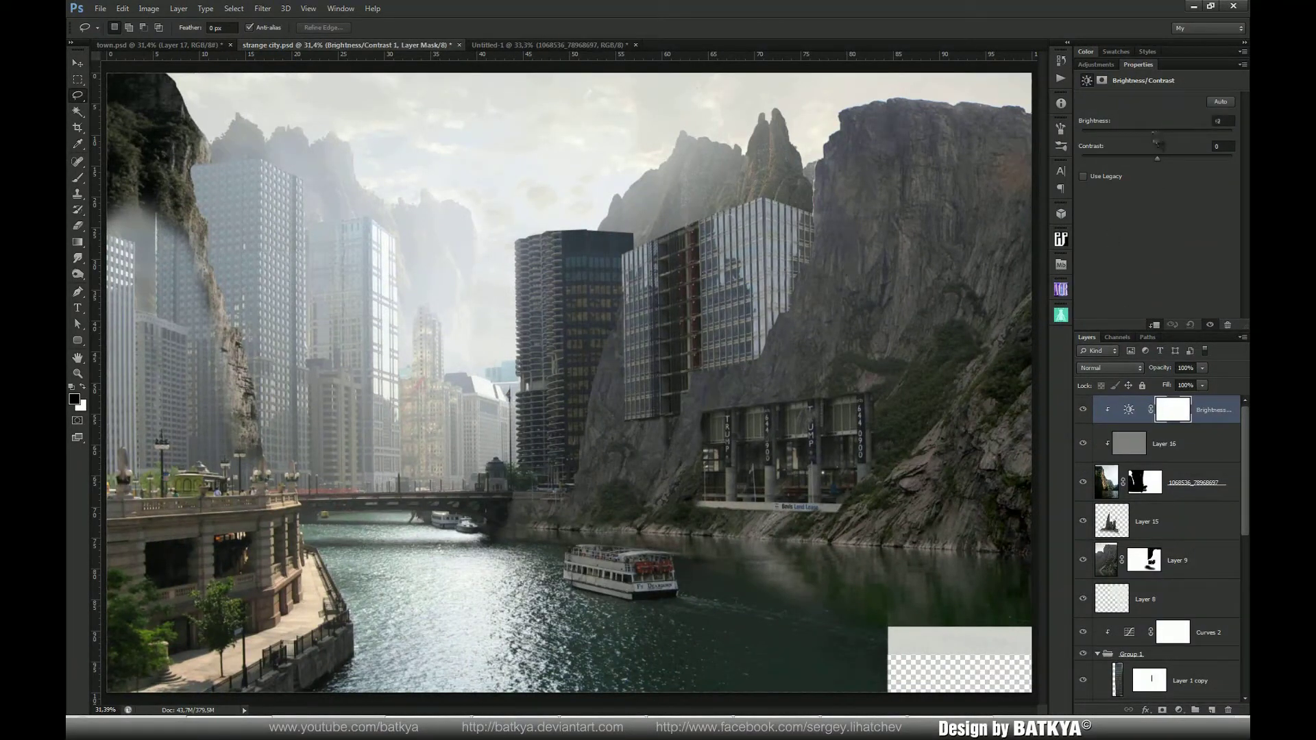
{"action": "left_click_drag", "start_coordinate": [1154, 133], "coordinate": [1164, 159]}
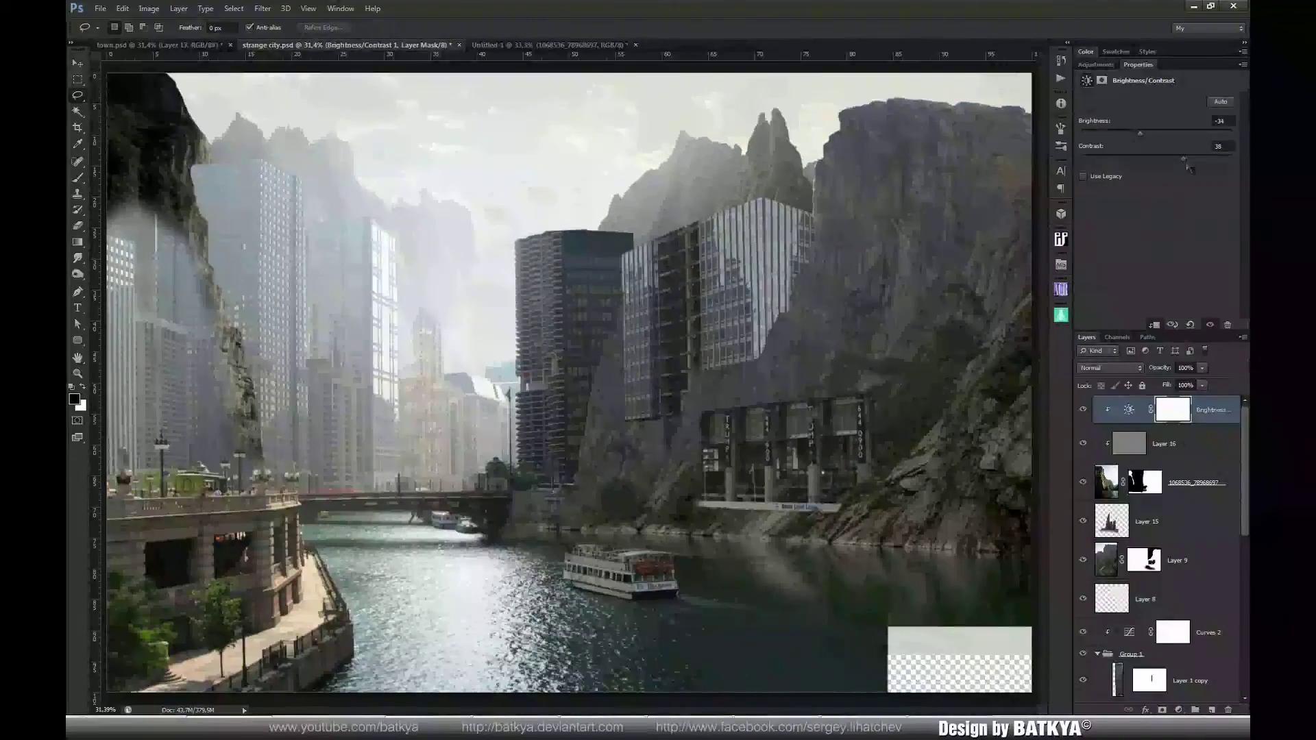
Add a clipped Levels adjustment with midtones at 1.16 and a raised black output level to haze the left cliff
{"action": "left_click", "coordinate": [1178, 710]}
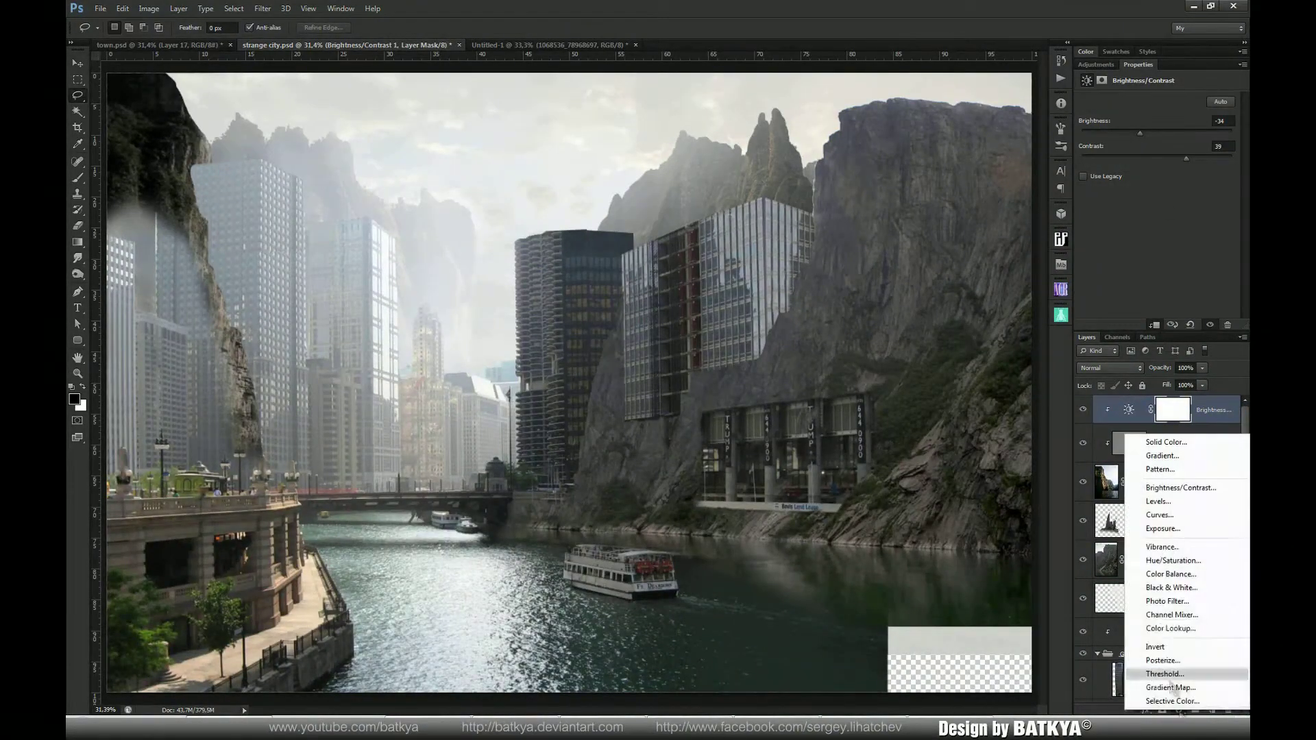
{"action": "left_click", "coordinate": [1159, 501]}
{"action": "left_click", "coordinate": [1155, 325]}
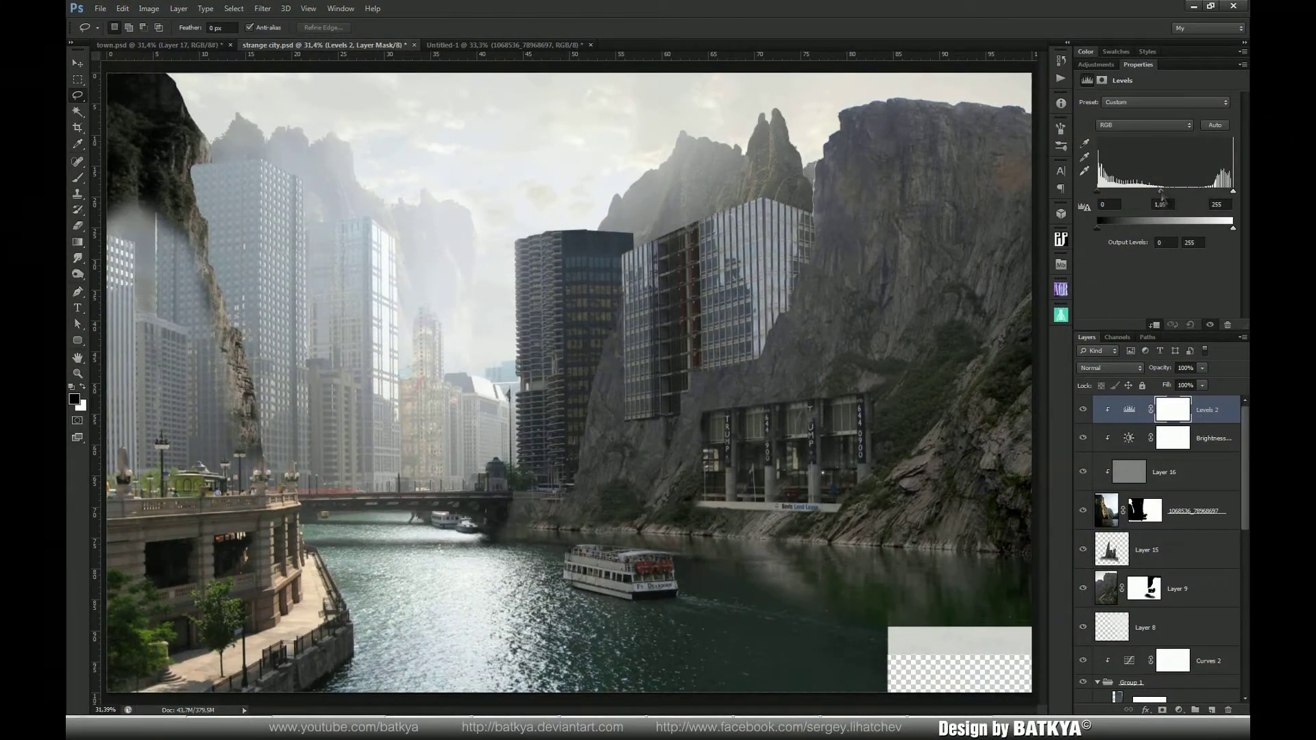
{"action": "left_click_drag", "start_coordinate": [1158, 194], "coordinate": [1160, 193]}
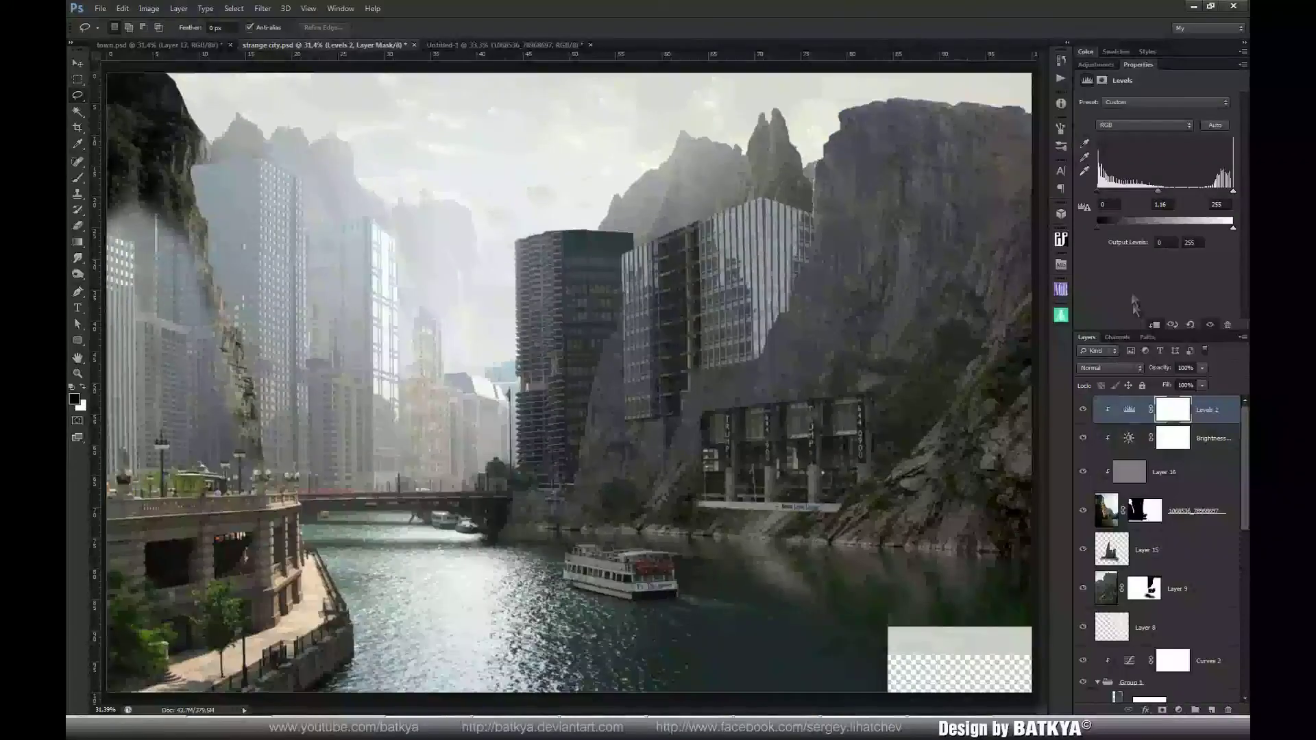
{"action": "left_click_drag", "start_coordinate": [1100, 232], "coordinate": [1151, 231]}
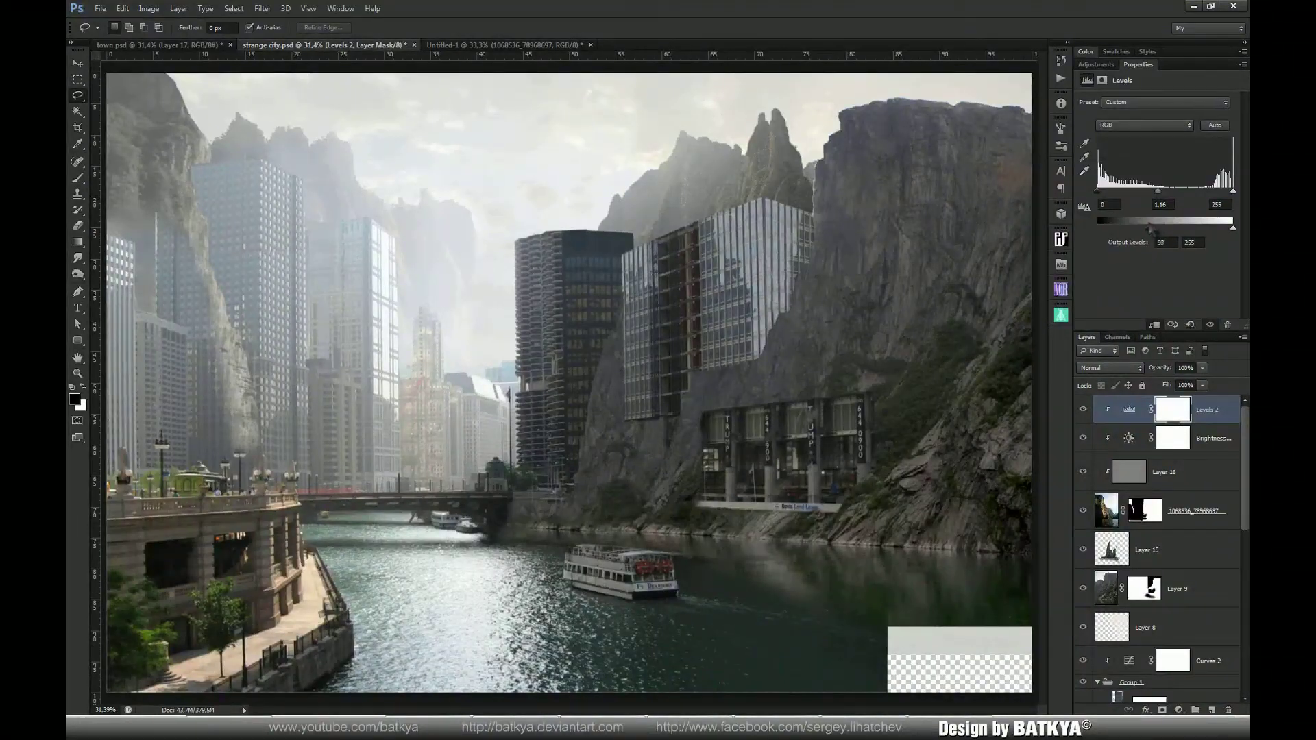
Restore the left cliff's rock beside the skyscraper in white with a smaller brush on the canyon photo's mask
{"action": "left_click", "coordinate": [1143, 511]}
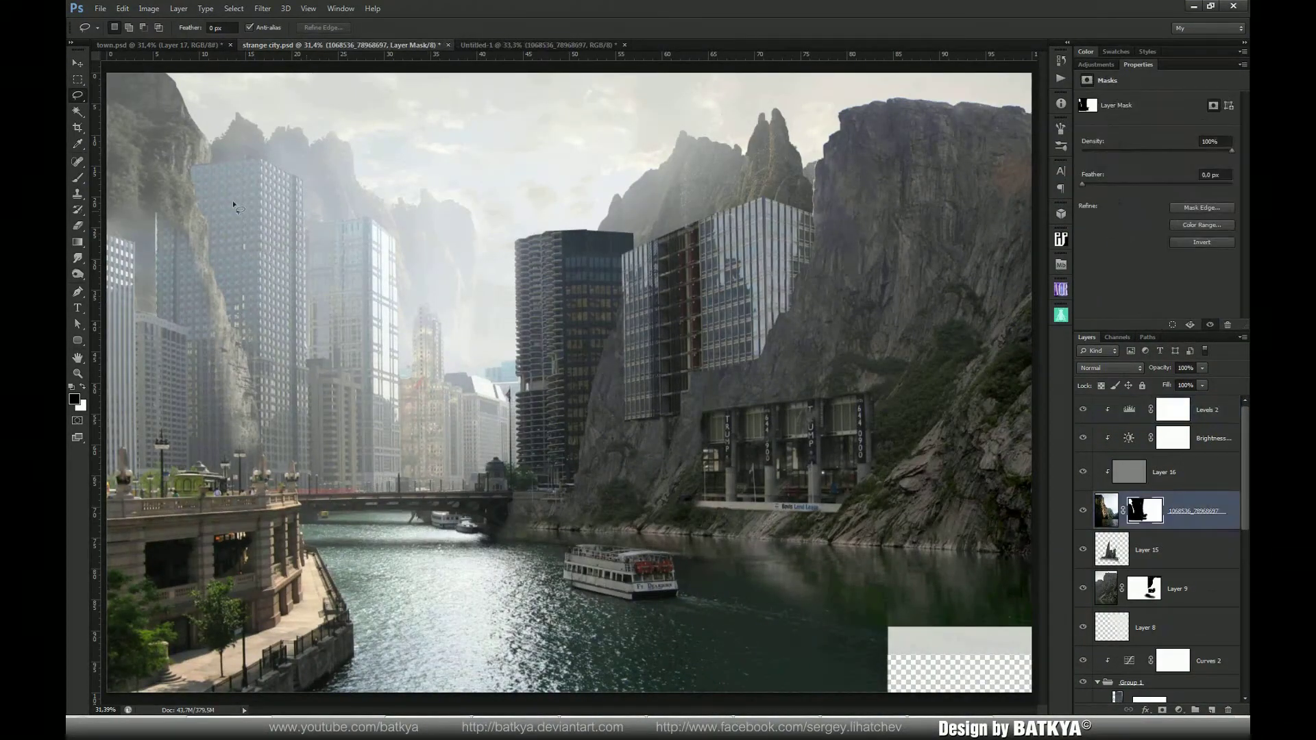
{"action": "key", "text": "b"}
{"action": "key", "text": "x"}
{"action": "key", "text": "bracketleft"}
{"action": "key", "text": "bracketleft"}
{"action": "mouse_move", "coordinate": [183, 226]}
{"action": "left_mouse_down"}
{"action": "mouse_move", "coordinate": [180, 264]}
{"action": "mouse_move", "coordinate": [162, 203]}
{"action": "mouse_move", "coordinate": [158, 266]}
{"action": "mouse_move", "coordinate": [192, 254]}
{"action": "mouse_move", "coordinate": [202, 313]}
{"action": "left_mouse_up"}
{"action": "mouse_move", "coordinate": [210, 392]}
{"action": "left_mouse_down"}
{"action": "mouse_move", "coordinate": [229, 442]}
{"action": "mouse_move", "coordinate": [219, 356]}
{"action": "mouse_move", "coordinate": [226, 397]}
{"action": "left_mouse_up"}
Pick another brush tip and roughen the left cliff's lower right edge in black on the canyon photo's mask
{"action": "key", "text": "x"}
{"action": "right_click", "coordinate": [218, 360]}
{"action": "double_click", "coordinate": [293, 458]}
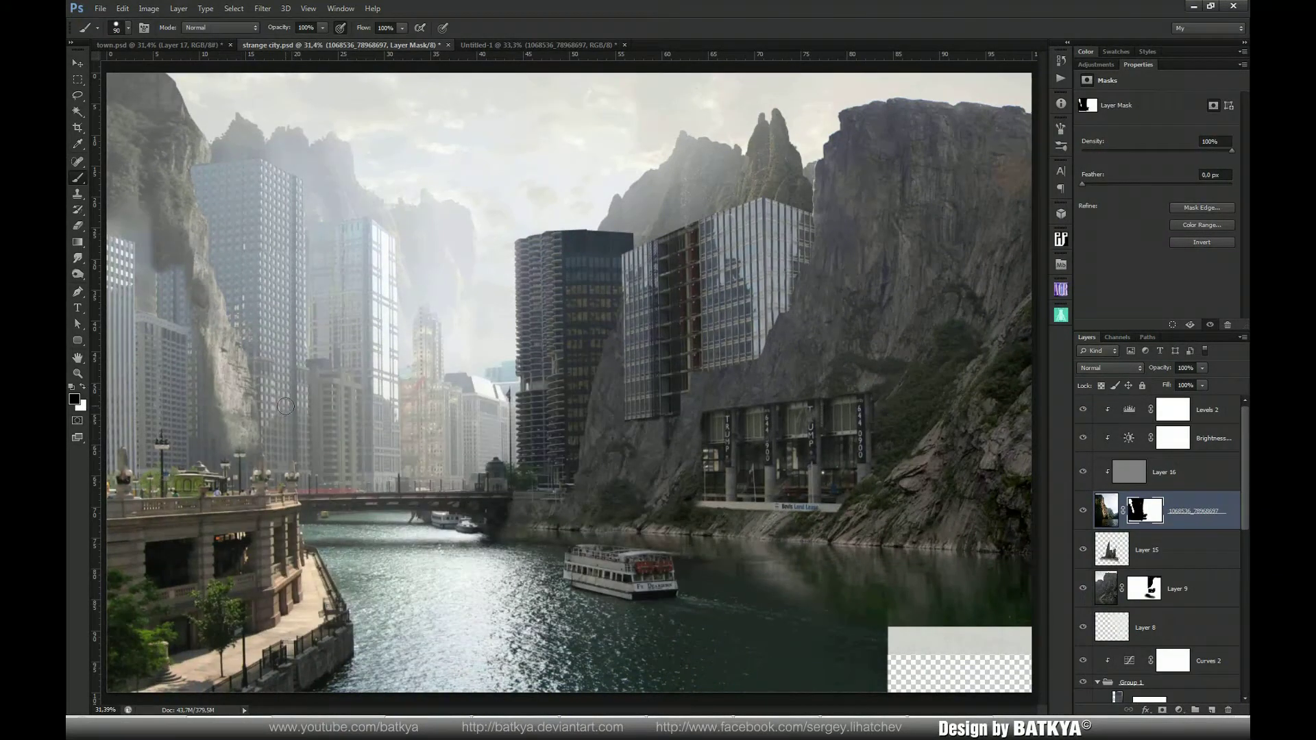
{"action": "key", "text": "bracketleft"}
{"action": "key", "text": "bracketleft"}
{"action": "key", "text": "bracketright"}
{"action": "key", "text": "bracketright"}
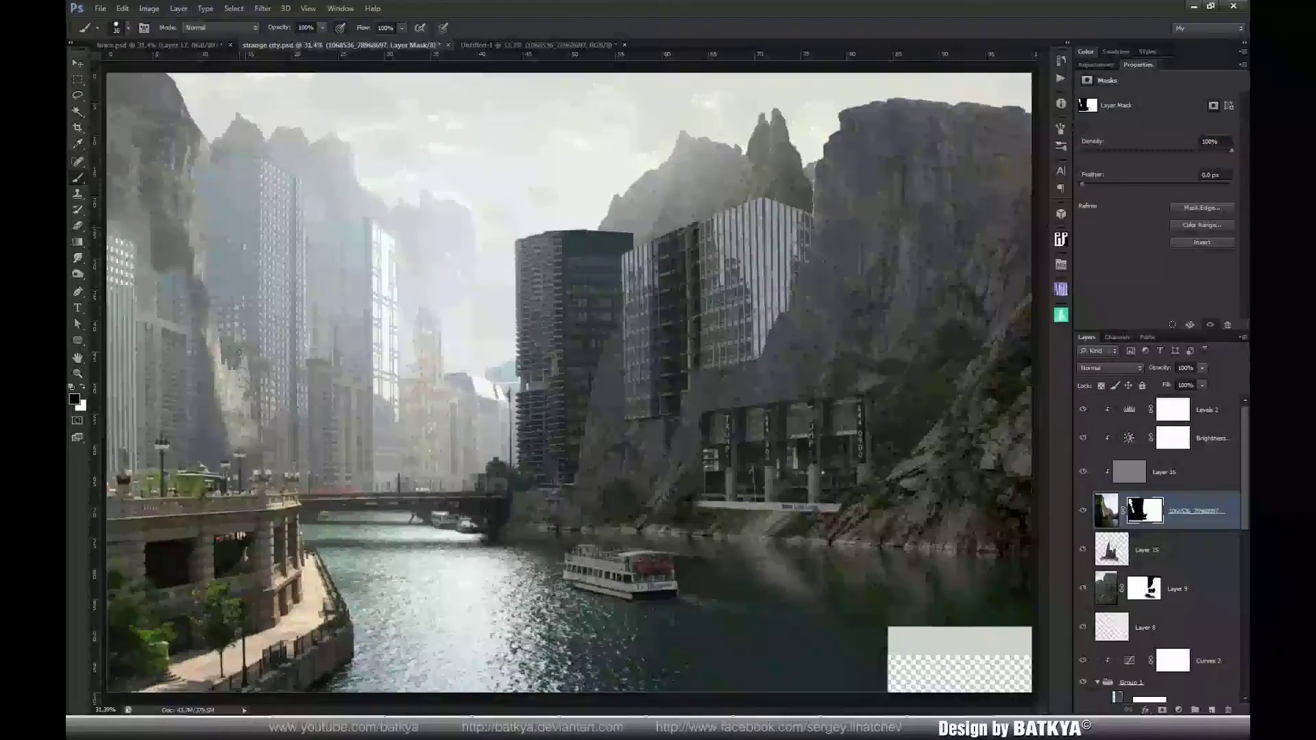
{"action": "left_click_drag", "start_coordinate": [243, 366], "coordinate": [252, 397]}
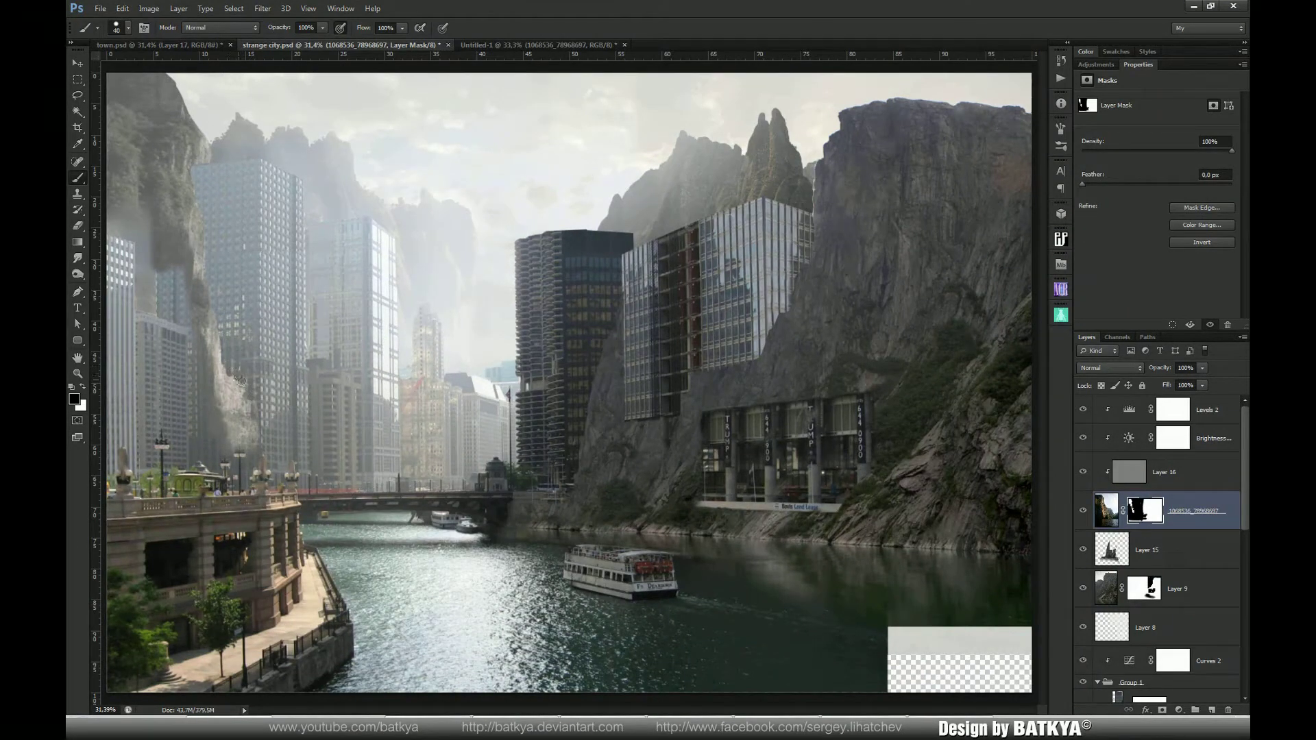
{"action": "left_click_drag", "start_coordinate": [246, 386], "coordinate": [253, 411]}
{"action": "key", "text": "x"}
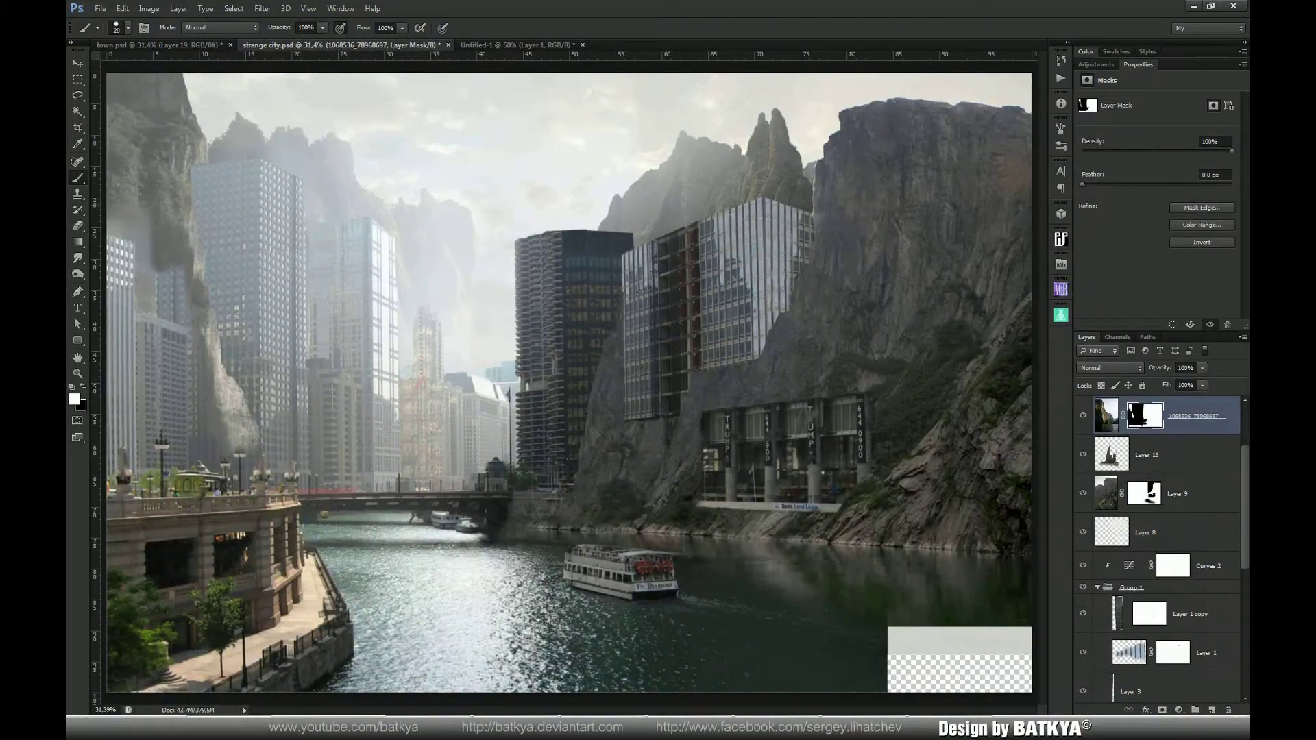
Copy the misty green canyon photo from Untitled-1 into strange city.psd above Levels 2, clipped over the left cliff
{"action": "key", "text": "v"}
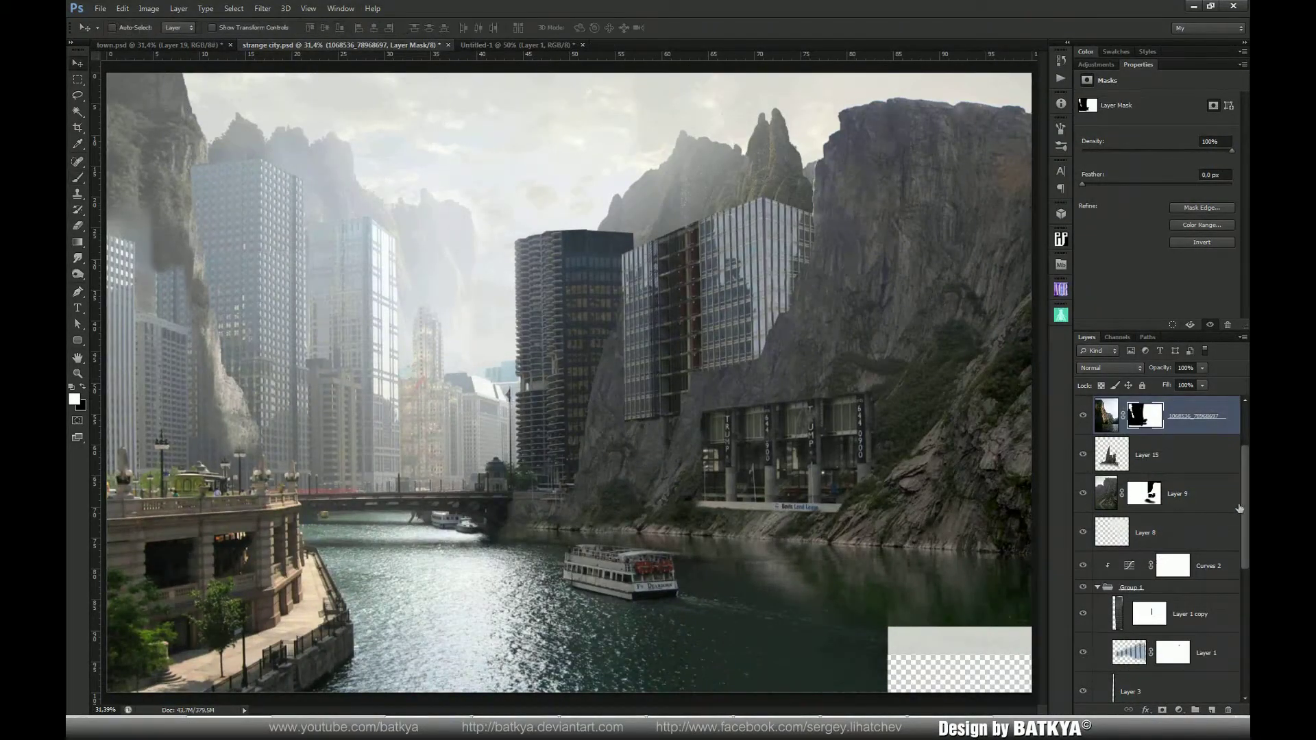
{"action": "left_click", "coordinate": [1170, 409]}
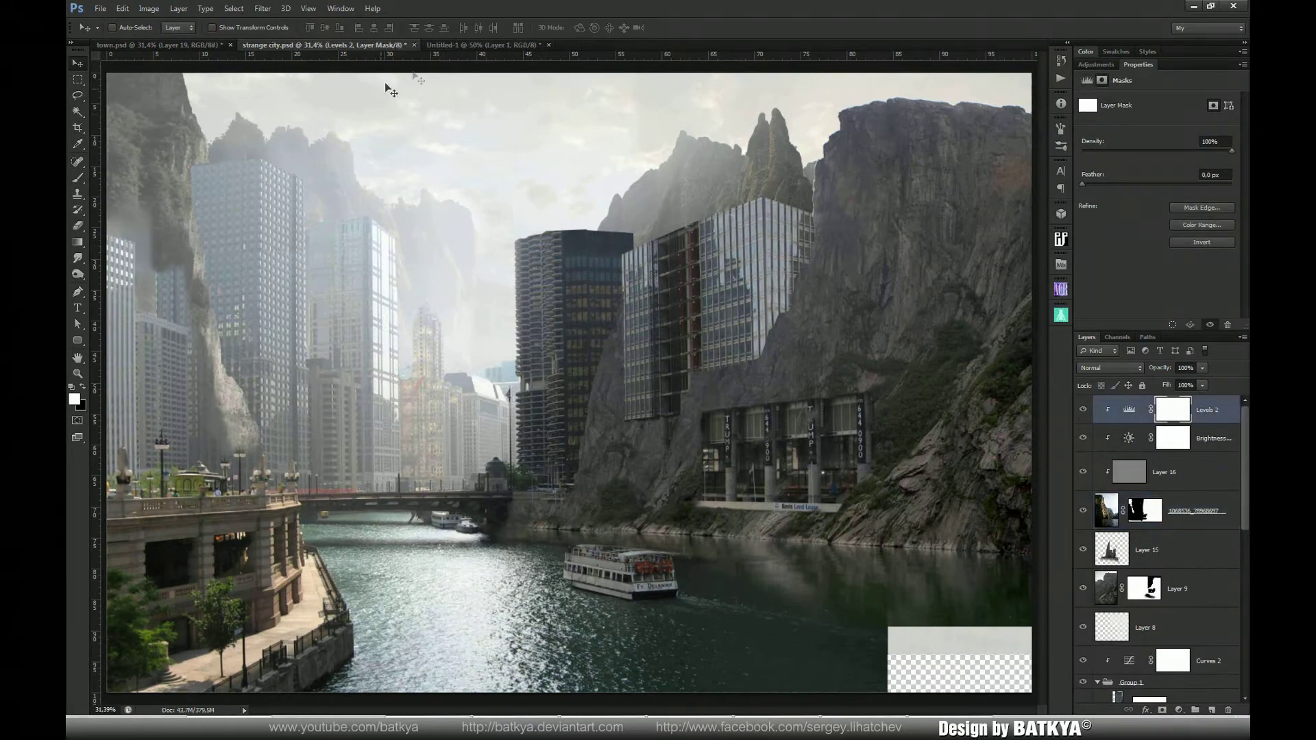
{"action": "left_click", "coordinate": [443, 46]}
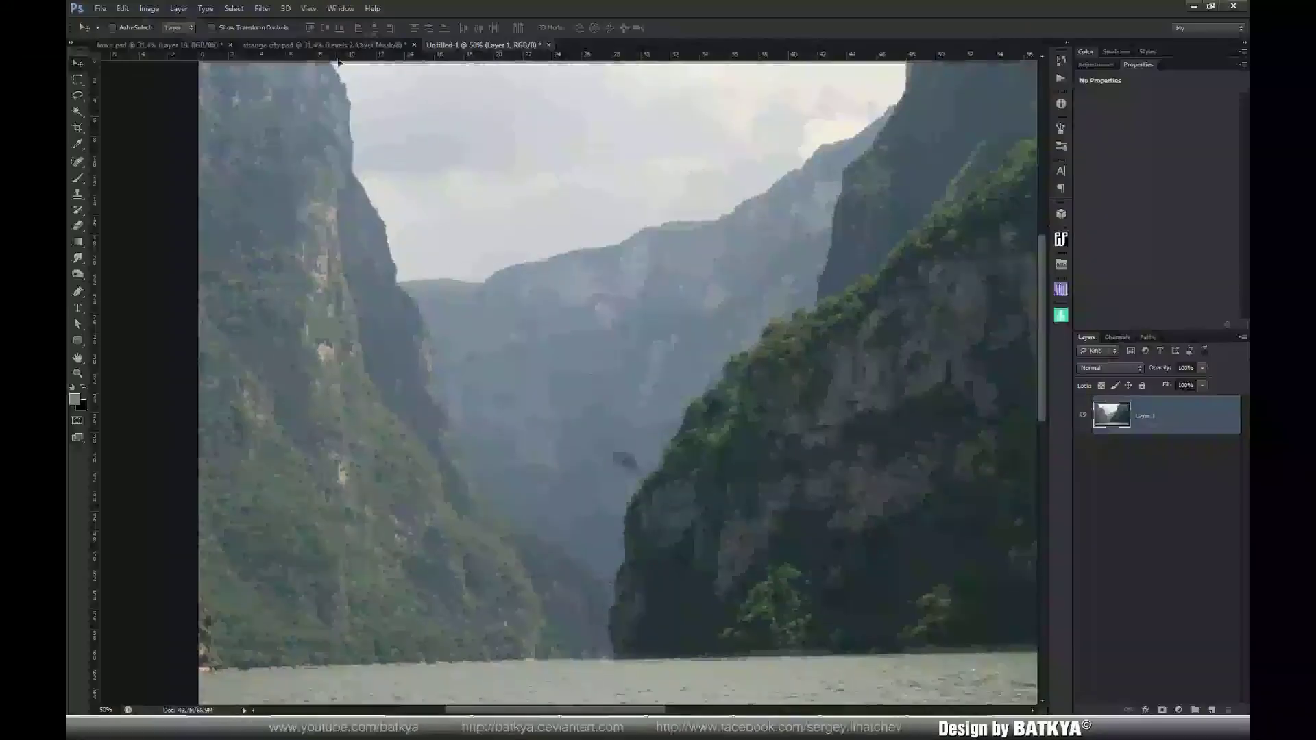
{"action": "left_click_drag", "start_coordinate": [339, 49], "coordinate": [291, 188]}
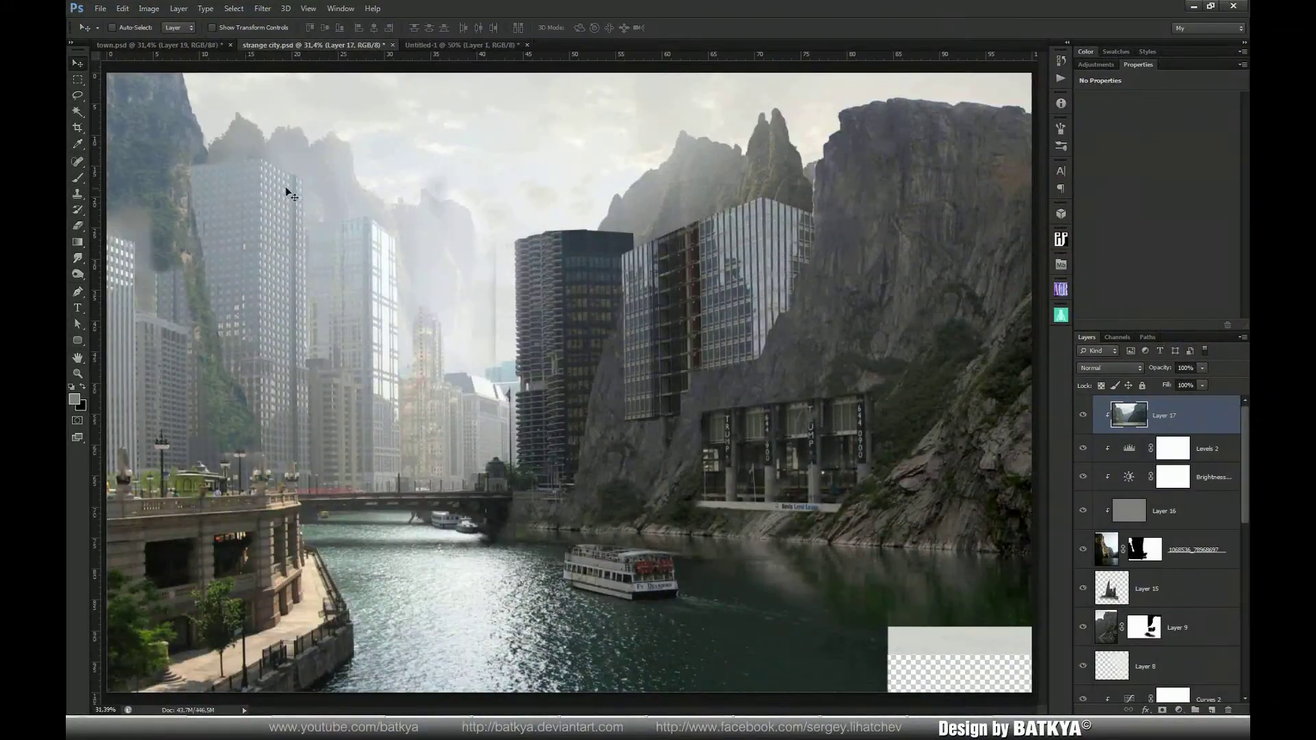
Paint in white with another brush tip on the canyon photo's mask to restore rock at the gap in the left cliff above the buildings
{"action": "left_click", "coordinate": [1137, 546]}
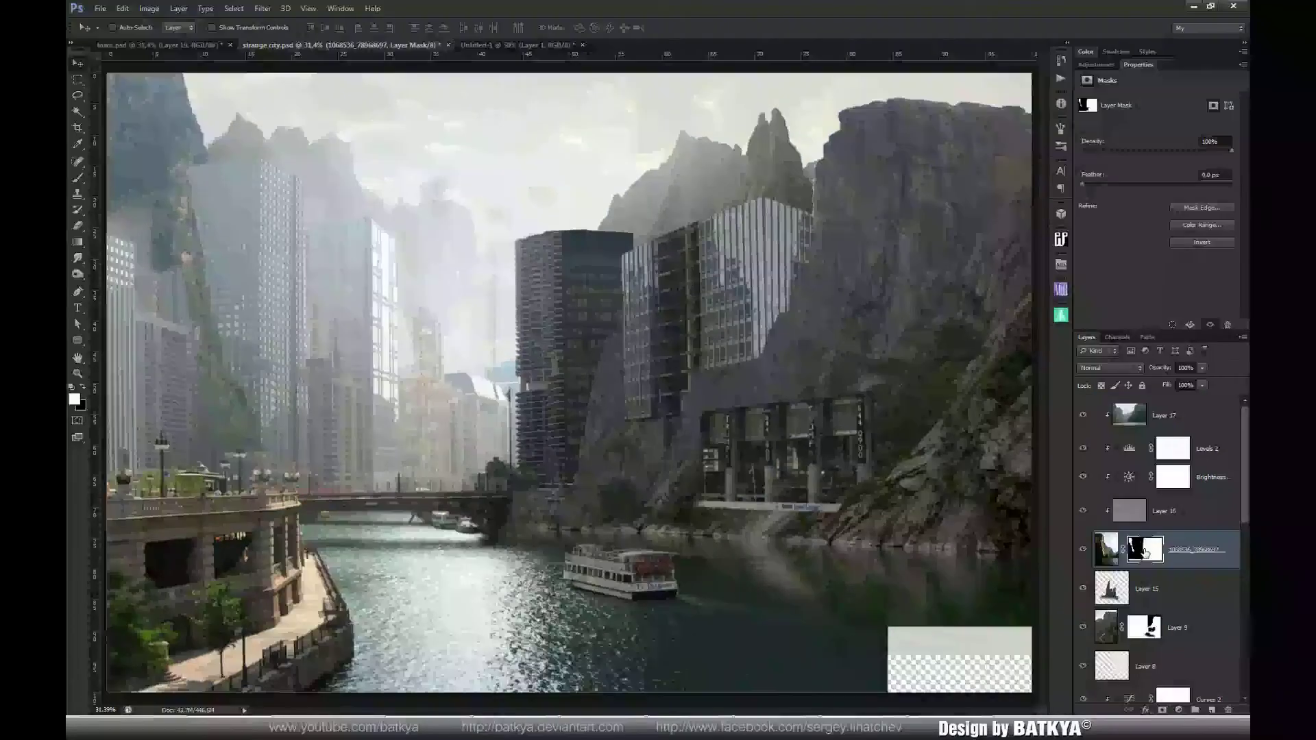
{"action": "key", "text": "b"}
{"action": "key", "text": "x"}
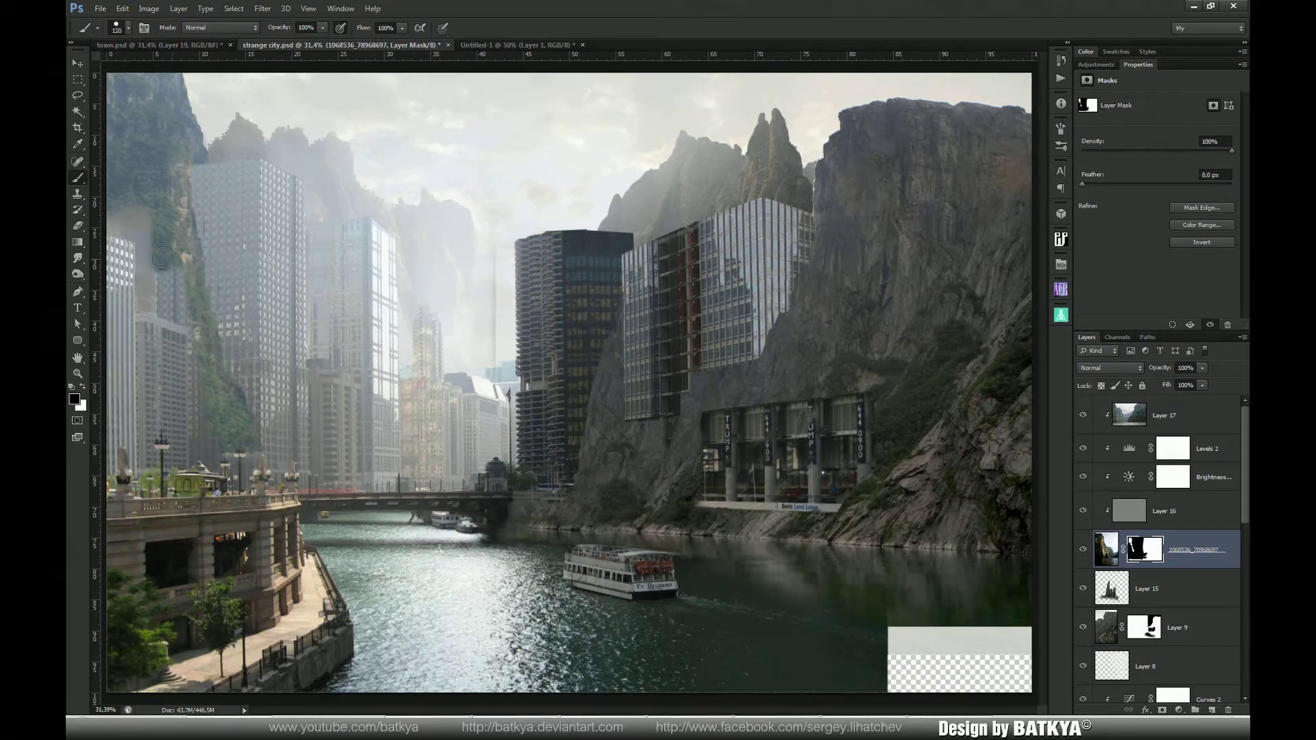
{"action": "key", "text": "x"}
{"action": "right_click", "coordinate": [130, 224]}
{"action": "double_click", "coordinate": [238, 474]}
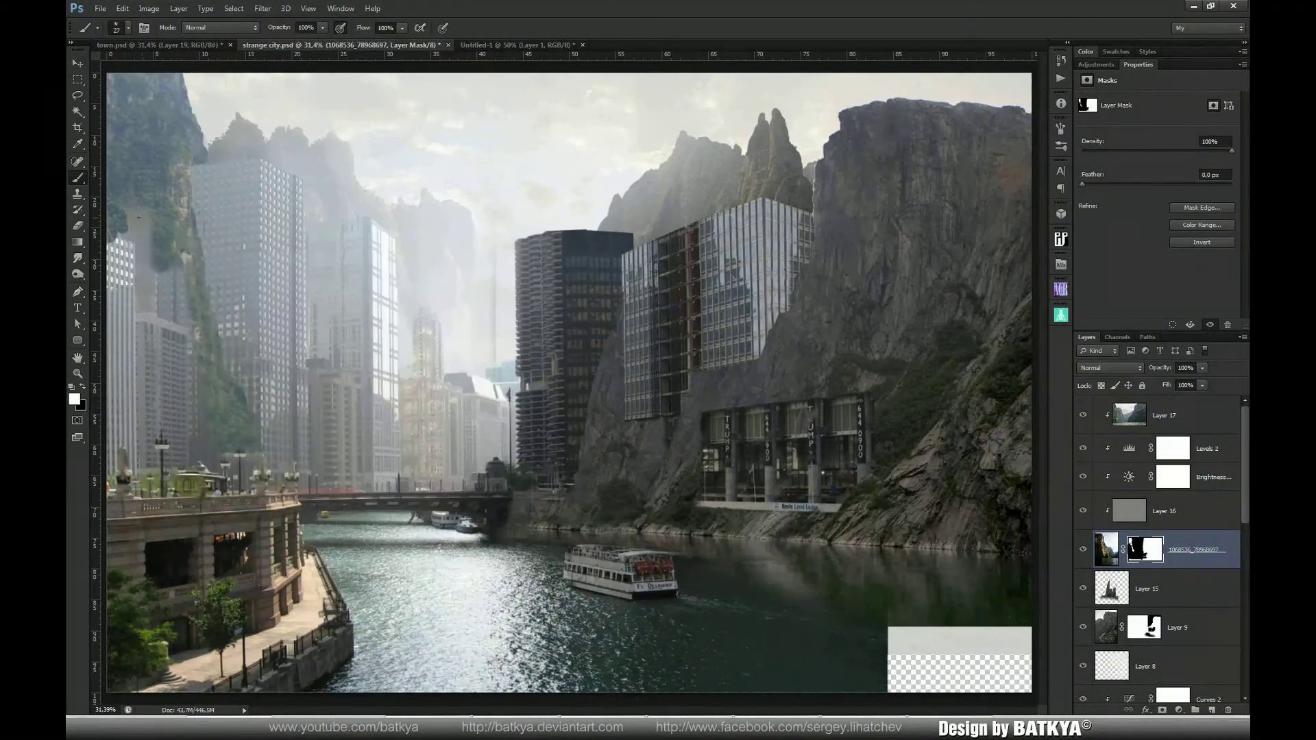
{"action": "mouse_move", "coordinate": [133, 217]}
{"action": "left_mouse_down"}
{"action": "mouse_move", "coordinate": [150, 273]}
{"action": "mouse_move", "coordinate": [144, 260]}
{"action": "mouse_move", "coordinate": [139, 314]}
{"action": "mouse_move", "coordinate": [188, 325]}
{"action": "mouse_move", "coordinate": [177, 275]}
{"action": "mouse_move", "coordinate": [161, 298]}
{"action": "mouse_move", "coordinate": [140, 251]}
{"action": "mouse_move", "coordinate": [137, 251]}
{"action": "left_mouse_up"}
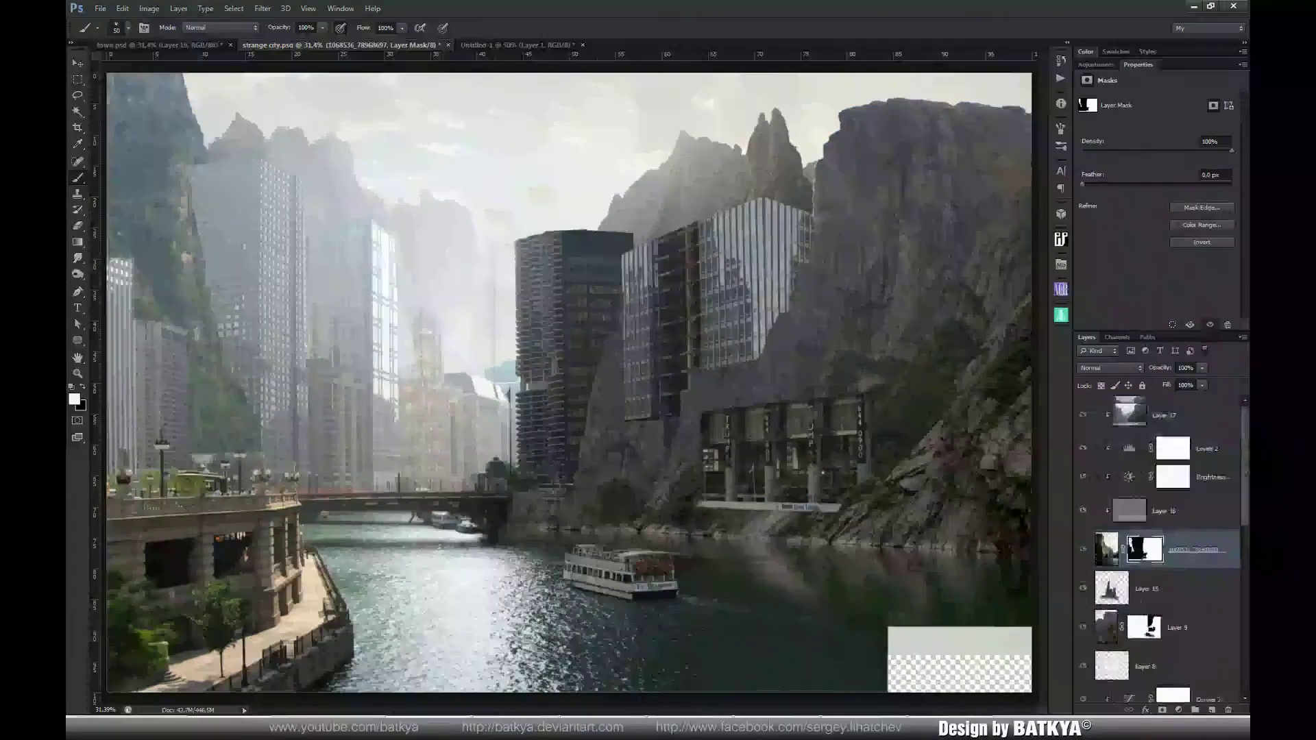
Add a mask to Layer 17 and fade it in black at 50% opacity along the left cliff's right edge beside the skyscraper
{"action": "left_click", "coordinate": [1133, 417]}
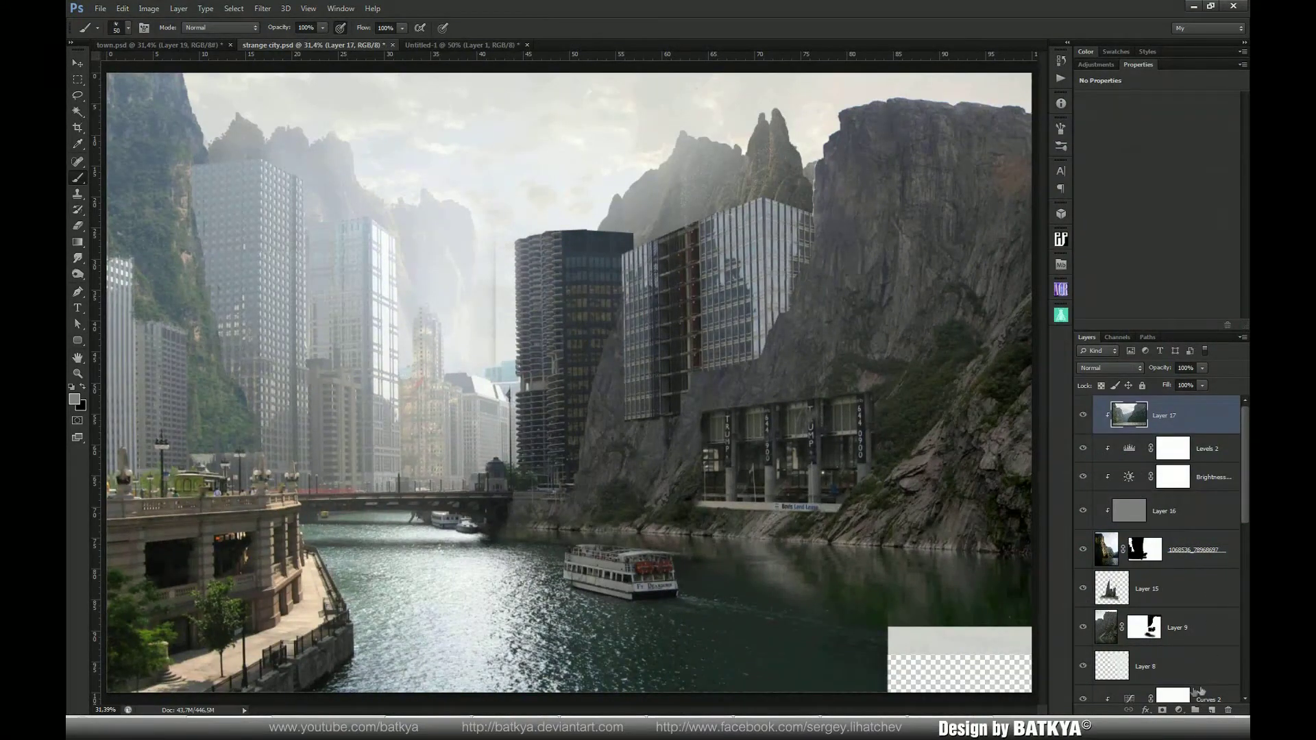
{"action": "left_click", "coordinate": [1163, 711]}
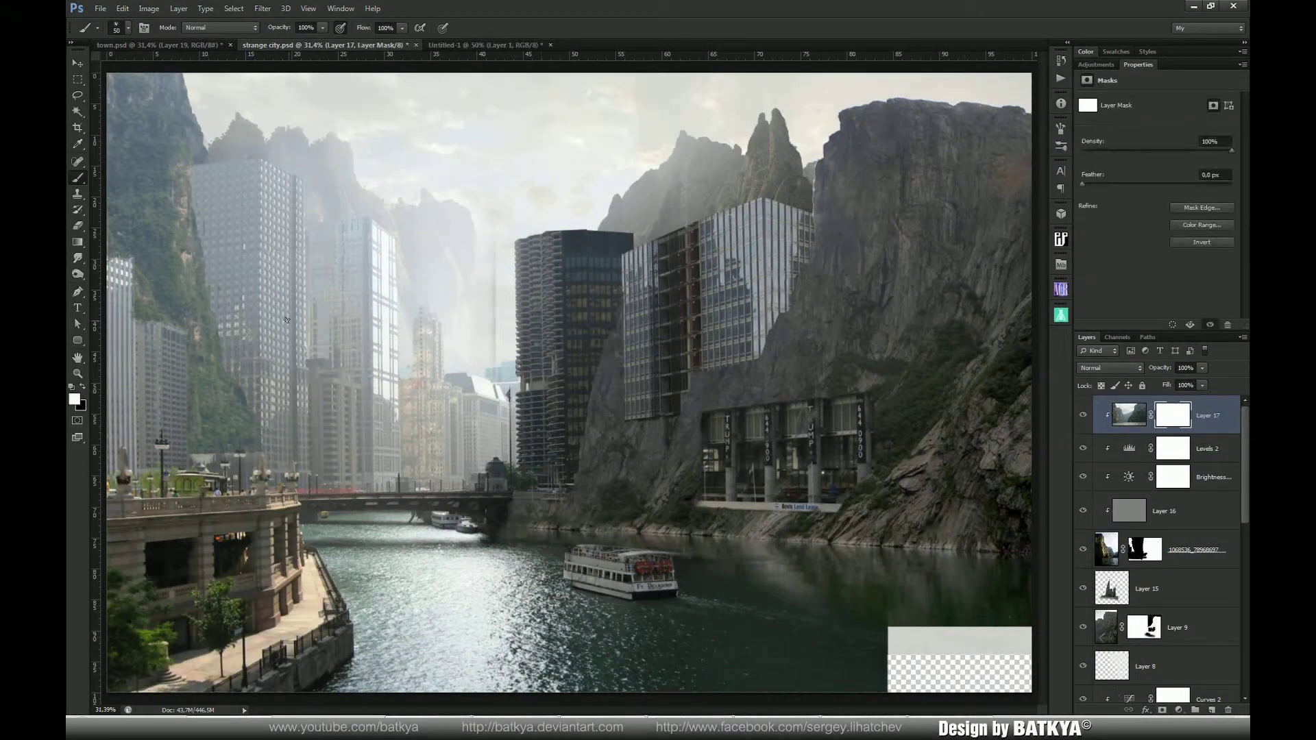
{"action": "right_click", "coordinate": [286, 319]}
{"action": "key", "text": "Escape"}
{"action": "key", "text": "bracketright"}
{"action": "key", "text": "bracketright"}
{"action": "key", "text": "bracketright"}
{"action": "key", "text": "bracketright"}
{"action": "key", "text": "bracketright"}
{"action": "key", "text": "bracketright"}
{"action": "key", "text": "bracketright"}
{"action": "key", "text": "bracketright"}
{"action": "key", "text": "x"}
{"action": "key", "text": "5"}
{"action": "mouse_move", "coordinate": [198, 195]}
{"action": "left_mouse_down"}
{"action": "mouse_move", "coordinate": [220, 303]}
{"action": "mouse_move", "coordinate": [214, 270]}
{"action": "mouse_move", "coordinate": [211, 326]}
{"action": "mouse_move", "coordinate": [227, 349]}
{"action": "mouse_move", "coordinate": [207, 297]}
{"action": "left_mouse_up"}
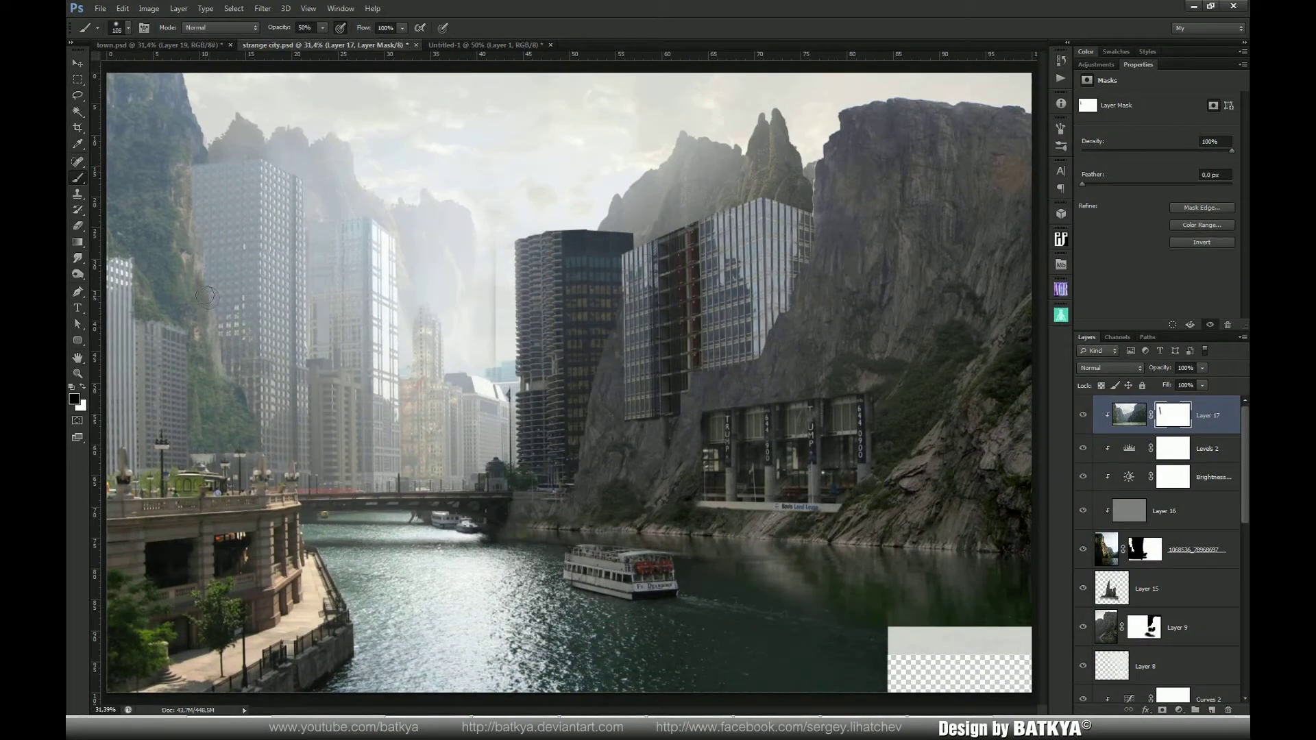
Refine Layer 17's mask along the left cliff with a resized brush at 50% opacity, alternating black and white
{"action": "key", "text": "bracketright"}
{"action": "key", "text": "bracketright"}
{"action": "key", "text": "bracketright"}
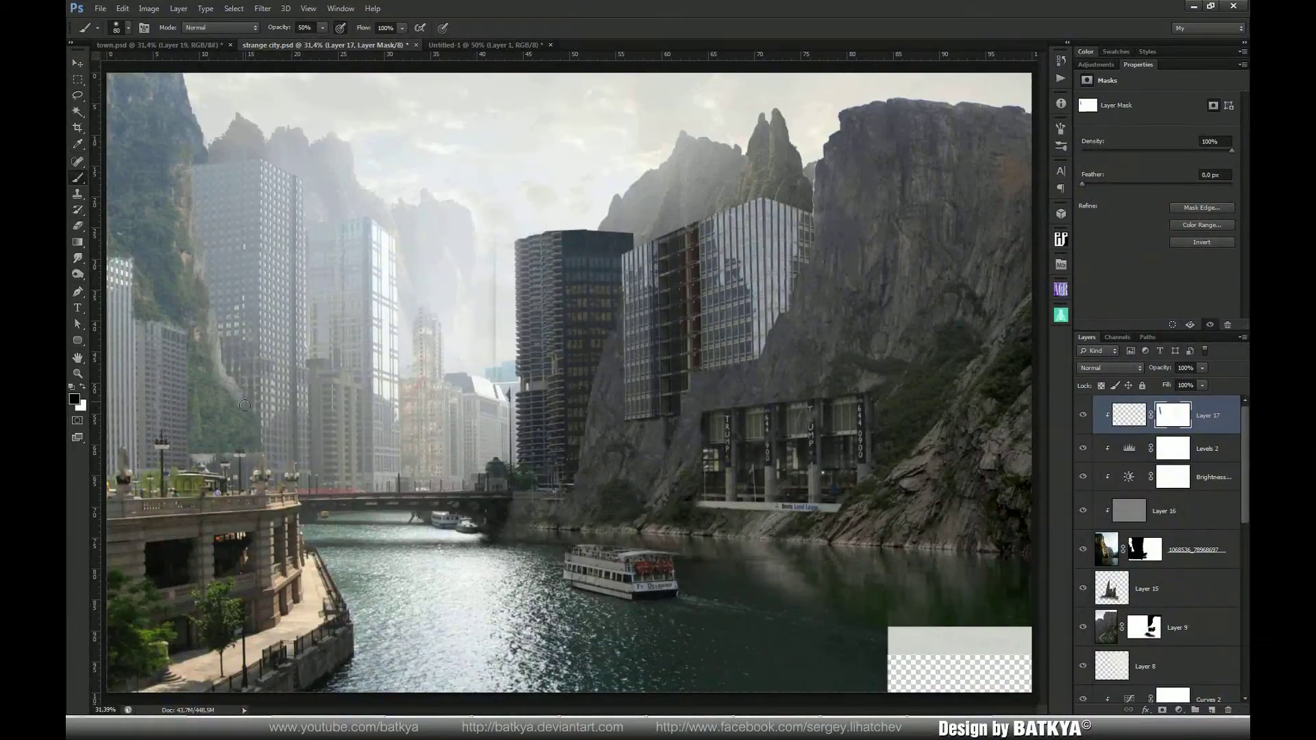
{"action": "key", "text": "x"}
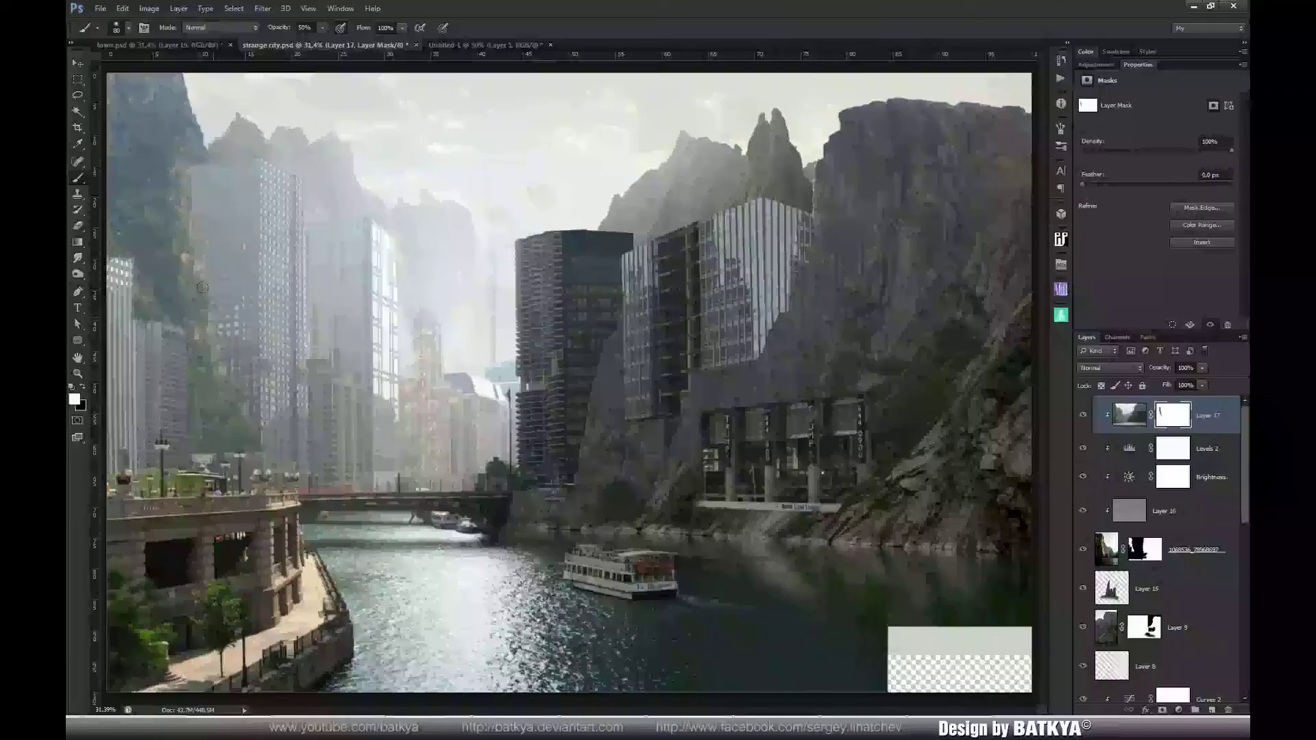
{"action": "key", "text": "x"}
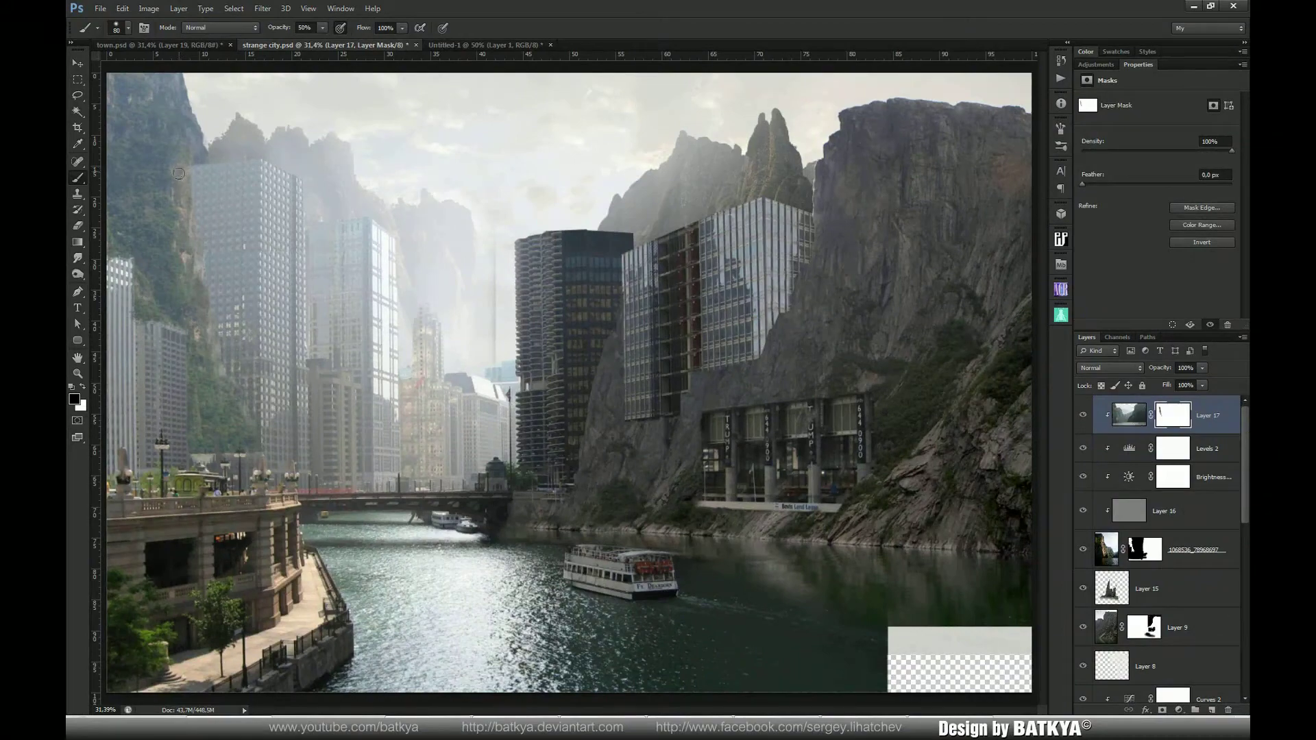
{"action": "key", "text": "x"}
Apply Levels directly to Layer 17's image with the black output level raised to 23
{"action": "left_click", "coordinate": [1125, 414]}
{"action": "left_click", "coordinate": [149, 8]}
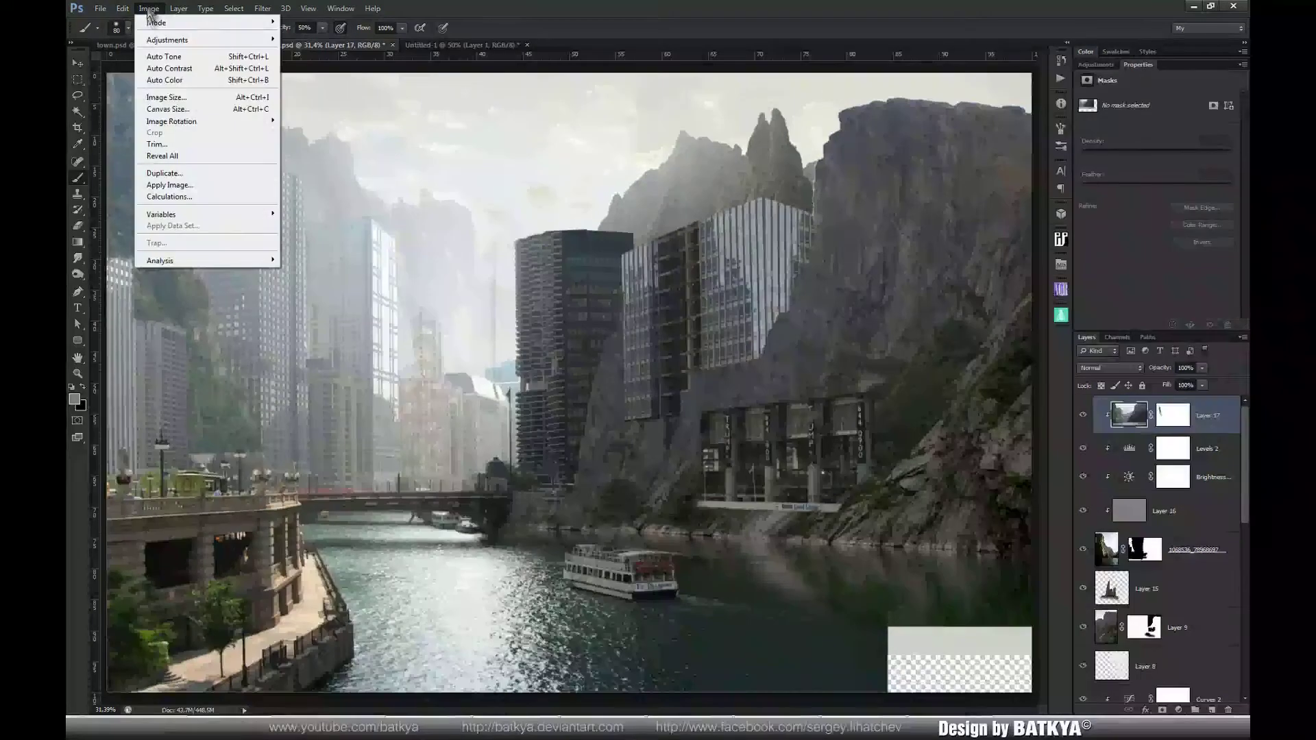
{"action": "mouse_move", "coordinate": [154, 41]}
{"action": "left_click", "coordinate": [302, 51]}
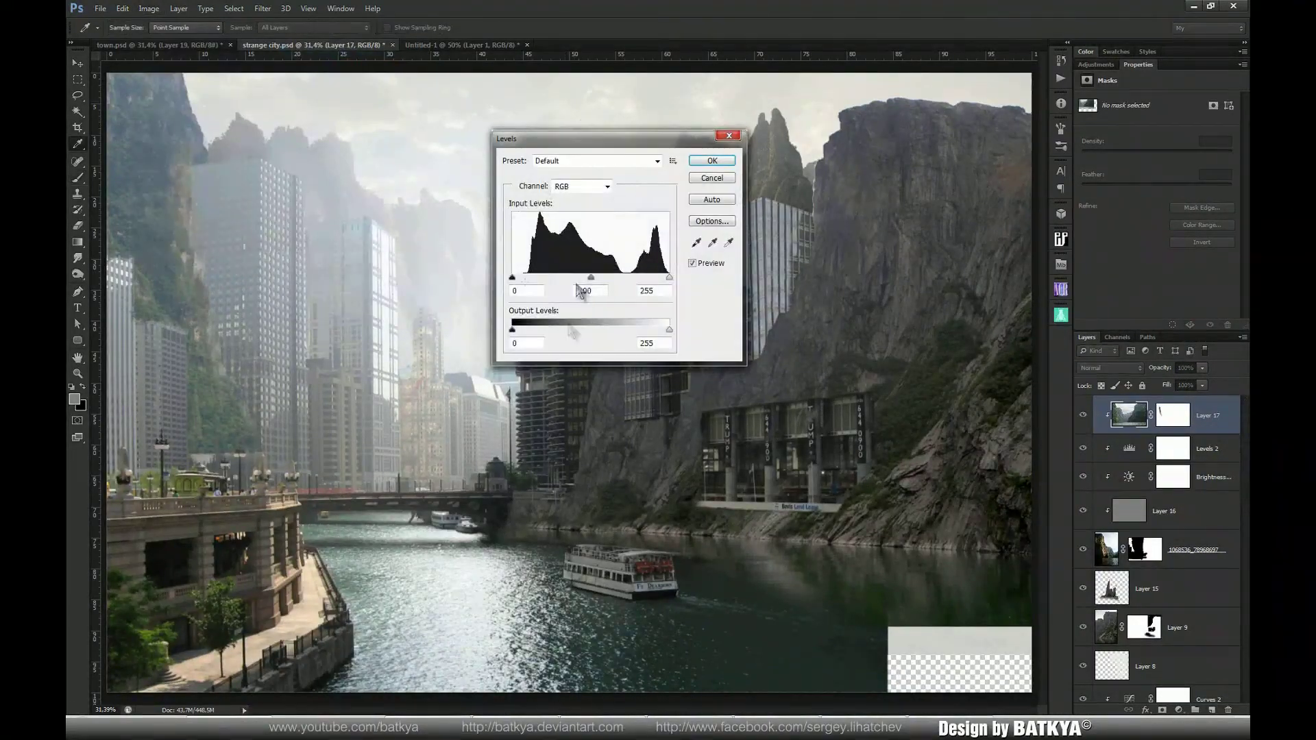
{"action": "left_click_drag", "start_coordinate": [513, 331], "coordinate": [525, 332]}
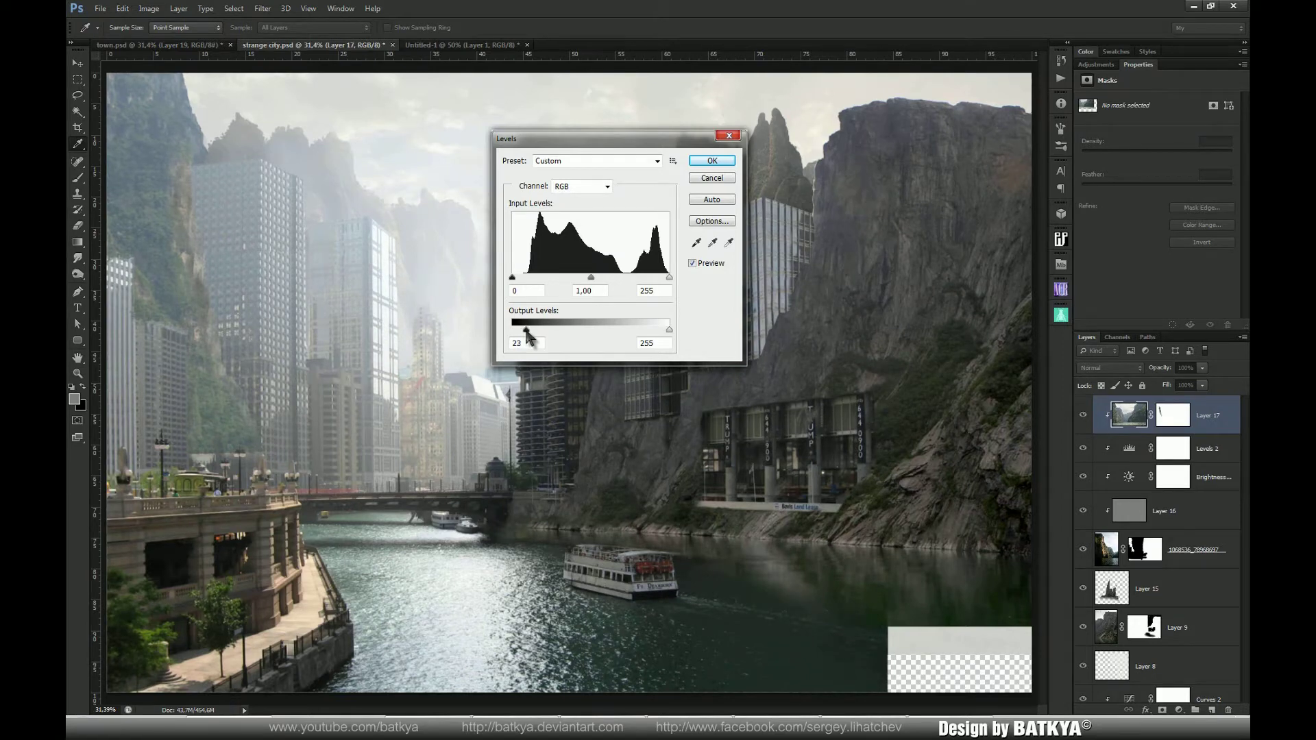
{"action": "left_click", "coordinate": [712, 162]}
Pick another brush tip and touch up the left cliff's edge beside the skyscraper in white on the canyon photo's mask
{"action": "key", "text": "b"}
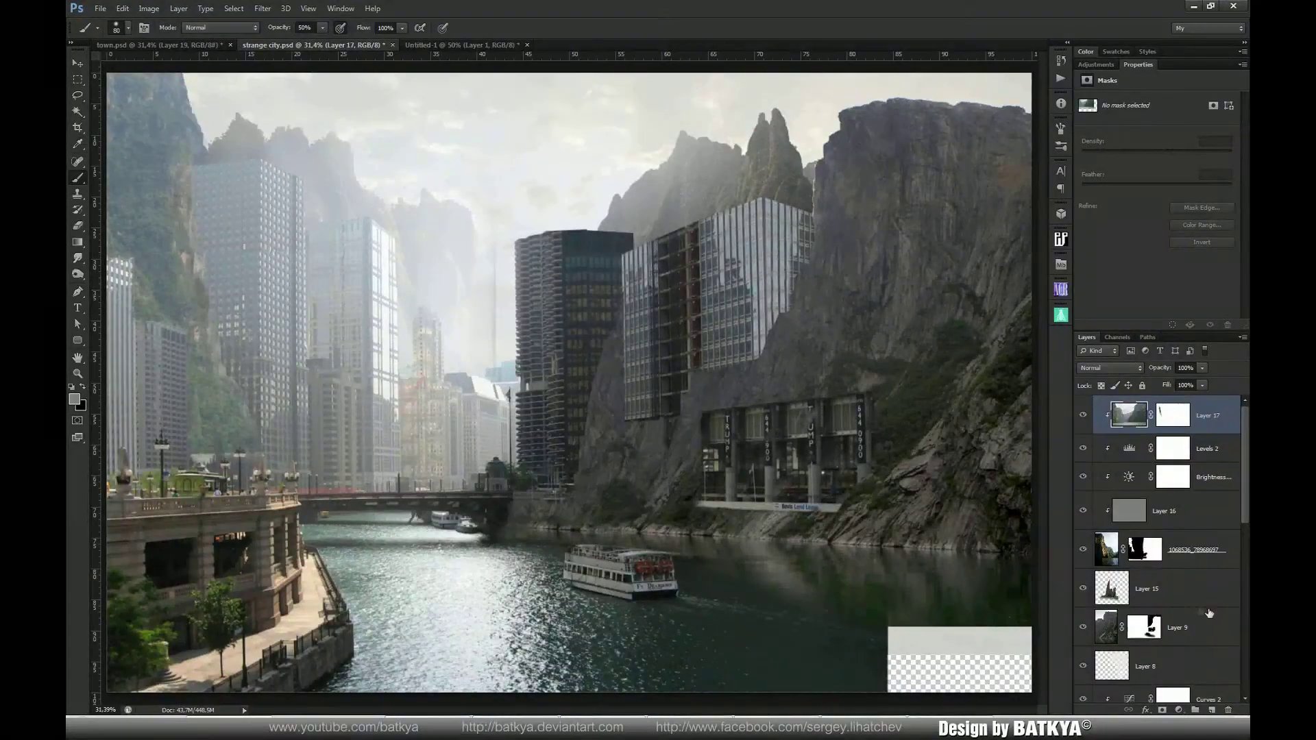
{"action": "key", "text": "alt+bracketleft"}
{"action": "key", "text": "alt+bracketleft"}
{"action": "key", "text": "alt+bracketleft"}
{"action": "key", "text": "alt+bracketleft"}
{"action": "key", "text": "d"}
{"action": "right_click", "coordinate": [181, 230]}
{"action": "left_click", "coordinate": [412, 435]}
{"action": "left_click", "coordinate": [331, 480]}
{"action": "left_click", "coordinate": [183, 242]}
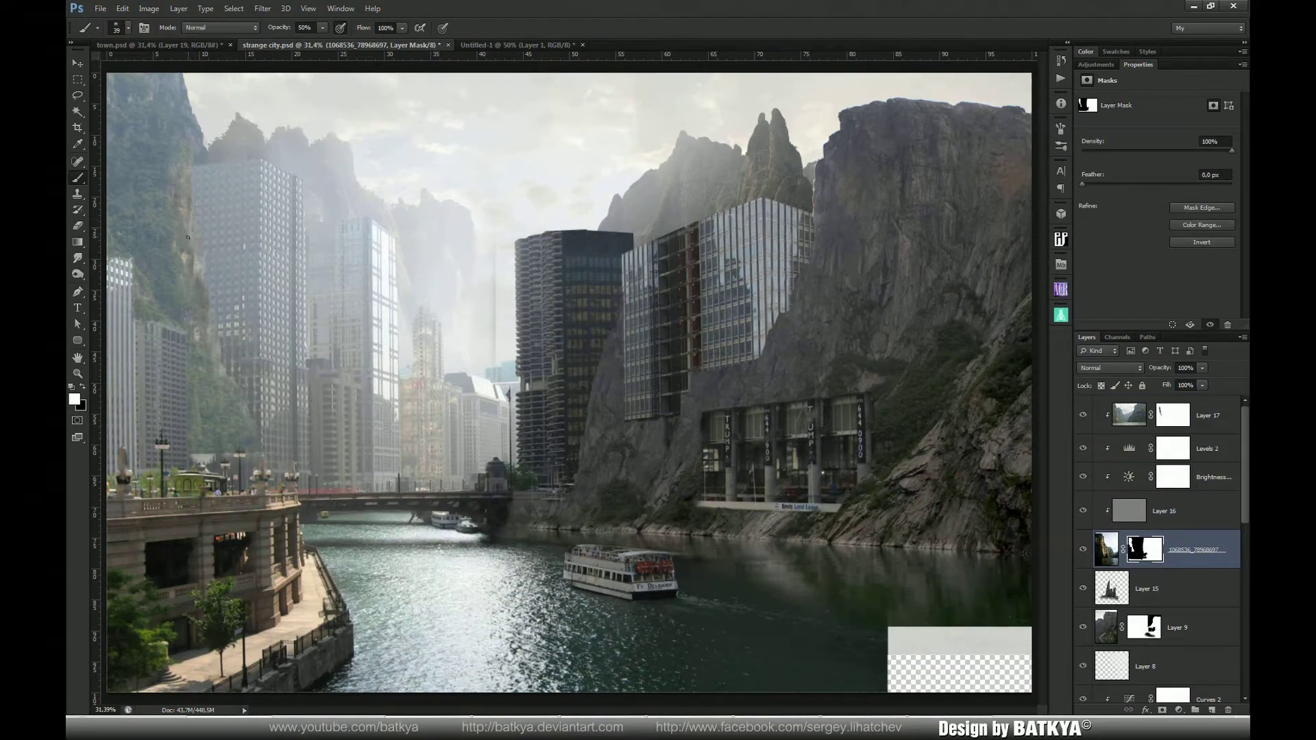
{"action": "key", "text": "bracketright"}
{"action": "key", "text": "bracketright"}
{"action": "key", "text": "bracketright"}
Add a new layer above Layer 17 and clone river water over the empty lower right corner, undoing unwanted strokes
{"action": "left_click", "coordinate": [1173, 415]}
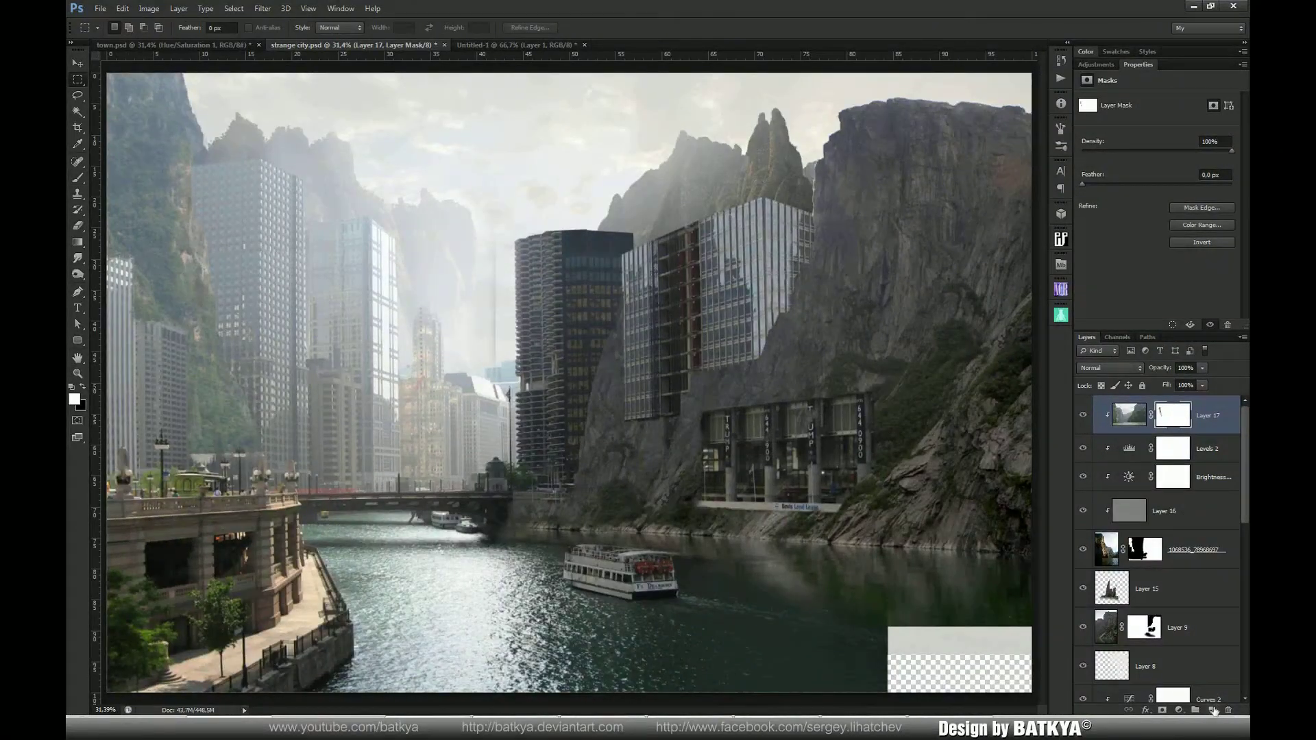
{"action": "left_click", "coordinate": [1212, 710]}
{"action": "key", "text": "s"}
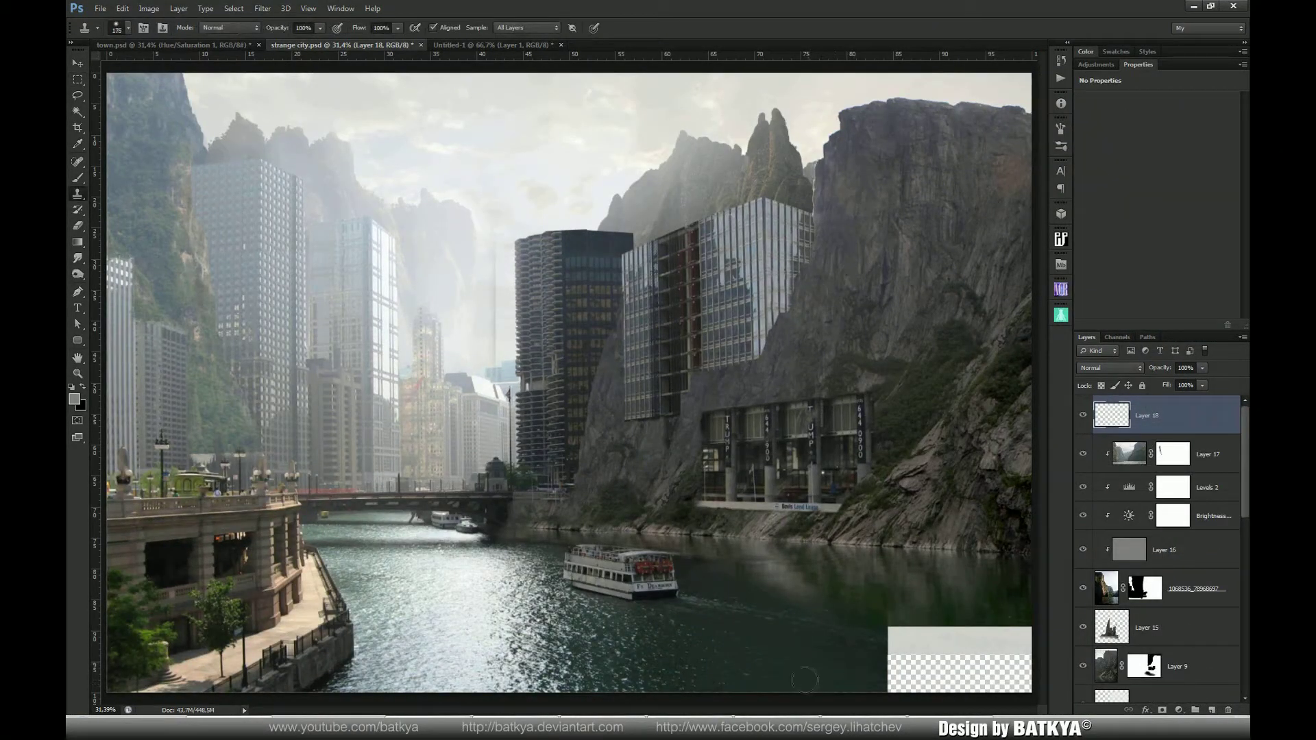
{"action": "left_click", "coordinate": [803, 679], "text": "alt"}
{"action": "mouse_move", "coordinate": [884, 702]}
{"action": "left_mouse_down"}
{"action": "mouse_move", "coordinate": [915, 675]}
{"action": "mouse_move", "coordinate": [920, 646]}
{"action": "mouse_move", "coordinate": [896, 635]}
{"action": "mouse_move", "coordinate": [921, 652]}
{"action": "mouse_move", "coordinate": [891, 660]}
{"action": "mouse_move", "coordinate": [891, 674]}
{"action": "mouse_move", "coordinate": [967, 638]}
{"action": "mouse_move", "coordinate": [1011, 639]}
{"action": "mouse_move", "coordinate": [921, 631]}
{"action": "mouse_move", "coordinate": [912, 657]}
{"action": "mouse_move", "coordinate": [993, 676]}
{"action": "mouse_move", "coordinate": [925, 679]}
{"action": "mouse_move", "coordinate": [935, 688]}
{"action": "mouse_move", "coordinate": [1022, 671]}
{"action": "mouse_move", "coordinate": [915, 668]}
{"action": "left_mouse_up"}
{"action": "key", "text": "5"}
{"action": "left_click", "coordinate": [735, 648], "text": "alt"}
{"action": "mouse_move", "coordinate": [1002, 652]}
{"action": "left_mouse_down"}
{"action": "mouse_move", "coordinate": [988, 696]}
{"action": "mouse_move", "coordinate": [1019, 688]}
{"action": "mouse_move", "coordinate": [1011, 661]}
{"action": "mouse_move", "coordinate": [915, 652]}
{"action": "mouse_move", "coordinate": [995, 663]}
{"action": "mouse_move", "coordinate": [807, 666]}
{"action": "mouse_move", "coordinate": [1036, 688]}
{"action": "mouse_move", "coordinate": [979, 621]}
{"action": "mouse_move", "coordinate": [1023, 650]}
{"action": "left_mouse_up"}
{"action": "key", "text": "ctrl+alt+z"}
{"action": "key", "text": "ctrl+alt+z"}
{"action": "key", "text": "ctrl+alt+z"}
{"action": "key", "text": "ctrl+alt+z"}
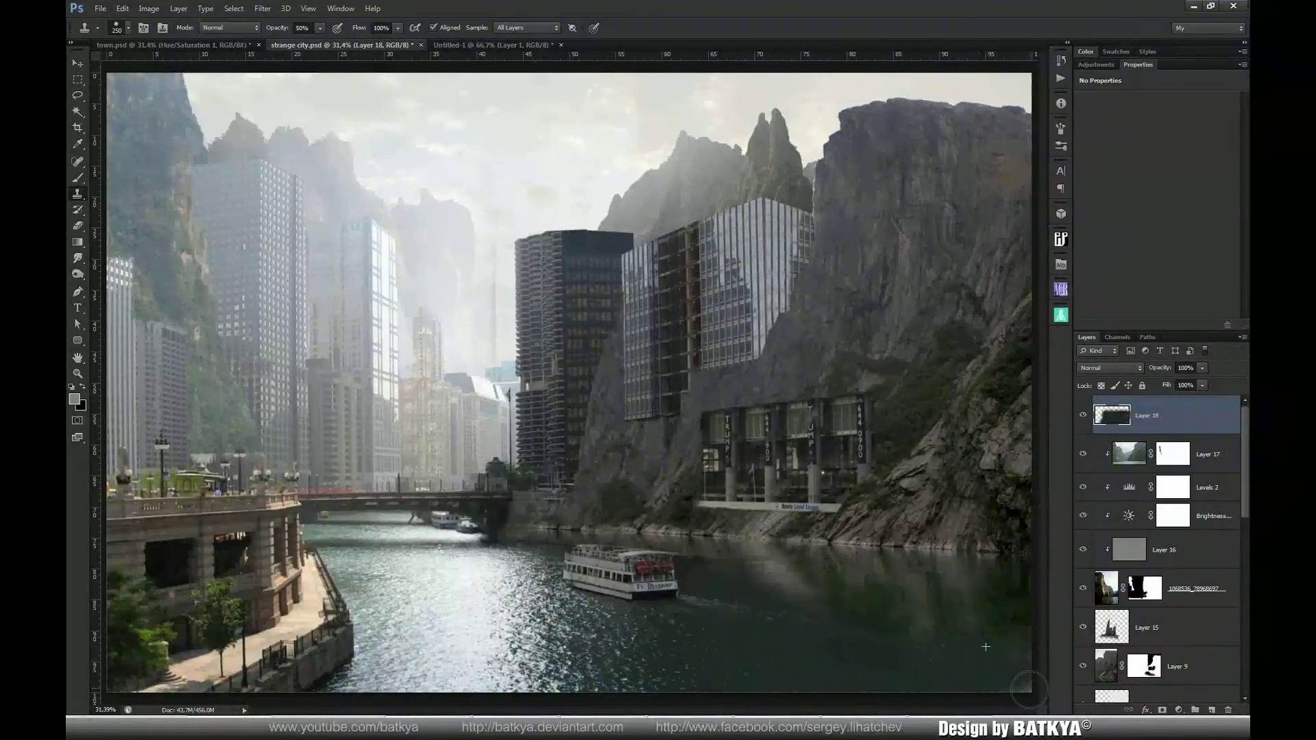
Even out the cloned water in the lower right corner with the Clone Stamp at 50% opacity
{"action": "mouse_move", "coordinate": [1028, 654]}
{"action": "left_mouse_down"}
{"action": "mouse_move", "coordinate": [977, 628]}
{"action": "mouse_move", "coordinate": [917, 636]}
{"action": "left_mouse_up"}
{"action": "left_click", "coordinate": [963, 641], "text": "alt"}
{"action": "key", "text": "ctrl+alt+z"}
{"action": "left_click_drag", "start_coordinate": [1006, 665], "coordinate": [946, 640]}
{"action": "key", "text": "ctrl+alt+z"}
{"action": "mouse_move", "coordinate": [1006, 675]}
{"action": "left_mouse_down"}
{"action": "mouse_move", "coordinate": [996, 671]}
{"action": "mouse_move", "coordinate": [1013, 682]}
{"action": "left_mouse_up"}
Blend the right cliff's reflection into the river on Layer 9's mask with a soft 20% opacity brush in white and black
{"action": "left_click", "coordinate": [1143, 665]}
{"action": "key", "text": "b"}
{"action": "right_click", "coordinate": [757, 602]}
{"action": "double_click", "coordinate": [869, 537]}
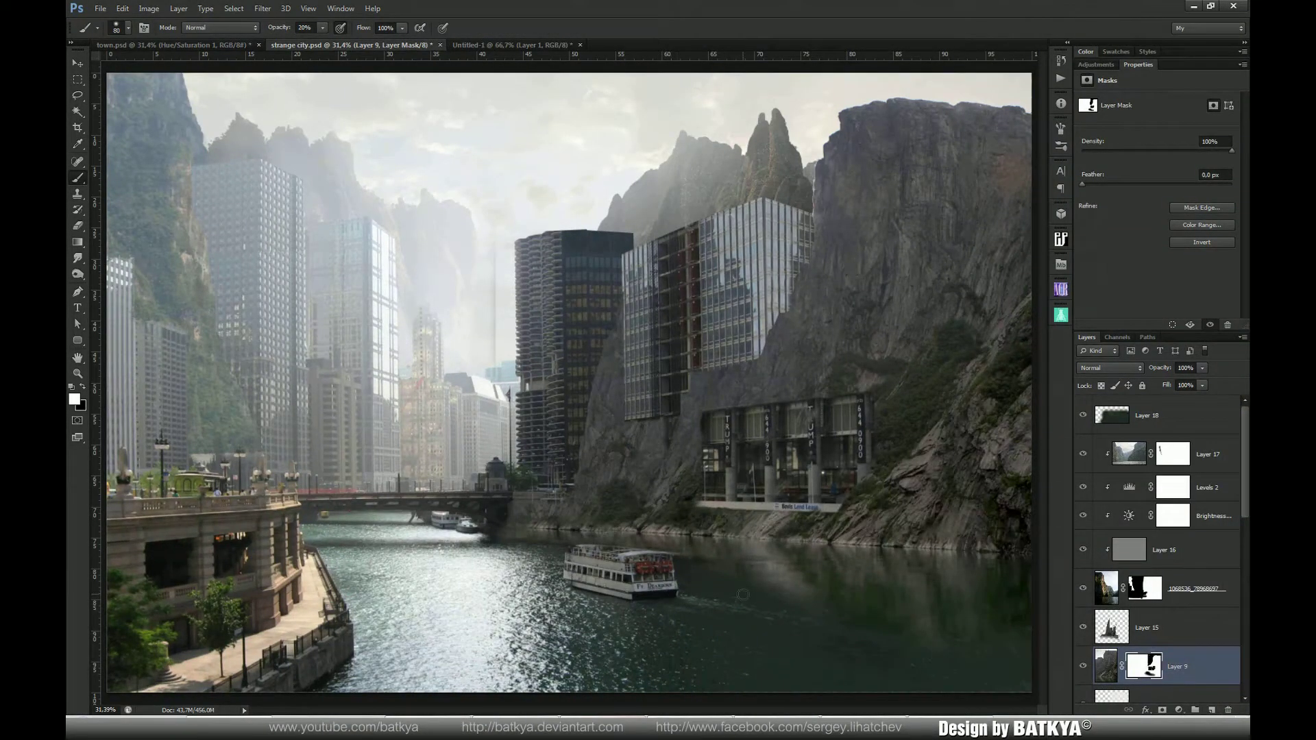
{"action": "key", "text": "x"}
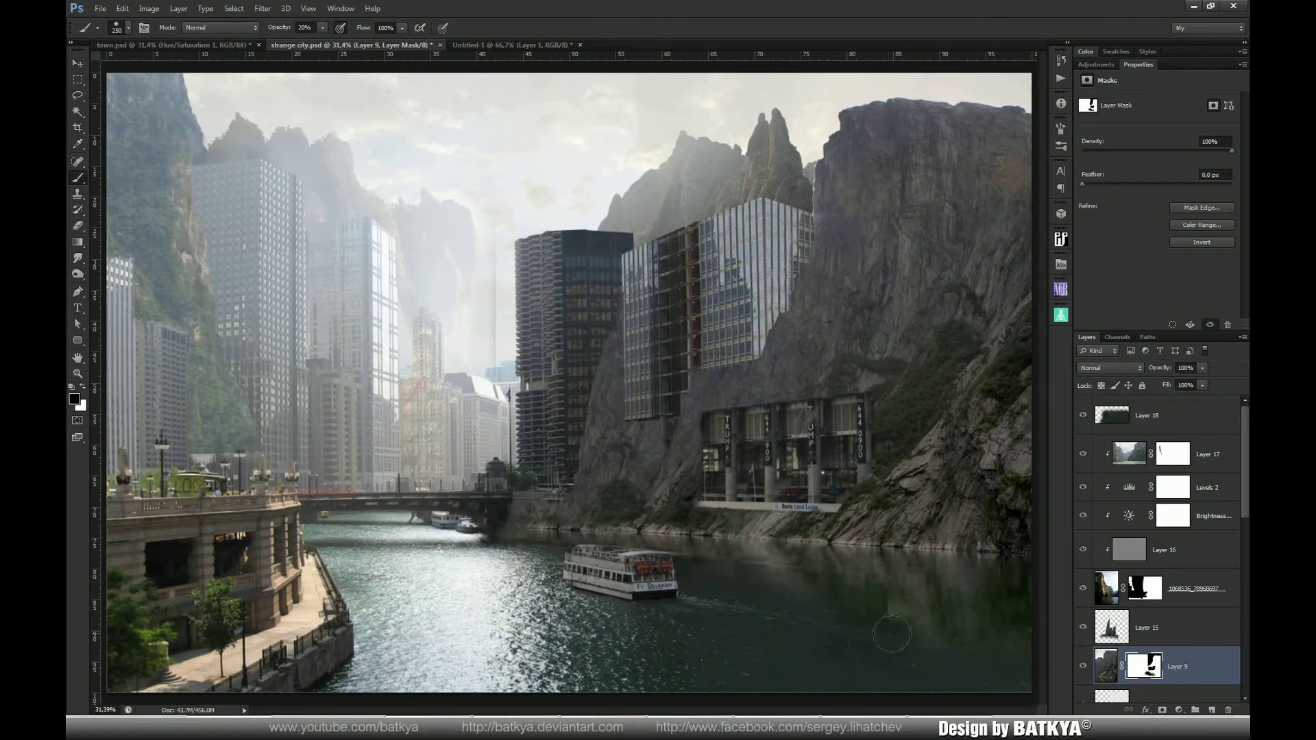
{"action": "key", "text": "x"}
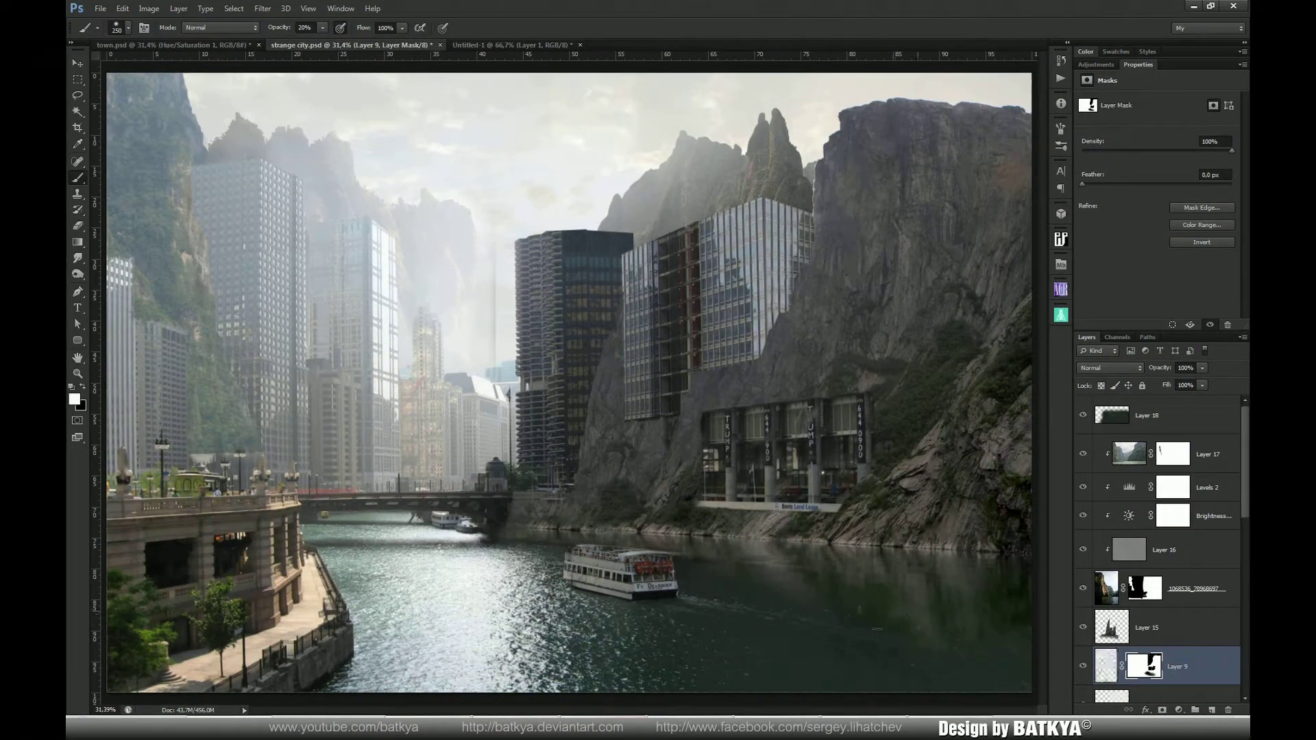
{"action": "key", "text": "x"}
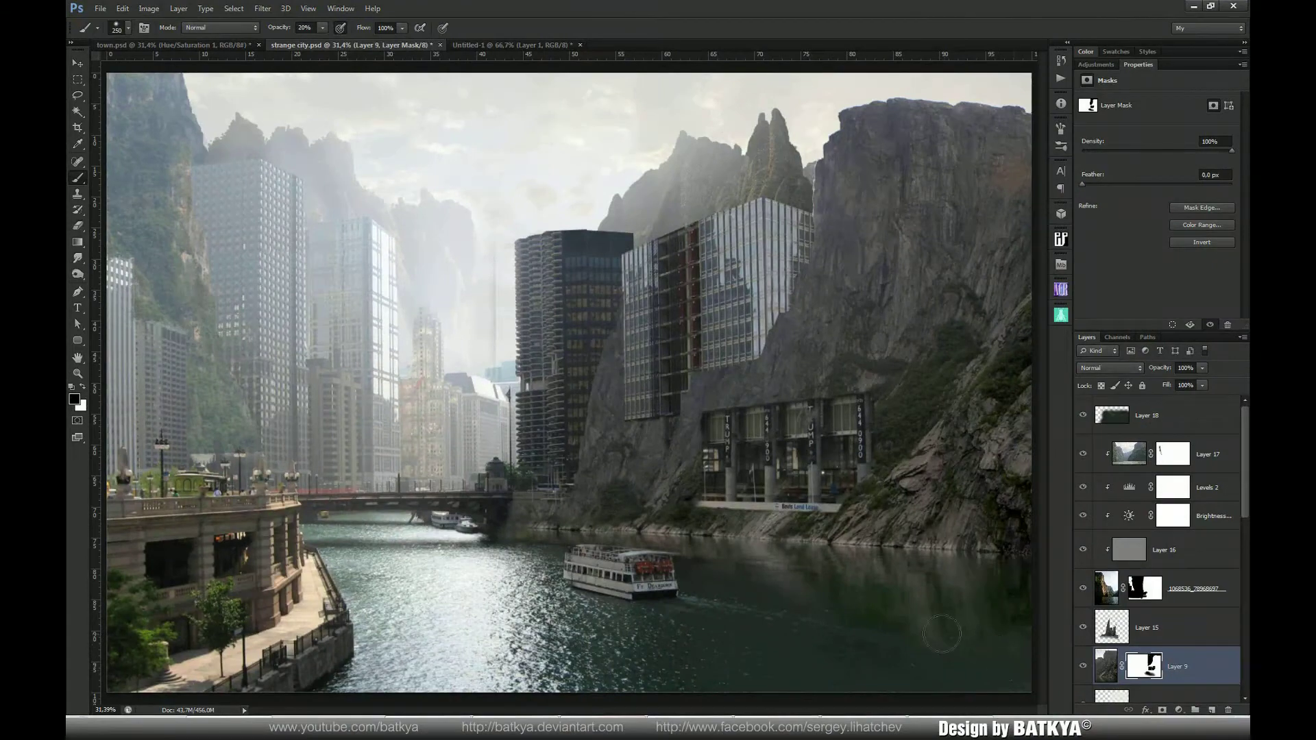
Touch up the reflection beside the tour boat in white on Layer 9's mask with a smaller brush at 10% opacity
{"action": "key", "text": "bracketleft"}
{"action": "key", "text": "bracketleft"}
{"action": "key", "text": "1"}
{"action": "key", "text": "x"}
{"action": "left_click_drag", "start_coordinate": [720, 569], "coordinate": [744, 571]}
Copy the waterfall photo from Untitled-1 into strange city.psd above Layer 18
{"action": "left_click", "coordinate": [1118, 418]}
{"action": "key", "text": "v"}
{"action": "left_click", "coordinate": [483, 46]}
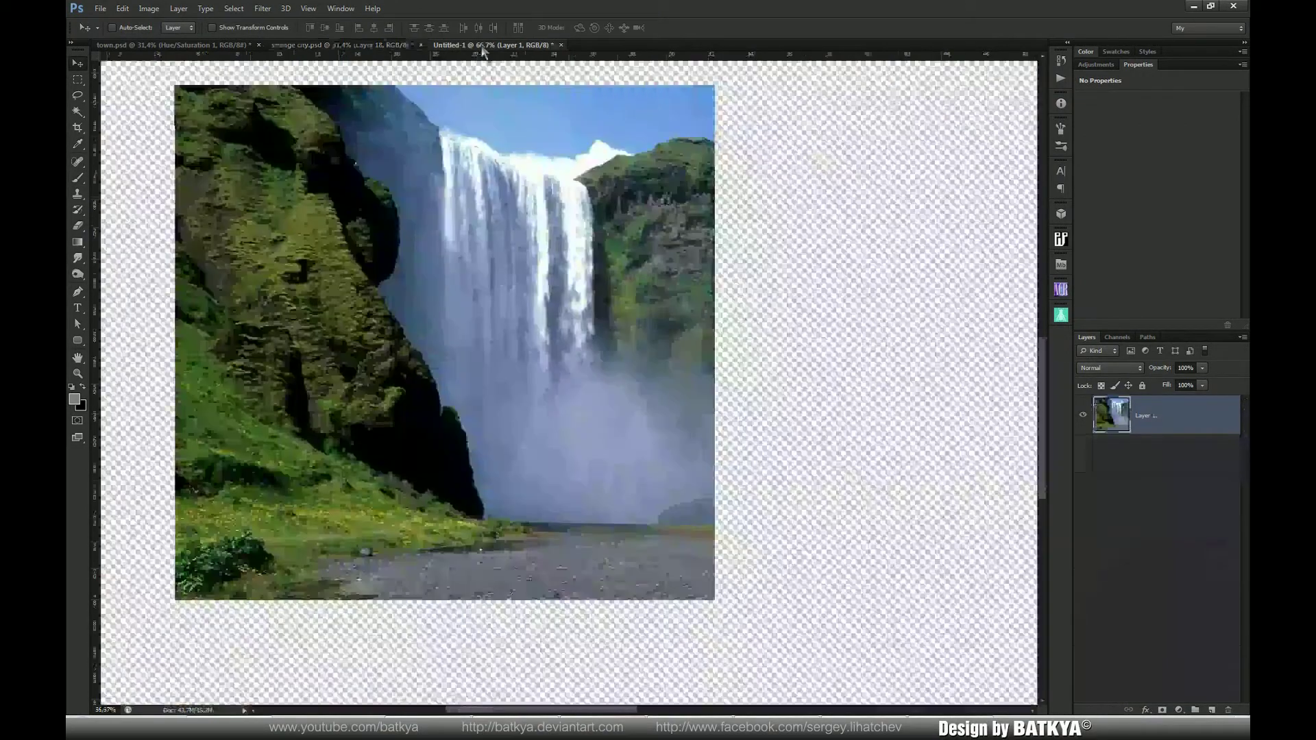
{"action": "left_click_drag", "start_coordinate": [433, 86], "coordinate": [426, 355]}
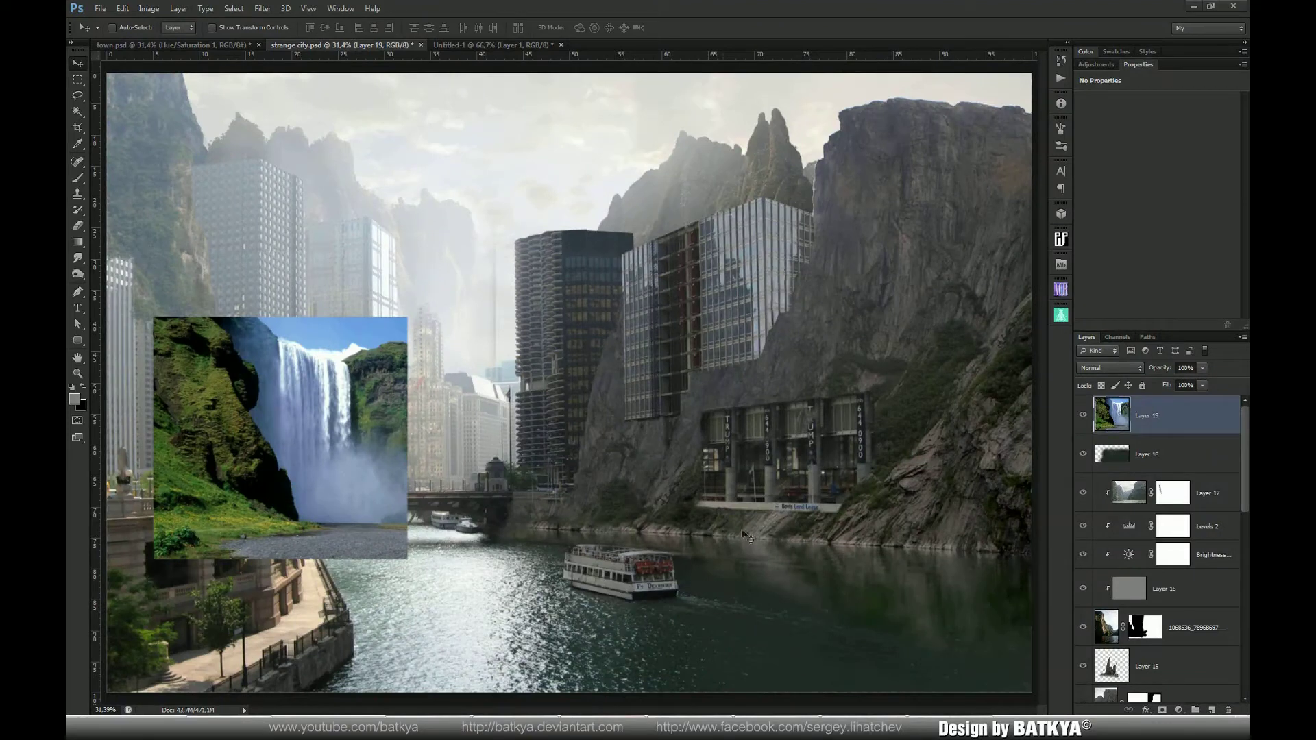
Add a mask to the waterfall layer and hide the surrounding cliffs, grass and sky in black with a large brush
{"action": "left_click", "coordinate": [1162, 710]}
{"action": "key", "text": "b"}
{"action": "key", "text": "x"}
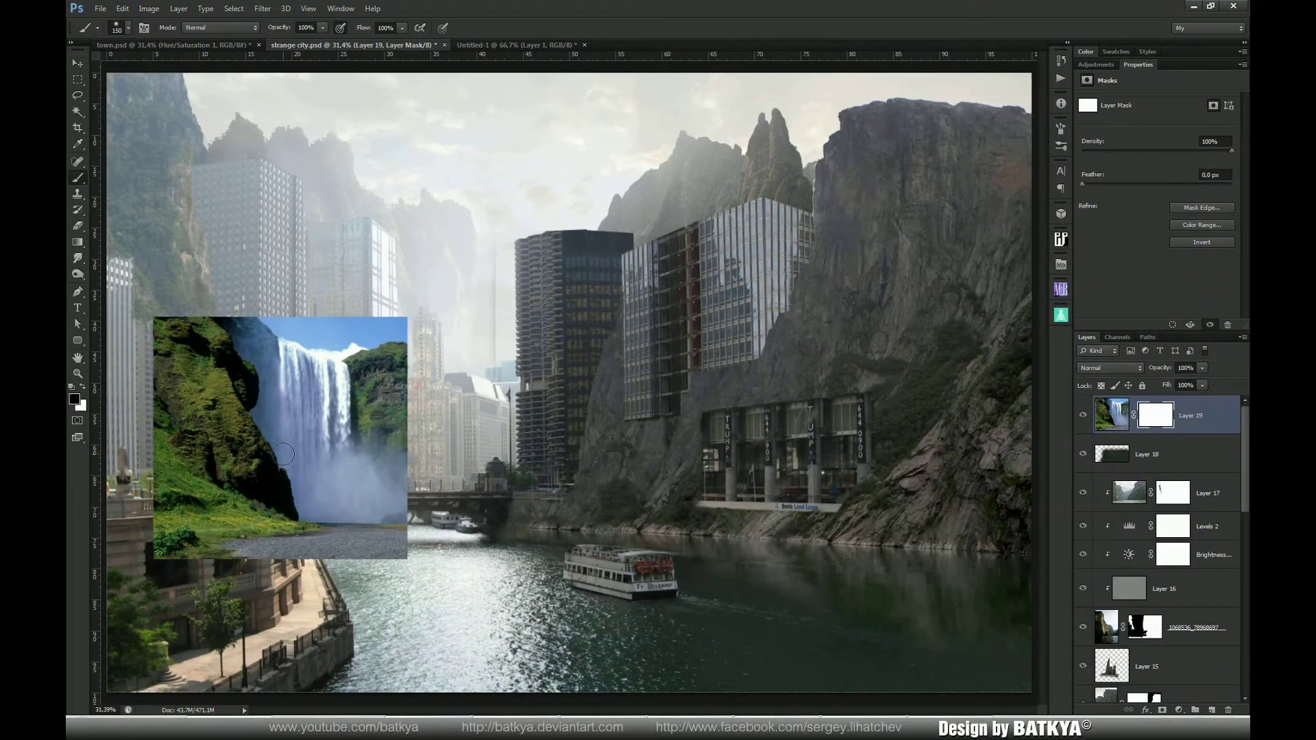
{"action": "key", "text": "bracketright"}
{"action": "key", "text": "bracketright"}
{"action": "key", "text": "bracketright"}
{"action": "key", "text": "bracketright"}
{"action": "mouse_move", "coordinate": [206, 322]}
{"action": "left_mouse_down"}
{"action": "mouse_move", "coordinate": [193, 506]}
{"action": "mouse_move", "coordinate": [155, 465]}
{"action": "mouse_move", "coordinate": [137, 519]}
{"action": "mouse_move", "coordinate": [157, 421]}
{"action": "mouse_move", "coordinate": [175, 522]}
{"action": "mouse_move", "coordinate": [208, 445]}
{"action": "mouse_move", "coordinate": [220, 300]}
{"action": "mouse_move", "coordinate": [223, 537]}
{"action": "mouse_move", "coordinate": [235, 271]}
{"action": "mouse_move", "coordinate": [252, 417]}
{"action": "mouse_move", "coordinate": [258, 281]}
{"action": "mouse_move", "coordinate": [256, 570]}
{"action": "mouse_move", "coordinate": [220, 578]}
{"action": "mouse_move", "coordinate": [358, 578]}
{"action": "mouse_move", "coordinate": [410, 555]}
{"action": "left_mouse_up"}
{"action": "mouse_move", "coordinate": [393, 322]}
{"action": "left_mouse_down"}
{"action": "mouse_move", "coordinate": [407, 391]}
{"action": "mouse_move", "coordinate": [393, 351]}
{"action": "mouse_move", "coordinate": [399, 381]}
{"action": "left_mouse_up"}
Mask away the remaining rock around the waterfall's top and both sides in black with a smaller brush
{"action": "key", "text": "bracketleft"}
{"action": "key", "text": "bracketleft"}
{"action": "key", "text": "bracketleft"}
{"action": "key", "text": "bracketleft"}
{"action": "key", "text": "bracketleft"}
{"action": "mouse_move", "coordinate": [370, 327]}
{"action": "left_mouse_down"}
{"action": "mouse_move", "coordinate": [363, 388]}
{"action": "mouse_move", "coordinate": [322, 345]}
{"action": "mouse_move", "coordinate": [275, 334]}
{"action": "mouse_move", "coordinate": [347, 333]}
{"action": "mouse_move", "coordinate": [306, 332]}
{"action": "mouse_move", "coordinate": [351, 335]}
{"action": "mouse_move", "coordinate": [312, 338]}
{"action": "mouse_move", "coordinate": [365, 356]}
{"action": "mouse_move", "coordinate": [314, 339]}
{"action": "mouse_move", "coordinate": [341, 328]}
{"action": "left_mouse_up"}
{"action": "mouse_move", "coordinate": [373, 404]}
{"action": "left_mouse_down"}
{"action": "mouse_move", "coordinate": [356, 360]}
{"action": "mouse_move", "coordinate": [367, 414]}
{"action": "mouse_move", "coordinate": [351, 358]}
{"action": "mouse_move", "coordinate": [405, 449]}
{"action": "mouse_move", "coordinate": [386, 406]}
{"action": "left_mouse_up"}
{"action": "left_click_drag", "start_coordinate": [282, 364], "coordinate": [277, 430]}
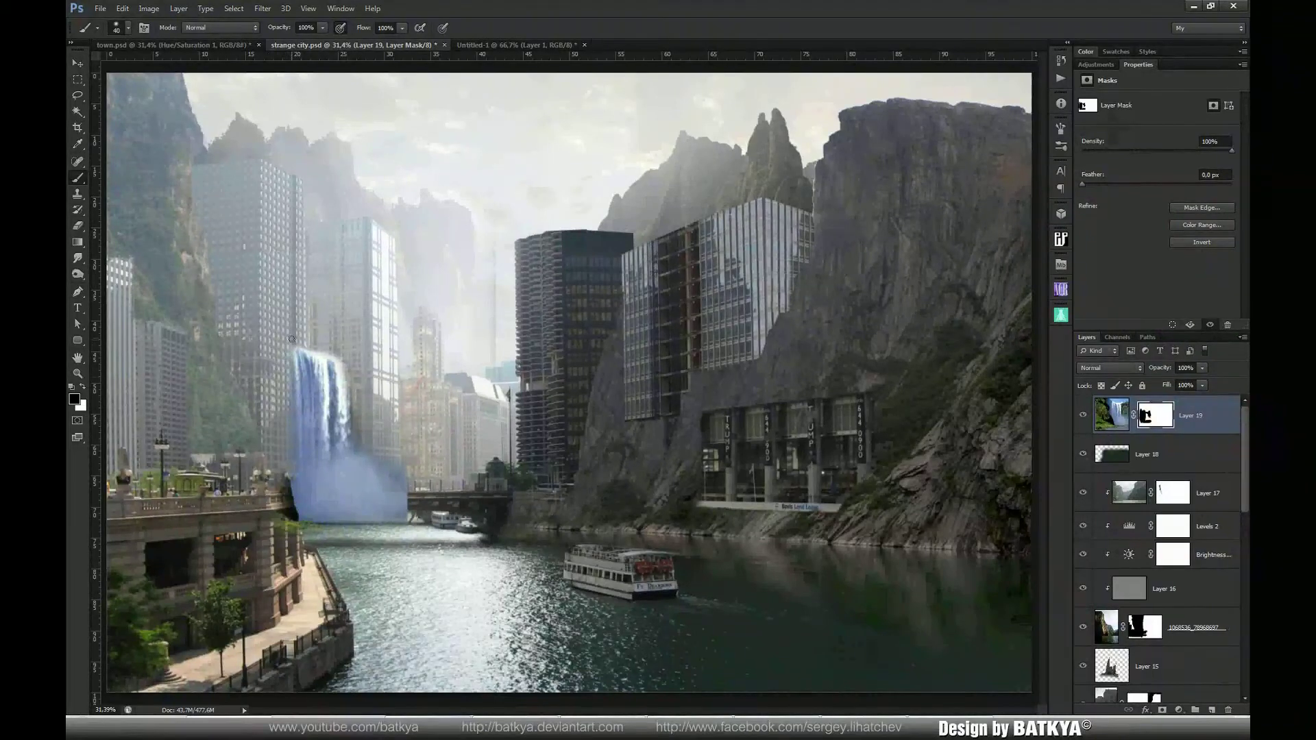
{"action": "left_click_drag", "start_coordinate": [291, 340], "coordinate": [294, 436]}
Mask the waterfall off the bridge and terrace railing, and fade it over the river below with a 30% opacity brush
{"action": "mouse_move", "coordinate": [409, 496]}
{"action": "left_mouse_down"}
{"action": "mouse_move", "coordinate": [286, 495]}
{"action": "mouse_move", "coordinate": [401, 495]}
{"action": "left_mouse_up"}
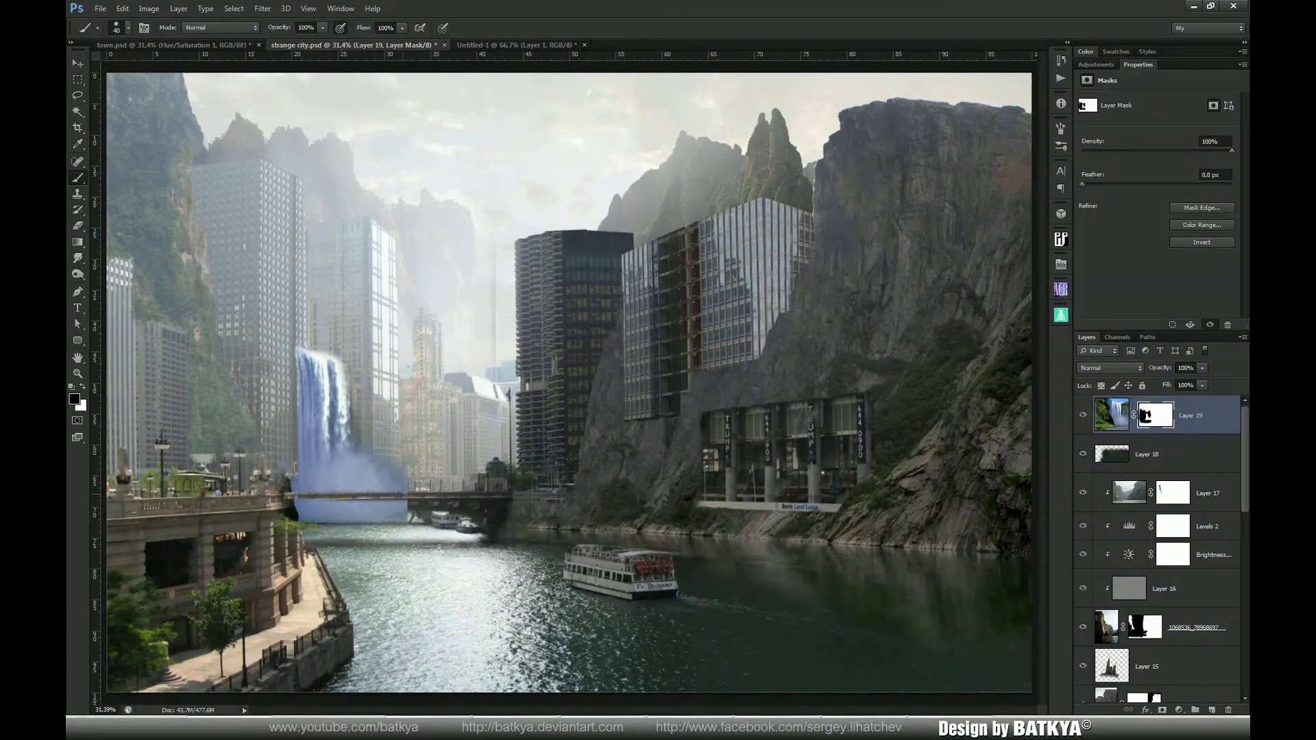
{"action": "mouse_move", "coordinate": [295, 497]}
{"action": "left_mouse_down"}
{"action": "mouse_move", "coordinate": [385, 500]}
{"action": "mouse_move", "coordinate": [284, 503]}
{"action": "mouse_move", "coordinate": [406, 506]}
{"action": "mouse_move", "coordinate": [281, 505]}
{"action": "left_mouse_up"}
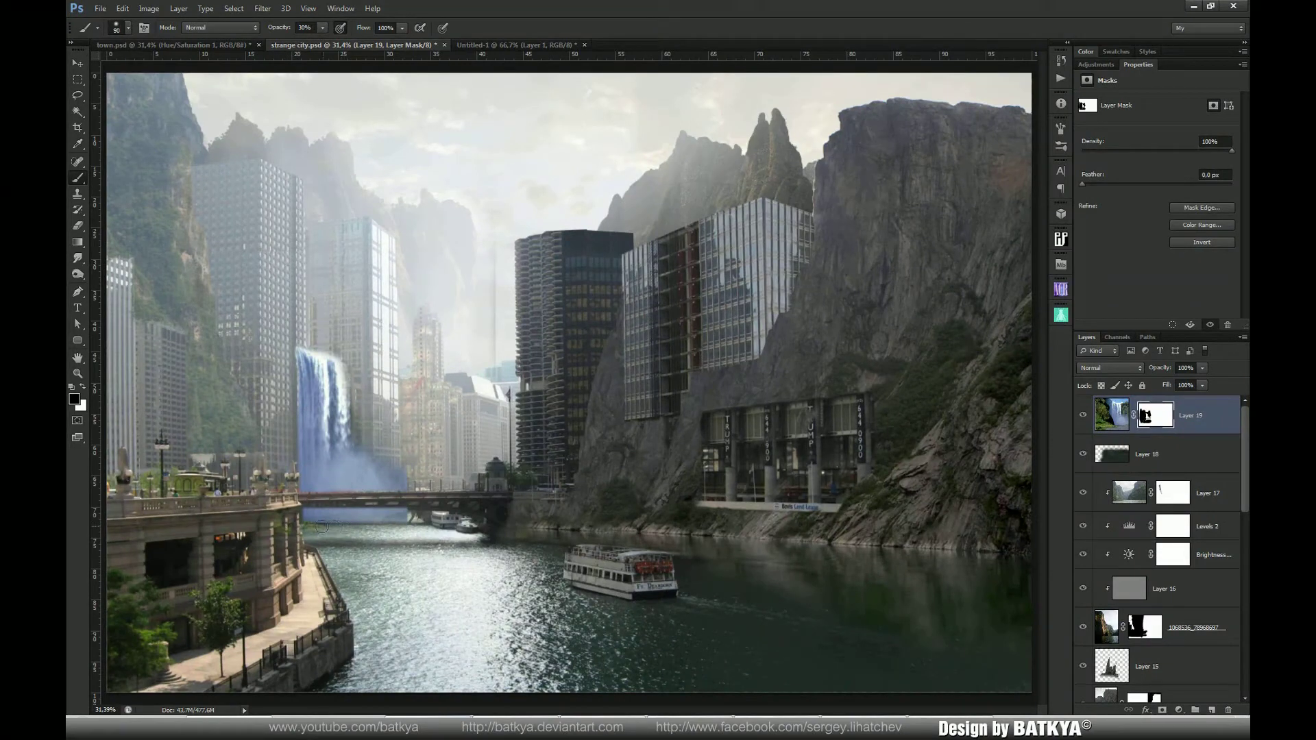
{"action": "left_click_drag", "start_coordinate": [344, 513], "coordinate": [403, 514]}
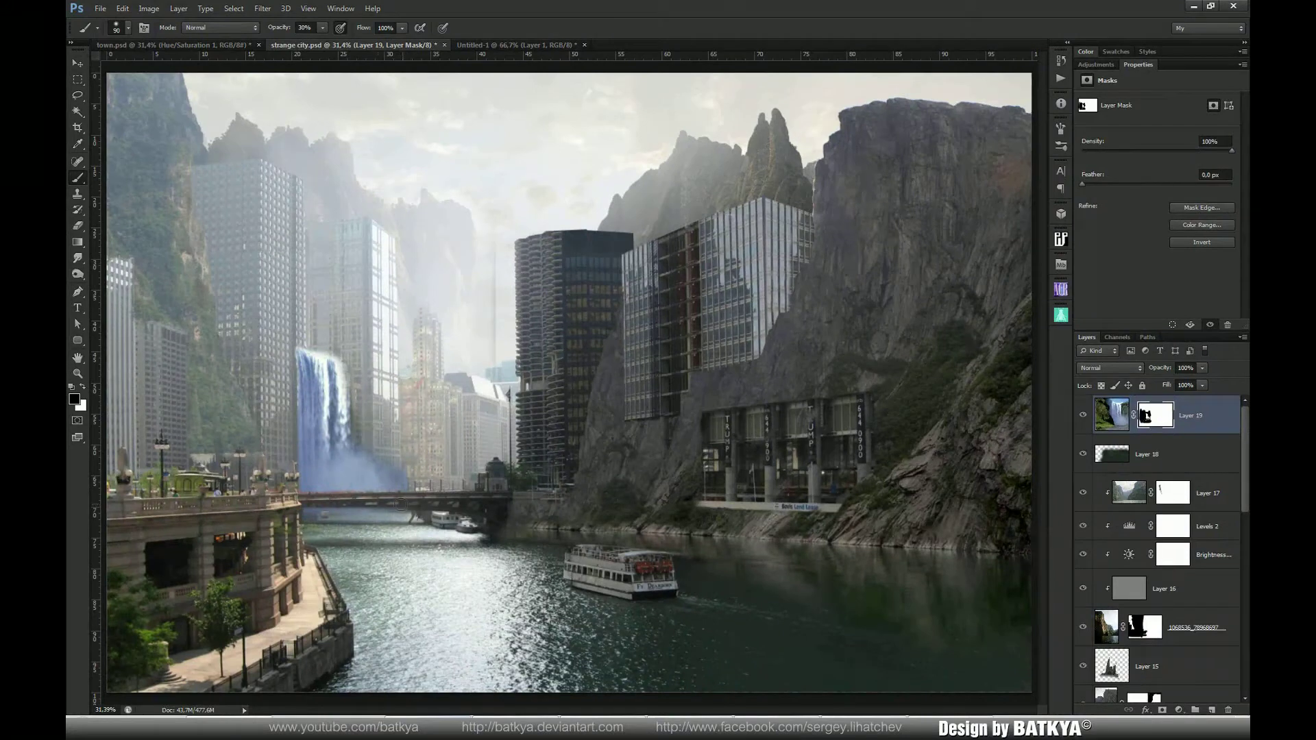
{"action": "mouse_move", "coordinate": [396, 508]}
{"action": "left_mouse_down"}
{"action": "mouse_move", "coordinate": [329, 512]}
{"action": "mouse_move", "coordinate": [354, 511]}
{"action": "left_mouse_up"}
Fade the mist at the waterfall's lower right side on its mask with a 200 px brush at 30% opacity
{"action": "key", "text": "bracketright"}
{"action": "key", "text": "bracketright"}
{"action": "key", "text": "bracketright"}
{"action": "key", "text": "bracketright"}
{"action": "key", "text": "bracketright"}
{"action": "key", "text": "bracketright"}
{"action": "key", "text": "bracketright"}
{"action": "key", "text": "bracketright"}
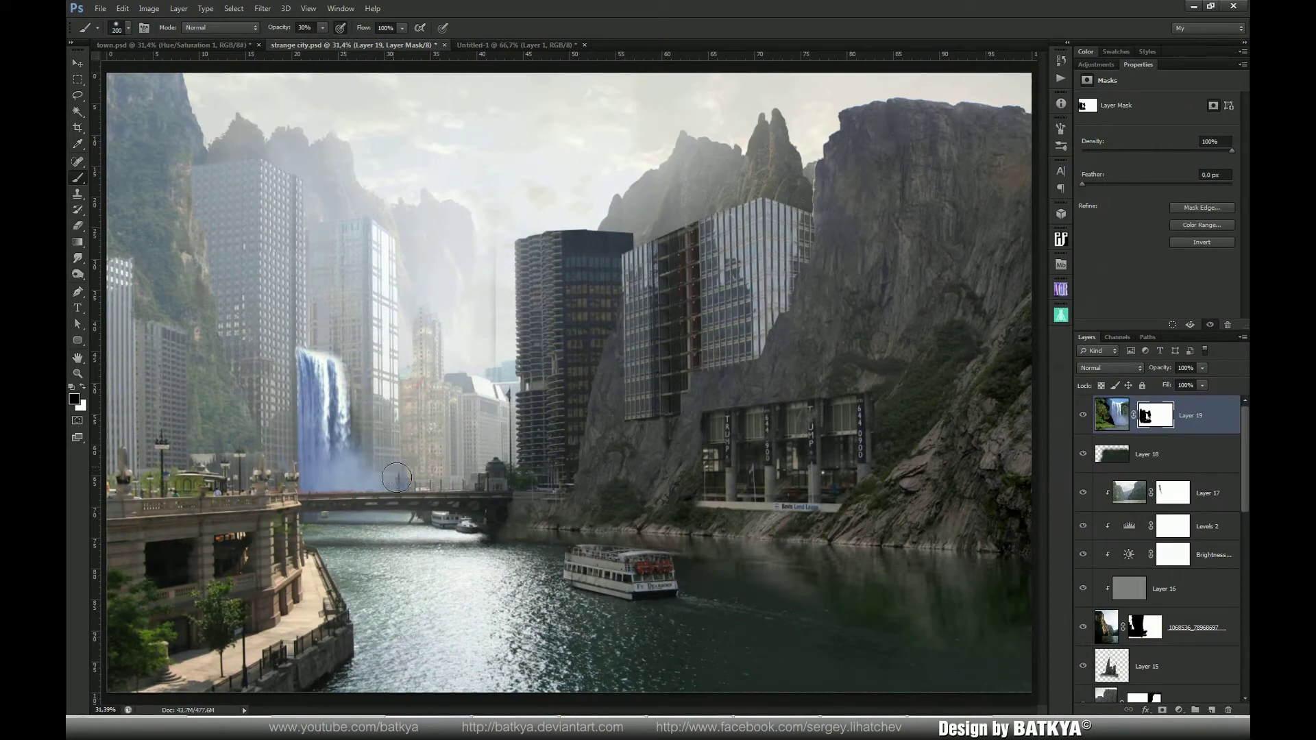
Soften the waterfall's right side and spray on its mask with a 90 px black brush at 10% opacity
{"action": "key", "text": "1"}
{"action": "key", "text": "bracketleft"}
{"action": "key", "text": "bracketleft"}
{"action": "key", "text": "bracketleft"}
{"action": "key", "text": "bracketleft"}
{"action": "key", "text": "bracketleft"}
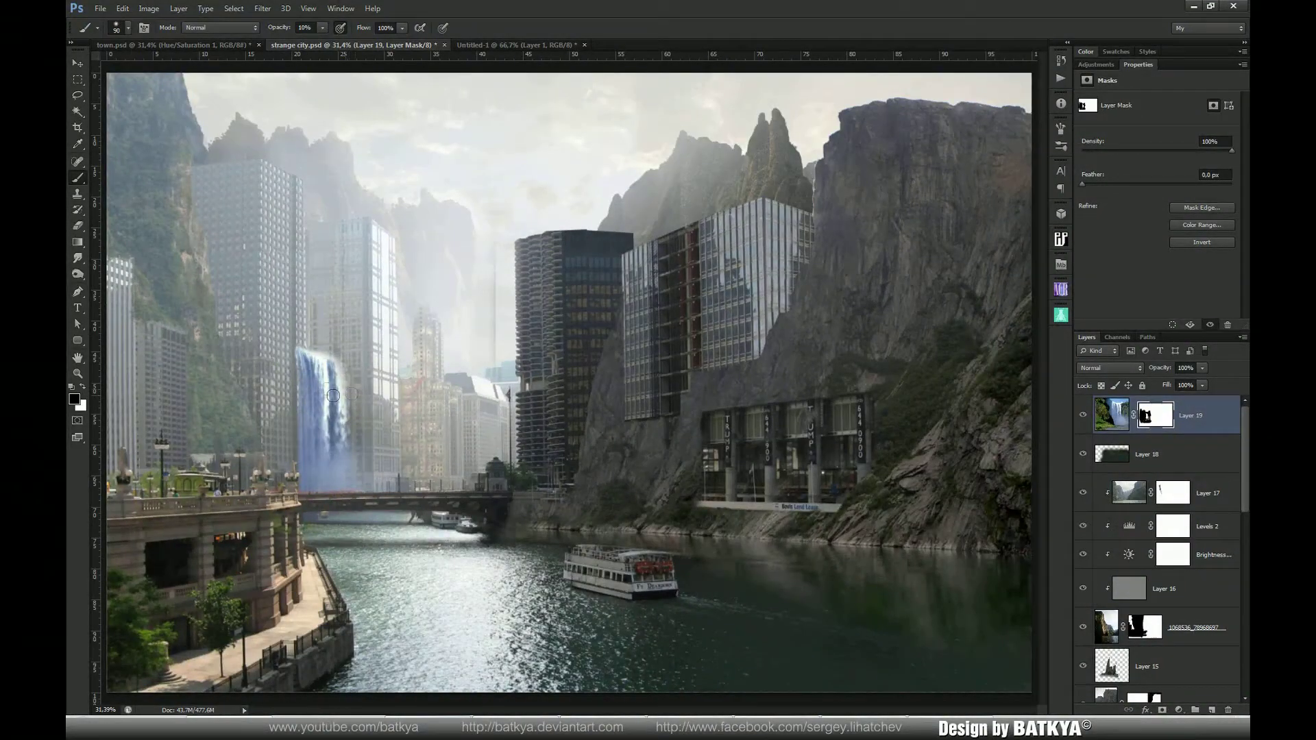
Trim the waterfall's left edge to the skyscraper in black with a 25 px brush, and soften it at 20% opacity with a 70 px brush
{"action": "key", "text": "bracketleft"}
{"action": "key", "text": "bracketleft"}
{"action": "key", "text": "bracketleft"}
{"action": "left_click_drag", "start_coordinate": [298, 346], "coordinate": [302, 363]}
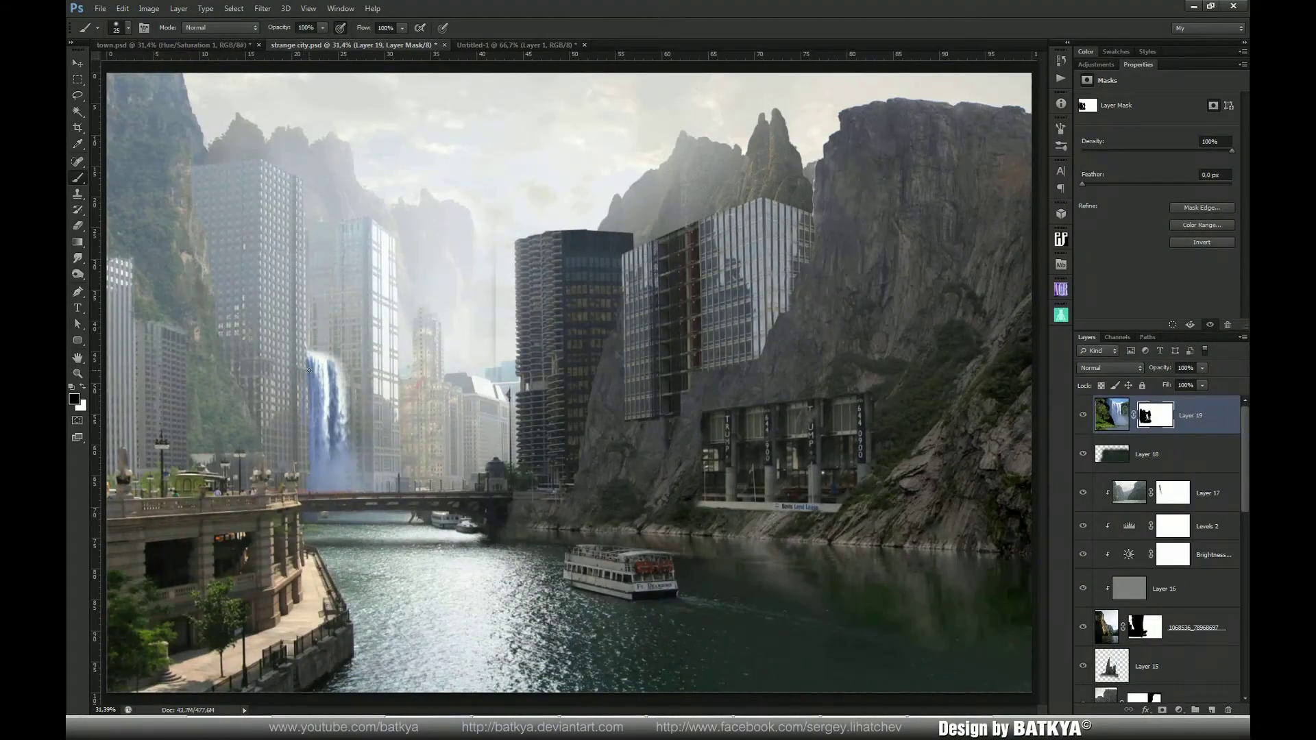
{"action": "left_click_drag", "start_coordinate": [304, 376], "coordinate": [301, 416]}
{"action": "key", "text": "bracketright"}
{"action": "key", "text": "bracketright"}
{"action": "key", "text": "bracketright"}
{"action": "key", "text": "bracketright"}
Add a Hue/Saturation adjustment clipped to the waterfall layer
{"action": "key", "text": "ctrl+2"}
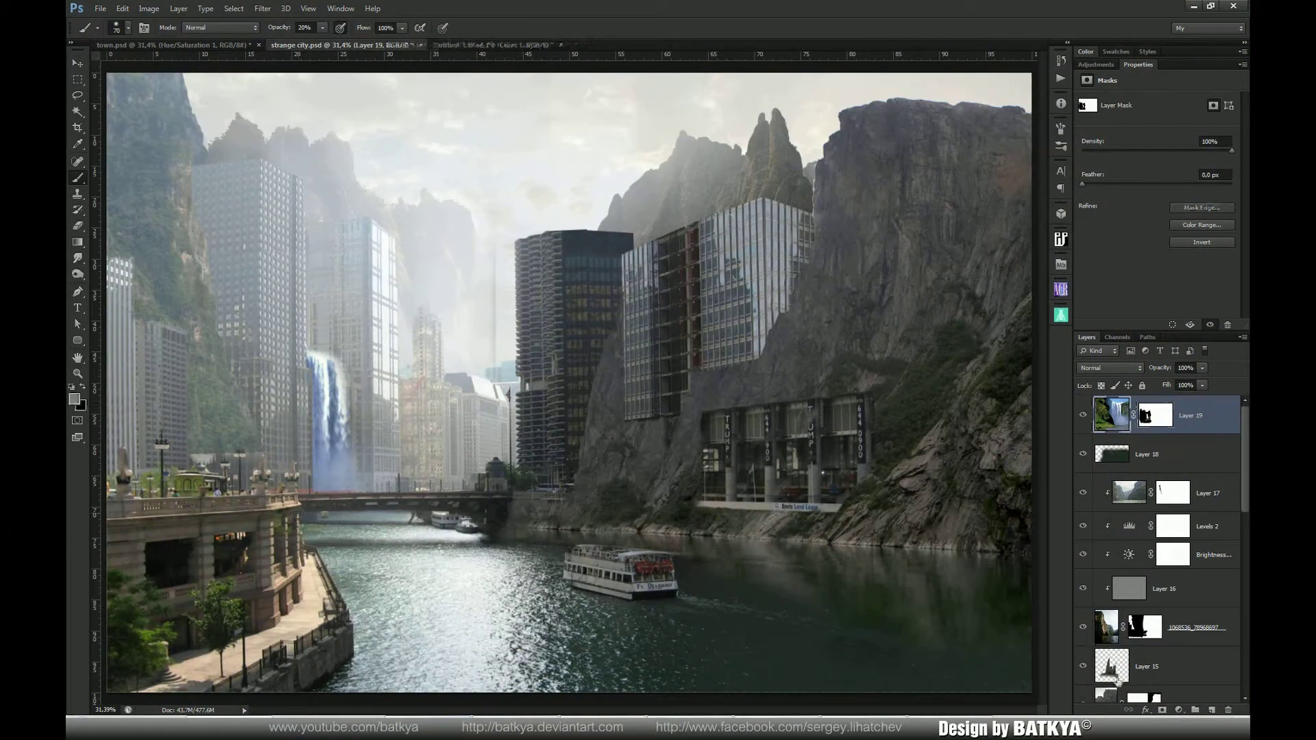
{"action": "left_click", "coordinate": [1178, 711]}
{"action": "left_click", "coordinate": [1173, 561]}
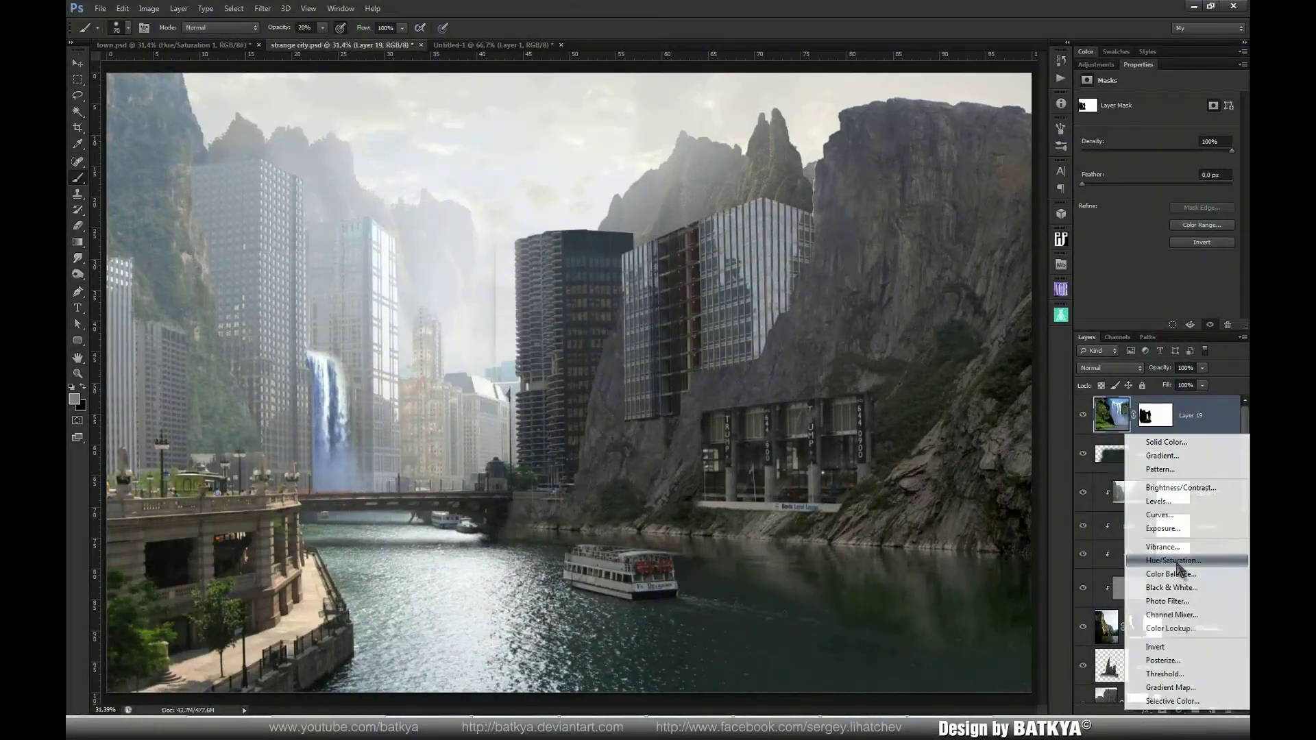
{"action": "left_click", "coordinate": [1155, 325]}
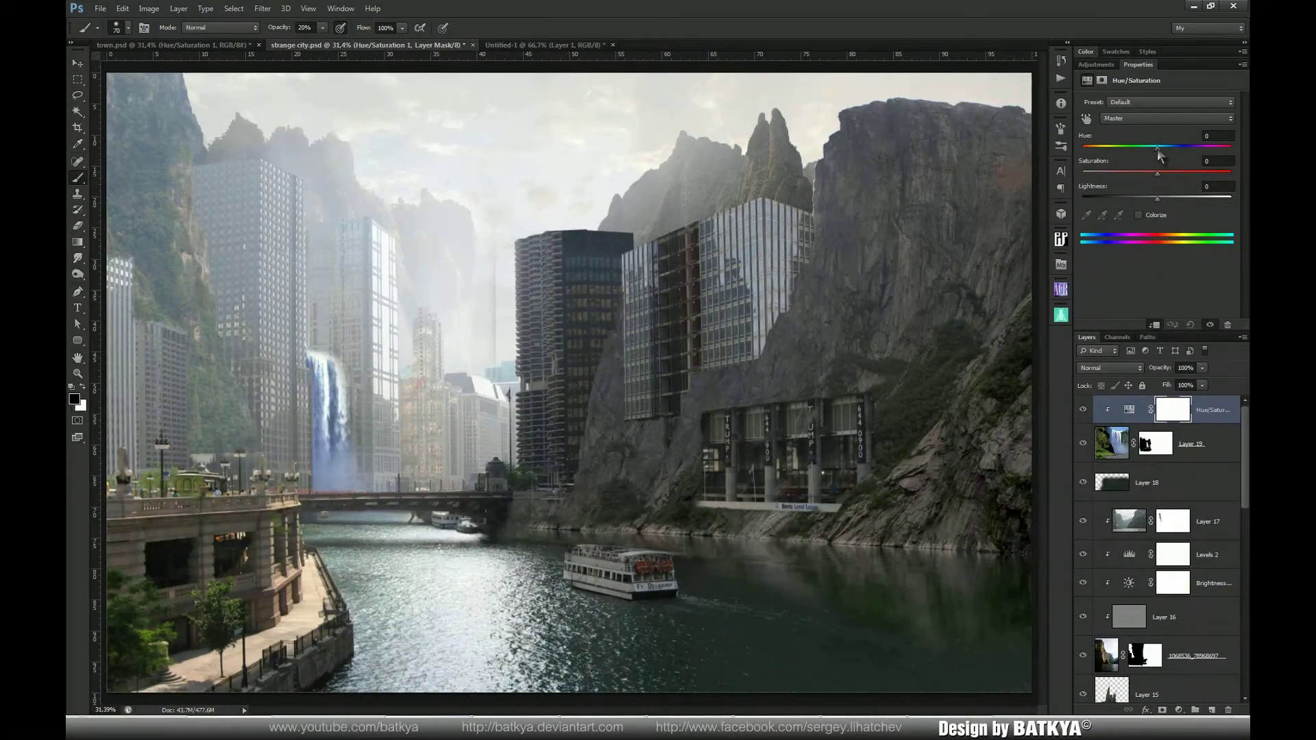
Shift the waterfall's hue towards teal in the clipped Hue/Saturation adjustment and lighten the water
{"action": "left_click_drag", "start_coordinate": [1157, 158], "coordinate": [1140, 158]}
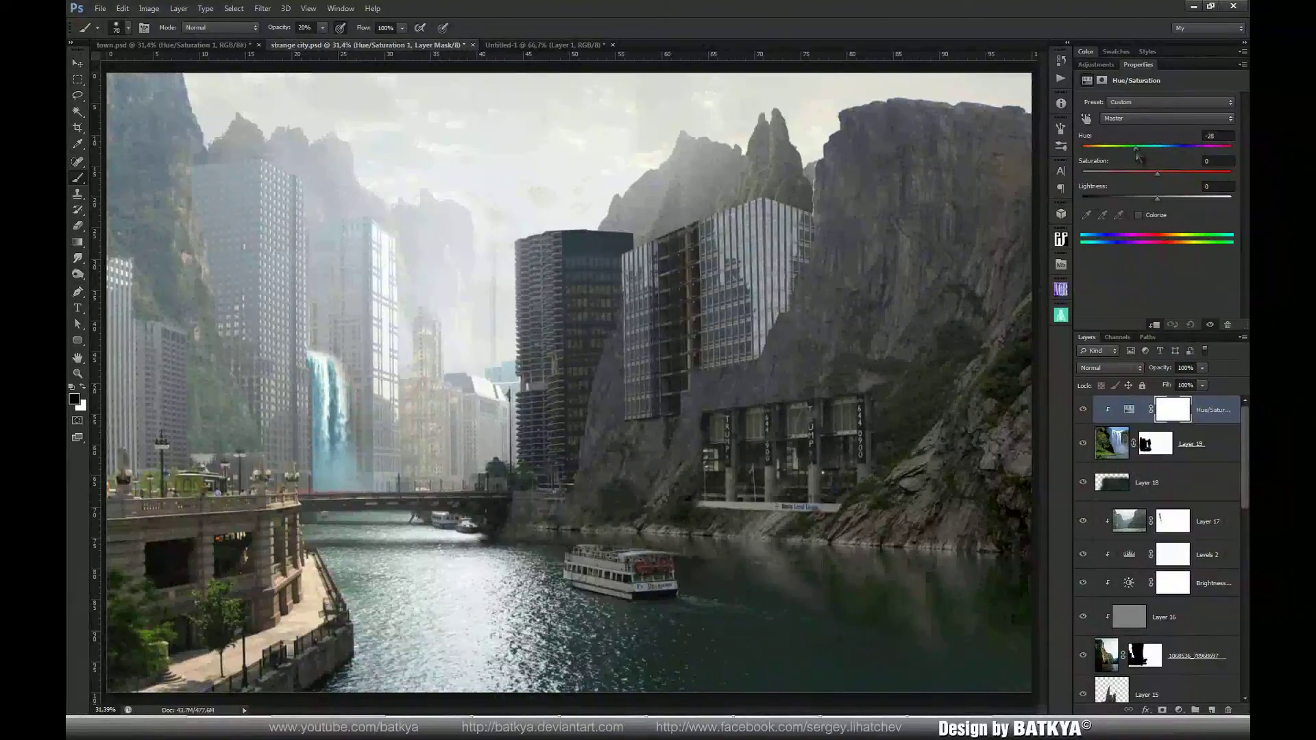
{"action": "left_click_drag", "start_coordinate": [1135, 158], "coordinate": [1193, 207]}
Refine the waterfall's left edge along the skyscraper on its mask, alternating black and white with progressively smaller brushes at 20% opacity
{"action": "left_click", "coordinate": [1155, 443]}
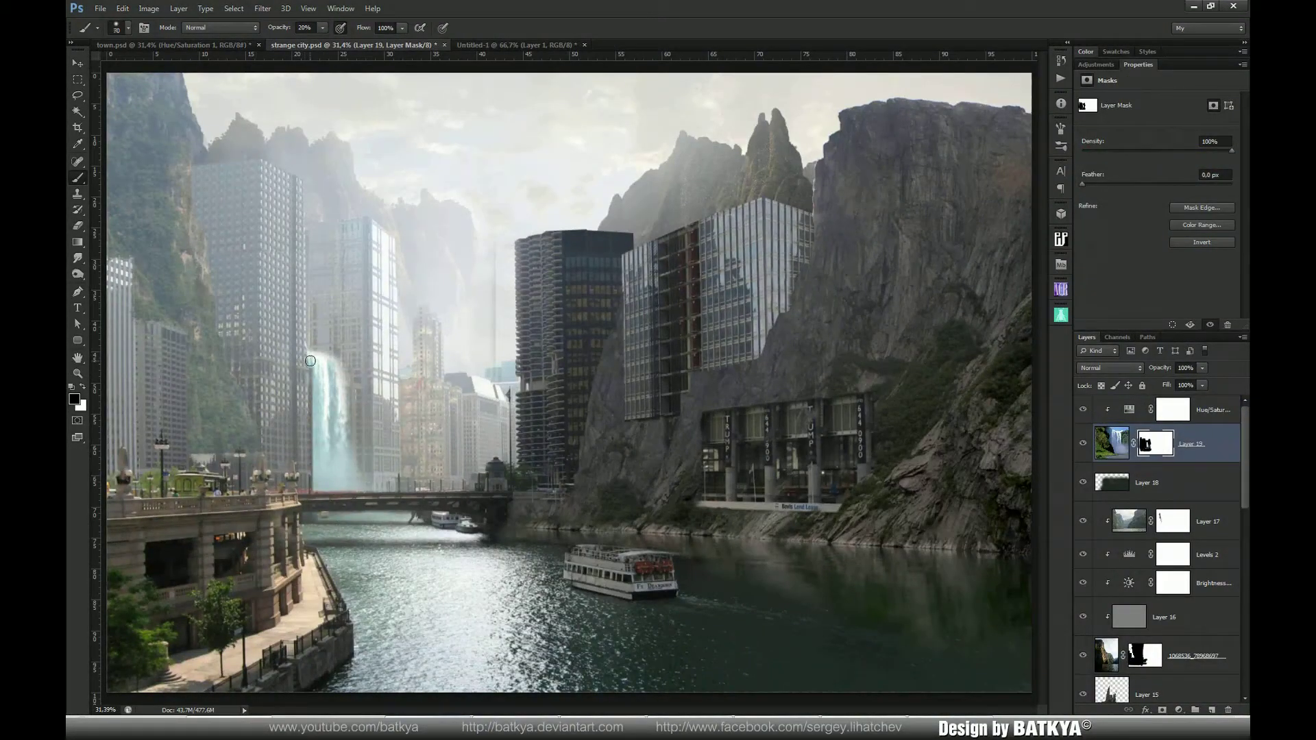
{"action": "key", "text": "bracketleft"}
{"action": "key", "text": "x"}
{"action": "key", "text": "x"}
{"action": "left_click_drag", "start_coordinate": [308, 367], "coordinate": [311, 478]}
{"action": "key", "text": "x"}
{"action": "left_click_drag", "start_coordinate": [313, 429], "coordinate": [313, 467]}
{"action": "left_click_drag", "start_coordinate": [312, 419], "coordinate": [312, 434]}
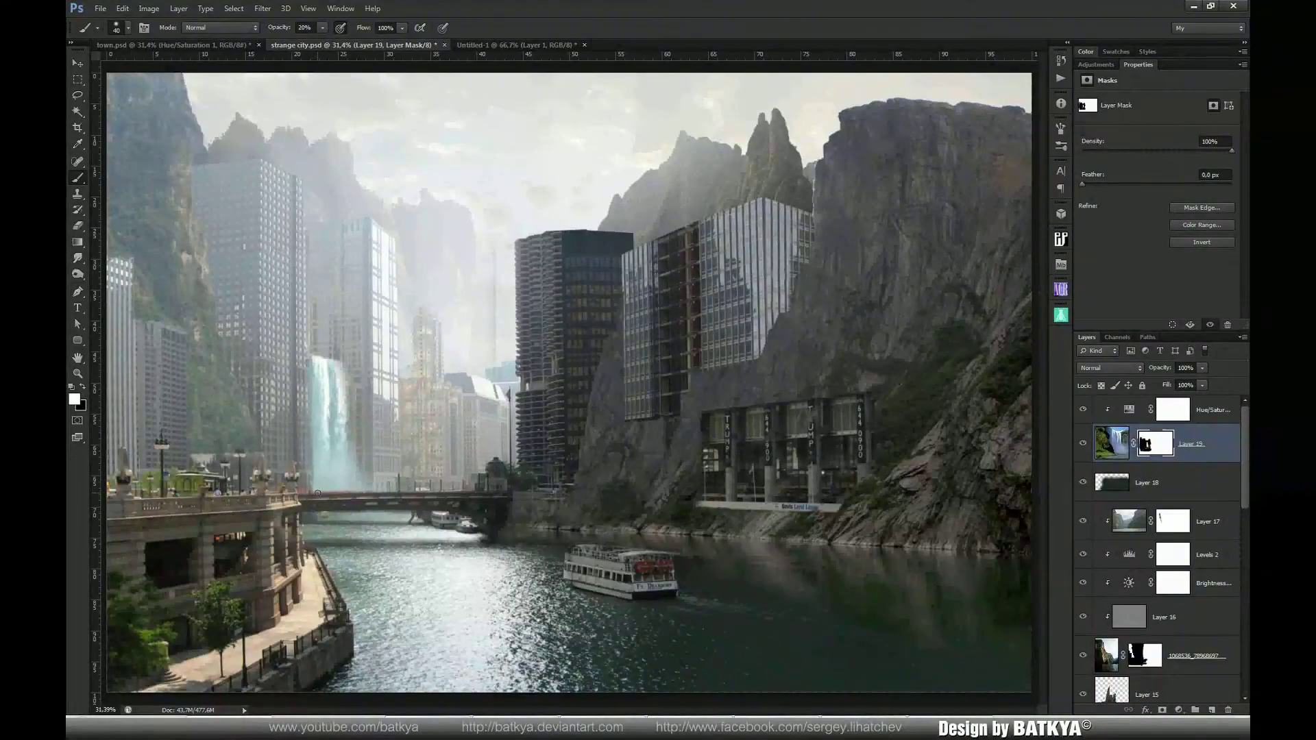
{"action": "key", "text": "x"}
{"action": "key", "text": "bracketleft"}
{"action": "key", "text": "x"}
{"action": "left_click_drag", "start_coordinate": [310, 376], "coordinate": [316, 437]}
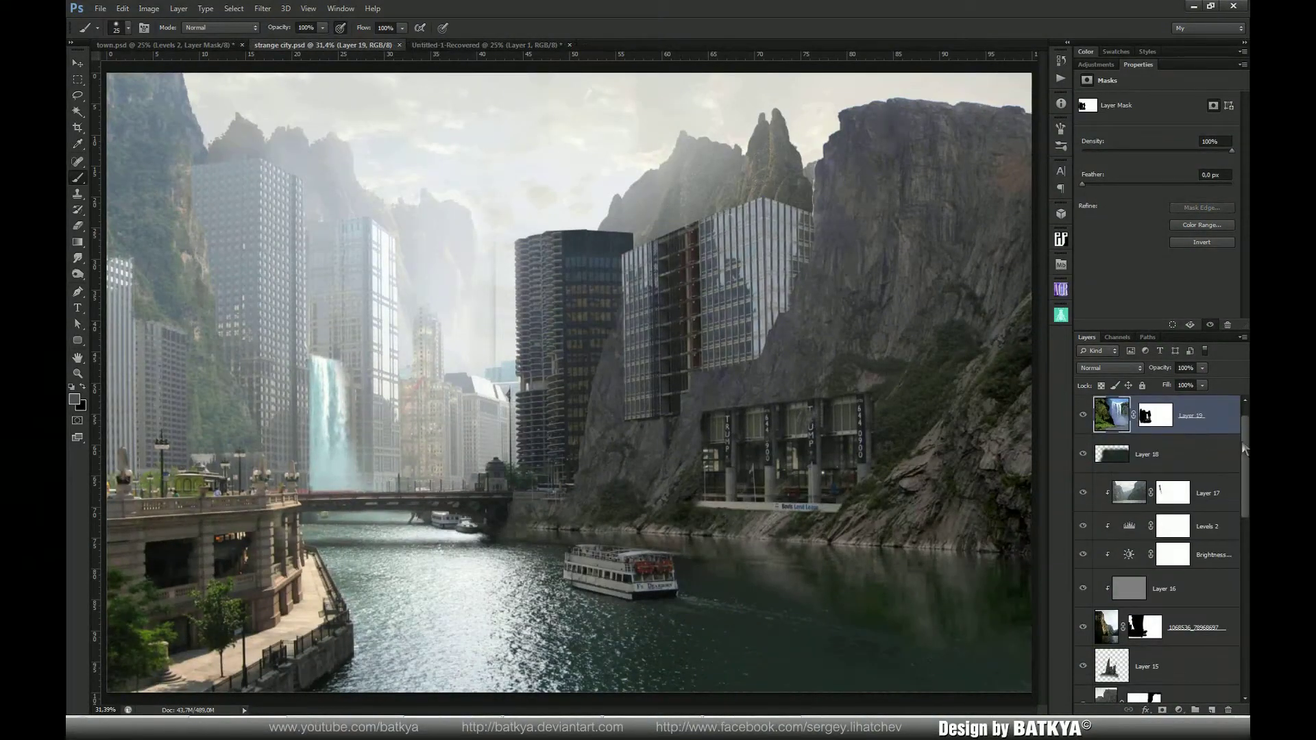
Bring the ivy-covered villa photo from Untitled-1-Recovered into strange city.psd over the riverside terrace, and release it from the clipping group
{"action": "key", "text": "ctrl+u"}
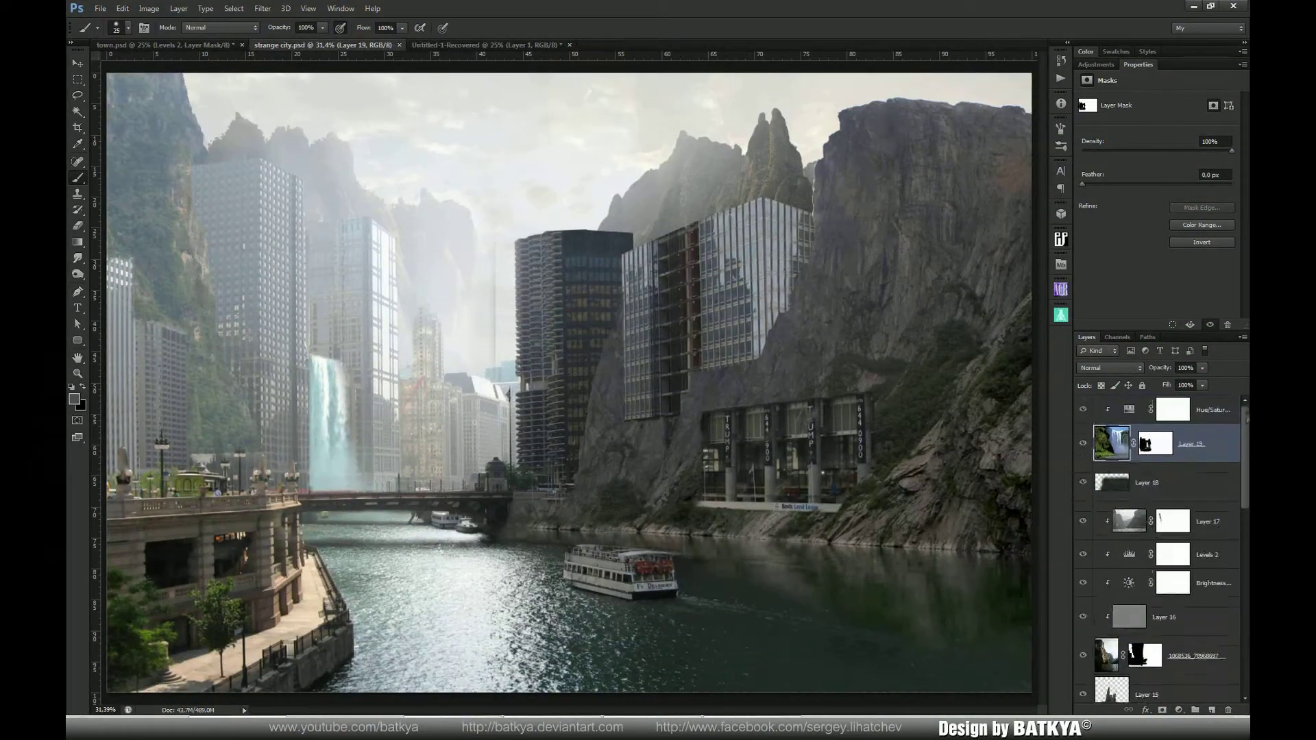
{"action": "left_click", "coordinate": [496, 44]}
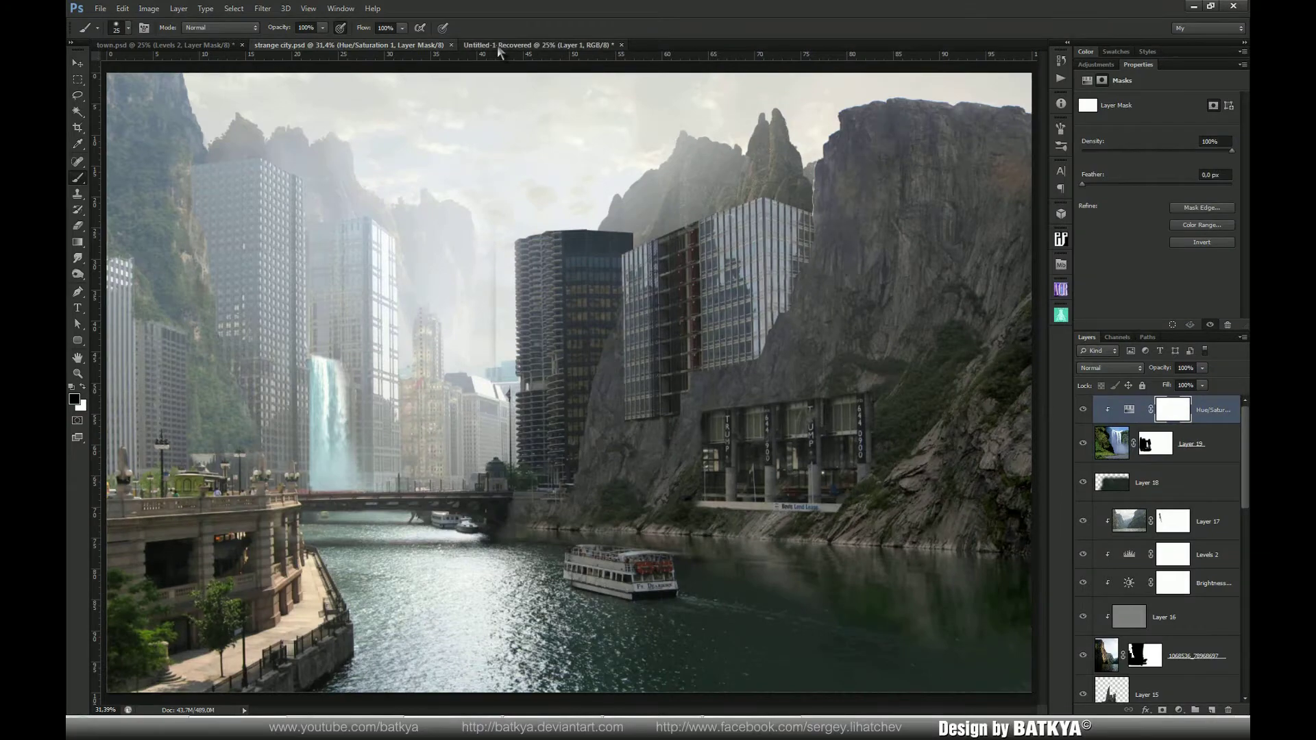
{"action": "key", "text": "v"}
{"action": "left_click_drag", "start_coordinate": [310, 82], "coordinate": [306, 402]}
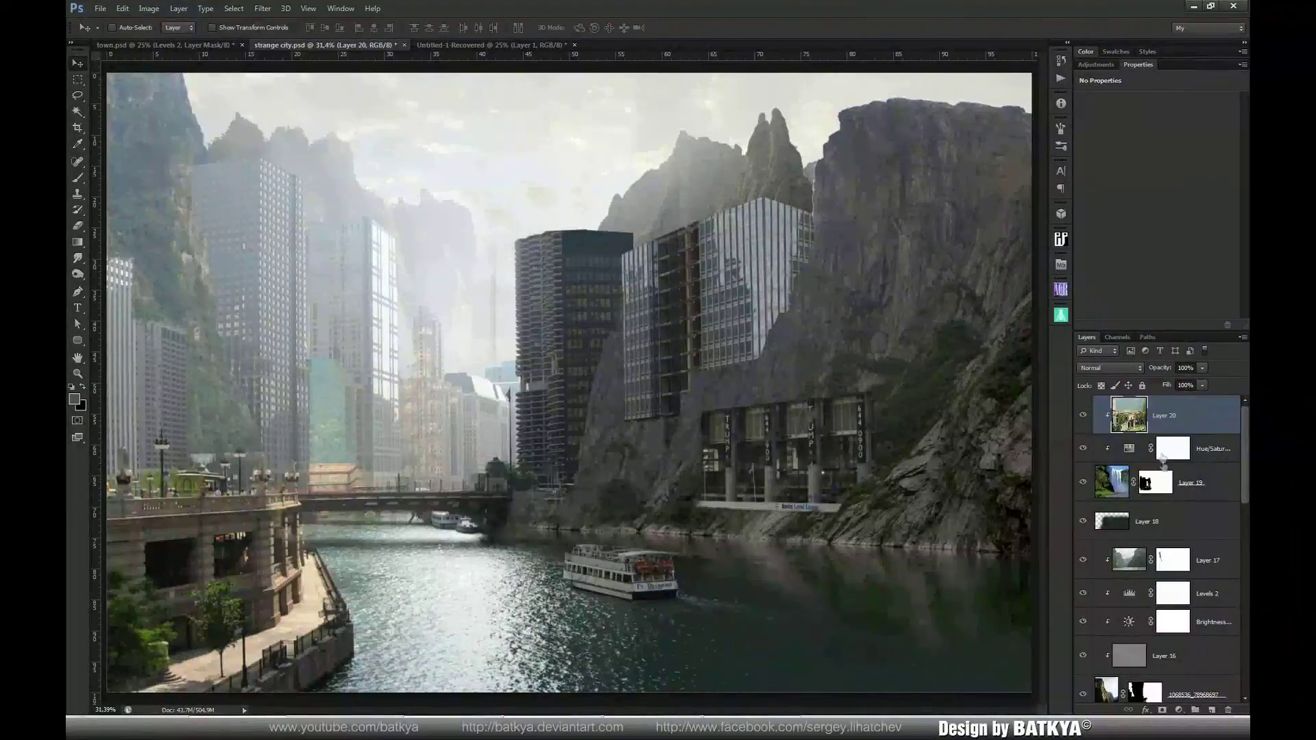
{"action": "left_click", "coordinate": [1131, 443], "text": "alt"}
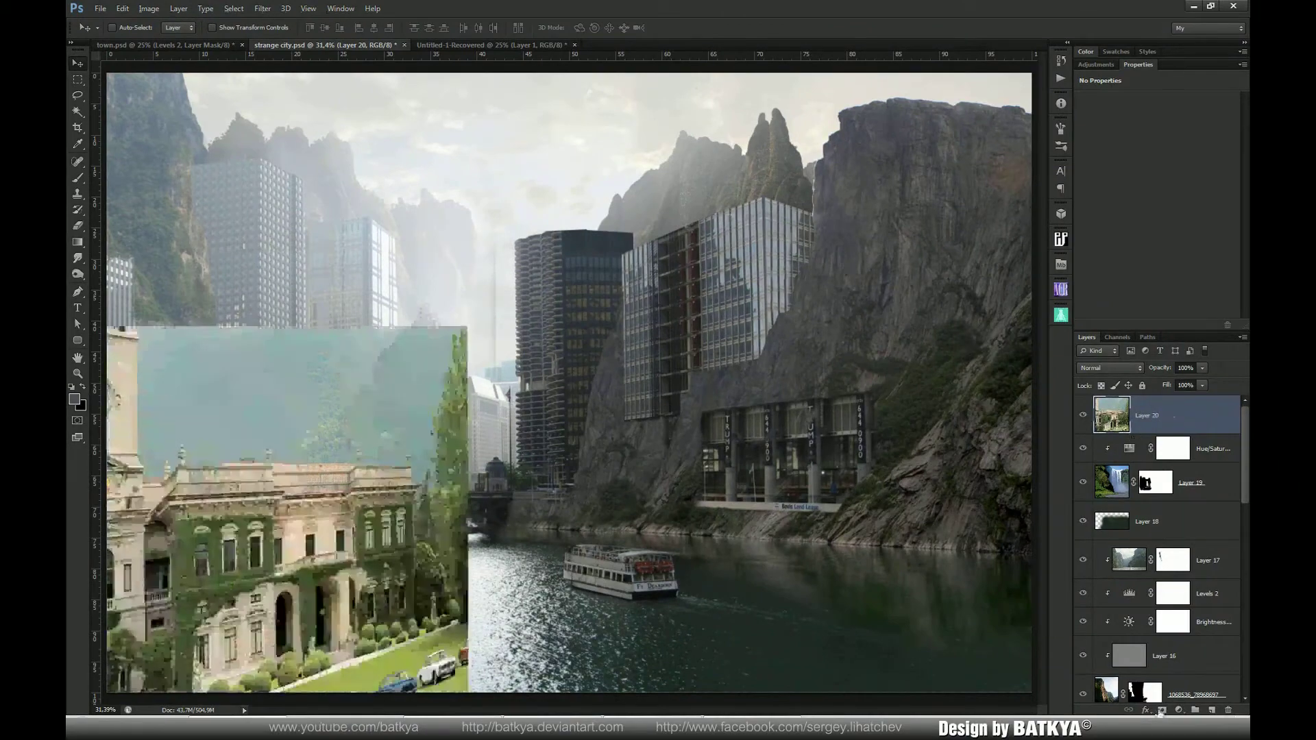
Add a layer mask to the villa photo and paint out its sky, garden and outer parts with a 400 px black brush
{"action": "left_click", "coordinate": [1161, 710]}
{"action": "key", "text": "b"}
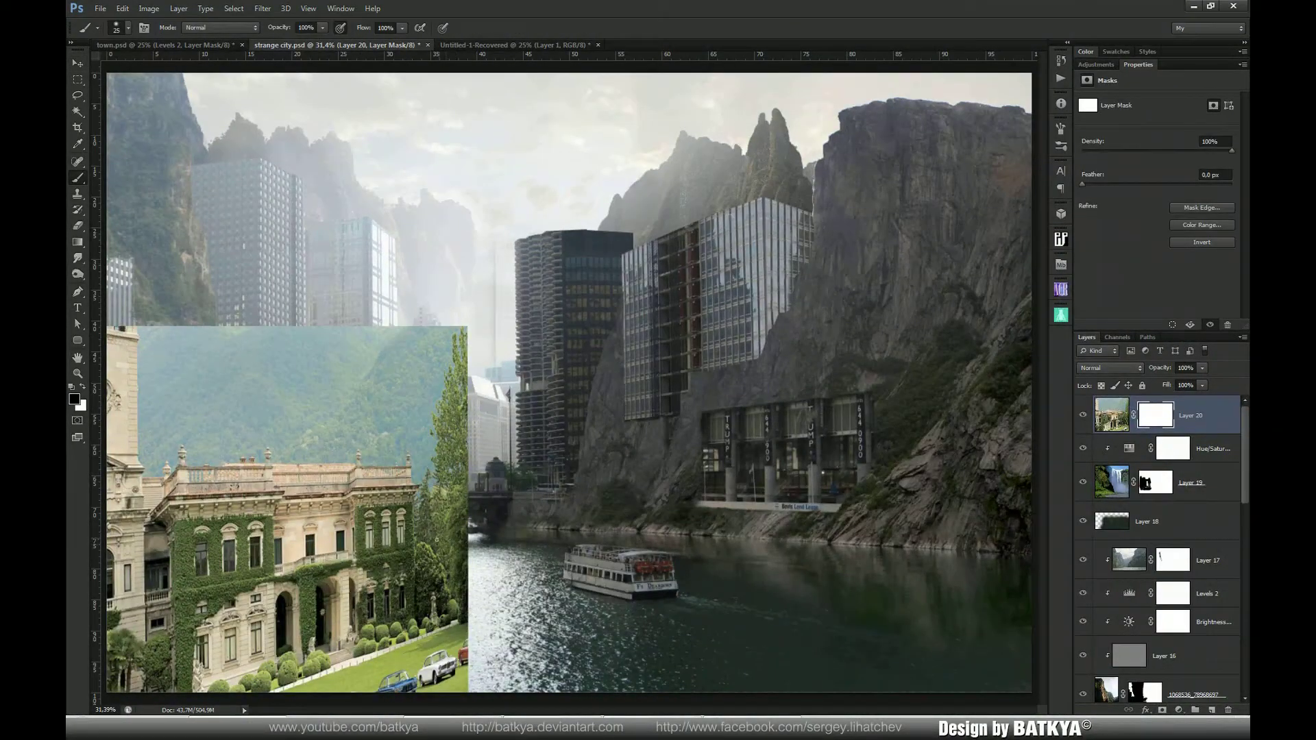
{"action": "key", "text": "bracketright"}
{"action": "key", "text": "bracketright"}
{"action": "key", "text": "bracketright"}
{"action": "key", "text": "bracketright"}
{"action": "key", "text": "bracketright"}
{"action": "key", "text": "bracketright"}
{"action": "key", "text": "bracketright"}
{"action": "key", "text": "bracketright"}
{"action": "key", "text": "bracketright"}
{"action": "key", "text": "bracketright"}
{"action": "key", "text": "bracketright"}
{"action": "key", "text": "bracketright"}
{"action": "mouse_move", "coordinate": [384, 507]}
{"action": "left_mouse_down"}
{"action": "mouse_move", "coordinate": [343, 604]}
{"action": "mouse_move", "coordinate": [363, 683]}
{"action": "mouse_move", "coordinate": [167, 682]}
{"action": "mouse_move", "coordinate": [301, 686]}
{"action": "mouse_move", "coordinate": [308, 658]}
{"action": "mouse_move", "coordinate": [431, 576]}
{"action": "mouse_move", "coordinate": [453, 473]}
{"action": "mouse_move", "coordinate": [418, 432]}
{"action": "mouse_move", "coordinate": [138, 446]}
{"action": "mouse_move", "coordinate": [72, 376]}
{"action": "mouse_move", "coordinate": [453, 342]}
{"action": "left_mouse_up"}
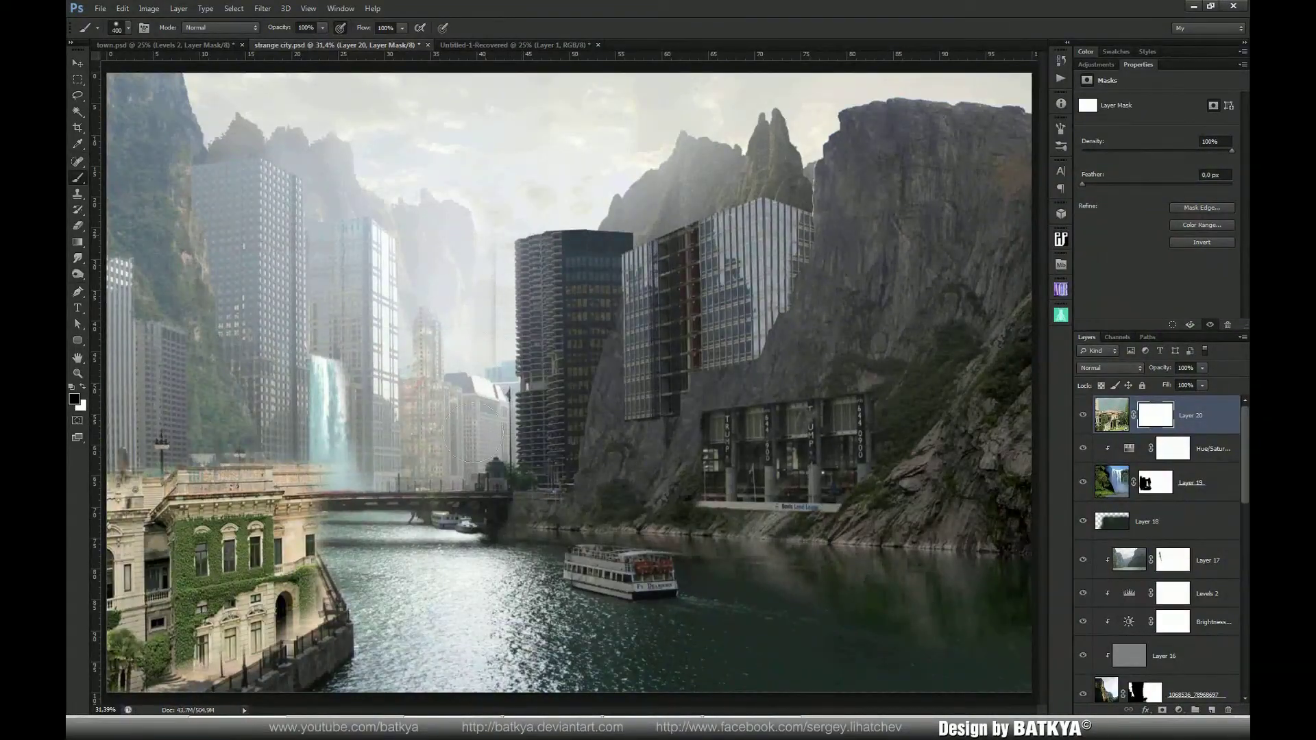
{"action": "mouse_move", "coordinate": [295, 473]}
{"action": "left_mouse_down"}
{"action": "mouse_move", "coordinate": [360, 508]}
{"action": "mouse_move", "coordinate": [363, 470]}
{"action": "mouse_move", "coordinate": [322, 461]}
{"action": "mouse_move", "coordinate": [383, 465]}
{"action": "left_mouse_up"}
Trim the villa on its mask to the terrace facade with smaller brushes, uncovering the railing, promenade and trees
{"action": "key", "text": "bracketleft"}
{"action": "key", "text": "bracketleft"}
{"action": "key", "text": "bracketleft"}
{"action": "key", "text": "bracketleft"}
{"action": "key", "text": "bracketleft"}
{"action": "key", "text": "bracketleft"}
{"action": "key", "text": "bracketleft"}
{"action": "mouse_move", "coordinate": [260, 479]}
{"action": "left_mouse_down"}
{"action": "mouse_move", "coordinate": [125, 449]}
{"action": "mouse_move", "coordinate": [110, 507]}
{"action": "mouse_move", "coordinate": [192, 504]}
{"action": "mouse_move", "coordinate": [107, 510]}
{"action": "mouse_move", "coordinate": [270, 503]}
{"action": "mouse_move", "coordinate": [271, 483]}
{"action": "mouse_move", "coordinate": [220, 490]}
{"action": "mouse_move", "coordinate": [226, 458]}
{"action": "left_mouse_up"}
{"action": "mouse_move", "coordinate": [280, 508]}
{"action": "left_mouse_down"}
{"action": "mouse_move", "coordinate": [286, 565]}
{"action": "mouse_move", "coordinate": [300, 459]}
{"action": "mouse_move", "coordinate": [331, 520]}
{"action": "mouse_move", "coordinate": [313, 628]}
{"action": "mouse_move", "coordinate": [300, 618]}
{"action": "mouse_move", "coordinate": [284, 634]}
{"action": "mouse_move", "coordinate": [285, 597]}
{"action": "mouse_move", "coordinate": [272, 646]}
{"action": "mouse_move", "coordinate": [143, 694]}
{"action": "mouse_move", "coordinate": [234, 674]}
{"action": "mouse_move", "coordinate": [215, 678]}
{"action": "mouse_move", "coordinate": [206, 644]}
{"action": "mouse_move", "coordinate": [240, 600]}
{"action": "mouse_move", "coordinate": [231, 642]}
{"action": "mouse_move", "coordinate": [242, 636]}
{"action": "mouse_move", "coordinate": [199, 631]}
{"action": "left_mouse_up"}
{"action": "key", "text": "bracketleft"}
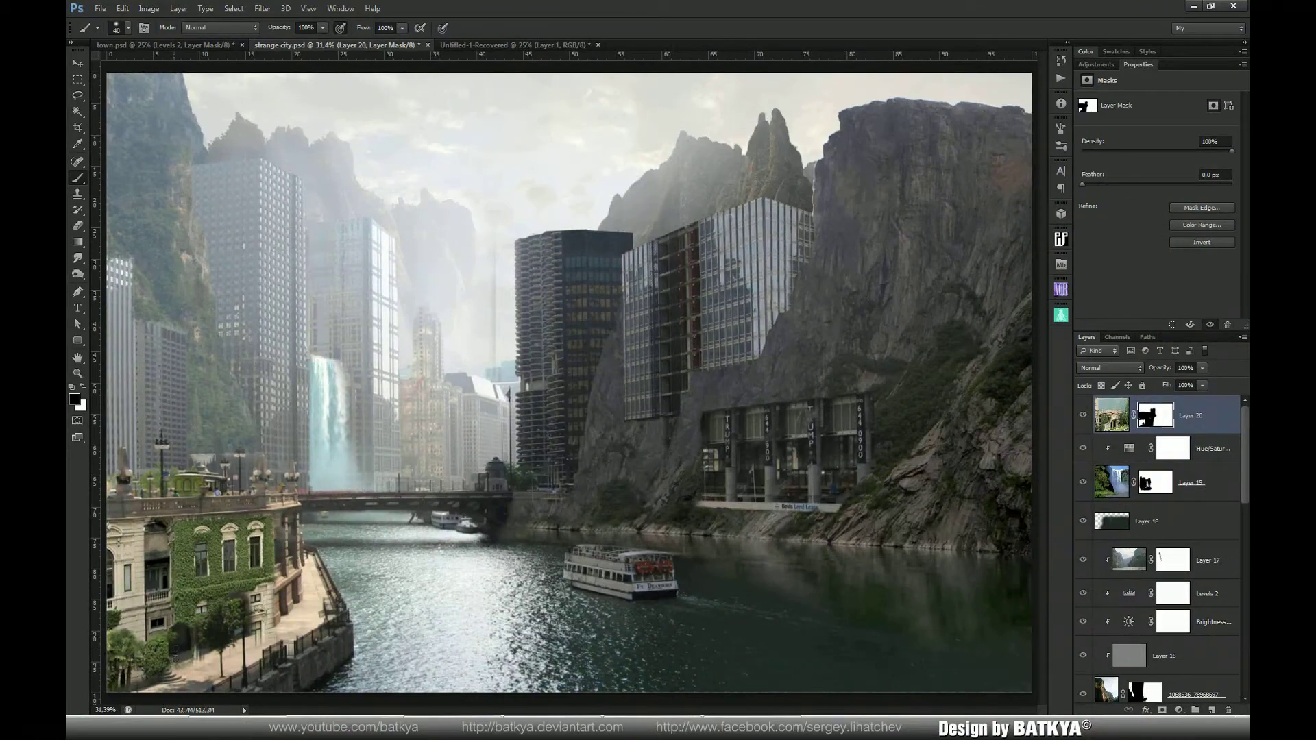
Add a Levels adjustment clipped to the villa layer and lower its white output level to 151
{"action": "left_click", "coordinate": [1111, 415]}
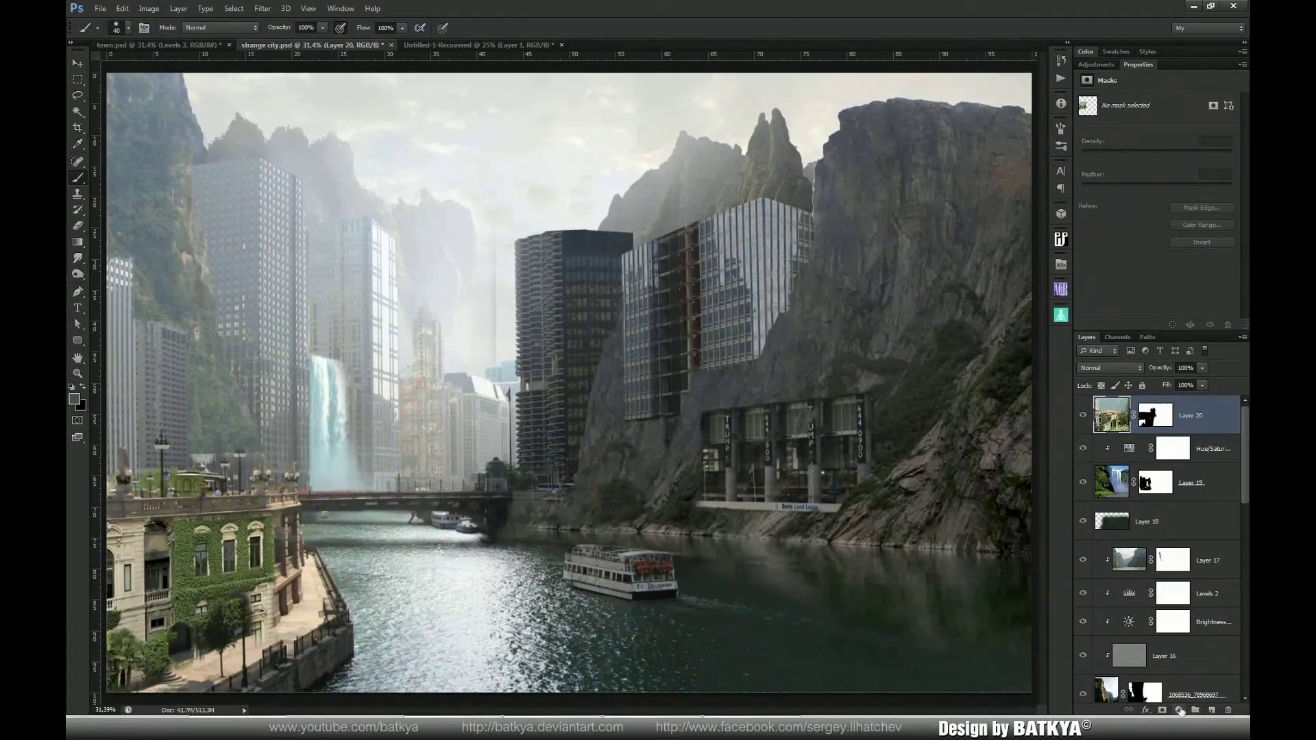
{"action": "left_click", "coordinate": [1179, 711]}
{"action": "left_click", "coordinate": [1182, 502]}
{"action": "left_click", "coordinate": [1155, 325]}
{"action": "left_click_drag", "start_coordinate": [1235, 229], "coordinate": [1178, 235]}
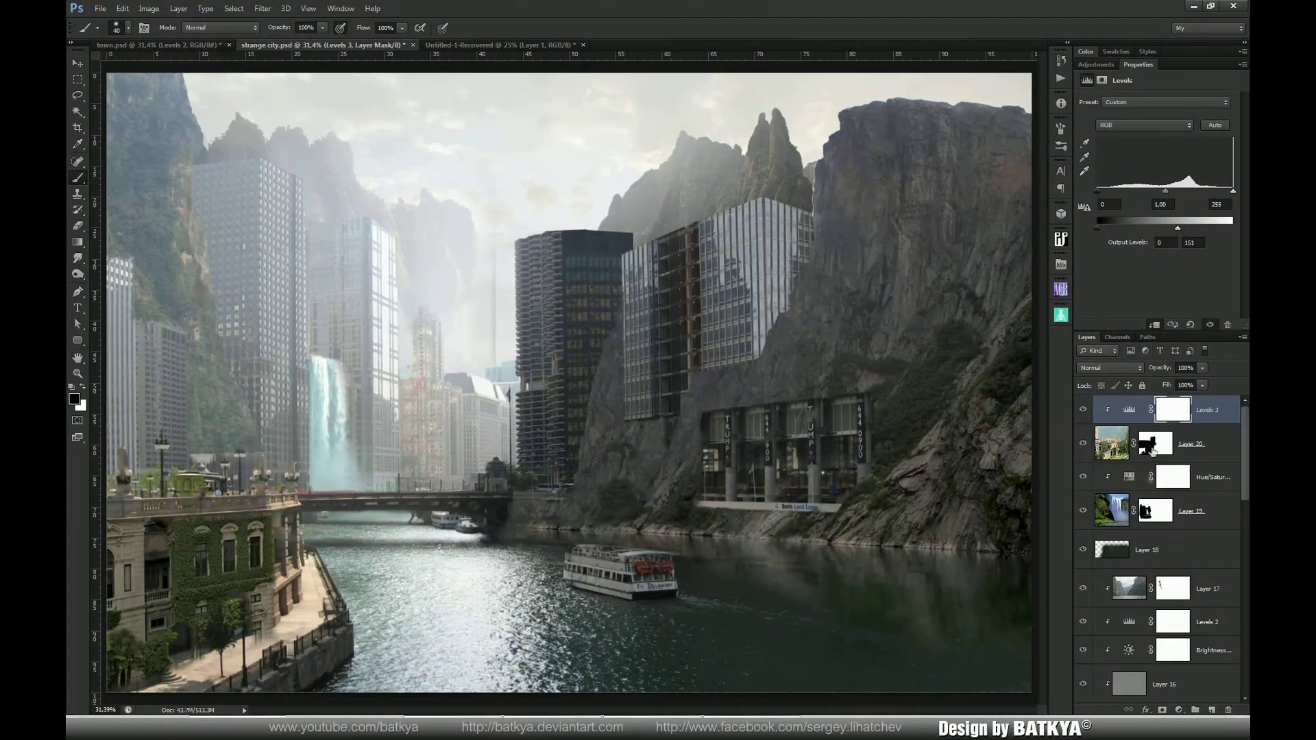
Clean up the villa's lower edge beside the promenade on its layer mask with the brush at 100% opacity
{"action": "left_click", "coordinate": [1155, 445]}
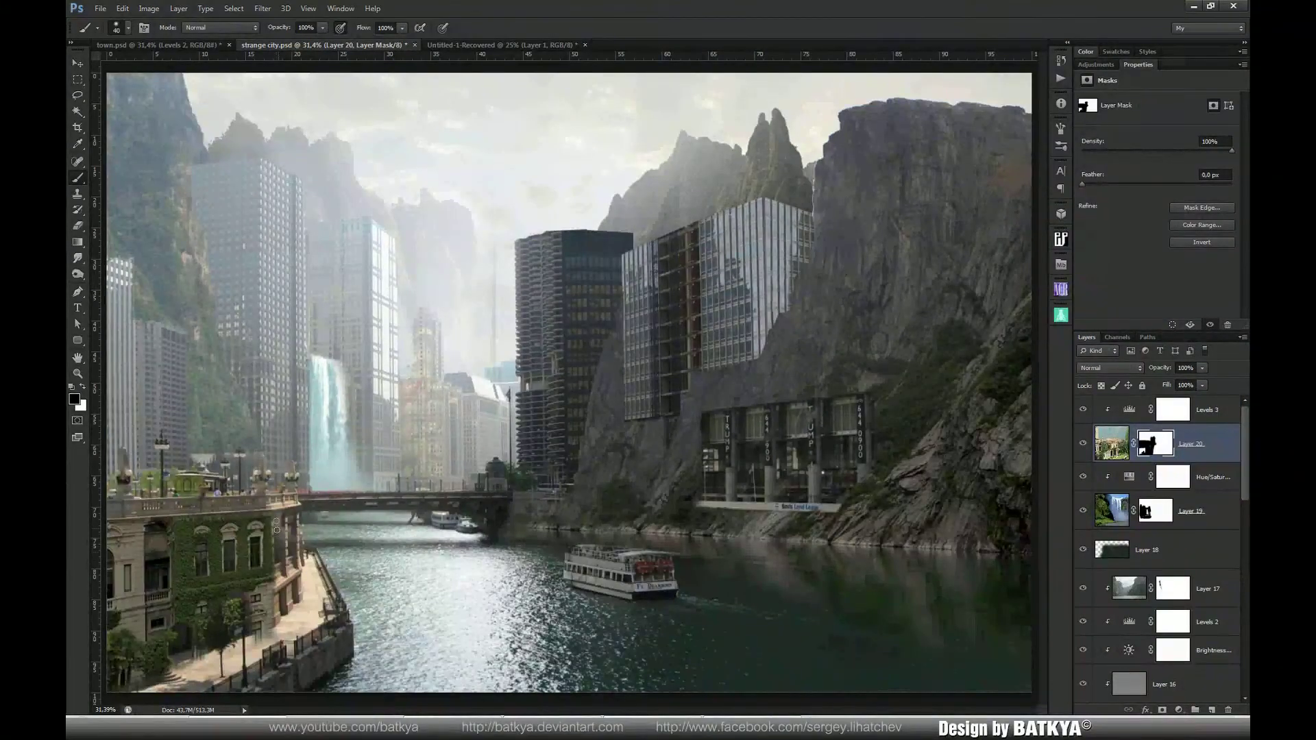
{"action": "left_click_drag", "start_coordinate": [269, 591], "coordinate": [256, 602]}
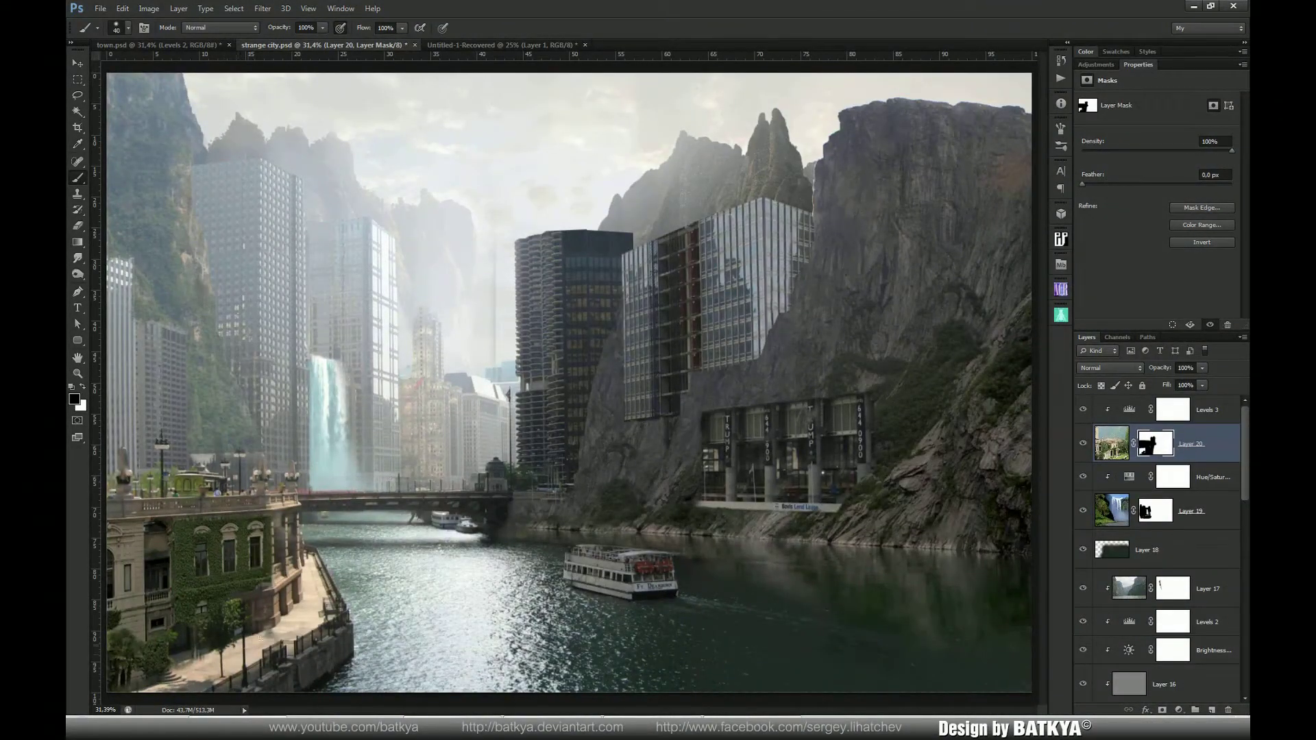
{"action": "key", "text": "bracketright"}
{"action": "key", "text": "bracketright"}
{"action": "key", "text": "bracketright"}
{"action": "key", "text": "bracketright"}
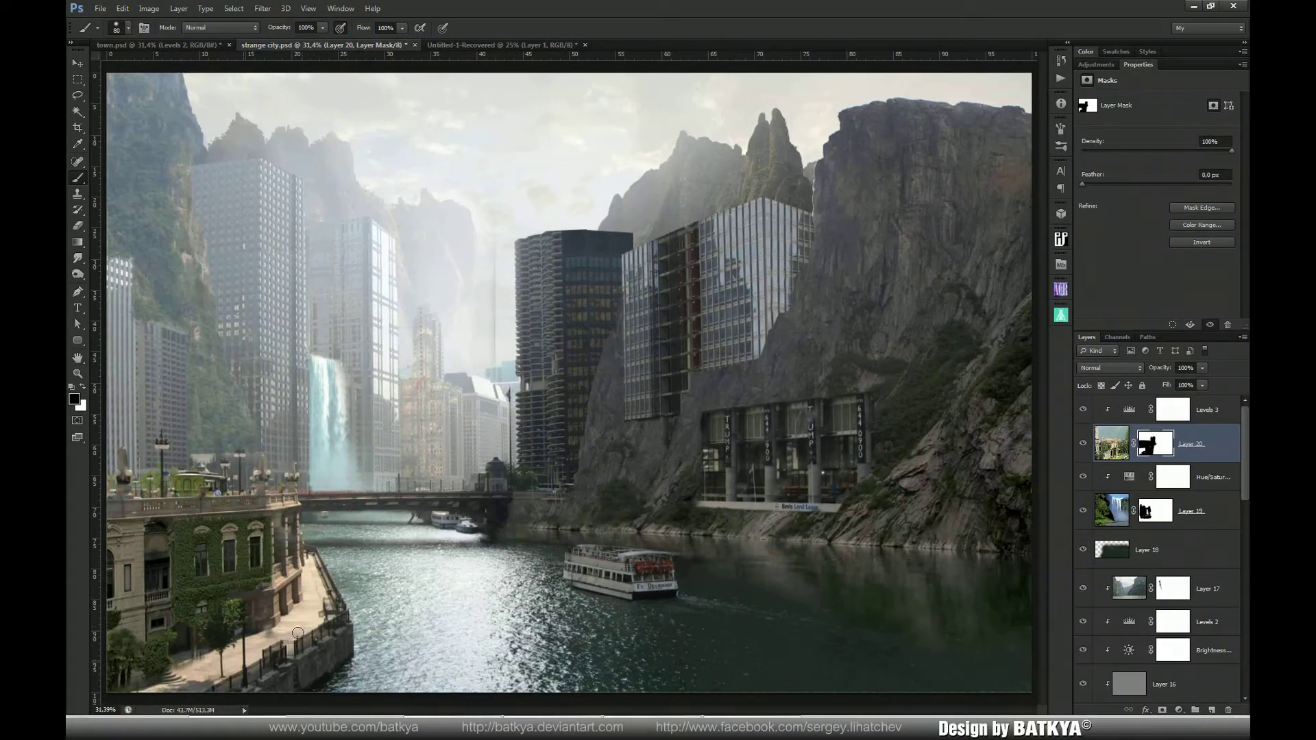
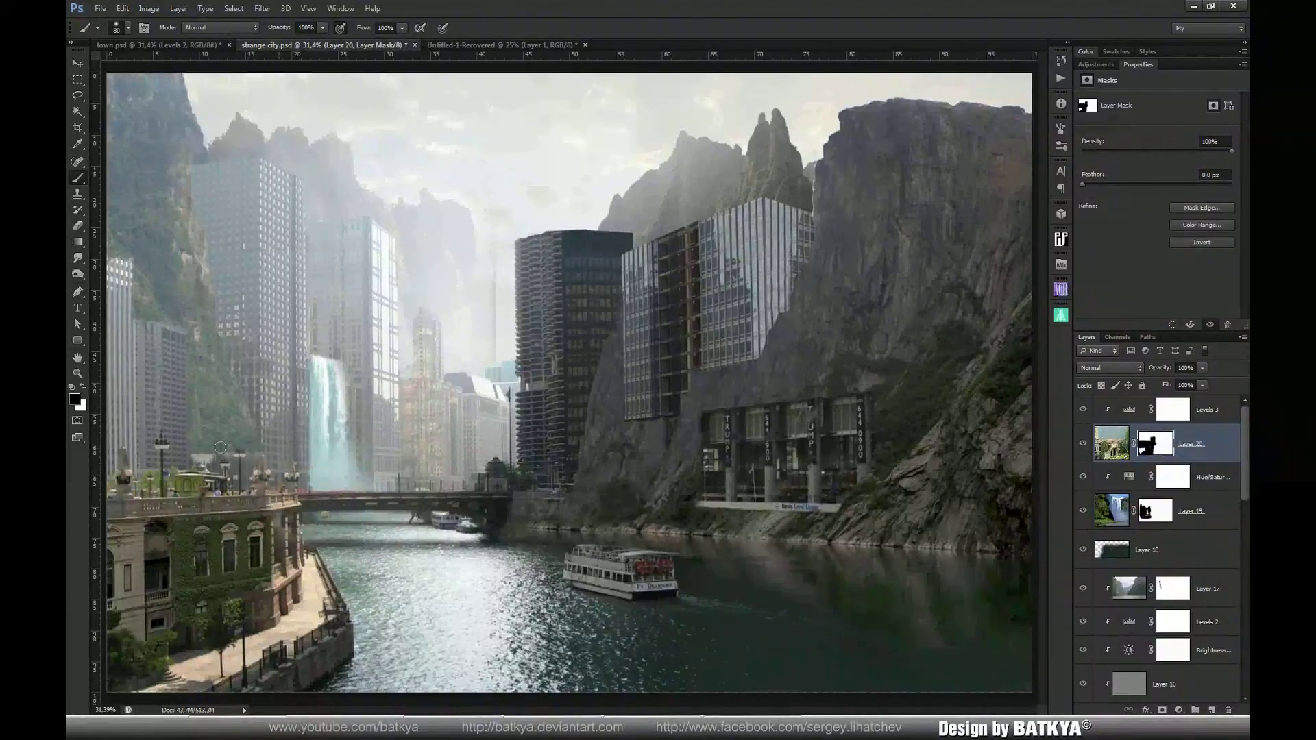
Bring the riverside houses photo from Untitled-1-Recovered over the pillared building by the cliff, and delete the empty layer beneath it
{"action": "key", "text": "m"}
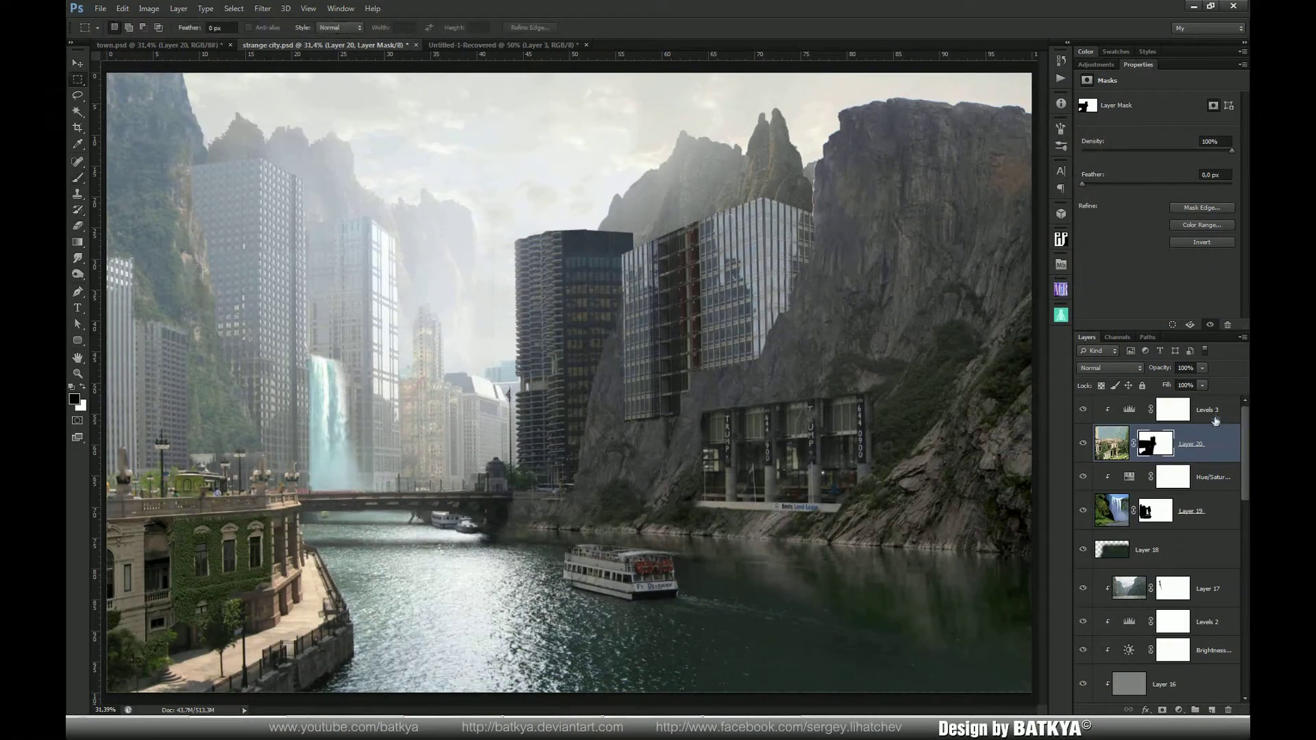
{"action": "left_click", "coordinate": [1212, 415]}
{"action": "left_click", "coordinate": [1212, 710]}
{"action": "left_click", "coordinate": [466, 45]}
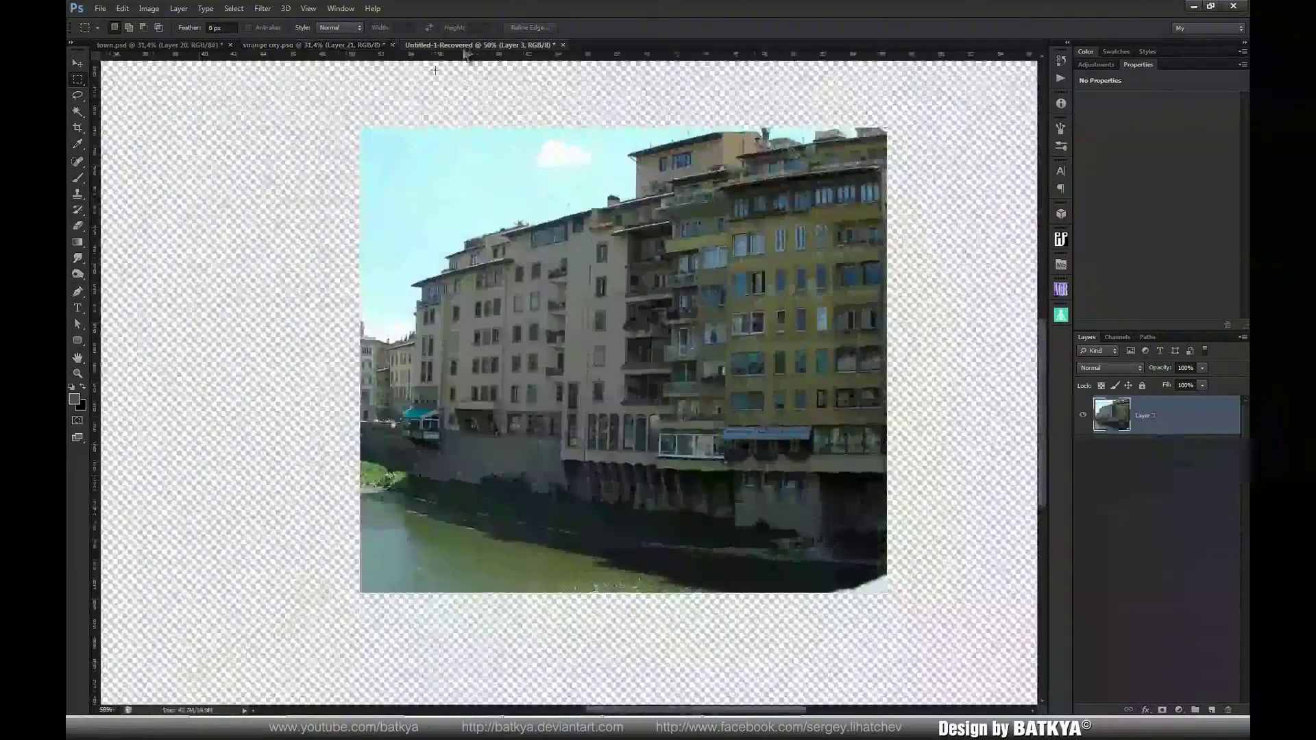
{"action": "key", "text": "v"}
{"action": "left_click_drag", "start_coordinate": [362, 80], "coordinate": [716, 482]}
{"action": "left_click", "coordinate": [1122, 458]}
{"action": "key", "text": "Delete"}
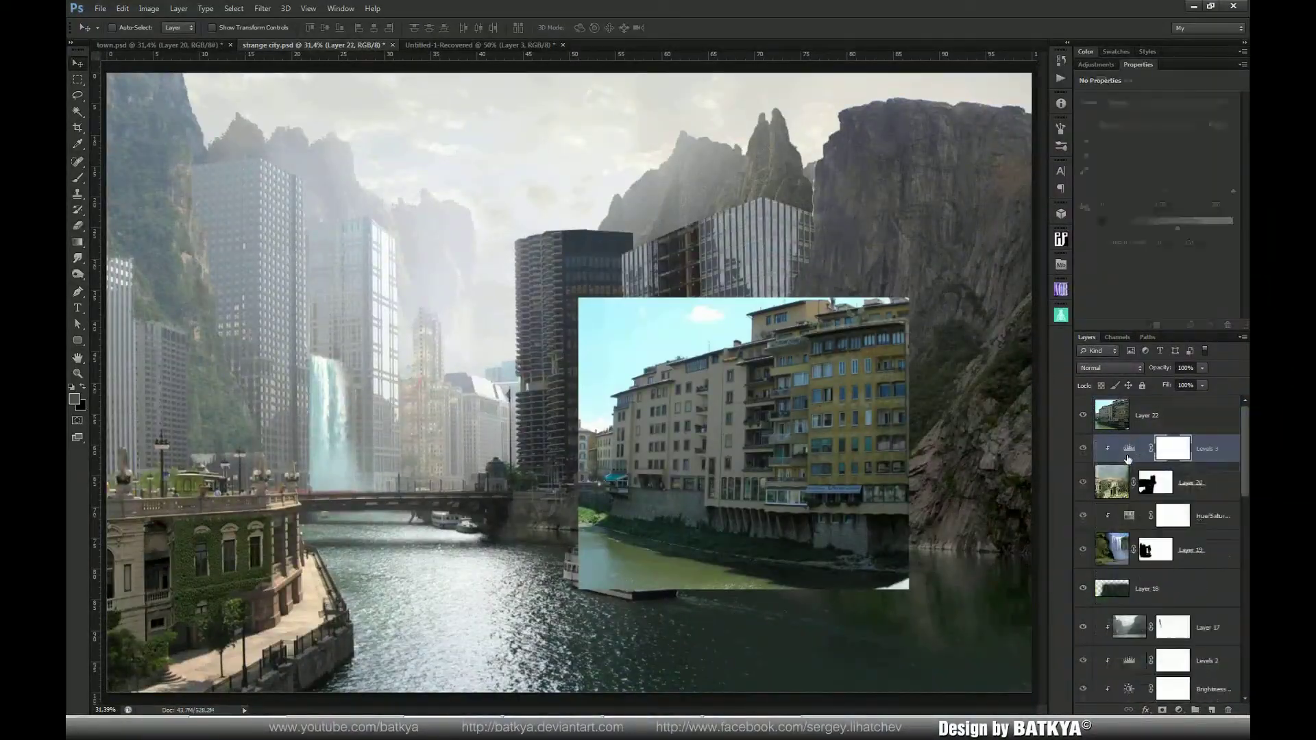
Add a layer mask to the riverside houses photo and paint out everything except the supports beneath the pillared building
{"action": "left_click", "coordinate": [1143, 422]}
{"action": "left_click", "coordinate": [1162, 711]}
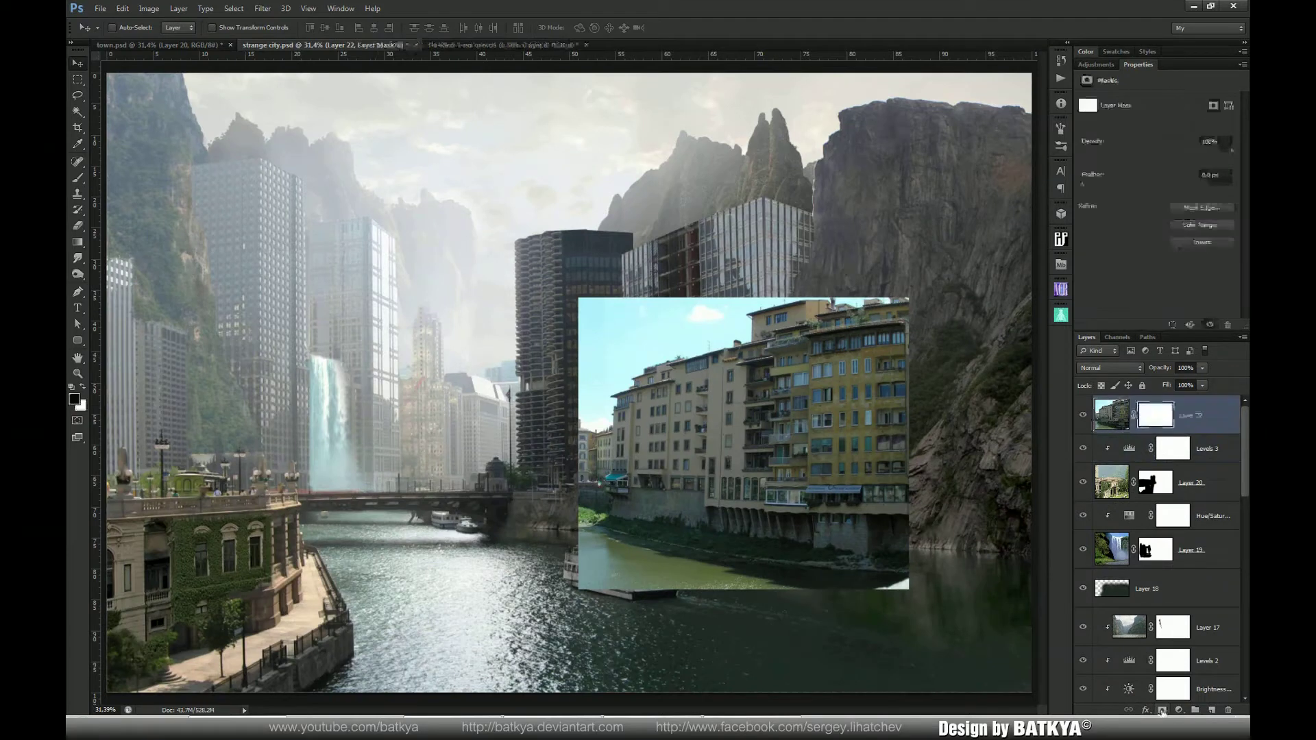
{"action": "key", "text": "x"}
{"action": "key", "text": "b"}
{"action": "key", "text": "bracketright"}
{"action": "key", "text": "bracketright"}
{"action": "key", "text": "bracketright"}
{"action": "mouse_move", "coordinate": [733, 600]}
{"action": "left_mouse_down"}
{"action": "mouse_move", "coordinate": [603, 583]}
{"action": "mouse_move", "coordinate": [734, 553]}
{"action": "mouse_move", "coordinate": [833, 552]}
{"action": "mouse_move", "coordinate": [847, 569]}
{"action": "mouse_move", "coordinate": [909, 548]}
{"action": "mouse_move", "coordinate": [891, 480]}
{"action": "mouse_move", "coordinate": [679, 487]}
{"action": "mouse_move", "coordinate": [884, 486]}
{"action": "mouse_move", "coordinate": [661, 475]}
{"action": "mouse_move", "coordinate": [685, 539]}
{"action": "mouse_move", "coordinate": [662, 535]}
{"action": "mouse_move", "coordinate": [617, 445]}
{"action": "mouse_move", "coordinate": [567, 486]}
{"action": "mouse_move", "coordinate": [589, 302]}
{"action": "mouse_move", "coordinate": [617, 411]}
{"action": "mouse_move", "coordinate": [685, 309]}
{"action": "mouse_move", "coordinate": [776, 322]}
{"action": "mouse_move", "coordinate": [828, 306]}
{"action": "mouse_move", "coordinate": [641, 363]}
{"action": "mouse_move", "coordinate": [878, 356]}
{"action": "mouse_move", "coordinate": [865, 407]}
{"action": "mouse_move", "coordinate": [663, 442]}
{"action": "mouse_move", "coordinate": [768, 480]}
{"action": "mouse_move", "coordinate": [714, 483]}
{"action": "mouse_move", "coordinate": [785, 493]}
{"action": "mouse_move", "coordinate": [688, 493]}
{"action": "mouse_move", "coordinate": [854, 491]}
{"action": "mouse_move", "coordinate": [892, 430]}
{"action": "mouse_move", "coordinate": [869, 500]}
{"action": "mouse_move", "coordinate": [871, 473]}
{"action": "mouse_move", "coordinate": [867, 483]}
{"action": "left_mouse_up"}
Trim the lower edge of the supports along the waterline on the mask with a 50 px brush, using 50% and 100% opacity
{"action": "key", "text": "bracketleft"}
{"action": "key", "text": "bracketleft"}
{"action": "key", "text": "bracketleft"}
{"action": "key", "text": "bracketleft"}
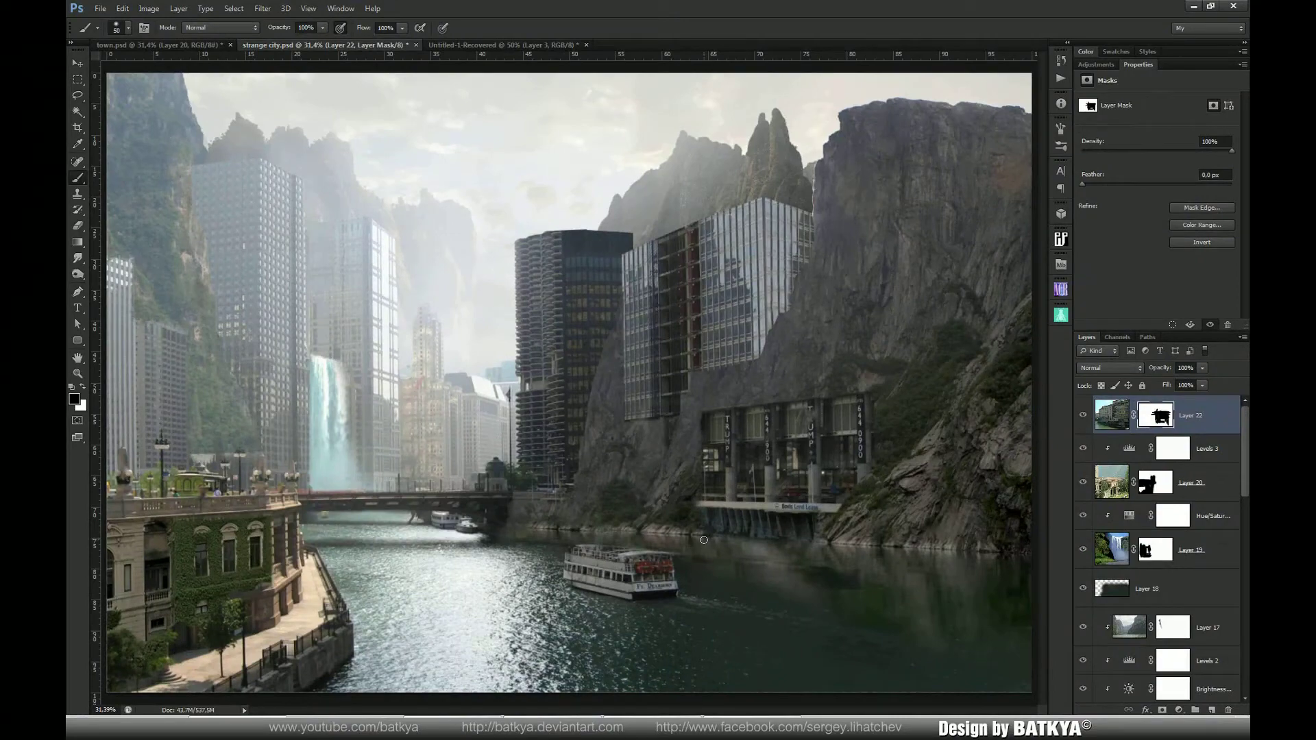
{"action": "mouse_move", "coordinate": [707, 536]}
{"action": "left_mouse_down"}
{"action": "mouse_move", "coordinate": [811, 536]}
{"action": "mouse_move", "coordinate": [691, 541]}
{"action": "mouse_move", "coordinate": [791, 541]}
{"action": "left_mouse_up"}
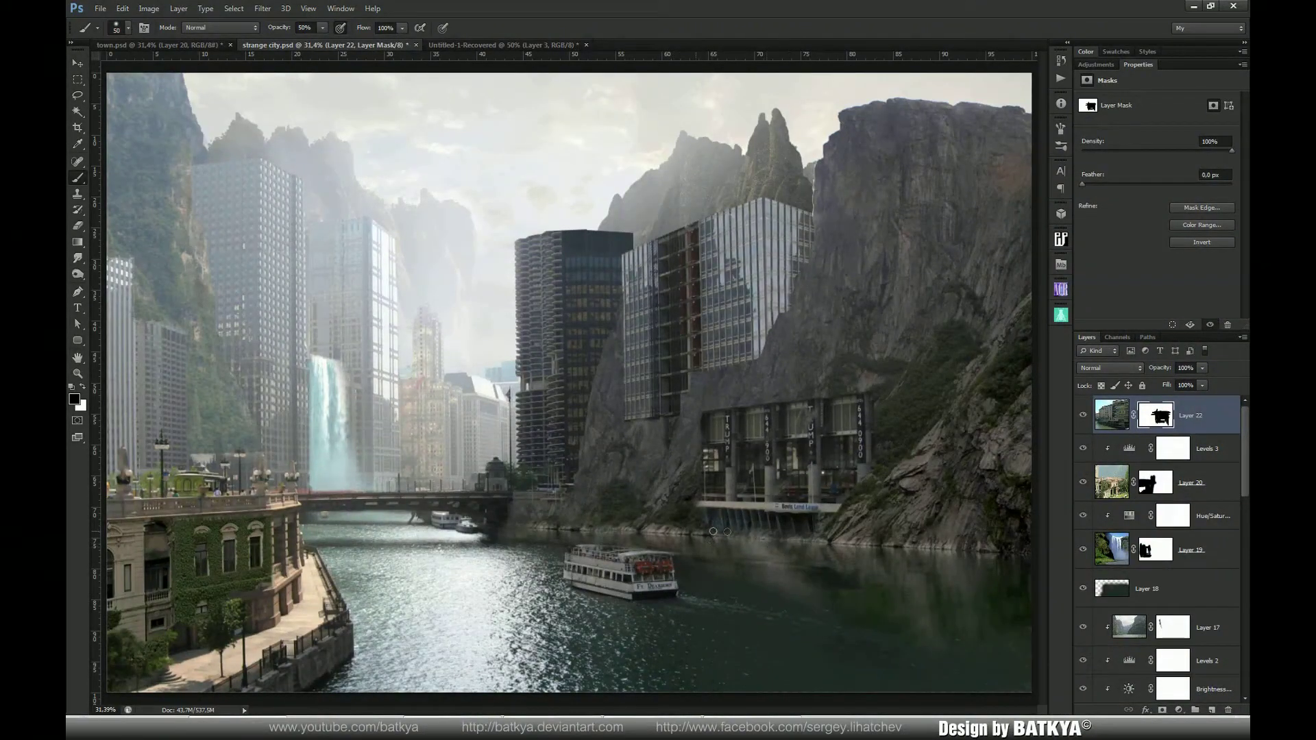
{"action": "key", "text": "x"}
{"action": "key", "text": "0"}
{"action": "key", "text": "x"}
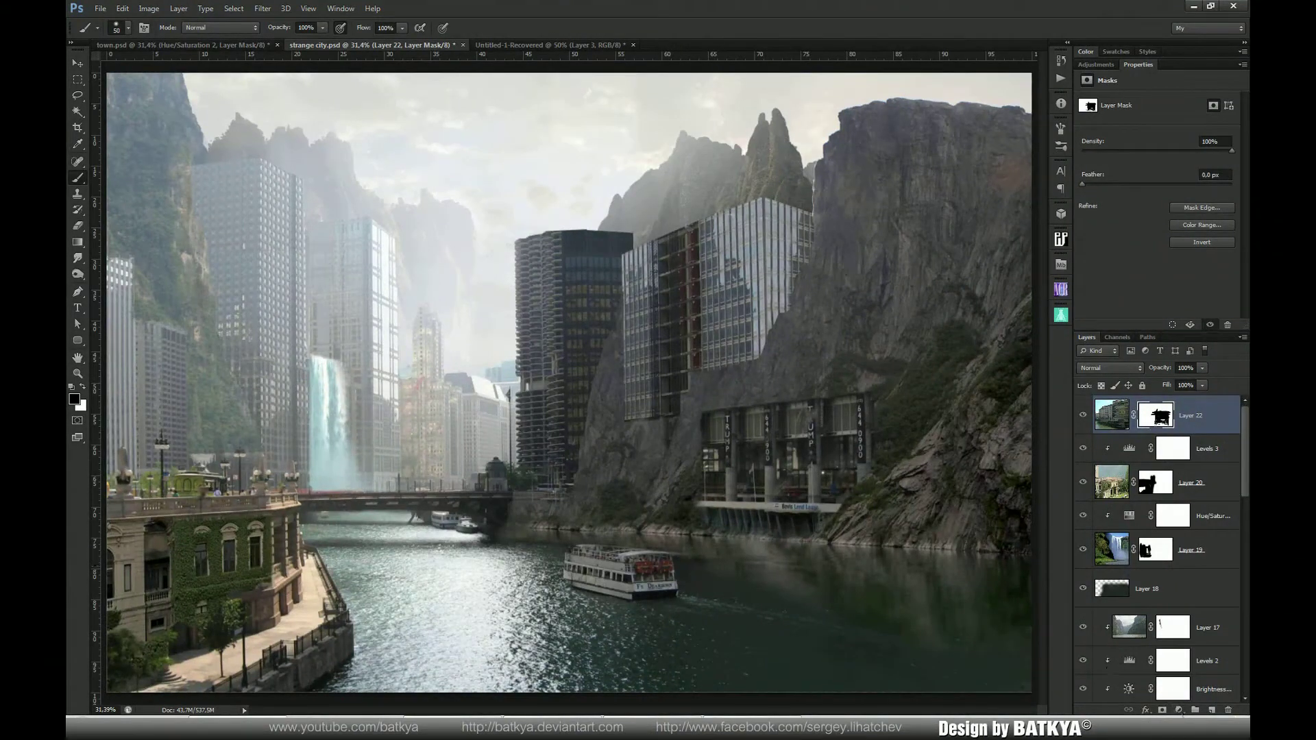
Add a Hue/Saturation adjustment clipped to the supports layer and adjust its Cyans range
{"action": "left_click", "coordinate": [1179, 711]}
{"action": "left_click", "coordinate": [1169, 561]}
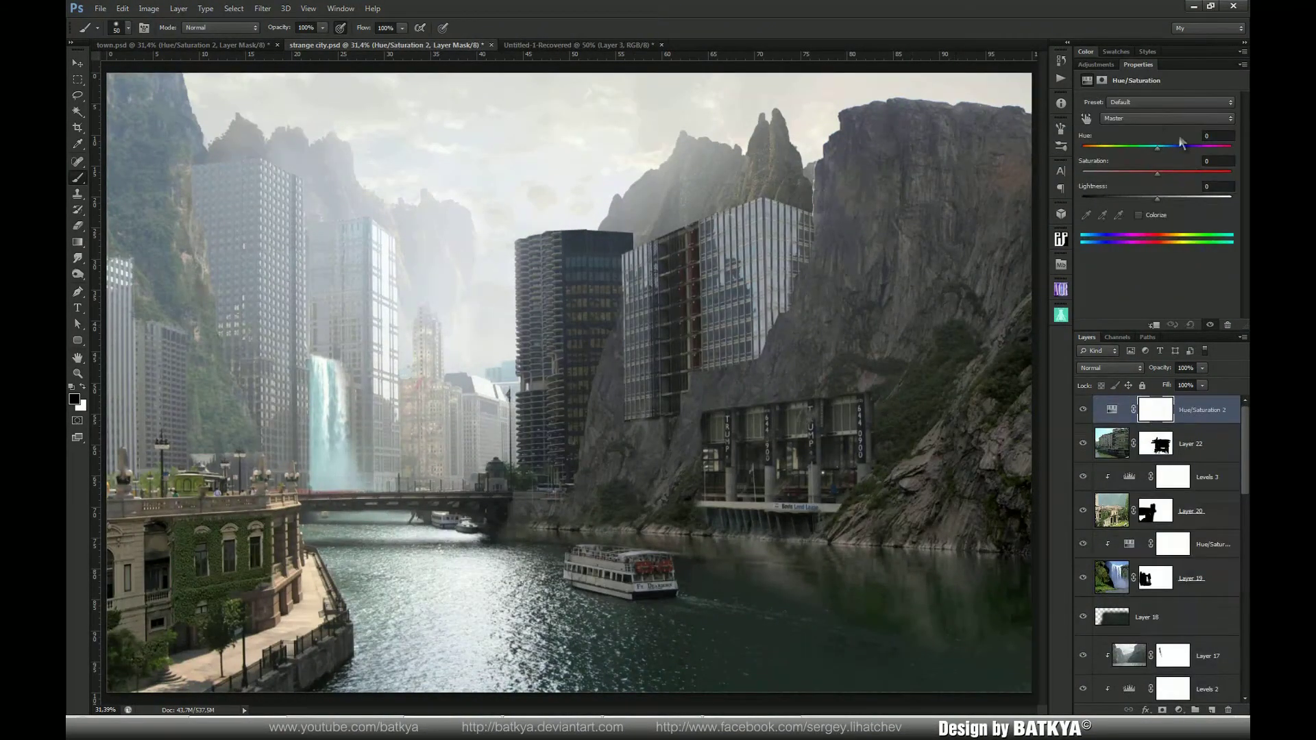
{"action": "left_click", "coordinate": [1161, 119]}
{"action": "left_click", "coordinate": [1136, 171]}
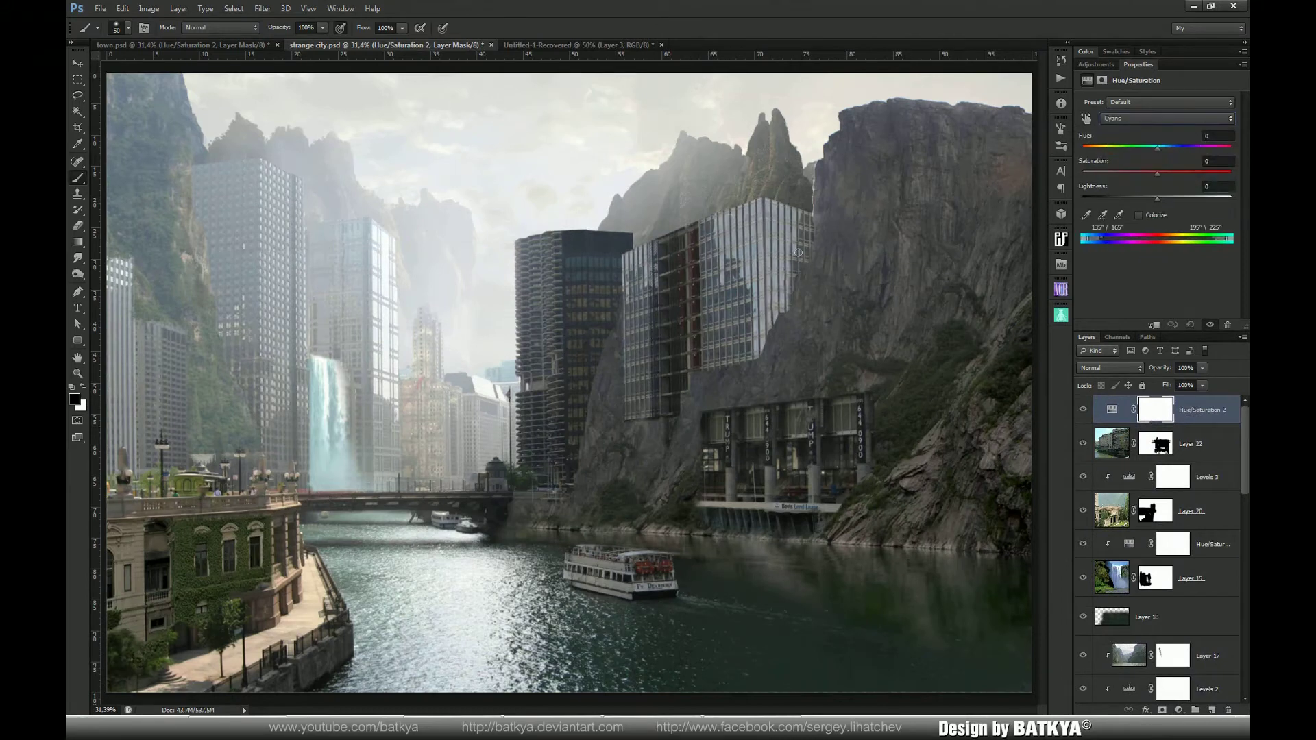
{"action": "left_click", "coordinate": [1086, 121]}
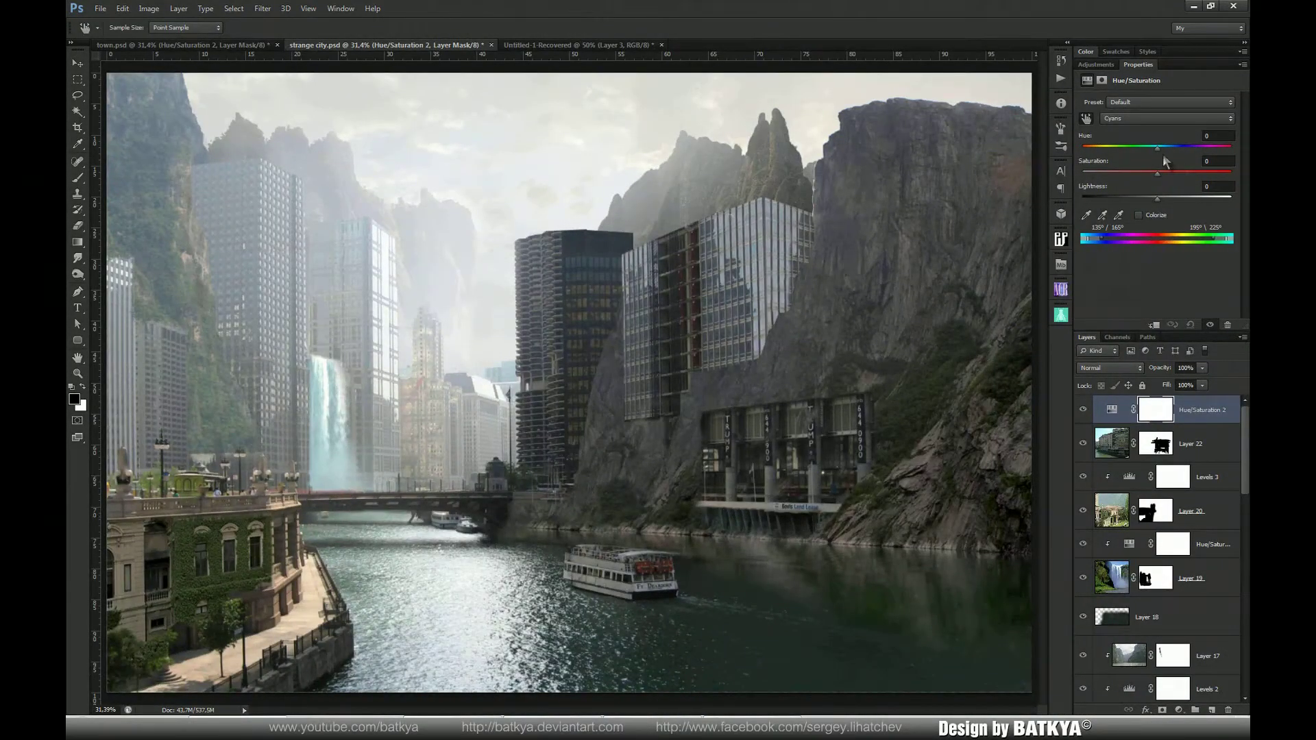
{"action": "left_click_drag", "start_coordinate": [1159, 147], "coordinate": [1232, 147]}
{"action": "left_click_drag", "start_coordinate": [1156, 186], "coordinate": [1128, 184]}
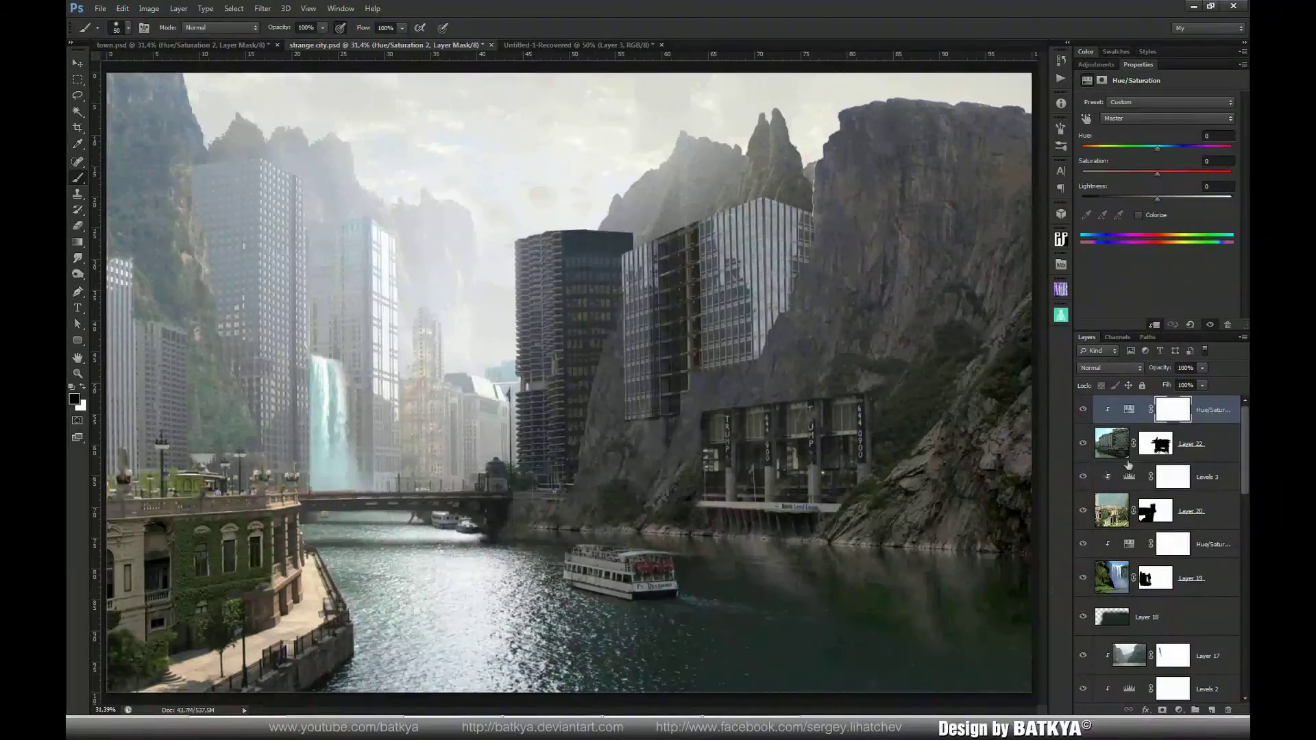
Duplicate the supports layer together with its Hue/Saturation adjustment, merge the copies, and move the merged layer below the original supports
{"action": "left_click", "coordinate": [1123, 444], "text": "shift"}
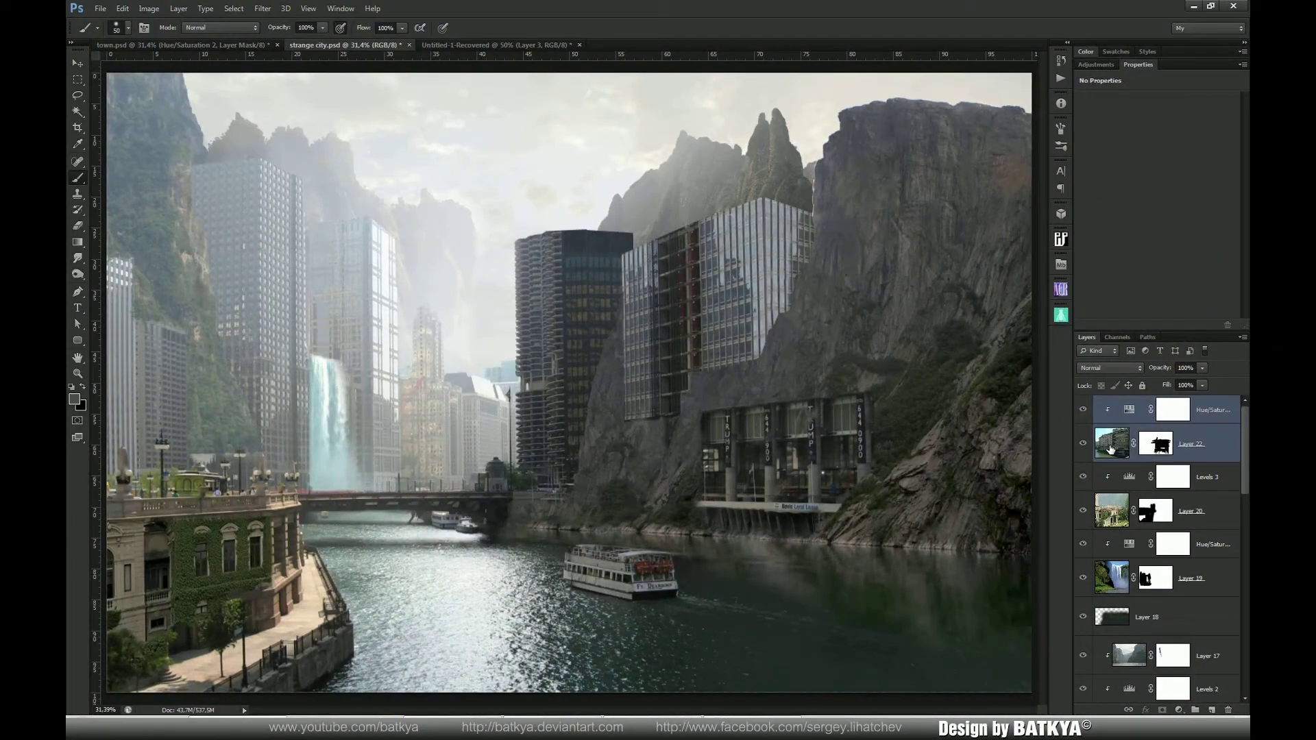
{"action": "key", "text": "ctrl+j"}
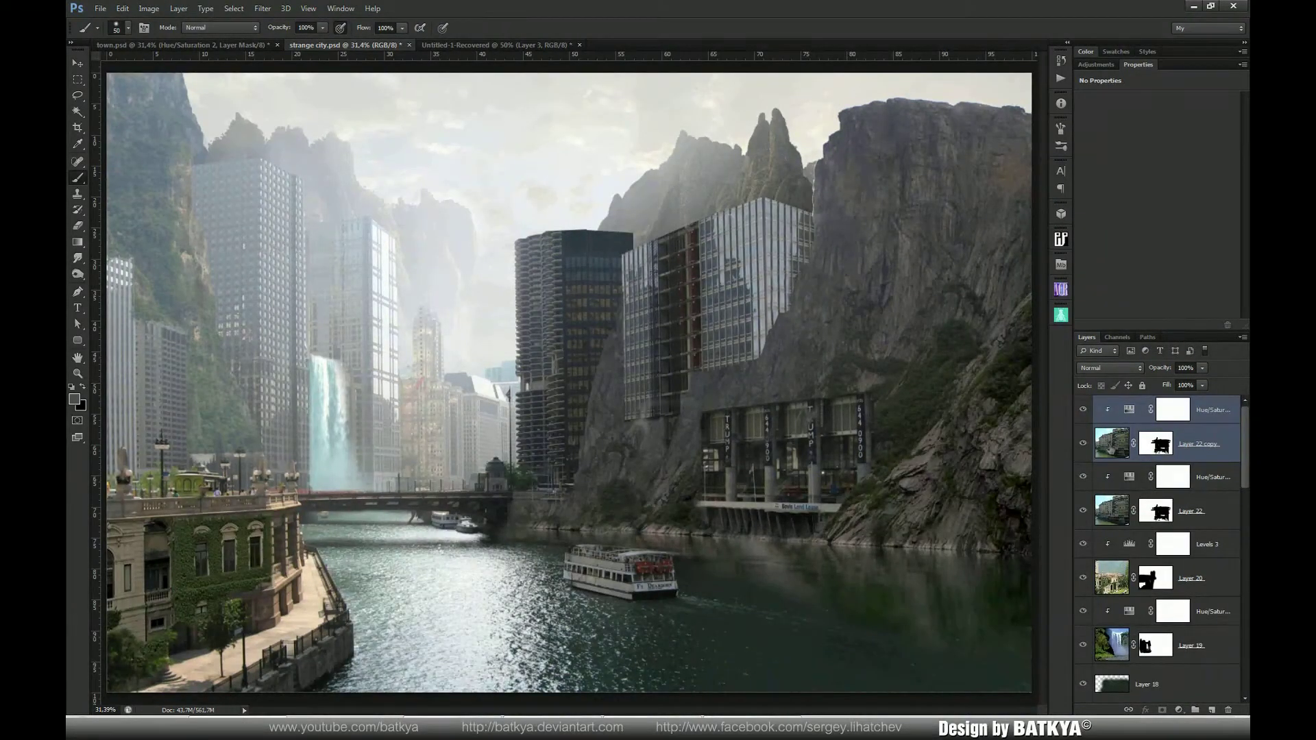
{"action": "key", "text": "ctrl+e"}
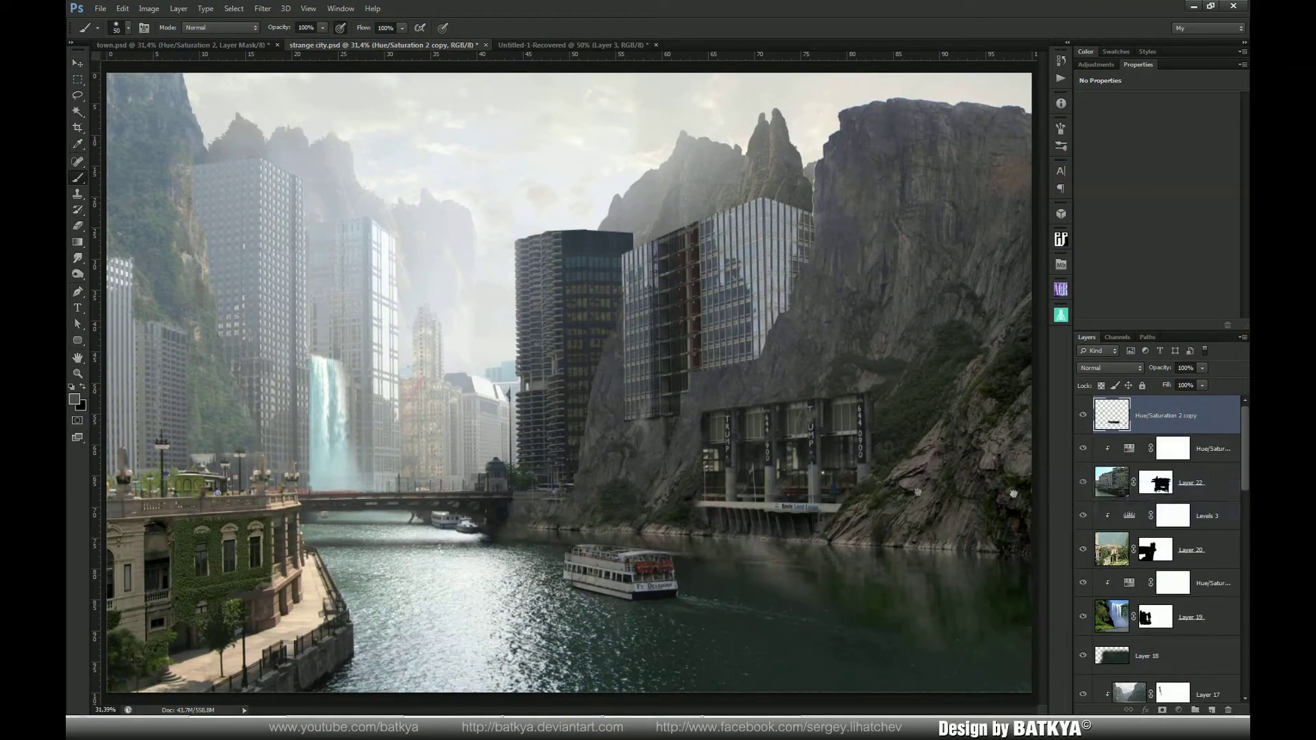
{"action": "key", "text": "ctrl+bracketleft"}
Flip the merged copy of the supports vertically with Free Transform
{"action": "key", "text": "ctrl+t"}
{"action": "right_click", "coordinate": [770, 534]}
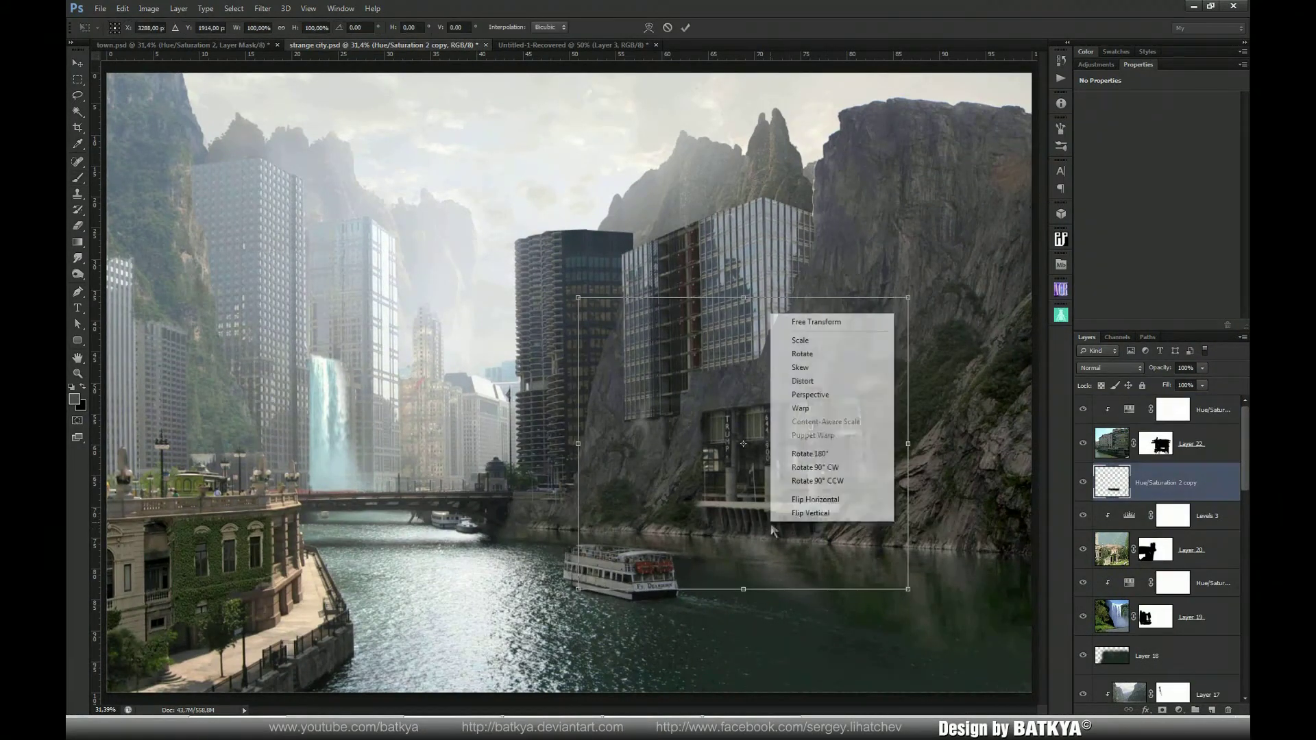
{"action": "left_click", "coordinate": [805, 521]}
{"action": "key", "text": "Return"}
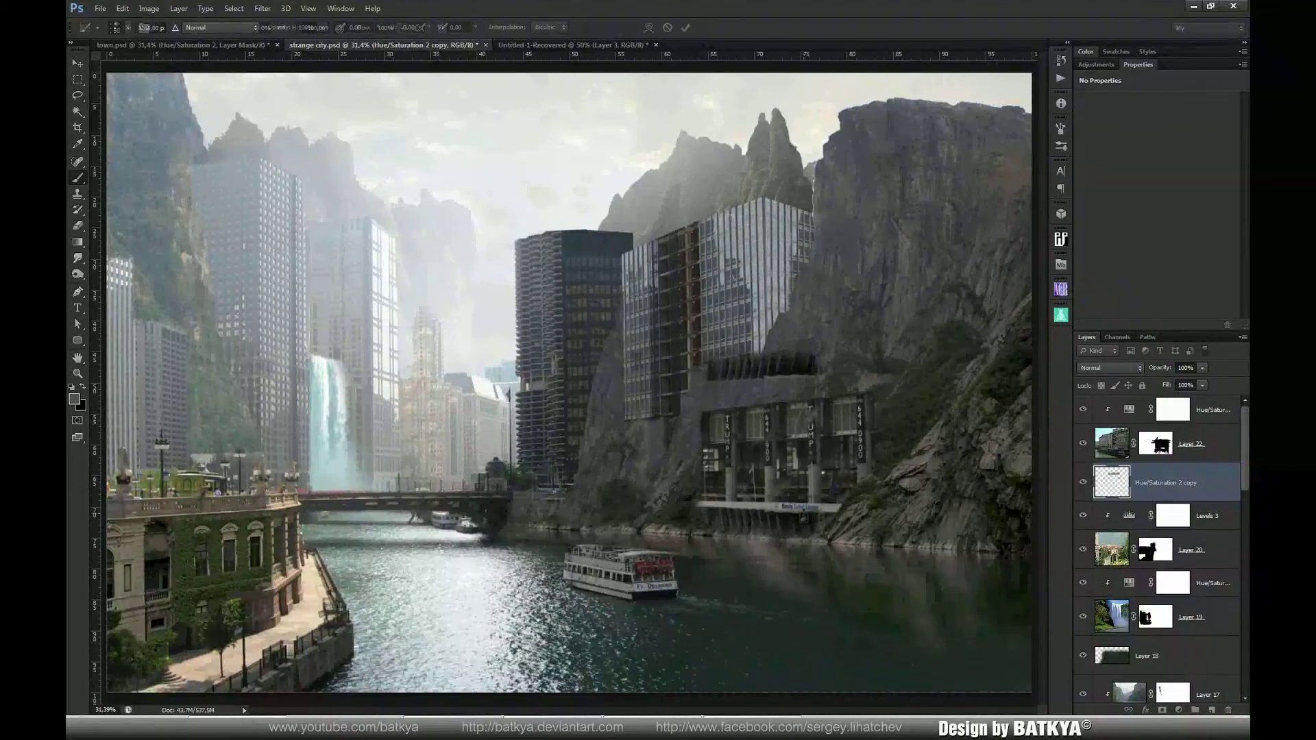
Copy the flipped supports to their own layer and delete the merged layer they came from
{"action": "key", "text": "ctrl+j"}
{"action": "left_click", "coordinate": [1106, 515]}
{"action": "key", "text": "Delete"}
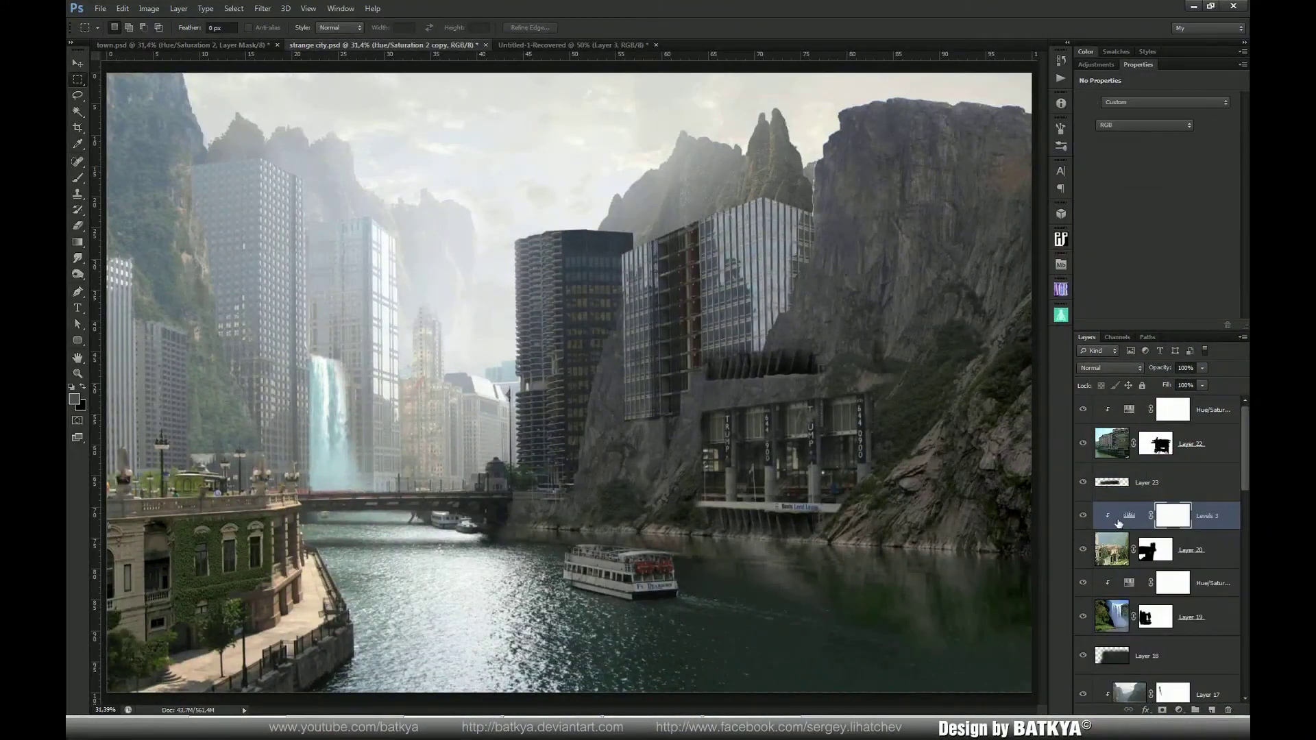
Move the flipped supports down onto the water directly below the originals as their reflection, and get the Eraser ready
{"action": "left_click", "coordinate": [1104, 484]}
{"action": "key", "text": "v"}
{"action": "left_click_drag", "start_coordinate": [743, 370], "coordinate": [746, 562]}
{"action": "key", "text": "e"}
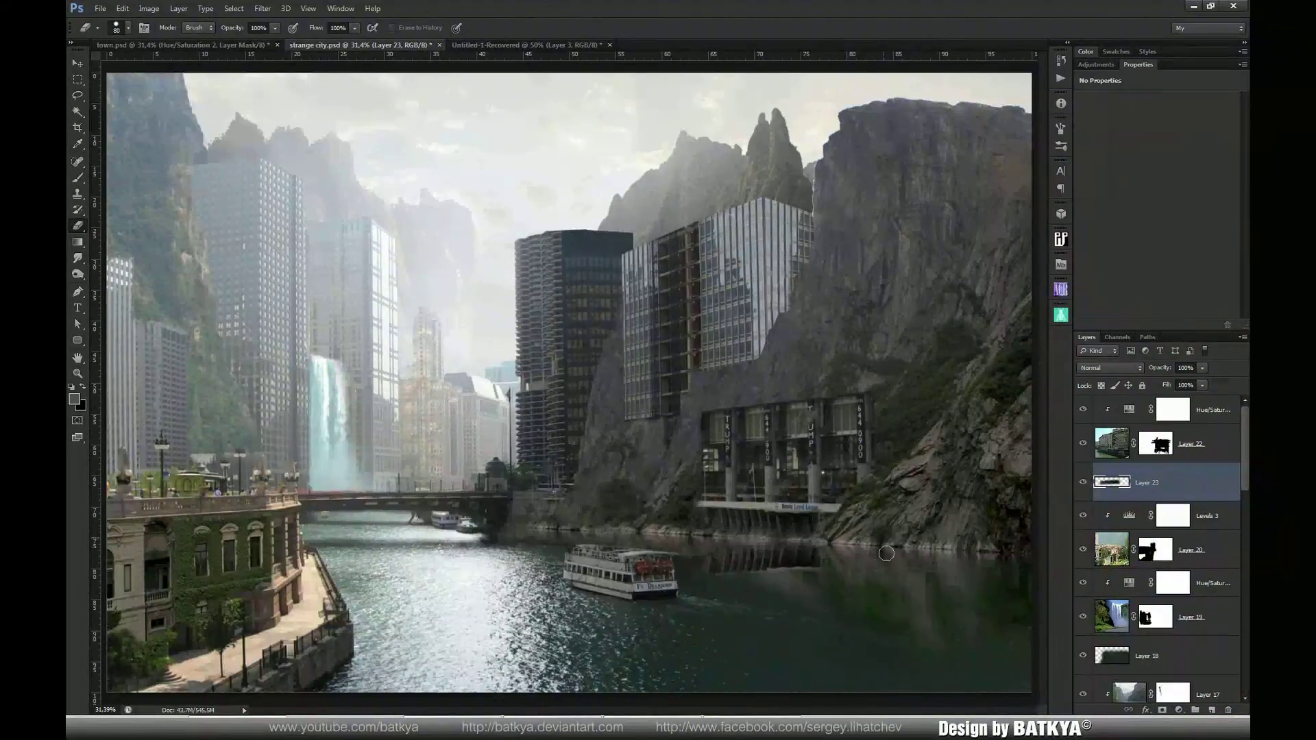
Skew the supports' reflection with Free Transform so it slants along the waterline below the supports
{"action": "key", "text": "ctrl+t"}
{"action": "right_click", "coordinate": [692, 564]}
{"action": "left_click", "coordinate": [726, 430]}
{"action": "left_click_drag", "start_coordinate": [684, 554], "coordinate": [686, 541]}
{"action": "left_click_drag", "start_coordinate": [870, 562], "coordinate": [868, 563]}
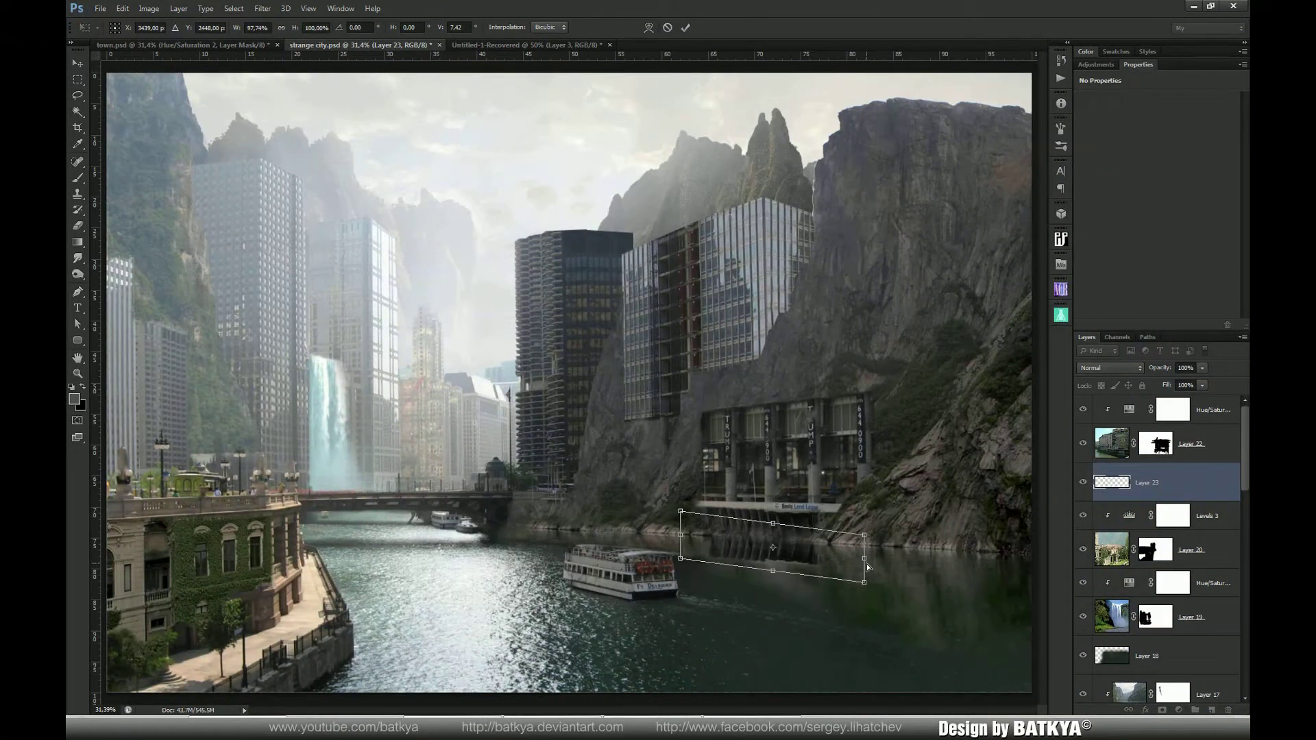
{"action": "key", "text": "Return"}
{"action": "key", "text": "e"}
Lower the reflection layer's opacity to 50% and add a layer mask, painting with black to fade unwanted parts
{"action": "left_click_drag", "start_coordinate": [1165, 370], "coordinate": [1127, 374]}
{"action": "left_click", "coordinate": [1162, 711]}
{"action": "key", "text": "b"}
{"action": "key", "text": "x"}
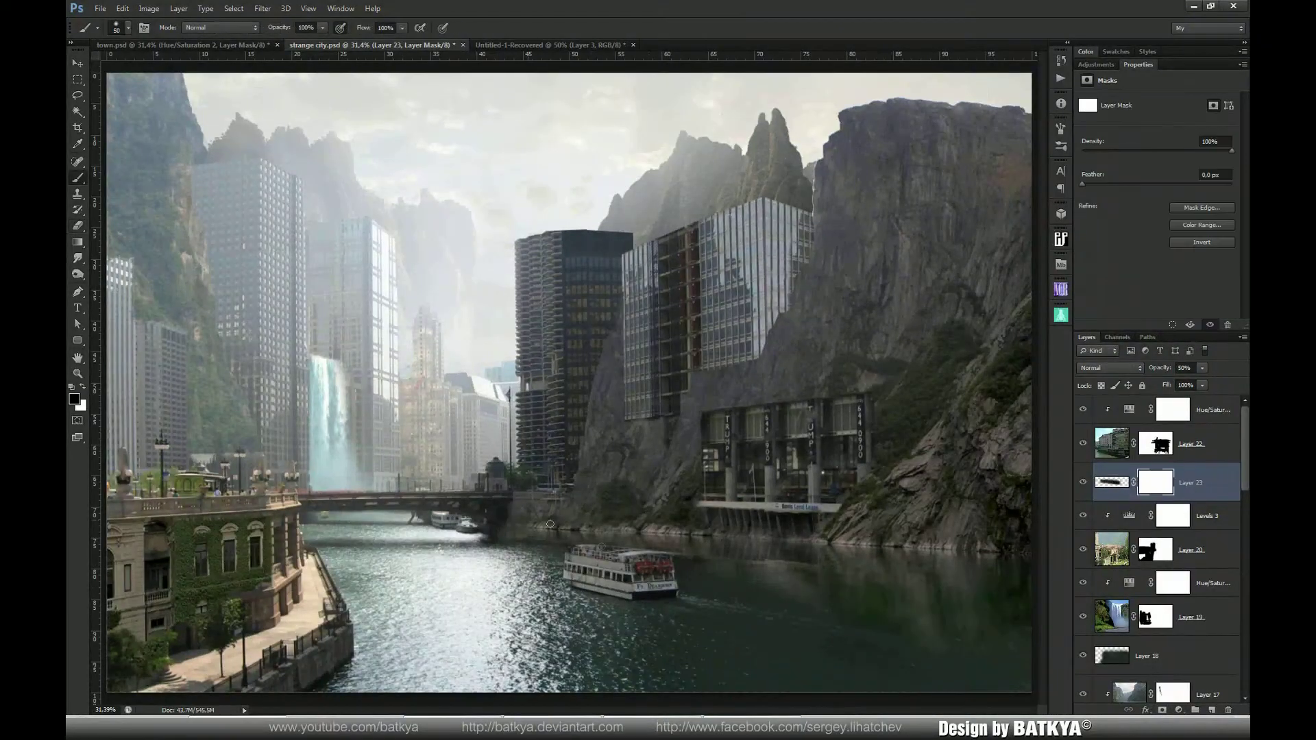
{"action": "key", "text": "bracketright"}
{"action": "key", "text": "bracketright"}
Set the reflection layer's opacity to 41% and blend its mask into the water with a larger soft brush
{"action": "left_click", "coordinate": [1112, 481]}
{"action": "key", "text": "v"}
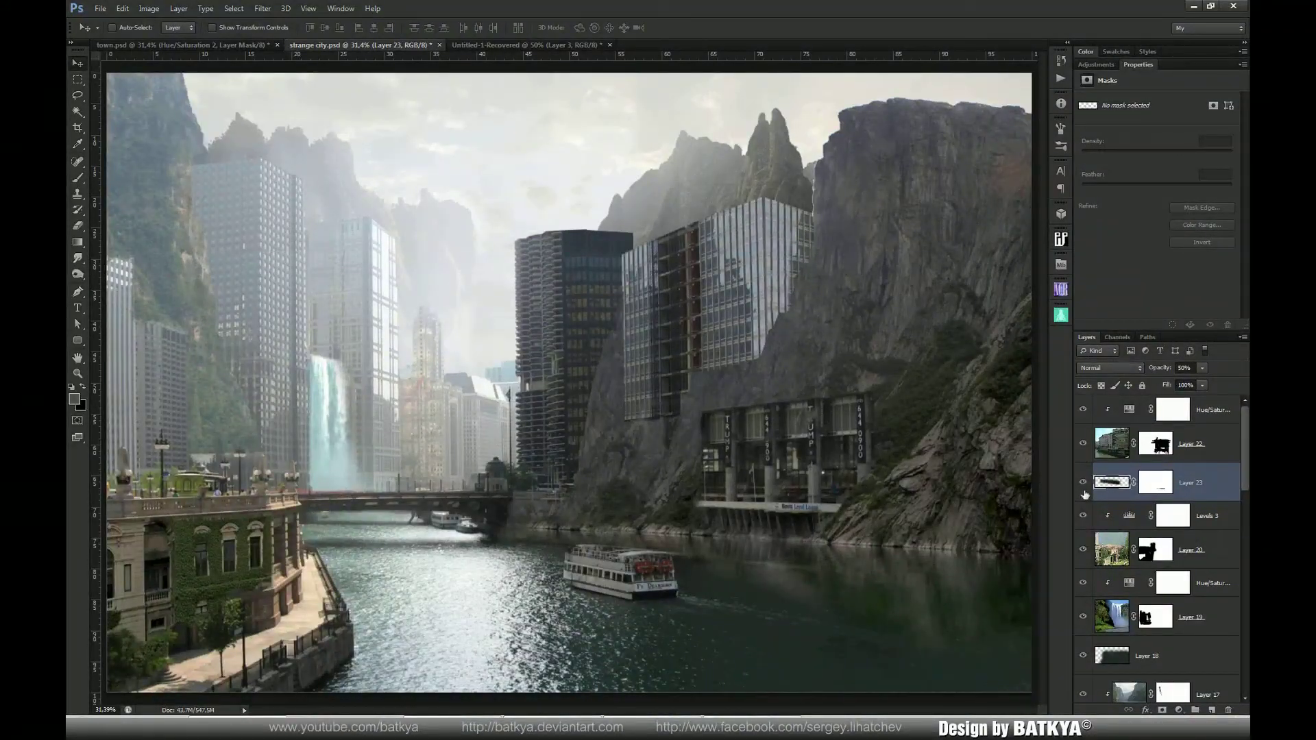
{"action": "left_click_drag", "start_coordinate": [1161, 368], "coordinate": [1162, 370]}
{"action": "left_click", "coordinate": [1156, 482]}
{"action": "key", "text": "b"}
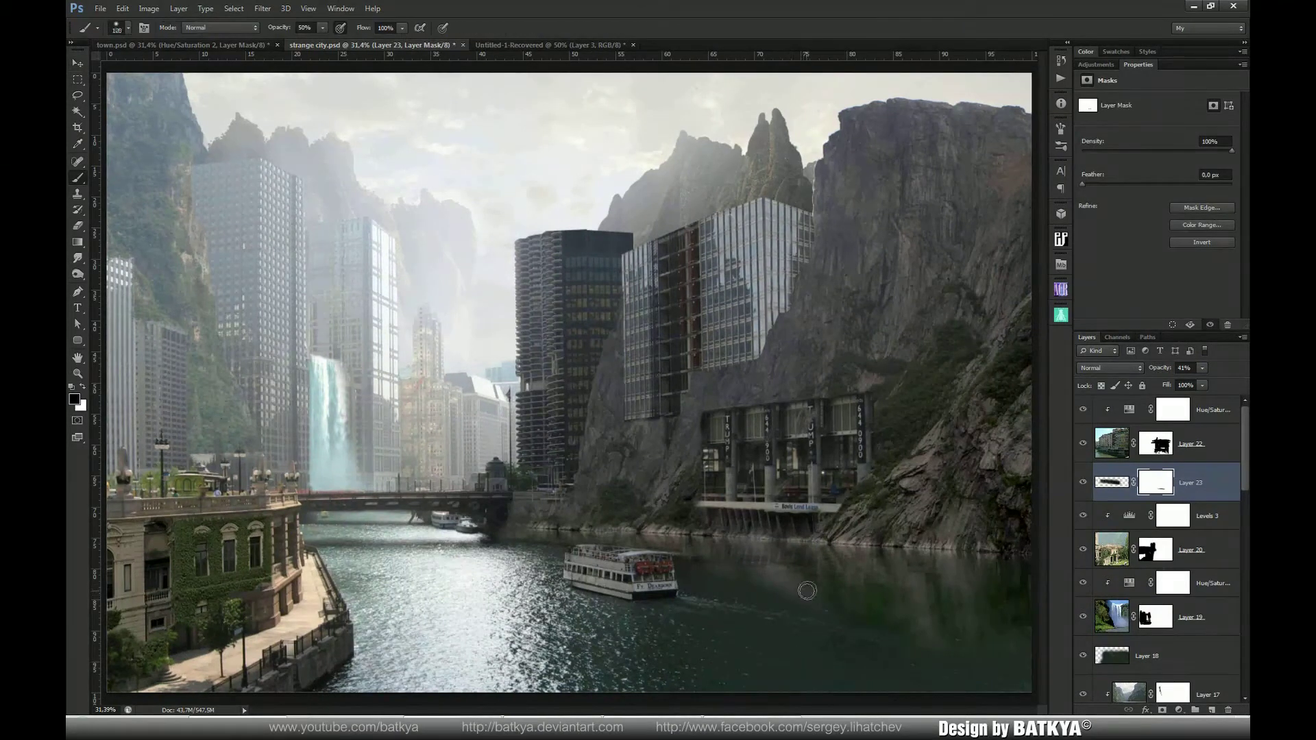
{"action": "key", "text": "bracketright"}
{"action": "key", "text": "bracketright"}
{"action": "key", "text": "bracketright"}
{"action": "key", "text": "0"}
{"action": "key", "text": "alt+bracketright"}
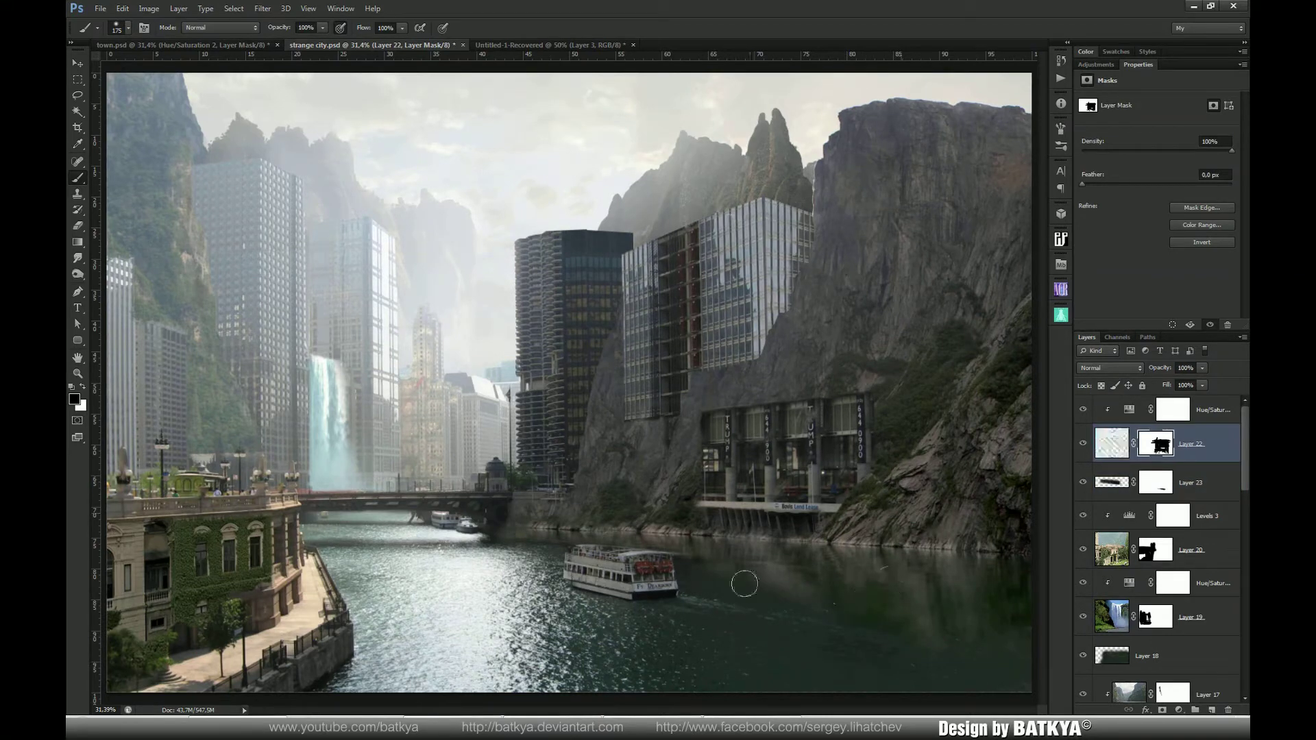
Select a narrow vertical strip beneath the cliffside building with the Polygonal Lasso and copy it from its photo layer to a new layer
{"action": "key", "text": "v"}
{"action": "scroll", "coordinate": [1159, 548], "scroll_direction": "down", "scroll_amount": 10}
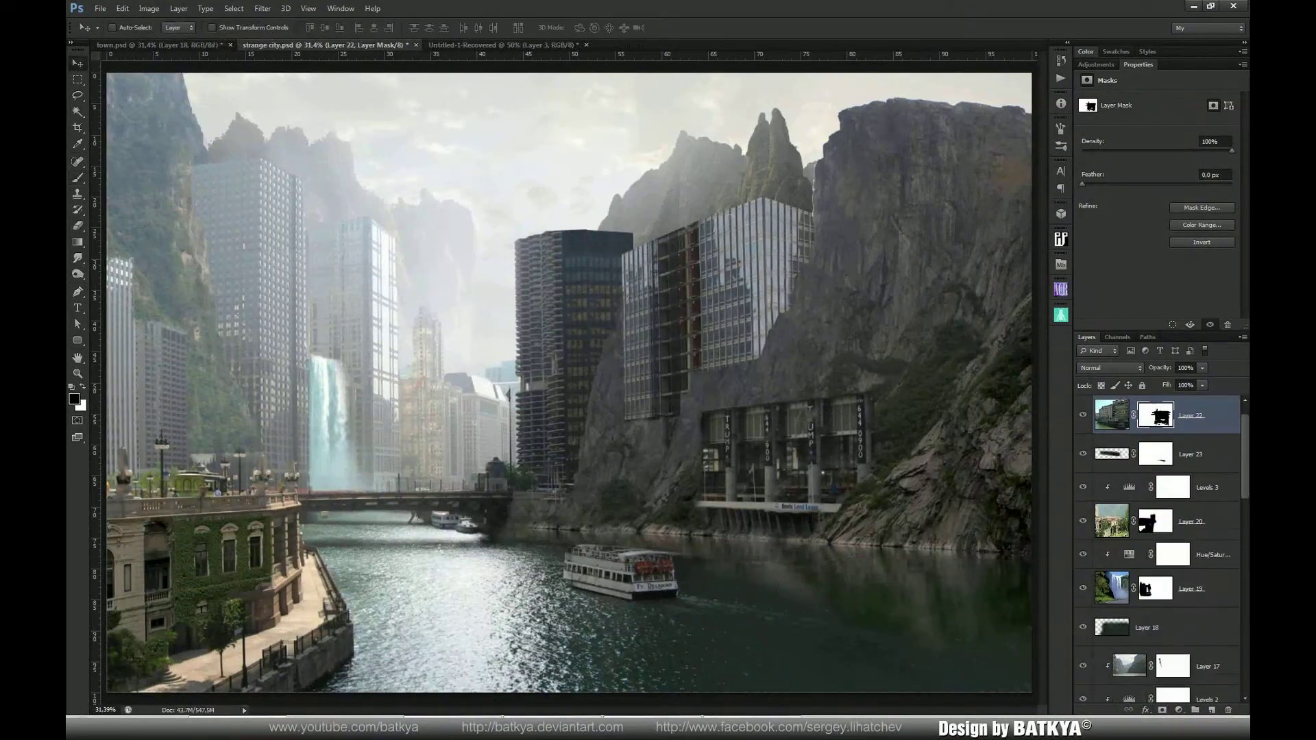
{"action": "scroll", "coordinate": [1158, 548], "scroll_direction": "down", "scroll_amount": 2}
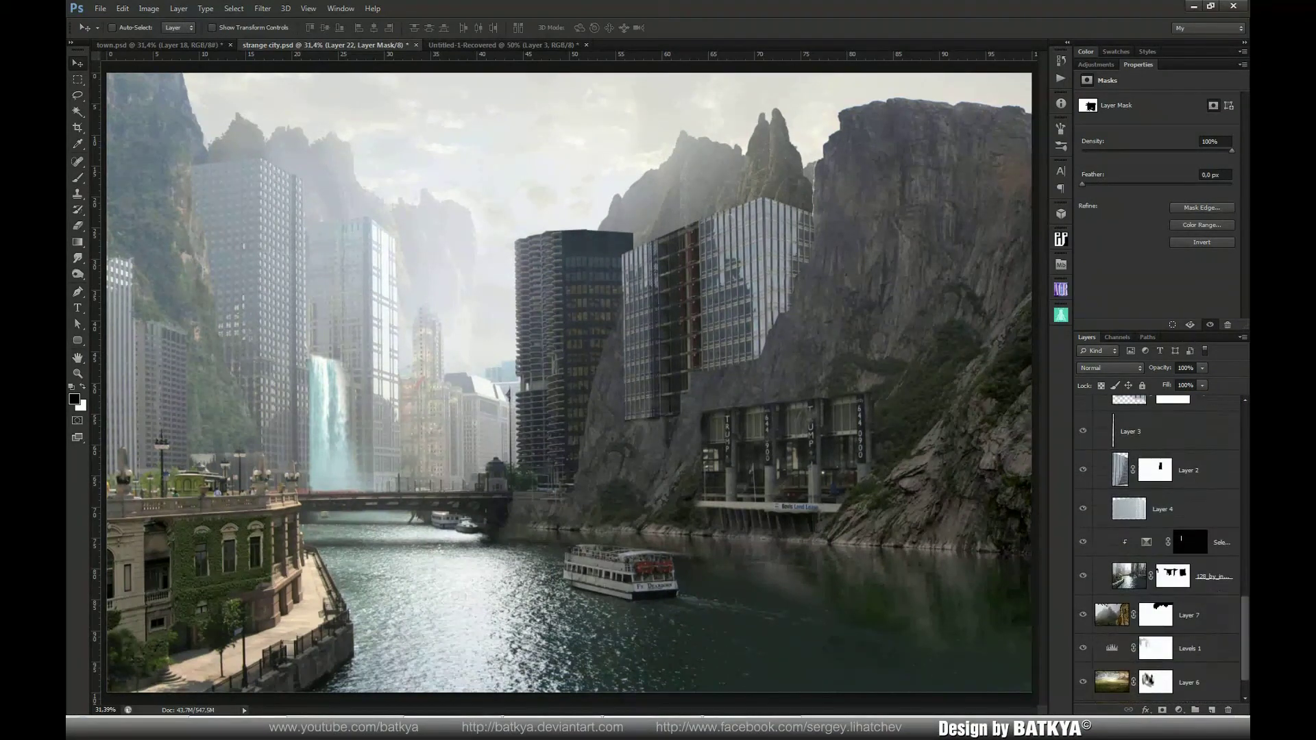
{"action": "left_click", "coordinate": [1132, 578]}
{"action": "key", "text": "l"}
{"action": "right_click", "coordinate": [77, 95]}
{"action": "left_click", "coordinate": [144, 106]}
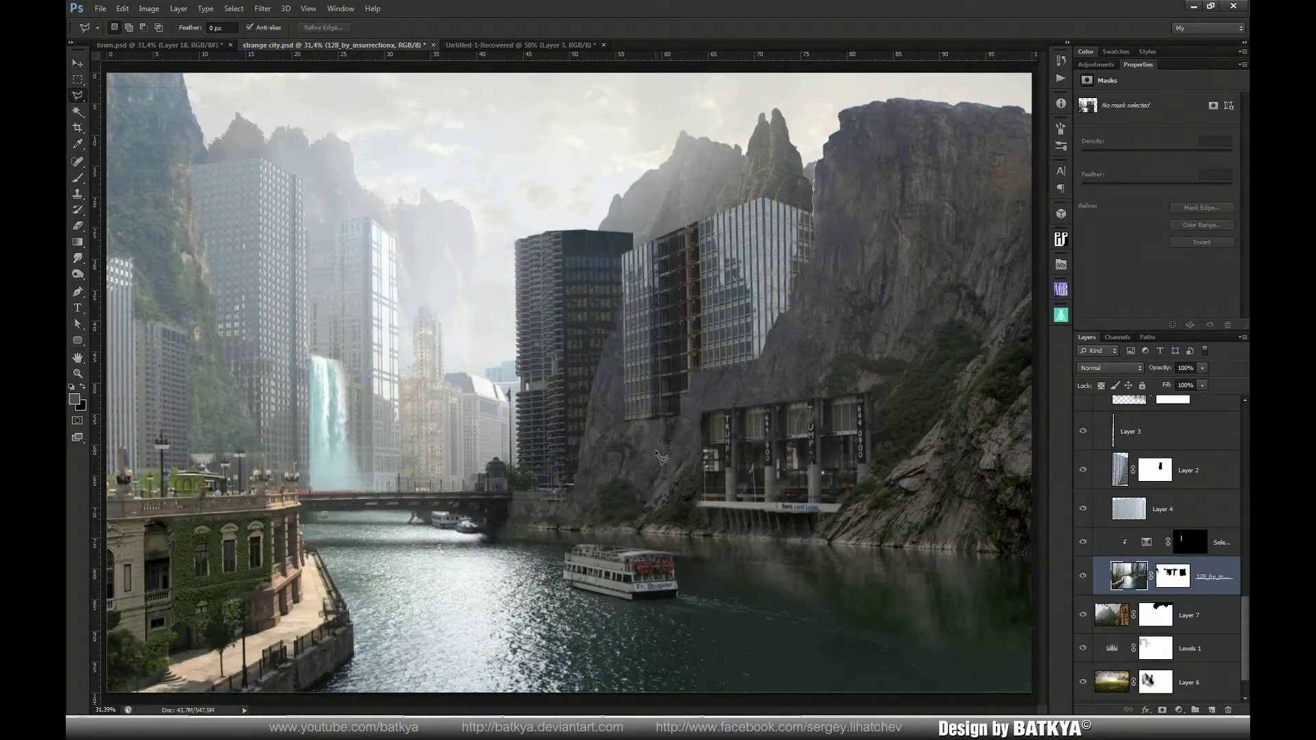
{"action": "left_click", "coordinate": [662, 467]}
{"action": "left_click", "coordinate": [671, 467]}
{"action": "left_click", "coordinate": [670, 417]}
{"action": "key", "text": "ctrl+j"}
Clip the Selective Color adjustment back to the source building photo and move the copied strip's layer to the top of the stack
{"action": "left_click_drag", "start_coordinate": [1159, 542], "coordinate": [1134, 607]}
{"action": "left_click", "coordinate": [1124, 567], "text": "alt"}
{"action": "key", "text": "v"}
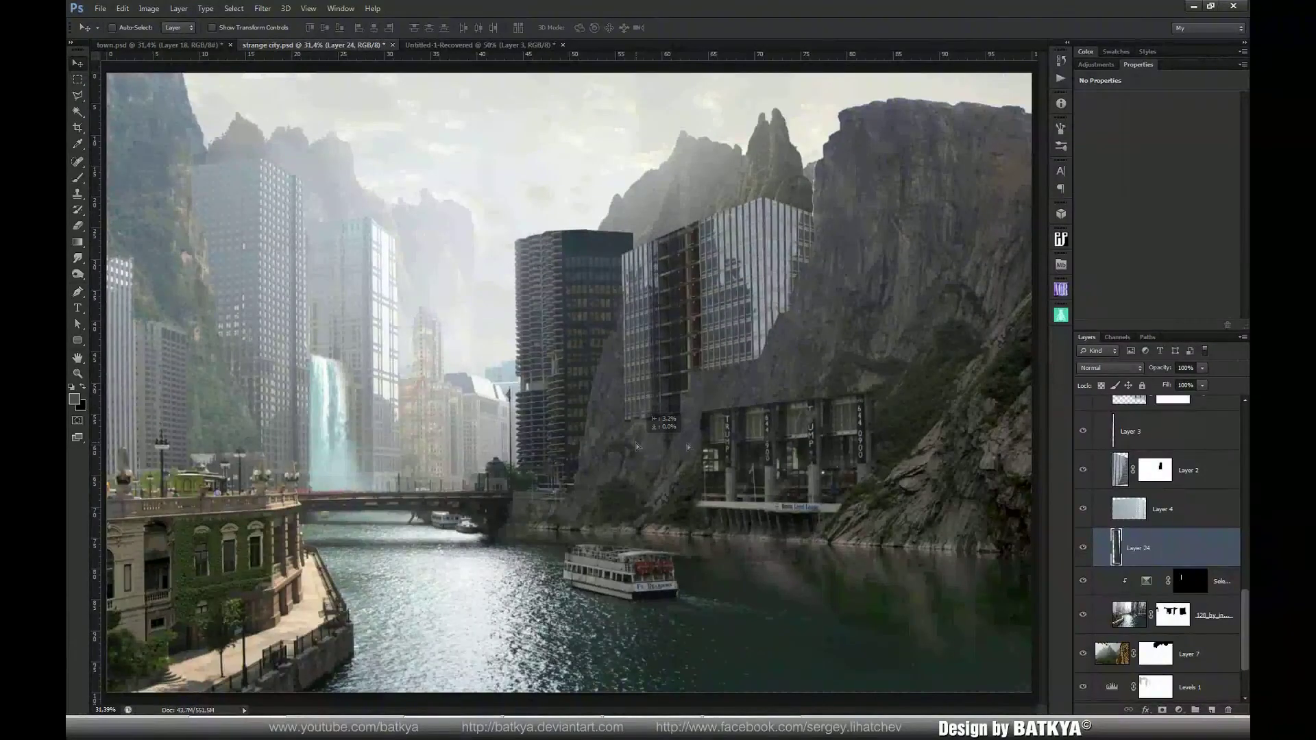
{"action": "left_click_drag", "start_coordinate": [1207, 548], "coordinate": [1182, 401]}
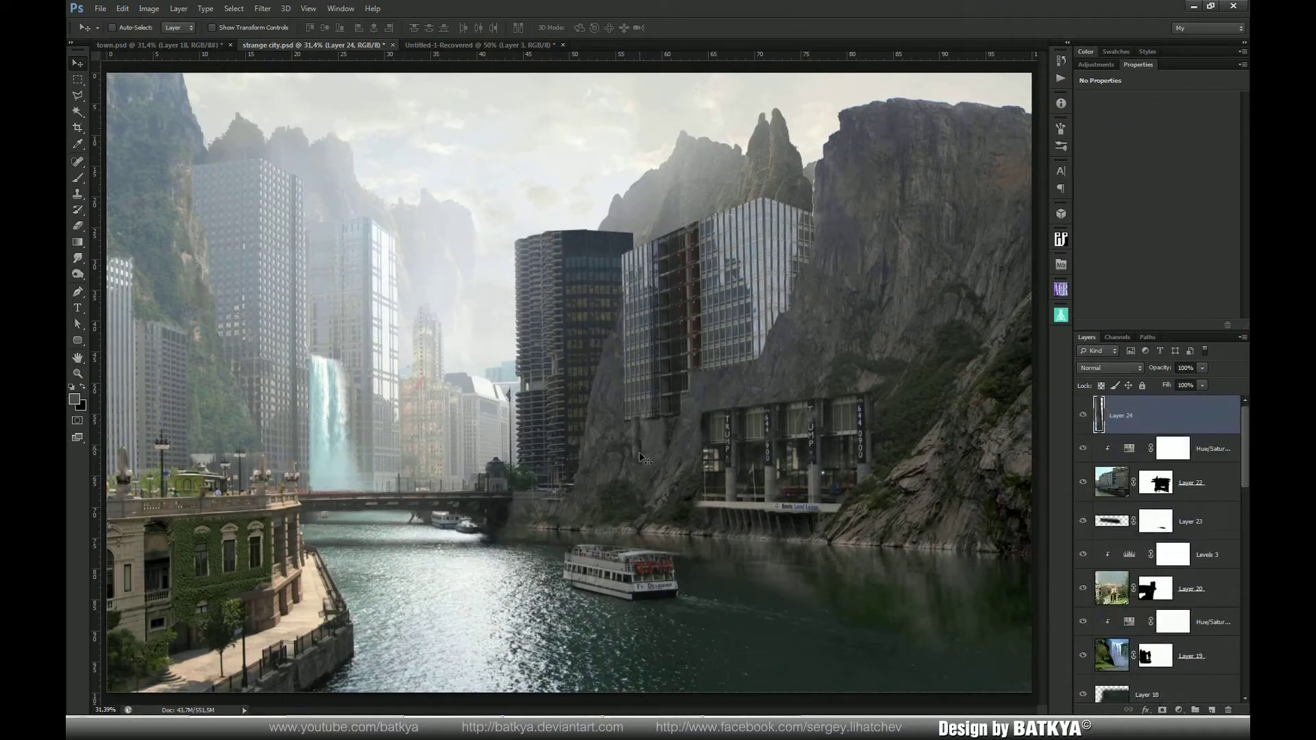
Add a layer mask to the strip layer and blend the strip into the cliff with a small black brush
{"action": "left_click", "coordinate": [1162, 710]}
{"action": "key", "text": "b"}
{"action": "key", "text": "x"}
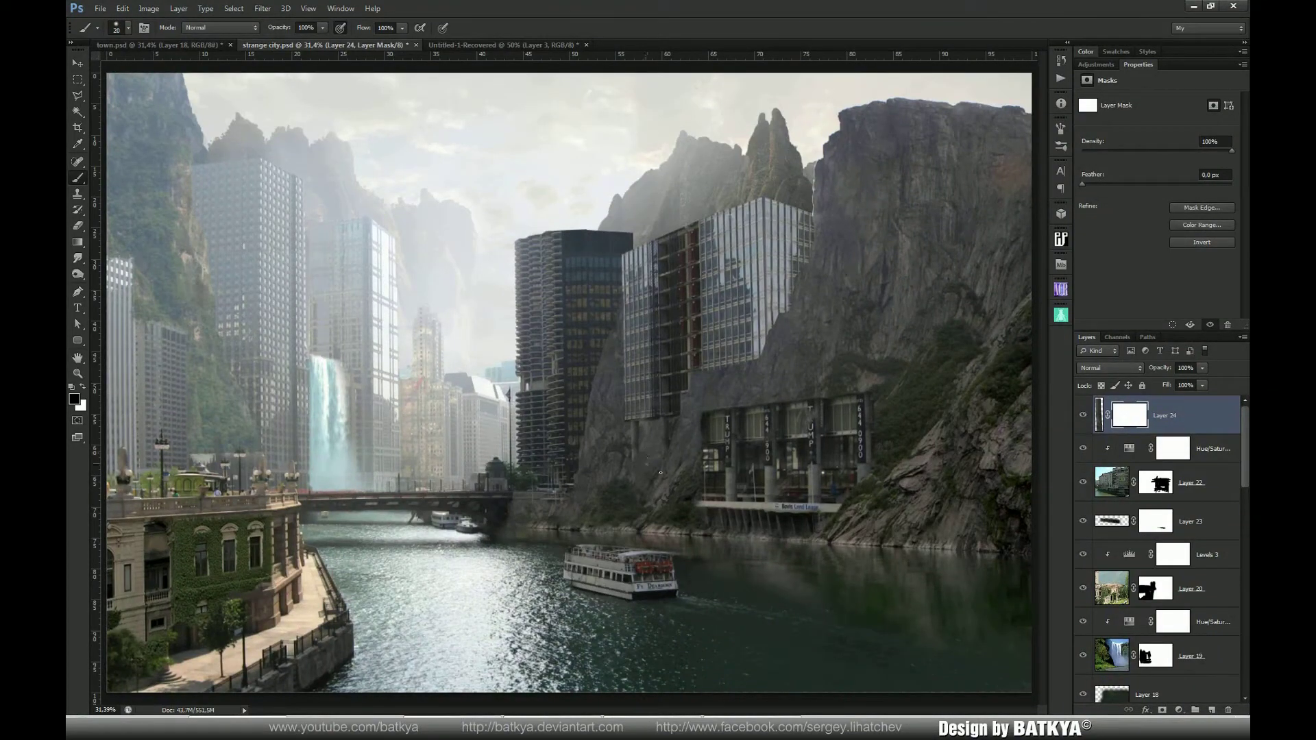
Copy the rocky island photo from the Untitled-1-Recovered document into strange city.psd
{"action": "key", "text": "v"}
{"action": "left_click", "coordinate": [500, 45]}
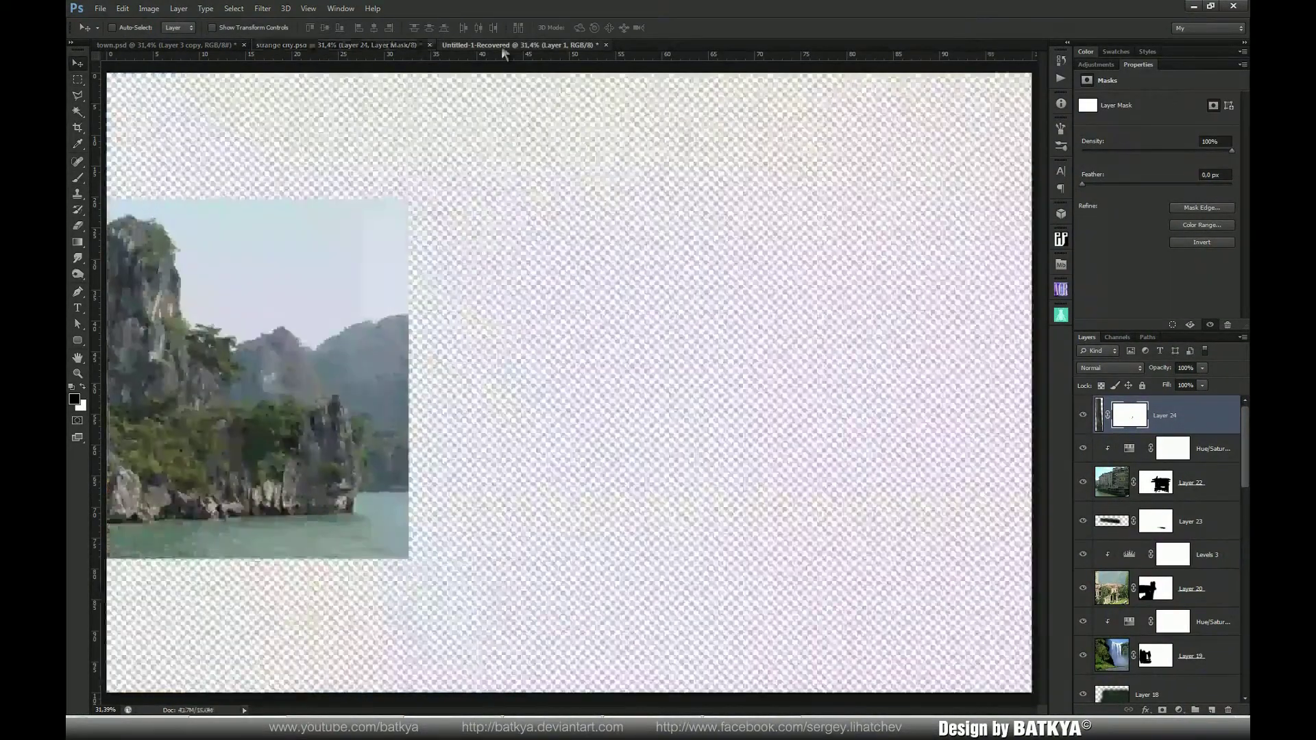
{"action": "left_click_drag", "start_coordinate": [259, 82], "coordinate": [244, 456]}
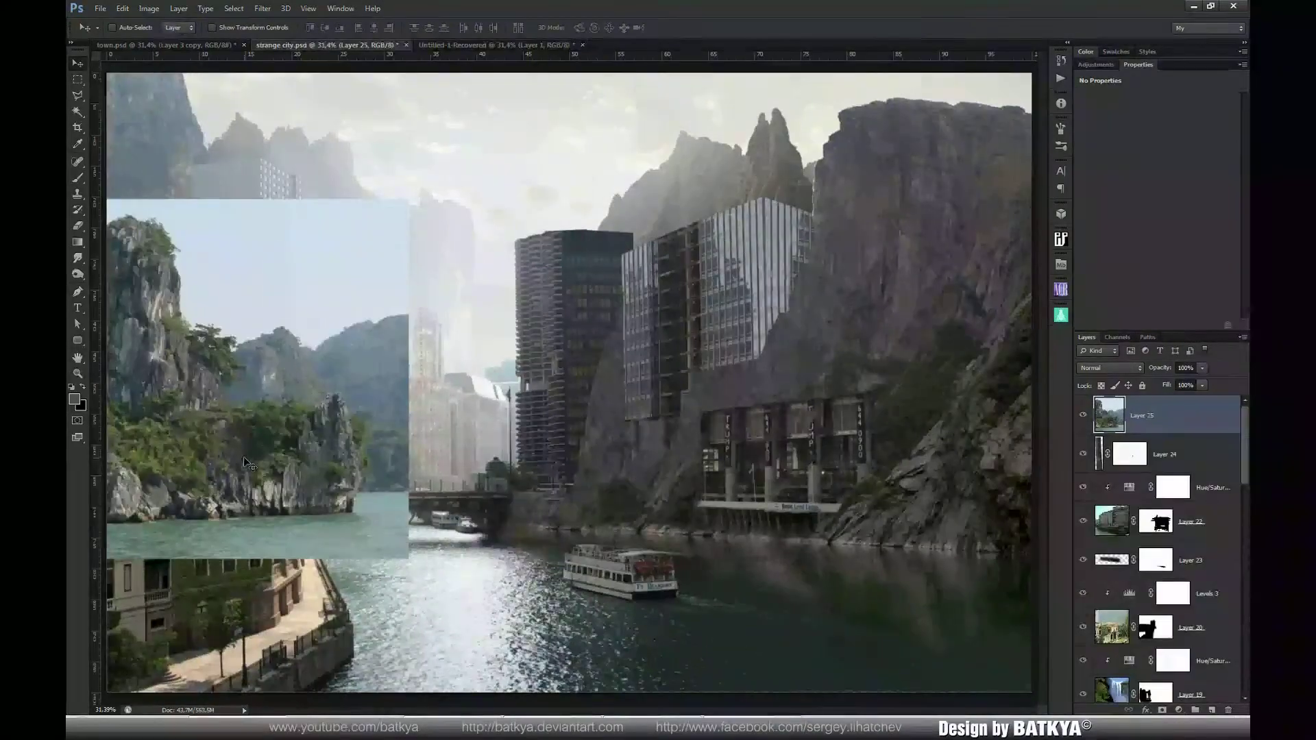
Isolate the island photo, select its pale sky with Color Range, and hide that sky with a layer mask
{"action": "left_click", "coordinate": [1083, 417], "text": "alt"}
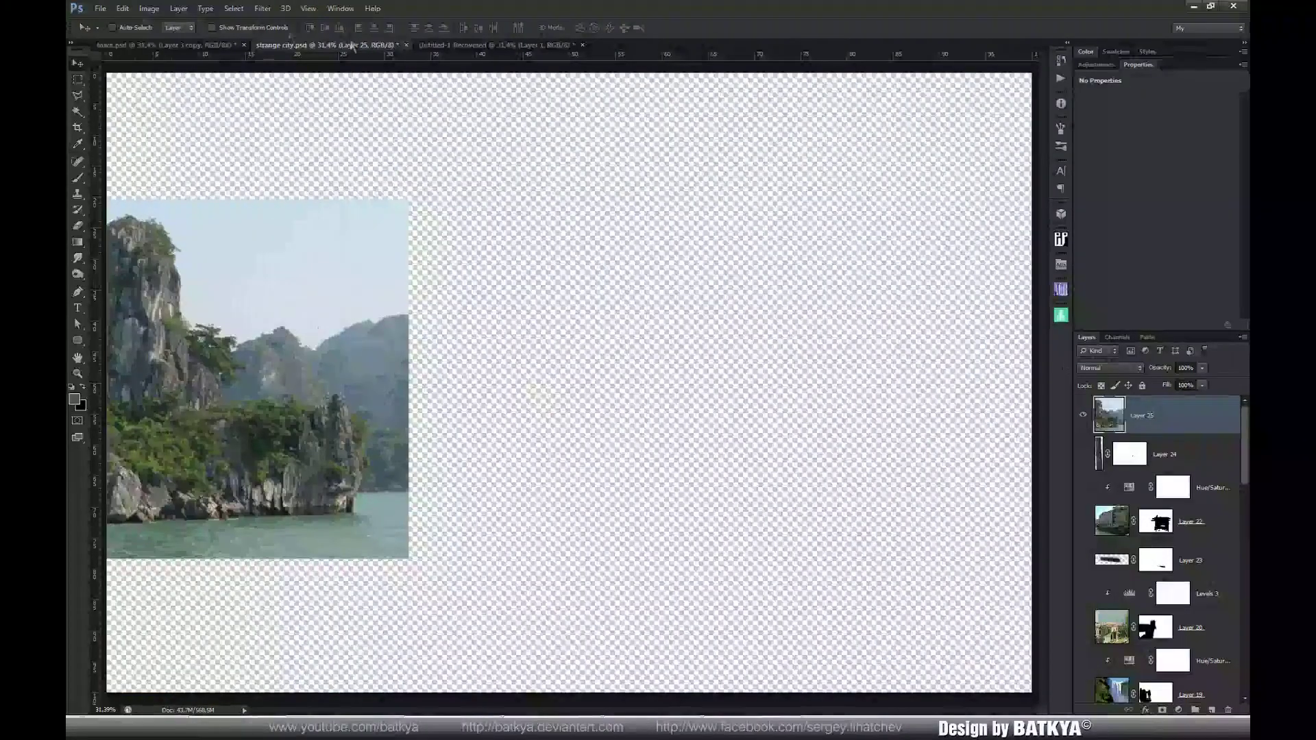
{"action": "left_click", "coordinate": [237, 11]}
{"action": "left_click", "coordinate": [255, 115]}
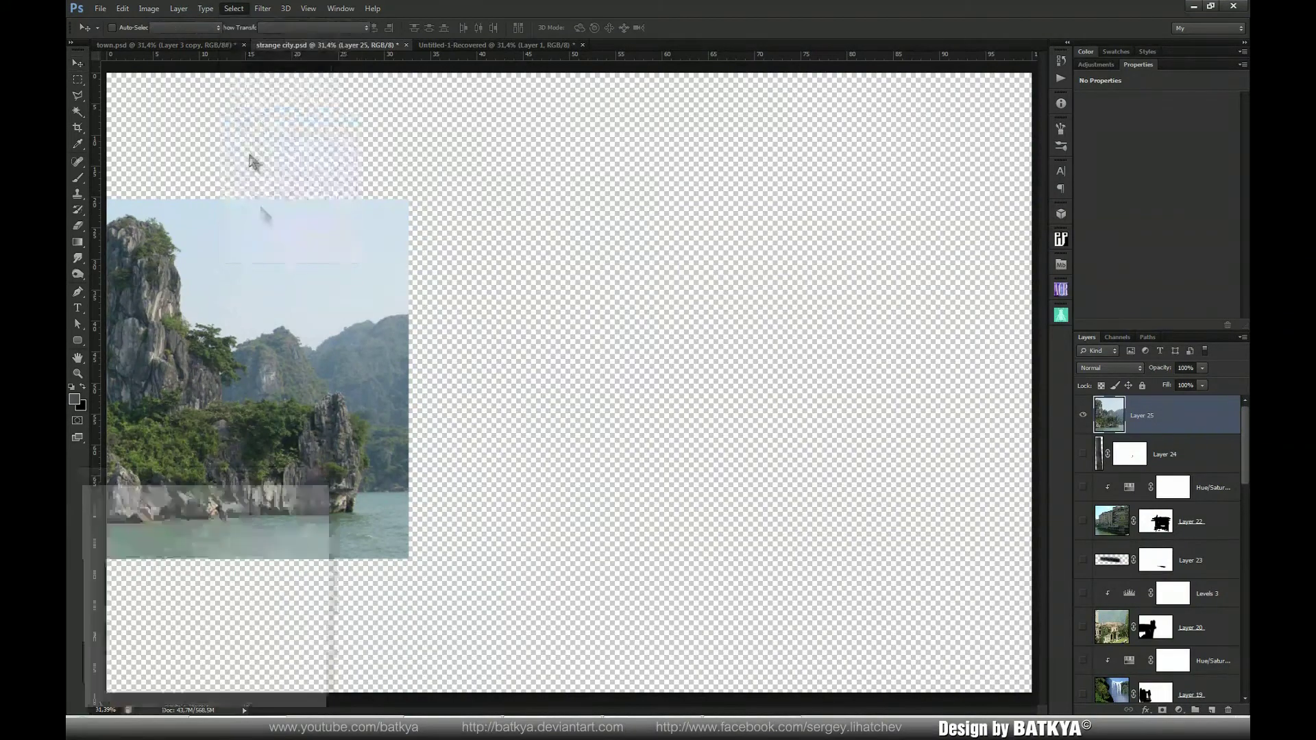
{"action": "left_click", "coordinate": [270, 235]}
{"action": "left_click", "coordinate": [302, 296], "text": "shift"}
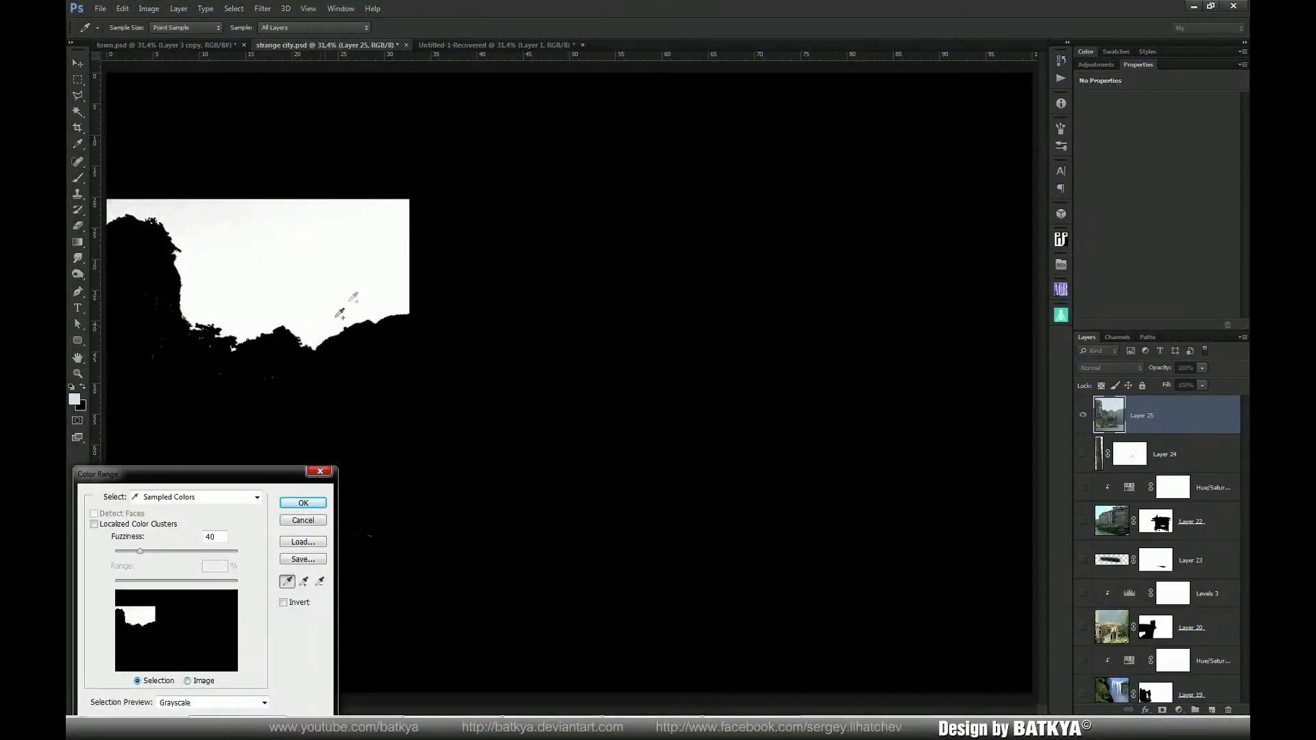
{"action": "left_click", "coordinate": [303, 503]}
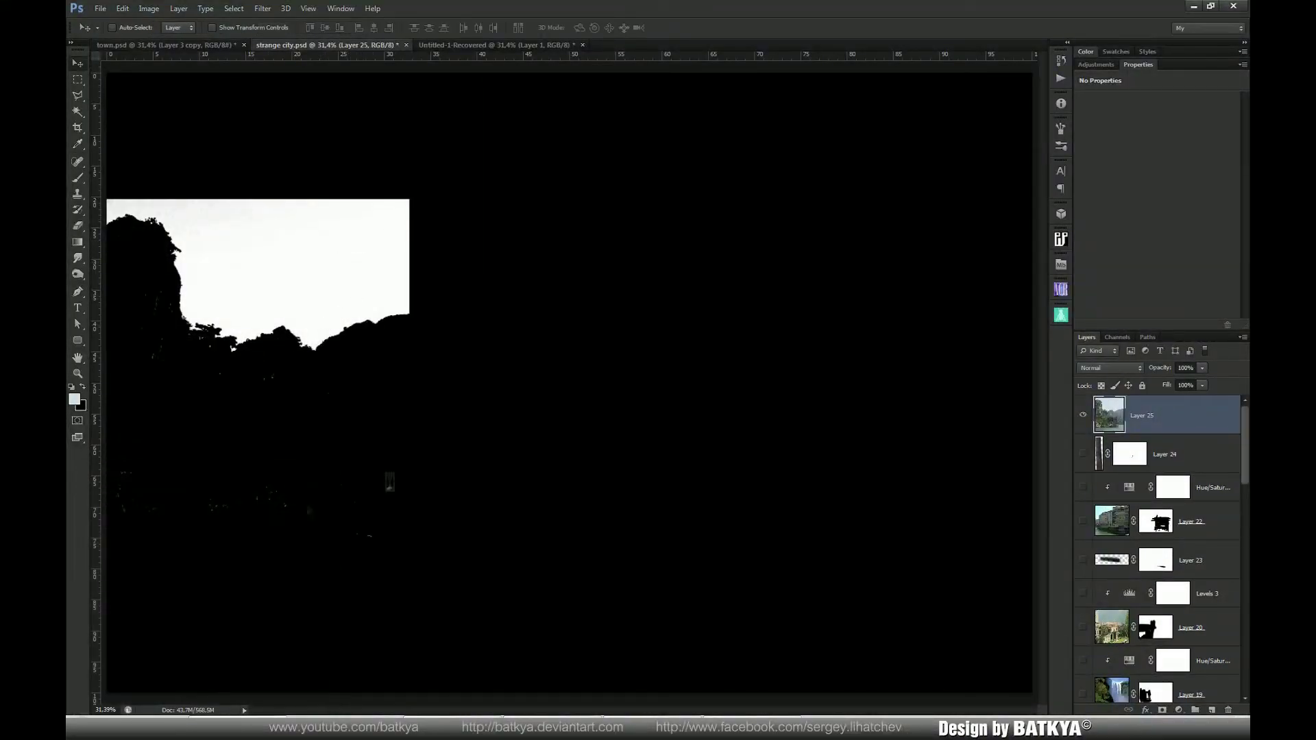
{"action": "left_click", "coordinate": [1083, 419], "text": "alt"}
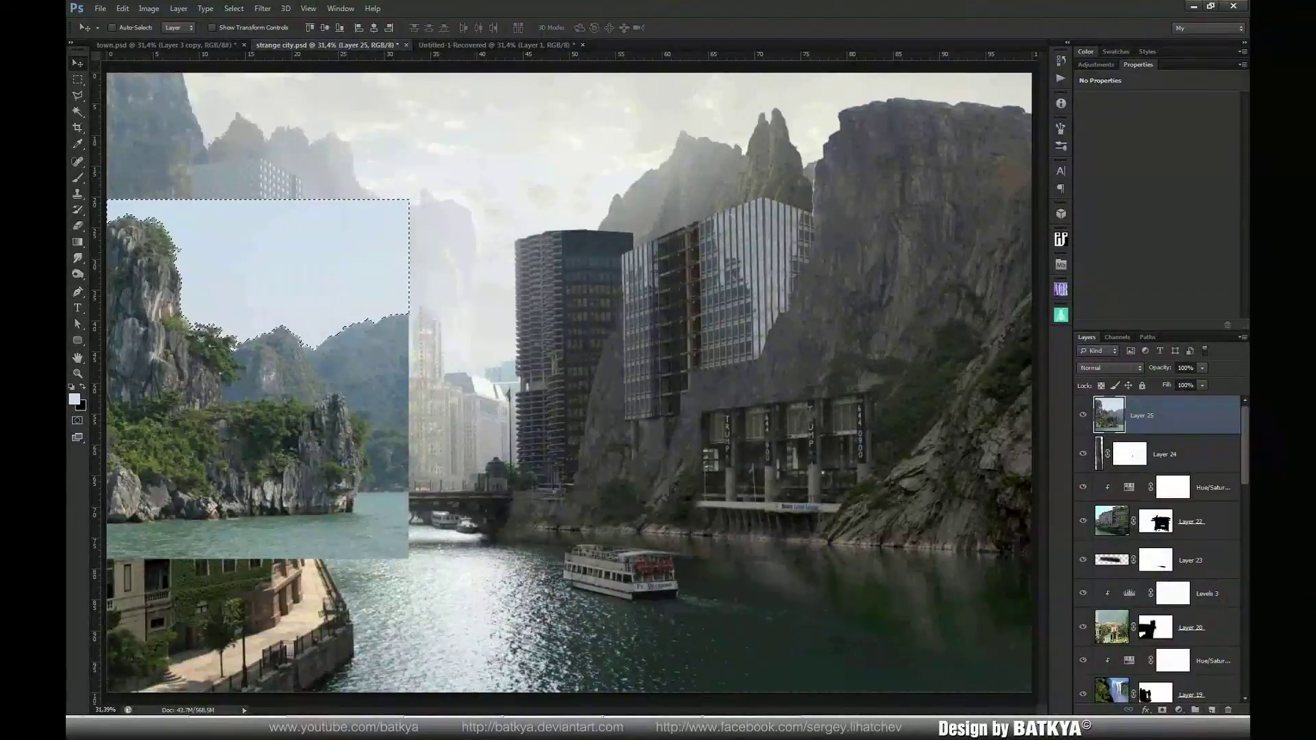
{"action": "left_click", "coordinate": [1163, 711], "text": "alt"}
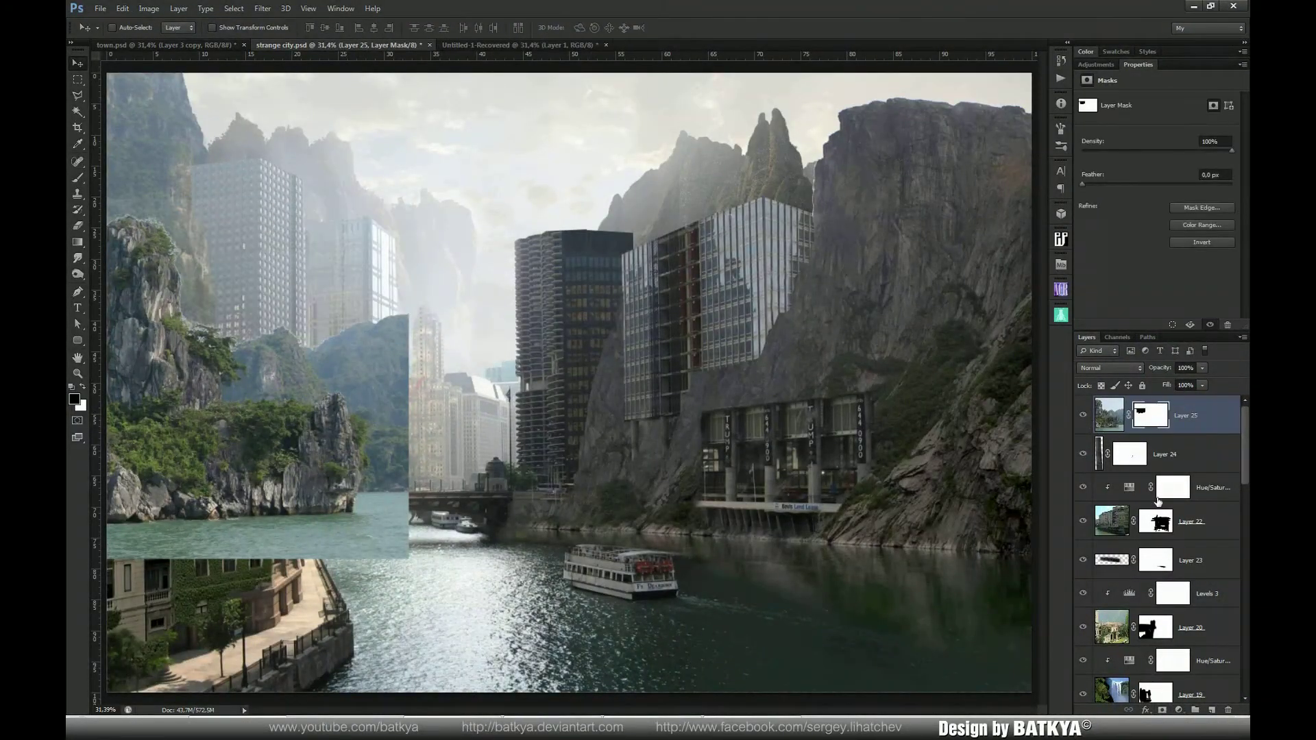
Mask out the island photo's water, distant hills and lower rocks with a 250 px black brush, keeping the leafy cliff behind the villa
{"action": "key", "text": "b"}
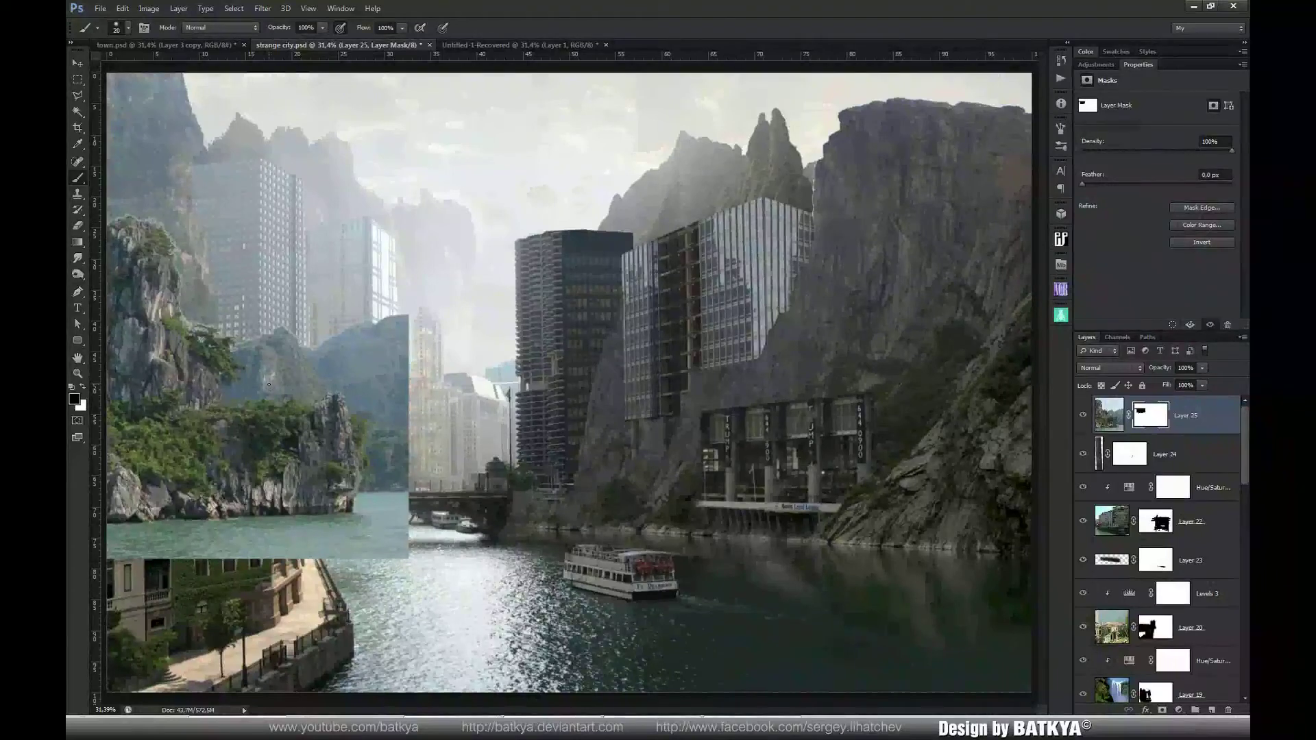
{"action": "key", "text": "bracketright"}
{"action": "key", "text": "bracketright"}
{"action": "key", "text": "bracketright"}
{"action": "key", "text": "bracketright"}
{"action": "key", "text": "bracketright"}
{"action": "key", "text": "bracketright"}
{"action": "key", "text": "bracketright"}
{"action": "key", "text": "bracketright"}
{"action": "key", "text": "bracketright"}
{"action": "key", "text": "bracketright"}
{"action": "left_click_drag", "start_coordinate": [274, 343], "coordinate": [288, 373]}
{"action": "mouse_move", "coordinate": [297, 432]}
{"action": "left_mouse_down"}
{"action": "mouse_move", "coordinate": [339, 303]}
{"action": "mouse_move", "coordinate": [386, 303]}
{"action": "mouse_move", "coordinate": [409, 390]}
{"action": "mouse_move", "coordinate": [414, 536]}
{"action": "mouse_move", "coordinate": [357, 531]}
{"action": "mouse_move", "coordinate": [385, 495]}
{"action": "mouse_move", "coordinate": [144, 497]}
{"action": "mouse_move", "coordinate": [186, 498]}
{"action": "mouse_move", "coordinate": [356, 567]}
{"action": "mouse_move", "coordinate": [293, 572]}
{"action": "mouse_move", "coordinate": [180, 552]}
{"action": "left_mouse_up"}
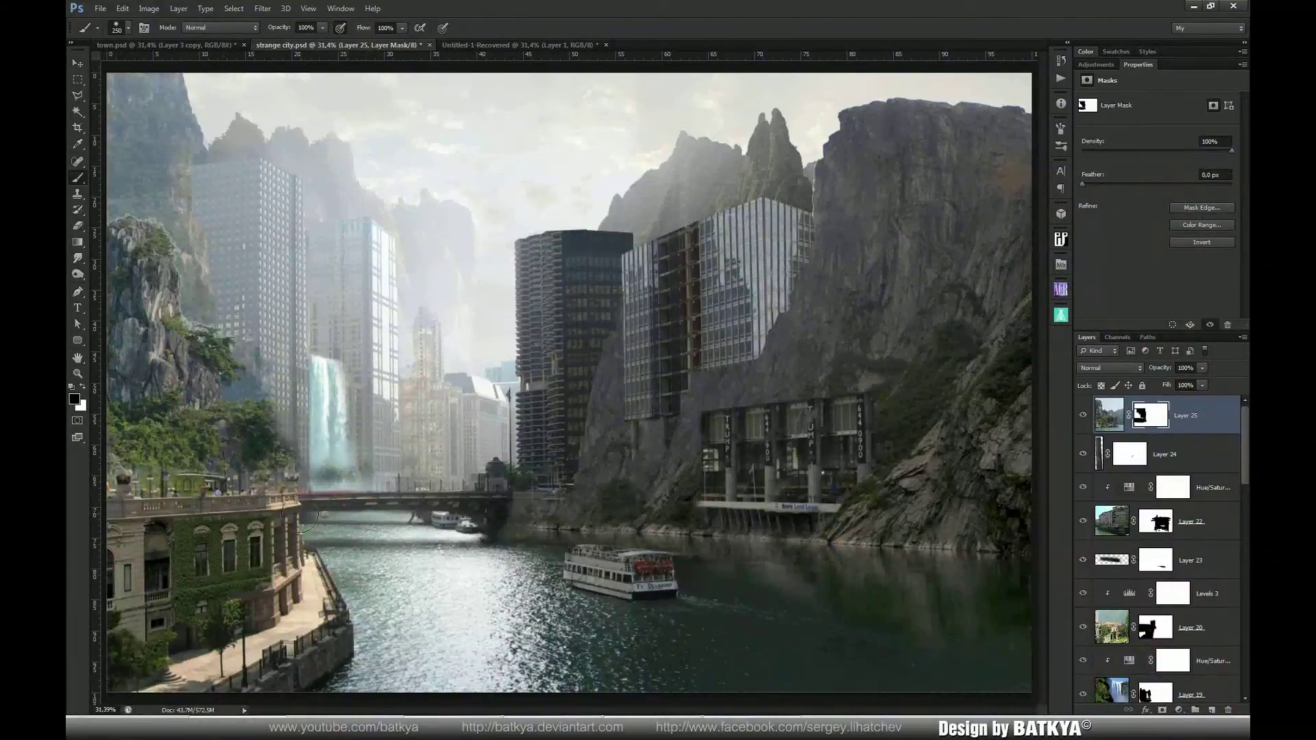
Select the leftover background beside the cliff's hanging tree with the Magic Wand and paint it out of the mask
{"action": "left_click", "coordinate": [77, 111]}
{"action": "left_click", "coordinate": [253, 401]}
{"action": "left_click", "coordinate": [253, 400], "text": "shift"}
{"action": "left_click", "coordinate": [255, 344], "text": "shift"}
{"action": "key", "text": "b"}
{"action": "left_click_drag", "start_coordinate": [255, 407], "coordinate": [245, 388]}
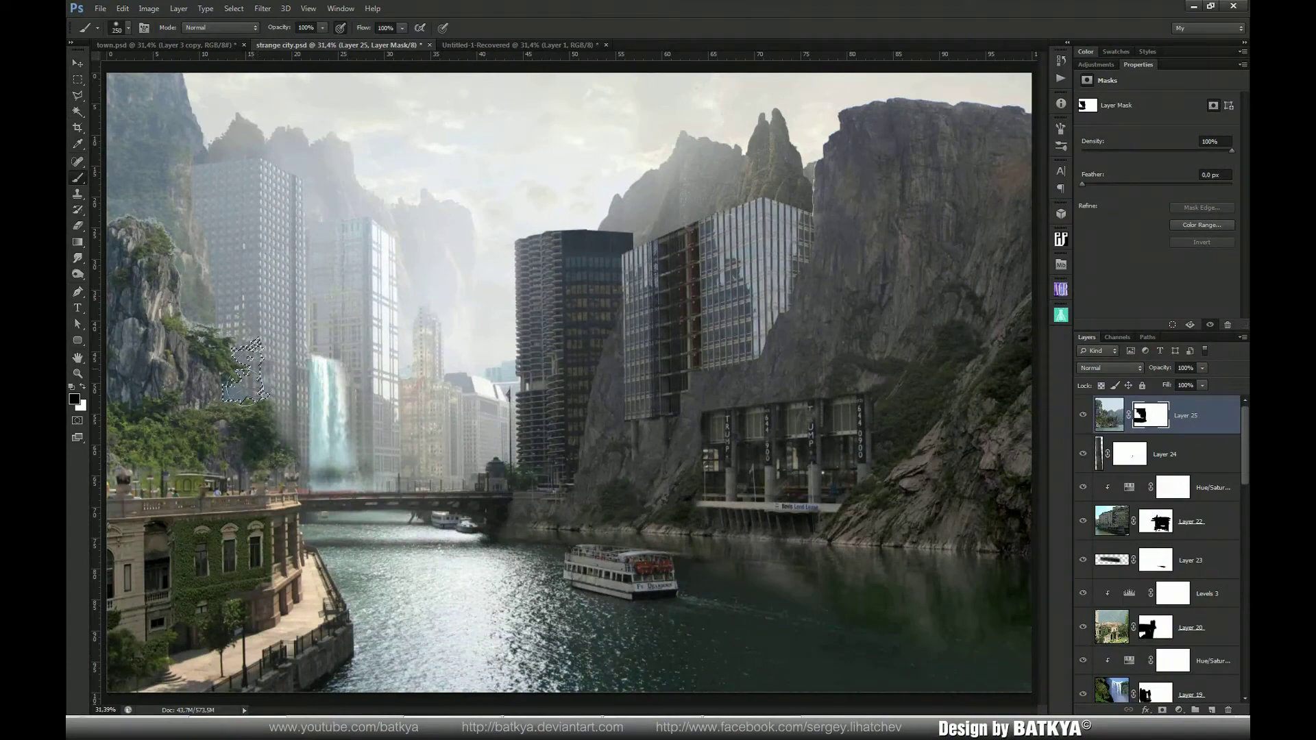
{"action": "key", "text": "ctrl+d"}
Clean the remaining island photo traces off the base of the waterfall with a smaller brush on the mask
{"action": "key", "text": "bracketleft"}
{"action": "key", "text": "bracketleft"}
{"action": "key", "text": "bracketleft"}
{"action": "key", "text": "bracketleft"}
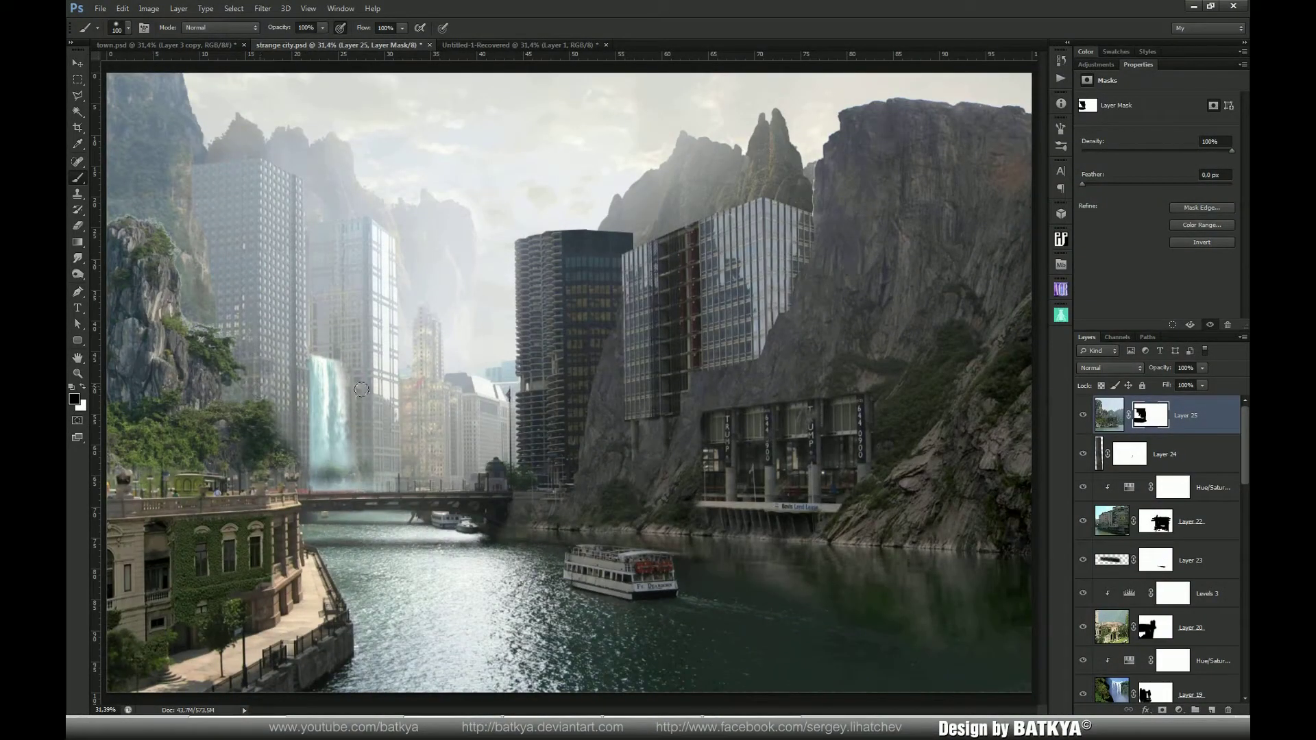
{"action": "mouse_move", "coordinate": [322, 492]}
{"action": "left_mouse_down"}
{"action": "mouse_move", "coordinate": [328, 459]}
{"action": "mouse_move", "coordinate": [380, 471]}
{"action": "left_mouse_up"}
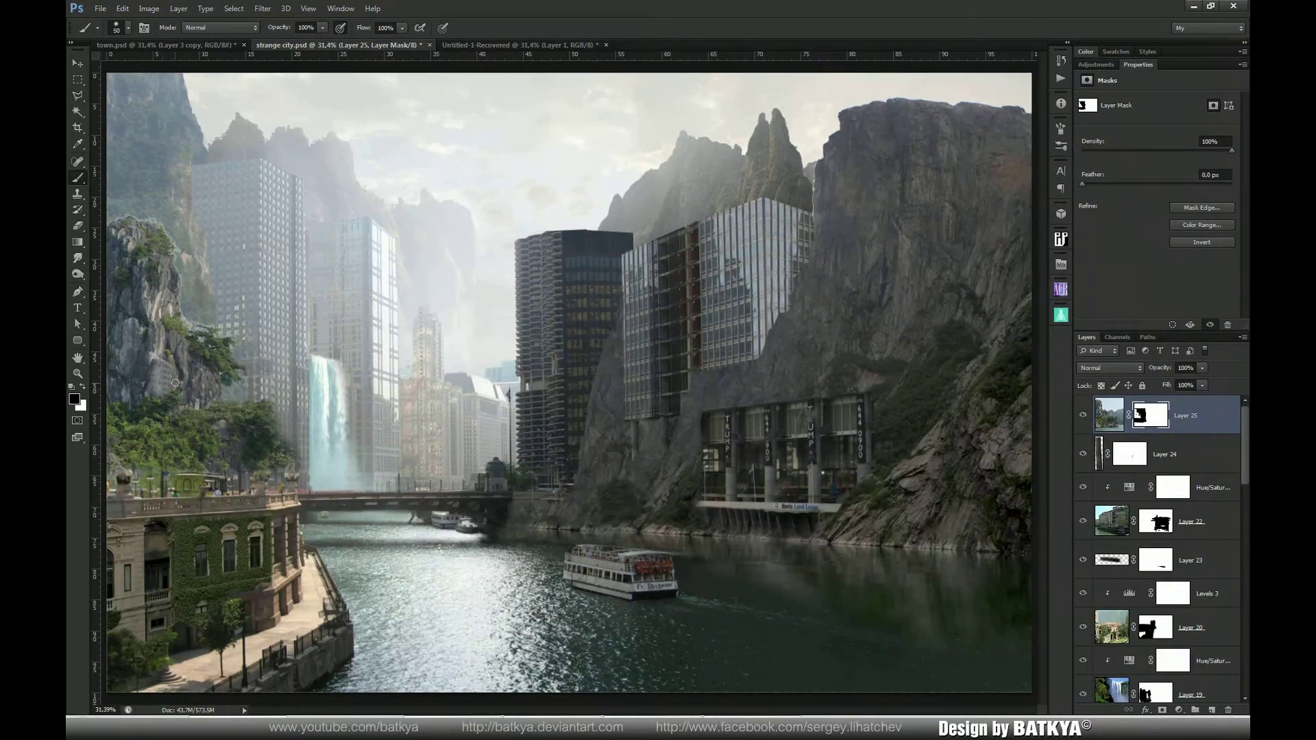
Mask away part of the leafy cliff to reveal the grey building behind it and thin the foliage around its base
{"action": "mouse_move", "coordinate": [176, 409]}
{"action": "left_mouse_down"}
{"action": "mouse_move", "coordinate": [153, 383]}
{"action": "mouse_move", "coordinate": [142, 424]}
{"action": "mouse_move", "coordinate": [157, 407]}
{"action": "mouse_move", "coordinate": [145, 347]}
{"action": "mouse_move", "coordinate": [155, 364]}
{"action": "mouse_move", "coordinate": [165, 354]}
{"action": "mouse_move", "coordinate": [146, 332]}
{"action": "mouse_move", "coordinate": [135, 408]}
{"action": "mouse_move", "coordinate": [138, 379]}
{"action": "left_mouse_up"}
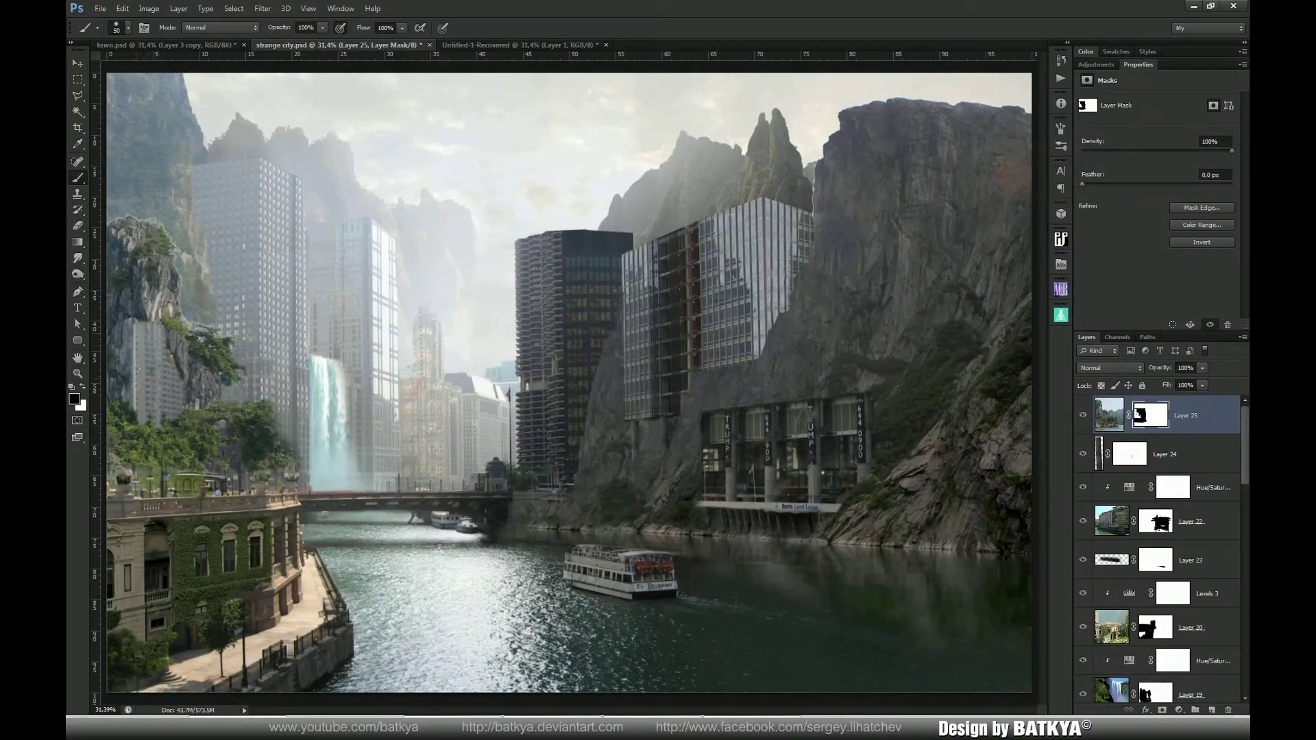
{"action": "mouse_move", "coordinate": [153, 420]}
{"action": "left_mouse_down"}
{"action": "mouse_move", "coordinate": [185, 415]}
{"action": "mouse_move", "coordinate": [186, 452]}
{"action": "mouse_move", "coordinate": [171, 433]}
{"action": "left_mouse_up"}
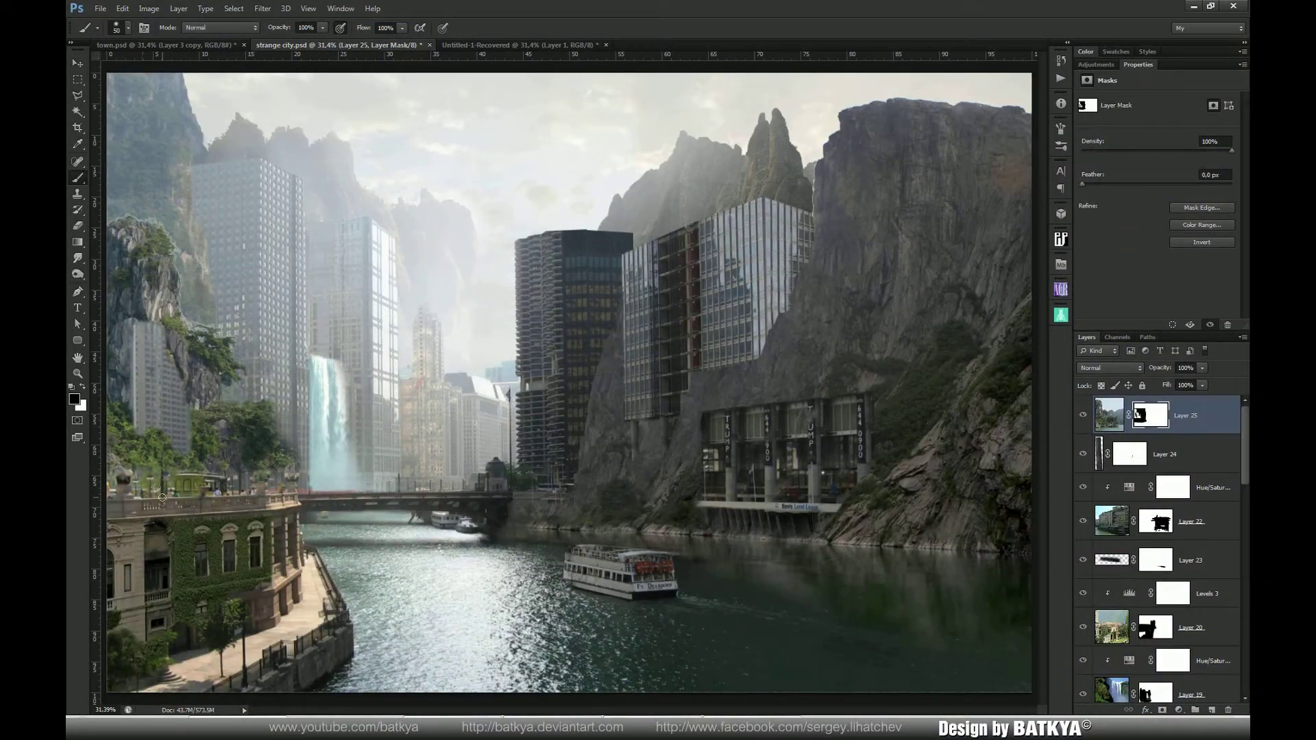
{"action": "key", "text": "bracketleft"}
{"action": "key", "text": "bracketright"}
{"action": "key", "text": "bracketright"}
{"action": "key", "text": "bracketright"}
{"action": "key", "text": "bracketright"}
{"action": "key", "text": "bracketright"}
{"action": "key", "text": "bracketright"}
{"action": "key", "text": "bracketright"}
{"action": "key", "text": "bracketright"}
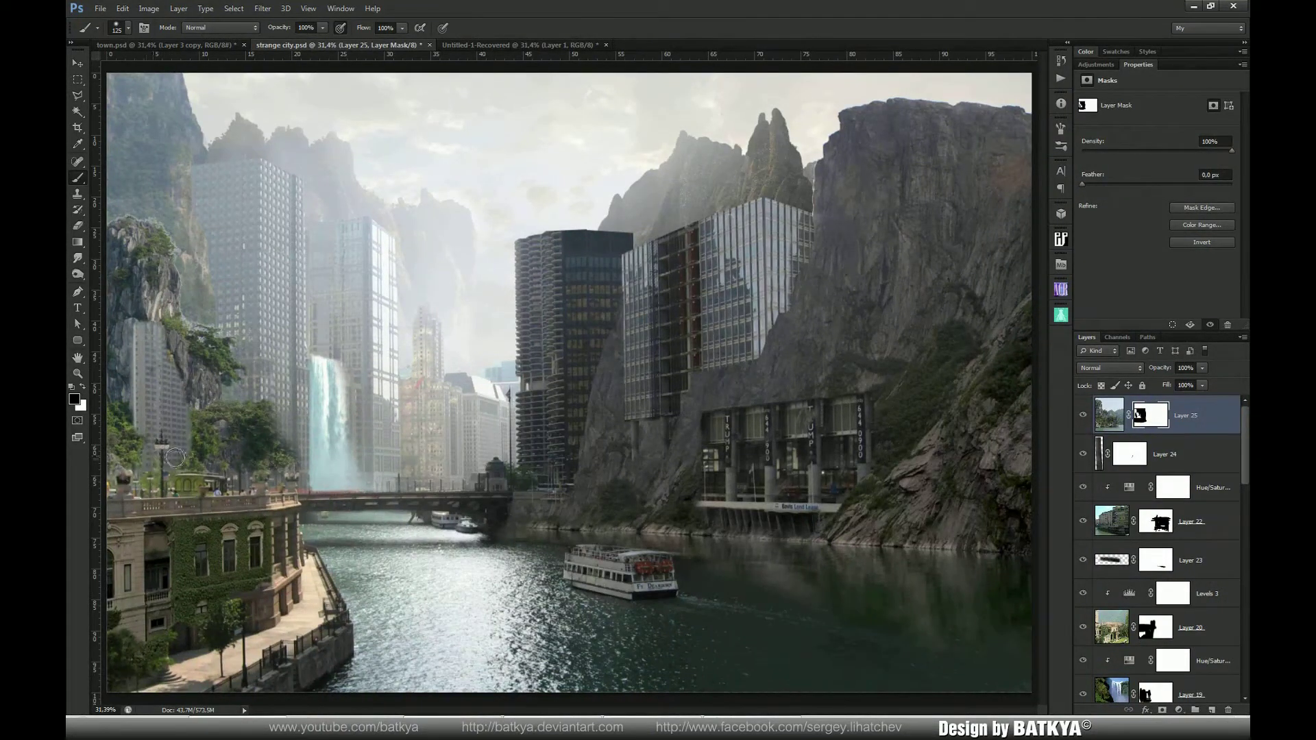
{"action": "left_click_drag", "start_coordinate": [286, 421], "coordinate": [258, 397]}
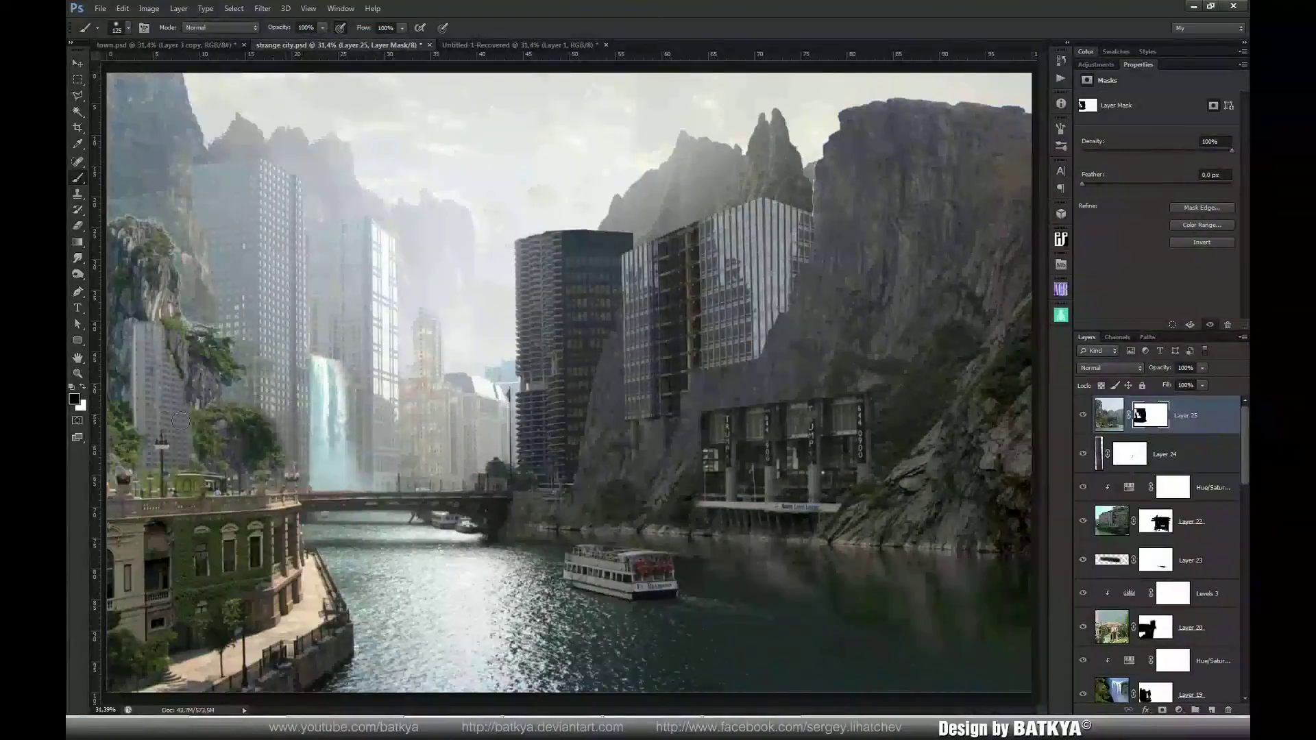
Choose a different brush tip and refine the leafy cliff's mask around the grey building in black and white
{"action": "right_click", "coordinate": [131, 383]}
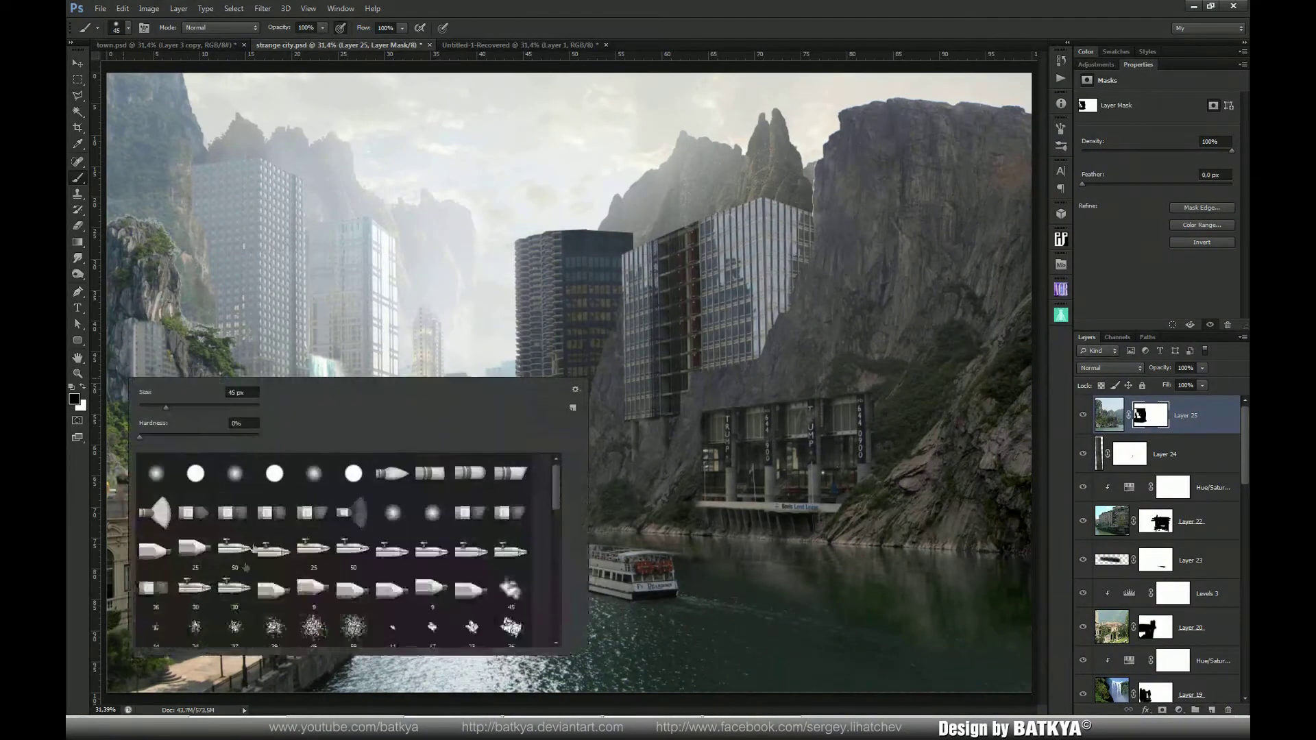
{"action": "key", "text": "Return"}
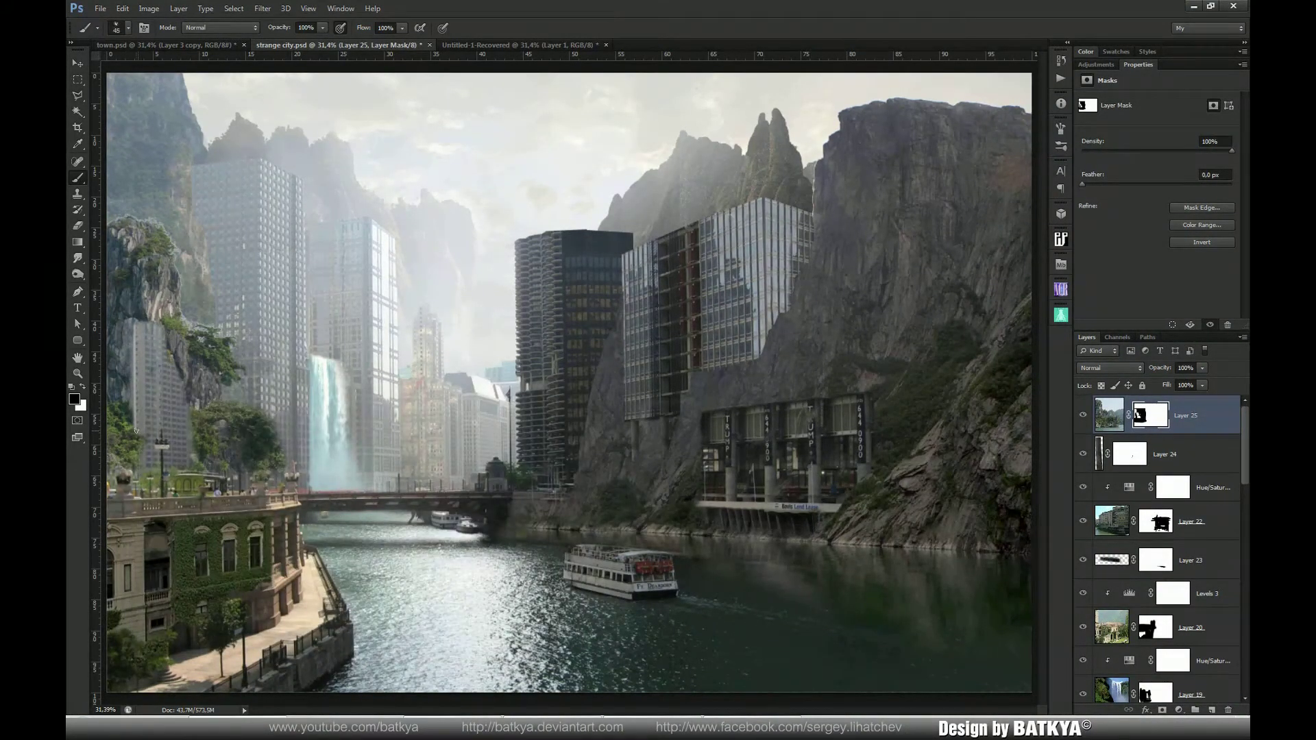
{"action": "key", "text": "x"}
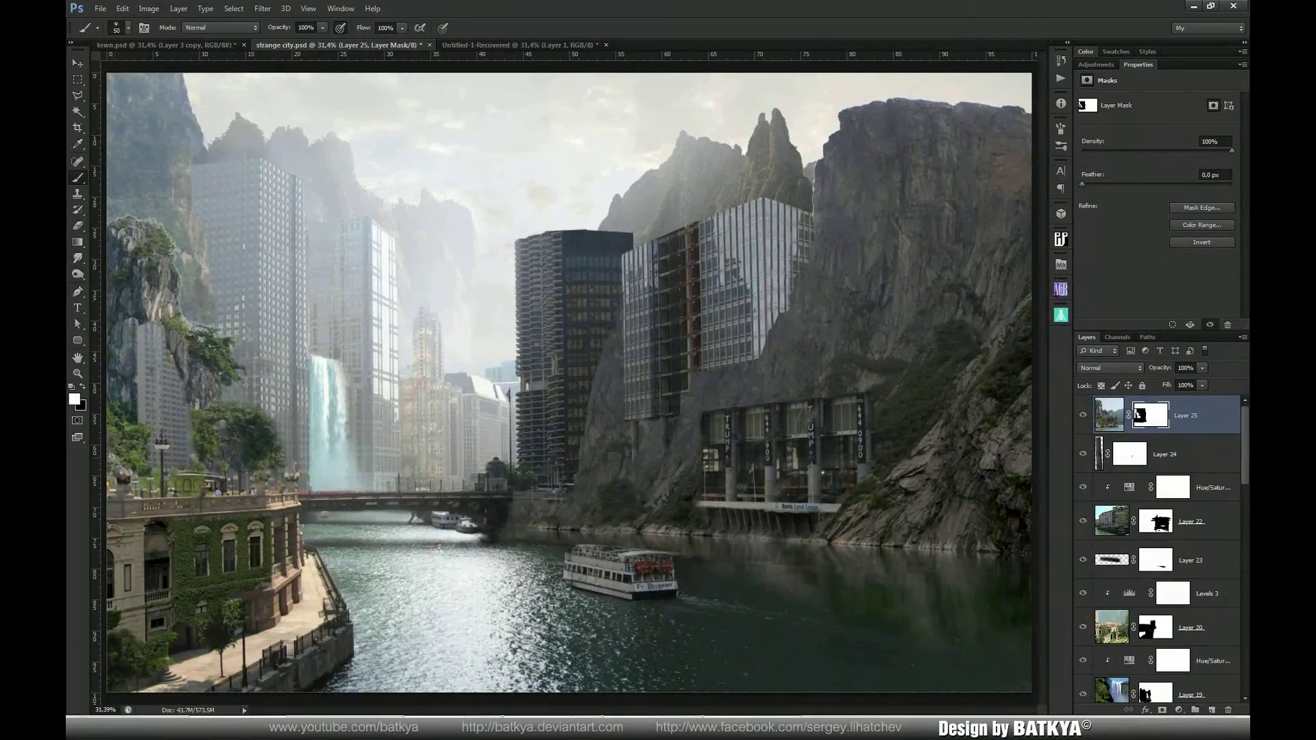
{"action": "key", "text": "x"}
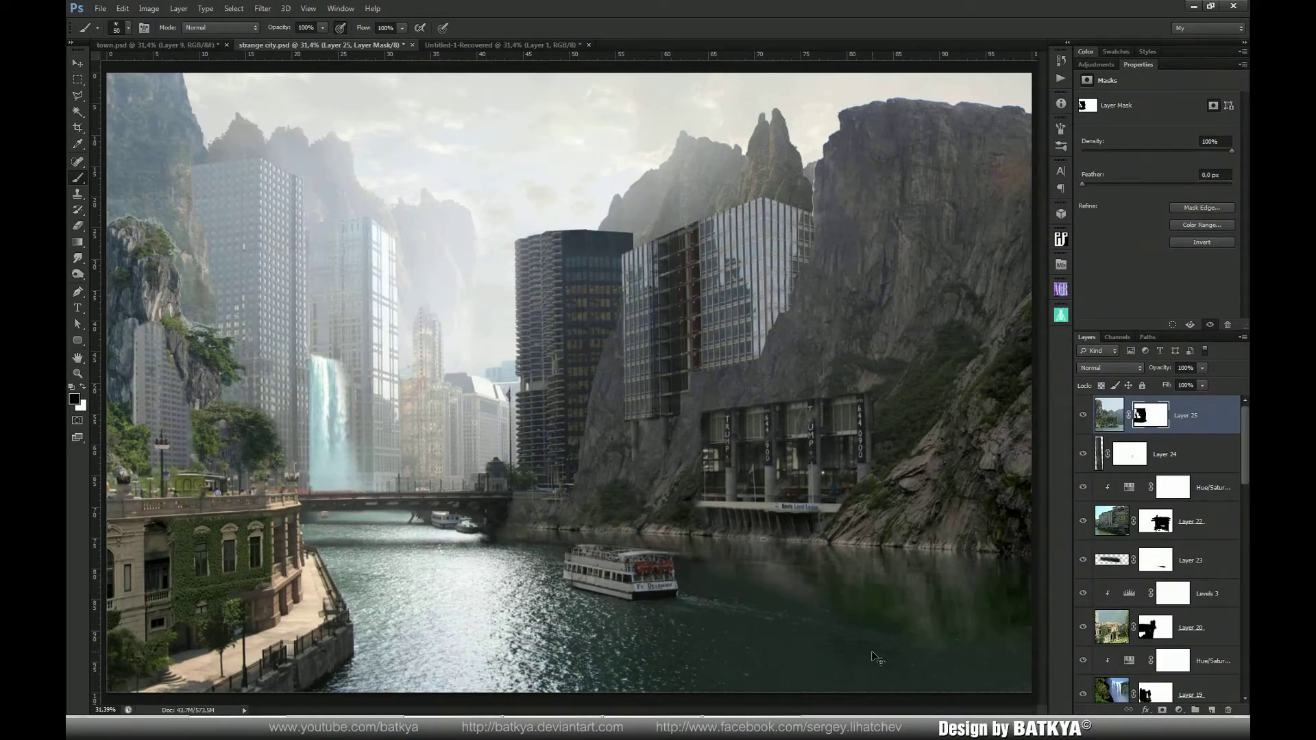
Duplicate the leafy cliff layer, apply the copy's layer mask, and clip the copy to the original layer
{"action": "key", "text": "ctrl+j"}
{"action": "key", "text": "x"}
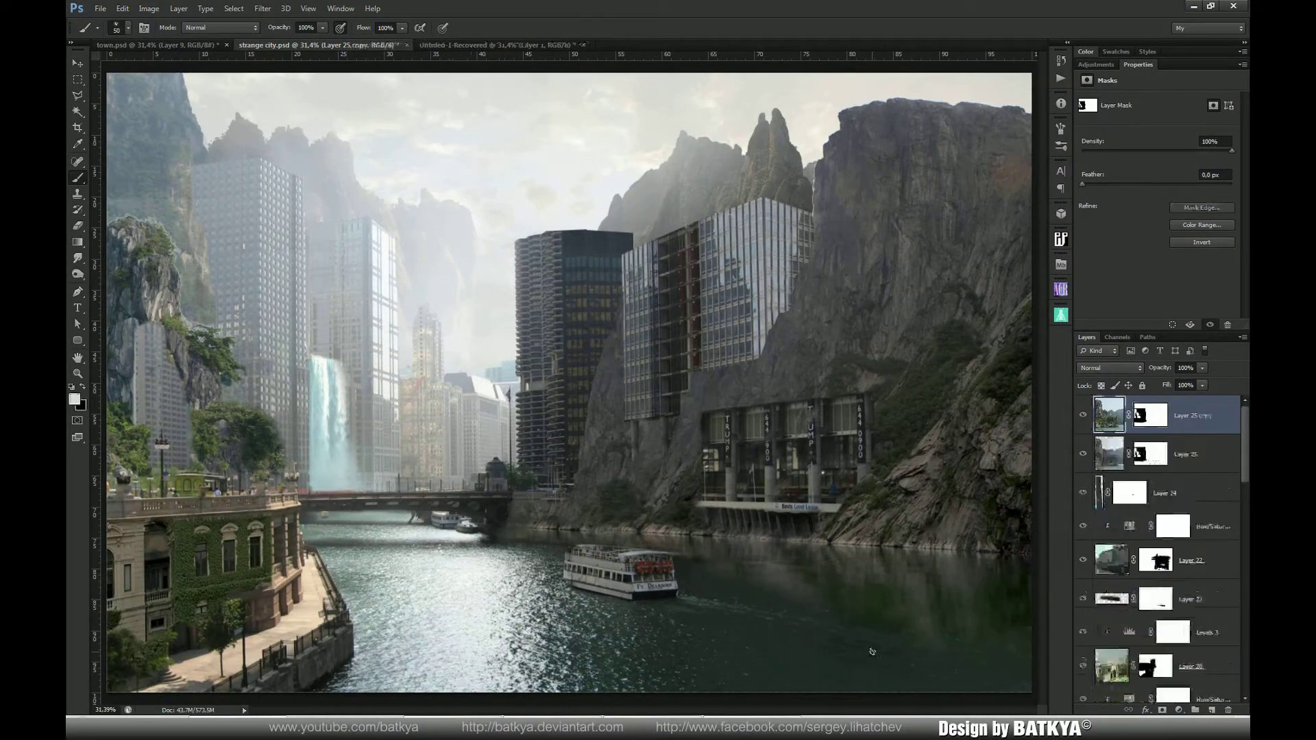
{"action": "right_click", "coordinate": [1139, 415]}
{"action": "left_click", "coordinate": [1120, 453]}
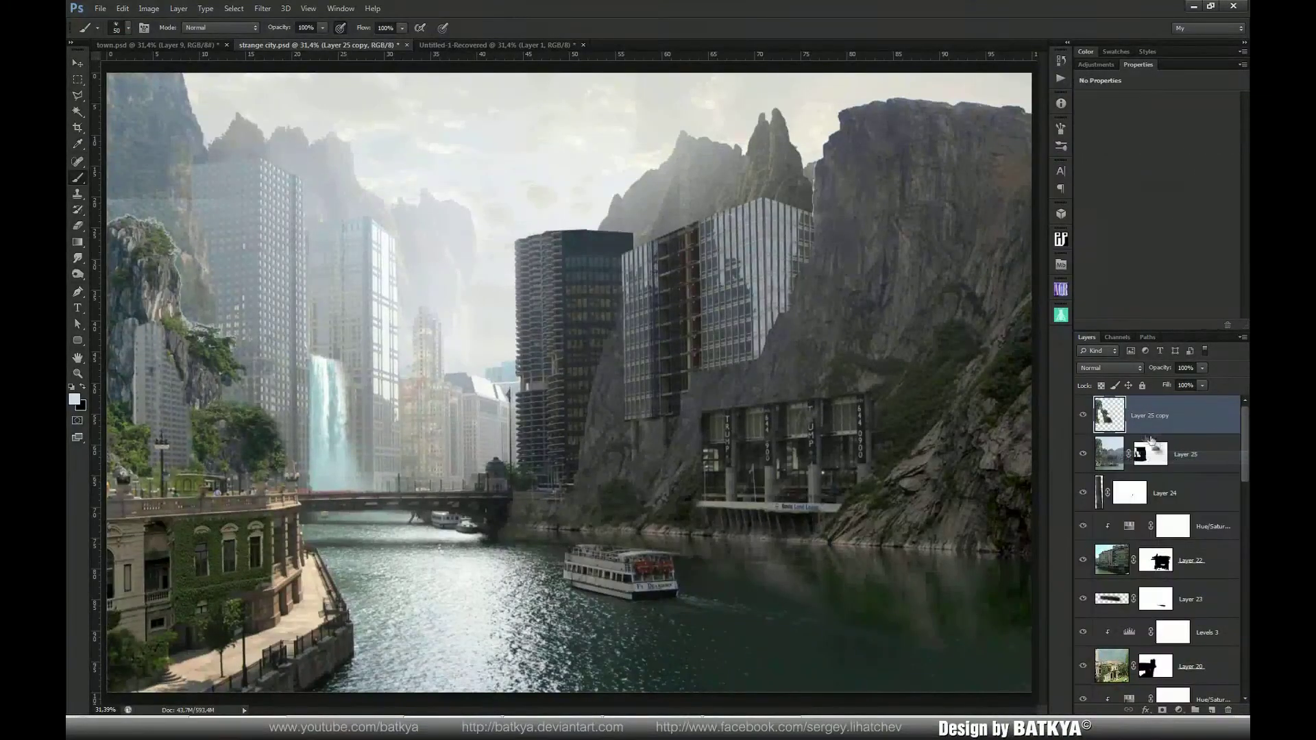
{"action": "left_click", "coordinate": [1120, 434], "text": "alt"}
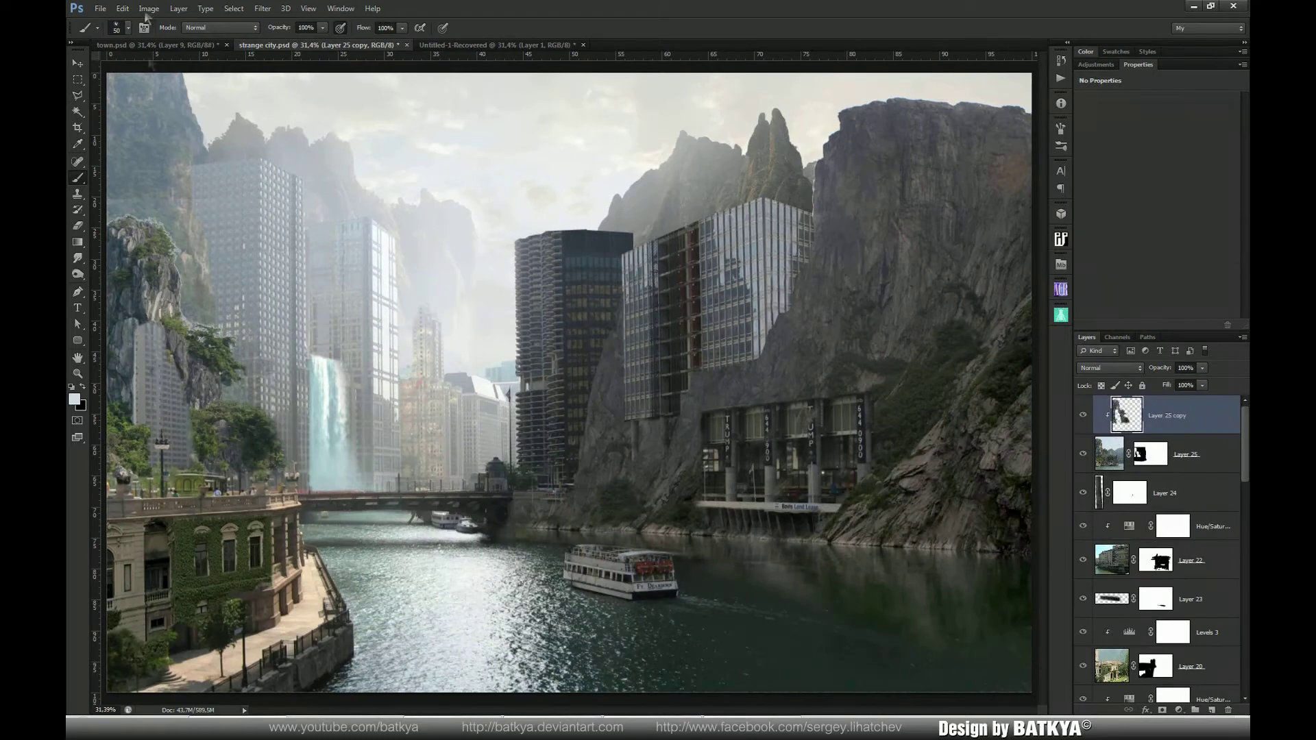
Apply a Gaussian Blur of 1.6 pixels to the clipped cliff copy and touch up the original leafy cliff's mask in black
{"action": "left_click", "coordinate": [263, 8]}
{"action": "mouse_move", "coordinate": [329, 132]}
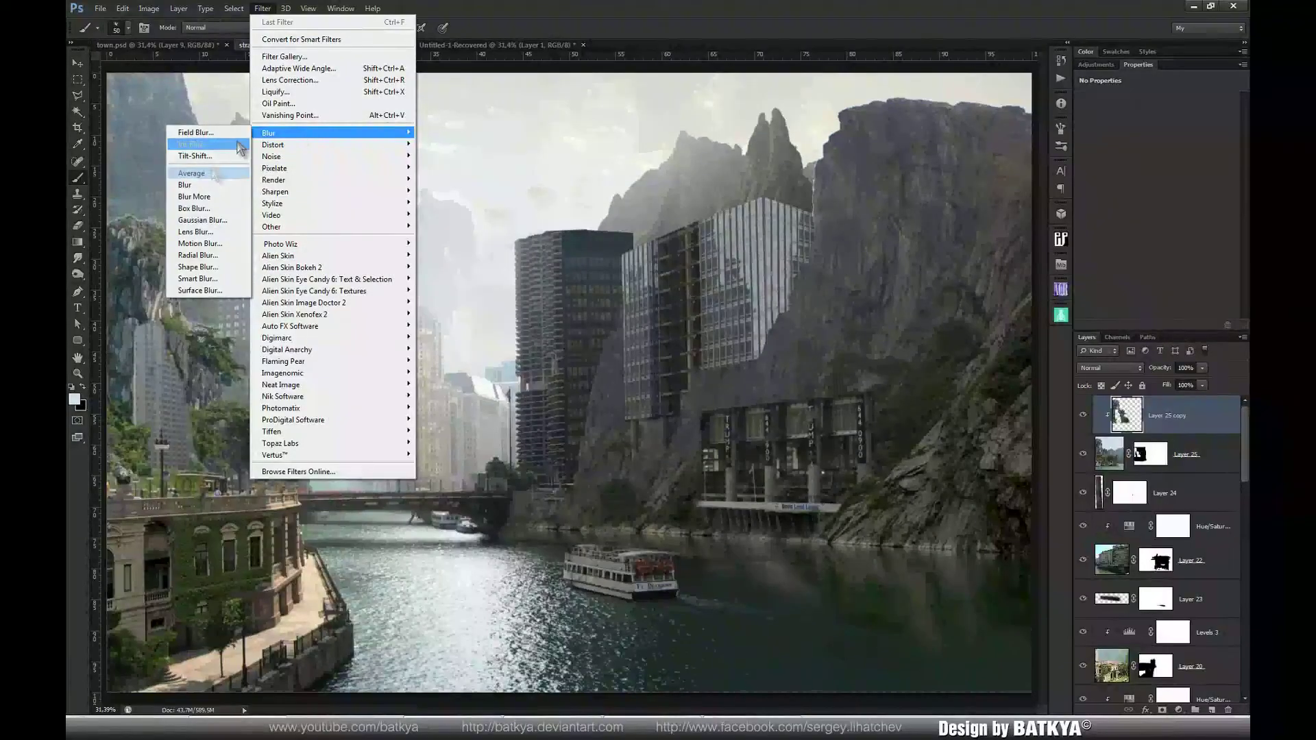
{"action": "left_click", "coordinate": [214, 220]}
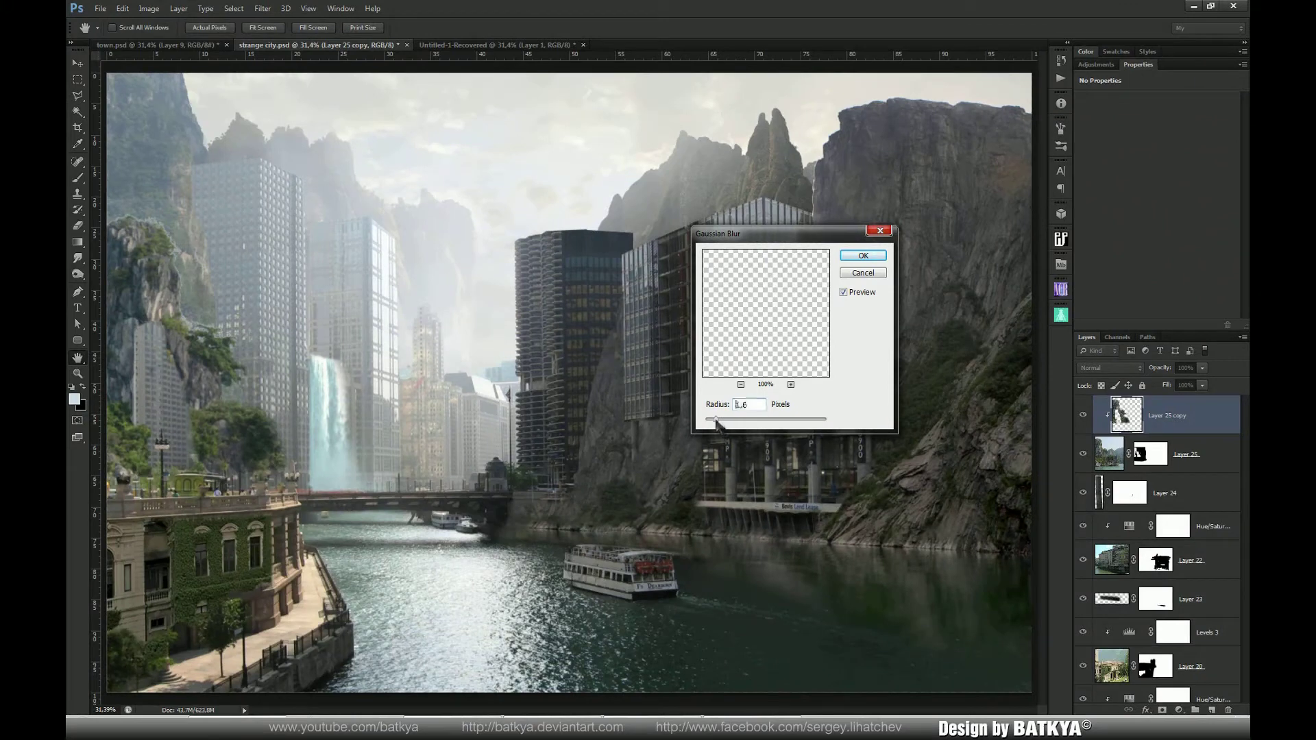
{"action": "left_click", "coordinate": [863, 255]}
{"action": "key", "text": "b"}
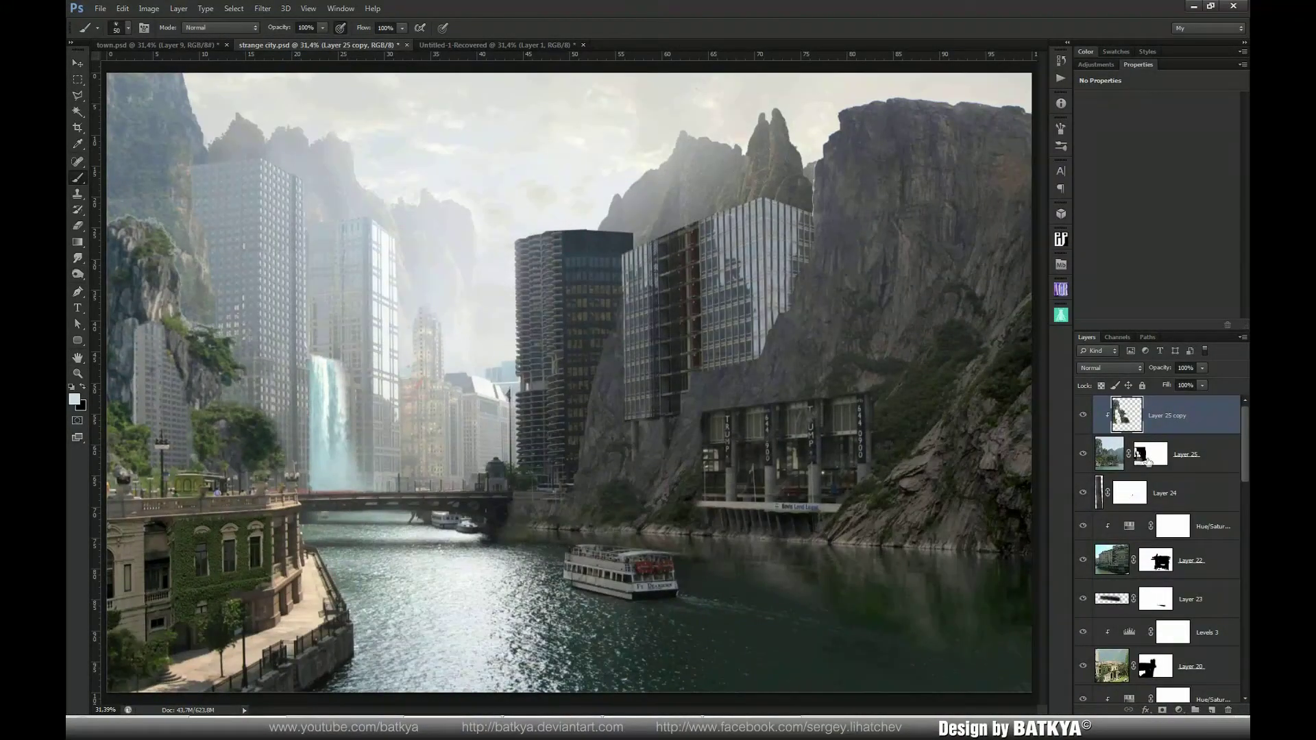
{"action": "left_click", "coordinate": [1149, 454]}
{"action": "key", "text": "x"}
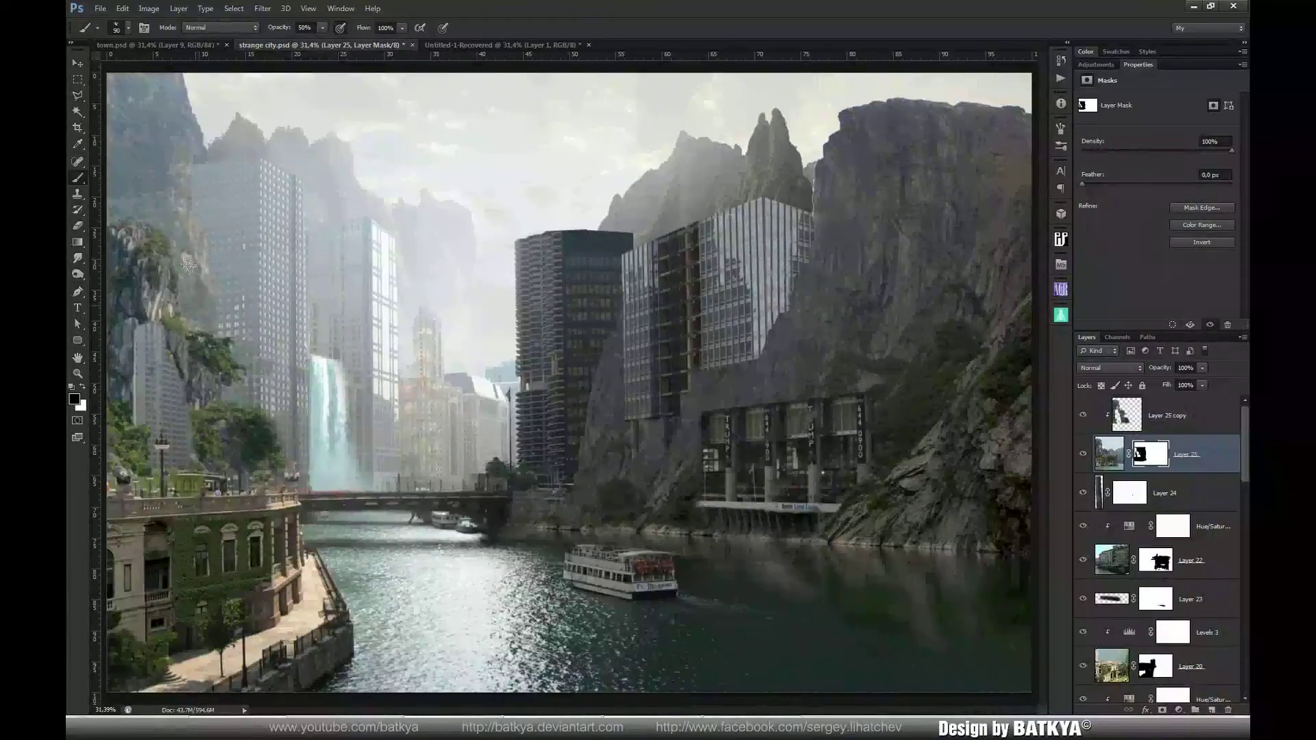
Add a new empty layer above the blurred copy and clip it to the leafy cliff
{"action": "key", "text": "ctrl+shift+alt+n"}
{"action": "key", "text": "x"}
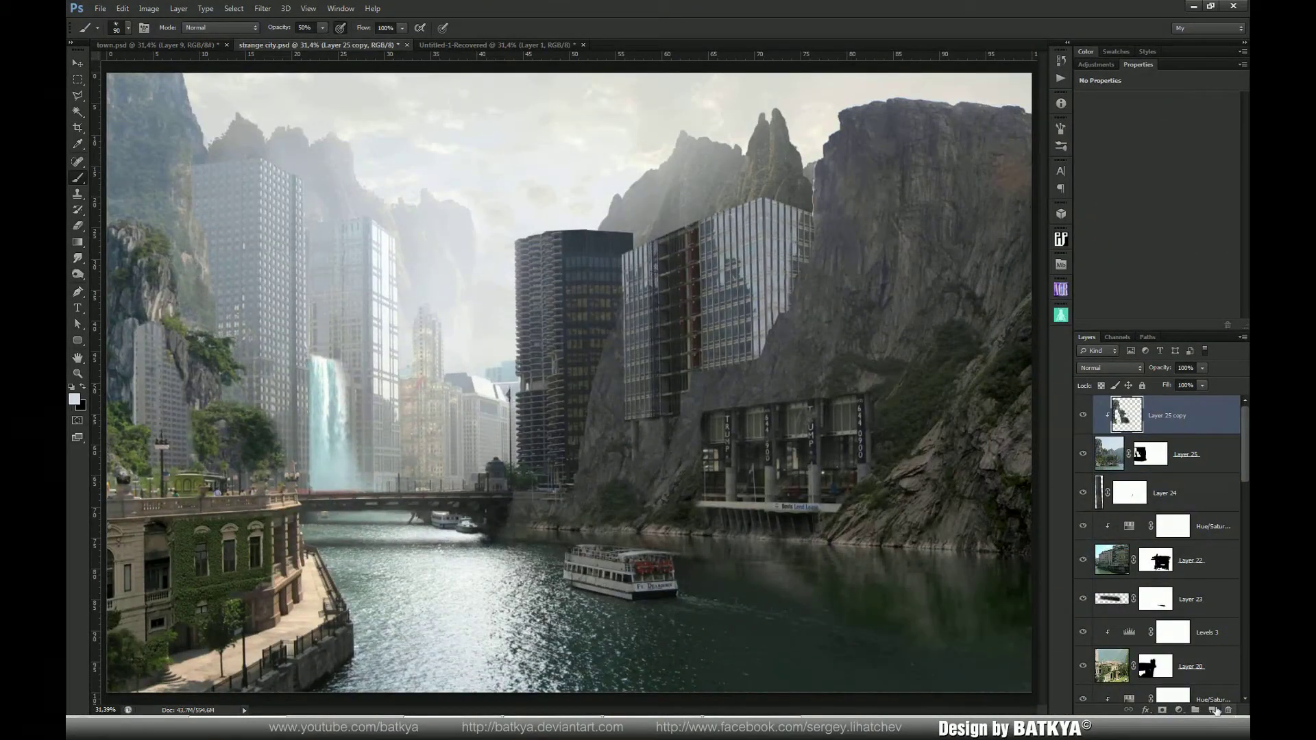
{"action": "left_click", "coordinate": [1118, 431], "text": "alt"}
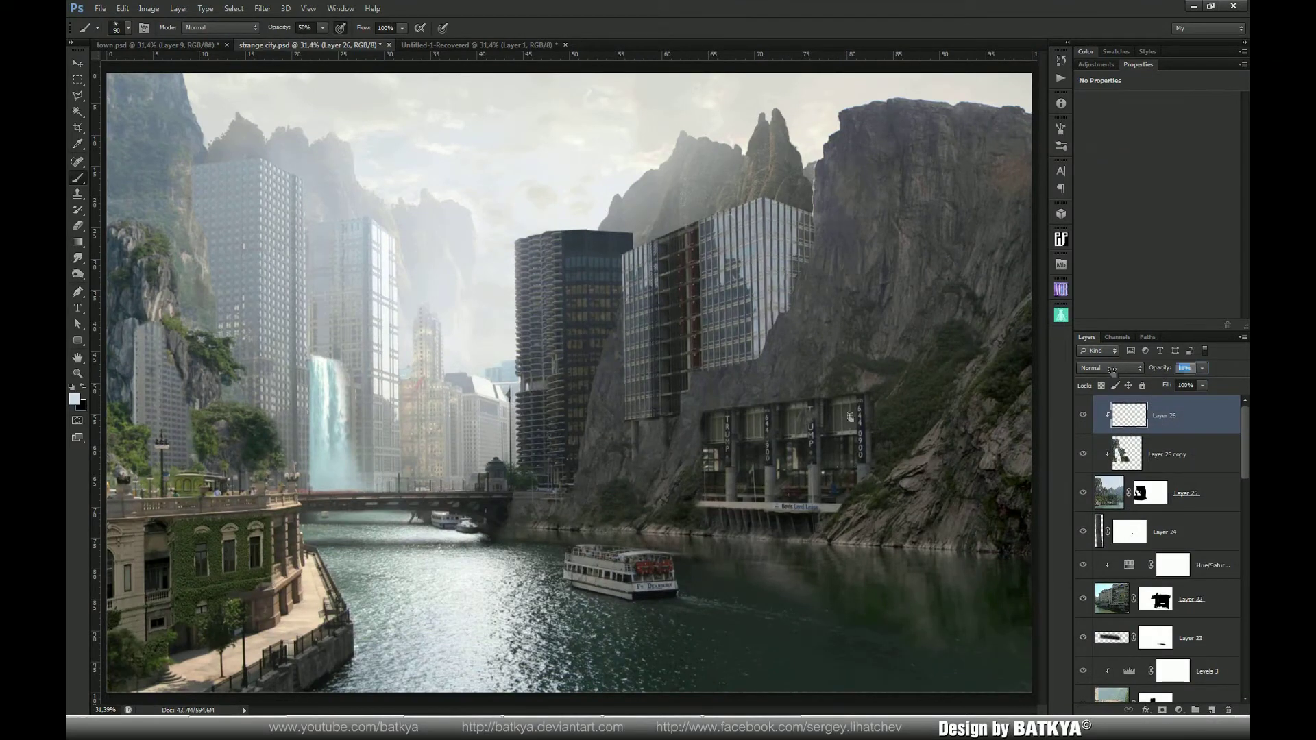
Paint pale haze over the leafy cliff and its foliage on the clipped layer at 18% layer opacity, starting with a 300-pixel brush
{"action": "right_click", "coordinate": [492, 403]}
{"action": "key", "text": "Escape"}
{"action": "key", "text": "bracketleft"}
{"action": "key", "text": "bracketleft"}
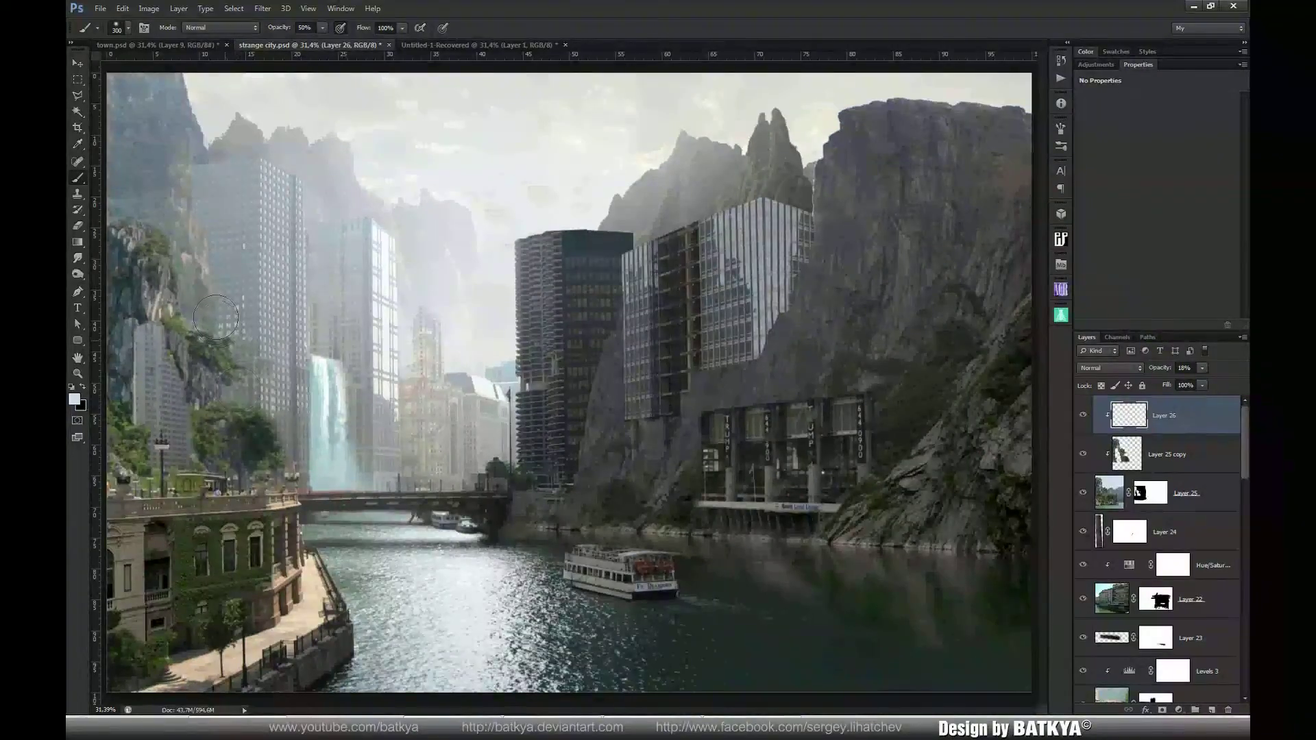
{"action": "mouse_move", "coordinate": [214, 317]}
{"action": "left_mouse_down"}
{"action": "mouse_move", "coordinate": [229, 461]}
{"action": "mouse_move", "coordinate": [266, 455]}
{"action": "left_mouse_up"}
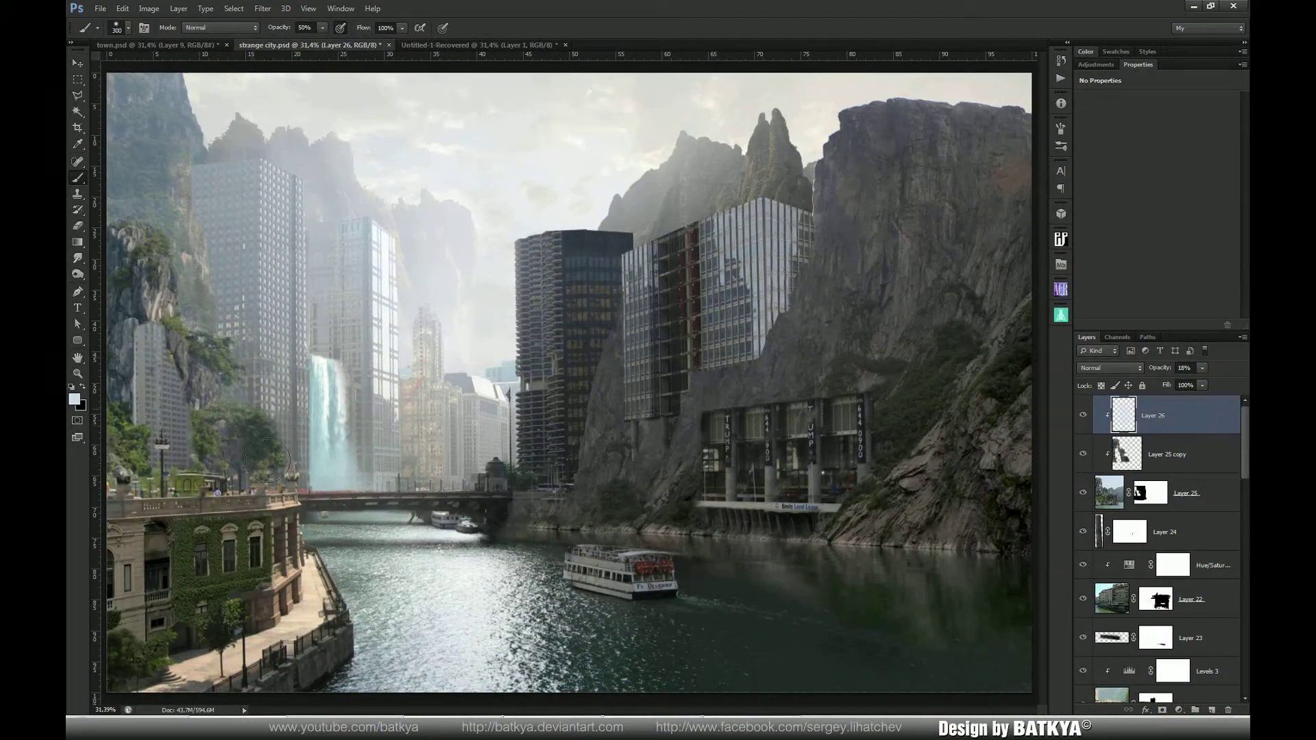
{"action": "left_click_drag", "start_coordinate": [218, 431], "coordinate": [209, 445]}
{"action": "key", "text": "bracketleft"}
{"action": "key", "text": "bracketleft"}
{"action": "key", "text": "bracketleft"}
{"action": "key", "text": "bracketleft"}
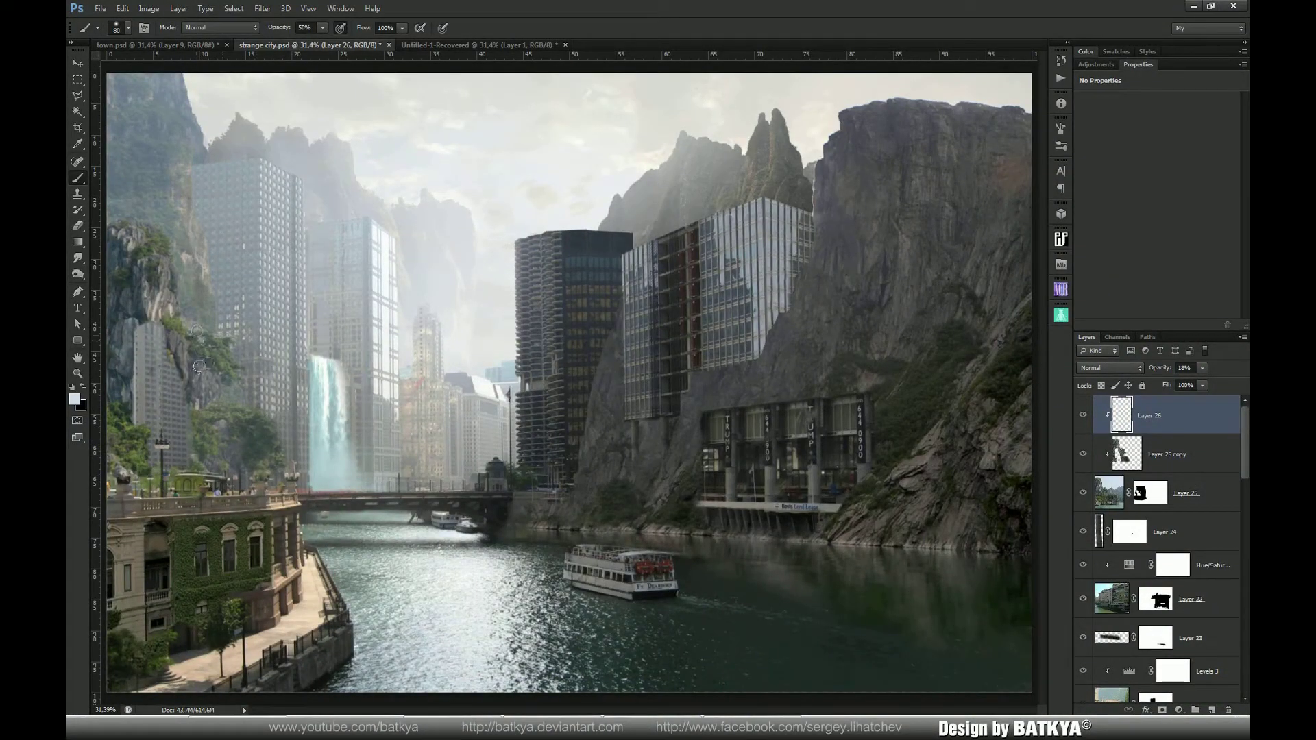
Add a Levels adjustment clipped to the leafy cliff with midtones 0.79 and output black 76, and lower its opacity
{"action": "left_click", "coordinate": [1178, 710]}
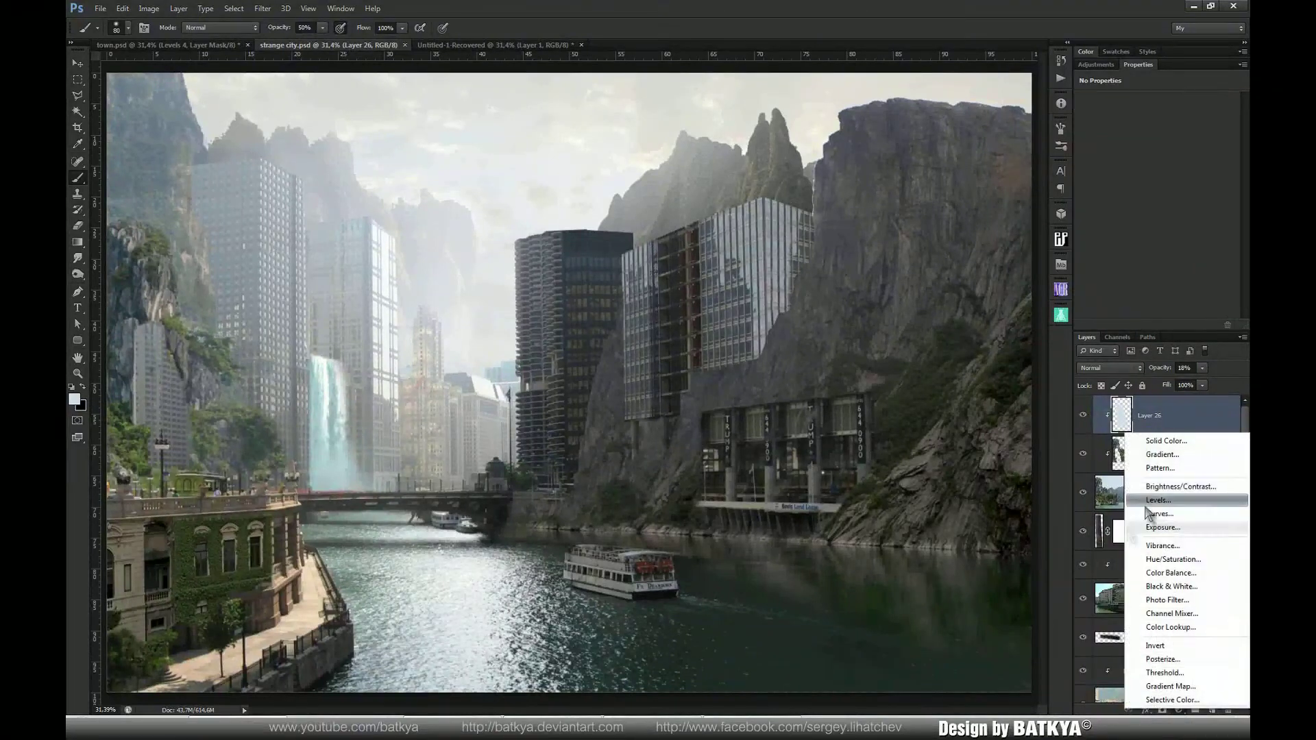
{"action": "left_click", "coordinate": [1159, 500]}
{"action": "left_click", "coordinate": [1154, 325]}
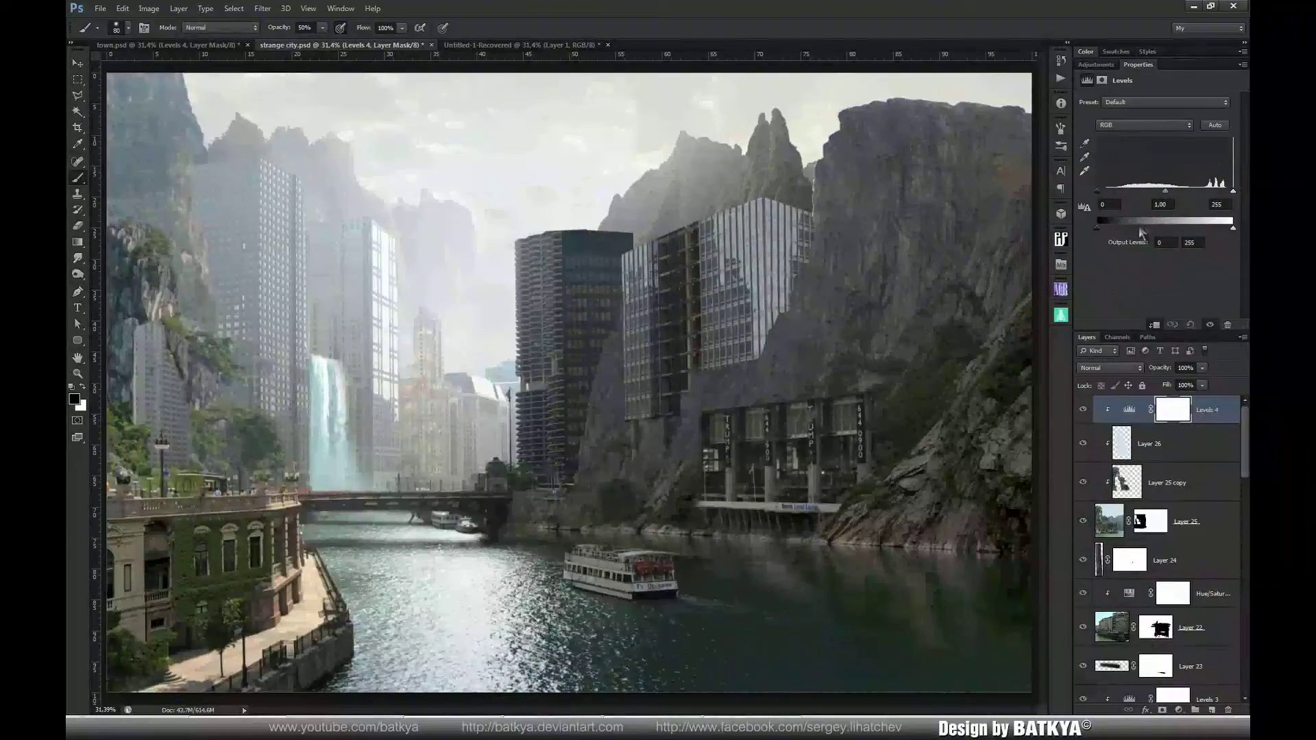
{"action": "left_click_drag", "start_coordinate": [1099, 230], "coordinate": [1132, 241]}
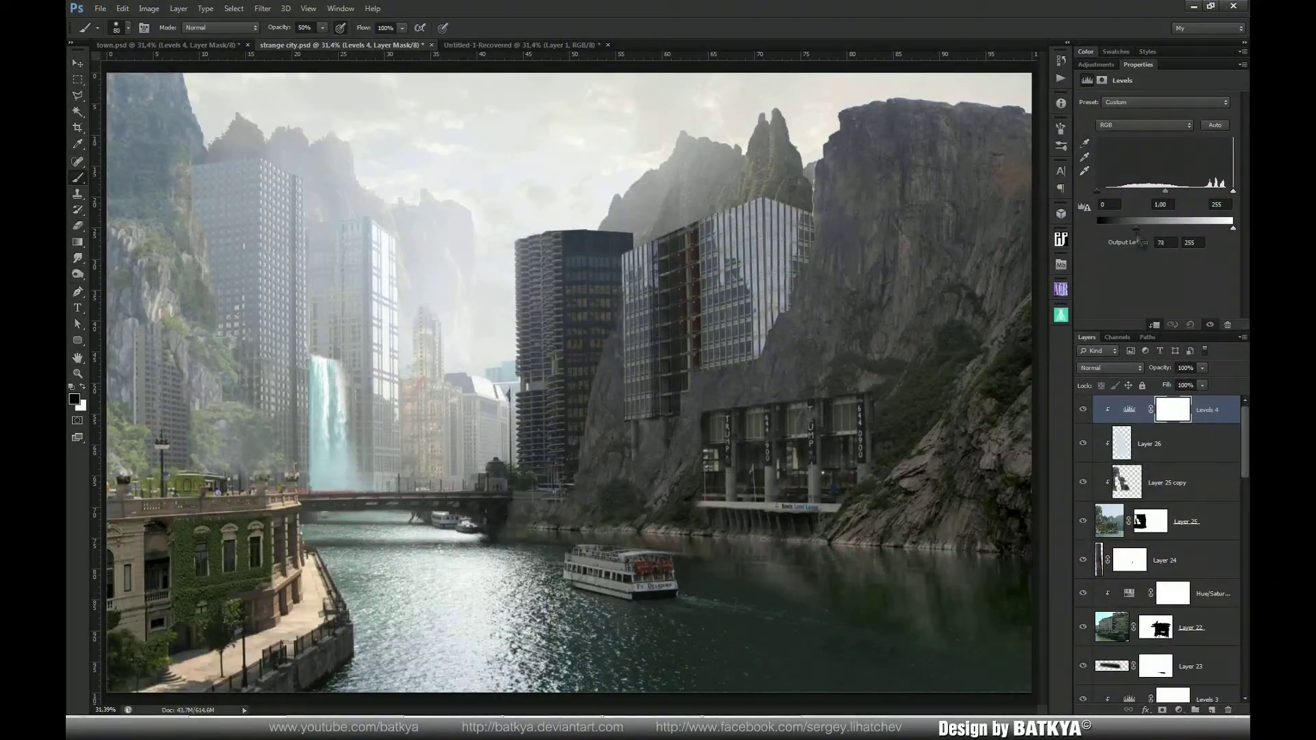
{"action": "left_click_drag", "start_coordinate": [1140, 240], "coordinate": [1142, 240]}
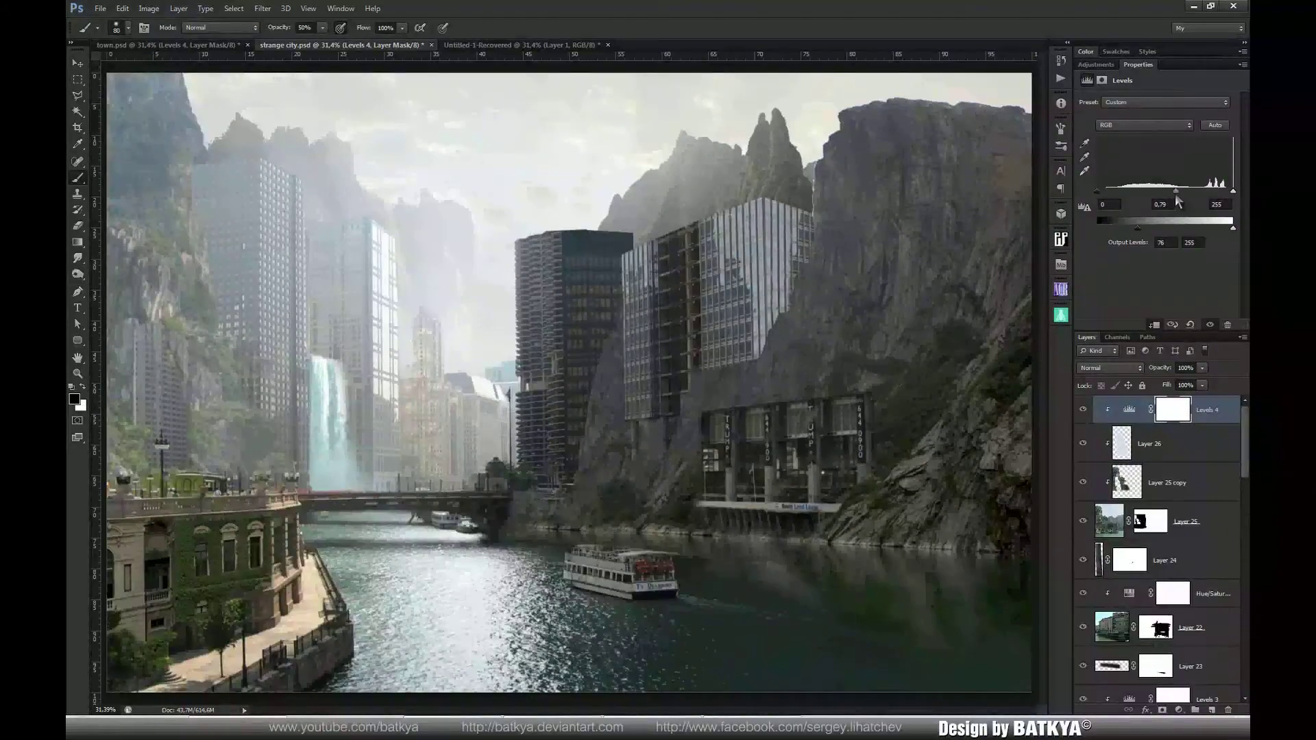
{"action": "key", "text": "m"}
{"action": "left_click_drag", "start_coordinate": [1164, 371], "coordinate": [1134, 372]}
Bring the park skyline photo in as an unclipped layer over the villa and cliff area and give it a layer mask
{"action": "left_click", "coordinate": [549, 45]}
{"action": "key", "text": "v"}
{"action": "left_click_drag", "start_coordinate": [355, 102], "coordinate": [286, 397]}
{"action": "left_click", "coordinate": [1133, 432], "text": "alt"}
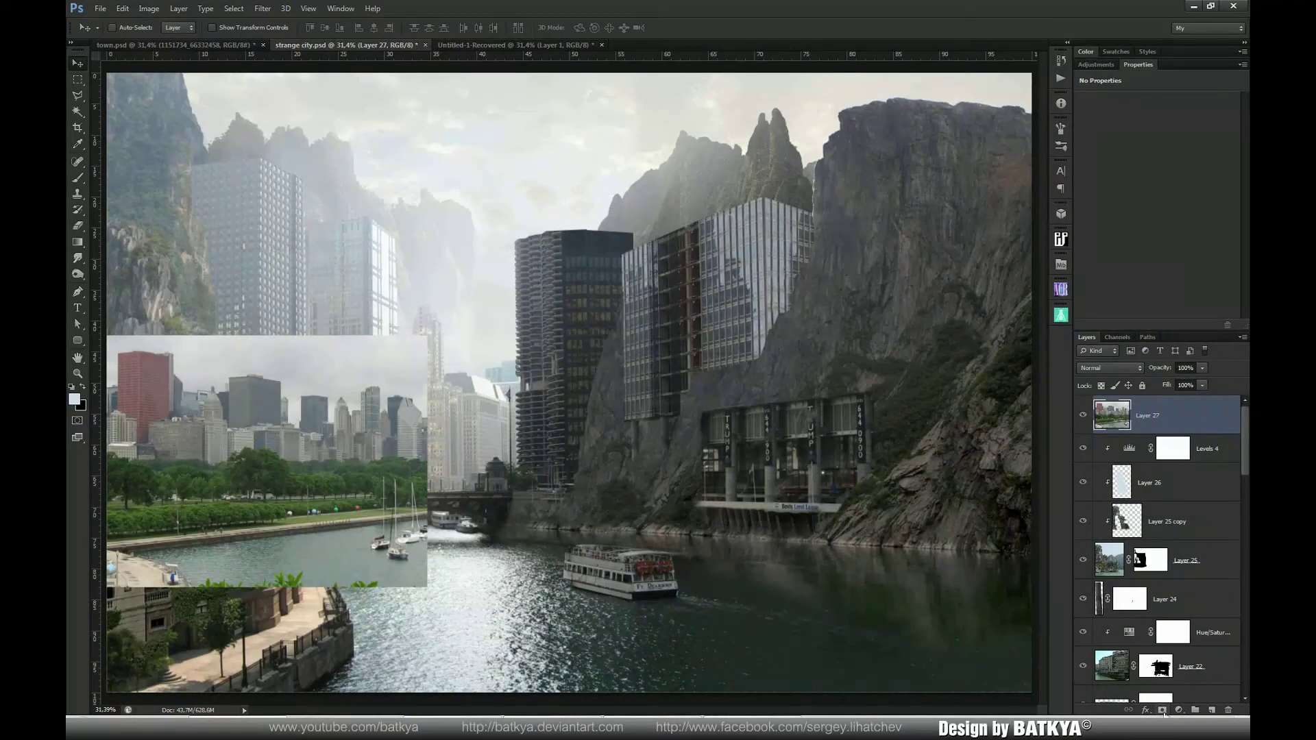
{"action": "left_click", "coordinate": [1162, 710]}
Choose a different brush tip and mask away the photo's water, skyline and sky, leaving only the tree row above the villa
{"action": "key", "text": "b"}
{"action": "right_click", "coordinate": [233, 526]}
{"action": "double_click", "coordinate": [375, 691]}
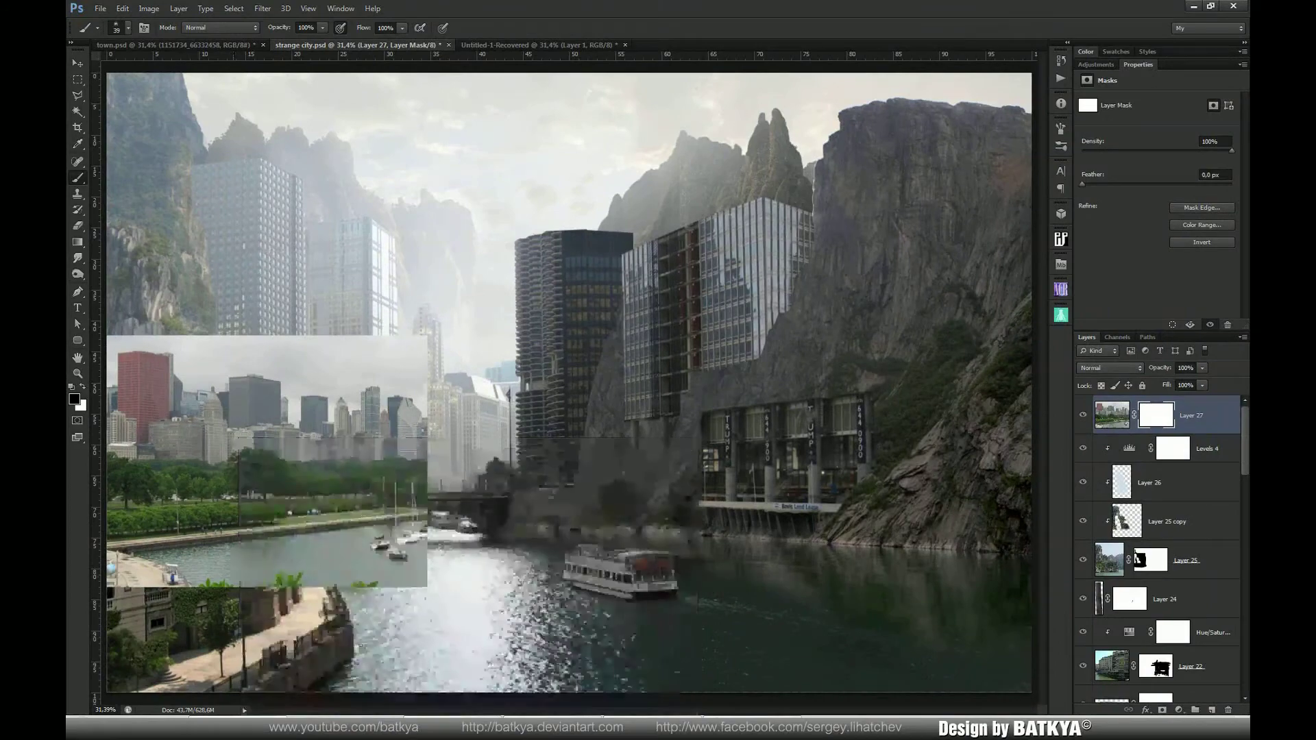
{"action": "key", "text": "bracketright"}
{"action": "key", "text": "bracketright"}
{"action": "key", "text": "bracketright"}
{"action": "mouse_move", "coordinate": [117, 533]}
{"action": "left_mouse_down"}
{"action": "mouse_move", "coordinate": [172, 562]}
{"action": "mouse_move", "coordinate": [99, 571]}
{"action": "mouse_move", "coordinate": [288, 562]}
{"action": "mouse_move", "coordinate": [302, 514]}
{"action": "mouse_move", "coordinate": [384, 549]}
{"action": "mouse_move", "coordinate": [177, 589]}
{"action": "mouse_move", "coordinate": [412, 576]}
{"action": "mouse_move", "coordinate": [187, 591]}
{"action": "mouse_move", "coordinate": [411, 552]}
{"action": "left_mouse_up"}
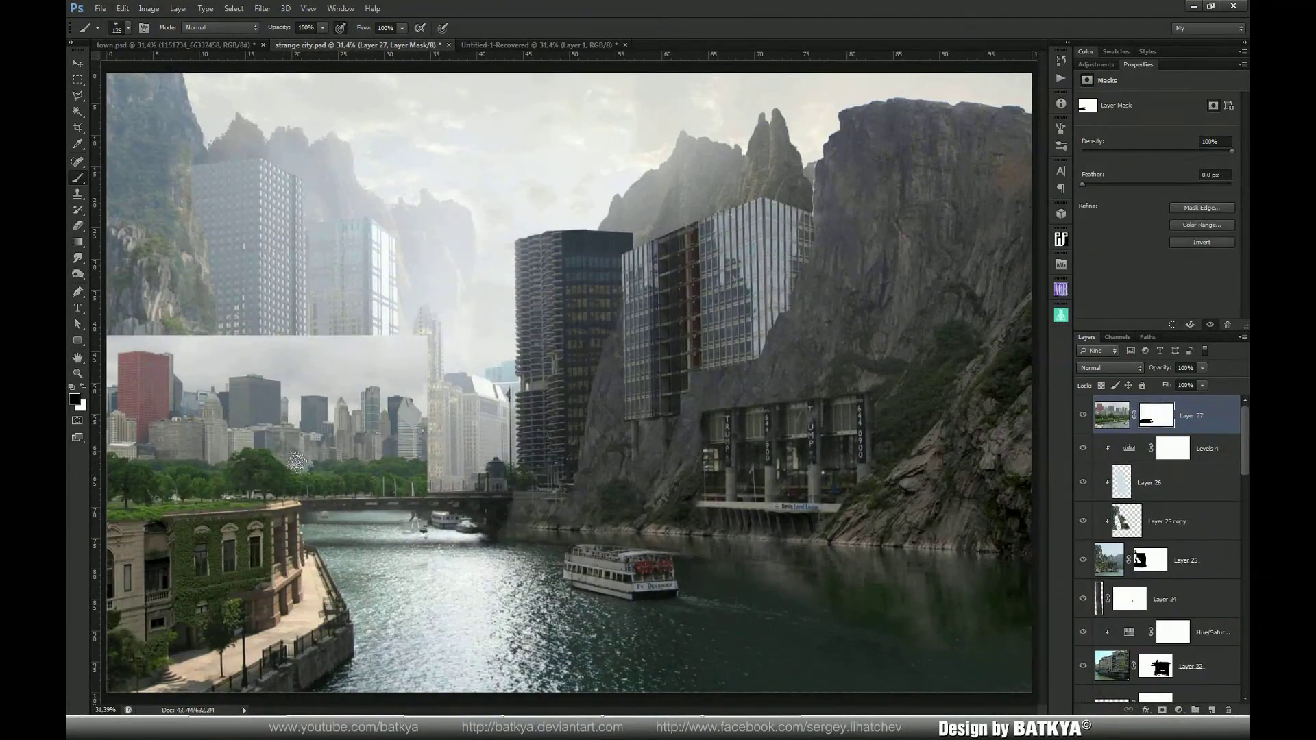
{"action": "mouse_move", "coordinate": [302, 473]}
{"action": "left_mouse_down"}
{"action": "mouse_move", "coordinate": [314, 501]}
{"action": "mouse_move", "coordinate": [328, 359]}
{"action": "mouse_move", "coordinate": [348, 495]}
{"action": "mouse_move", "coordinate": [357, 310]}
{"action": "mouse_move", "coordinate": [381, 328]}
{"action": "mouse_move", "coordinate": [392, 315]}
{"action": "mouse_move", "coordinate": [415, 416]}
{"action": "mouse_move", "coordinate": [421, 350]}
{"action": "mouse_move", "coordinate": [435, 478]}
{"action": "mouse_move", "coordinate": [433, 432]}
{"action": "mouse_move", "coordinate": [414, 438]}
{"action": "mouse_move", "coordinate": [403, 515]}
{"action": "mouse_move", "coordinate": [377, 504]}
{"action": "mouse_move", "coordinate": [378, 451]}
{"action": "mouse_move", "coordinate": [370, 506]}
{"action": "left_mouse_up"}
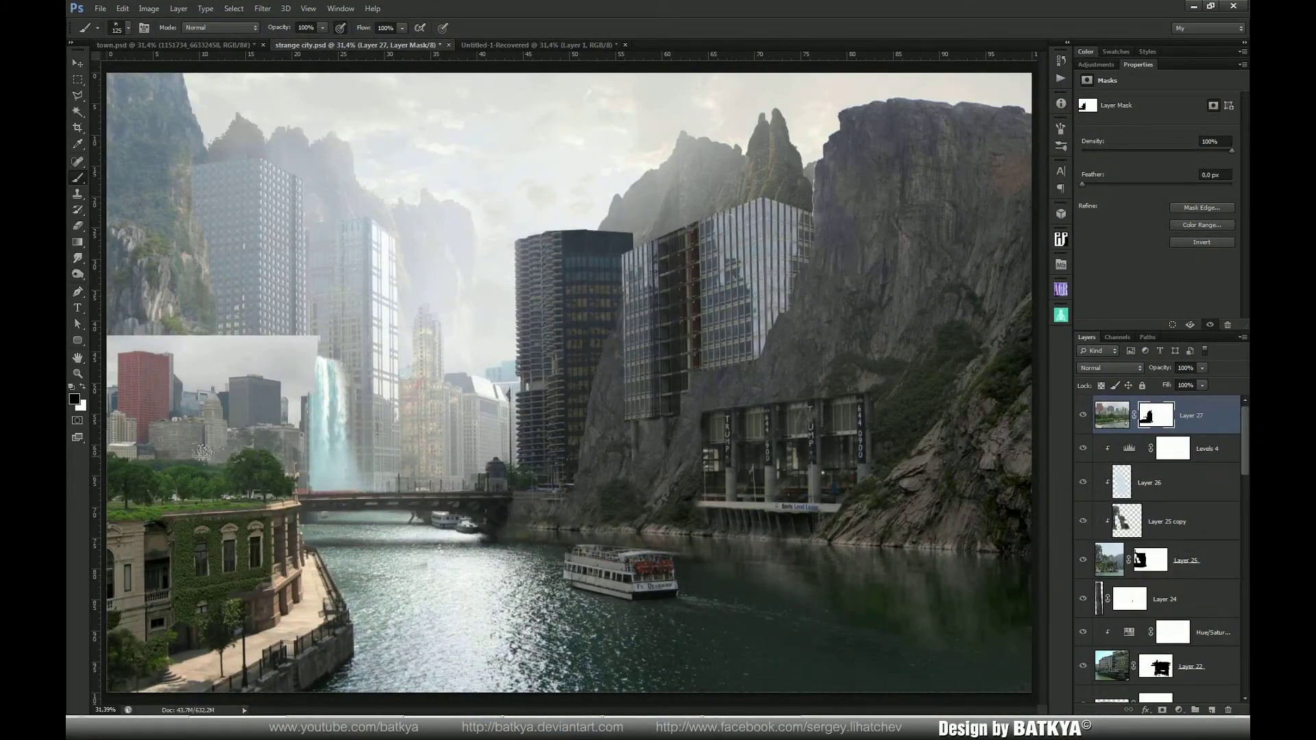
{"action": "mouse_move", "coordinate": [134, 453]}
{"action": "left_mouse_down"}
{"action": "mouse_move", "coordinate": [103, 449]}
{"action": "mouse_move", "coordinate": [164, 439]}
{"action": "mouse_move", "coordinate": [110, 411]}
{"action": "mouse_move", "coordinate": [164, 389]}
{"action": "mouse_move", "coordinate": [137, 350]}
{"action": "mouse_move", "coordinate": [206, 342]}
{"action": "mouse_move", "coordinate": [178, 363]}
{"action": "mouse_move", "coordinate": [245, 381]}
{"action": "mouse_move", "coordinate": [212, 411]}
{"action": "mouse_move", "coordinate": [219, 425]}
{"action": "mouse_move", "coordinate": [181, 428]}
{"action": "mouse_move", "coordinate": [305, 442]}
{"action": "mouse_move", "coordinate": [299, 488]}
{"action": "mouse_move", "coordinate": [302, 414]}
{"action": "mouse_move", "coordinate": [316, 471]}
{"action": "left_mouse_up"}
Refine the tree row's mask in black and white along the villa's balustrade and treetops, varying brush opacity and size
{"action": "key", "text": "x"}
{"action": "mouse_move", "coordinate": [250, 551]}
{"action": "left_mouse_down"}
{"action": "mouse_move", "coordinate": [277, 531]}
{"action": "mouse_move", "coordinate": [273, 502]}
{"action": "left_mouse_up"}
{"action": "key", "text": "5"}
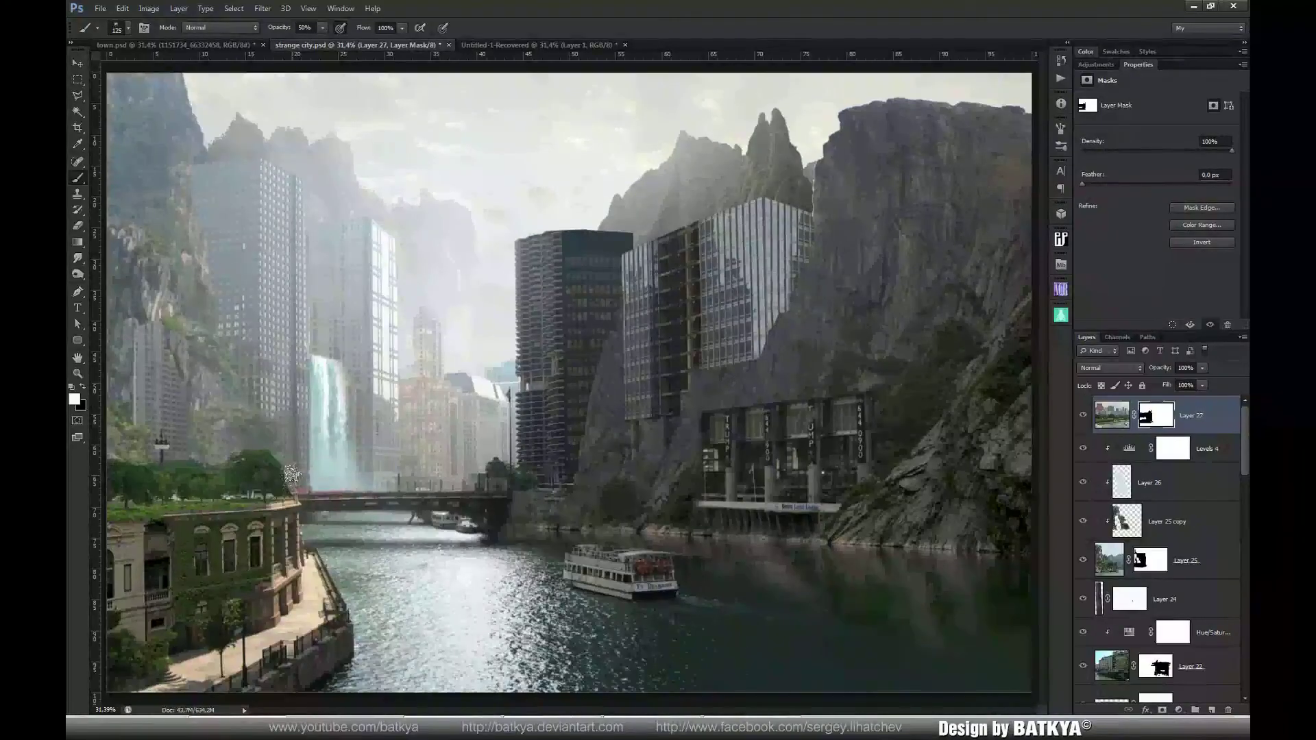
{"action": "mouse_move", "coordinate": [289, 480]}
{"action": "left_mouse_down"}
{"action": "mouse_move", "coordinate": [277, 451]}
{"action": "mouse_move", "coordinate": [257, 462]}
{"action": "mouse_move", "coordinate": [280, 471]}
{"action": "mouse_move", "coordinate": [263, 472]}
{"action": "mouse_move", "coordinate": [276, 471]}
{"action": "mouse_move", "coordinate": [252, 525]}
{"action": "mouse_move", "coordinate": [273, 509]}
{"action": "mouse_move", "coordinate": [189, 523]}
{"action": "mouse_move", "coordinate": [110, 513]}
{"action": "mouse_move", "coordinate": [277, 506]}
{"action": "mouse_move", "coordinate": [167, 510]}
{"action": "left_mouse_up"}
{"action": "key", "text": "0"}
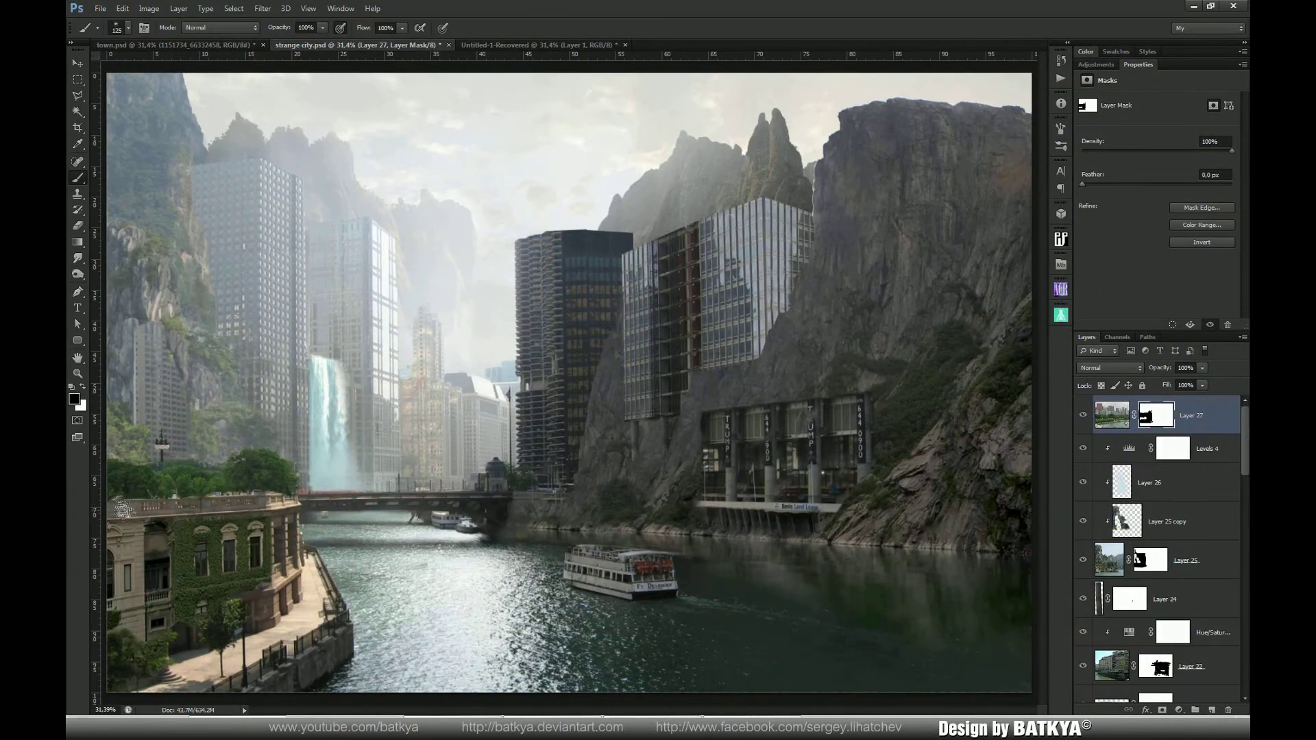
{"action": "key", "text": "x"}
{"action": "key", "text": "bracketleft"}
{"action": "key", "text": "bracketleft"}
{"action": "key", "text": "bracketleft"}
{"action": "key", "text": "bracketleft"}
{"action": "key", "text": "x"}
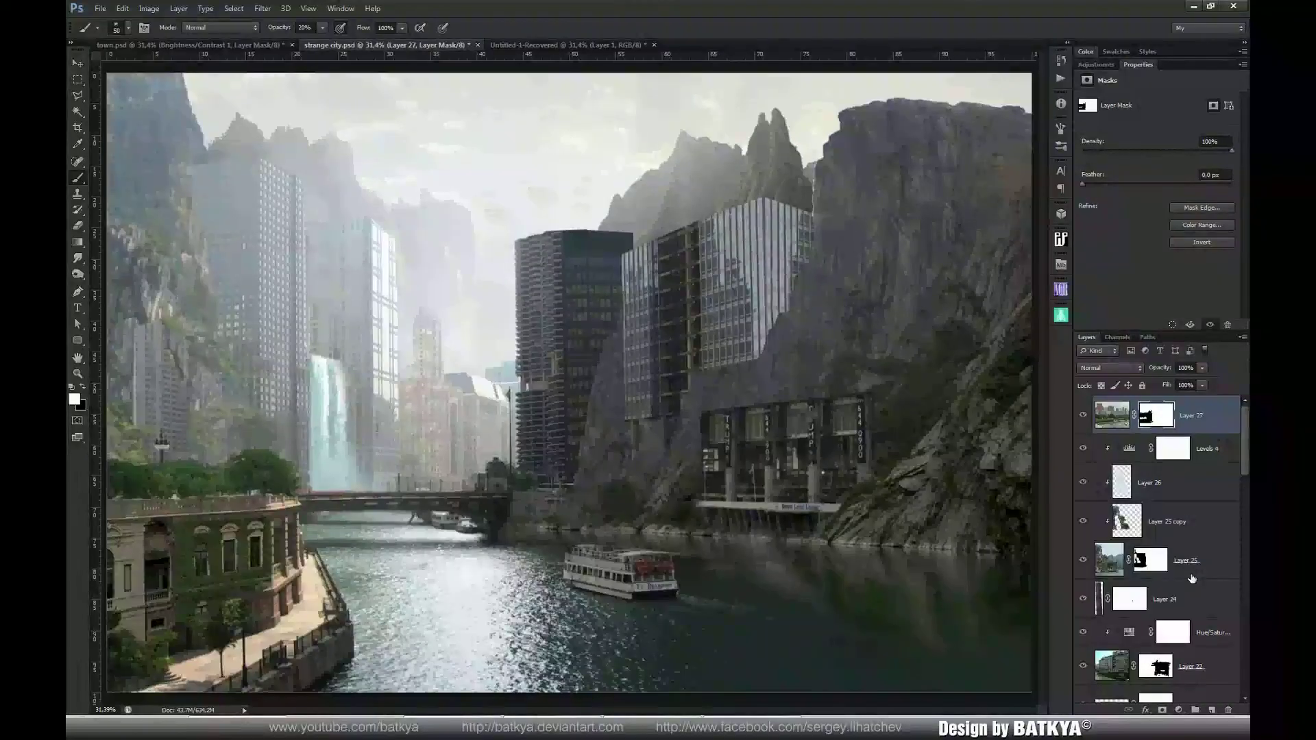
Duplicate the tree row layer and move the copy across in front of the waterfall and over the bridge
{"action": "key", "text": "ctrl+j"}
{"action": "key", "text": "v"}
{"action": "left_click_drag", "start_coordinate": [259, 483], "coordinate": [482, 472]}
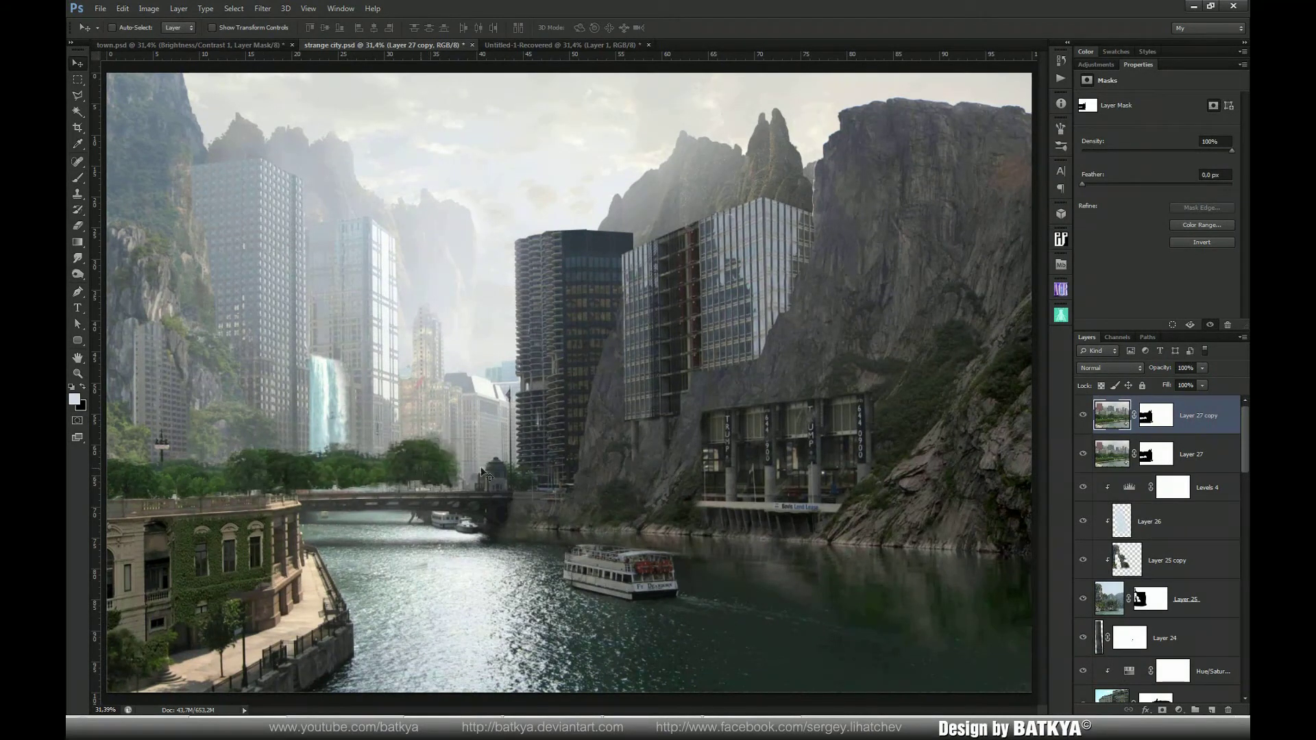
Mask the copied tree row in black at 100% opacity with a 200-pixel brush, leaving a single tree on the bridge
{"action": "left_click", "coordinate": [1157, 421]}
{"action": "key", "text": "b"}
{"action": "key", "text": "x"}
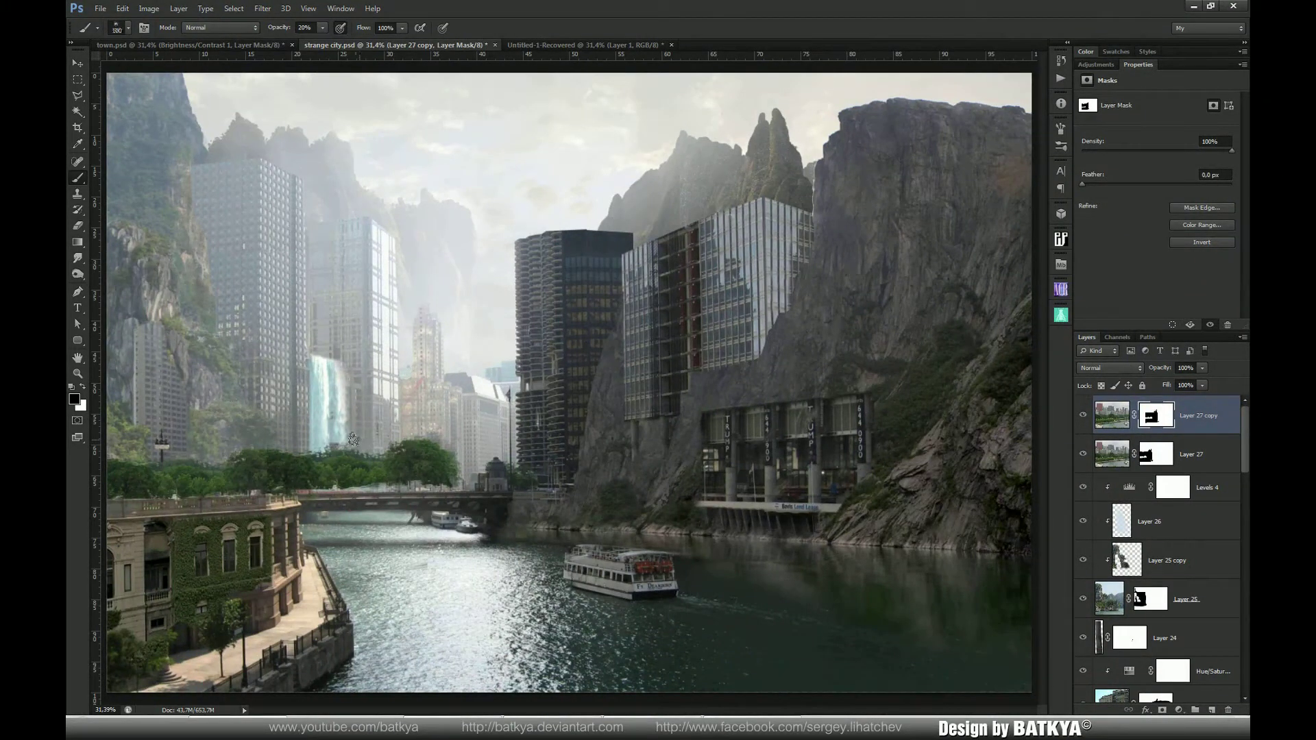
{"action": "key", "text": "0"}
{"action": "key", "text": "bracketright"}
{"action": "key", "text": "bracketright"}
{"action": "key", "text": "bracketright"}
{"action": "key", "text": "bracketright"}
{"action": "mouse_move", "coordinate": [293, 480]}
{"action": "left_mouse_down"}
{"action": "mouse_move", "coordinate": [310, 510]}
{"action": "mouse_move", "coordinate": [354, 441]}
{"action": "mouse_move", "coordinate": [365, 502]}
{"action": "mouse_move", "coordinate": [370, 483]}
{"action": "mouse_move", "coordinate": [371, 505]}
{"action": "mouse_move", "coordinate": [403, 501]}
{"action": "left_mouse_up"}
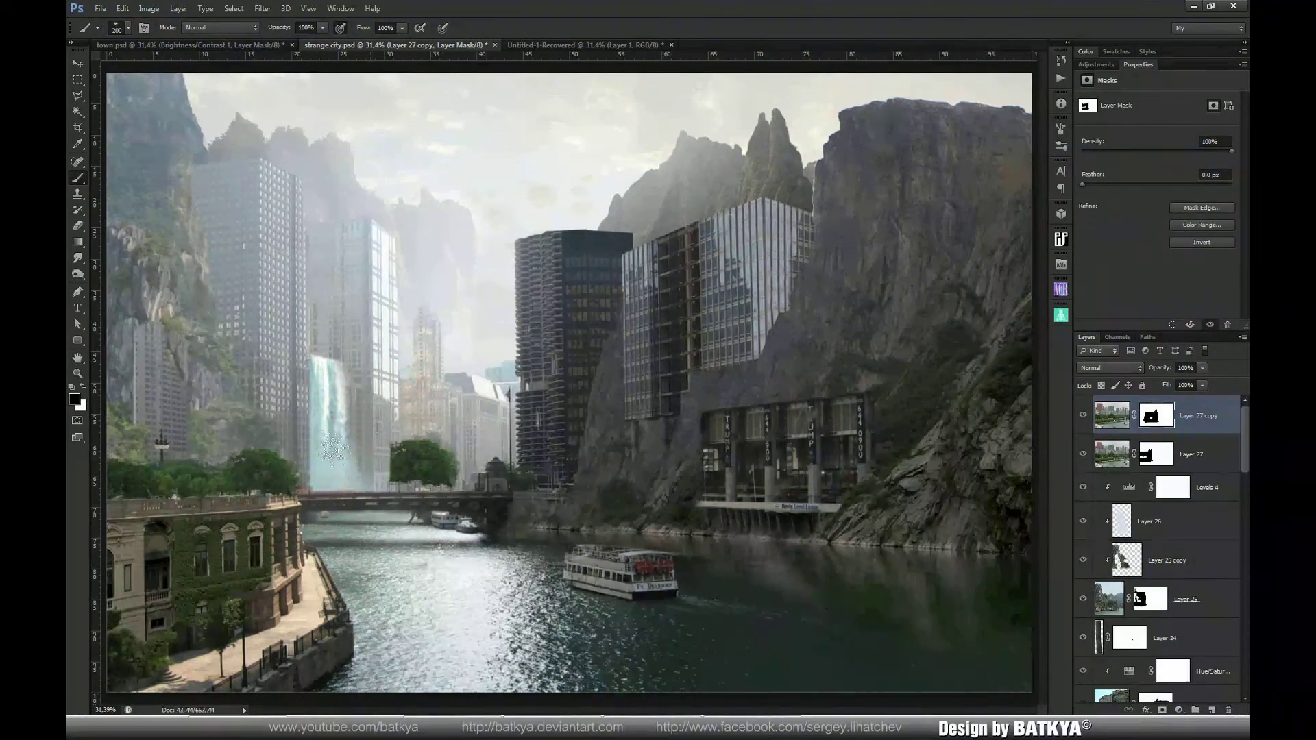
Nudge the lone tree slightly right along the bridge and refine its mask edges with a smaller 125-pixel brush
{"action": "key", "text": "v"}
{"action": "mouse_move", "coordinate": [417, 473]}
{"action": "left_mouse_down"}
{"action": "mouse_move", "coordinate": [441, 451]}
{"action": "mouse_move", "coordinate": [424, 473]}
{"action": "left_mouse_up"}
{"action": "key", "text": "b"}
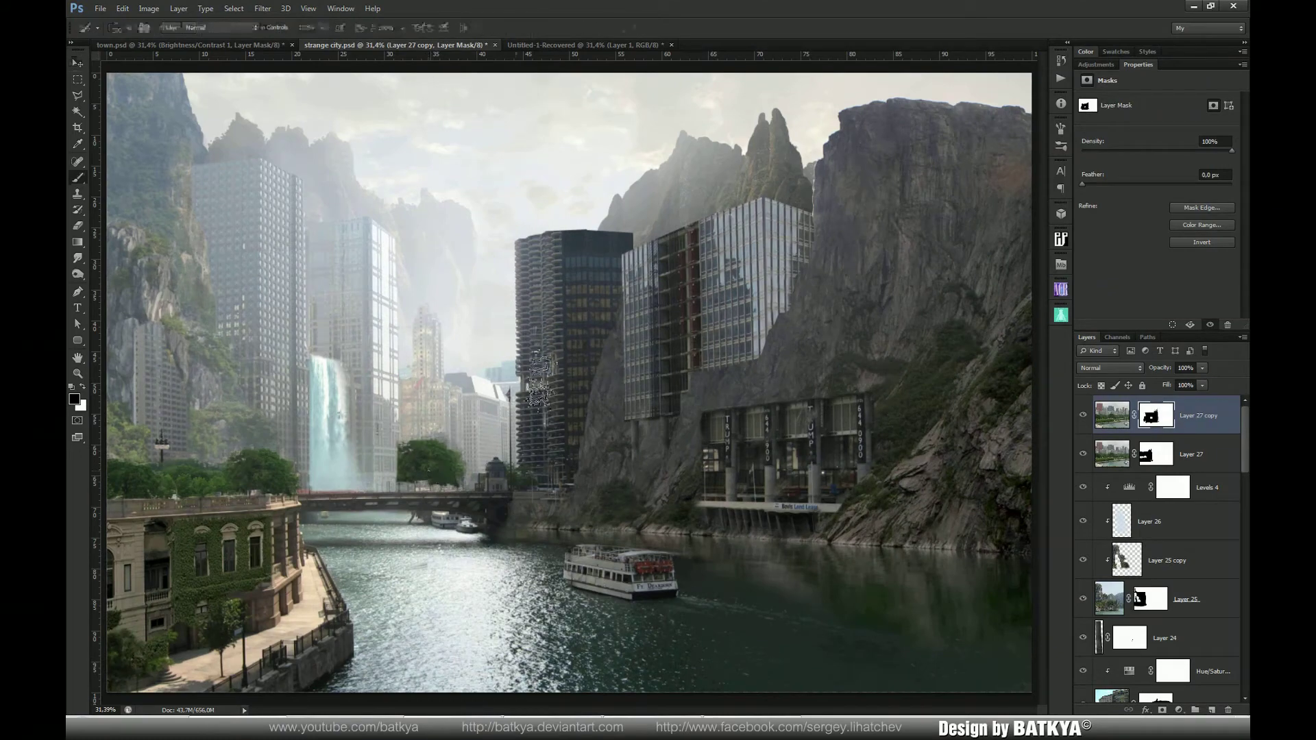
{"action": "key", "text": "bracketleft"}
{"action": "key", "text": "bracketleft"}
{"action": "key", "text": "bracketleft"}
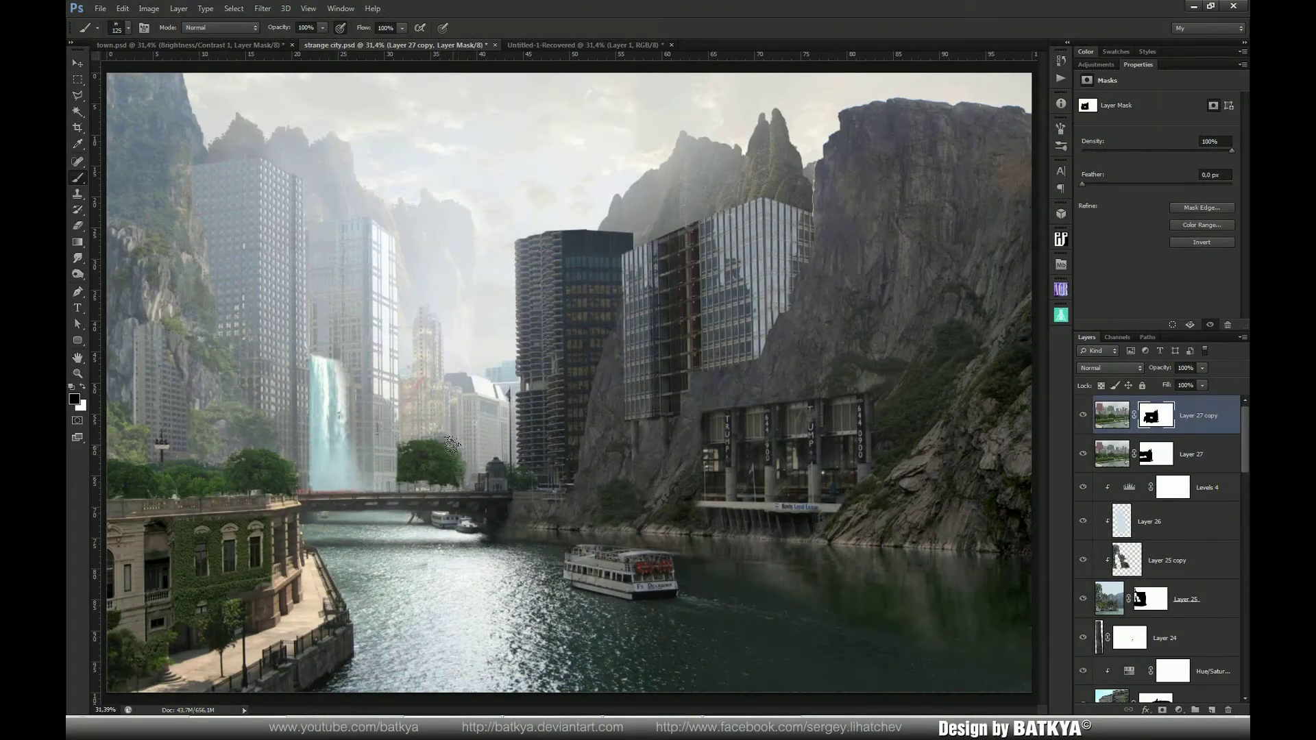
{"action": "key", "text": "x"}
{"action": "key", "text": "x"}
Lower the lone tree slightly onto the bridge and trim its left edge on the mask with a 45-pixel brush
{"action": "key", "text": "v"}
{"action": "left_click_drag", "start_coordinate": [429, 467], "coordinate": [429, 472]}
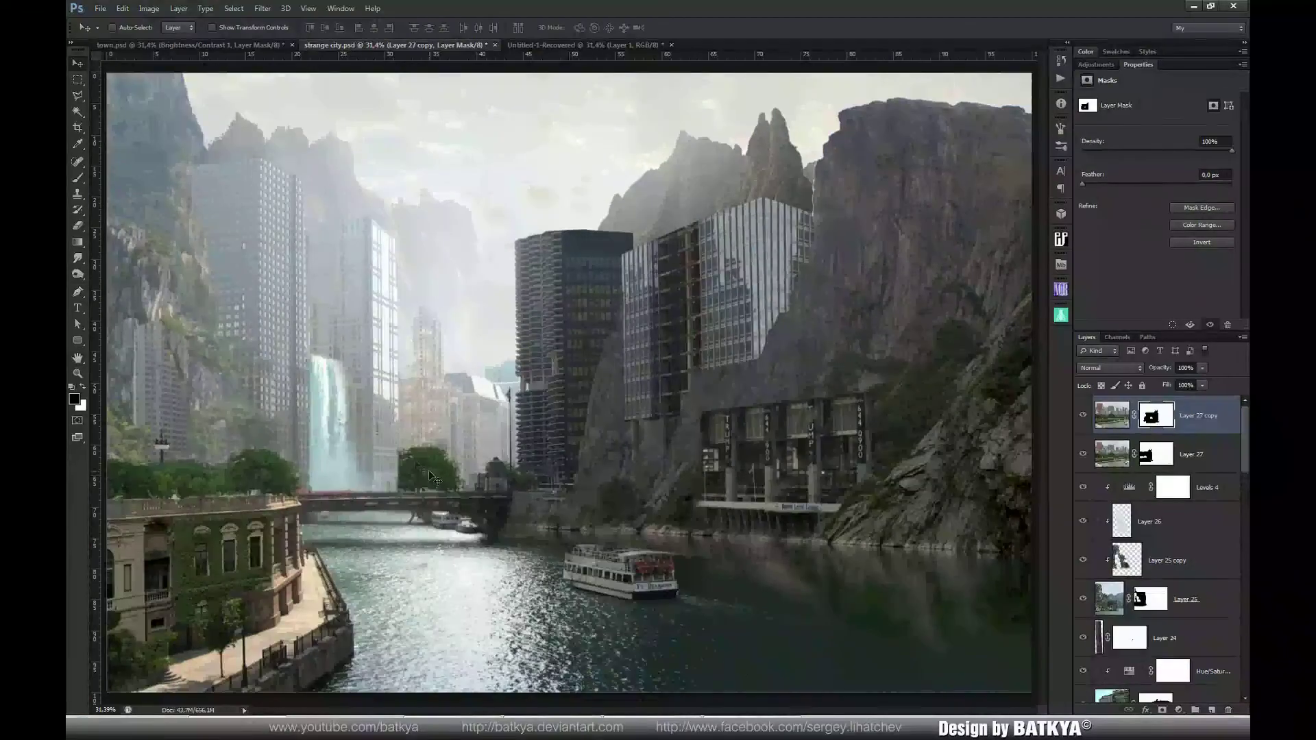
{"action": "key", "text": "b"}
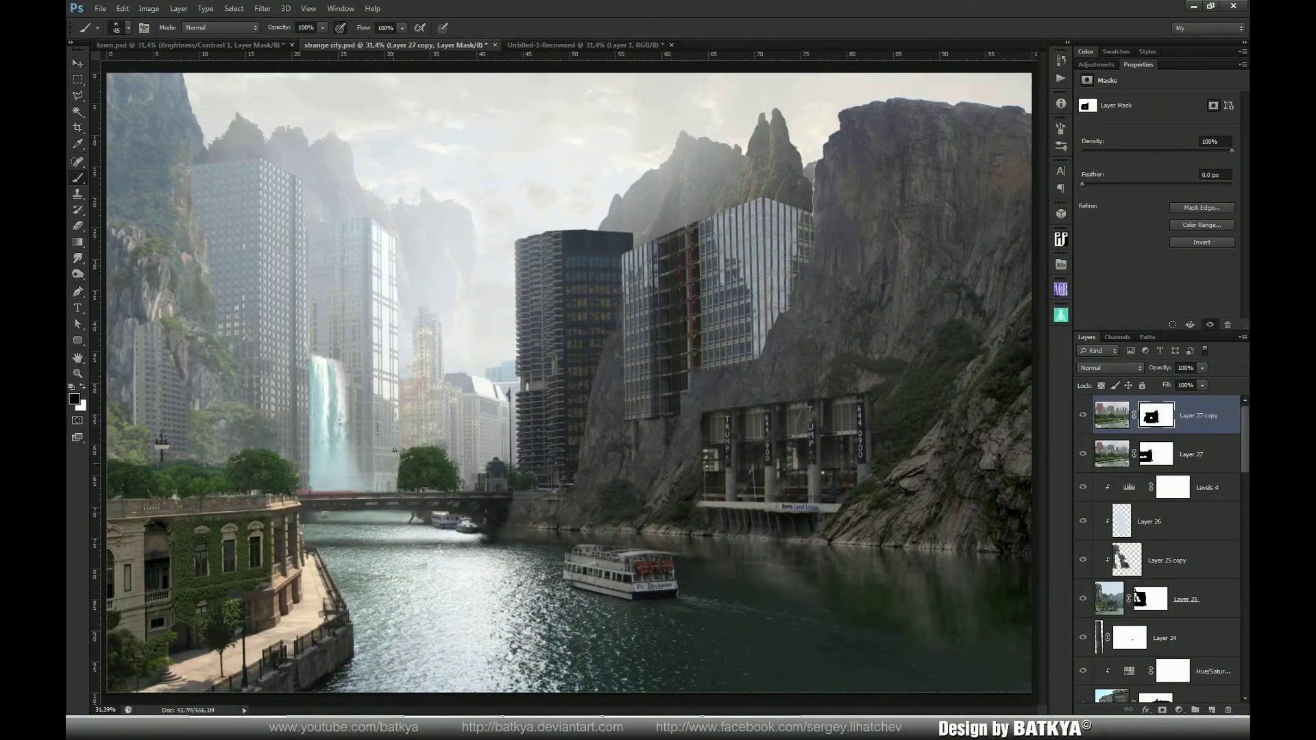
{"action": "left_click_drag", "start_coordinate": [396, 447], "coordinate": [395, 482]}
Add a Brightness/Contrast adjustment clipped to the tree row above the villa and raise its brightness to 81
{"action": "left_click", "coordinate": [1111, 454]}
{"action": "key", "text": "x"}
{"action": "left_click", "coordinate": [1179, 710]}
{"action": "left_click", "coordinate": [1176, 489]}
{"action": "left_click", "coordinate": [1155, 325]}
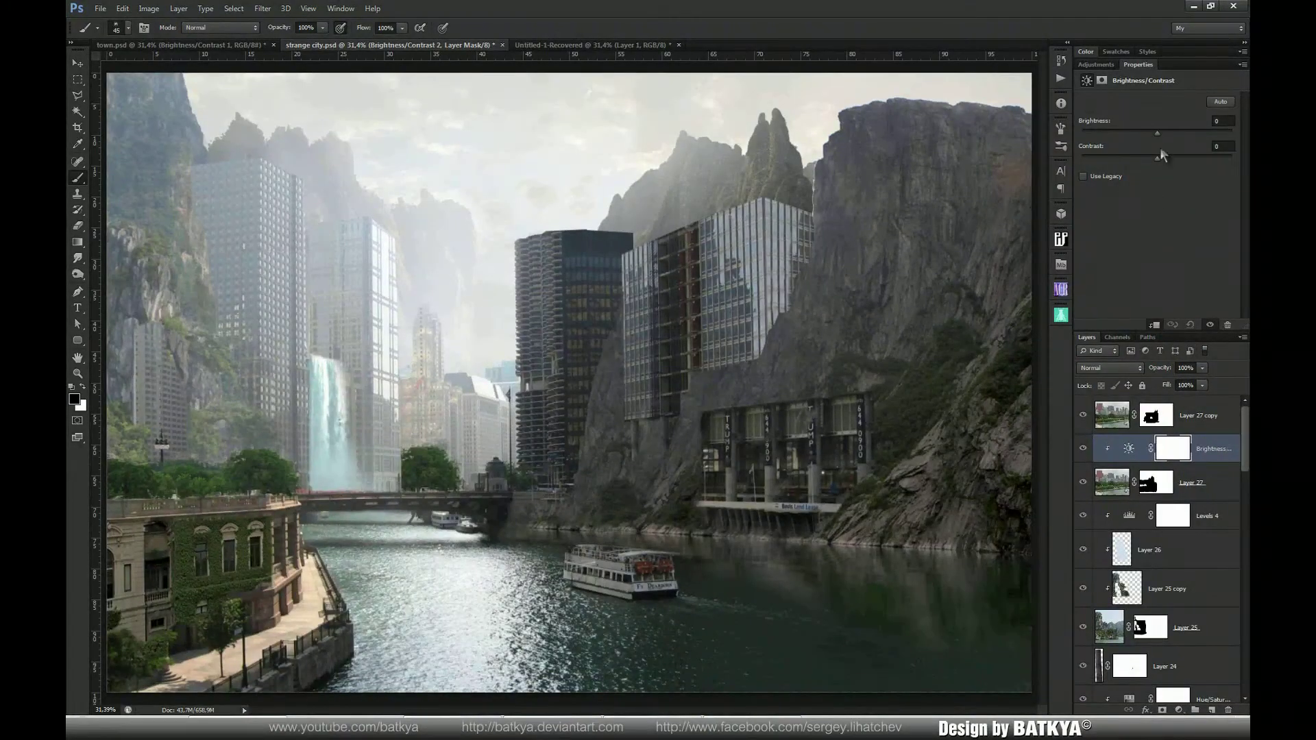
{"action": "left_click_drag", "start_coordinate": [1158, 134], "coordinate": [1191, 136]}
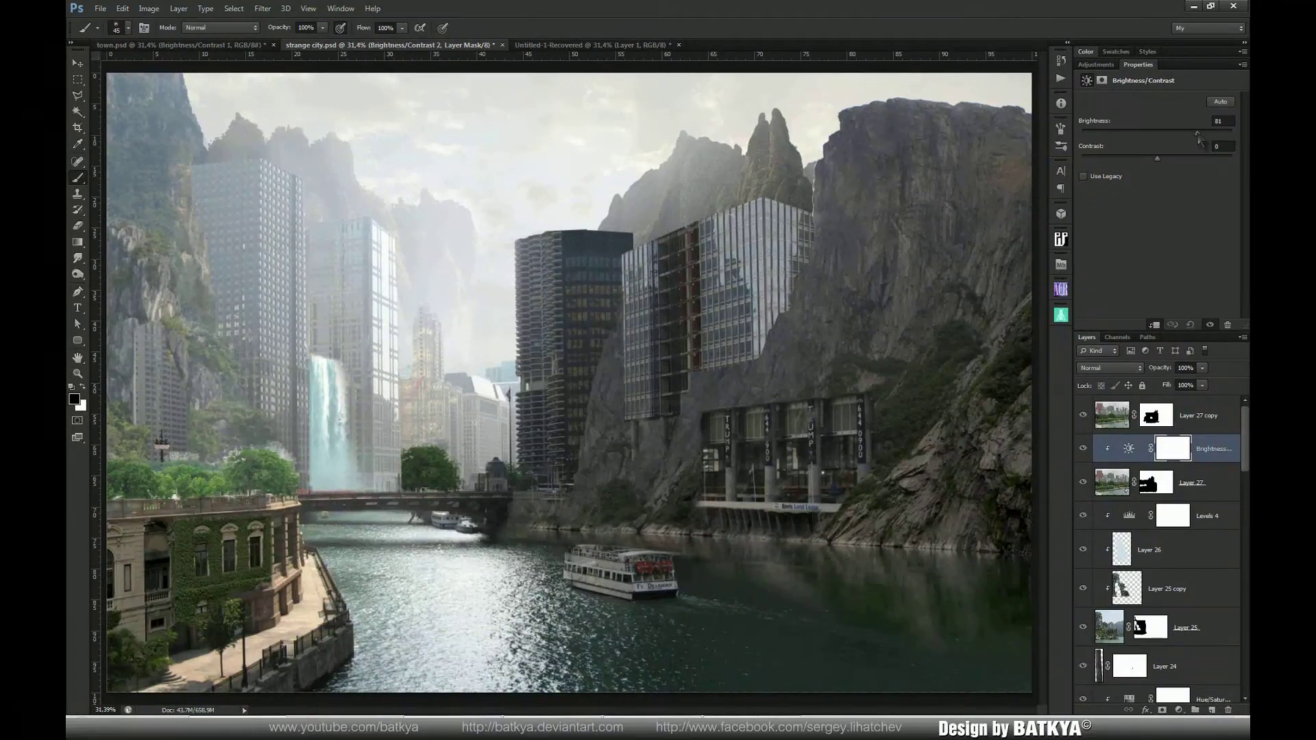
Invert the brightness adjustment's mask and paint highlights onto the tree crowns in white at 50% brush opacity
{"action": "left_click", "coordinate": [1176, 453]}
{"action": "key", "text": "ctrl+i"}
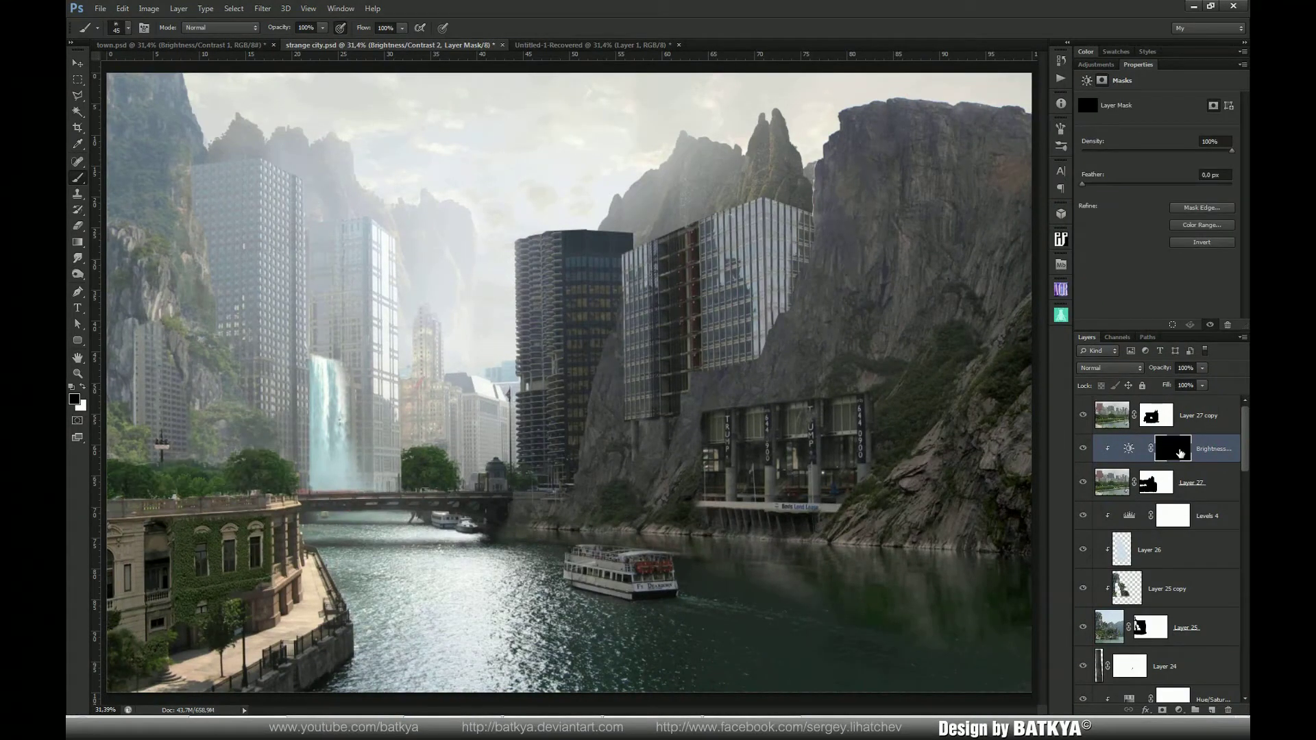
{"action": "key", "text": "x"}
{"action": "key", "text": "5"}
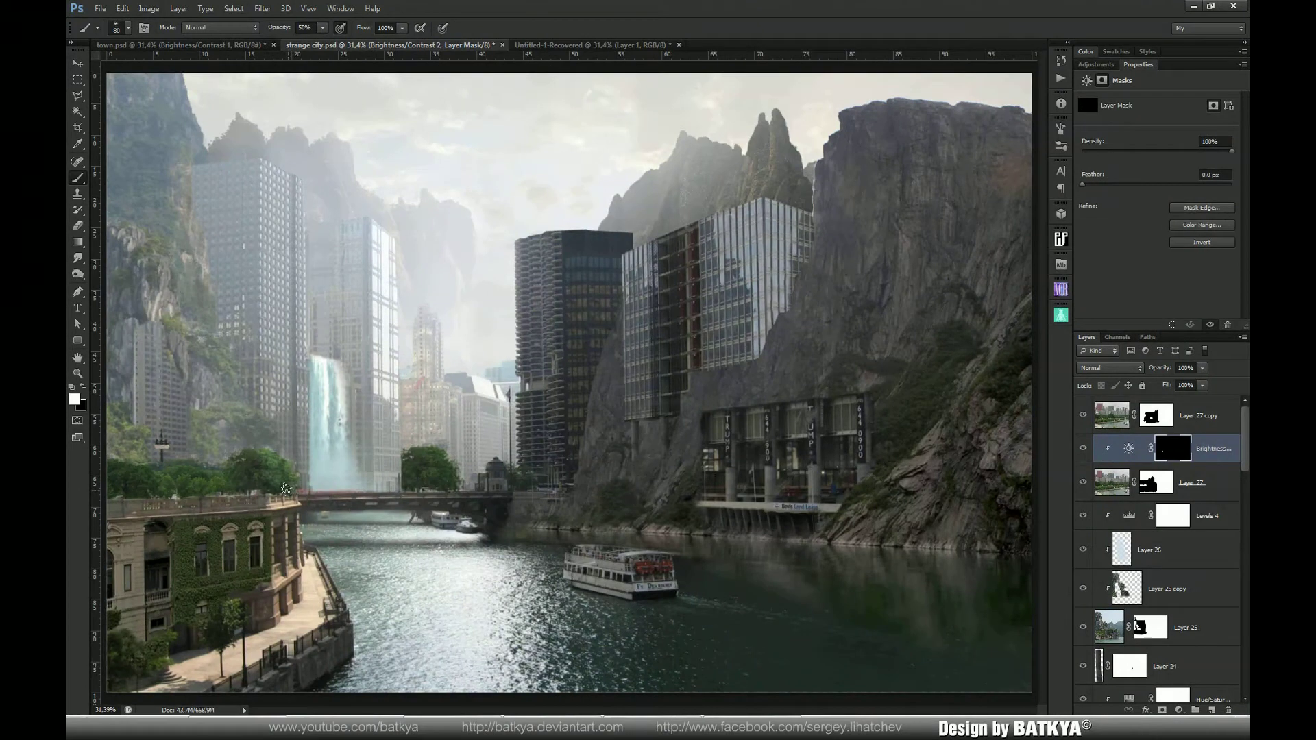
Touch up the tree row's own mask in black and return to refining the highlights on the brightness mask
{"action": "left_click", "coordinate": [1156, 483]}
{"action": "key", "text": "x"}
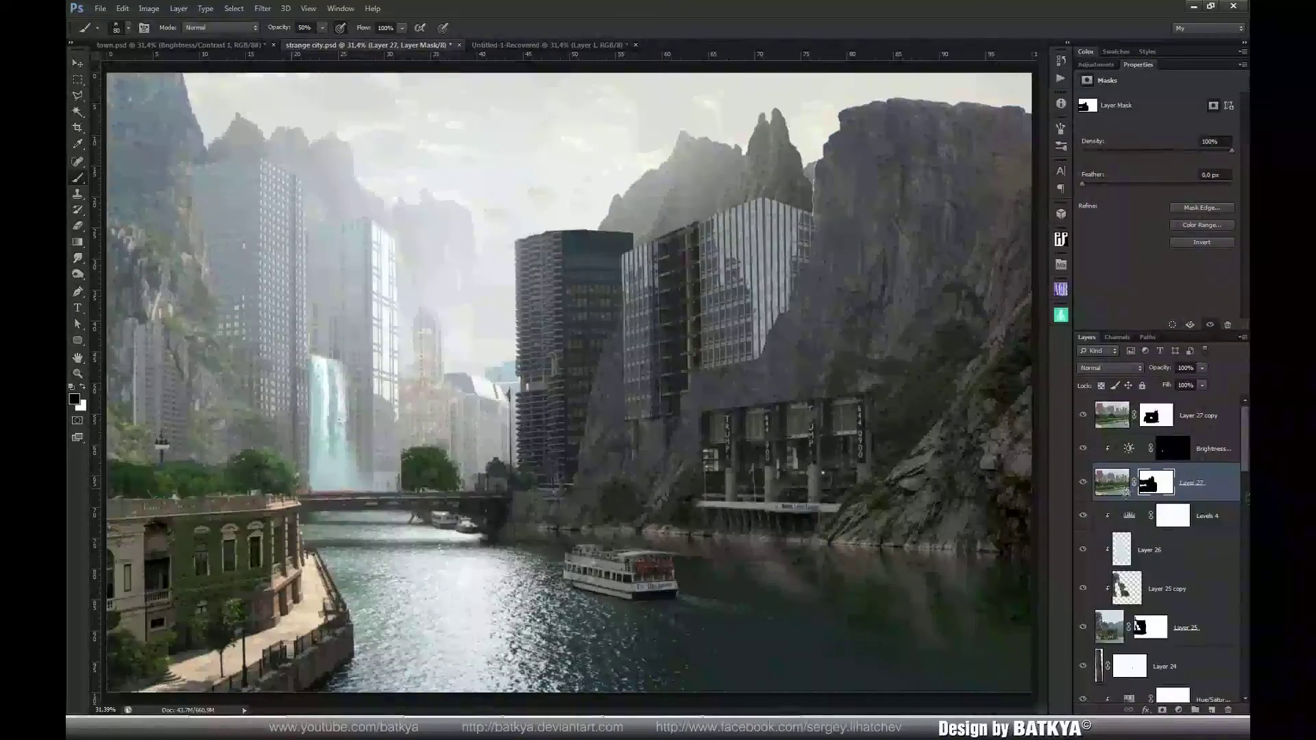
{"action": "key", "text": "alt+bracketright"}
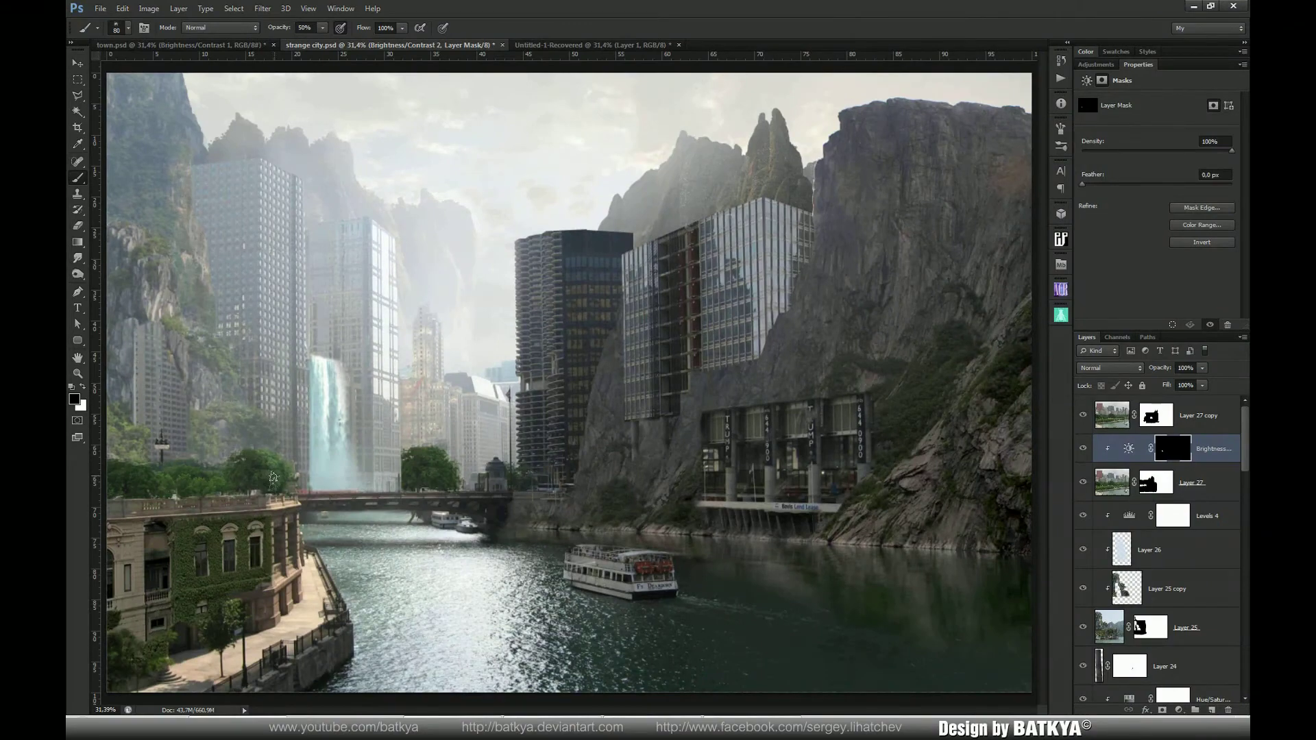
{"action": "key", "text": "x"}
{"action": "key", "text": "x"}
Add a Levels adjustment clipped to the lone bridge tree (Layer 27 copy) and raise its black output level to 91
{"action": "left_click", "coordinate": [1113, 419]}
{"action": "key", "text": "x"}
{"action": "left_click", "coordinate": [1179, 710]}
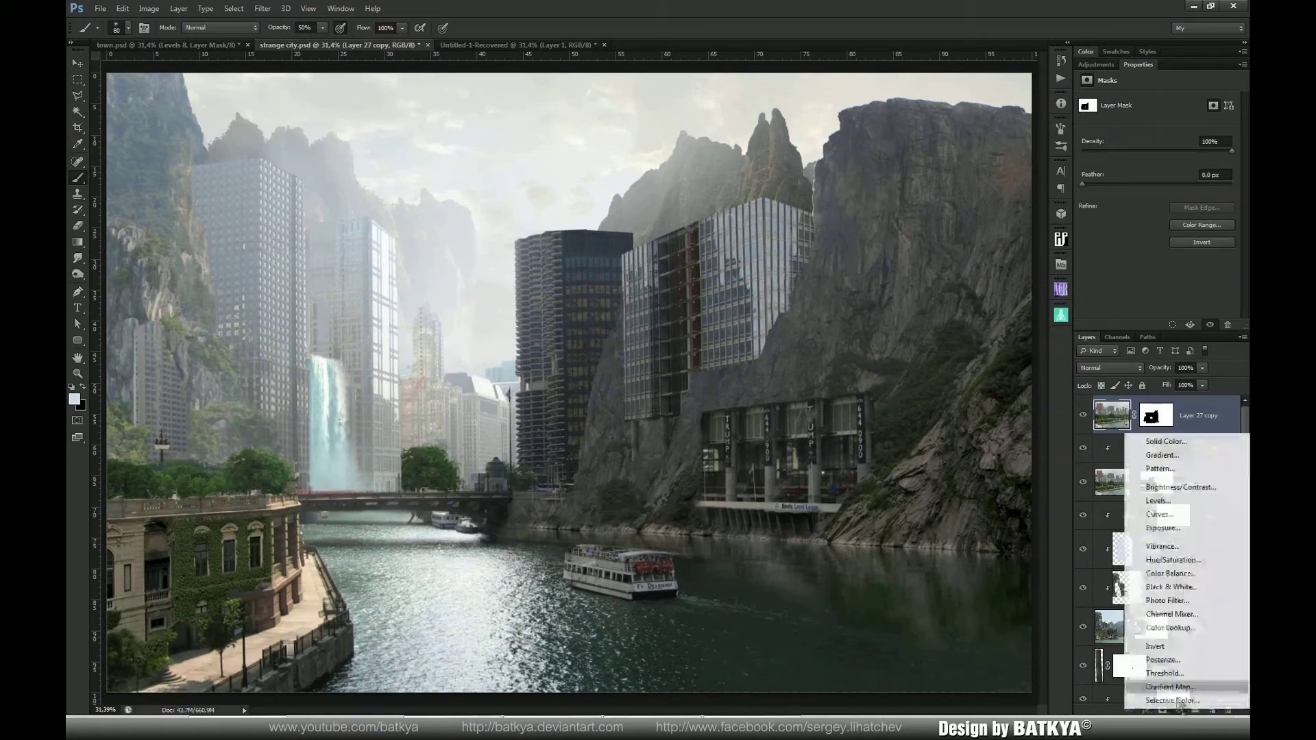
{"action": "left_click", "coordinate": [1173, 506]}
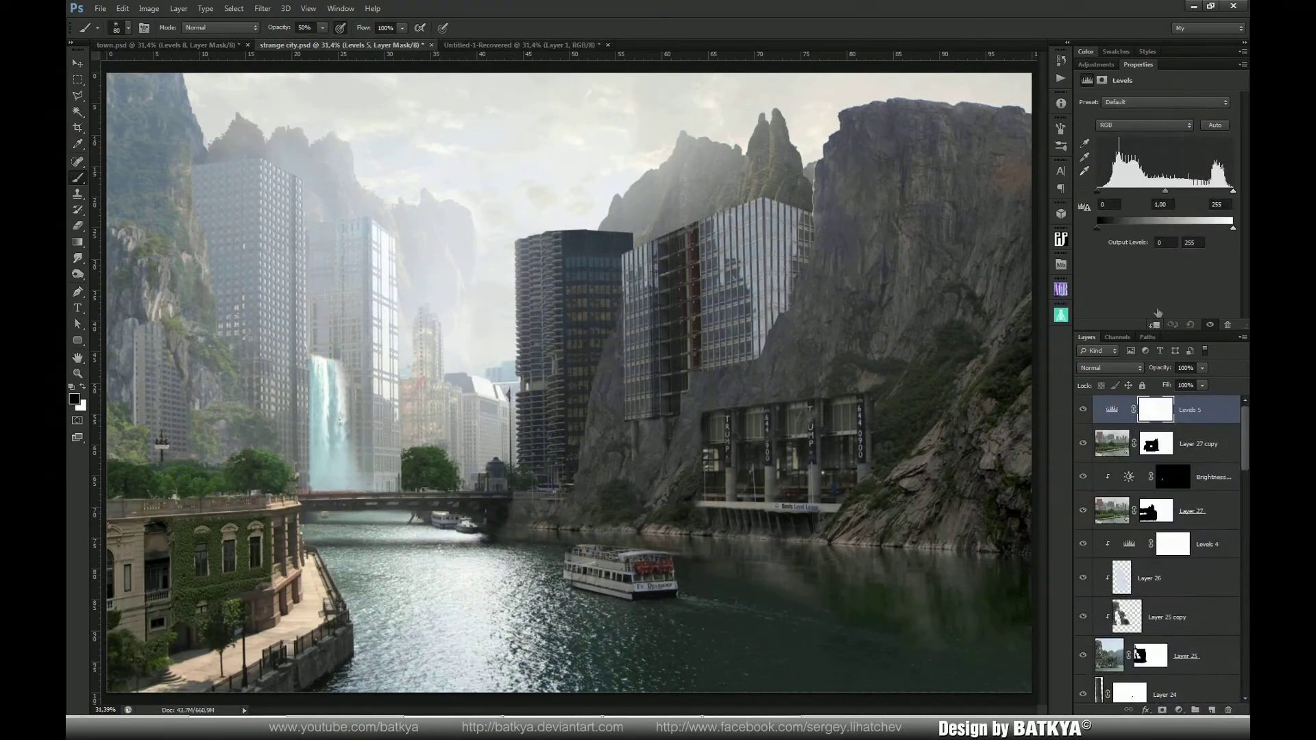
{"action": "left_click", "coordinate": [1154, 325]}
{"action": "left_click_drag", "start_coordinate": [1096, 227], "coordinate": [1141, 235]}
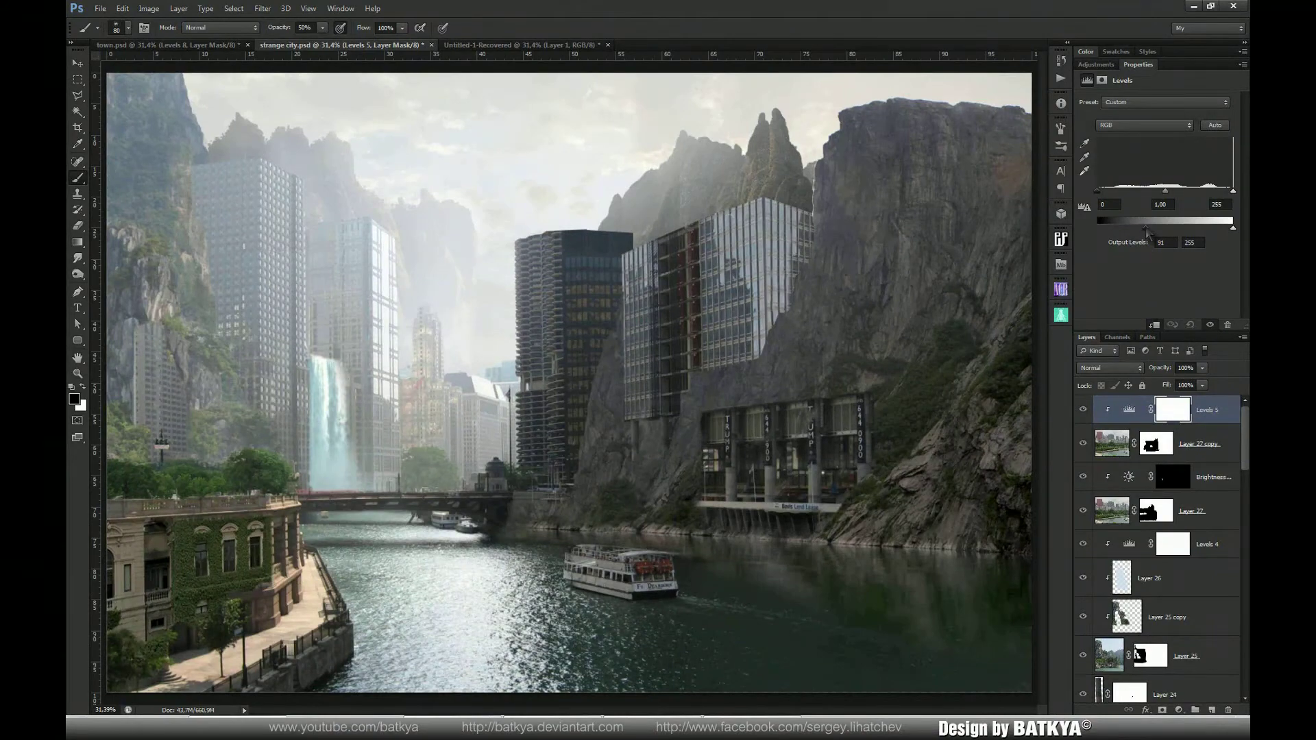
Paint over the lone tree on its Levels mask in black with a 125-pixel brush at 30% opacity
{"action": "left_click", "coordinate": [1156, 449]}
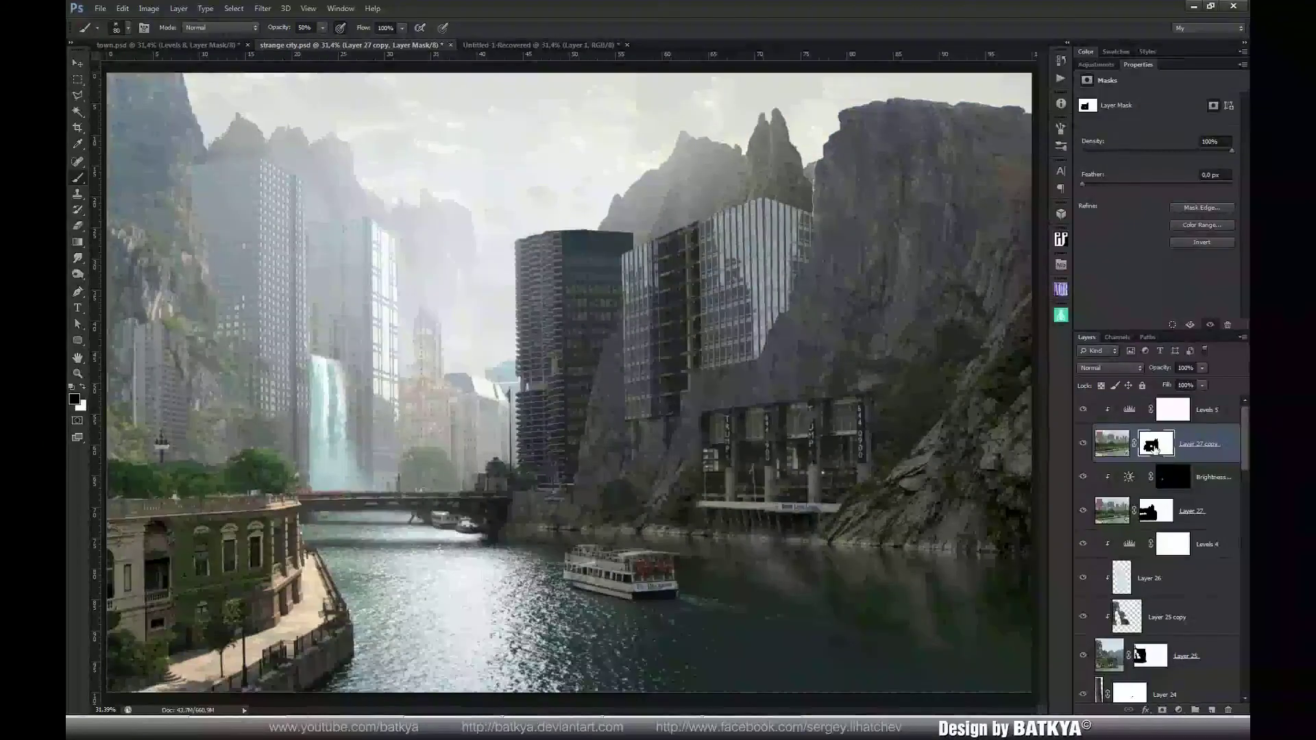
{"action": "key", "text": "bracketright"}
{"action": "key", "text": "bracketright"}
{"action": "key", "text": "bracketright"}
{"action": "key", "text": "alt+bracketright"}
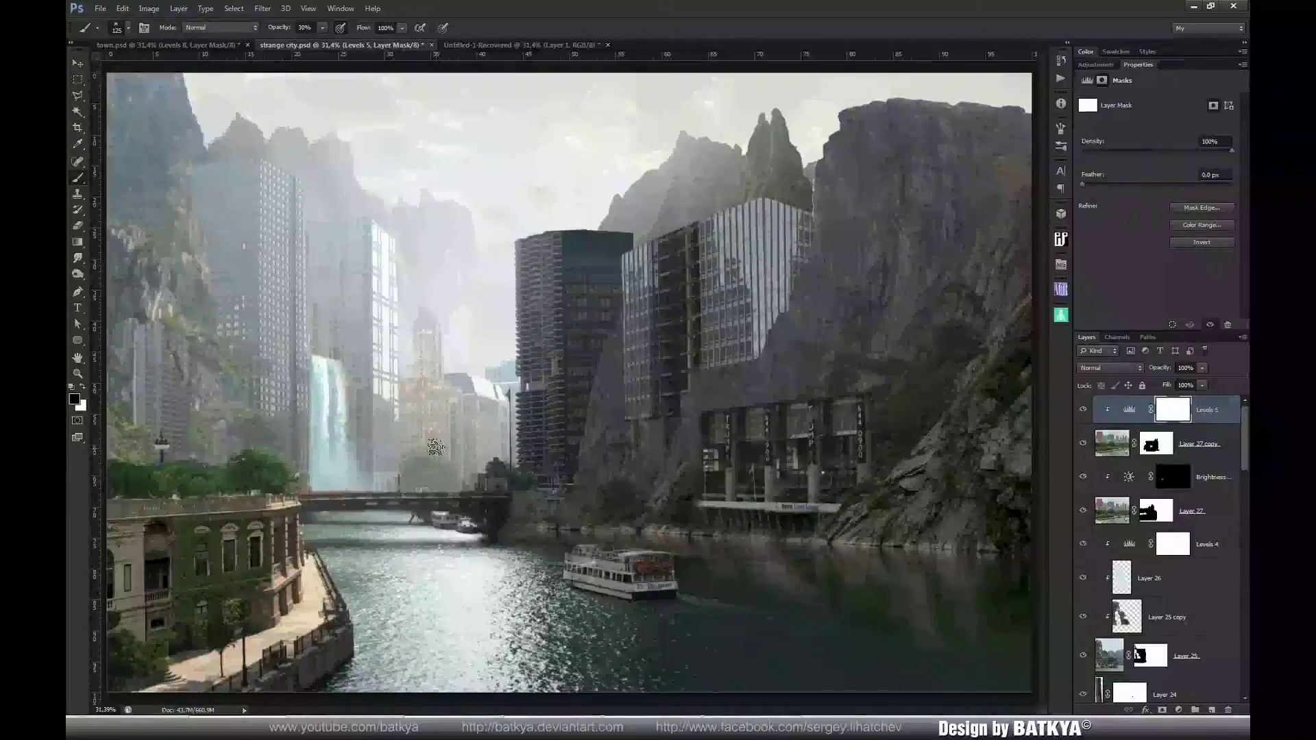
{"action": "mouse_move", "coordinate": [419, 450]}
{"action": "left_mouse_down"}
{"action": "mouse_move", "coordinate": [437, 476]}
{"action": "mouse_move", "coordinate": [413, 480]}
{"action": "mouse_move", "coordinate": [430, 483]}
{"action": "mouse_move", "coordinate": [423, 472]}
{"action": "left_mouse_up"}
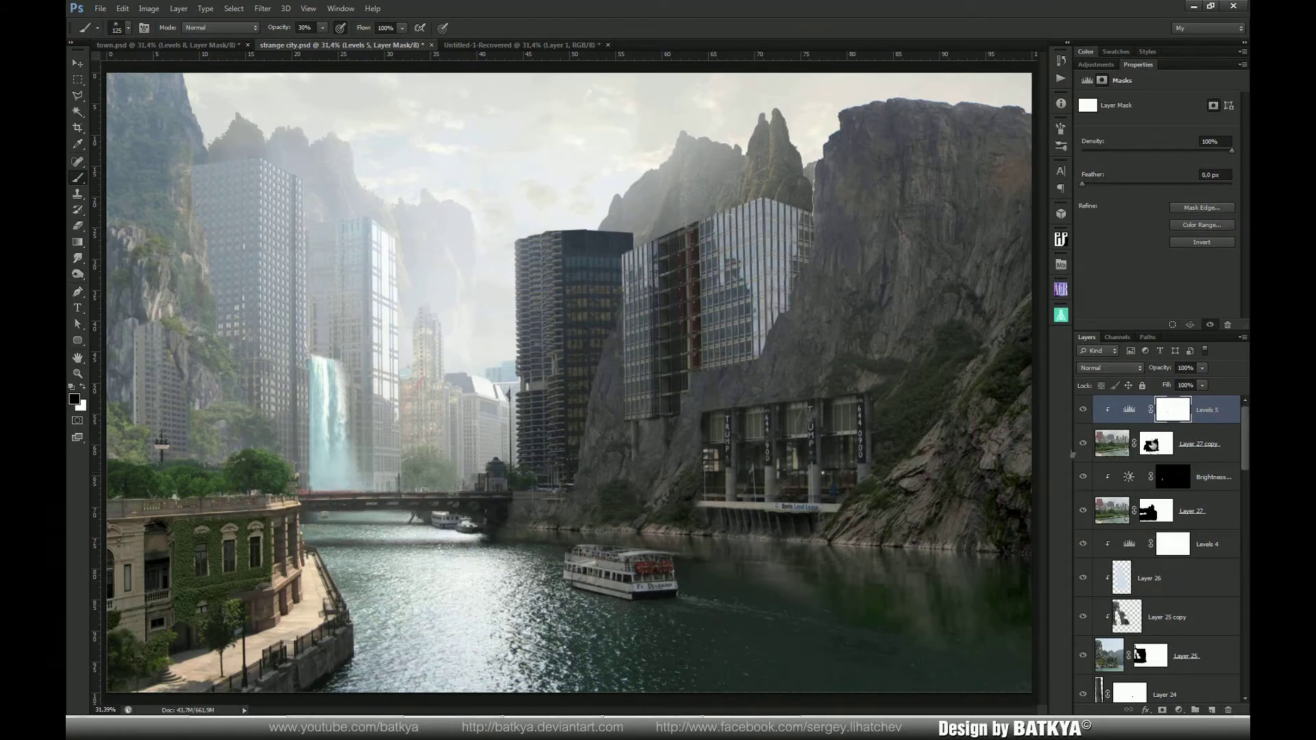
Touch up the lone tree's crown on its own layer mask with a 70-pixel brush
{"action": "key", "text": "alt+bracketleft"}
{"action": "key", "text": "bracketleft"}
{"action": "key", "text": "bracketleft"}
{"action": "key", "text": "bracketleft"}
{"action": "key", "text": "bracketleft"}
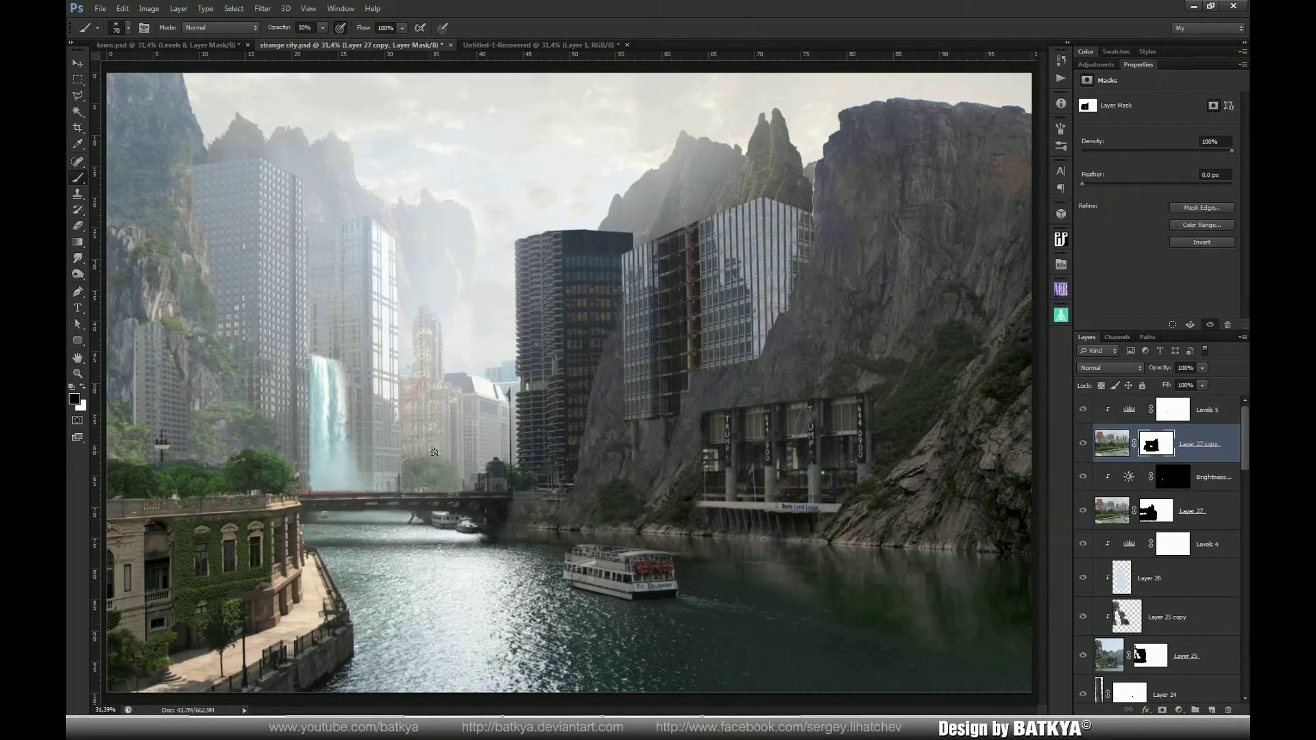
{"action": "mouse_move", "coordinate": [433, 451]}
{"action": "left_mouse_down"}
{"action": "mouse_move", "coordinate": [412, 452]}
{"action": "mouse_move", "coordinate": [444, 455]}
{"action": "left_mouse_up"}
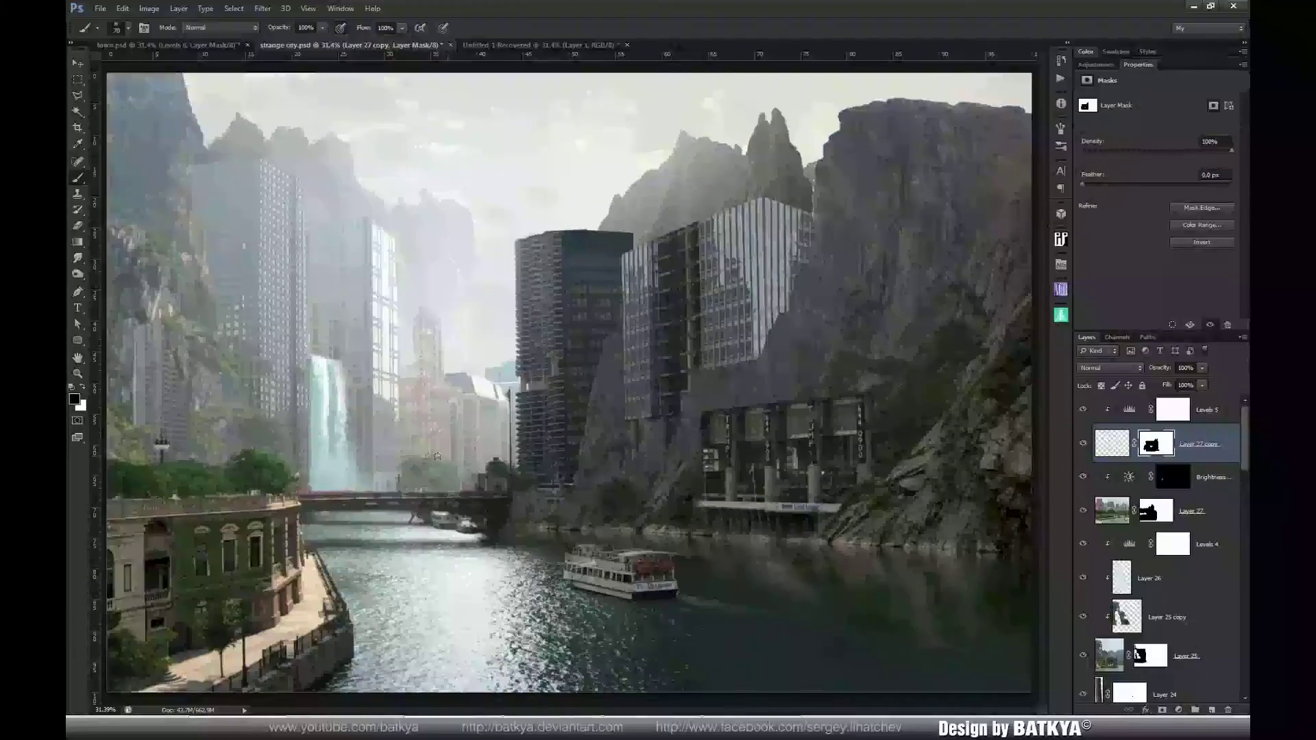
{"action": "key", "text": "x"}
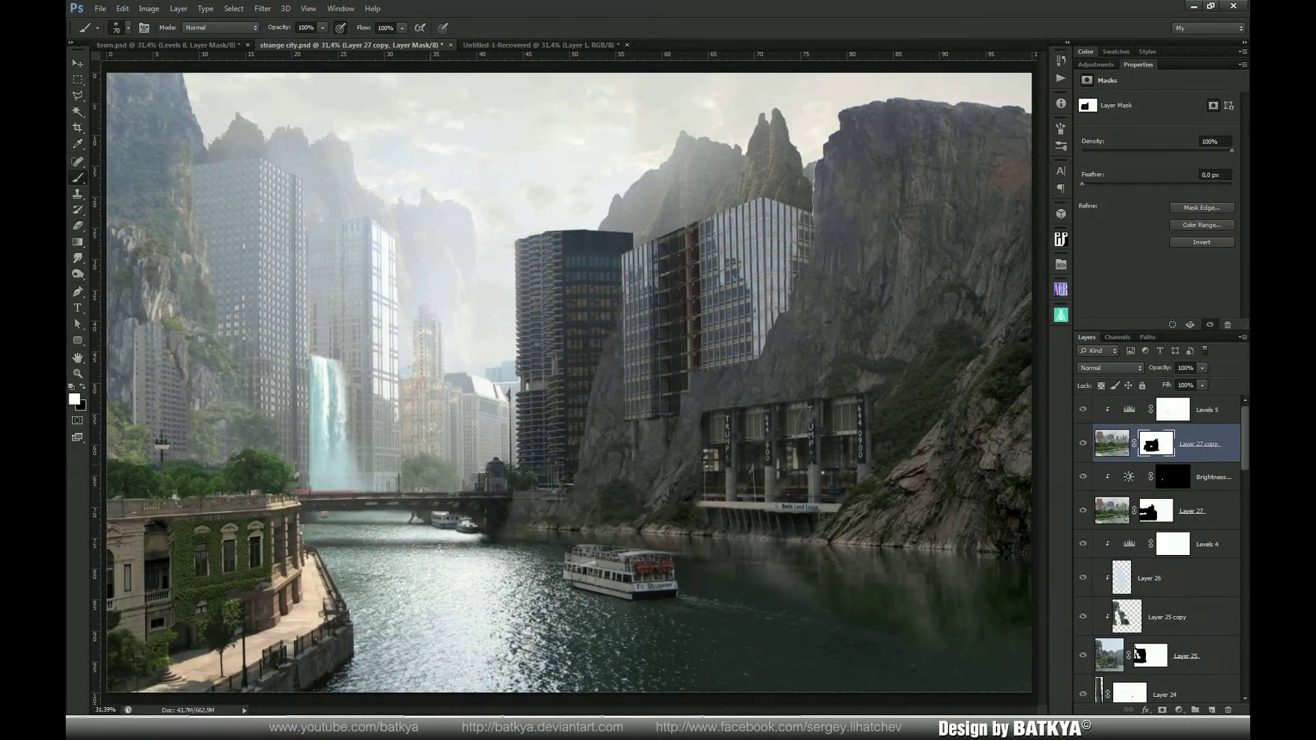
Add a Curves adjustment above all layers, set its blend mode to Multiply and invert its mask to black
{"action": "left_click", "coordinate": [1212, 410]}
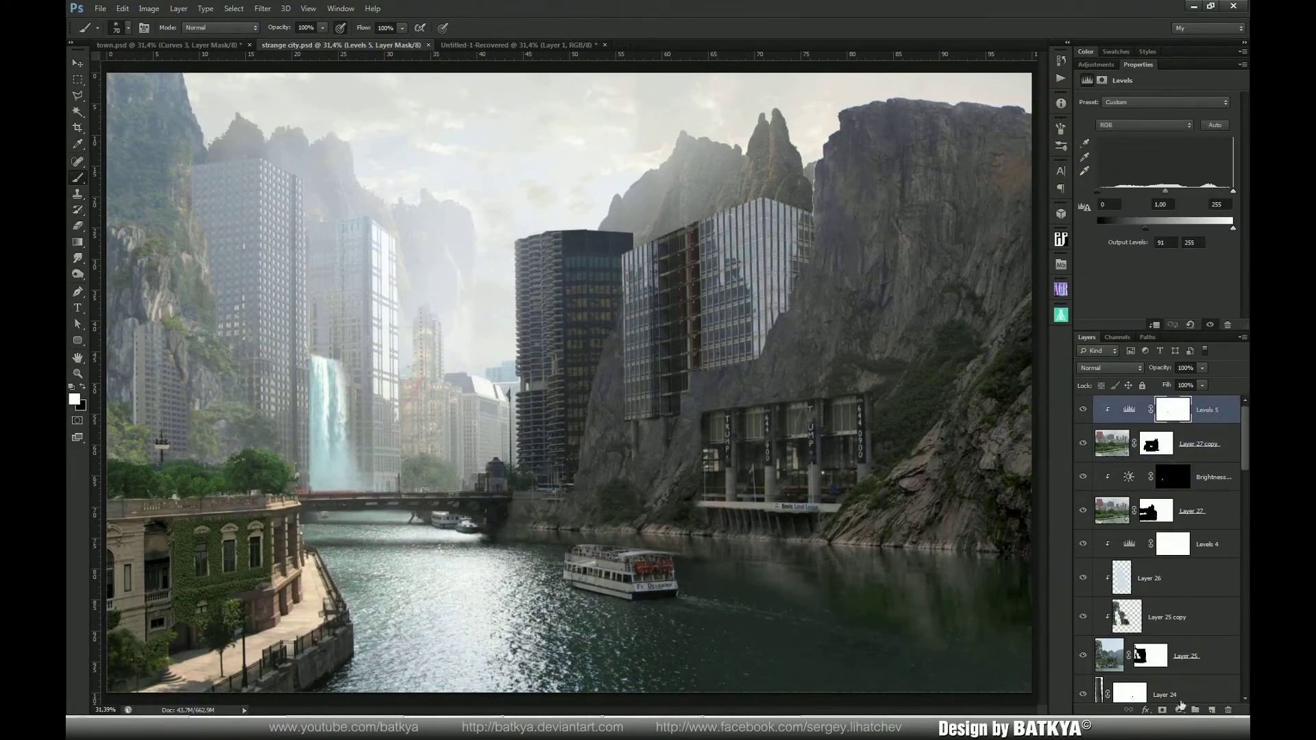
{"action": "left_click", "coordinate": [1179, 710]}
{"action": "left_click", "coordinate": [1141, 522]}
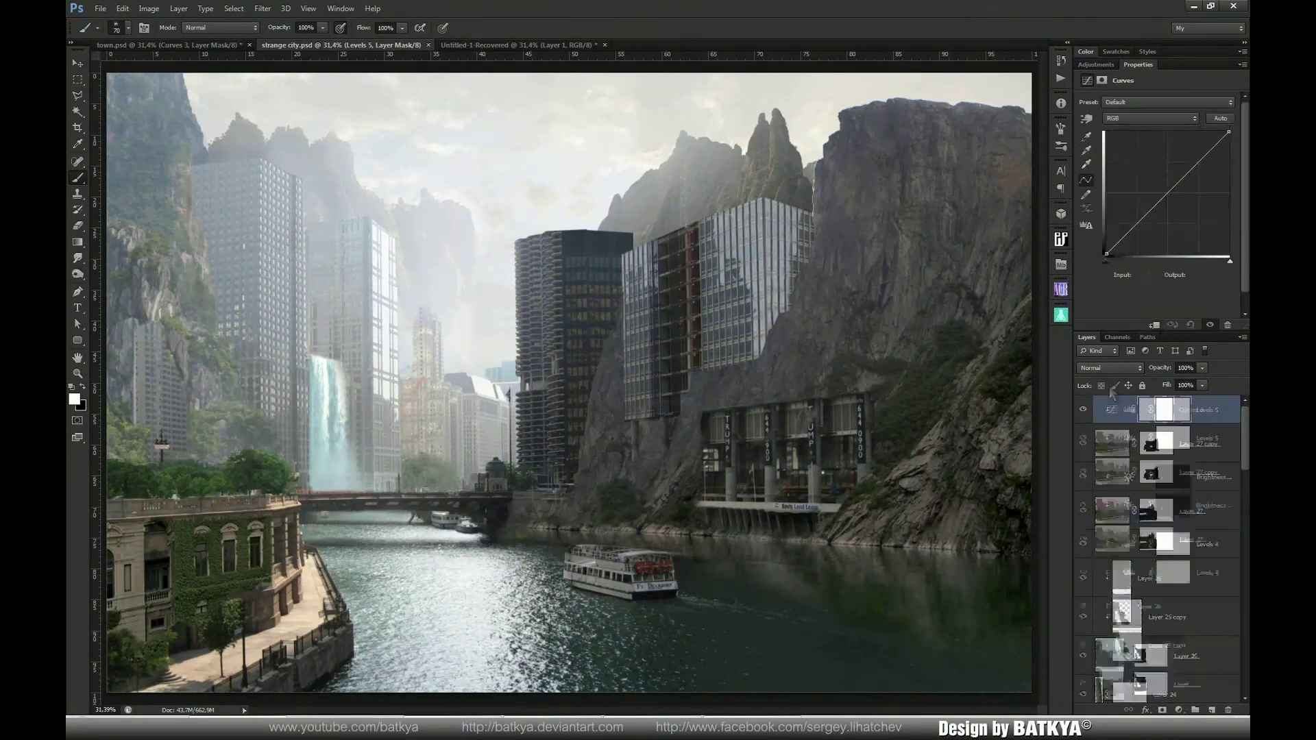
{"action": "left_click", "coordinate": [1121, 372]}
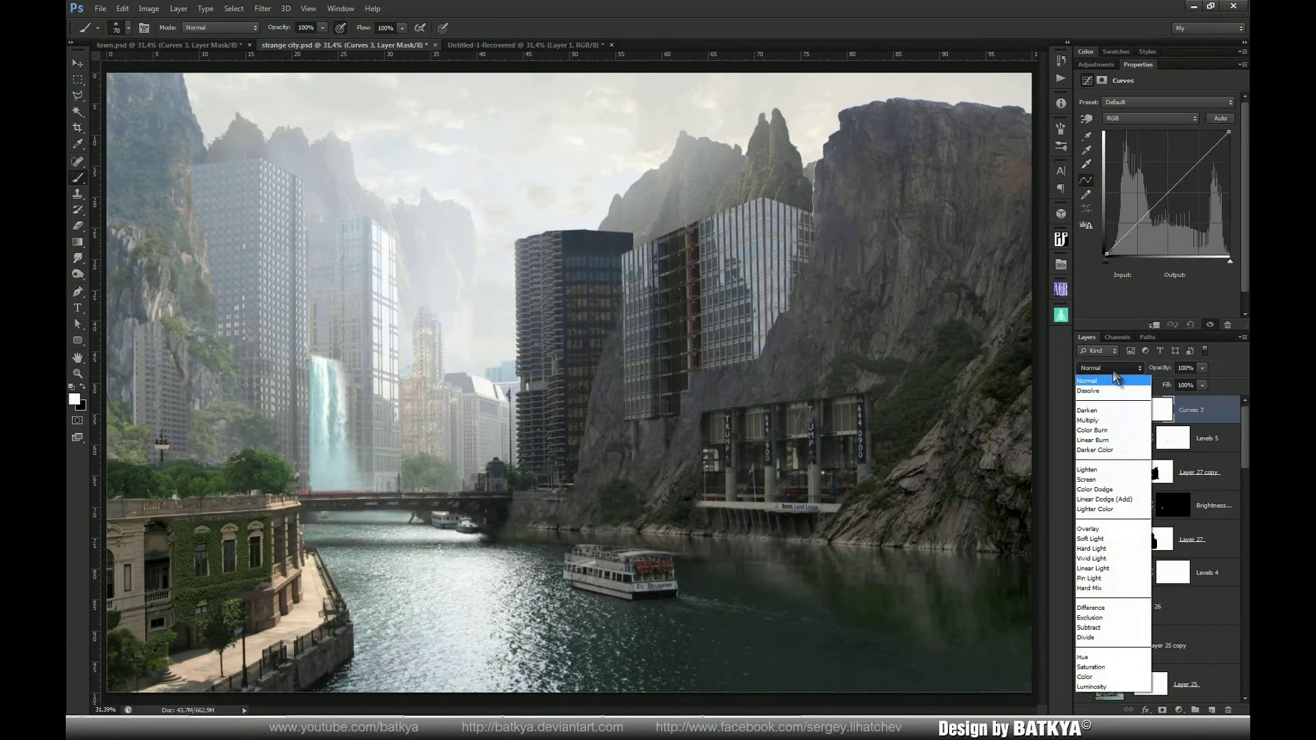
{"action": "left_click", "coordinate": [1119, 423]}
{"action": "left_click", "coordinate": [1155, 412]}
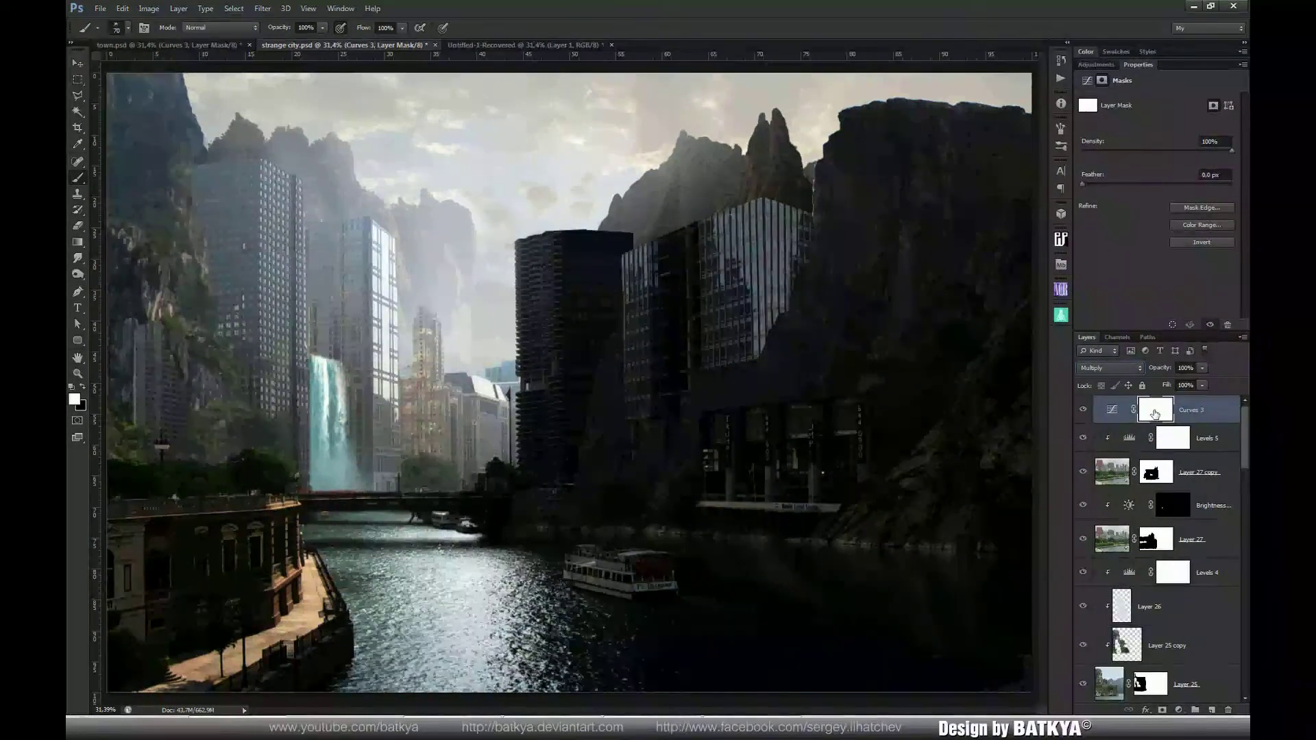
{"action": "key", "text": "ctrl+i"}
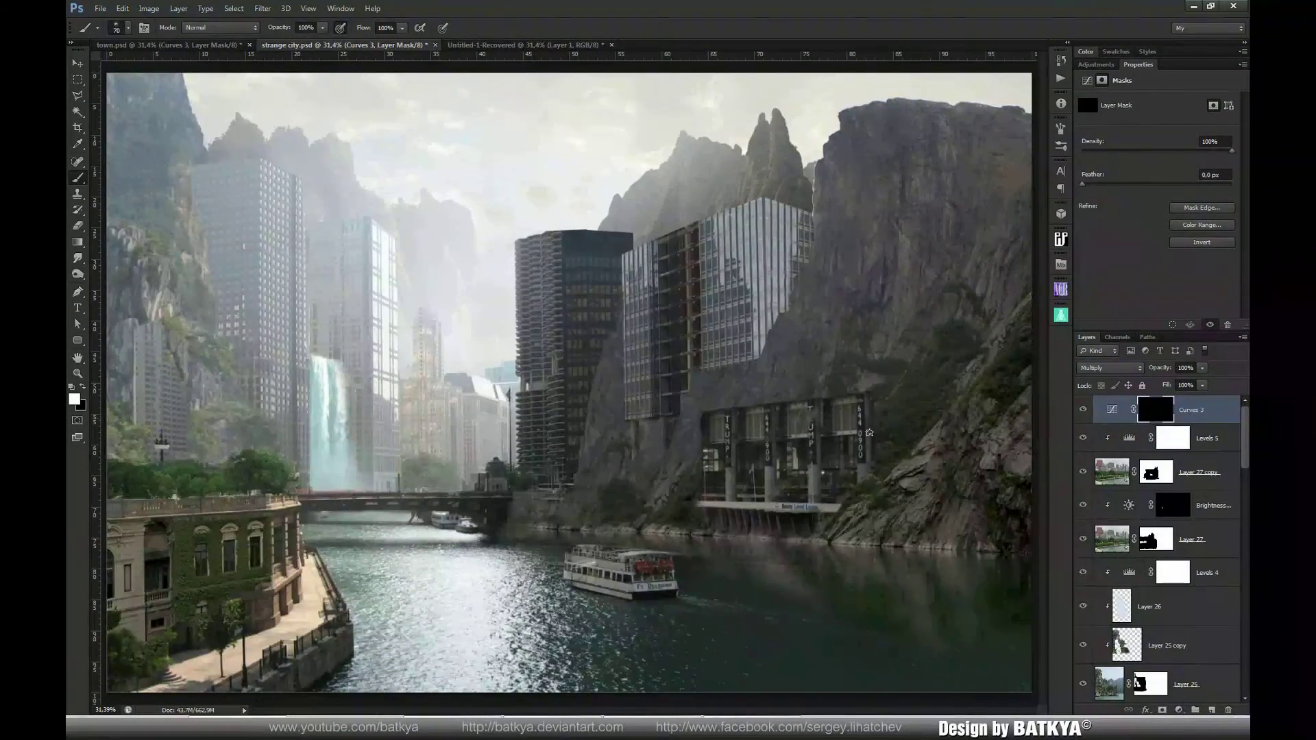
Paint shadows over the large rock cliff on the Curves mask in white with a 200-pixel brush at 10% opacity
{"action": "right_click", "coordinate": [625, 440]}
{"action": "double_click", "coordinate": [745, 536]}
{"action": "key", "text": "bracketleft"}
{"action": "key", "text": "bracketleft"}
{"action": "key", "text": "bracketleft"}
{"action": "key", "text": "1"}
{"action": "key", "text": "bracketright"}
{"action": "key", "text": "bracketright"}
{"action": "key", "text": "bracketright"}
{"action": "key", "text": "bracketright"}
{"action": "key", "text": "bracketright"}
{"action": "key", "text": "bracketright"}
{"action": "key", "text": "bracketright"}
{"action": "key", "text": "bracketright"}
{"action": "key", "text": "bracketright"}
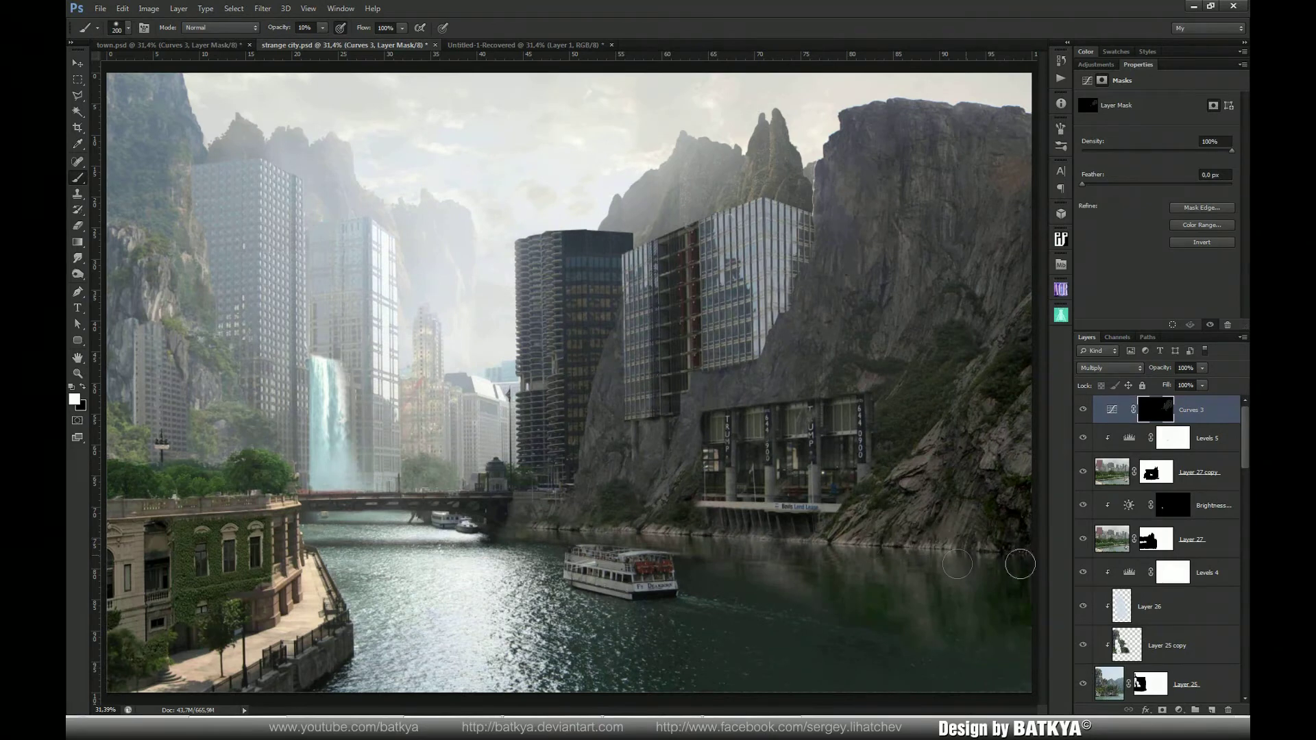
{"action": "mouse_move", "coordinate": [1026, 350]}
{"action": "left_mouse_down"}
{"action": "mouse_move", "coordinate": [921, 484]}
{"action": "mouse_move", "coordinate": [934, 459]}
{"action": "mouse_move", "coordinate": [850, 506]}
{"action": "left_mouse_up"}
Paint finer shadows around the cliff buildings and along the cliff's waterline on the Curves mask with 45- and 60-pixel brushes
{"action": "key", "text": "bracketleft"}
{"action": "key", "text": "bracketleft"}
{"action": "key", "text": "bracketleft"}
{"action": "key", "text": "bracketleft"}
{"action": "key", "text": "bracketleft"}
{"action": "key", "text": "bracketleft"}
{"action": "key", "text": "bracketleft"}
{"action": "key", "text": "bracketleft"}
{"action": "key", "text": "bracketleft"}
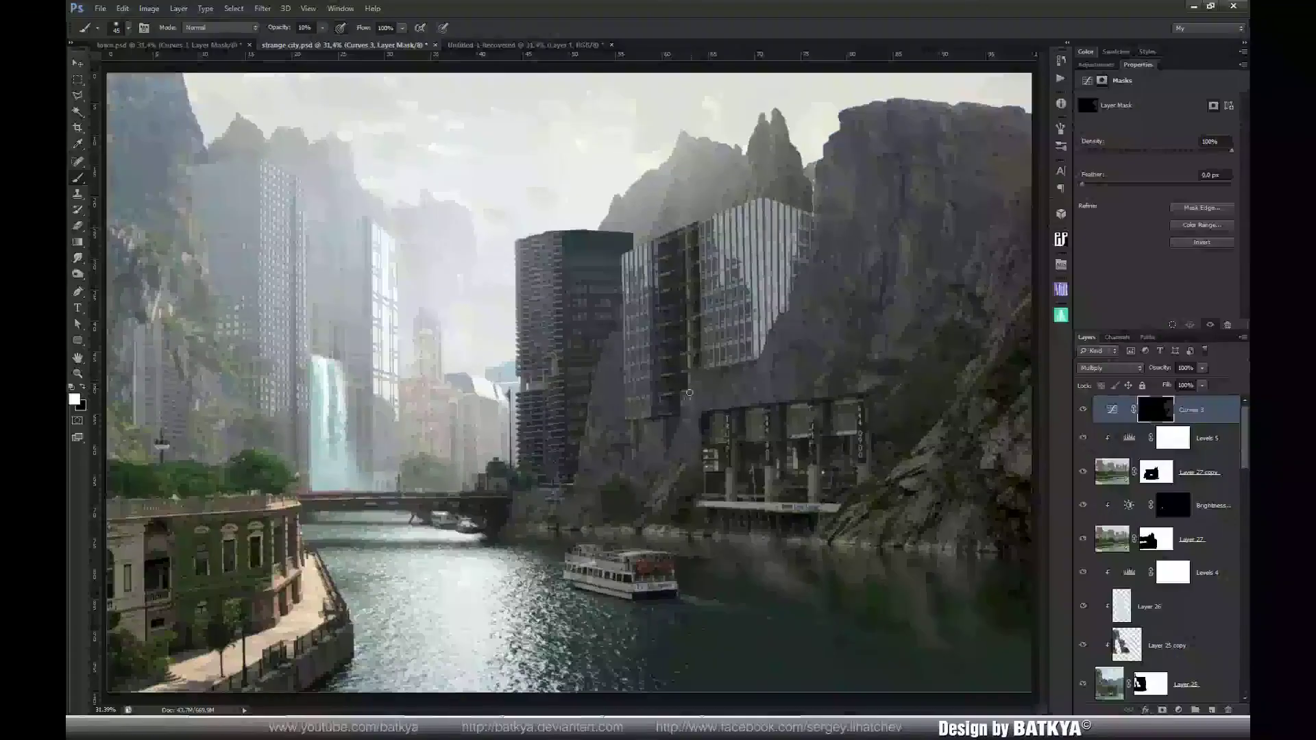
{"action": "key", "text": "bracketright"}
{"action": "key", "text": "bracketright"}
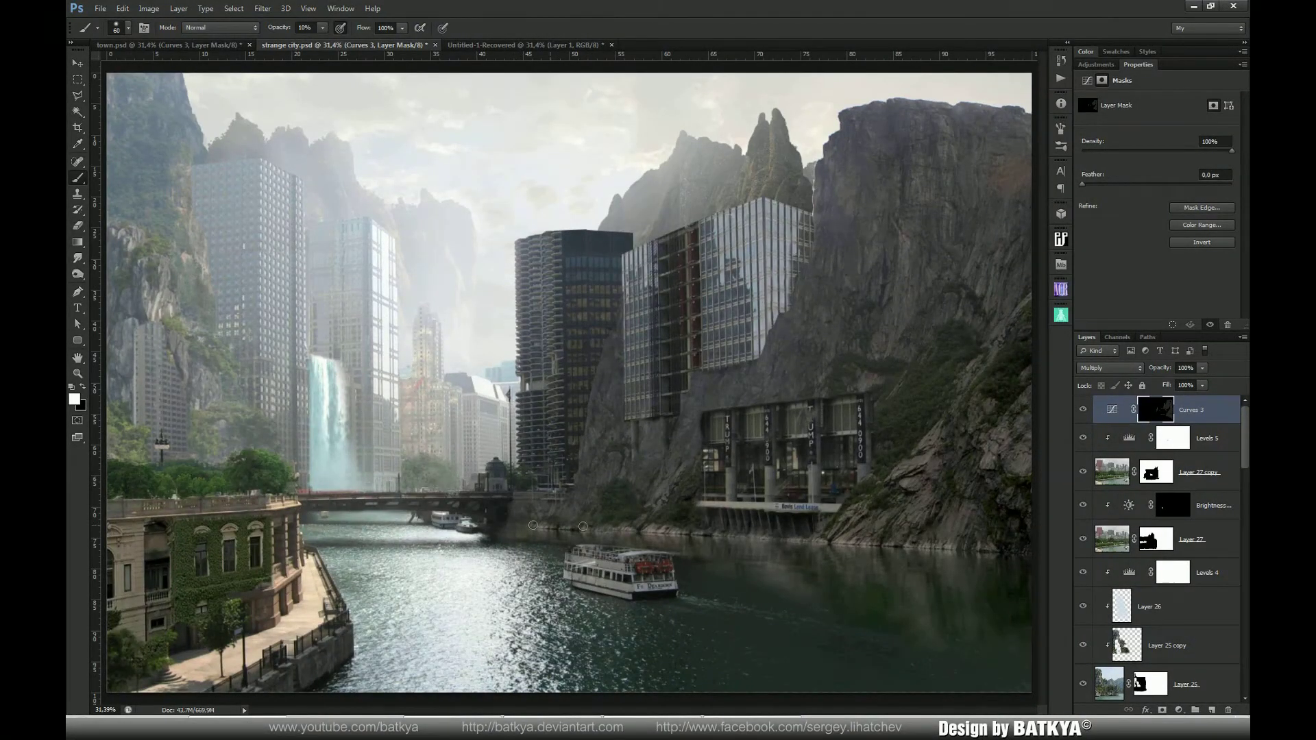
Darken broader areas with a 150-pixel brush and shade the rock face beside the waterfall towers with a 100-pixel brush
{"action": "key", "text": "bracketright"}
{"action": "key", "text": "bracketright"}
{"action": "key", "text": "bracketright"}
{"action": "key", "text": "bracketright"}
{"action": "key", "text": "bracketright"}
{"action": "key", "text": "bracketright"}
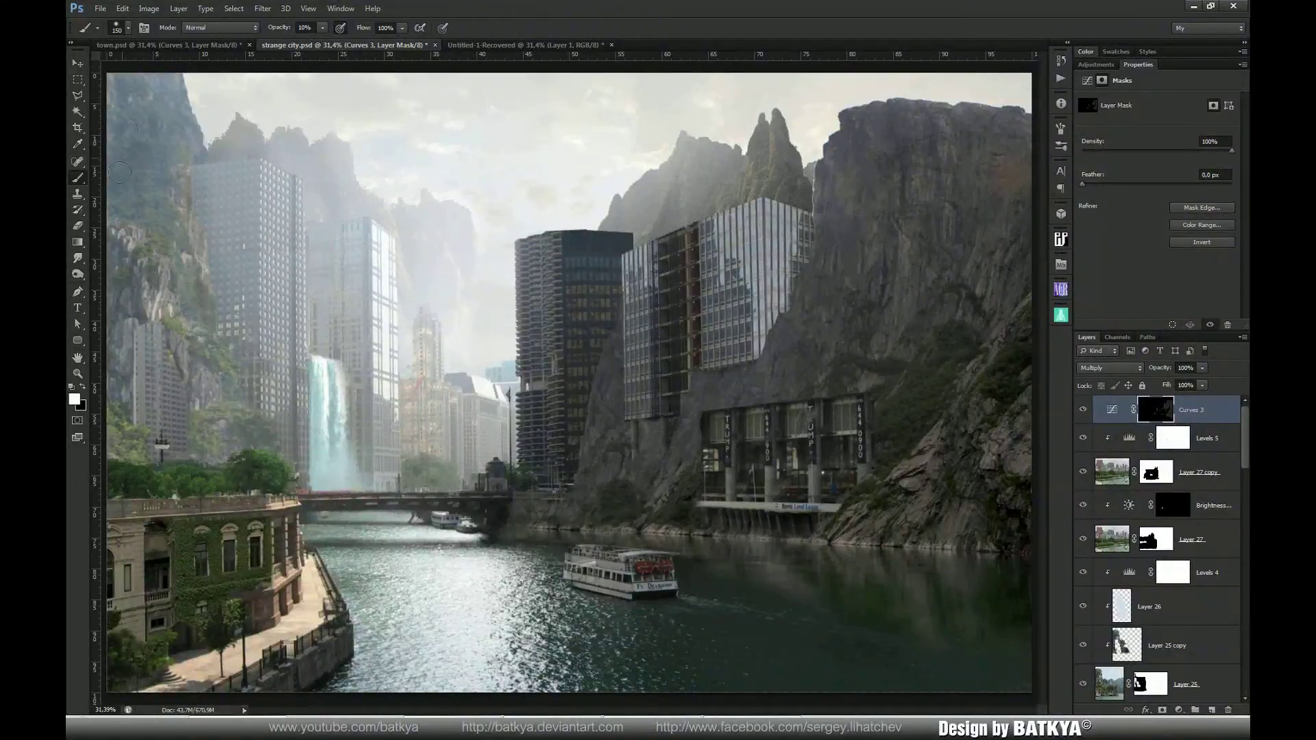
{"action": "key", "text": "bracketleft"}
{"action": "mouse_move", "coordinate": [184, 293]}
{"action": "left_mouse_down"}
{"action": "mouse_move", "coordinate": [206, 336]}
{"action": "mouse_move", "coordinate": [188, 409]}
{"action": "mouse_move", "coordinate": [160, 334]}
{"action": "left_mouse_up"}
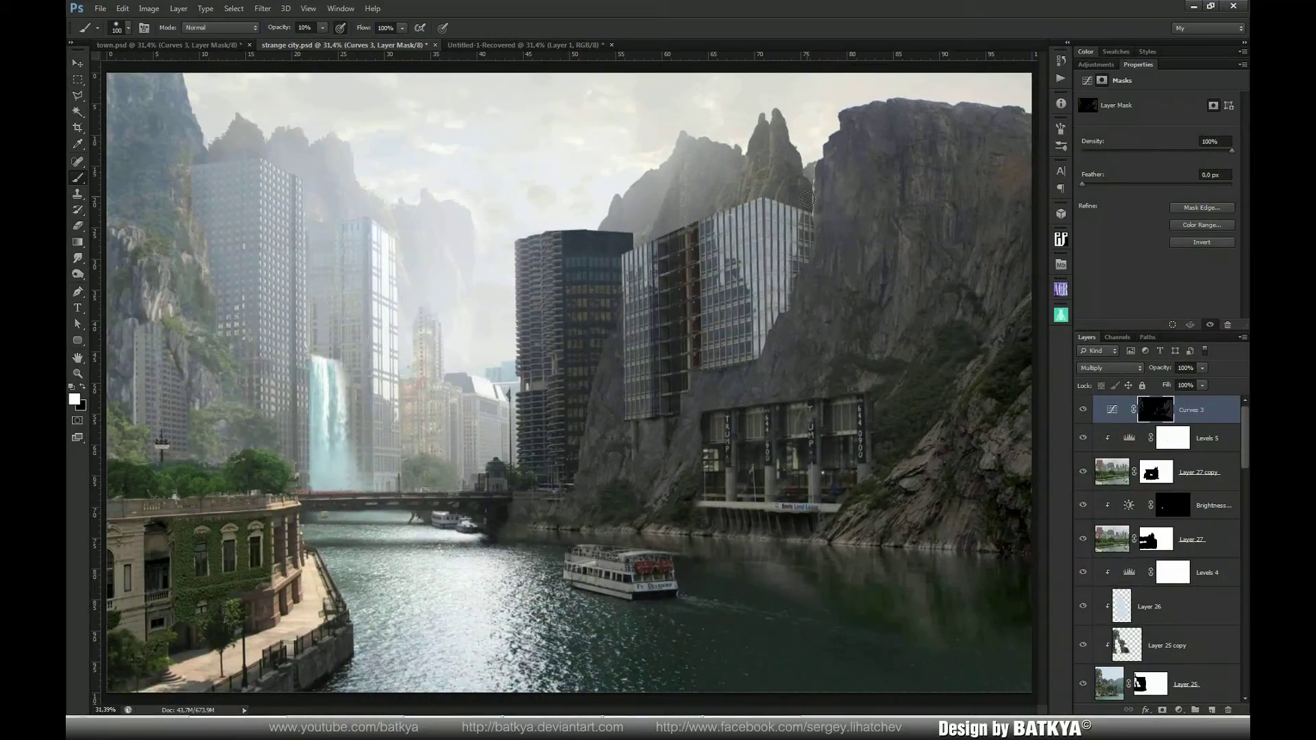
Refine Layer 9's mask along the large cliff's edge beside the rocky peak and the glass building at 100% brush opacity
{"action": "left_click_drag", "start_coordinate": [1246, 422], "coordinate": [1245, 583]}
{"action": "left_click", "coordinate": [1144, 506]}
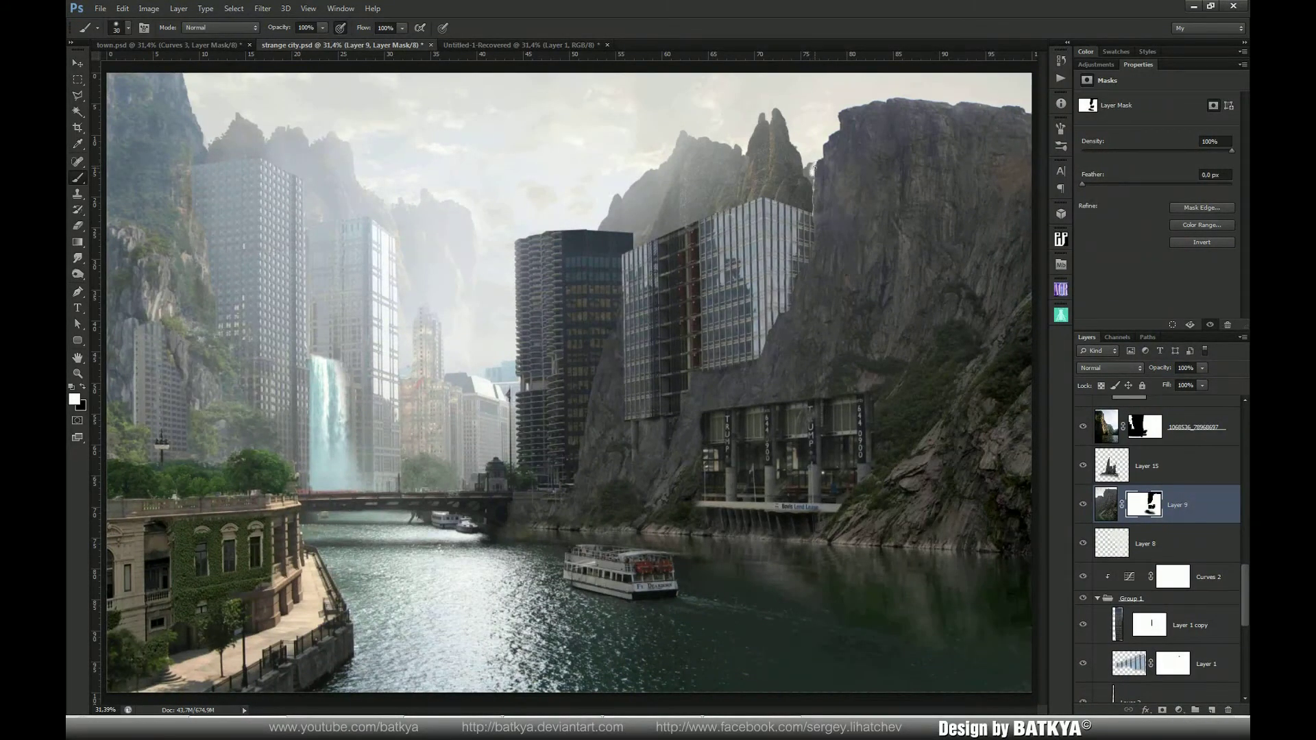
{"action": "key", "text": "x"}
{"action": "key", "text": "z"}
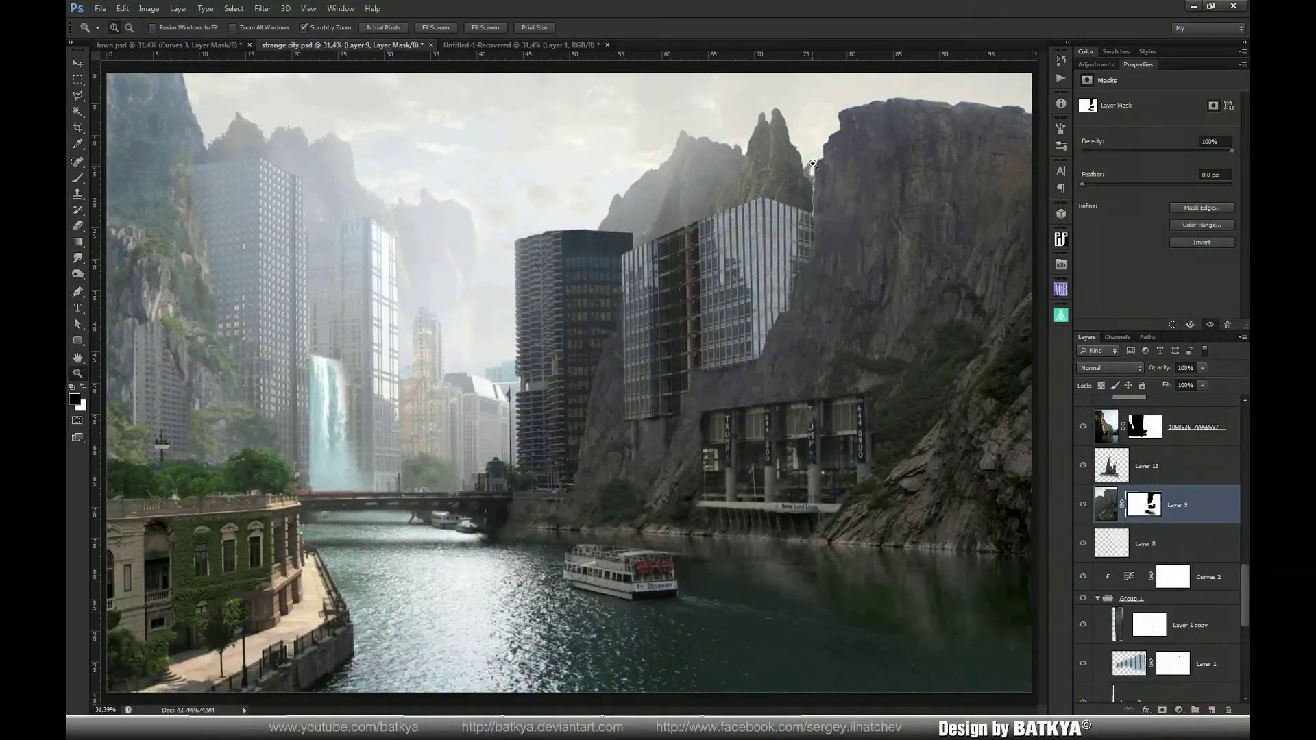
{"action": "key", "text": "b"}
{"action": "key", "text": "x"}
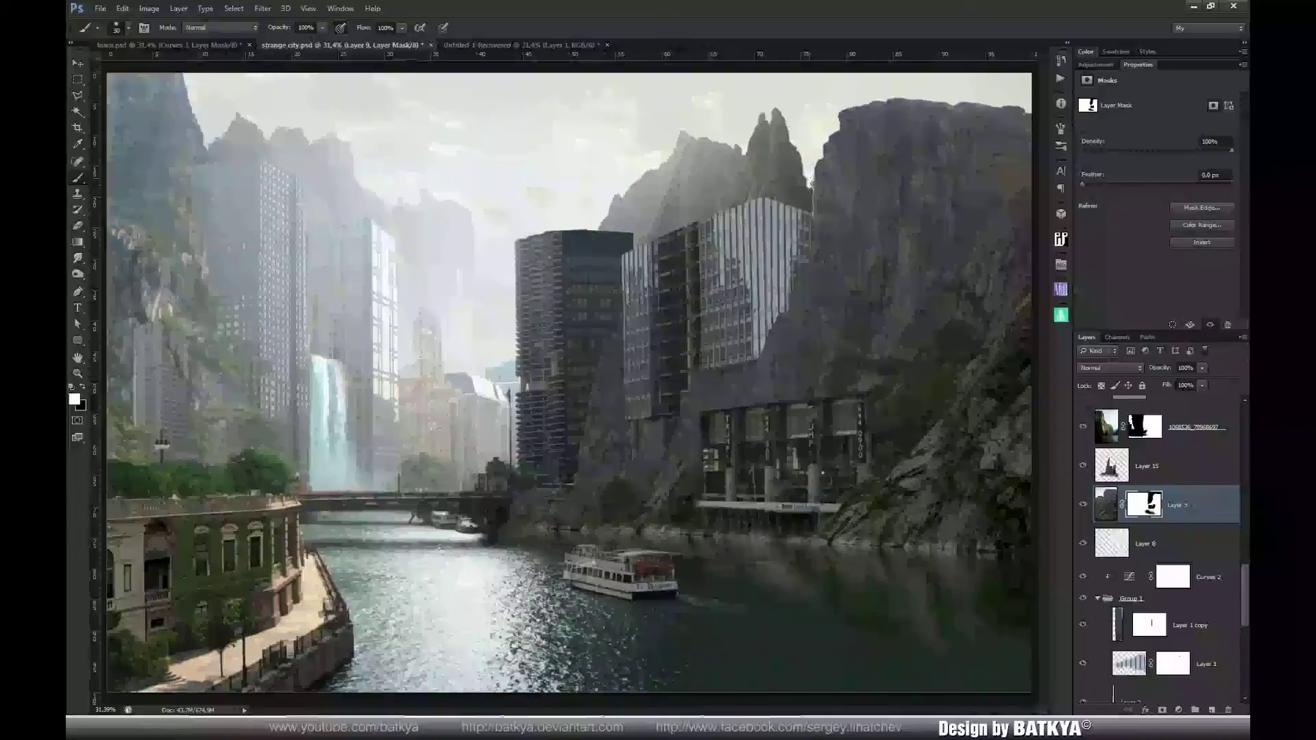
{"action": "key", "text": "x"}
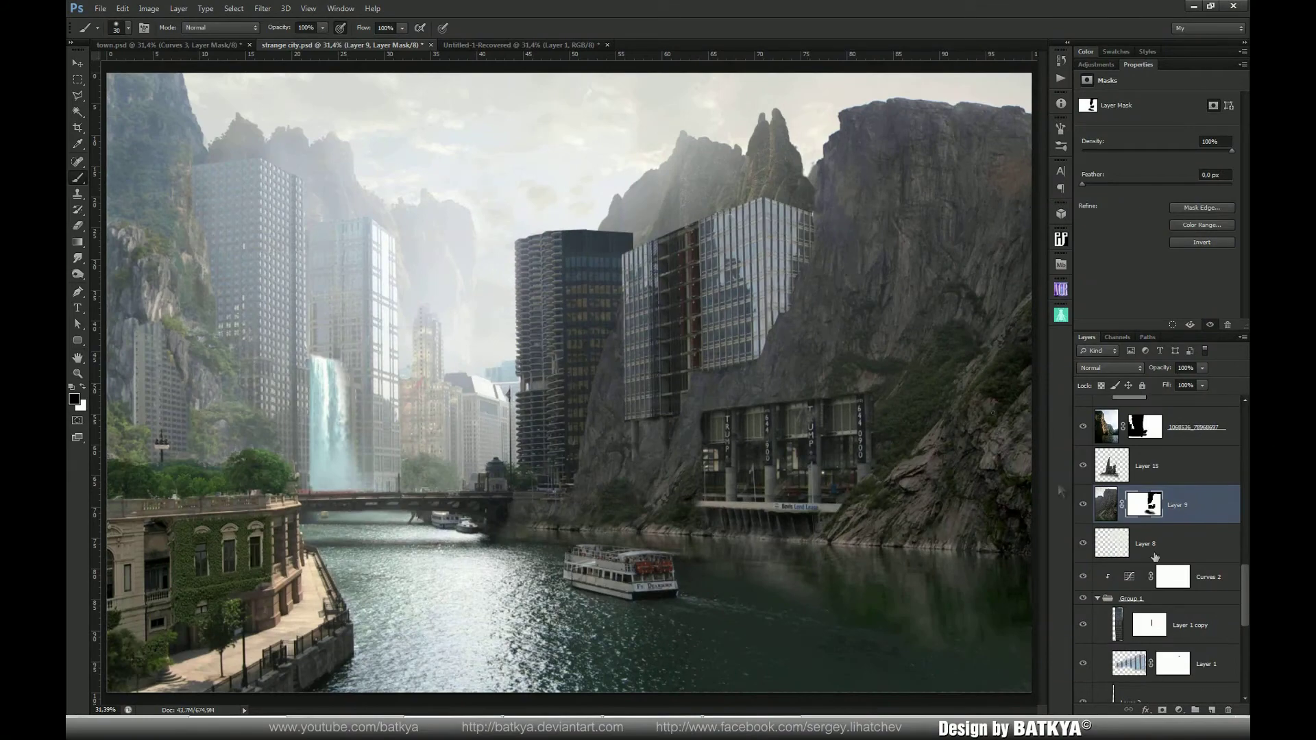
Return to the Multiply Curves mask and deepen the cliff shadows in white with a 125-pixel brush at 10% opacity
{"action": "left_click_drag", "start_coordinate": [1246, 594], "coordinate": [1246, 425]}
{"action": "left_click", "coordinate": [1196, 410]}
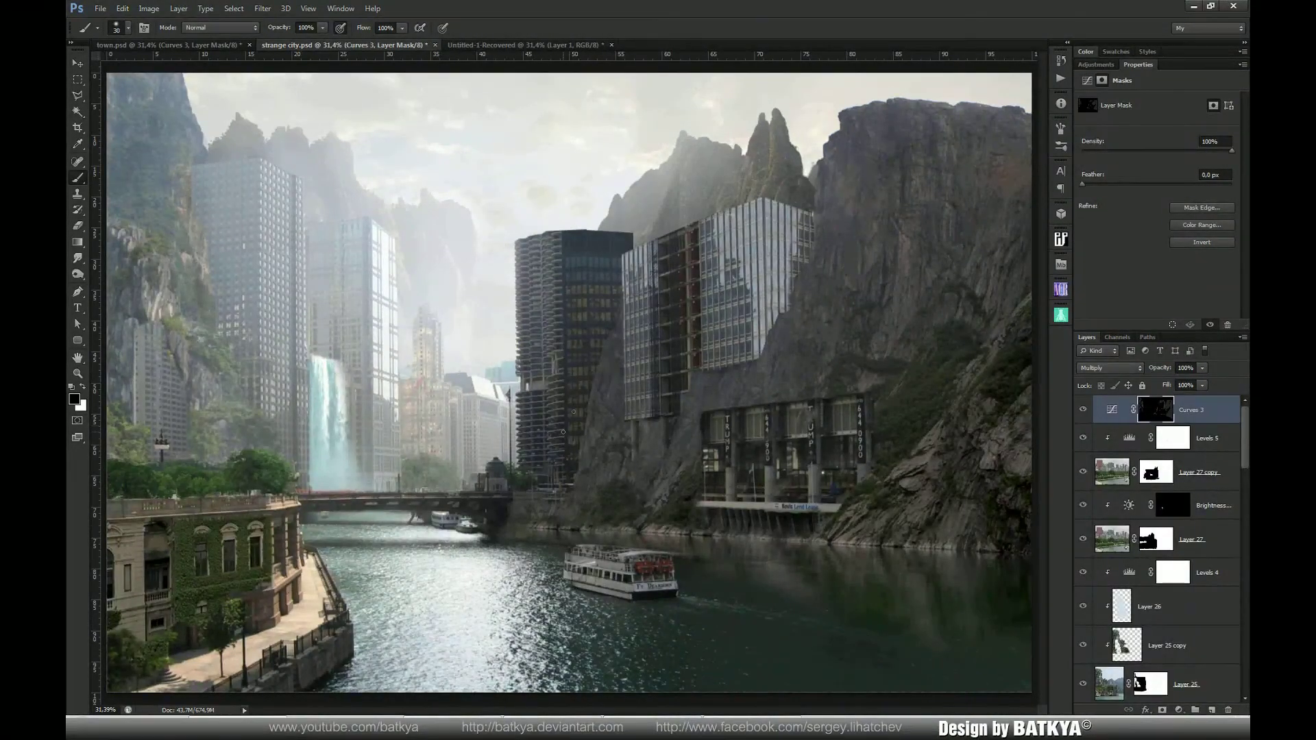
{"action": "key", "text": "bracketright"}
{"action": "key", "text": "bracketright"}
{"action": "key", "text": "bracketright"}
{"action": "key", "text": "bracketright"}
{"action": "key", "text": "bracketright"}
{"action": "key", "text": "bracketright"}
{"action": "key", "text": "bracketright"}
{"action": "key", "text": "x"}
{"action": "key", "text": "1"}
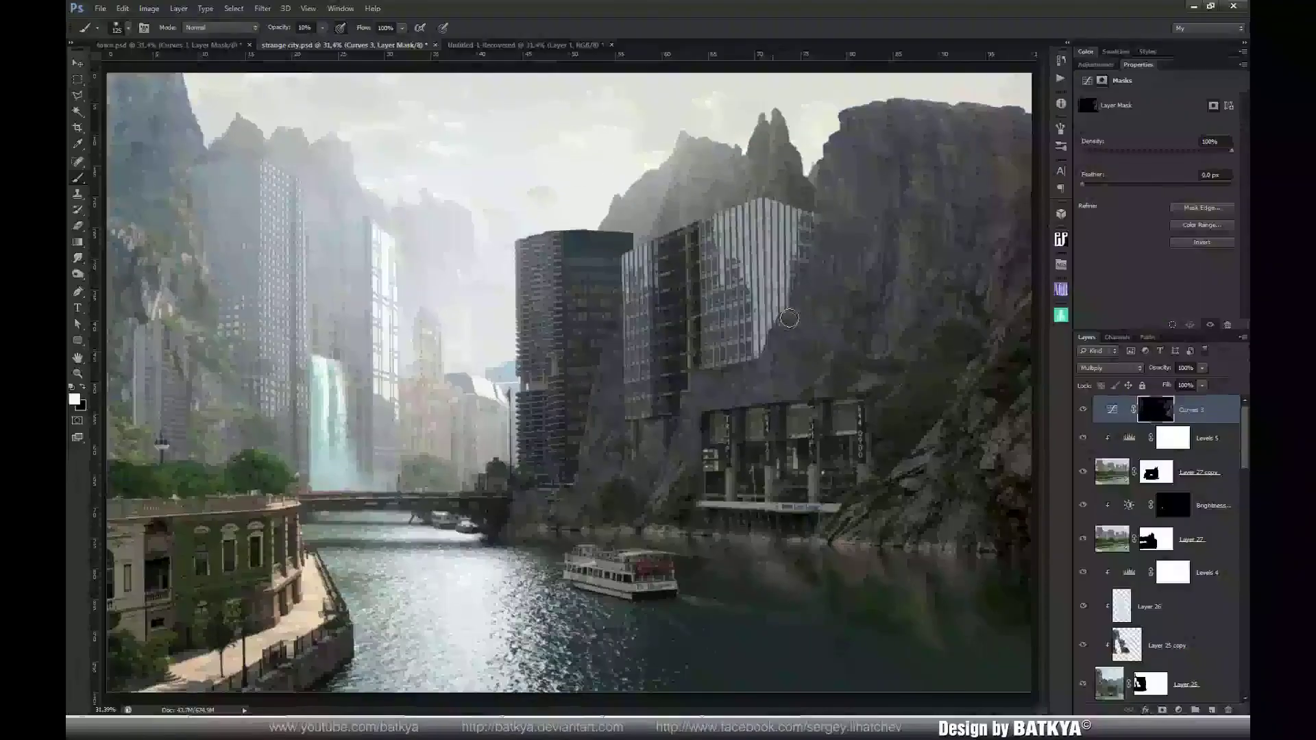
Add smaller shadows on the rock ledge beneath the glass building on the Curves mask with a 60-pixel brush
{"action": "key", "text": "bracketleft"}
{"action": "key", "text": "bracketleft"}
{"action": "key", "text": "bracketleft"}
{"action": "key", "text": "bracketleft"}
{"action": "key", "text": "bracketleft"}
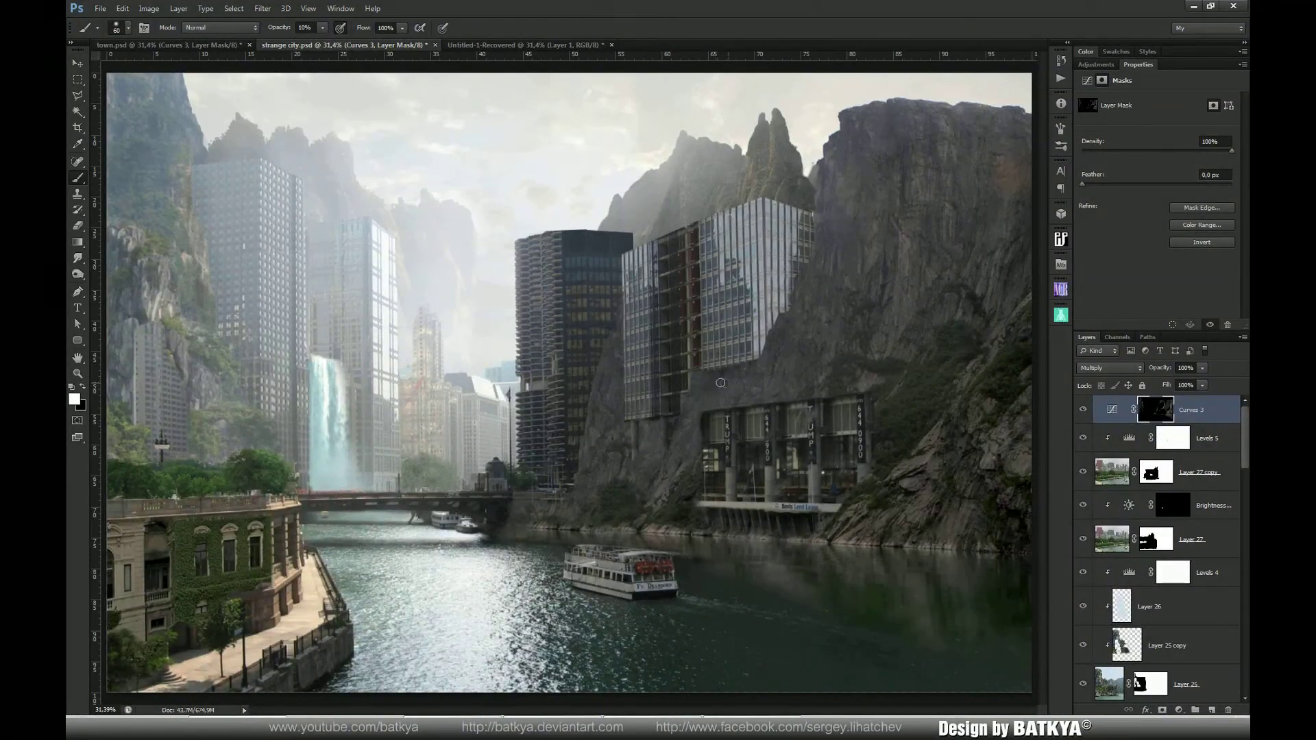
Add a Color Balance adjustment on top and set its shadows to Cyan-Red -9, Magenta-Green -4 and Yellow-Blue -2
{"action": "left_click", "coordinate": [1086, 80]}
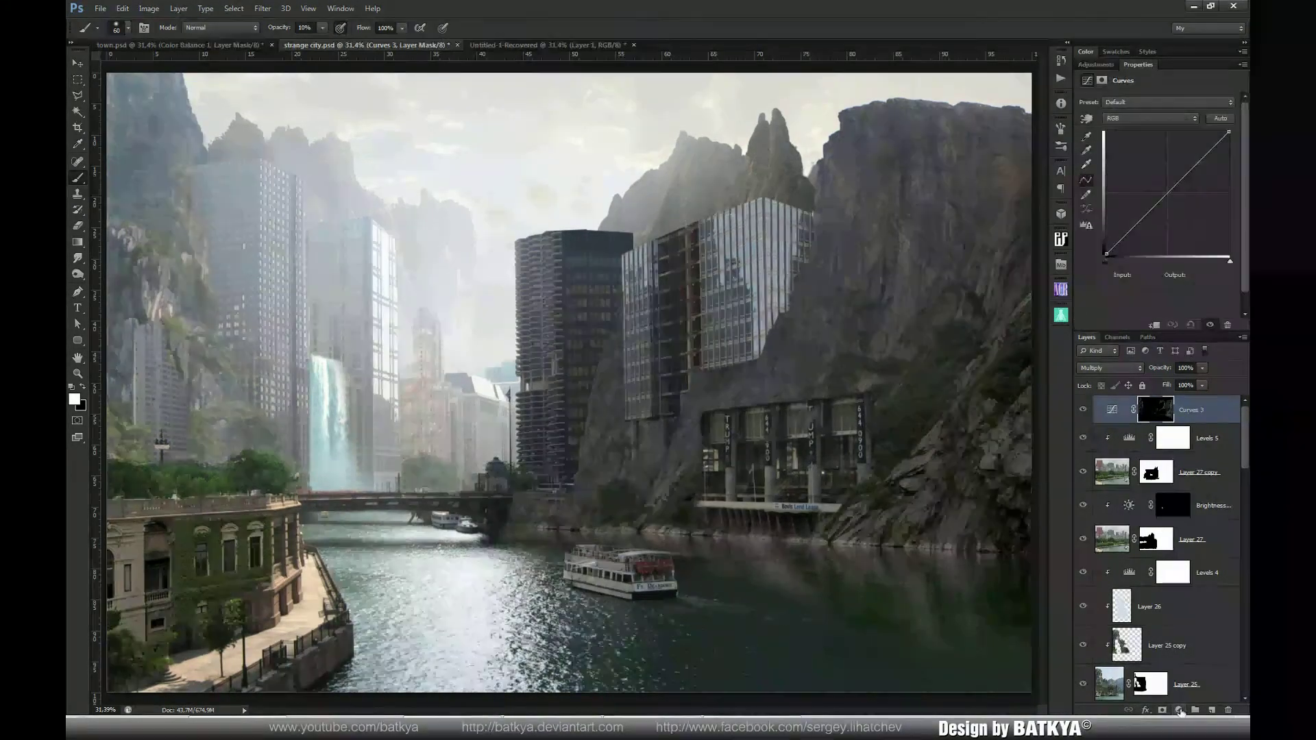
{"action": "left_click", "coordinate": [1179, 710]}
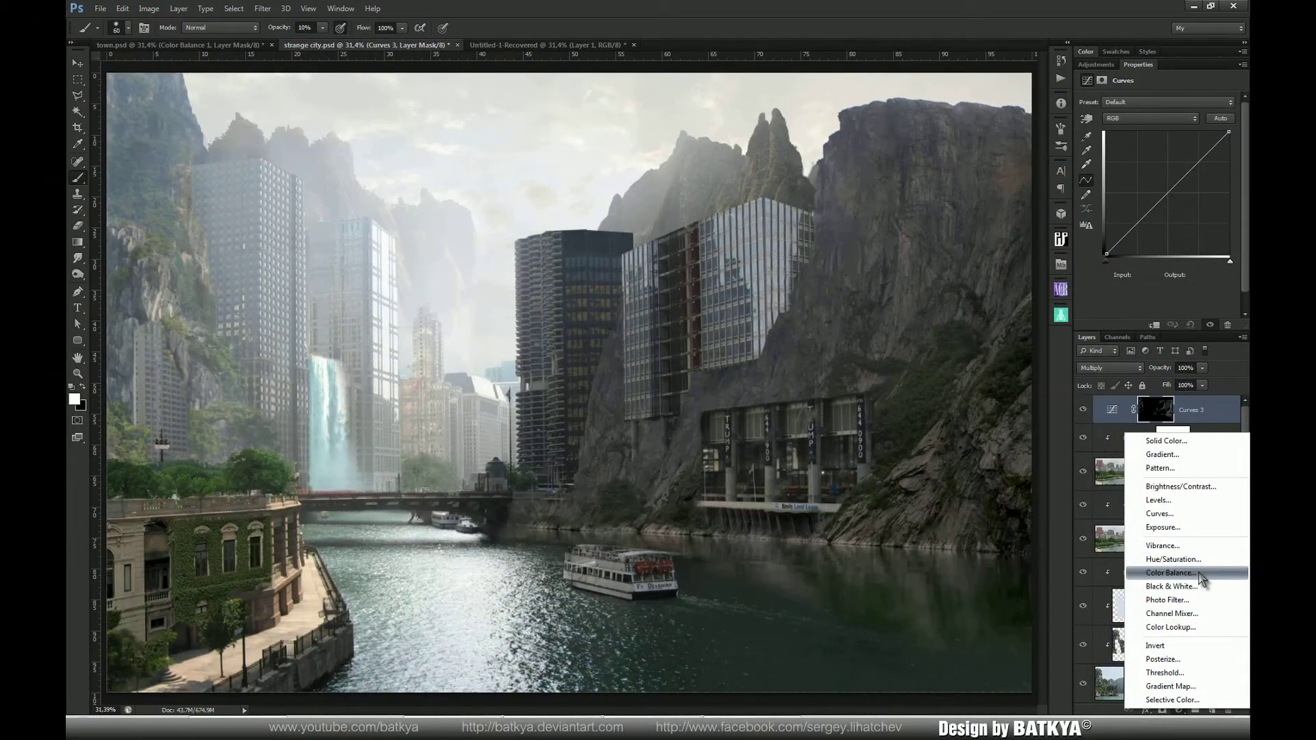
{"action": "left_click", "coordinate": [1169, 573]}
{"action": "left_click", "coordinate": [1165, 102]}
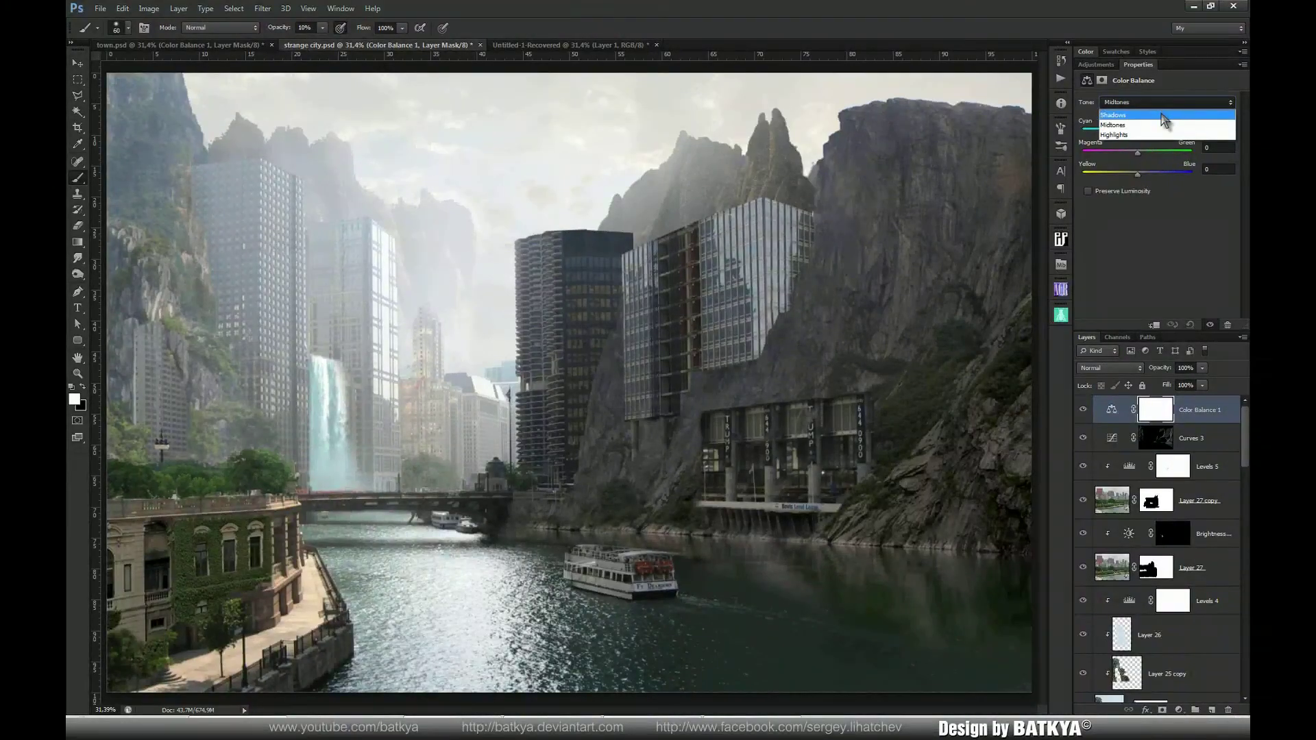
{"action": "left_click", "coordinate": [1164, 114]}
{"action": "left_click_drag", "start_coordinate": [1139, 136], "coordinate": [1136, 140]}
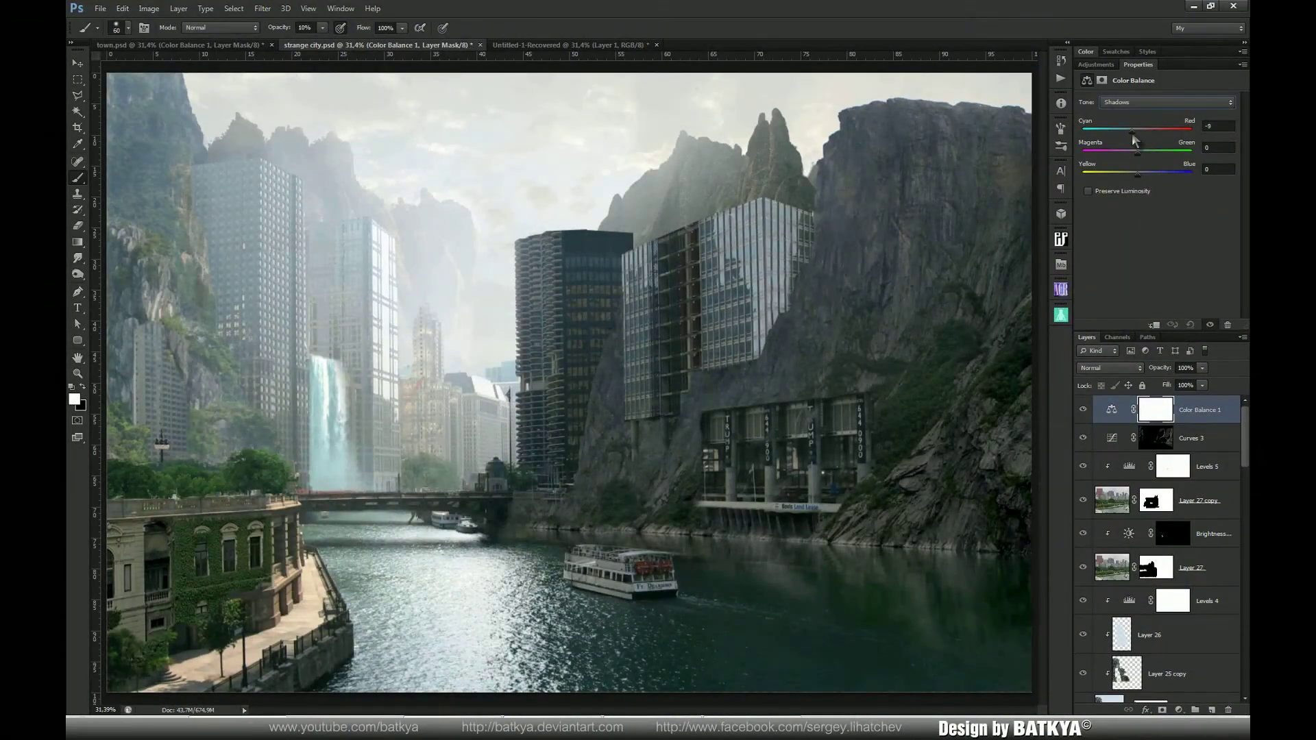
{"action": "left_click_drag", "start_coordinate": [1139, 152], "coordinate": [1138, 155]}
{"action": "left_click_drag", "start_coordinate": [1142, 182], "coordinate": [1139, 182]}
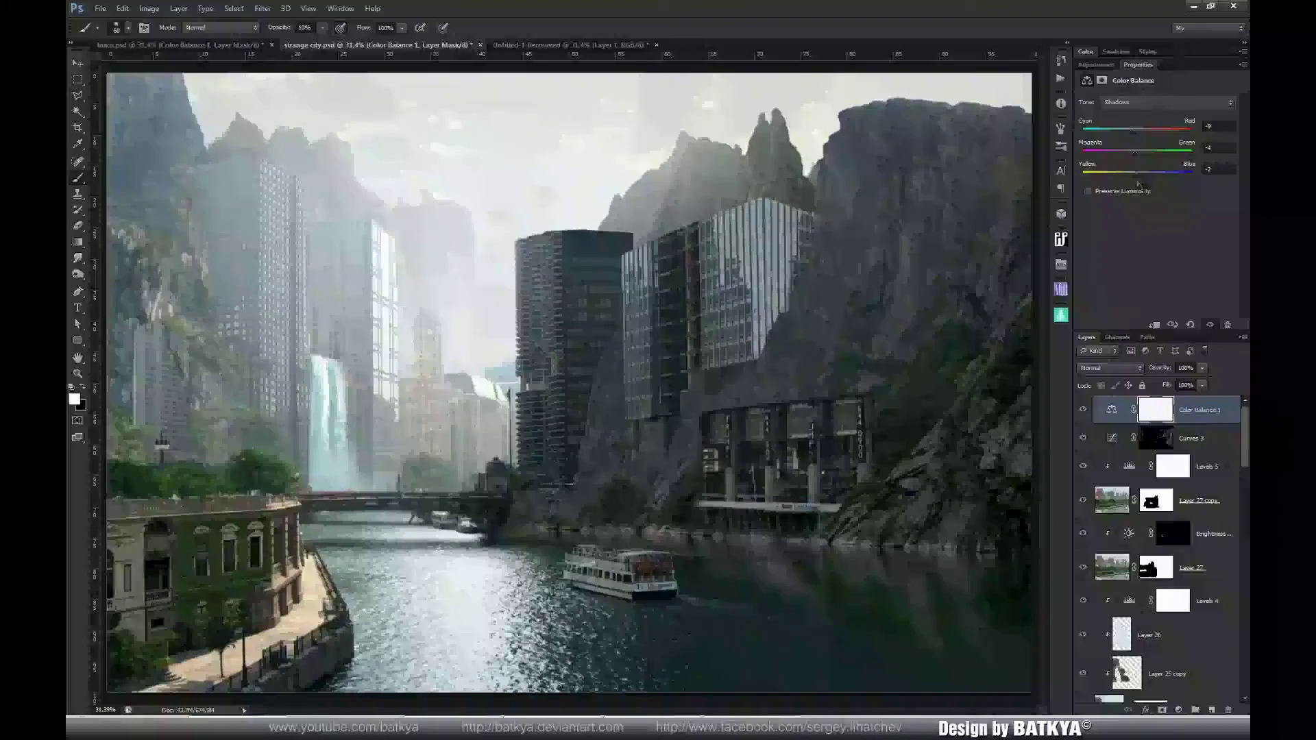
Set the Color Balance midtones to Cyan-Red -6, Magenta-Green +1 and Yellow-Blue +7
{"action": "left_click", "coordinate": [1155, 102]}
{"action": "left_click", "coordinate": [1152, 126]}
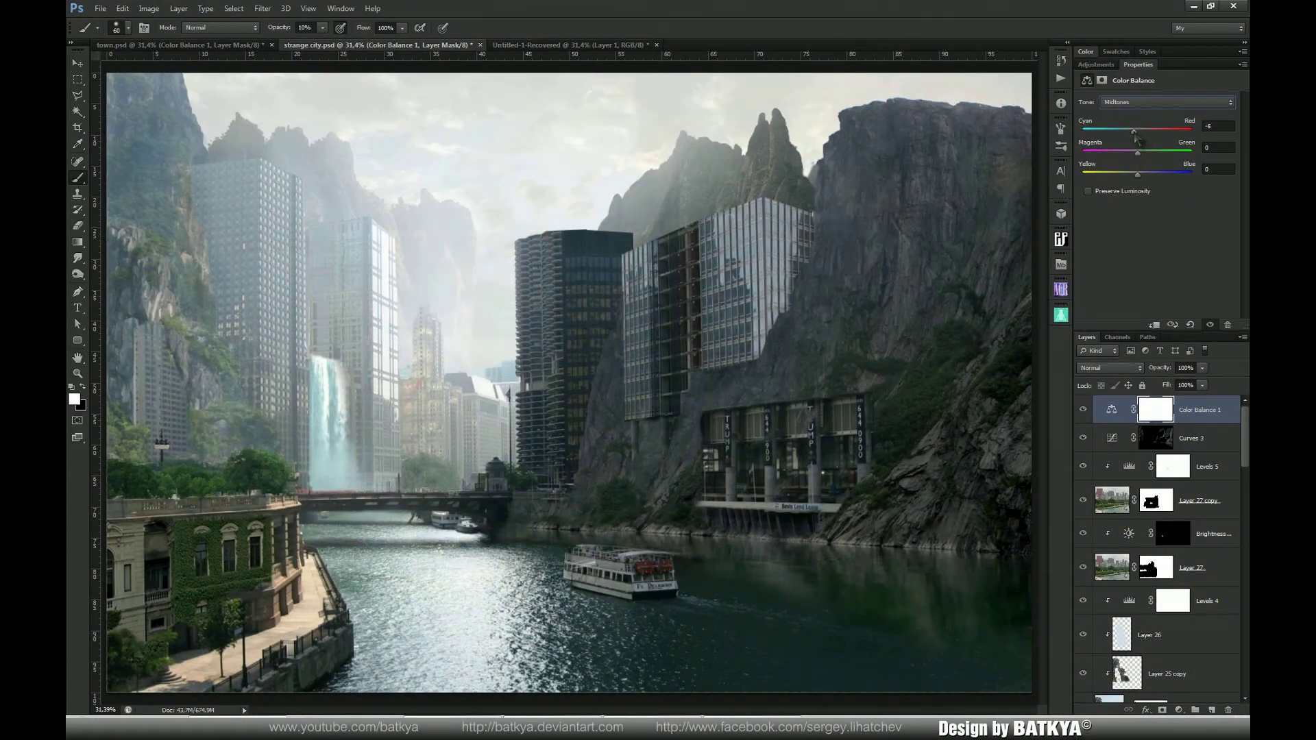
{"action": "left_click_drag", "start_coordinate": [1138, 152], "coordinate": [1137, 153]}
{"action": "left_click_drag", "start_coordinate": [1137, 176], "coordinate": [1139, 177]}
Set the Color Balance highlights to Cyan-Red +8 and Magenta-Green -4
{"action": "left_click", "coordinate": [1149, 103]}
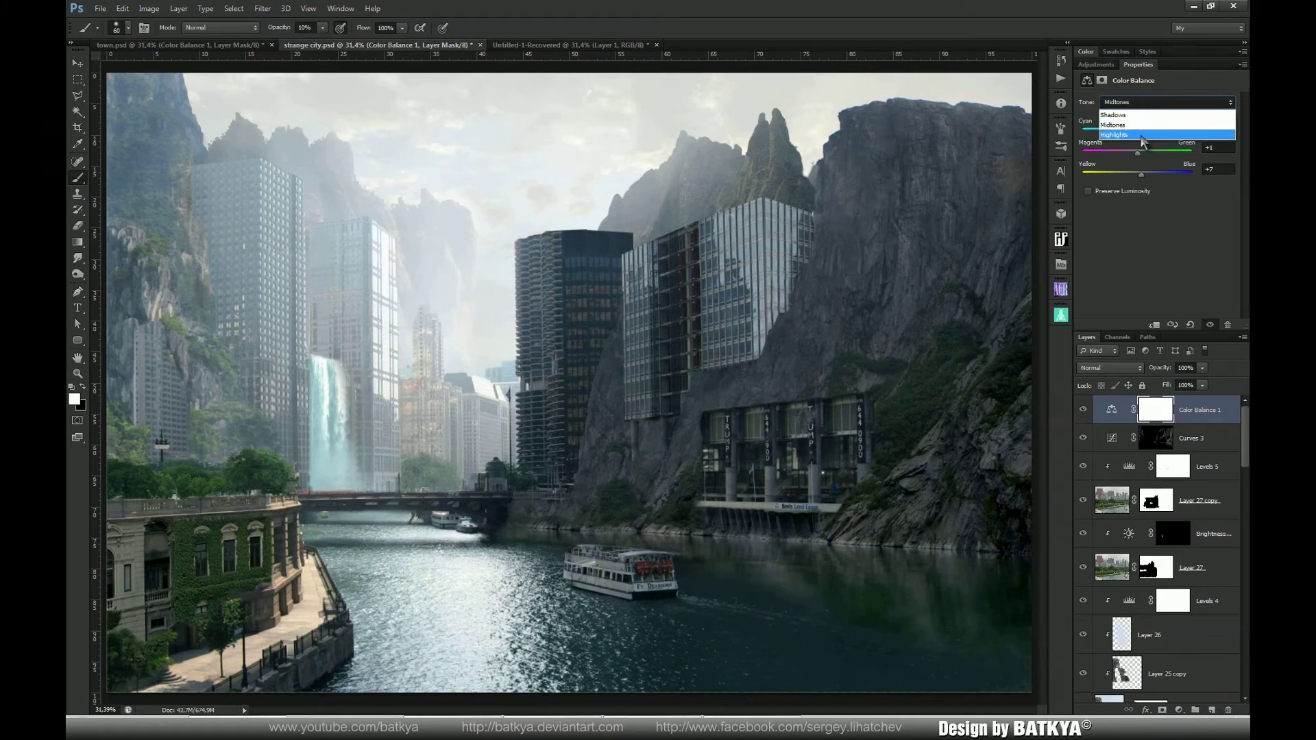
{"action": "left_click", "coordinate": [1141, 136]}
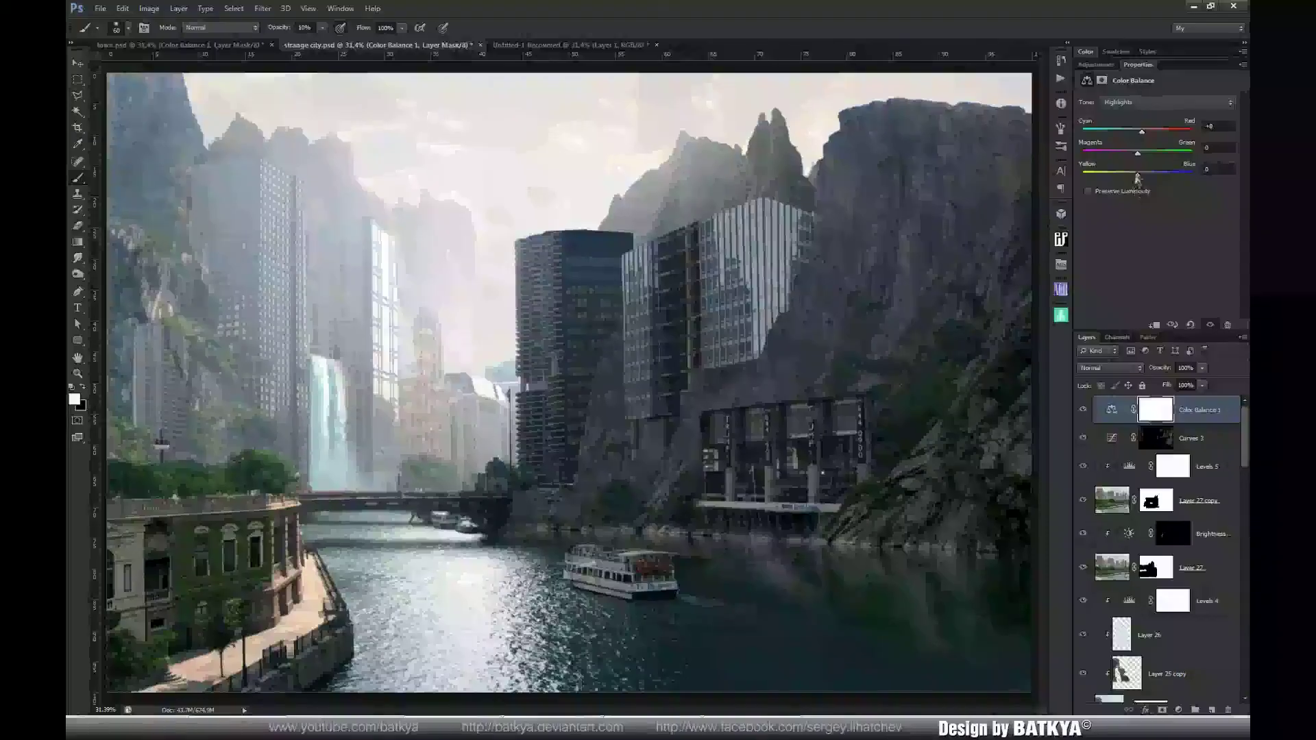
{"action": "left_click_drag", "start_coordinate": [1138, 152], "coordinate": [1136, 154]}
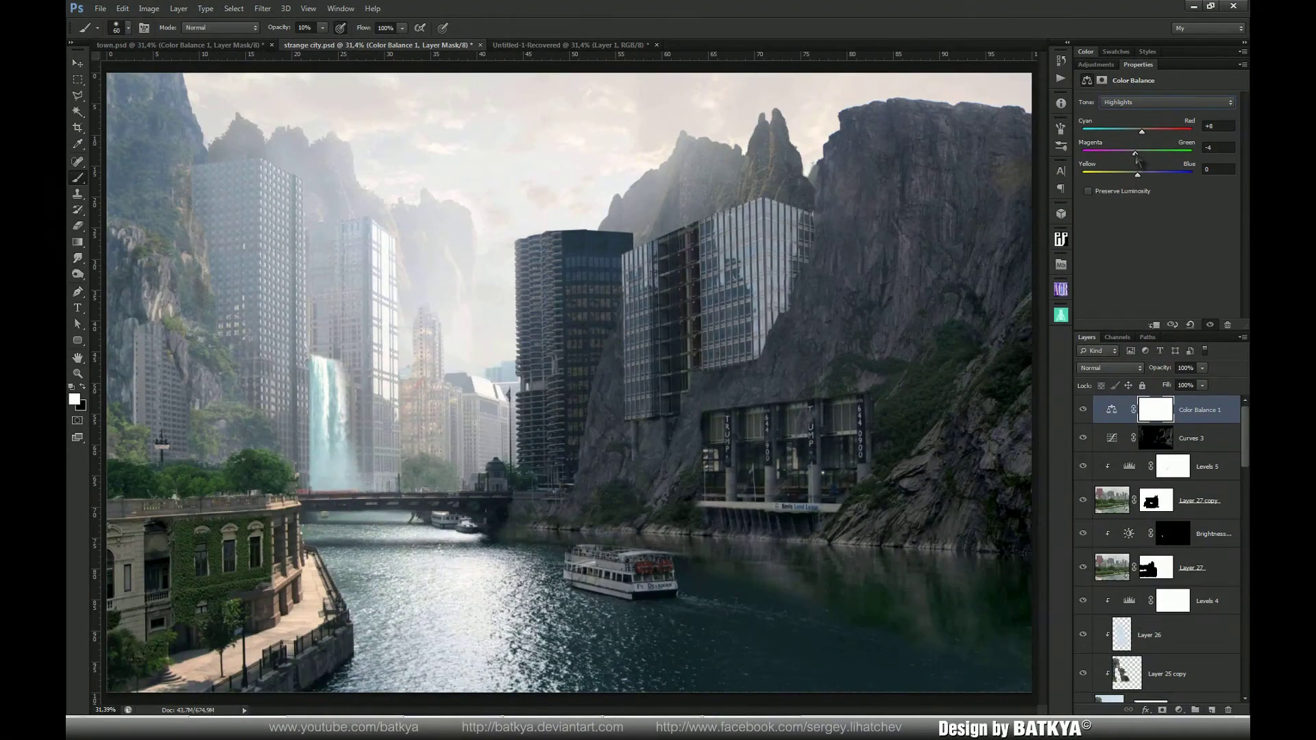
Fine-tune the Color Balance with midtones Cyan-Red at -7, and stamp all visible layers into a new top layer
{"action": "left_click_drag", "start_coordinate": [1139, 177], "coordinate": [1136, 179]}
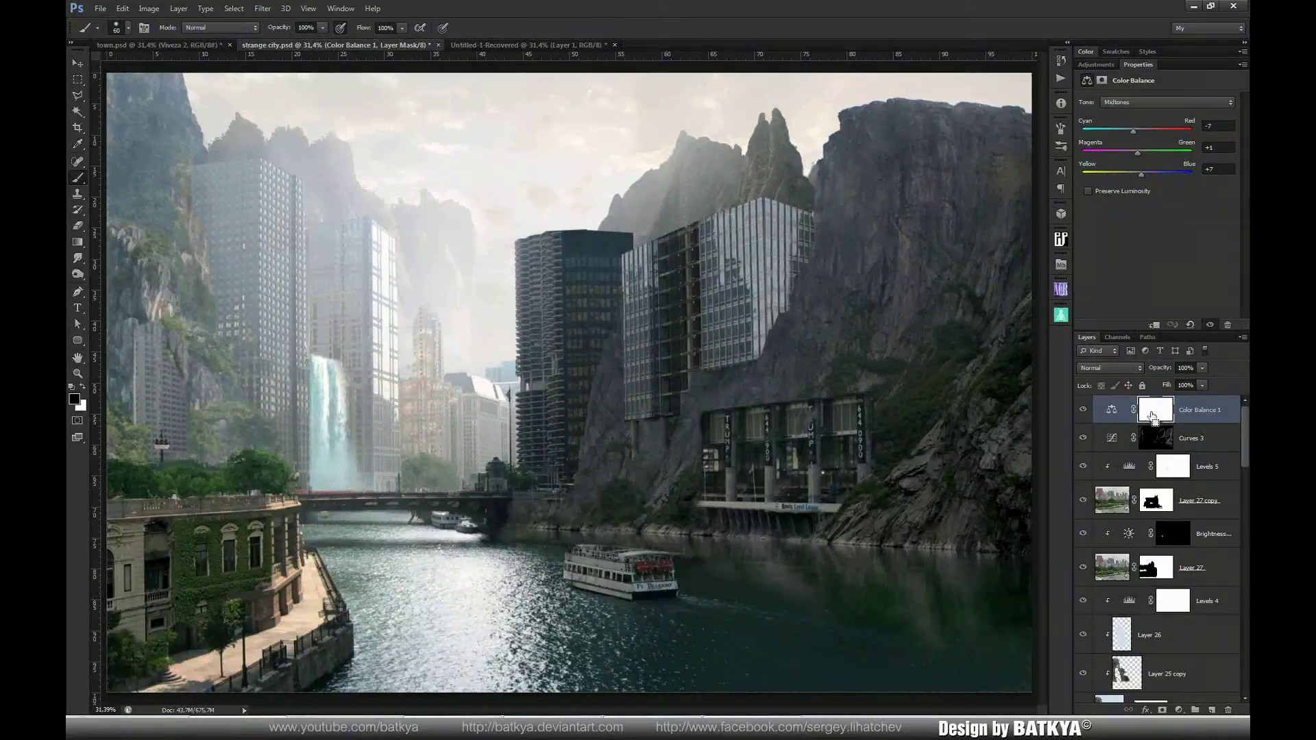
{"action": "key", "text": "ctrl+shift+alt+e"}
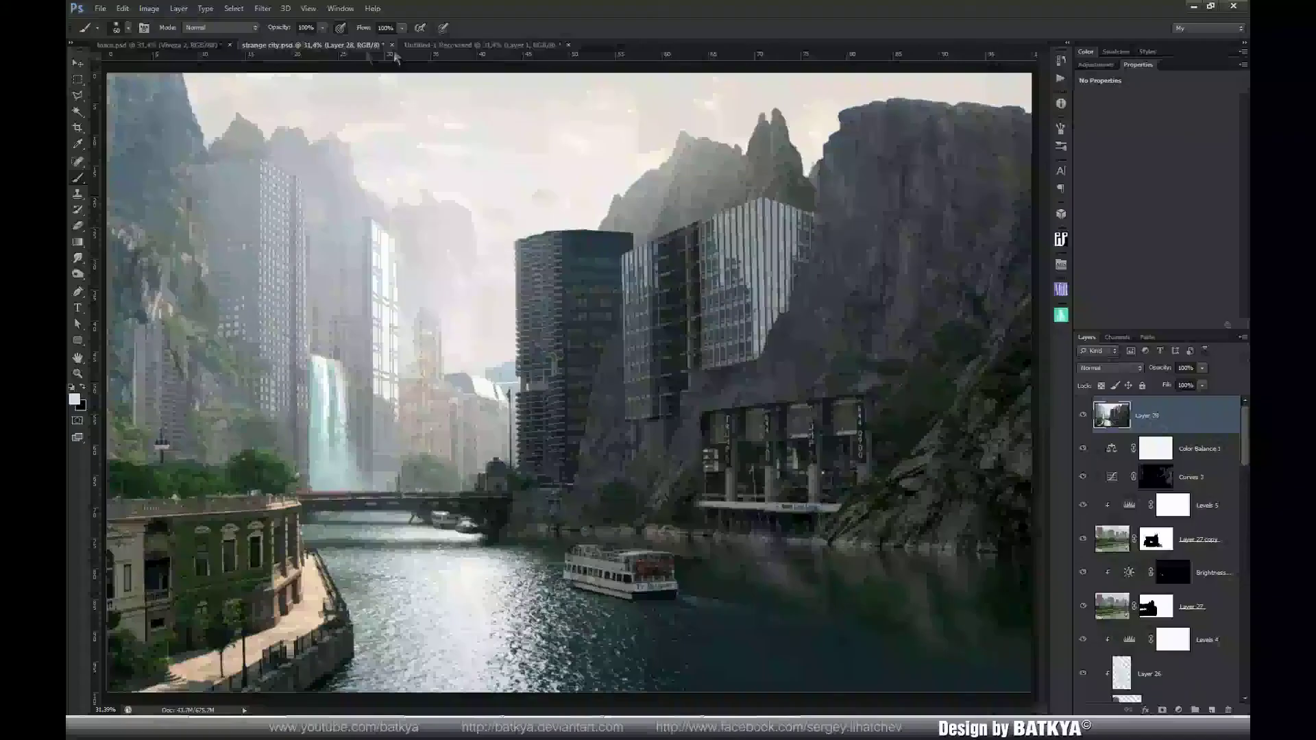
Apply Viveza 2 to the merged layer with Brightness -2%, Contrast 4%, Structure 6%, Shadow Adjustments 5% and Blue 6%
{"action": "left_click", "coordinate": [264, 10]}
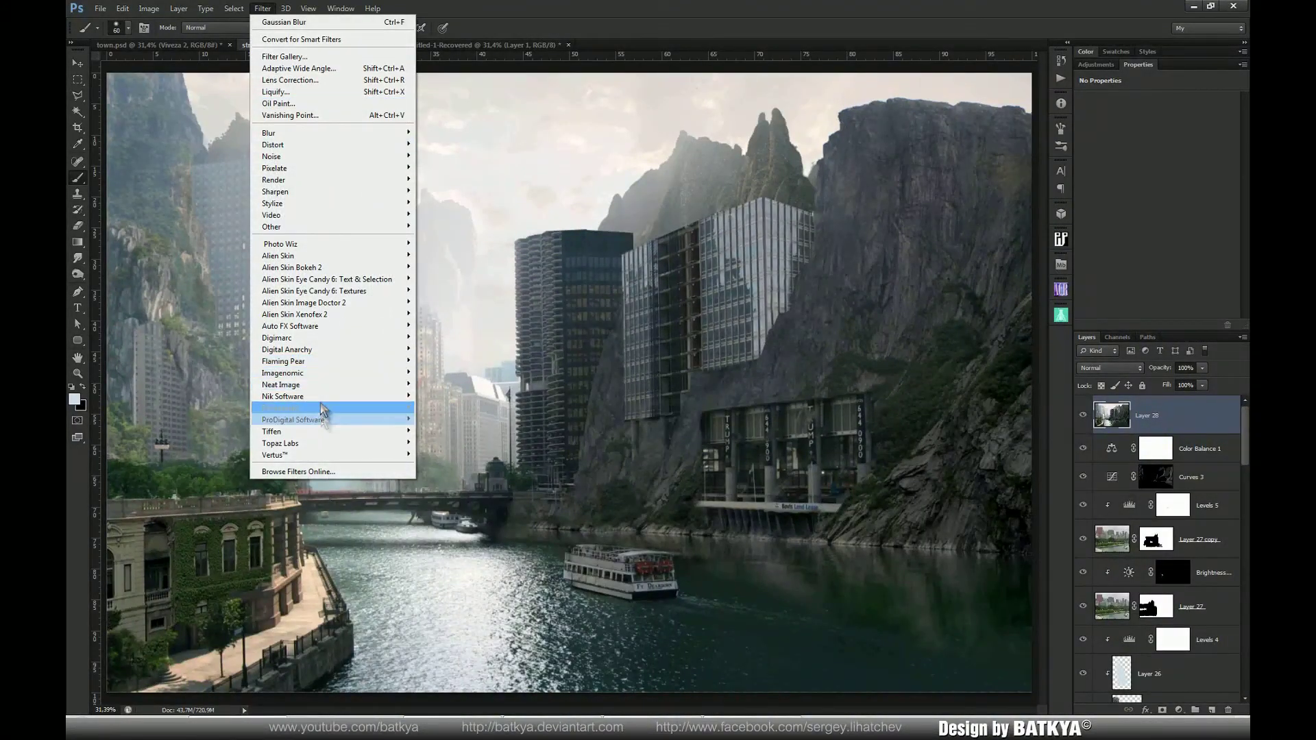
{"action": "mouse_move", "coordinate": [327, 401]}
{"action": "left_click", "coordinate": [127, 478]}
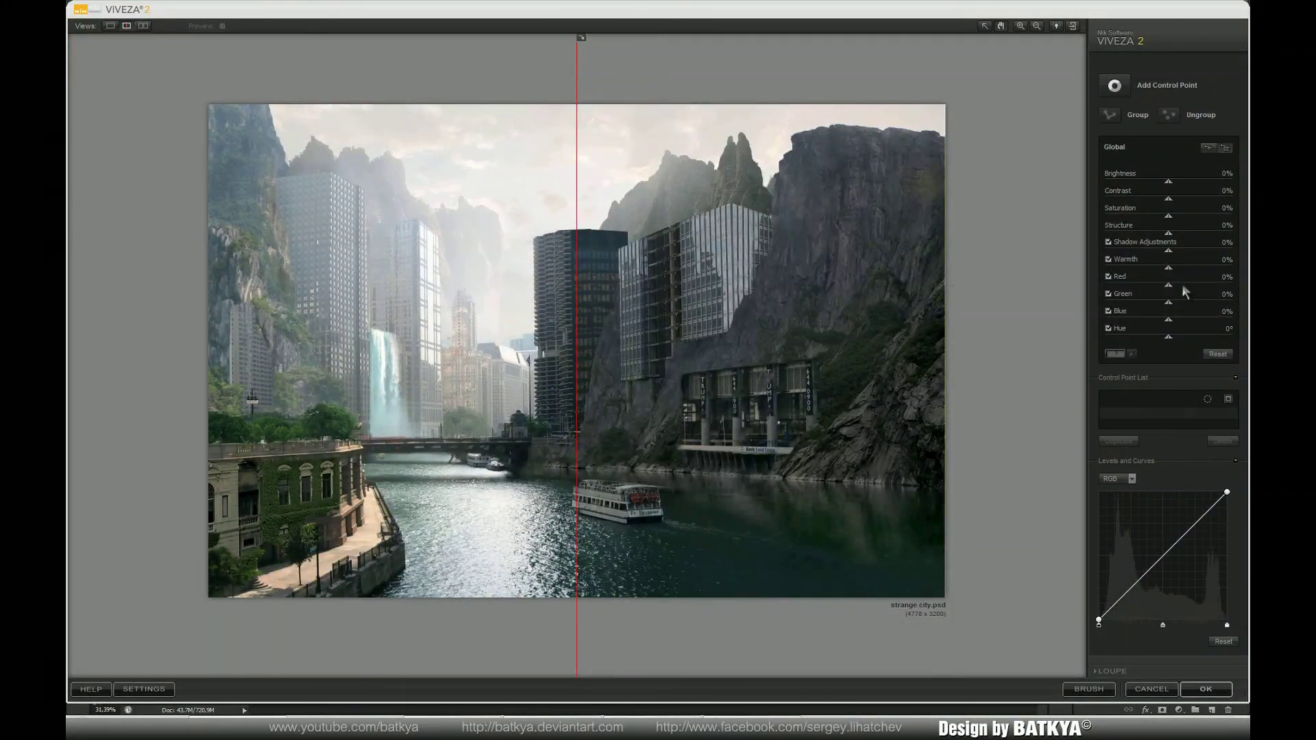
{"action": "left_click_drag", "start_coordinate": [1173, 329], "coordinate": [1175, 328]}
{"action": "left_click_drag", "start_coordinate": [1169, 187], "coordinate": [1170, 206]}
{"action": "left_click_drag", "start_coordinate": [575, 307], "coordinate": [421, 318]}
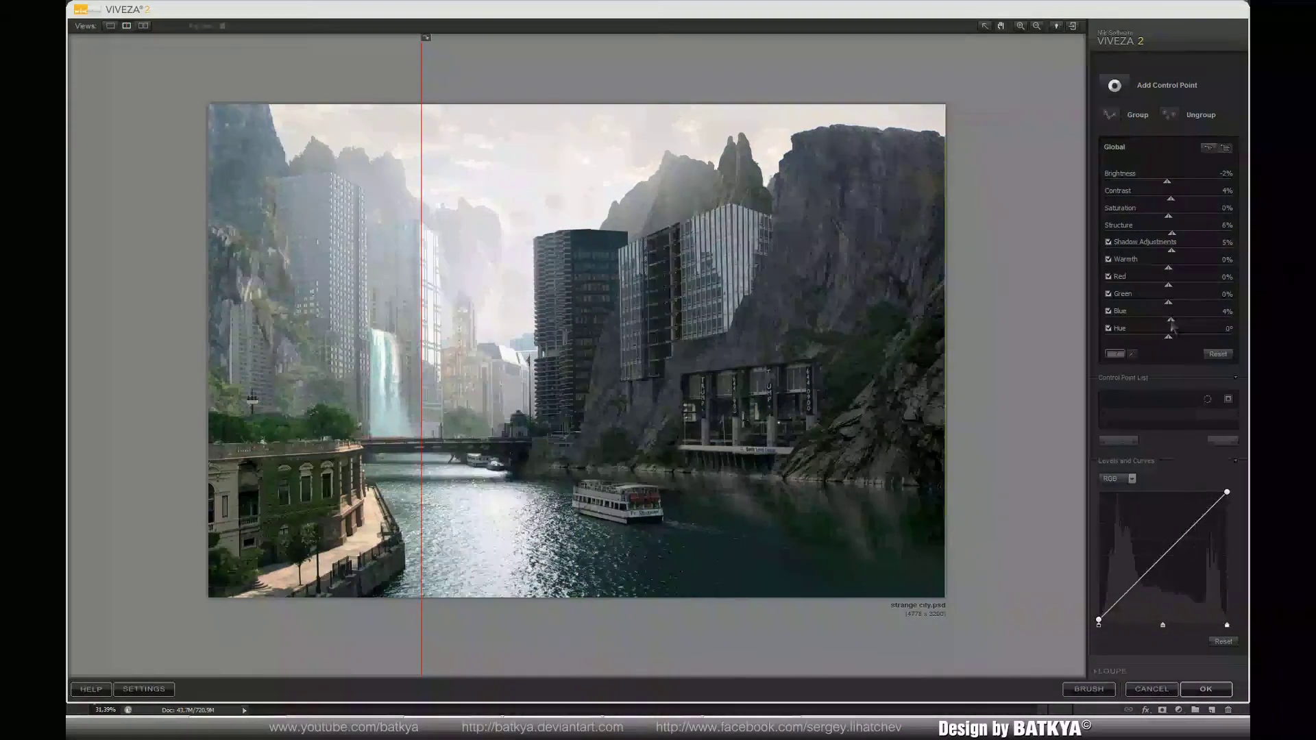
{"action": "left_click_drag", "start_coordinate": [1172, 323], "coordinate": [1170, 323]}
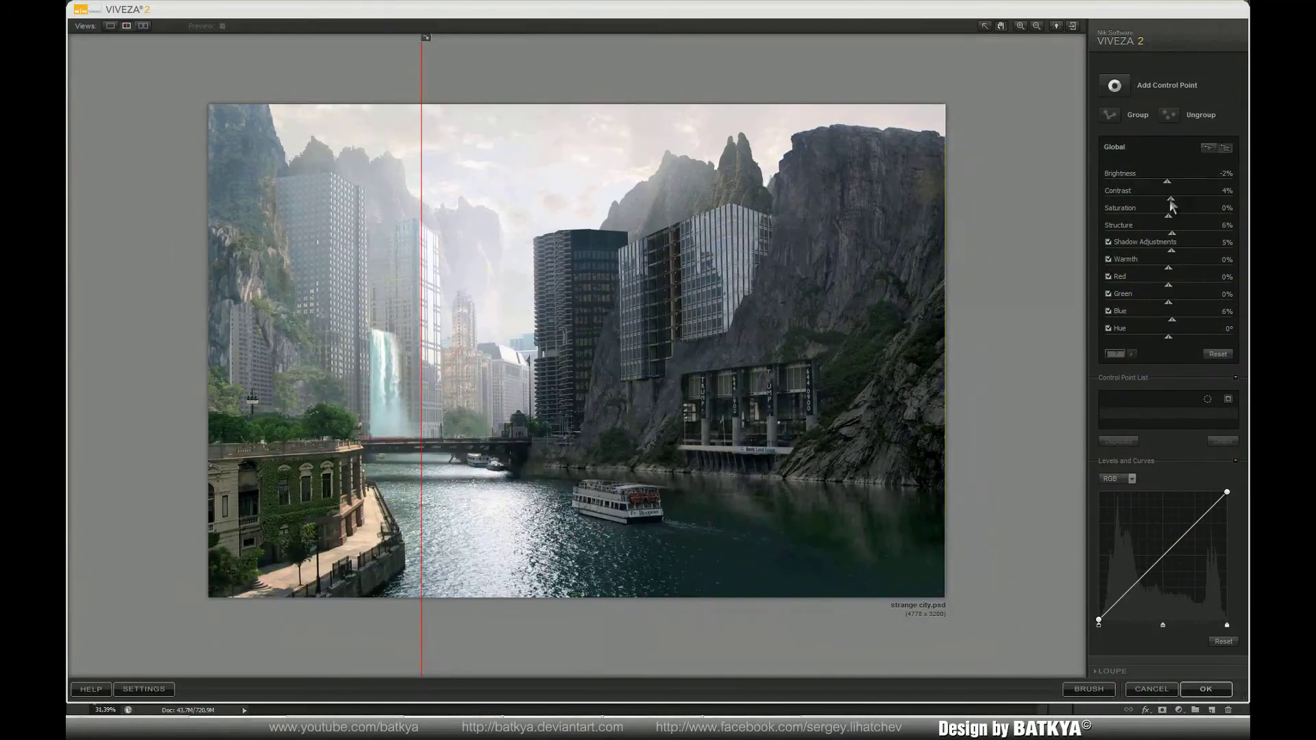
{"action": "left_click", "coordinate": [1206, 689]}
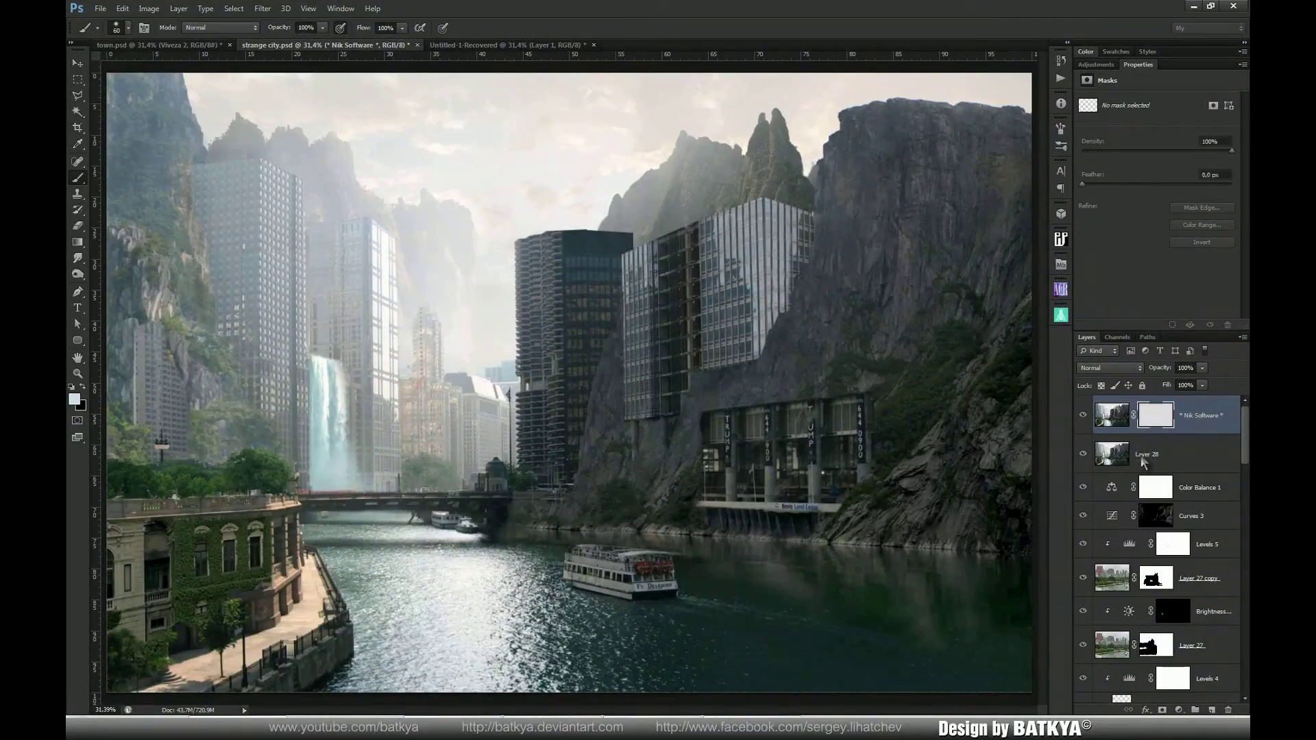
Delete the merged Layer 28 beneath the Viveza 2 result and make the Viveza 2 layer active
{"action": "left_click", "coordinate": [1157, 450]}
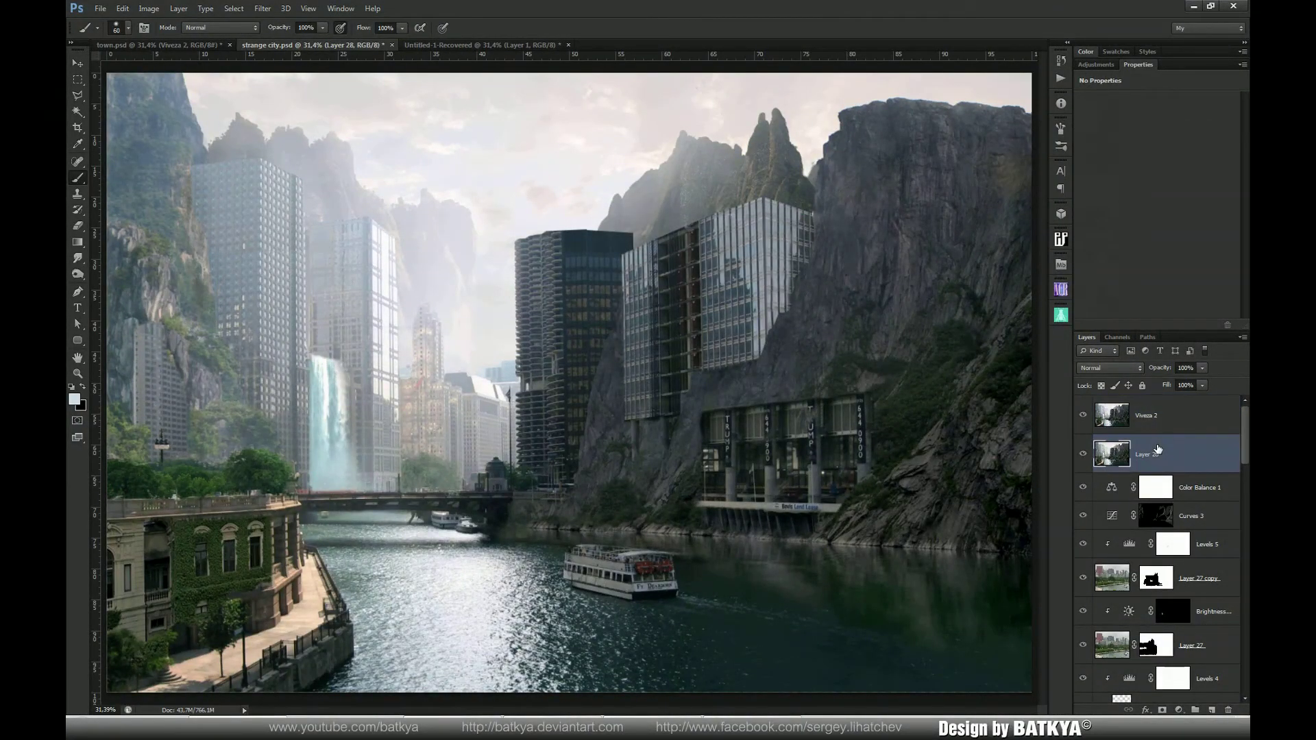
{"action": "key", "text": "Delete"}
{"action": "left_click", "coordinate": [1158, 415]}
{"action": "key", "text": "x"}
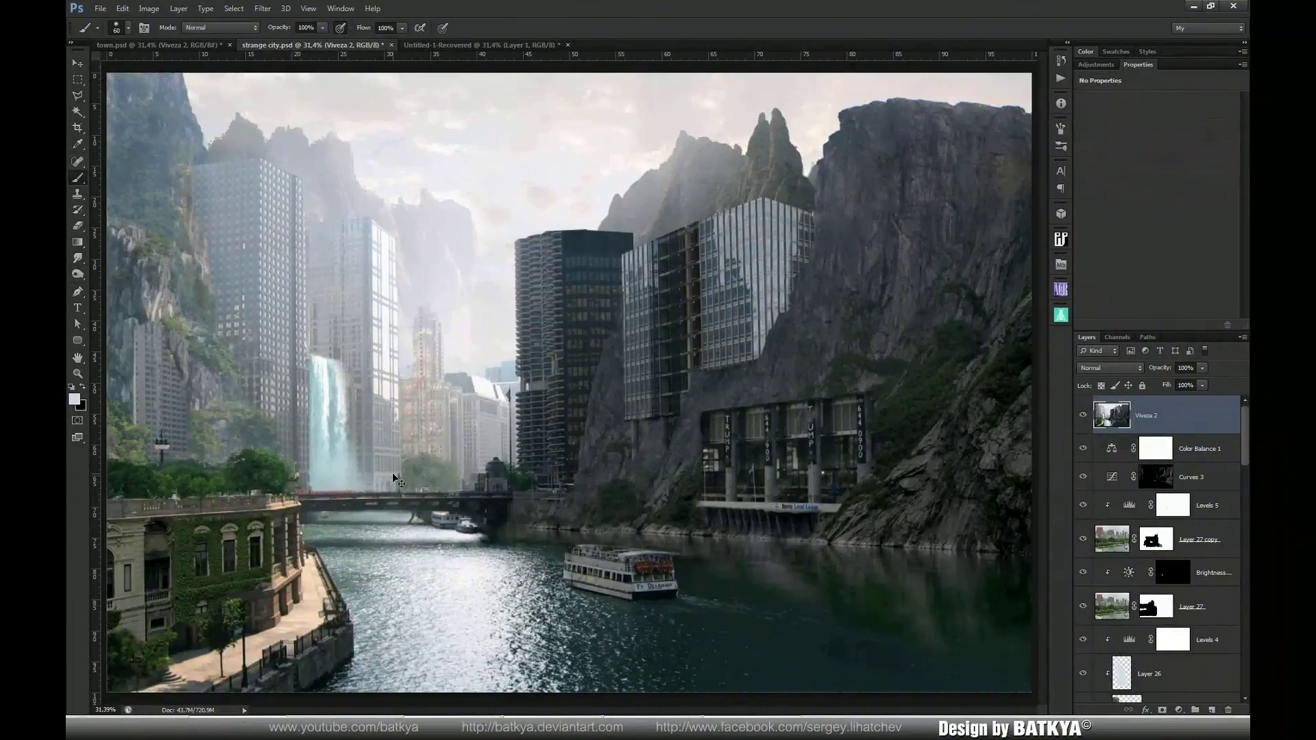
Duplicate the Viveza 2 layer, and load the HDR - Sketch preset for the copy in Topaz Adjust
{"action": "key", "text": "ctrl+j"}
{"action": "left_click", "coordinate": [263, 8]}
{"action": "mouse_move", "coordinate": [334, 451]}
{"action": "left_click", "coordinate": [236, 443]}
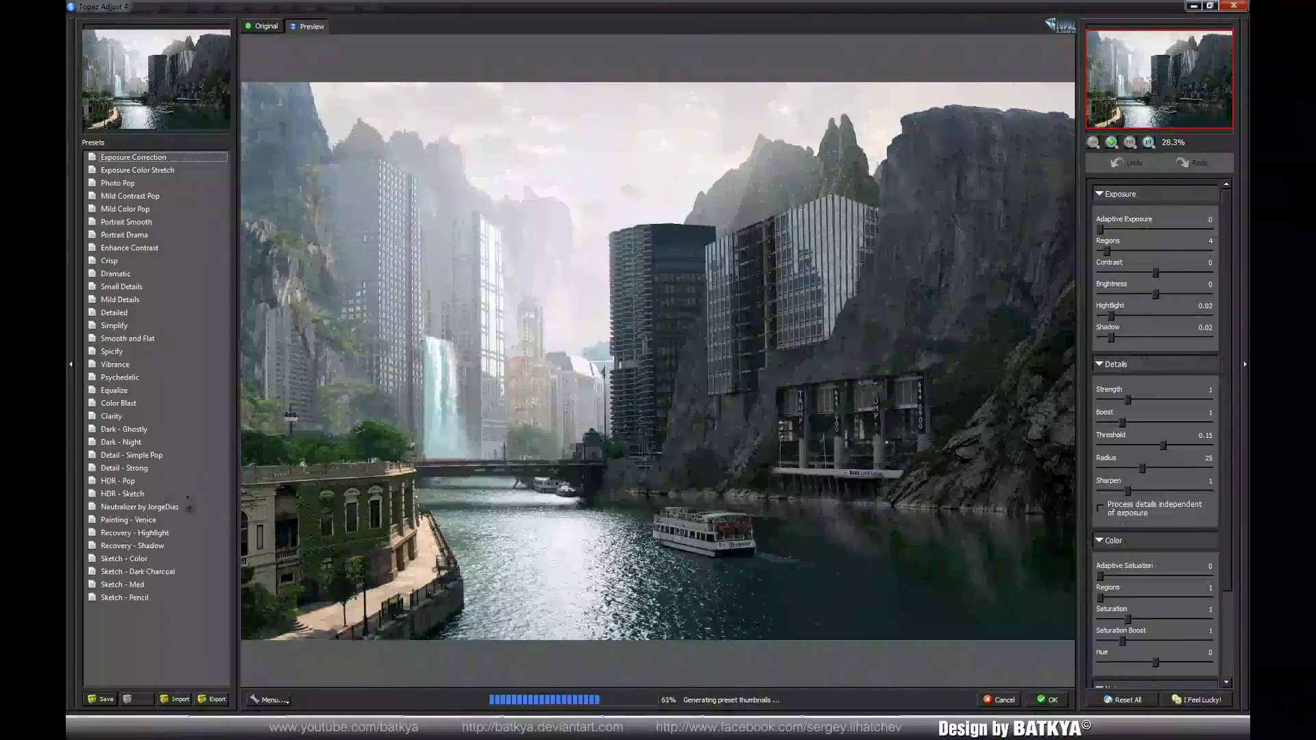
{"action": "left_click", "coordinate": [153, 497]}
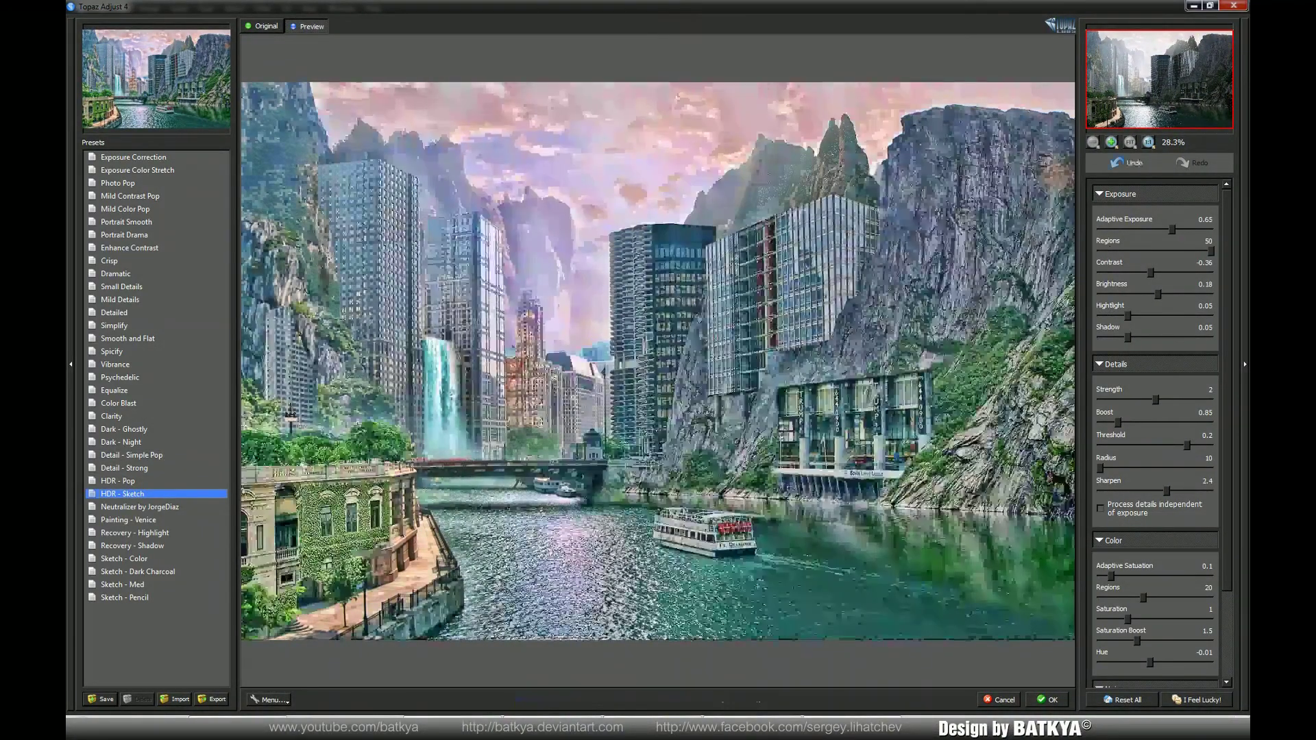
Set the preset's exposure values to Adaptive Exposure 0.43, Brightness 0.44, Highlight 0.04 and Shadow 0.06
{"action": "left_click_drag", "start_coordinate": [1173, 231], "coordinate": [1152, 240]}
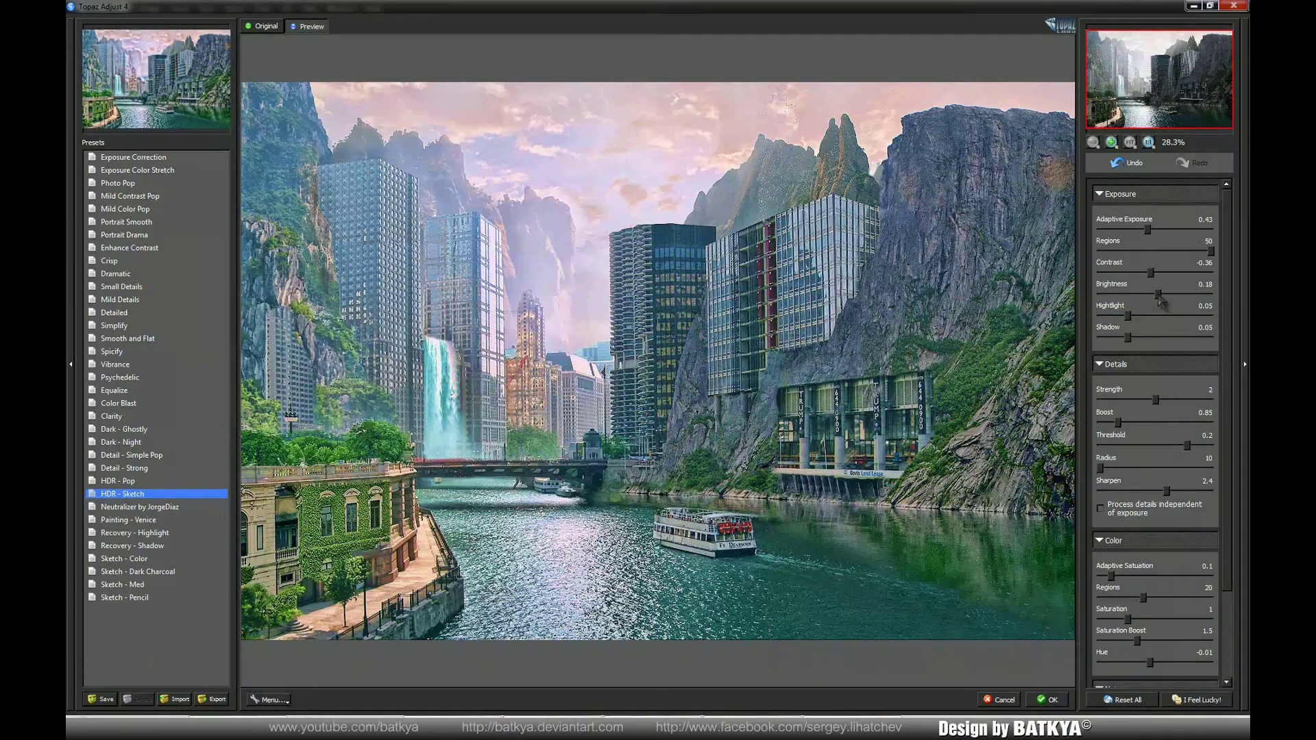
{"action": "left_click_drag", "start_coordinate": [1164, 294], "coordinate": [1164, 295]}
{"action": "left_click", "coordinate": [1133, 341]}
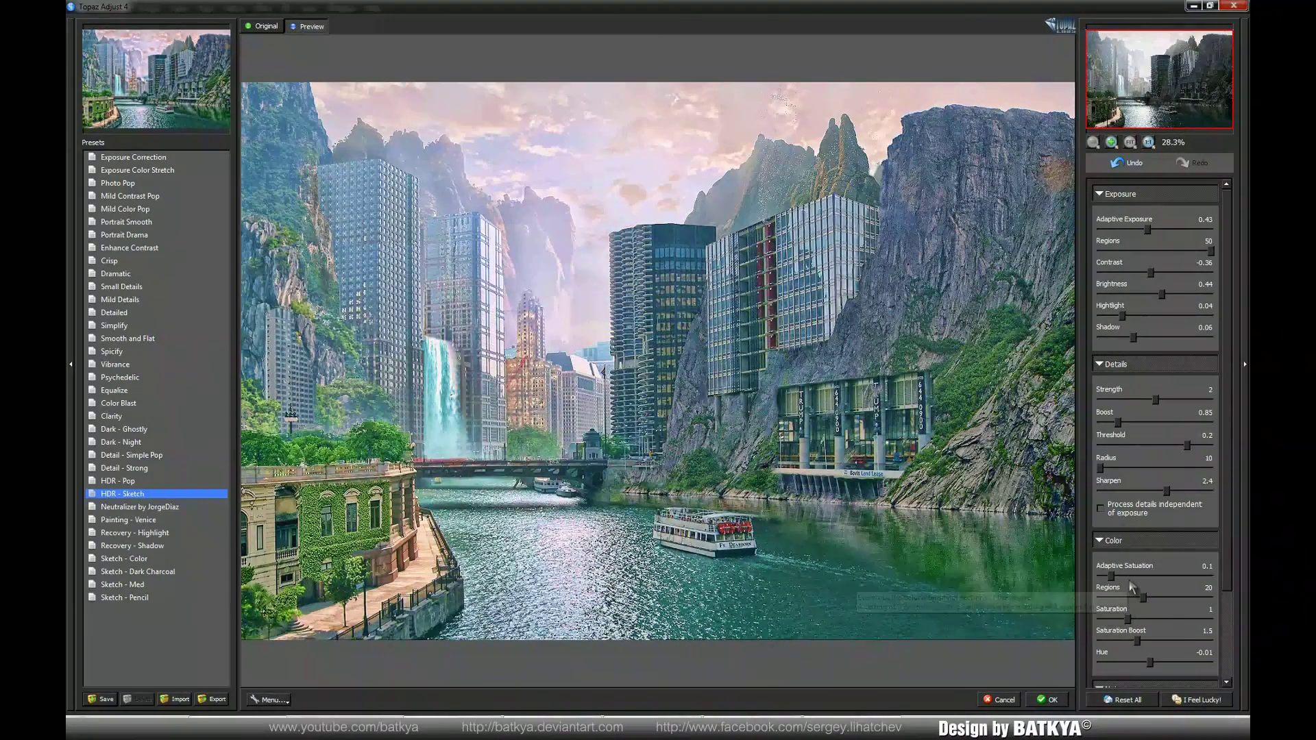
Set Saturation to 0.93, Saturation Boost to 1.13 and Brightness to -0.49, and apply the Topaz Adjust filter
{"action": "left_click", "coordinate": [1127, 619]}
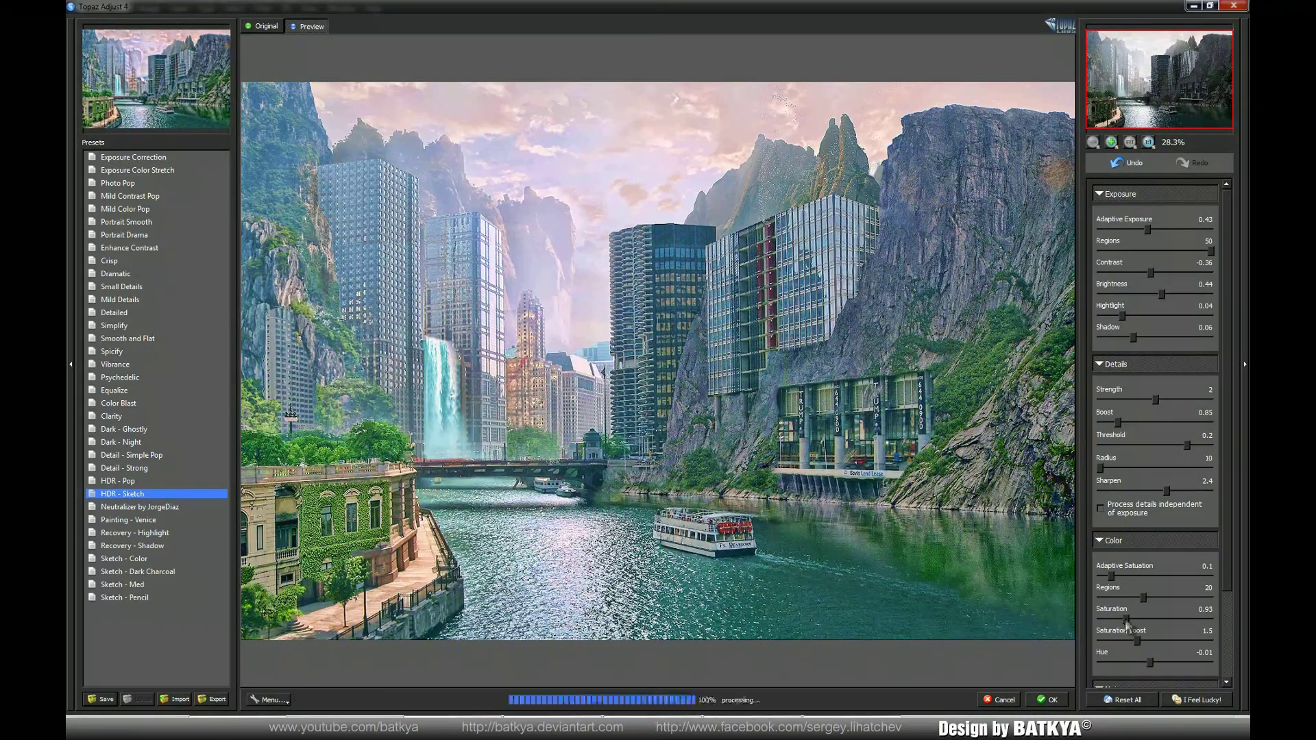
{"action": "left_click_drag", "start_coordinate": [1136, 645], "coordinate": [1128, 649]}
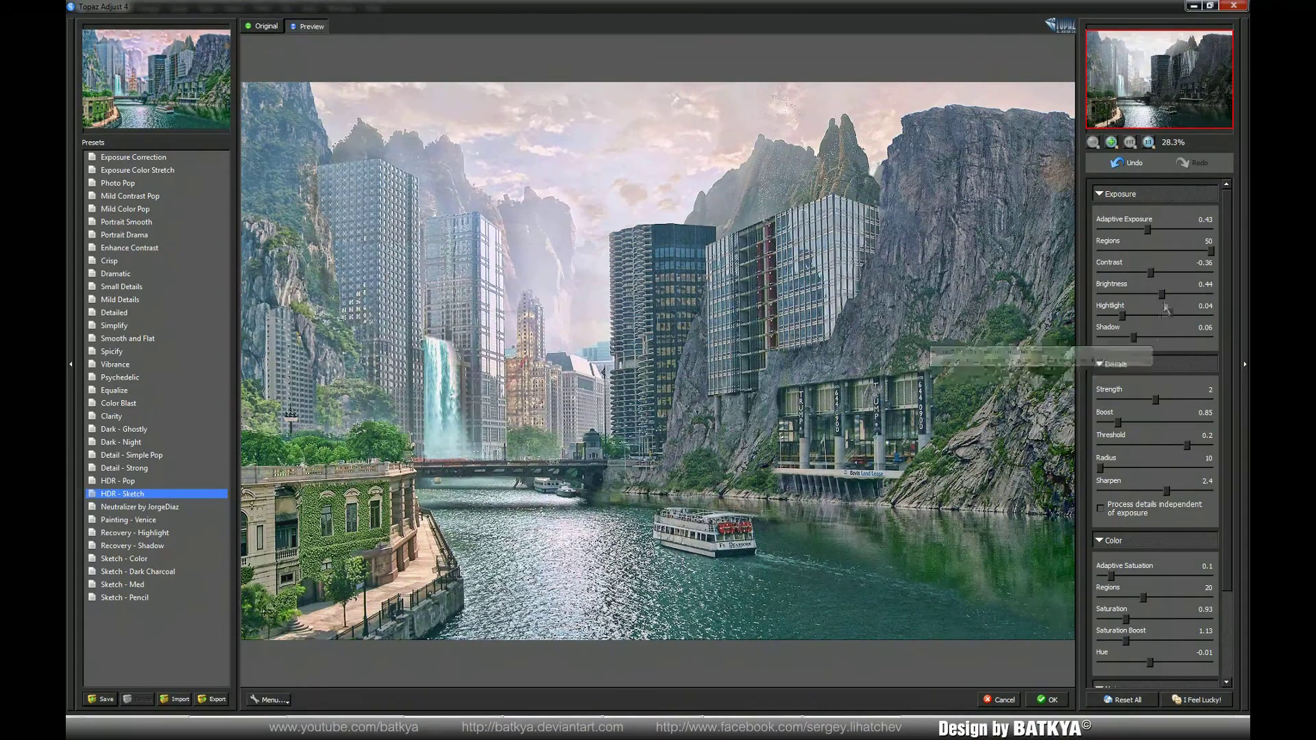
{"action": "left_click_drag", "start_coordinate": [1162, 294], "coordinate": [1136, 308]}
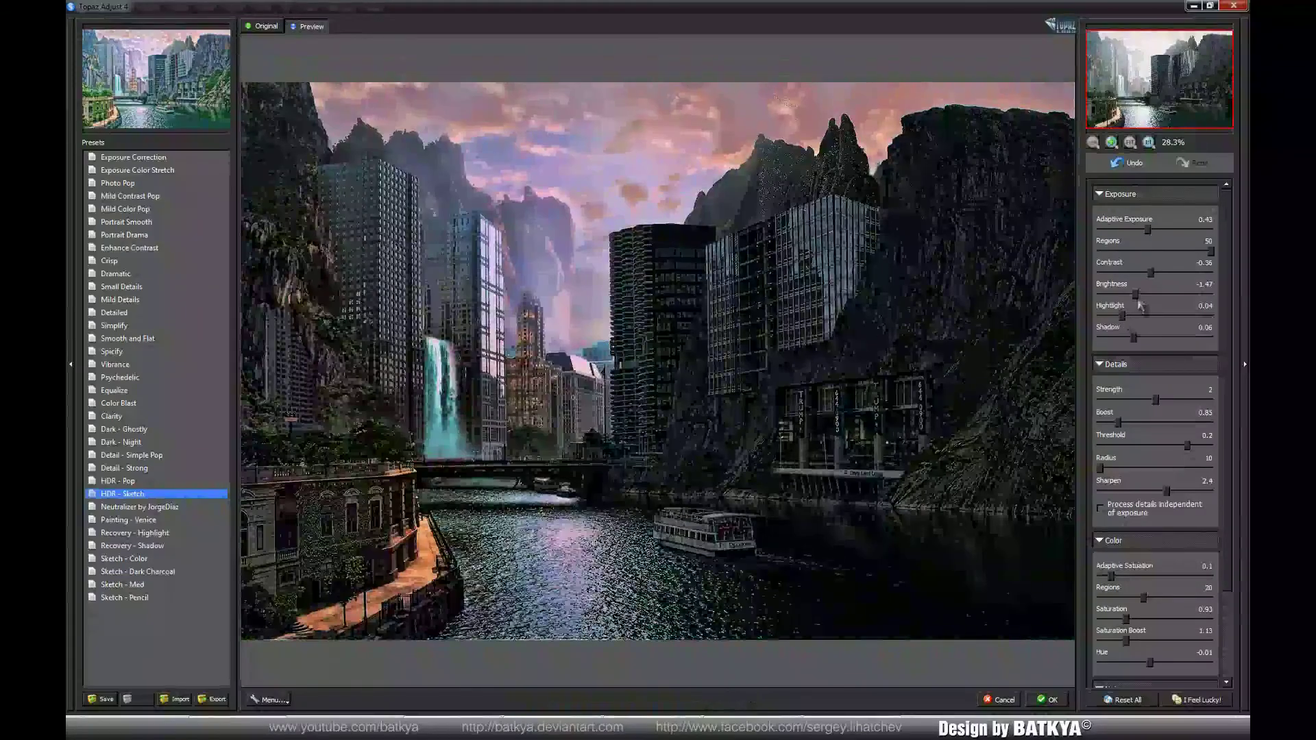
{"action": "left_click_drag", "start_coordinate": [1135, 309], "coordinate": [1152, 305]}
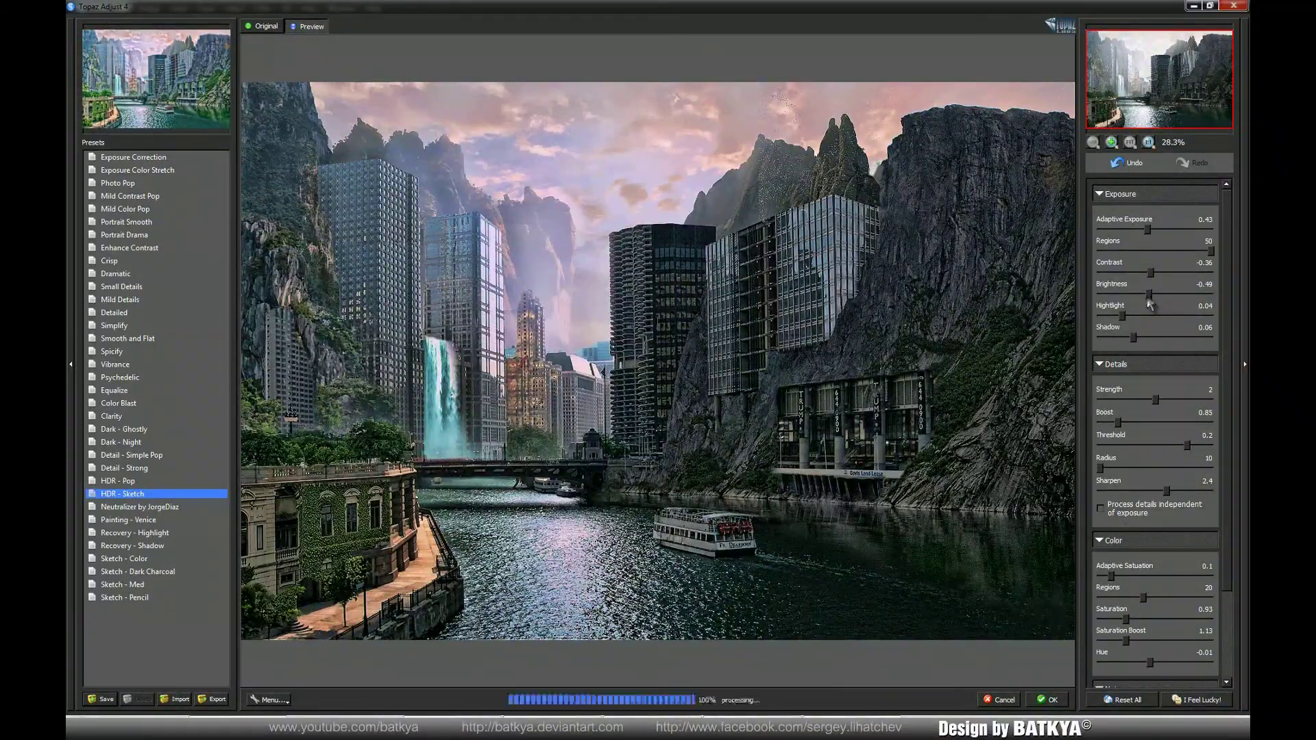
{"action": "left_click", "coordinate": [1056, 705]}
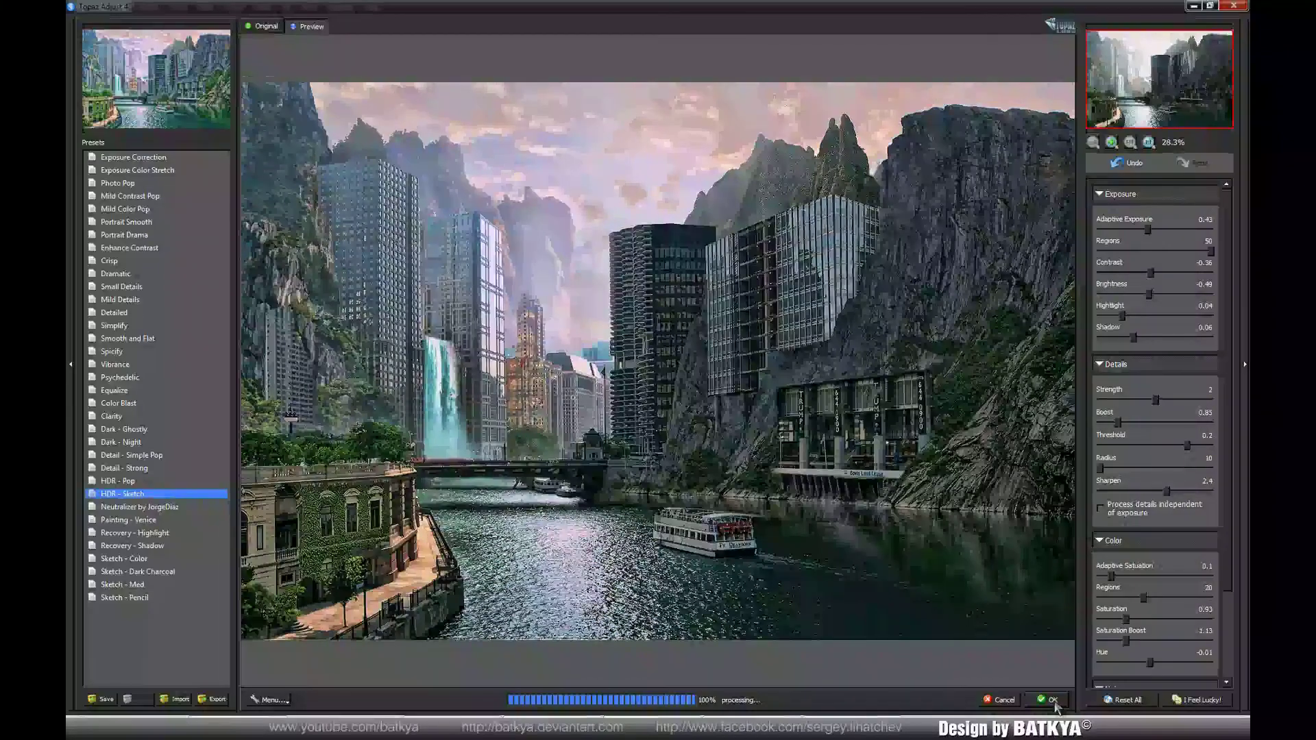
{"action": "left_click", "coordinate": [1054, 702]}
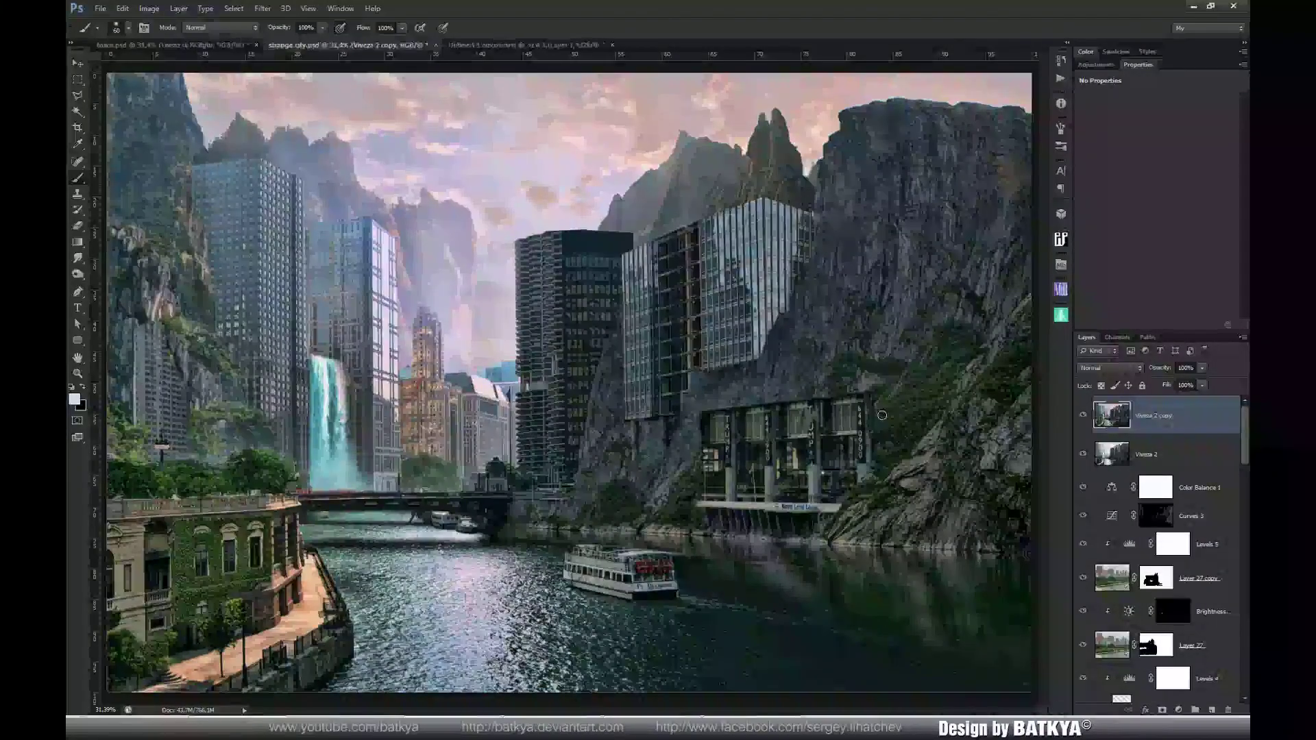
Lower the Viveza 2 copy layer's opacity to 44% and add a layer mask to it
{"action": "left_click_drag", "start_coordinate": [1163, 371], "coordinate": [1131, 371]}
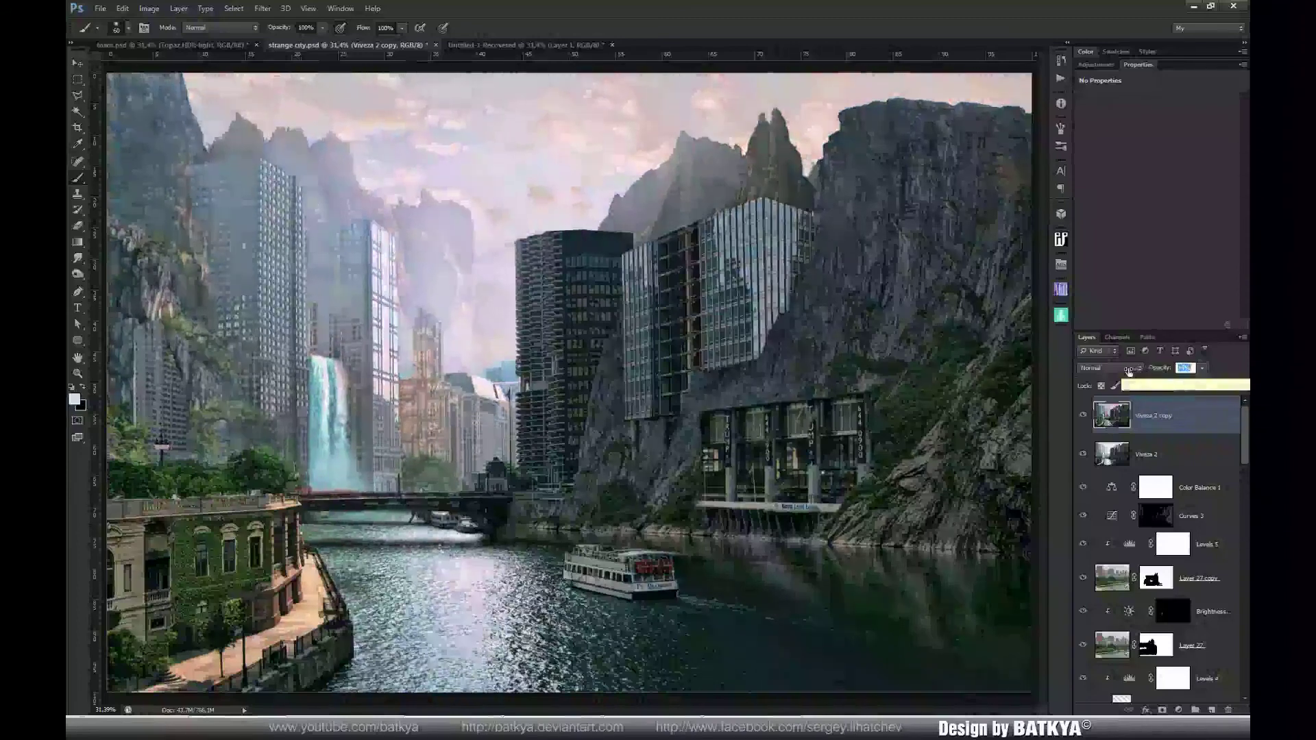
{"action": "left_click", "coordinate": [1162, 710]}
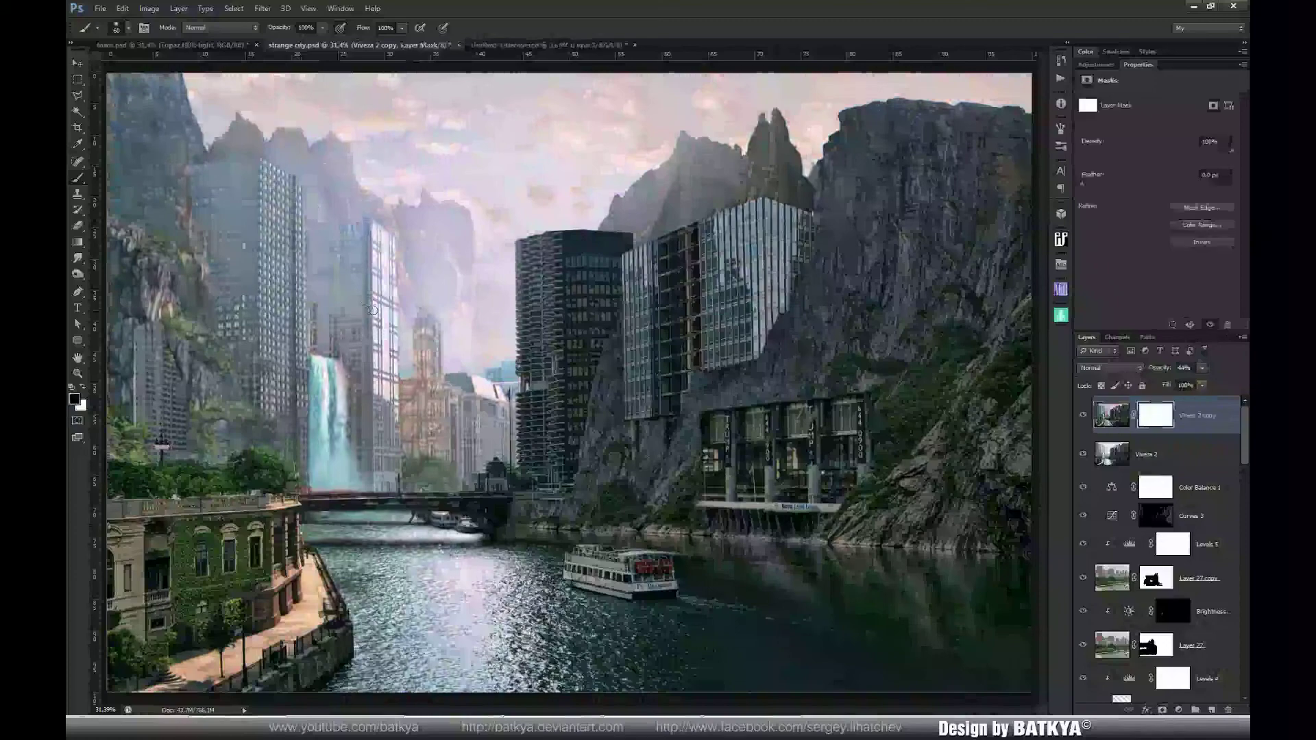
Mask the filter effect off the bright sky and hazy distant buildings with a 300-pixel black brush at 80% opacity
{"action": "key", "text": "8"}
{"action": "key", "text": "bracketright"}
{"action": "key", "text": "bracketright"}
{"action": "key", "text": "bracketright"}
{"action": "key", "text": "bracketright"}
{"action": "key", "text": "bracketright"}
{"action": "key", "text": "bracketright"}
{"action": "key", "text": "bracketright"}
{"action": "key", "text": "bracketright"}
{"action": "key", "text": "bracketright"}
{"action": "key", "text": "bracketright"}
{"action": "key", "text": "bracketright"}
{"action": "key", "text": "bracketright"}
{"action": "key", "text": "bracketright"}
{"action": "key", "text": "bracketright"}
{"action": "key", "text": "bracketright"}
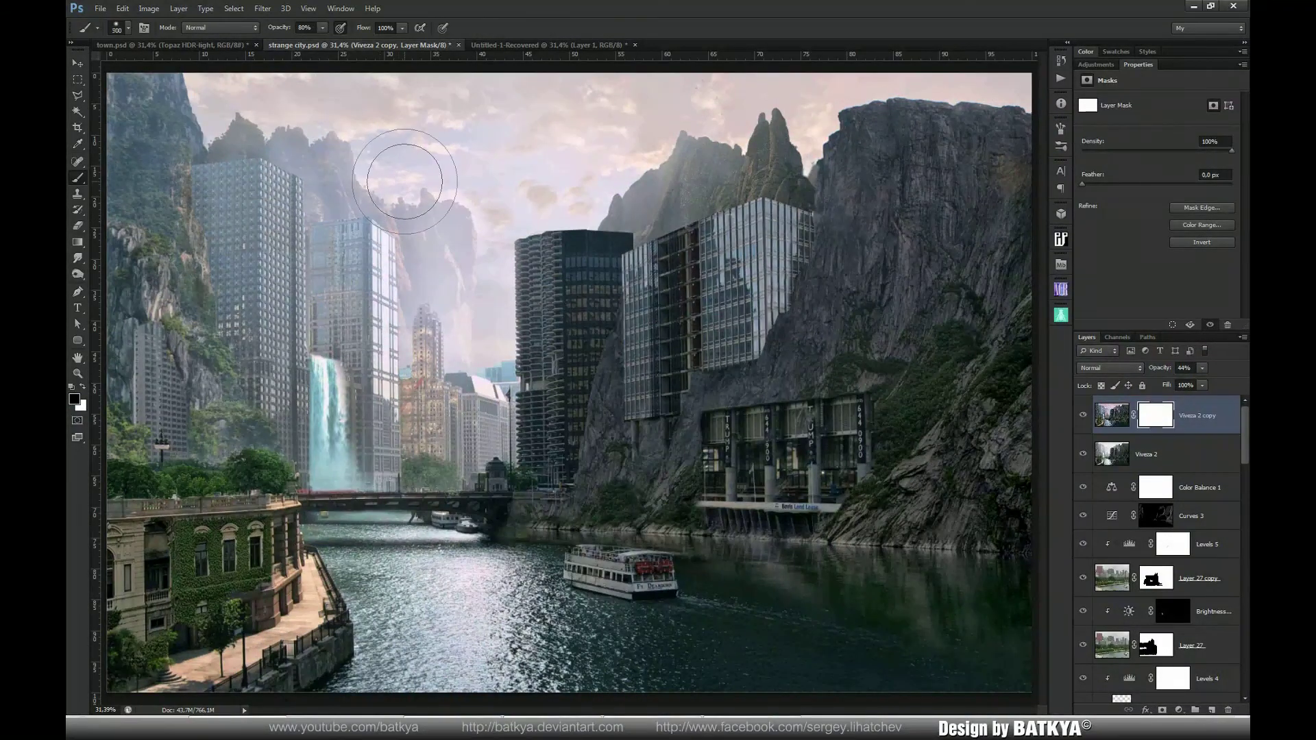
{"action": "mouse_move", "coordinate": [476, 128]}
{"action": "left_mouse_down"}
{"action": "mouse_move", "coordinate": [198, 92]}
{"action": "mouse_move", "coordinate": [320, 131]}
{"action": "mouse_move", "coordinate": [440, 214]}
{"action": "mouse_move", "coordinate": [431, 192]}
{"action": "mouse_move", "coordinate": [434, 233]}
{"action": "mouse_move", "coordinate": [329, 142]}
{"action": "mouse_move", "coordinate": [507, 124]}
{"action": "mouse_move", "coordinate": [433, 127]}
{"action": "mouse_move", "coordinate": [784, 65]}
{"action": "mouse_move", "coordinate": [458, 195]}
{"action": "mouse_move", "coordinate": [457, 285]}
{"action": "mouse_move", "coordinate": [436, 348]}
{"action": "mouse_move", "coordinate": [431, 318]}
{"action": "mouse_move", "coordinate": [428, 383]}
{"action": "mouse_move", "coordinate": [424, 337]}
{"action": "mouse_move", "coordinate": [426, 401]}
{"action": "mouse_move", "coordinate": [408, 200]}
{"action": "mouse_move", "coordinate": [406, 327]}
{"action": "mouse_move", "coordinate": [362, 186]}
{"action": "mouse_move", "coordinate": [335, 177]}
{"action": "mouse_move", "coordinate": [337, 229]}
{"action": "mouse_move", "coordinate": [315, 170]}
{"action": "mouse_move", "coordinate": [239, 124]}
{"action": "mouse_move", "coordinate": [397, 209]}
{"action": "mouse_move", "coordinate": [491, 381]}
{"action": "mouse_move", "coordinate": [497, 344]}
{"action": "mouse_move", "coordinate": [495, 435]}
{"action": "mouse_move", "coordinate": [472, 433]}
{"action": "mouse_move", "coordinate": [457, 332]}
{"action": "mouse_move", "coordinate": [436, 295]}
{"action": "mouse_move", "coordinate": [442, 392]}
{"action": "mouse_move", "coordinate": [433, 405]}
{"action": "mouse_move", "coordinate": [427, 306]}
{"action": "mouse_move", "coordinate": [436, 406]}
{"action": "left_mouse_up"}
Lower the layer's opacity to 35% and soften the effect over the trees and waterfall-side cliffs with a 250-pixel mask brush at 50% opacity
{"action": "key", "text": "5"}
{"action": "key", "text": "bracketleft"}
{"action": "key", "text": "bracketleft"}
{"action": "key", "text": "bracketleft"}
{"action": "key", "text": "bracketleft"}
{"action": "key", "text": "bracketleft"}
{"action": "key", "text": "bracketleft"}
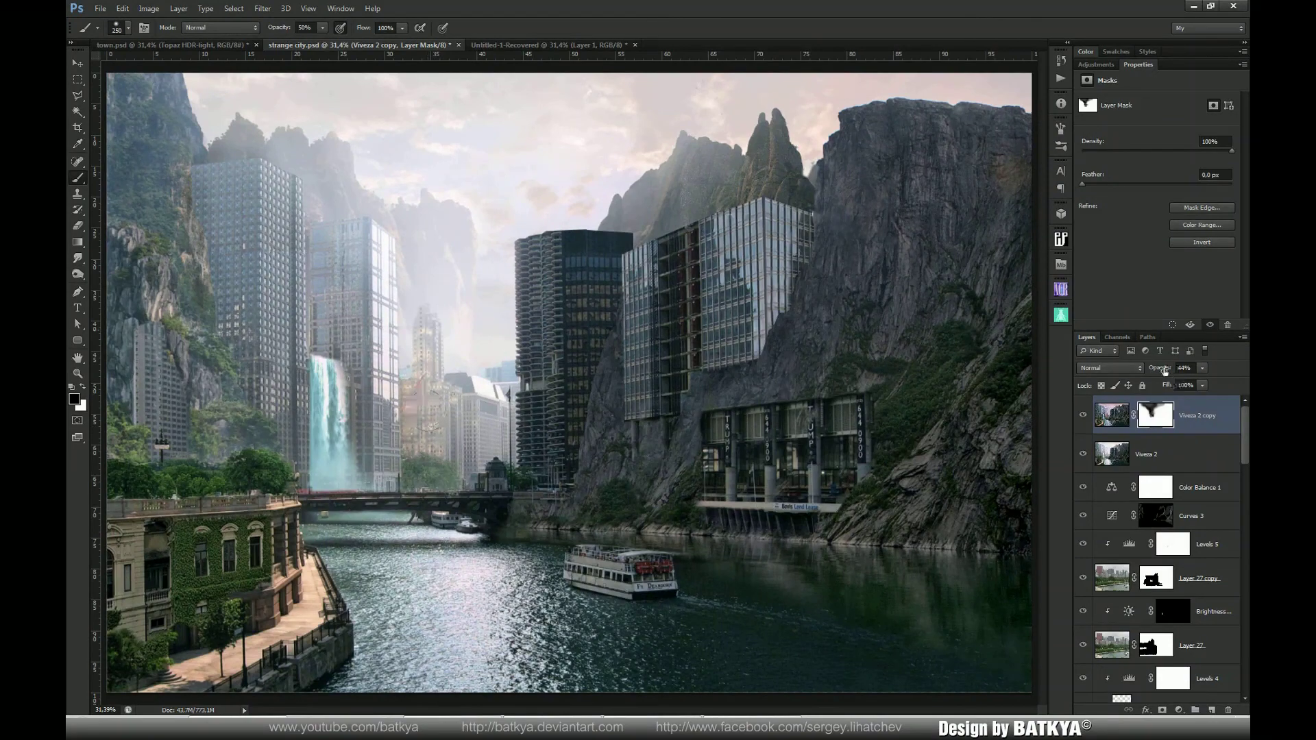
{"action": "mouse_move", "coordinate": [1164, 371]}
{"action": "left_mouse_down"}
{"action": "mouse_move", "coordinate": [974, 626]}
{"action": "mouse_move", "coordinate": [832, 589]}
{"action": "mouse_move", "coordinate": [875, 566]}
{"action": "mouse_move", "coordinate": [1014, 351]}
{"action": "mouse_move", "coordinate": [1014, 279]}
{"action": "mouse_move", "coordinate": [1003, 358]}
{"action": "mouse_move", "coordinate": [1030, 462]}
{"action": "mouse_move", "coordinate": [1007, 224]}
{"action": "mouse_move", "coordinate": [985, 168]}
{"action": "mouse_move", "coordinate": [962, 258]}
{"action": "mouse_move", "coordinate": [918, 334]}
{"action": "mouse_move", "coordinate": [925, 457]}
{"action": "mouse_move", "coordinate": [970, 490]}
{"action": "mouse_move", "coordinate": [694, 434]}
{"action": "mouse_move", "coordinate": [669, 501]}
{"action": "mouse_move", "coordinate": [929, 528]}
{"action": "left_mouse_up"}
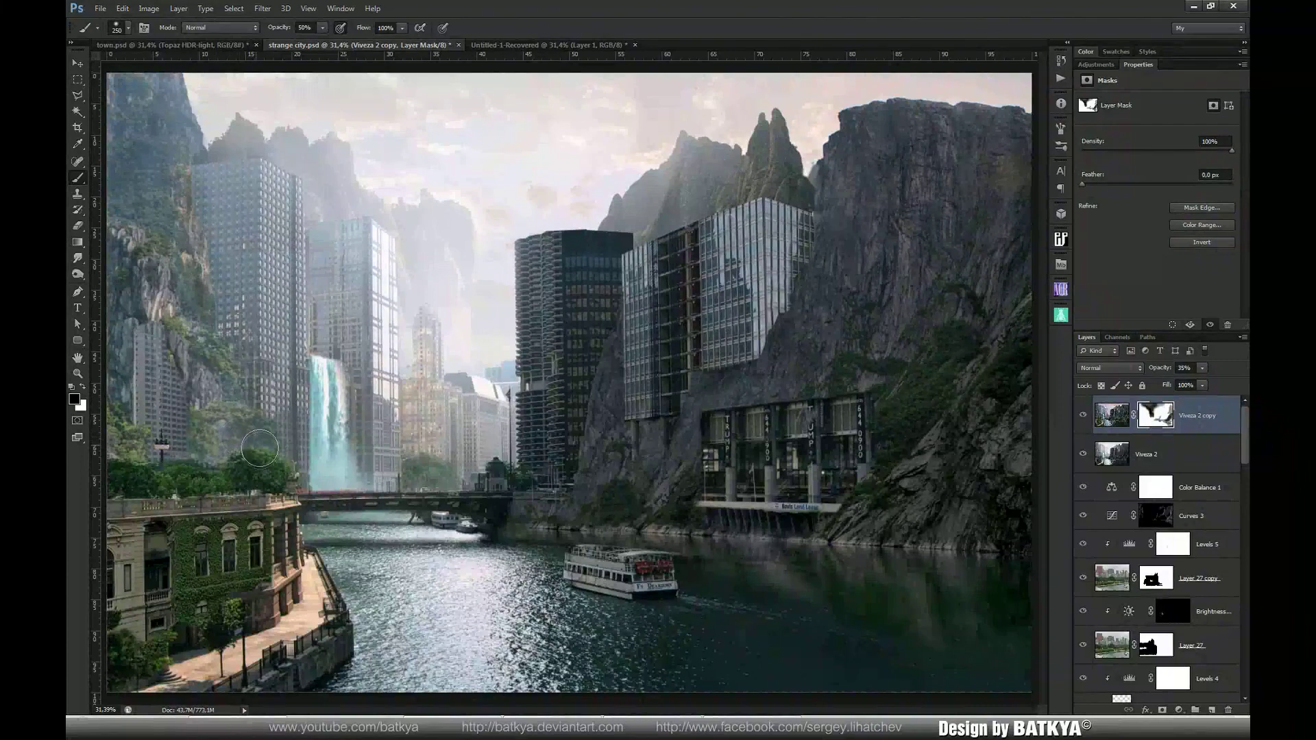
{"action": "mouse_move", "coordinate": [256, 439]}
{"action": "left_mouse_down"}
{"action": "mouse_move", "coordinate": [194, 306]}
{"action": "mouse_move", "coordinate": [124, 253]}
{"action": "left_mouse_up"}
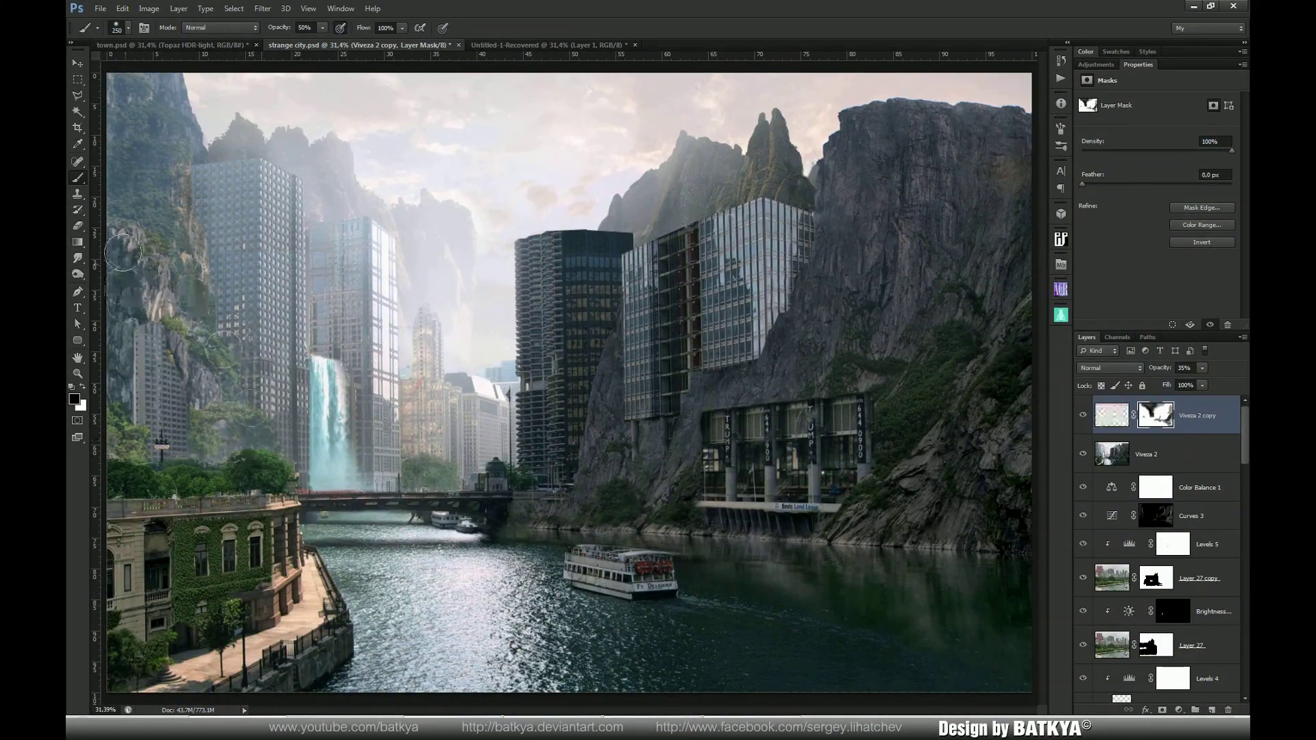